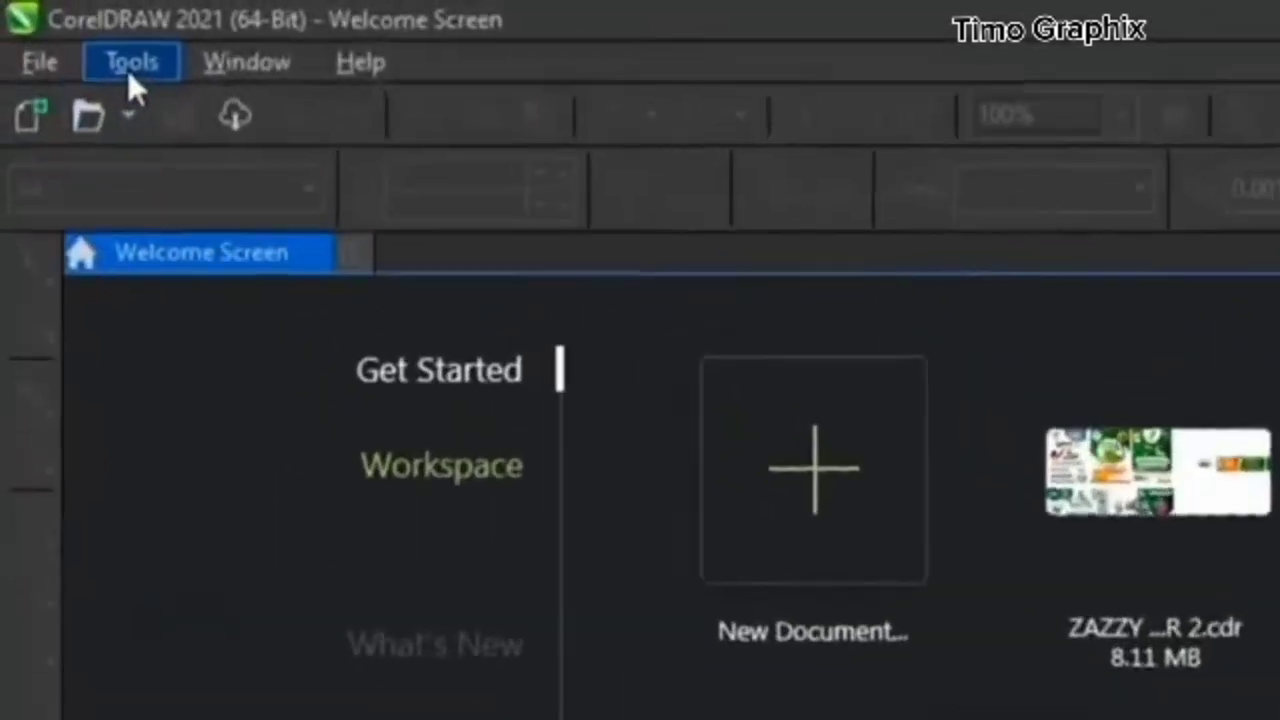
# - Examine the interface theme choices in the Customization appearance options, and close the options without changing the theme
pyautogui.click(62, 30)
pyautogui.moveTo(286, 126)
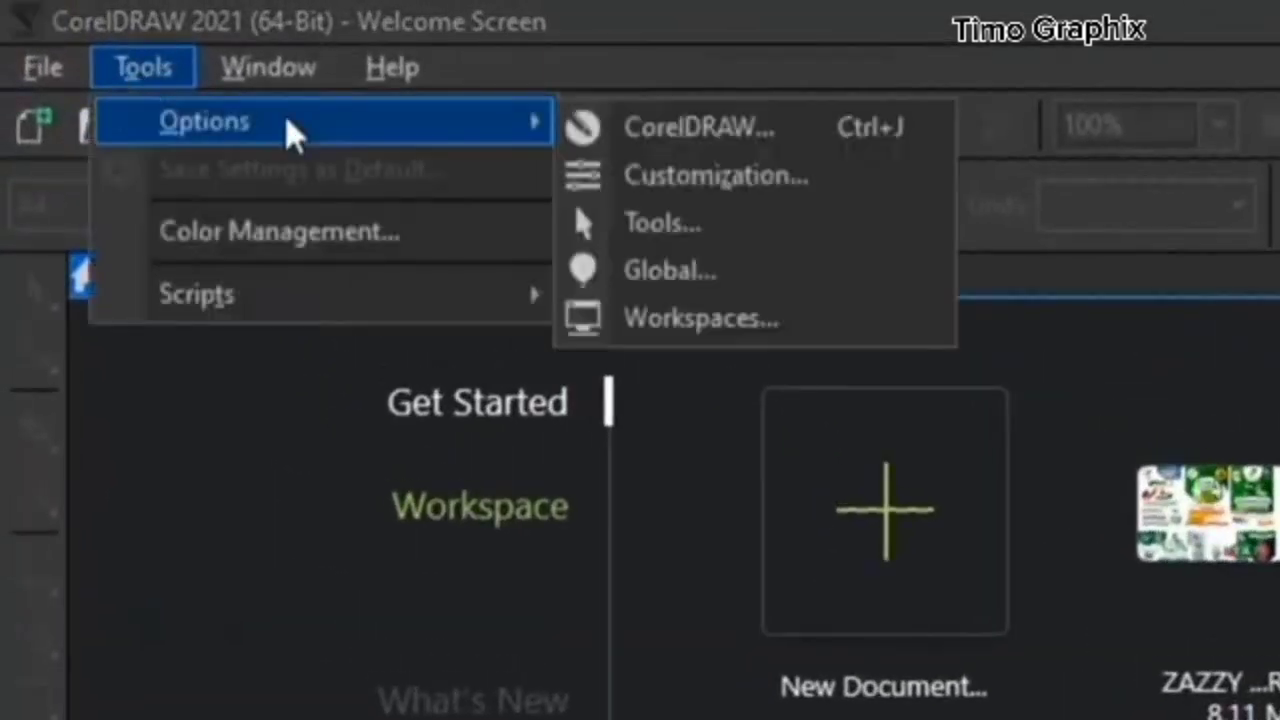
pyautogui.click(765, 180)
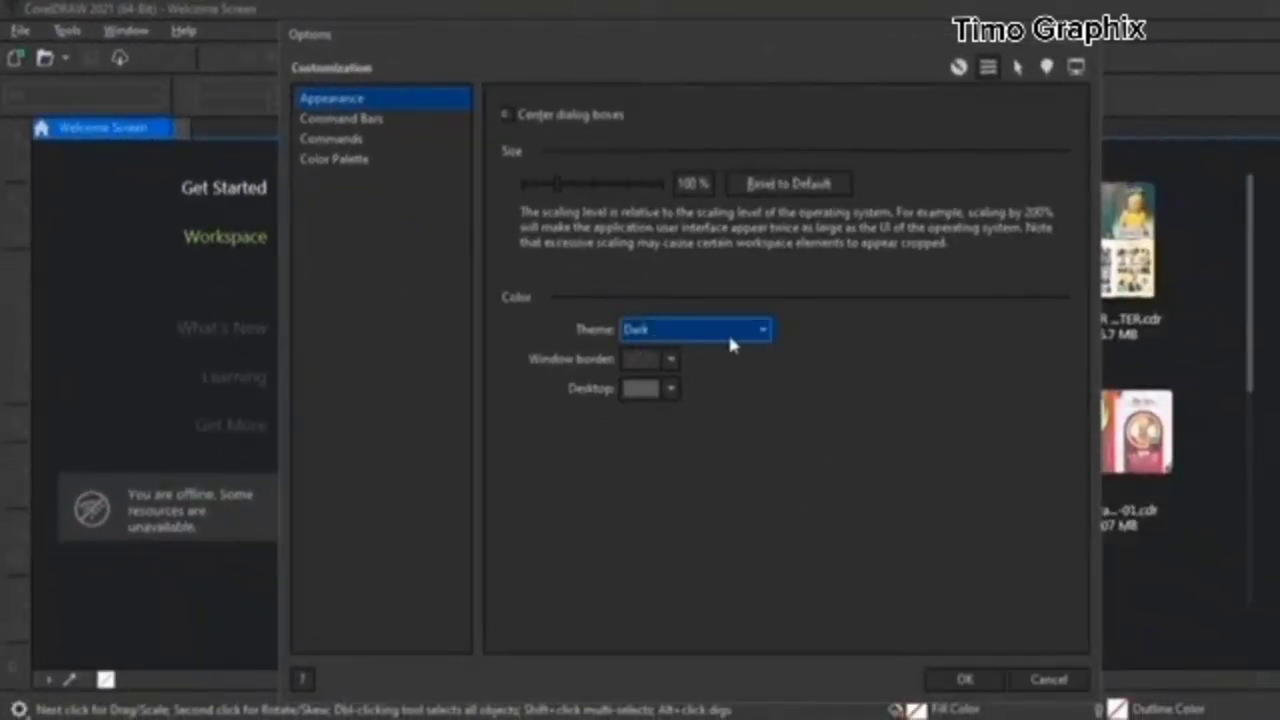
pyautogui.click(733, 329)
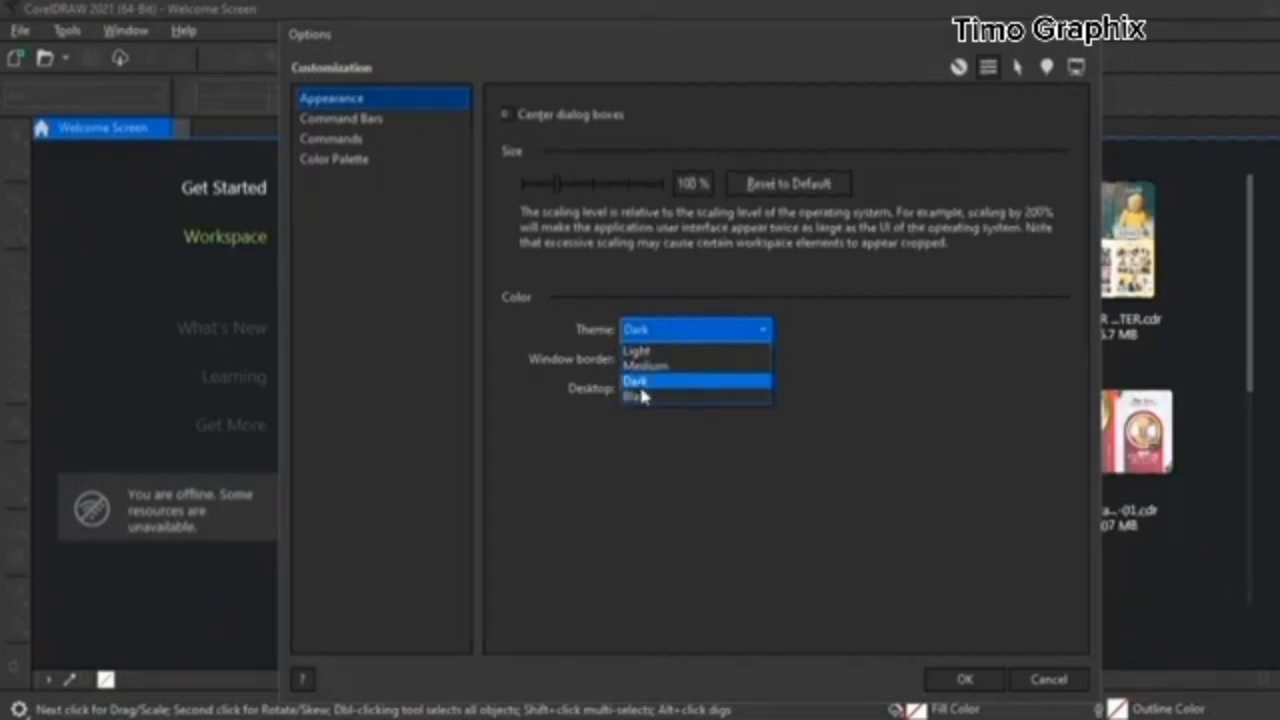
pyautogui.click(641, 463)
pyautogui.click(1088, 38)
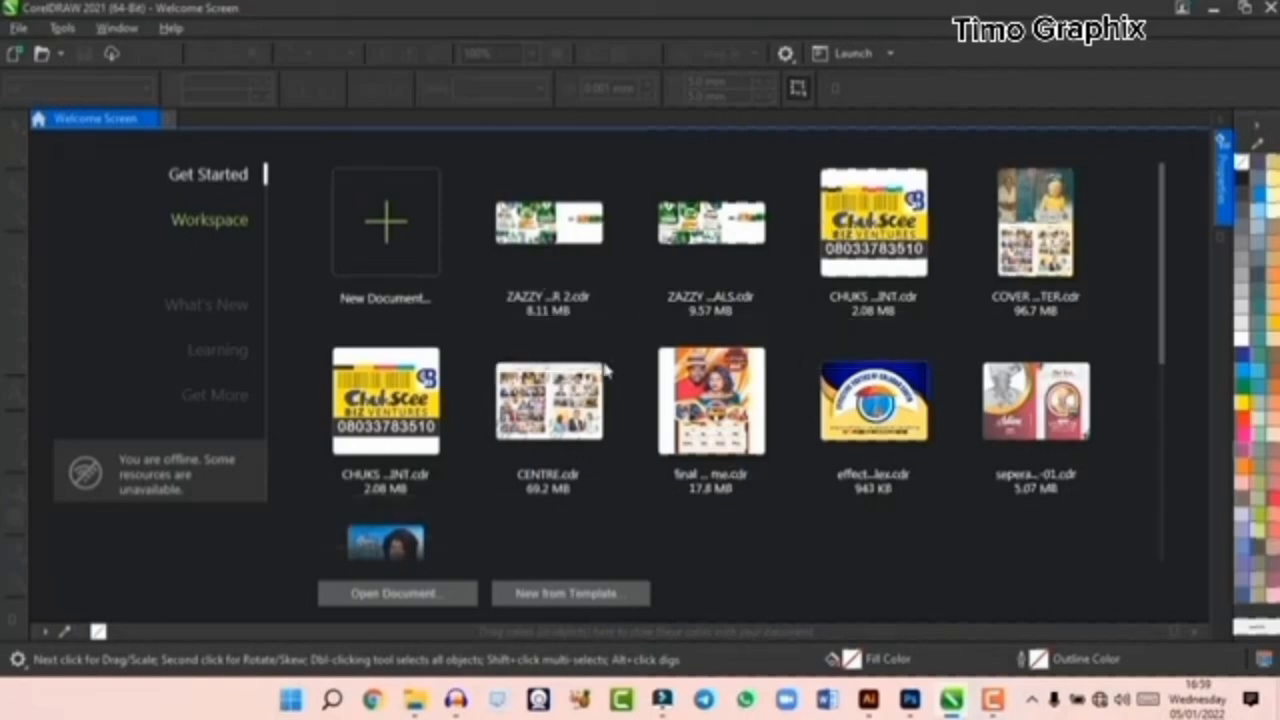
pyautogui.scroll(-5, 663, 403)
pyautogui.scroll(5, 600, 380)
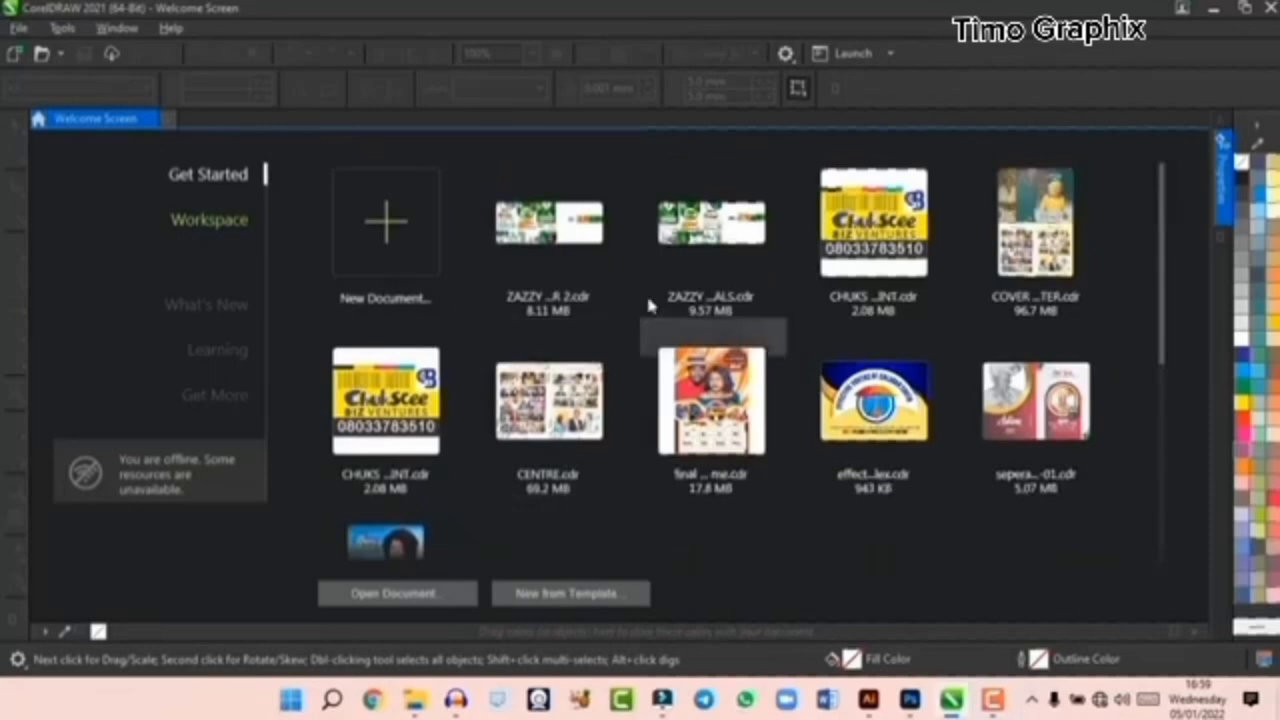
pyautogui.scroll(-1, 866, 318)
pyautogui.scroll(1, 868, 357)
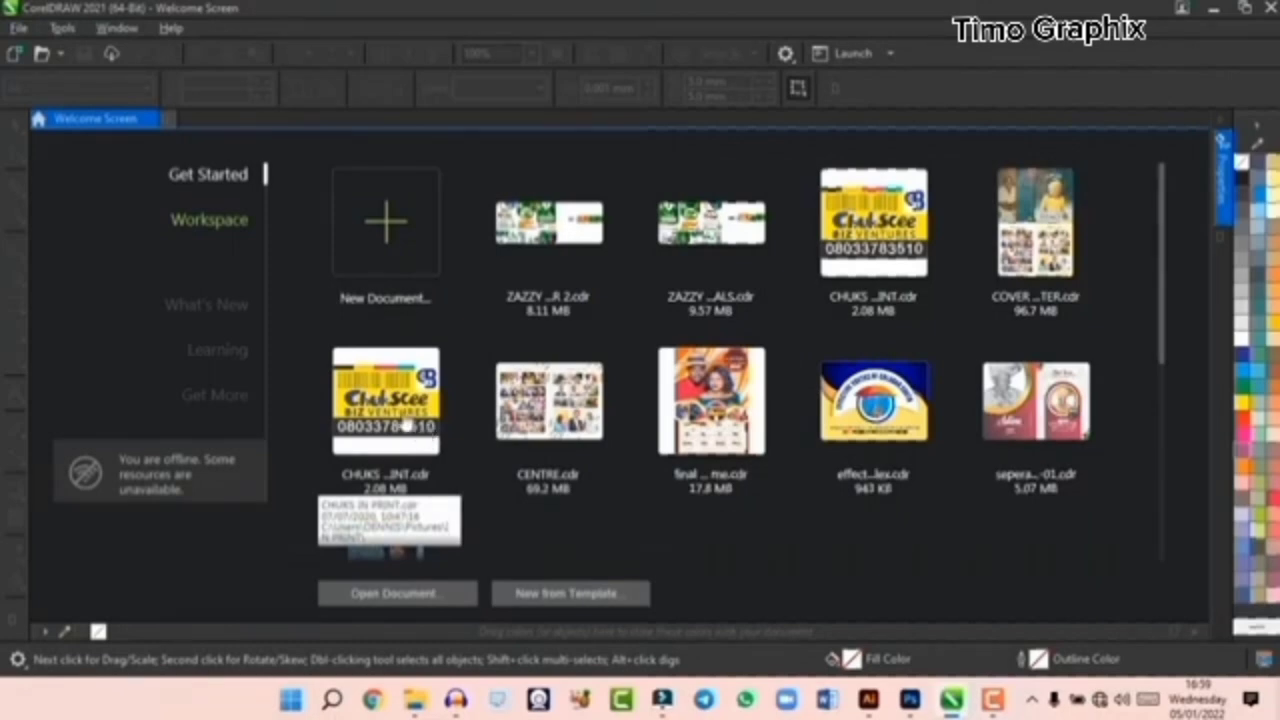
# - Start a new document and look through the preset and page size choices, keeping the Custom preset and A3
pyautogui.click(389, 232)
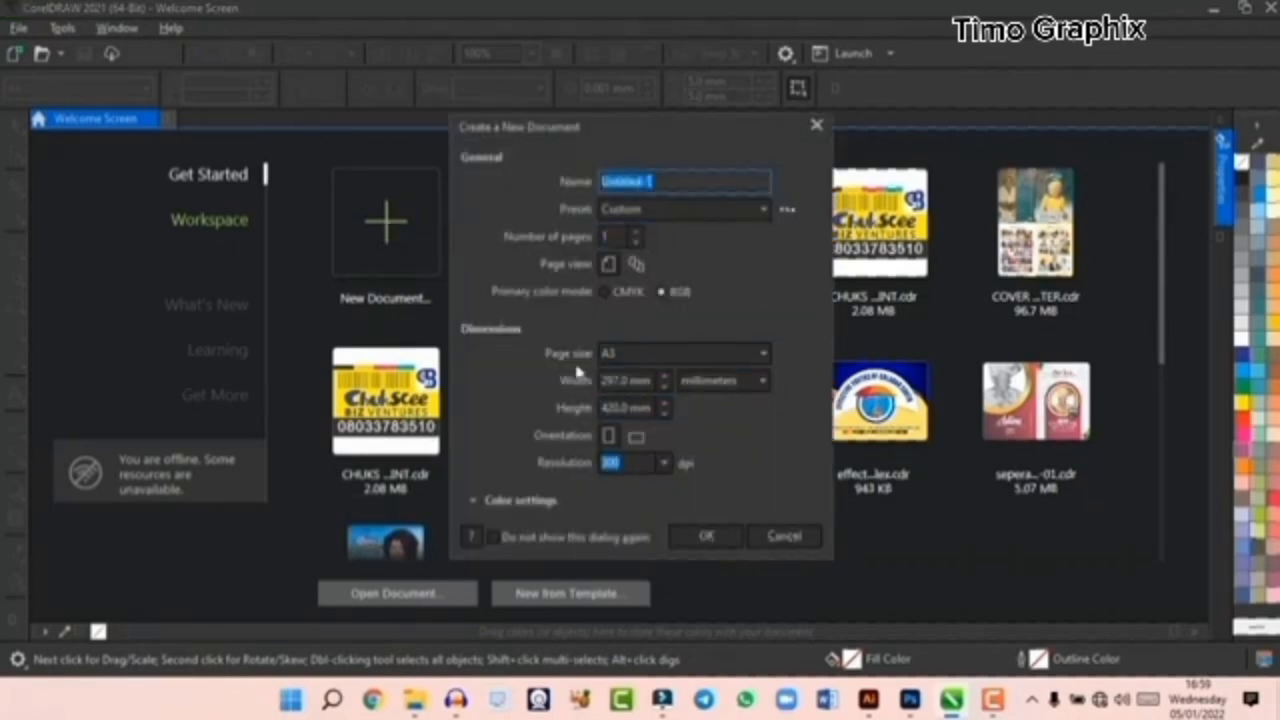
pyautogui.click(648, 207)
pyautogui.click(641, 226)
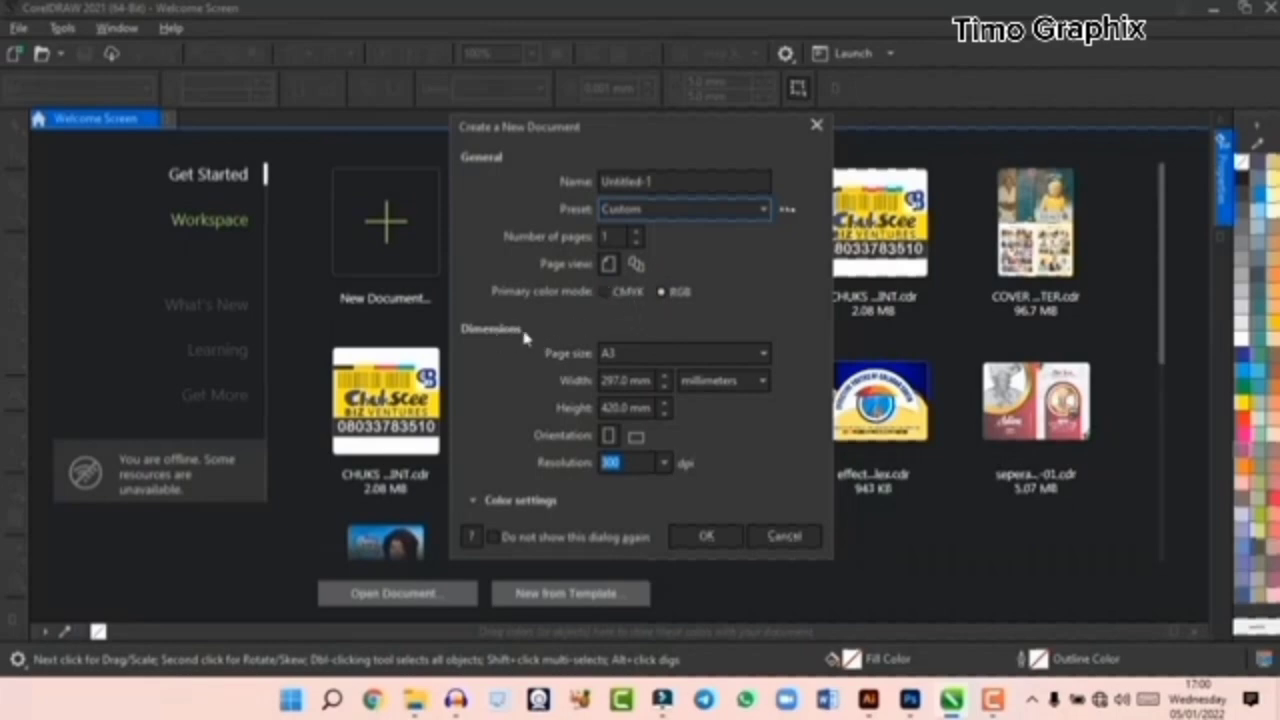
pyautogui.click(625, 351)
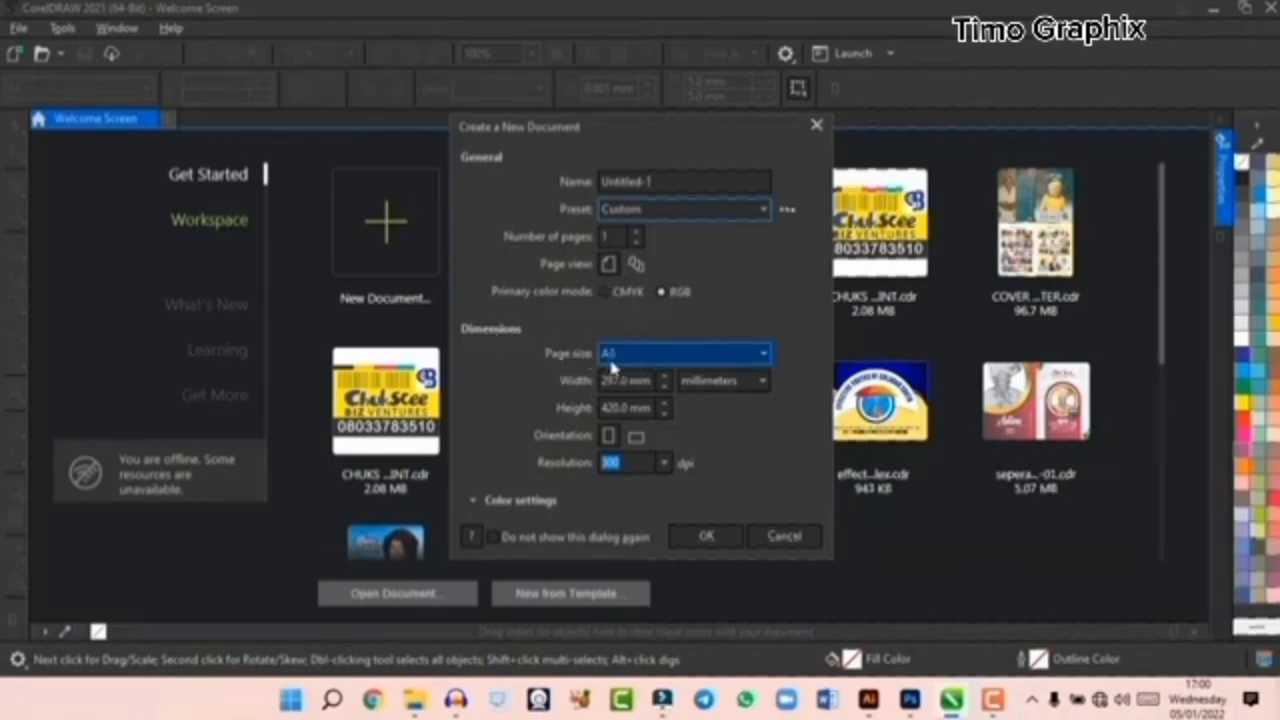
pyautogui.click(659, 354)
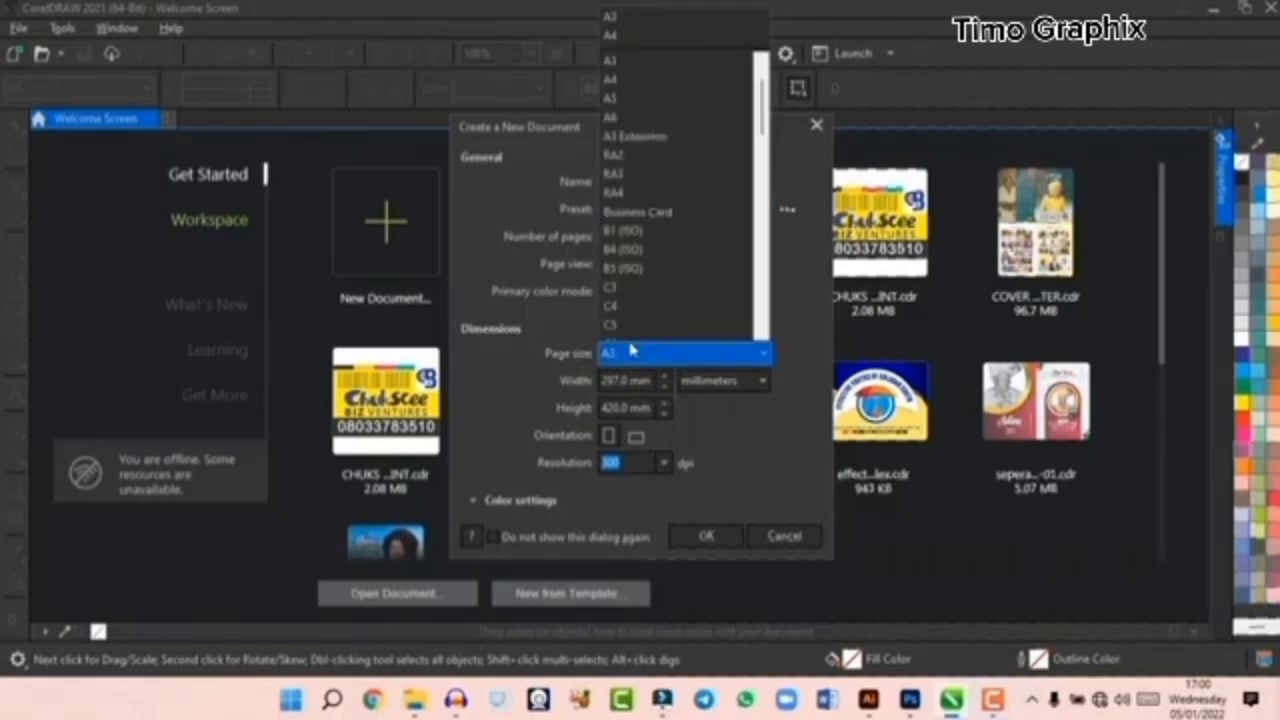
pyautogui.scroll(-8, 651, 210)
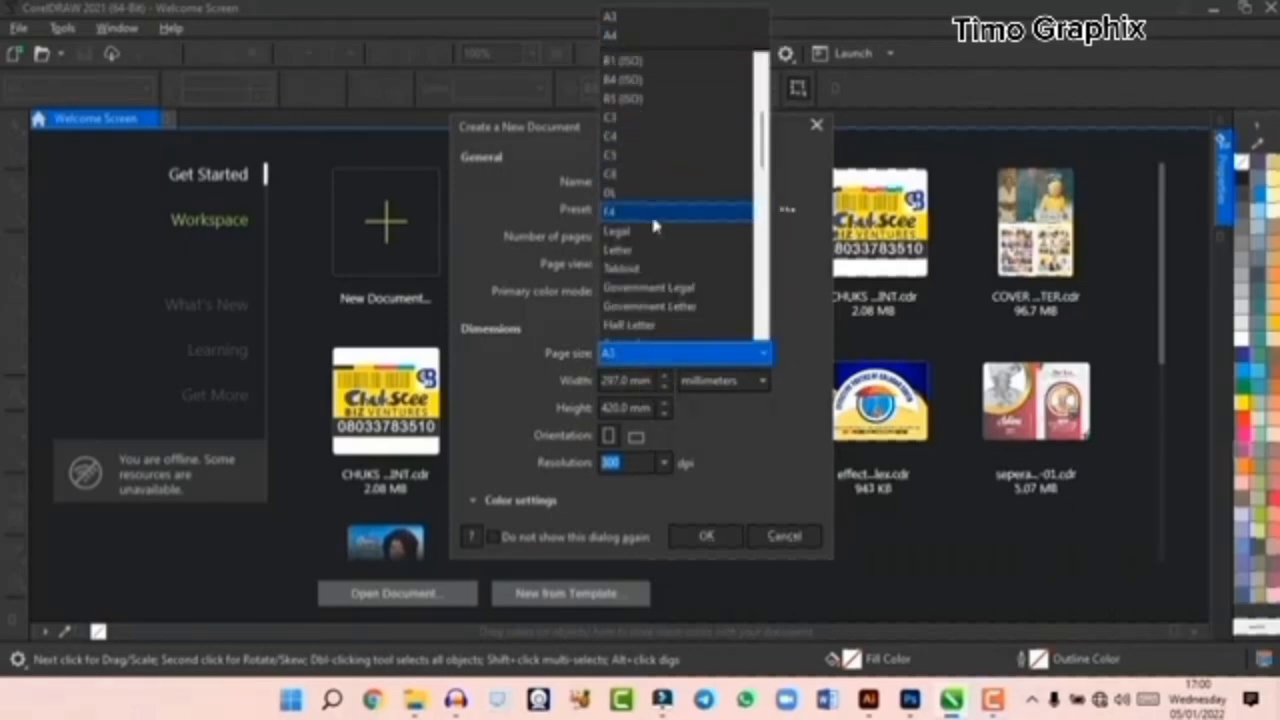
pyautogui.click(646, 358)
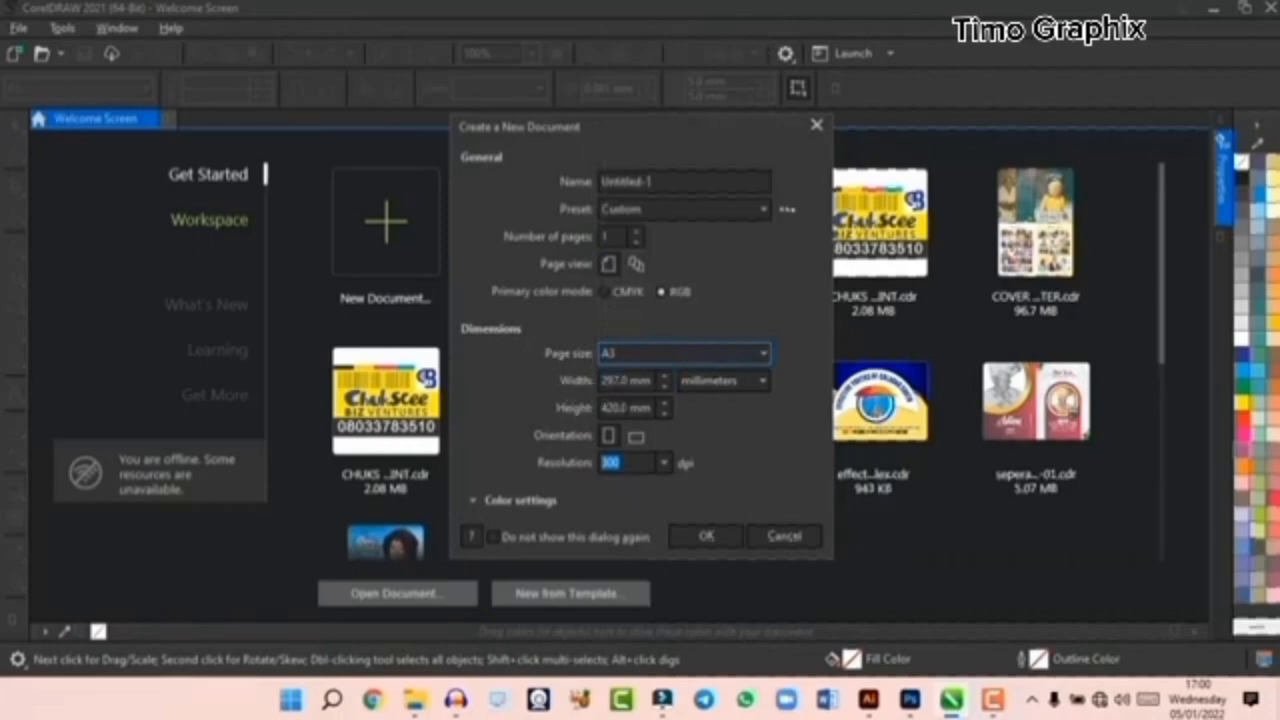
# - Set the new document's units to inches and its orientation to landscape, and create it with the default color profiles
pyautogui.click(612, 380)
pyautogui.click(730, 384)
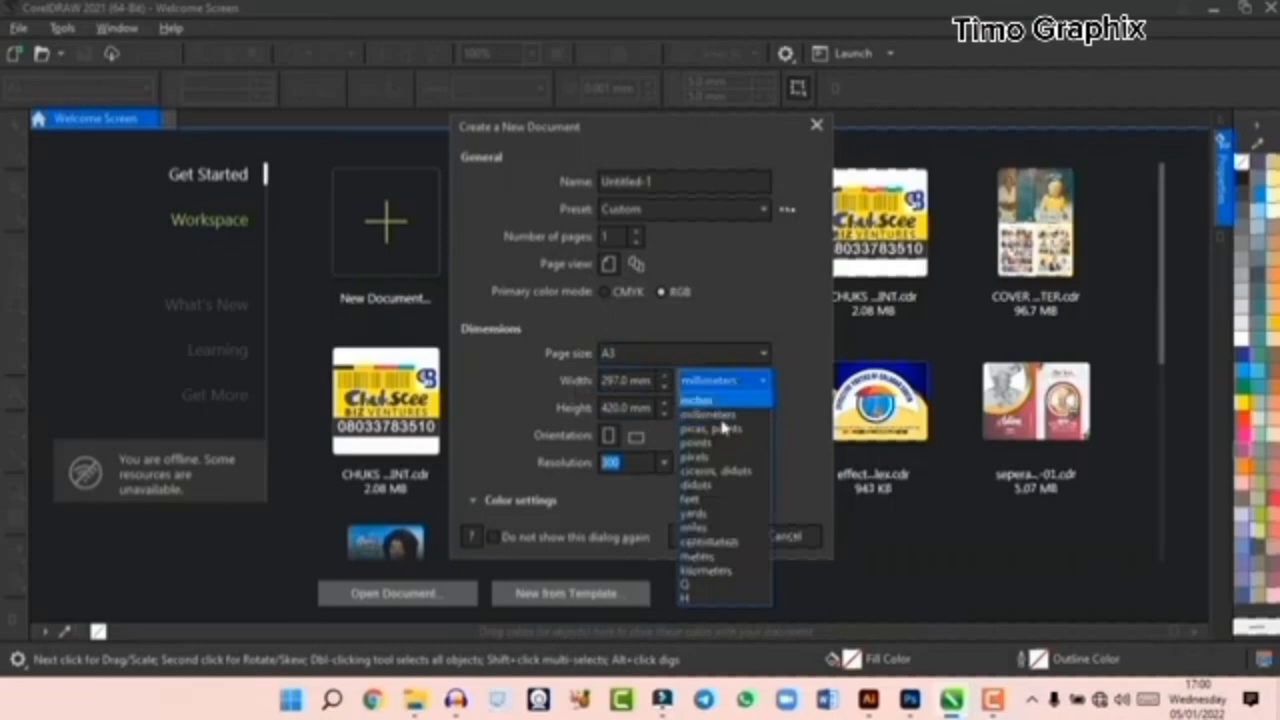
pyautogui.click(722, 402)
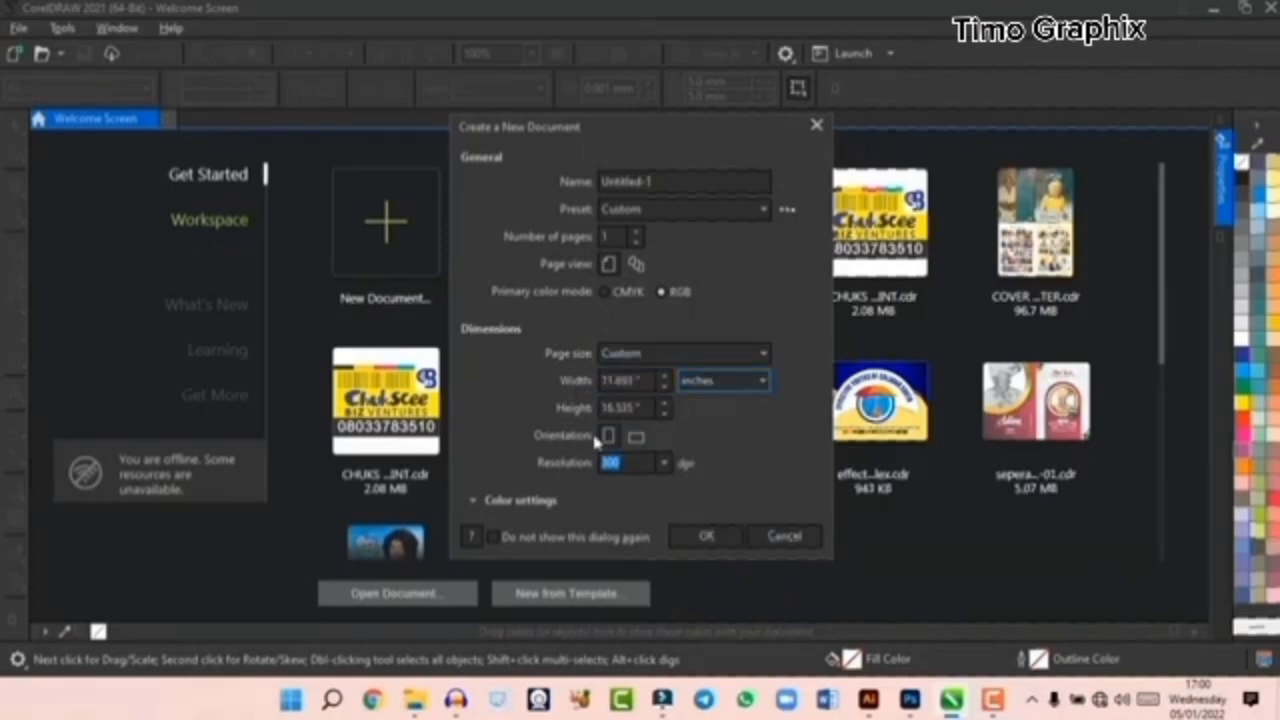
pyautogui.click(637, 437)
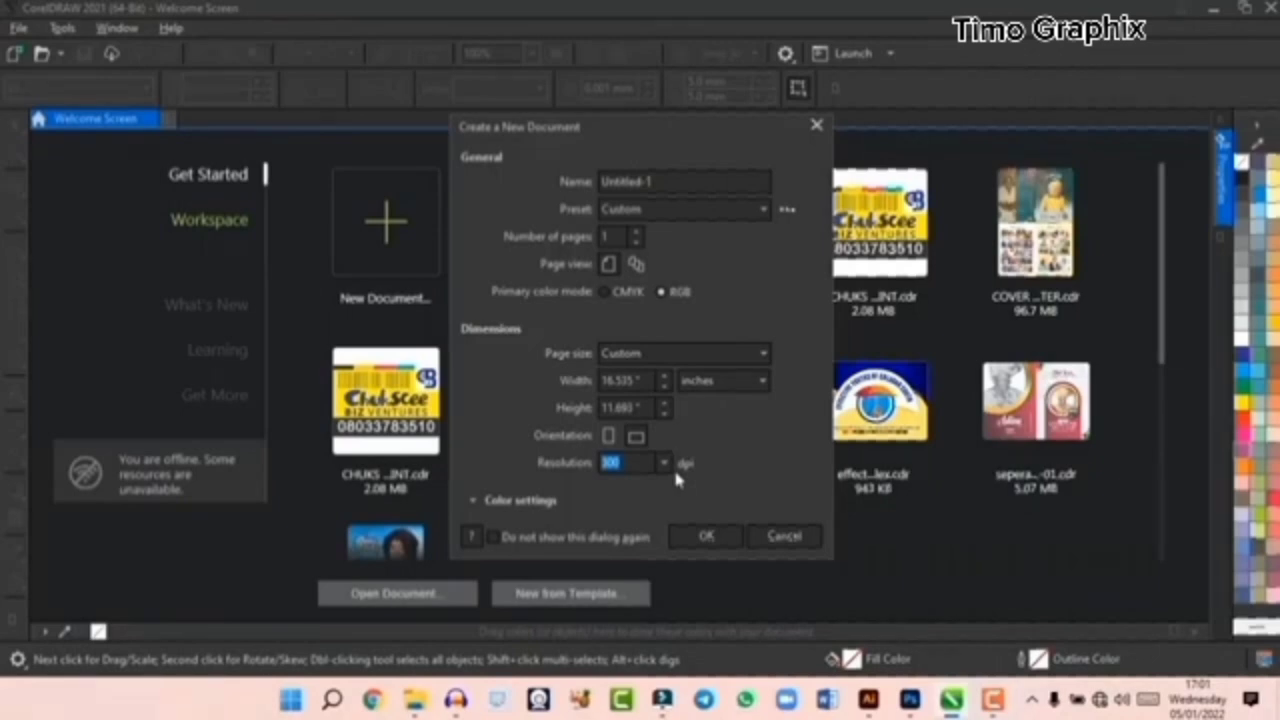
pyautogui.click(488, 502)
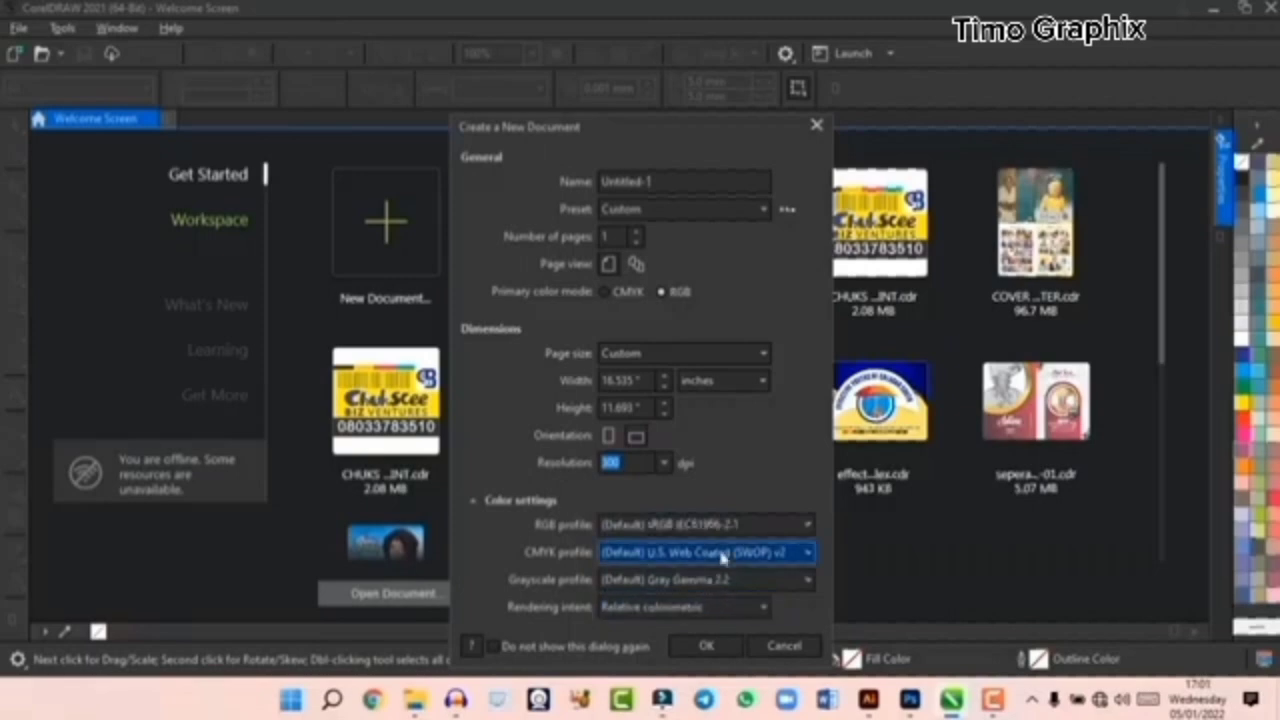
pyautogui.click(707, 645)
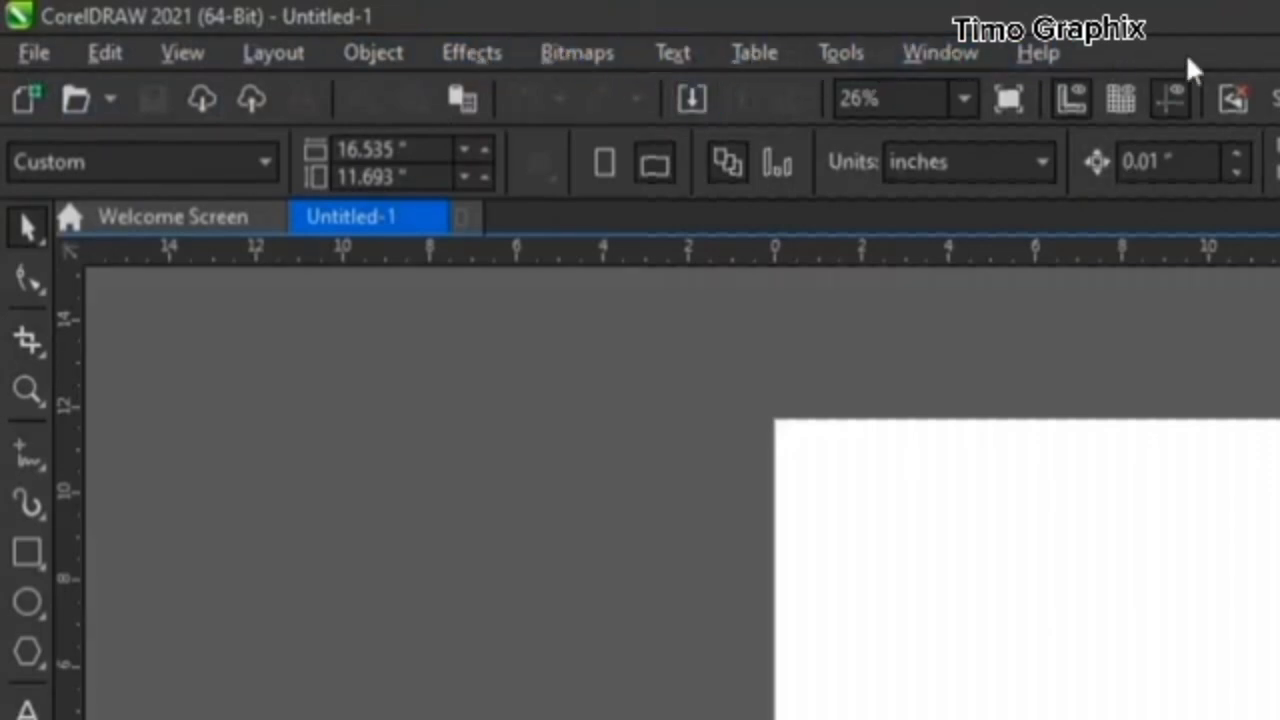
pyautogui.click(37, 56)
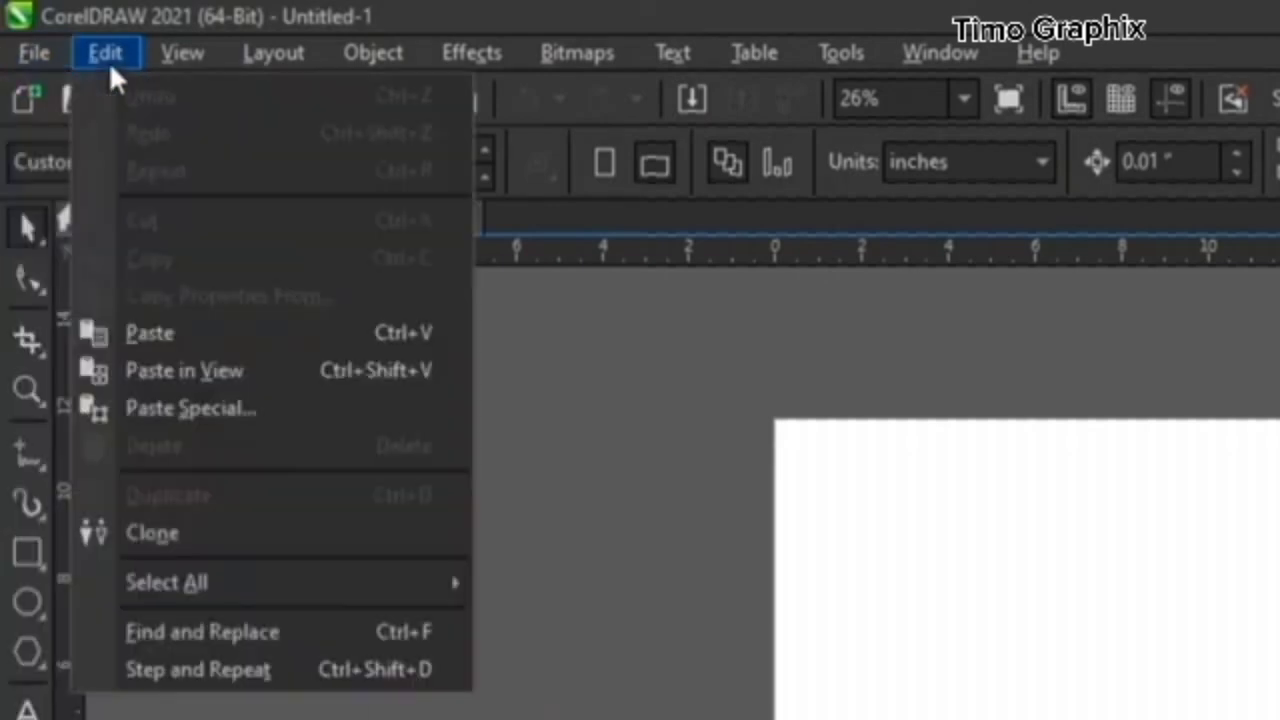
pyautogui.click(110, 55)
pyautogui.click(110, 53)
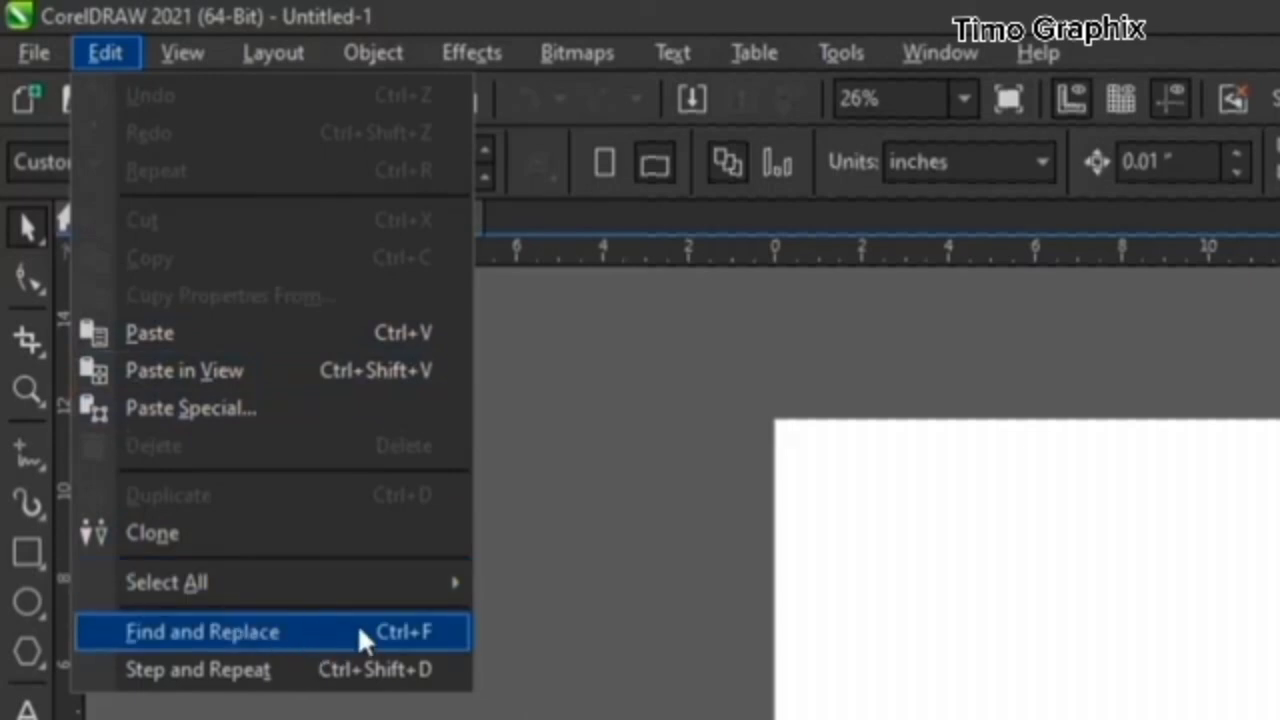
pyautogui.press('Escape')
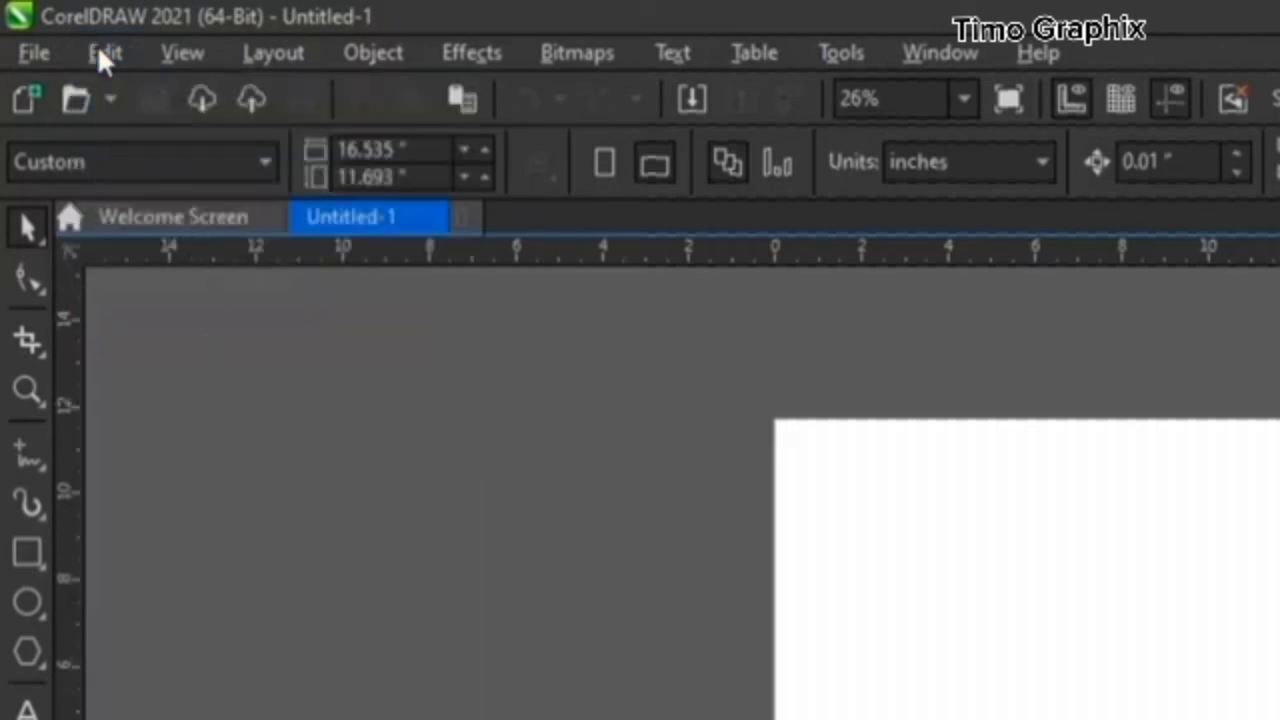
pyautogui.click(172, 55)
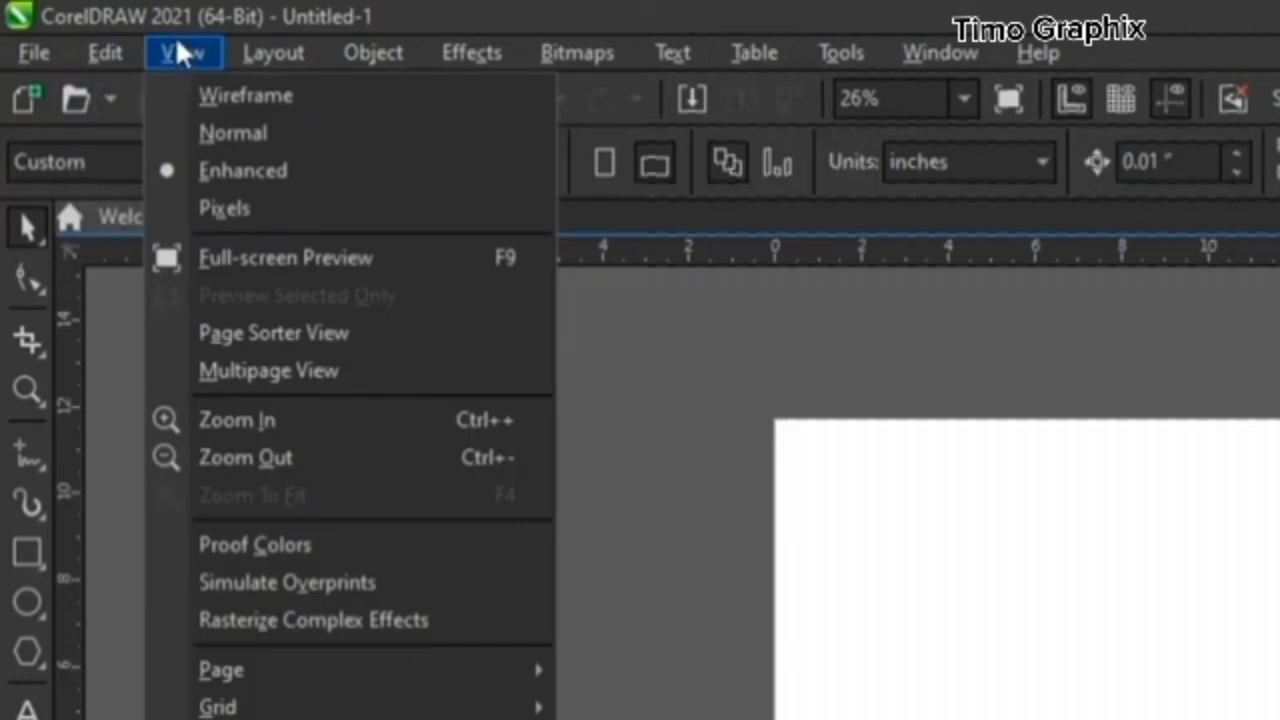
pyautogui.press('Escape')
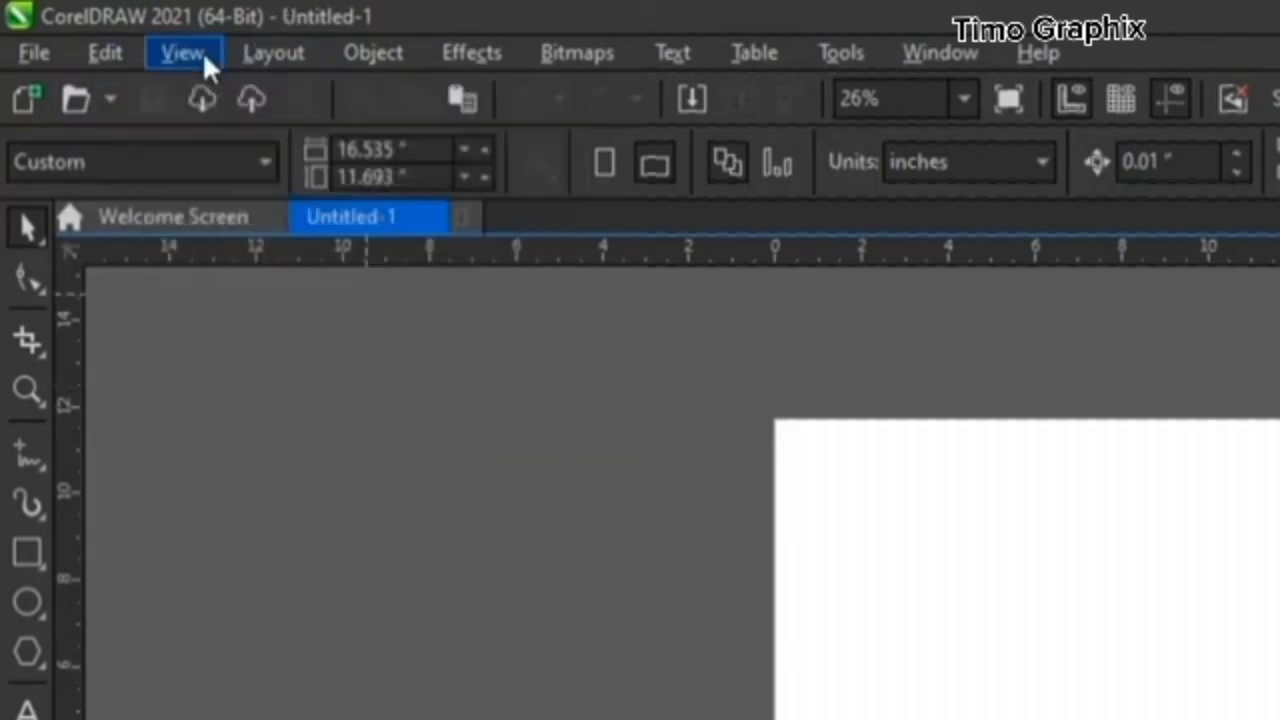
# - Show the blank page in Full-screen Preview and return to the normal workspace
pyautogui.click(204, 58)
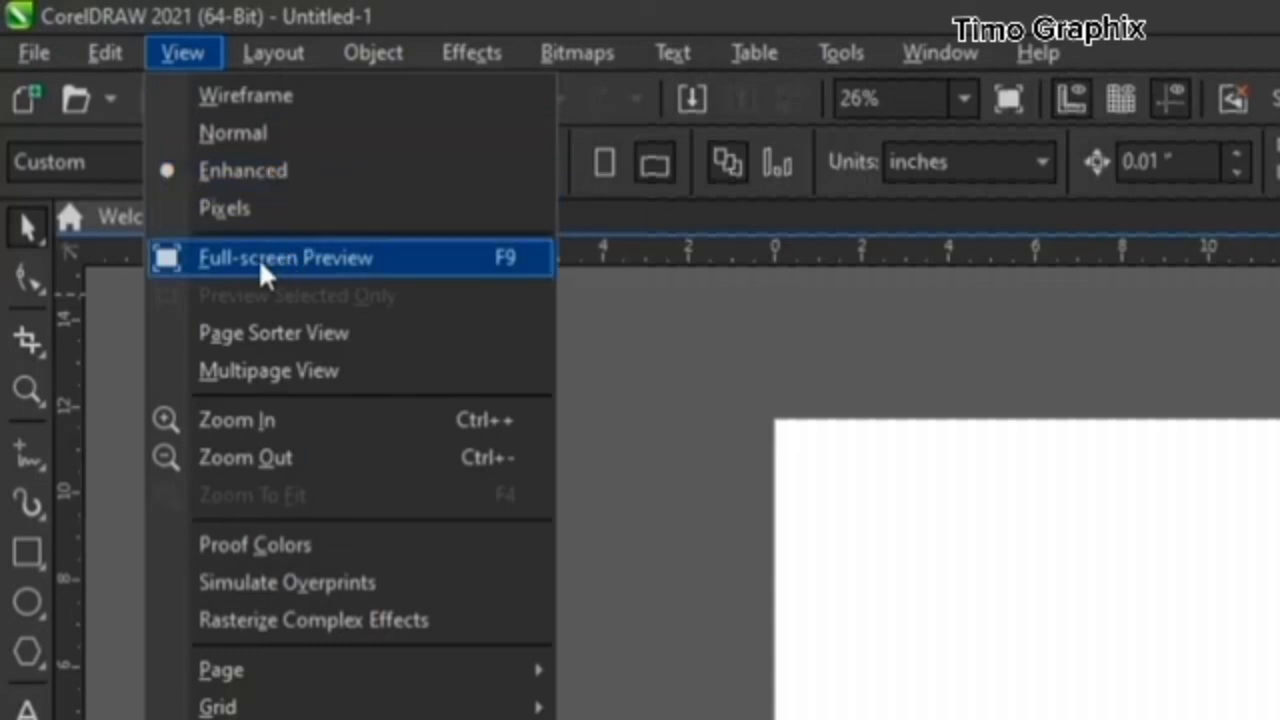
pyautogui.click(345, 258)
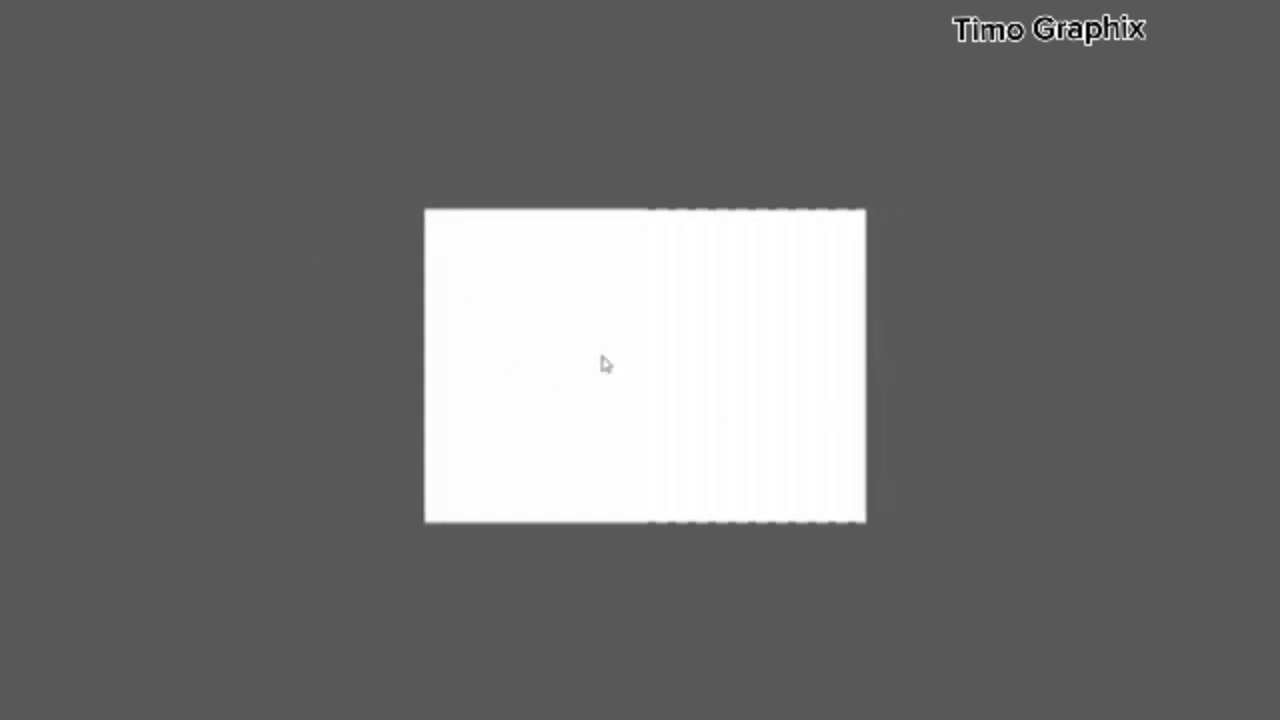
pyautogui.click(615, 339)
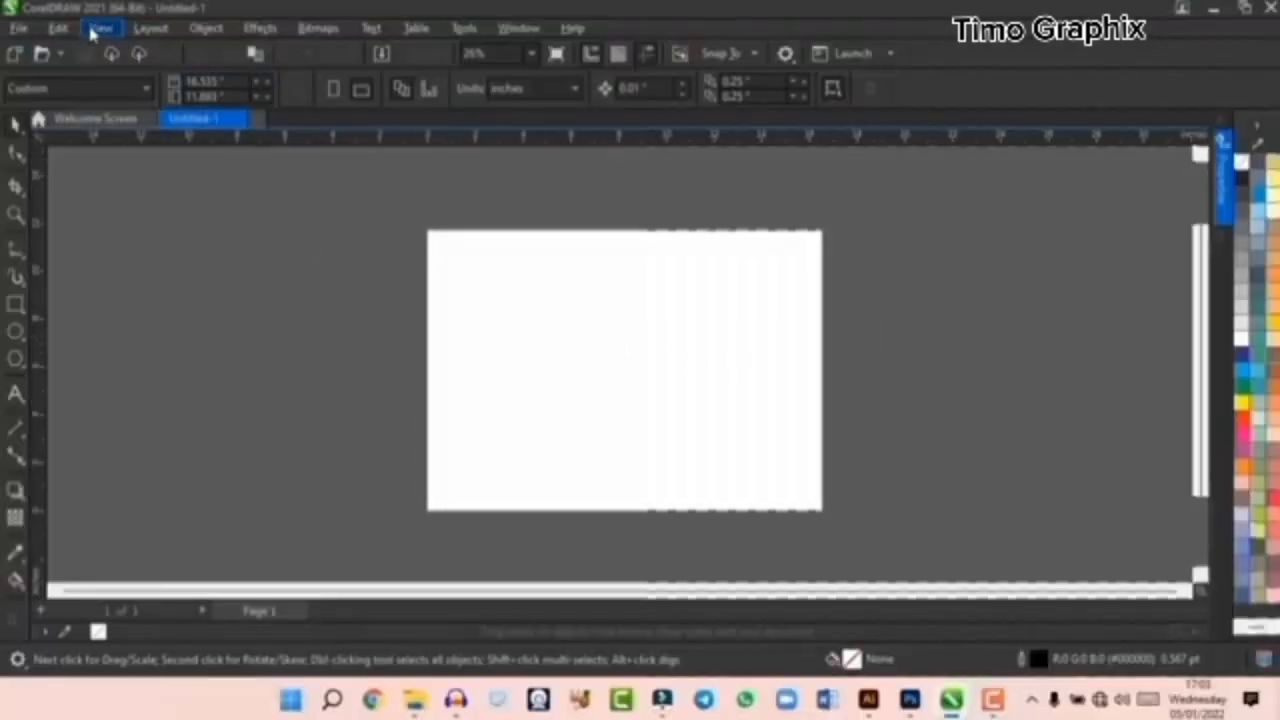
# - Add two more blank pages after the first page of the document
pyautogui.click(102, 27)
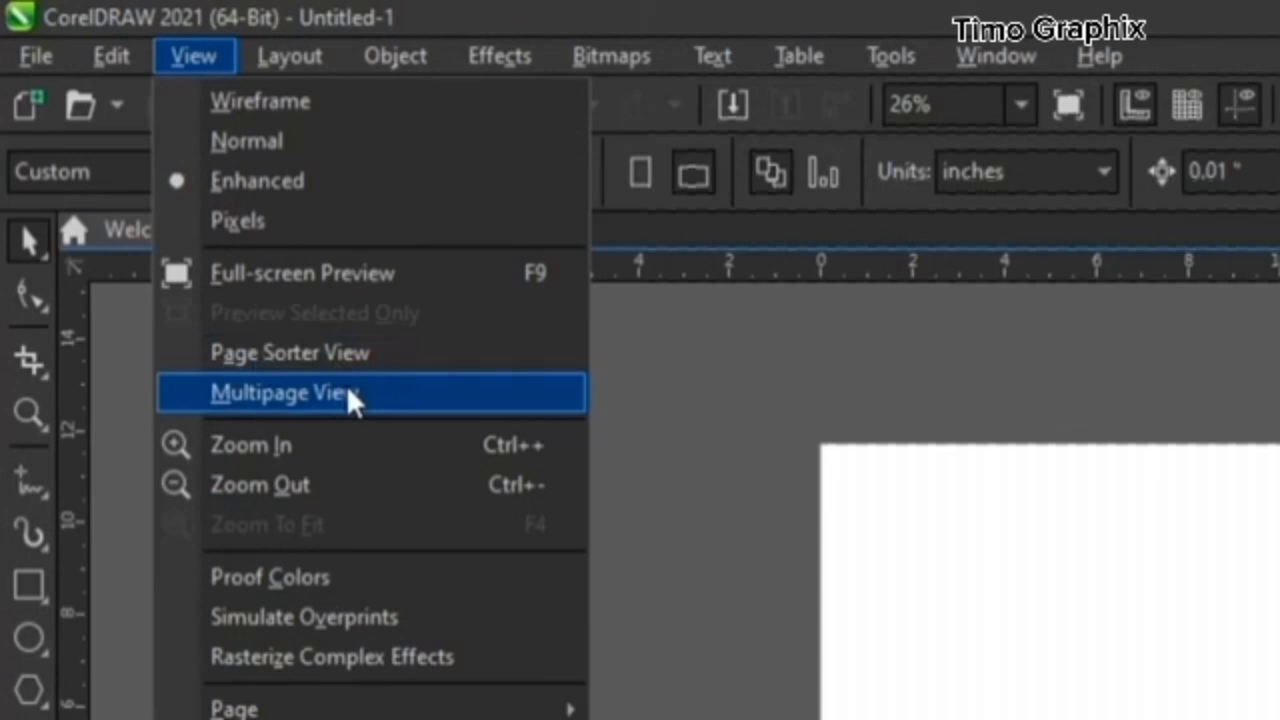
pyautogui.click(1110, 608)
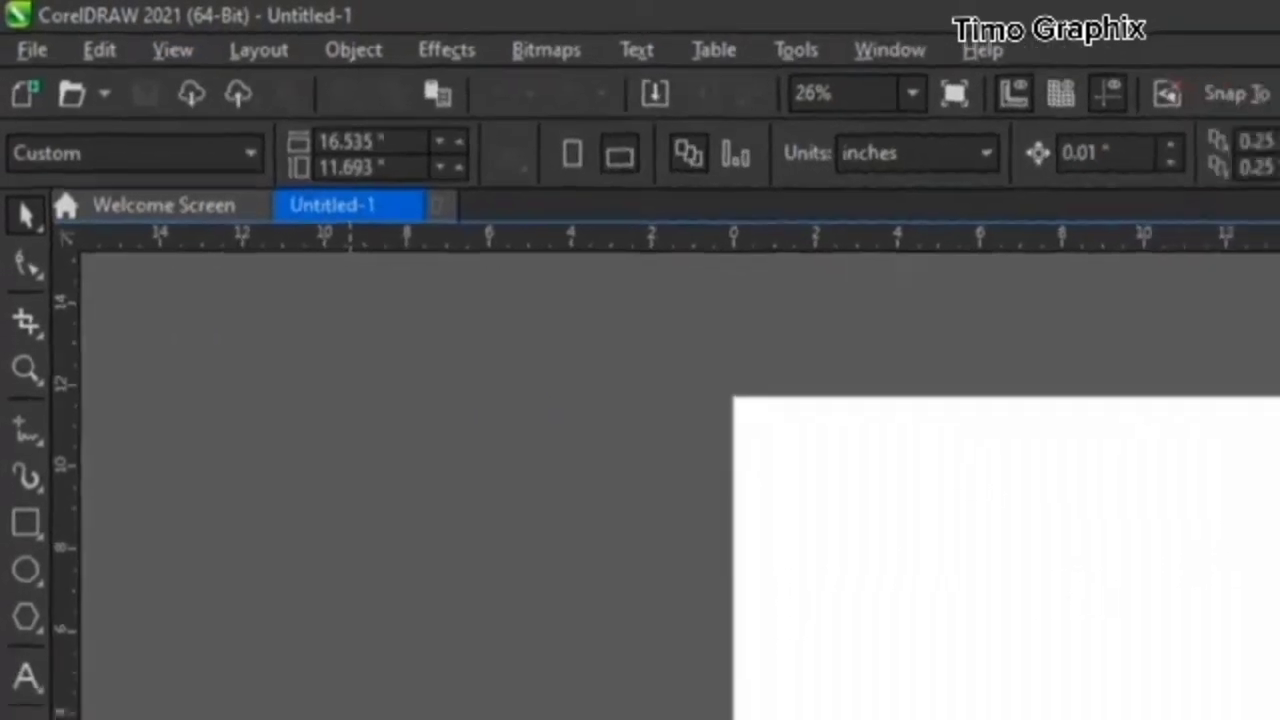
pyautogui.click(211, 639)
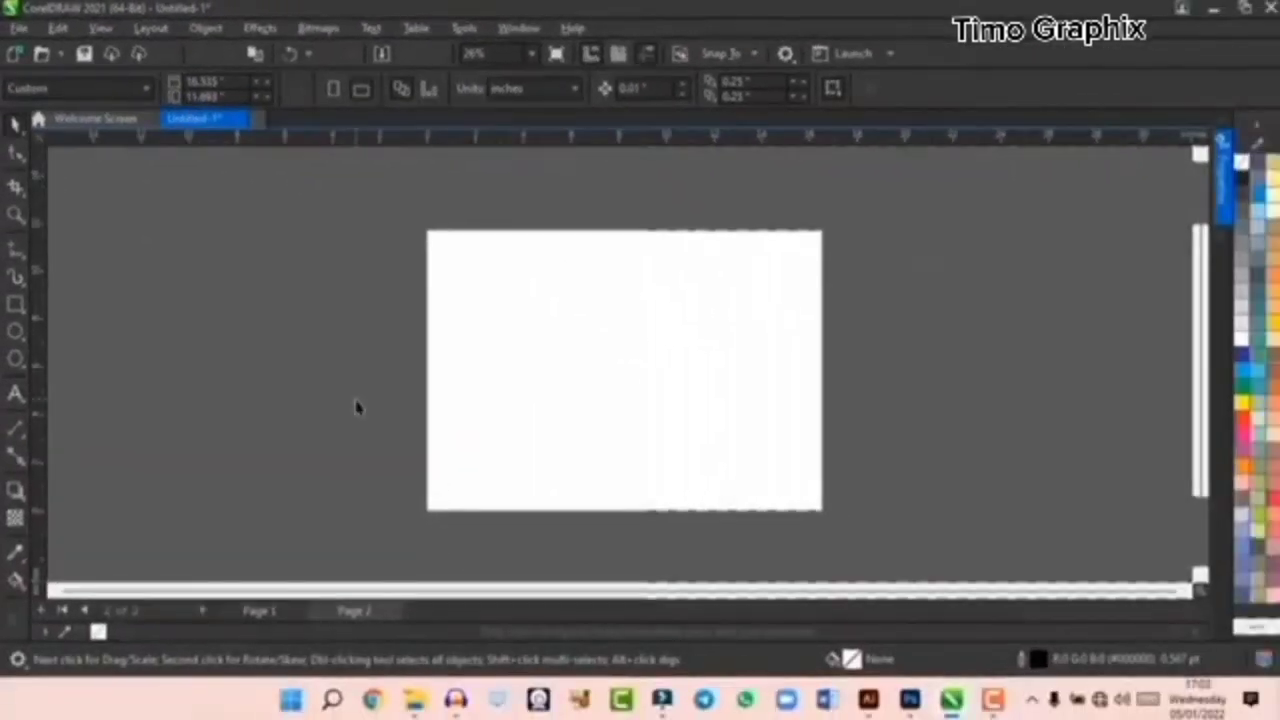
pyautogui.scroll(-1, 357, 406)
pyautogui.click(203, 611)
# - Switch between Page 2, Page 1 and Page 3 of the document, and return to Page 1
pyautogui.click(373, 611)
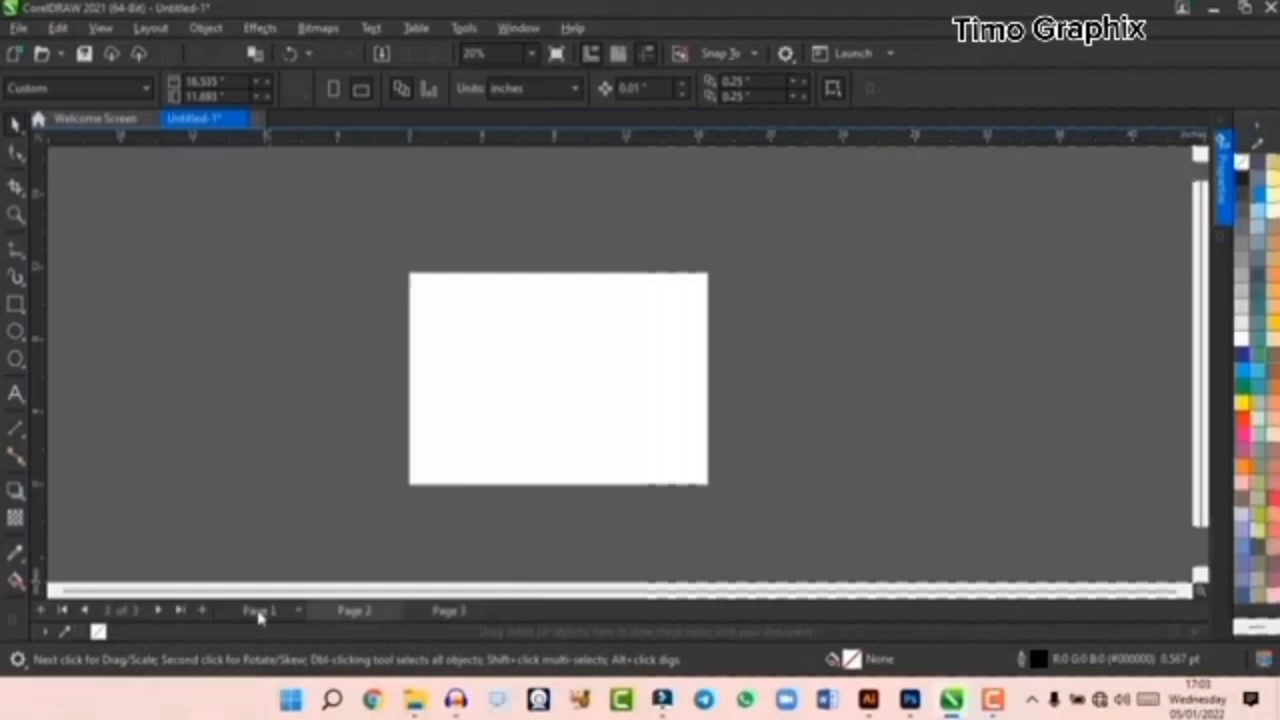
pyautogui.click(260, 610)
pyautogui.click(453, 611)
pyautogui.click(280, 612)
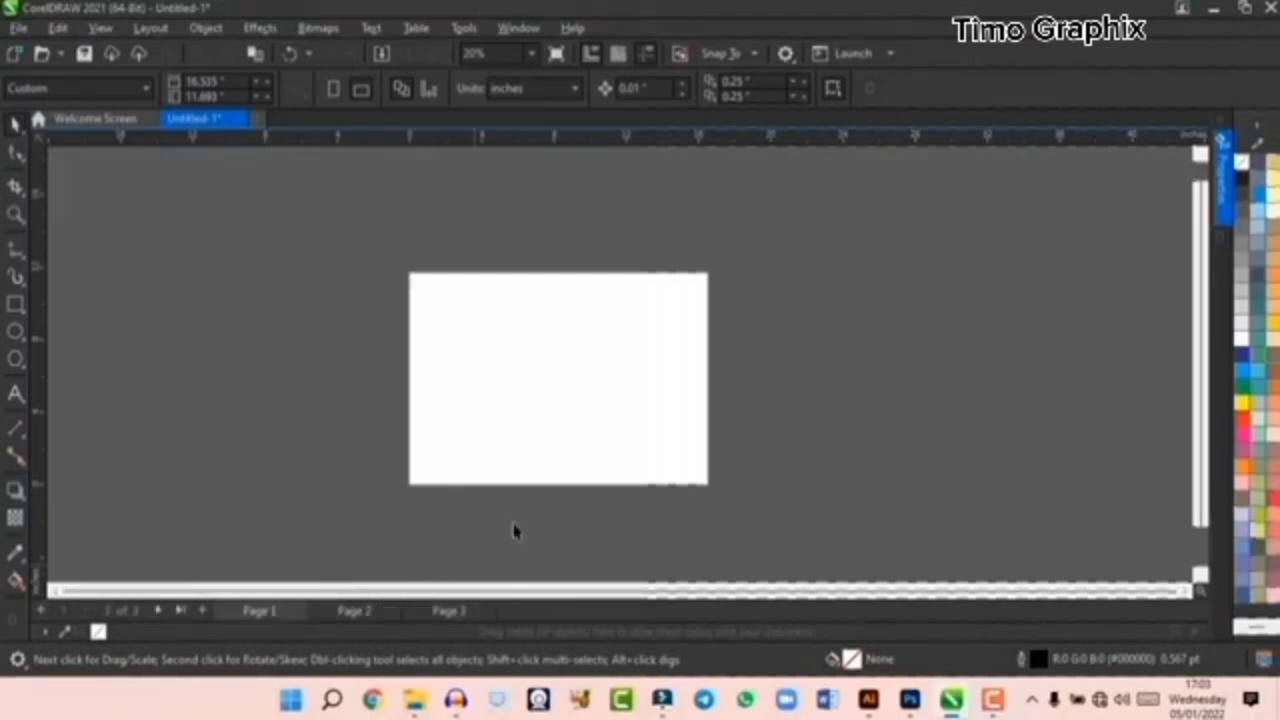
# - Show all three pages side by side in Multipage View, and return to the single-page view
pyautogui.click(100, 28)
pyautogui.click(137, 204)
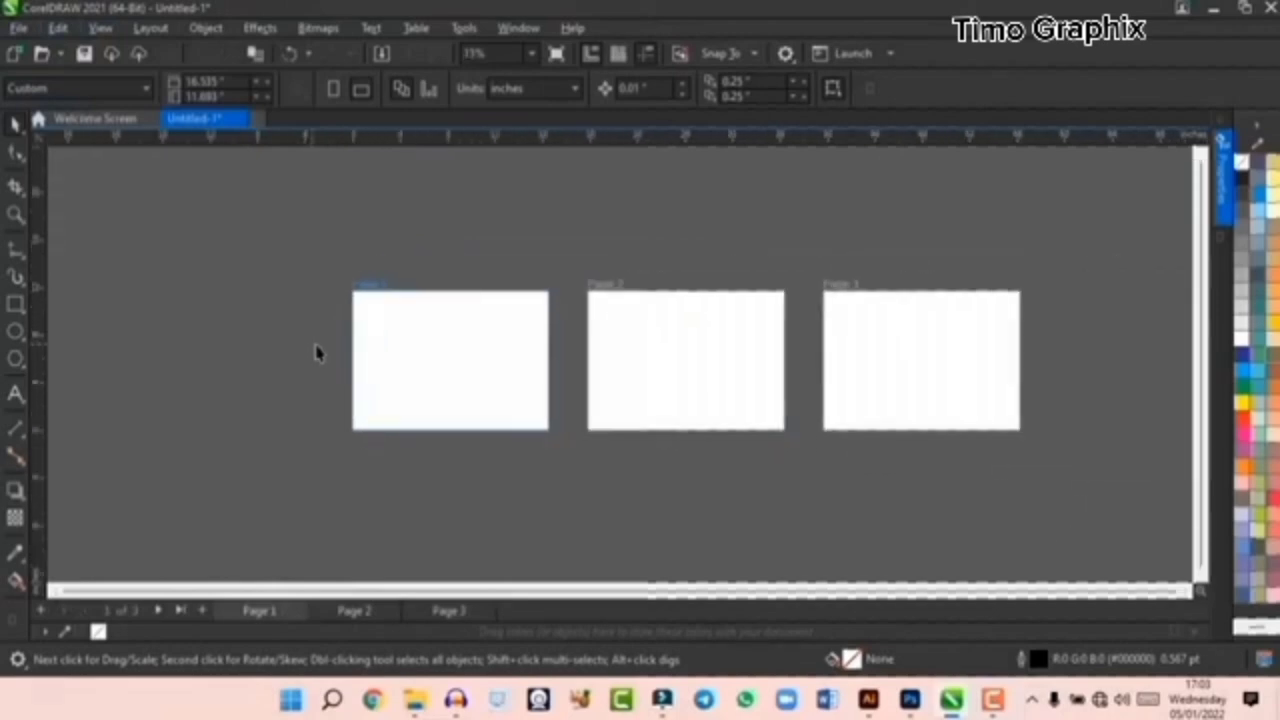
pyautogui.scroll(1, 859, 374)
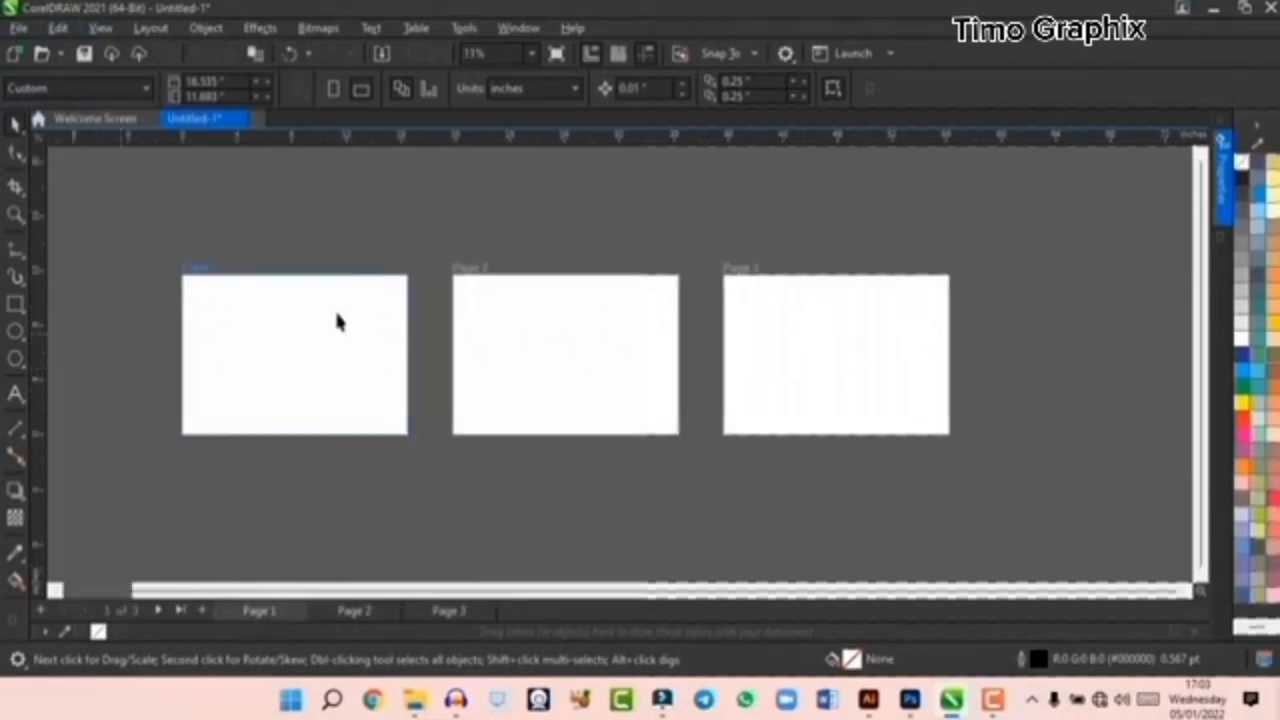
pyautogui.click(100, 28)
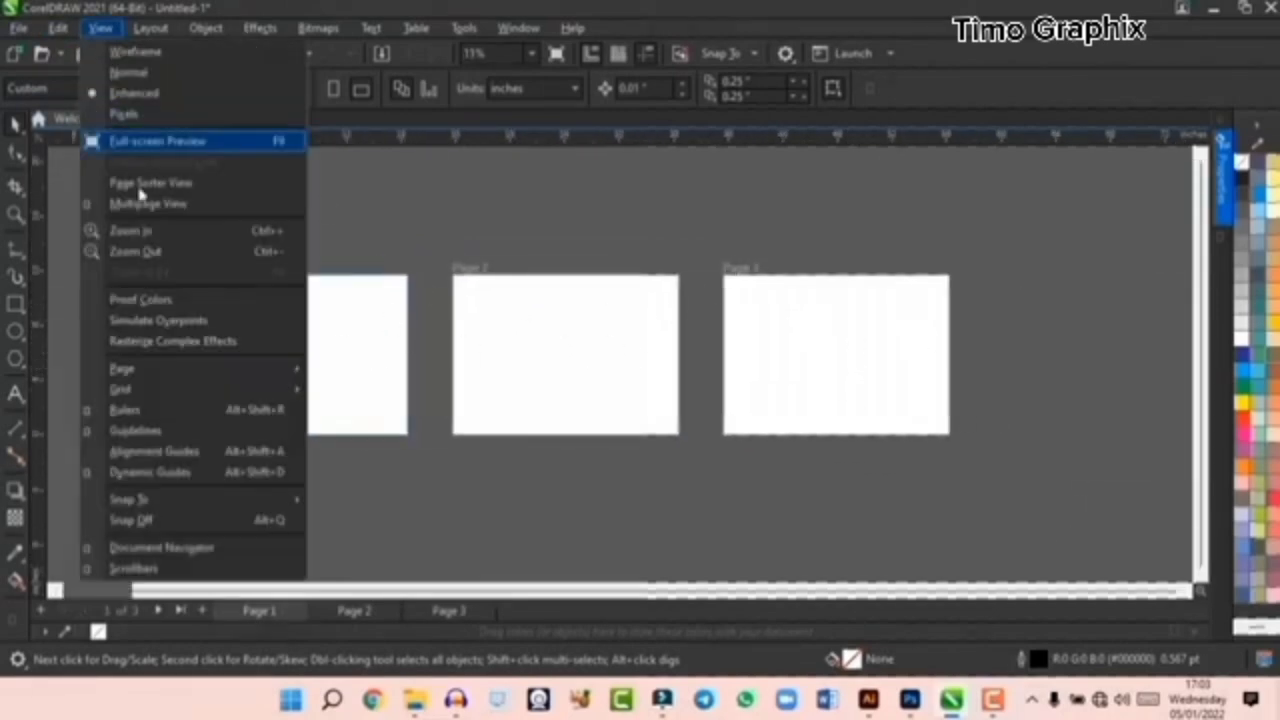
pyautogui.click(158, 205)
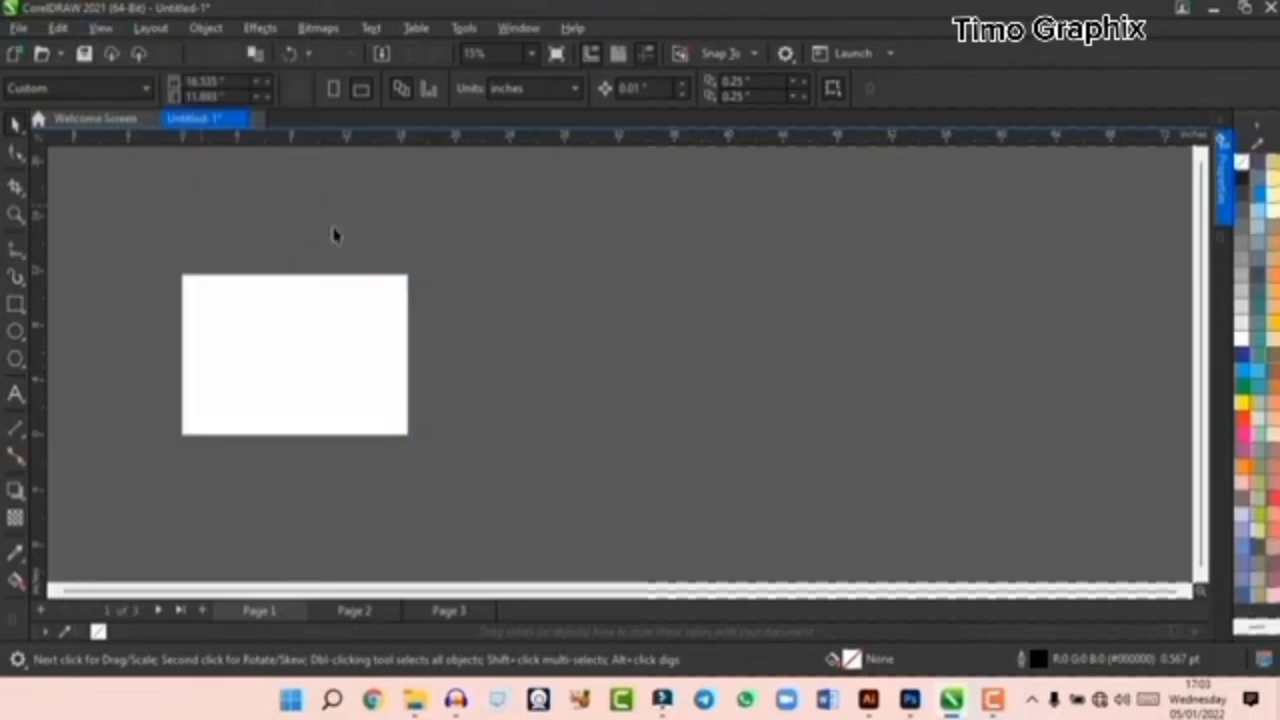
pyautogui.scroll(1, 131, 363)
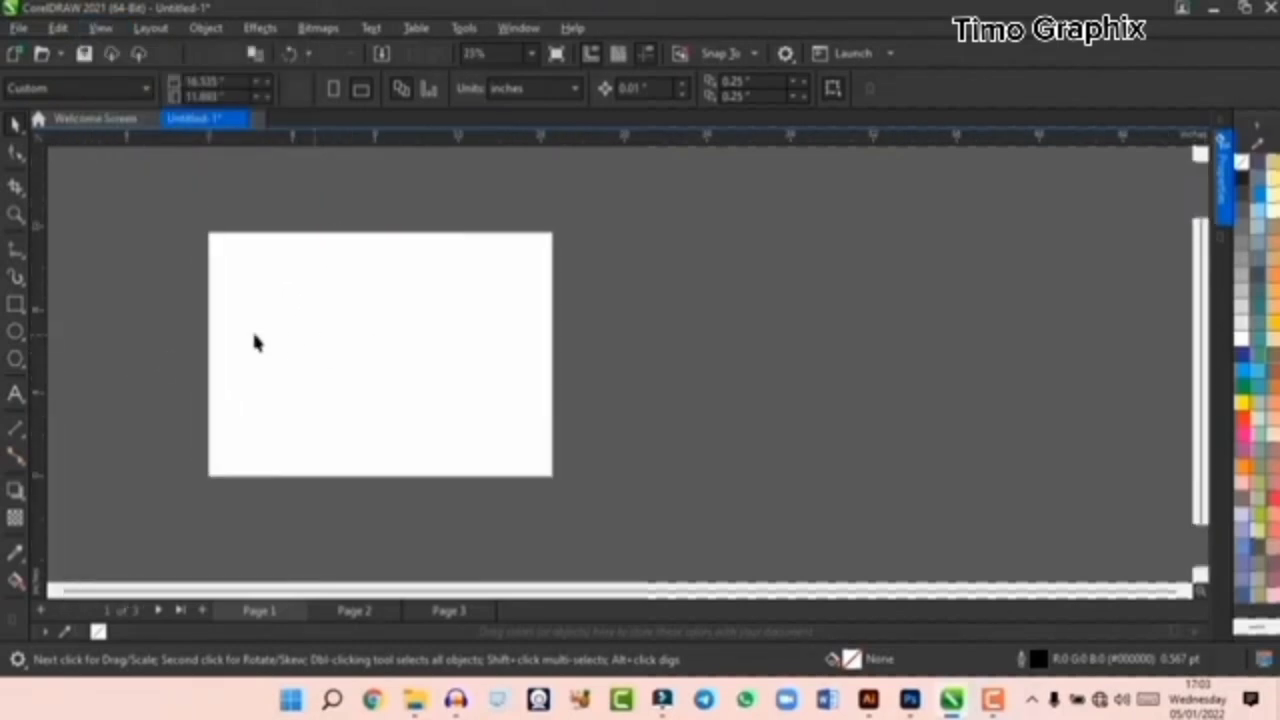
# - Hide the rulers around the drawing area and show them again
pyautogui.click(100, 28)
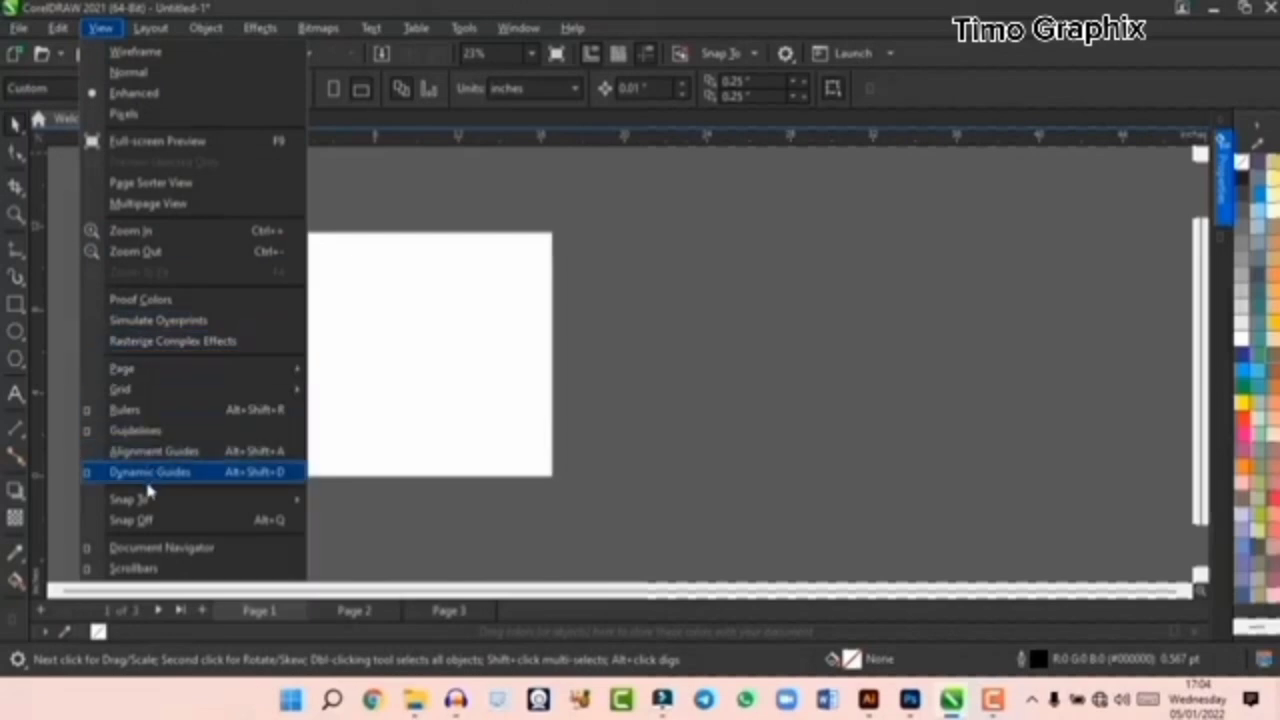
pyautogui.moveTo(154, 374)
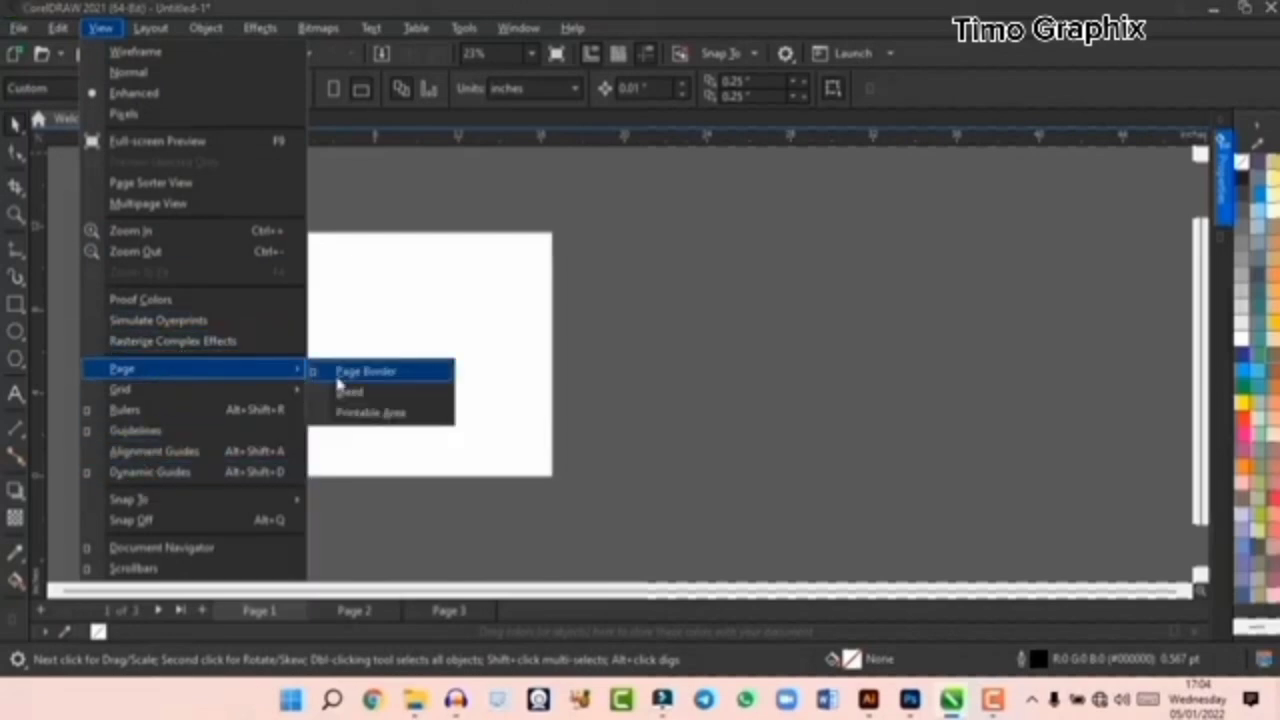
pyautogui.click(173, 408)
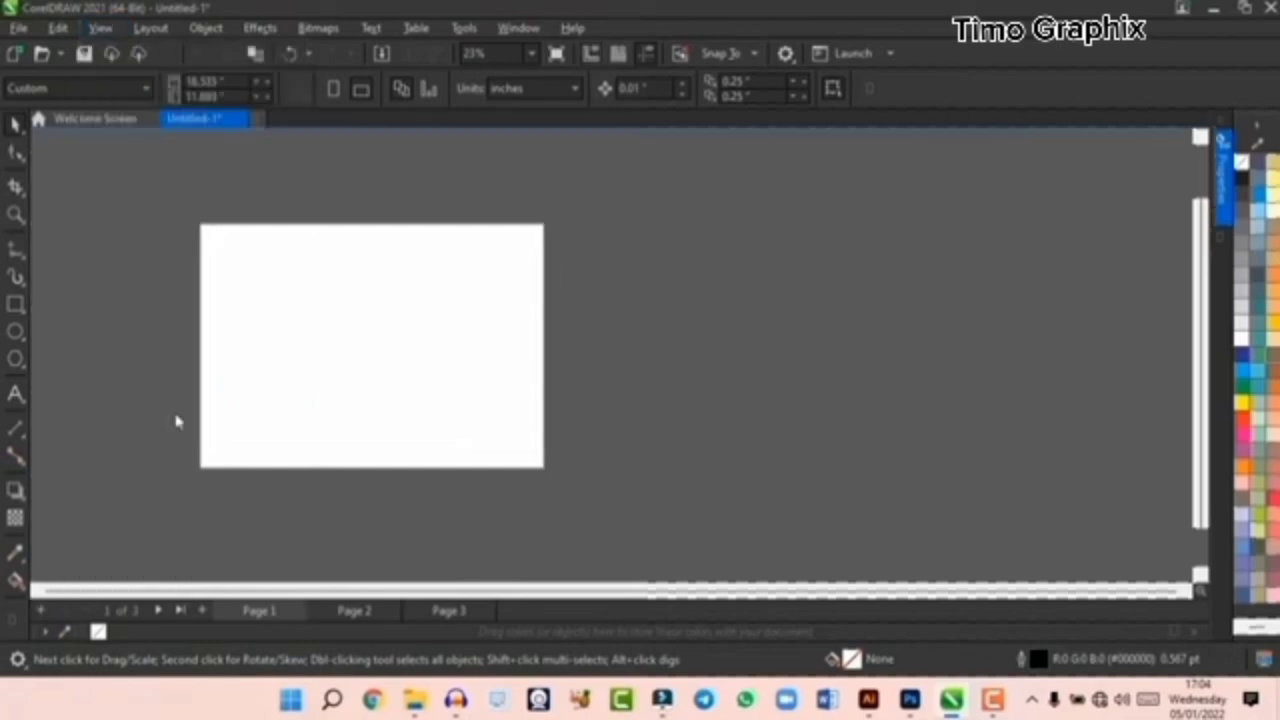
pyautogui.click(101, 28)
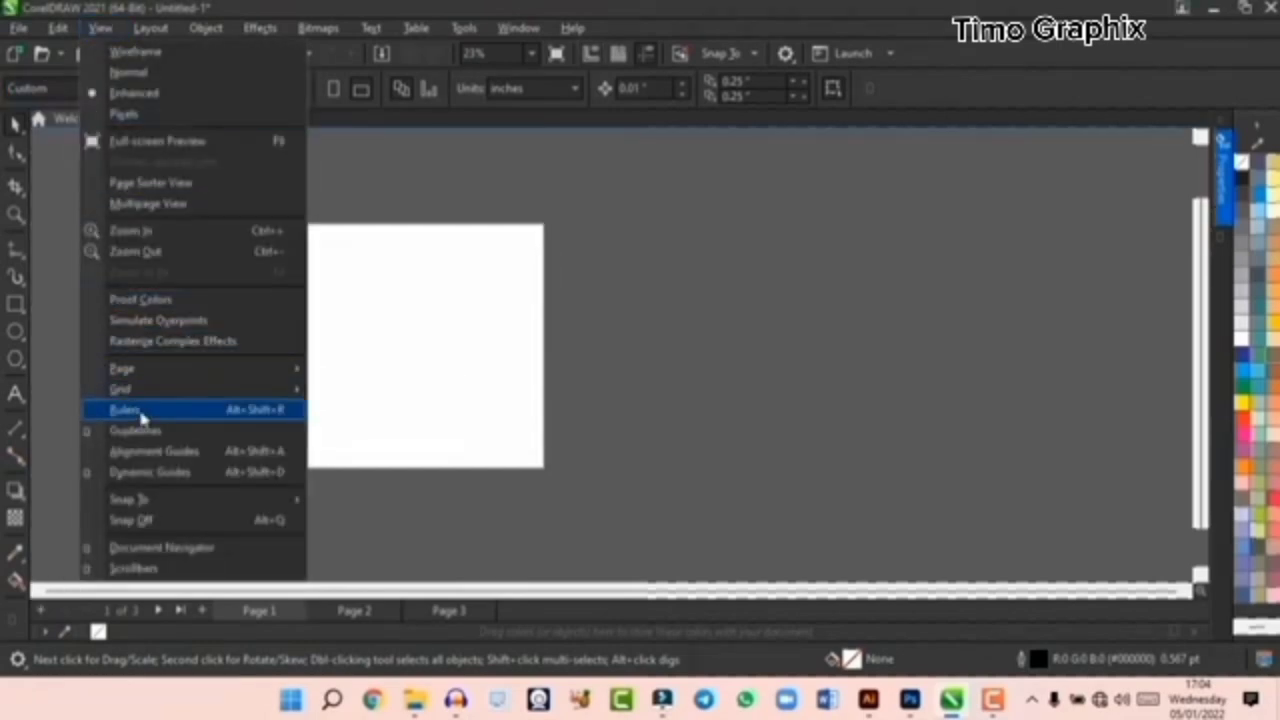
pyautogui.click(137, 410)
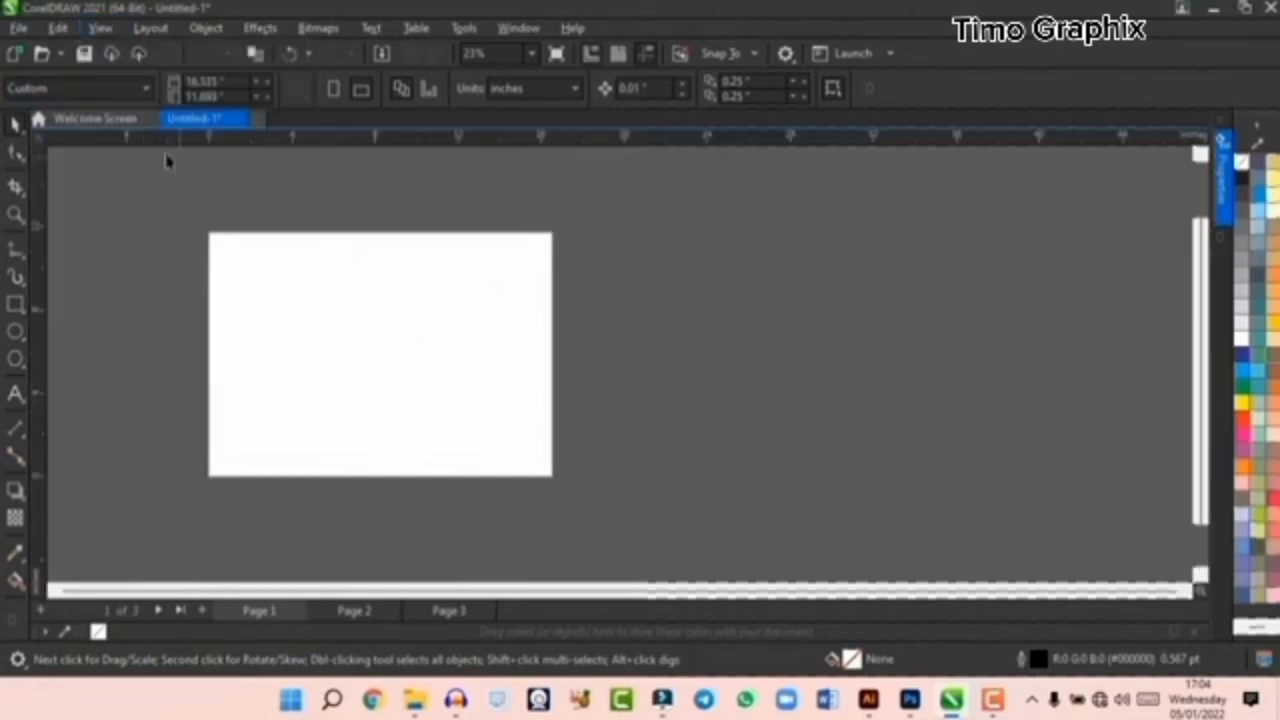
# - Look through the view commands and the page layout commands, such as page size, page layout and page background
pyautogui.click(101, 28)
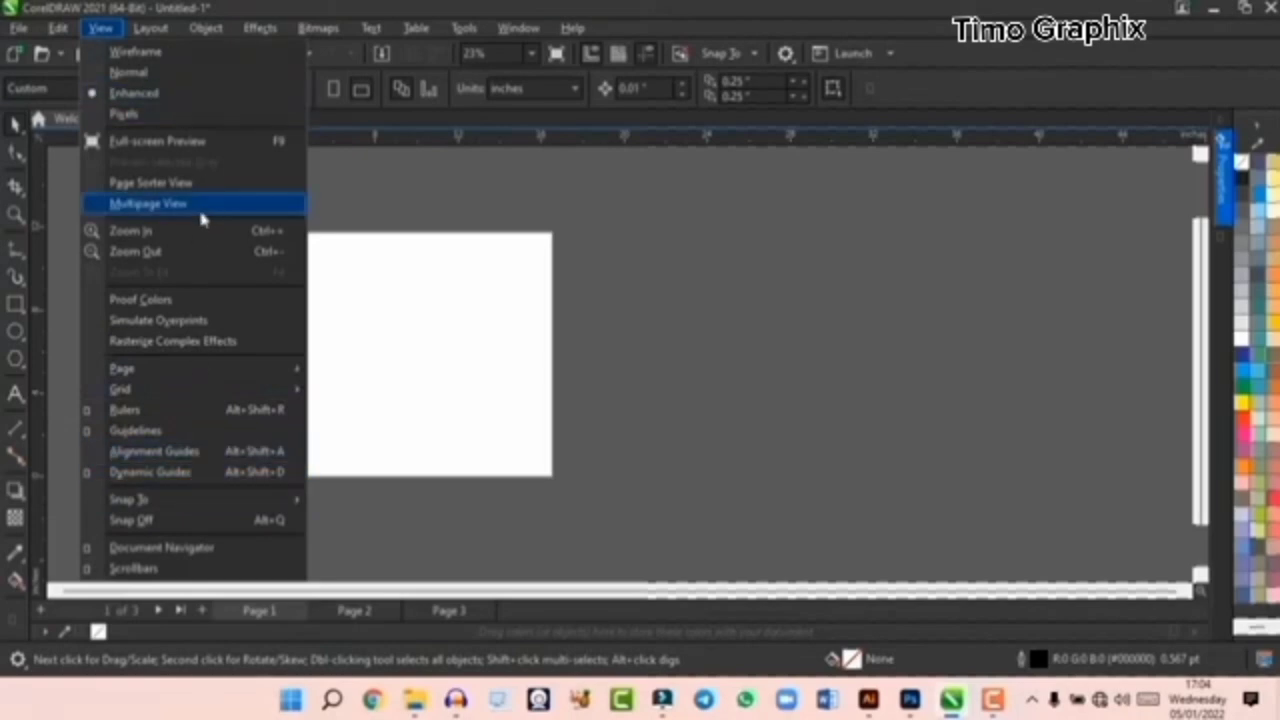
pyautogui.click(157, 52)
pyautogui.click(150, 29)
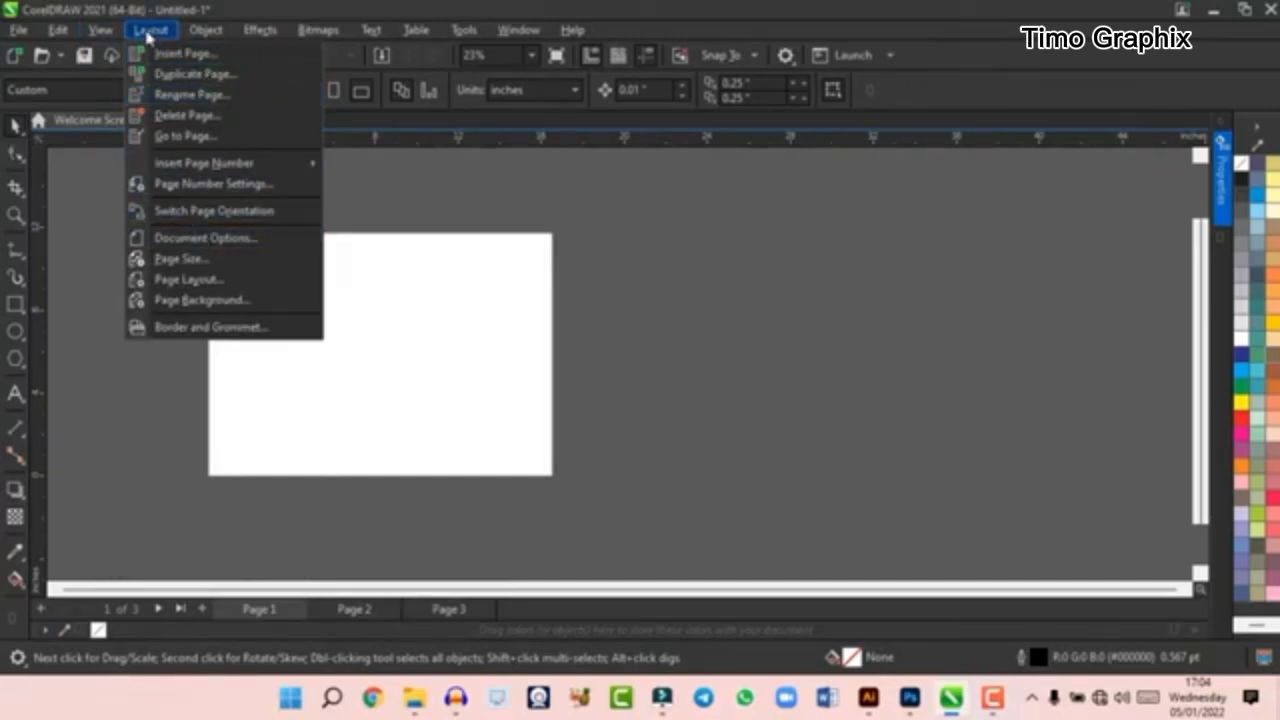
pyautogui.click(353, 393)
pyautogui.scroll(1, 336, 272)
pyautogui.click(155, 30)
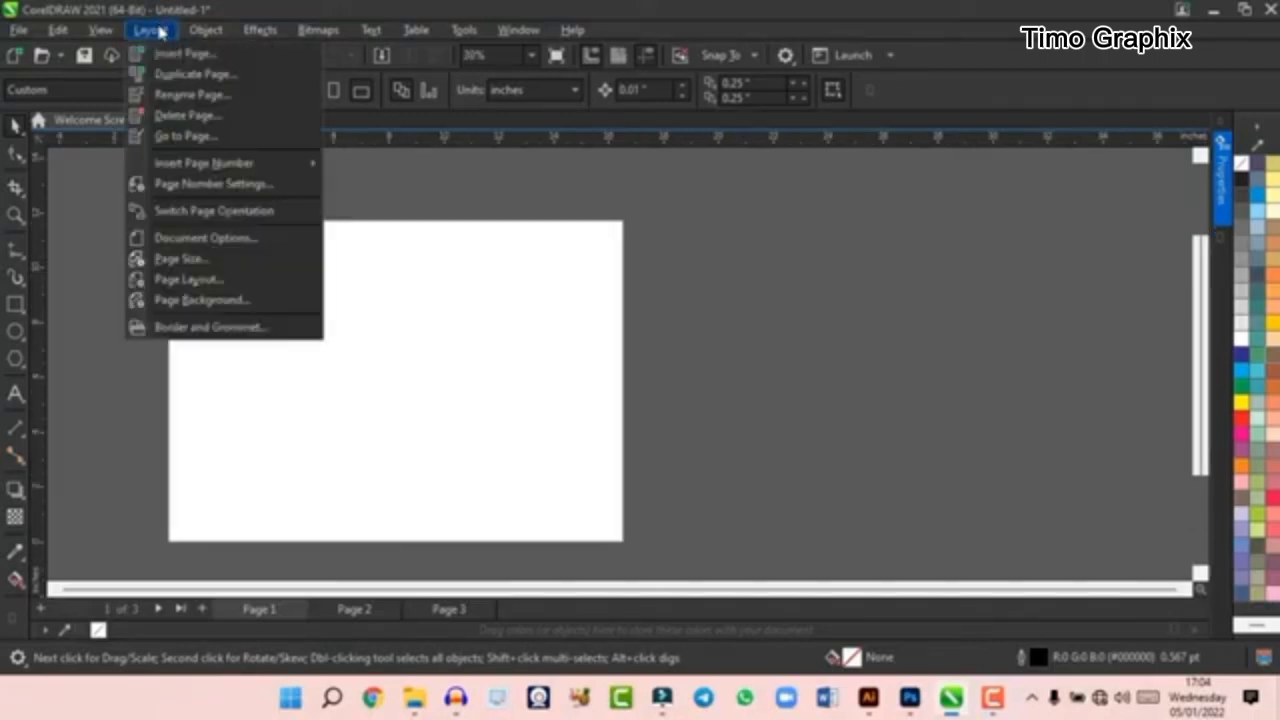
pyautogui.click(205, 30)
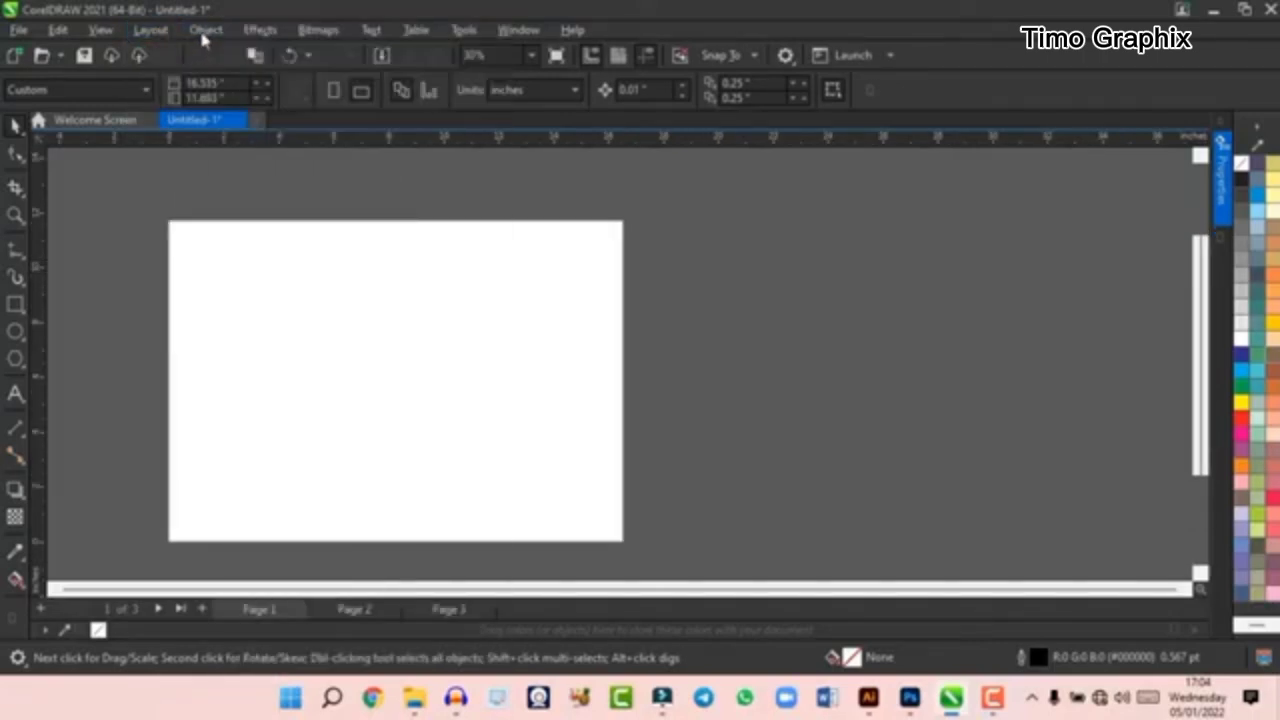
# - Look through the commands for working with objects, including the Perspective and Shaping options
pyautogui.click(205, 30)
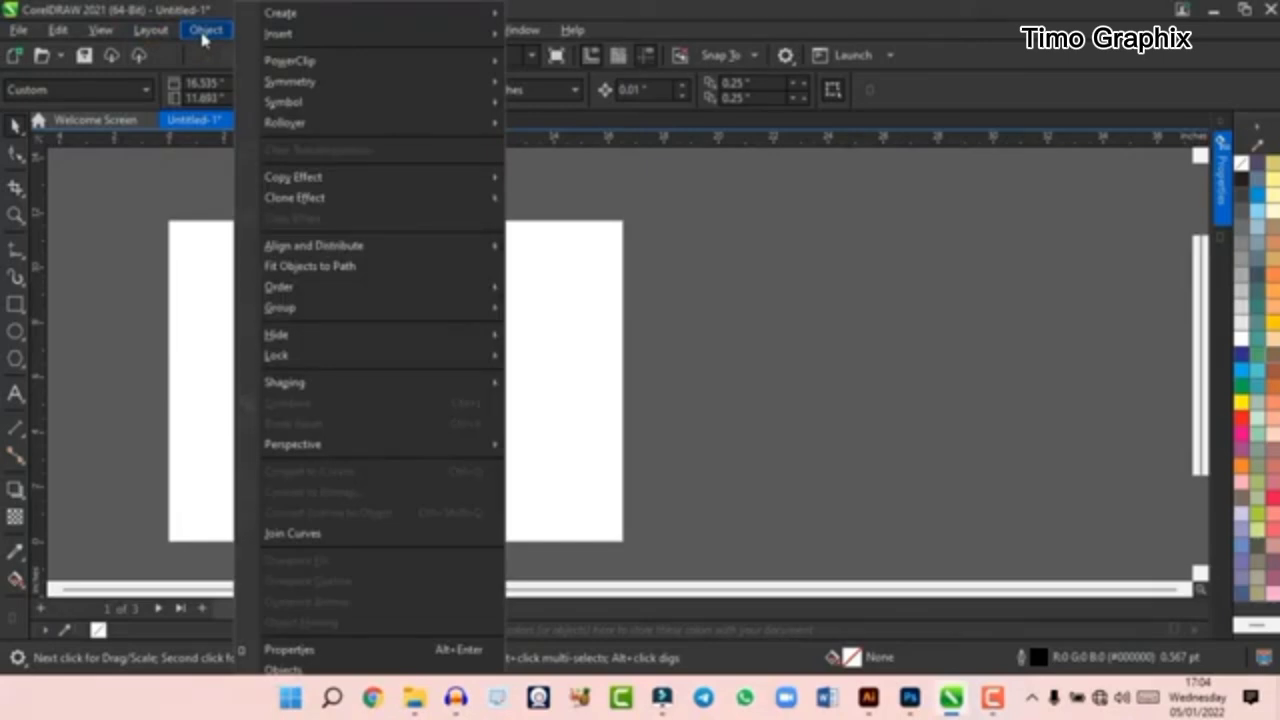
pyautogui.moveTo(284, 26)
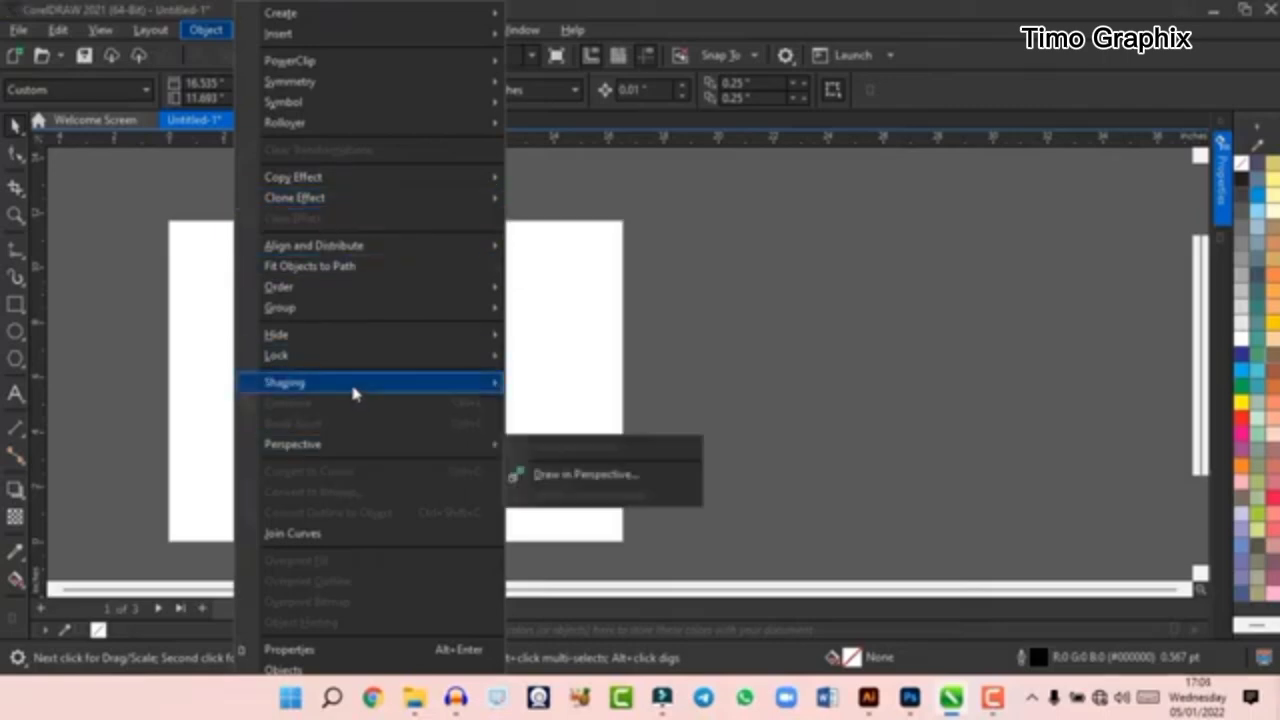
pyautogui.moveTo(353, 390)
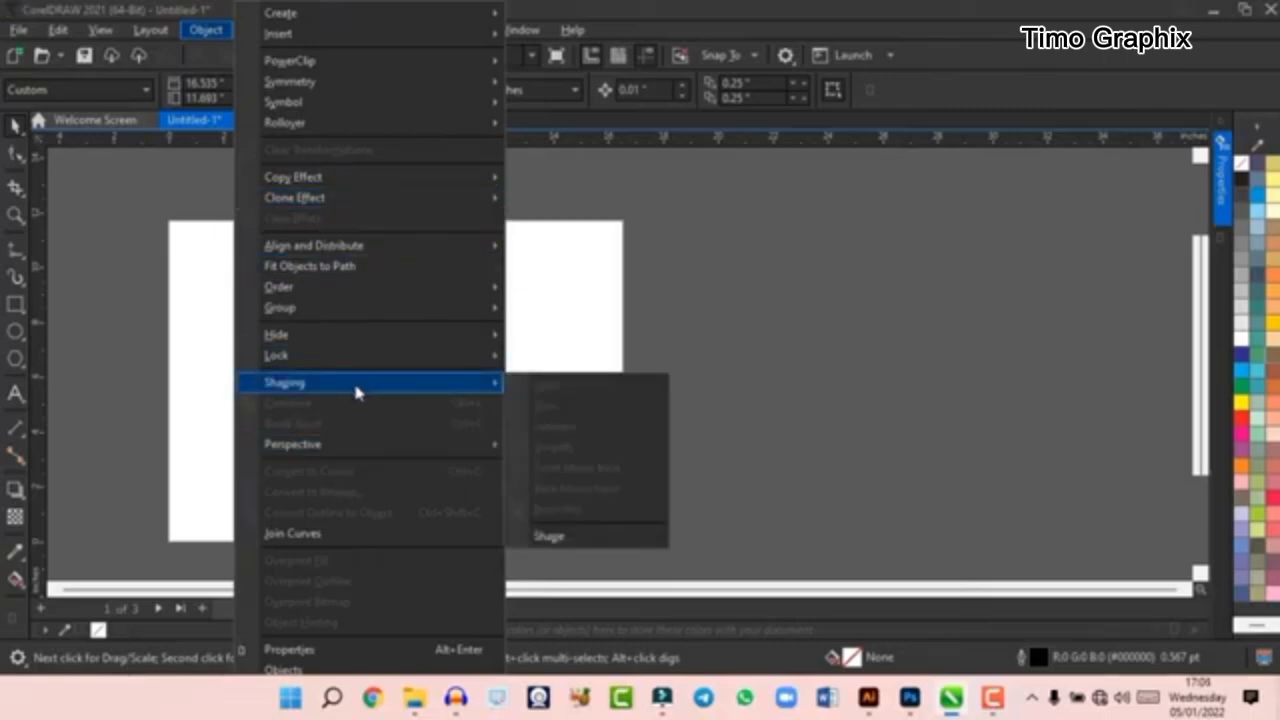
pyautogui.click(213, 33)
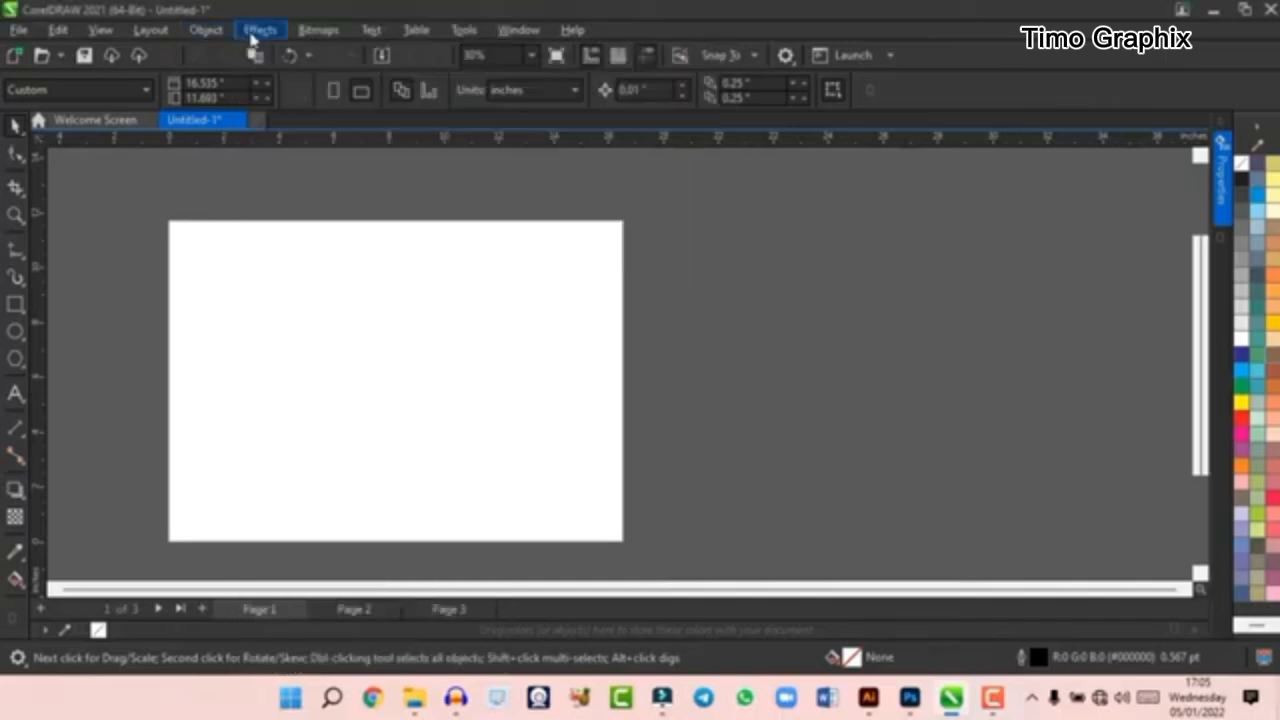
# - Look through the available effects, including the Contour options
pyautogui.click(255, 33)
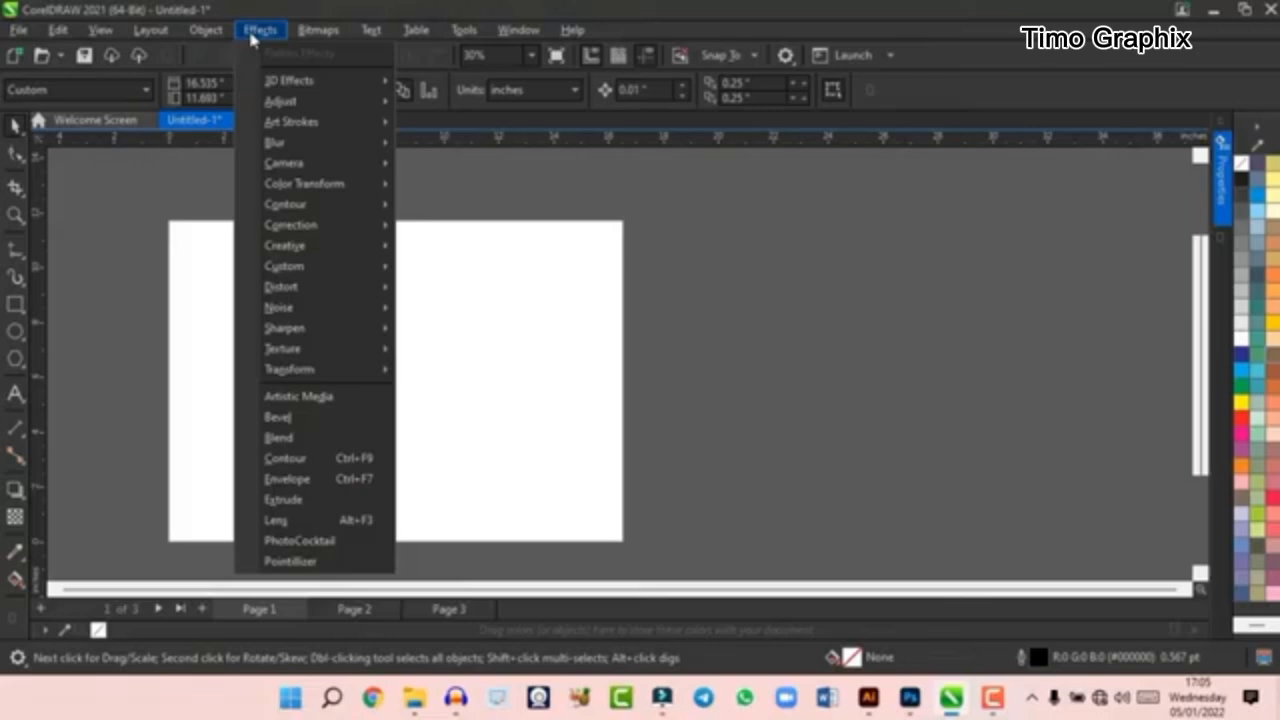
pyautogui.press('Escape')
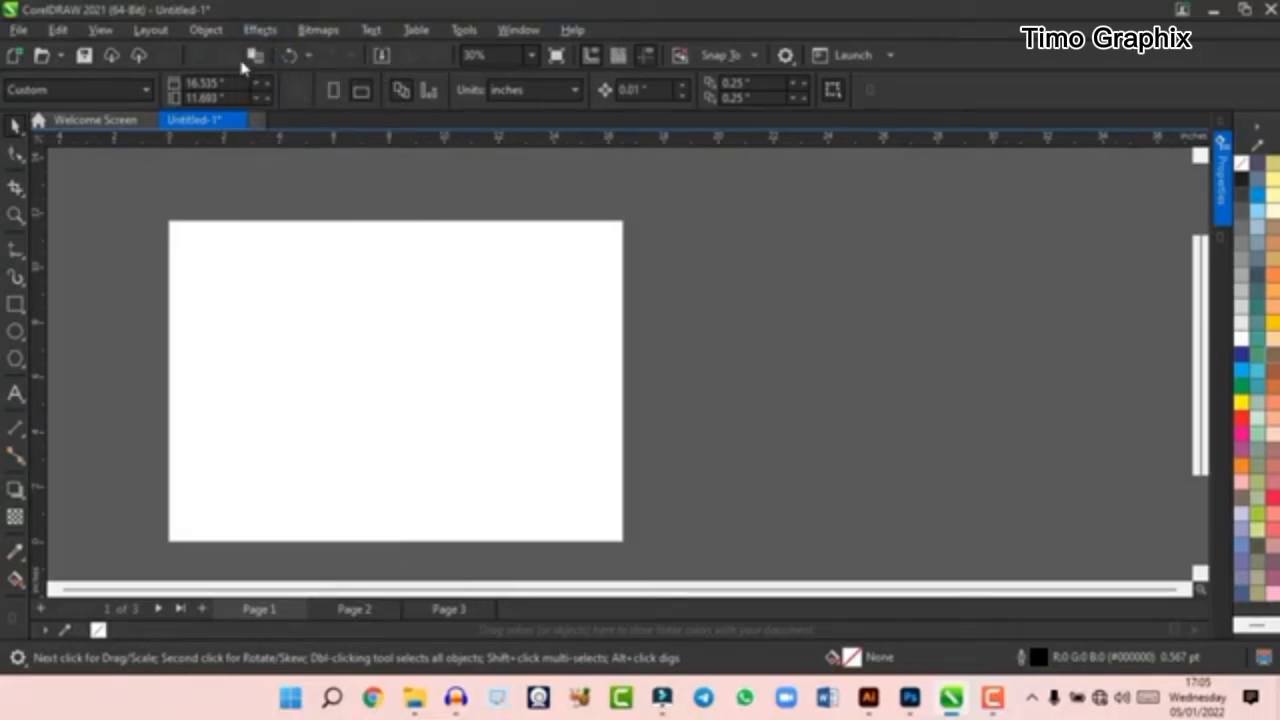
pyautogui.click(255, 33)
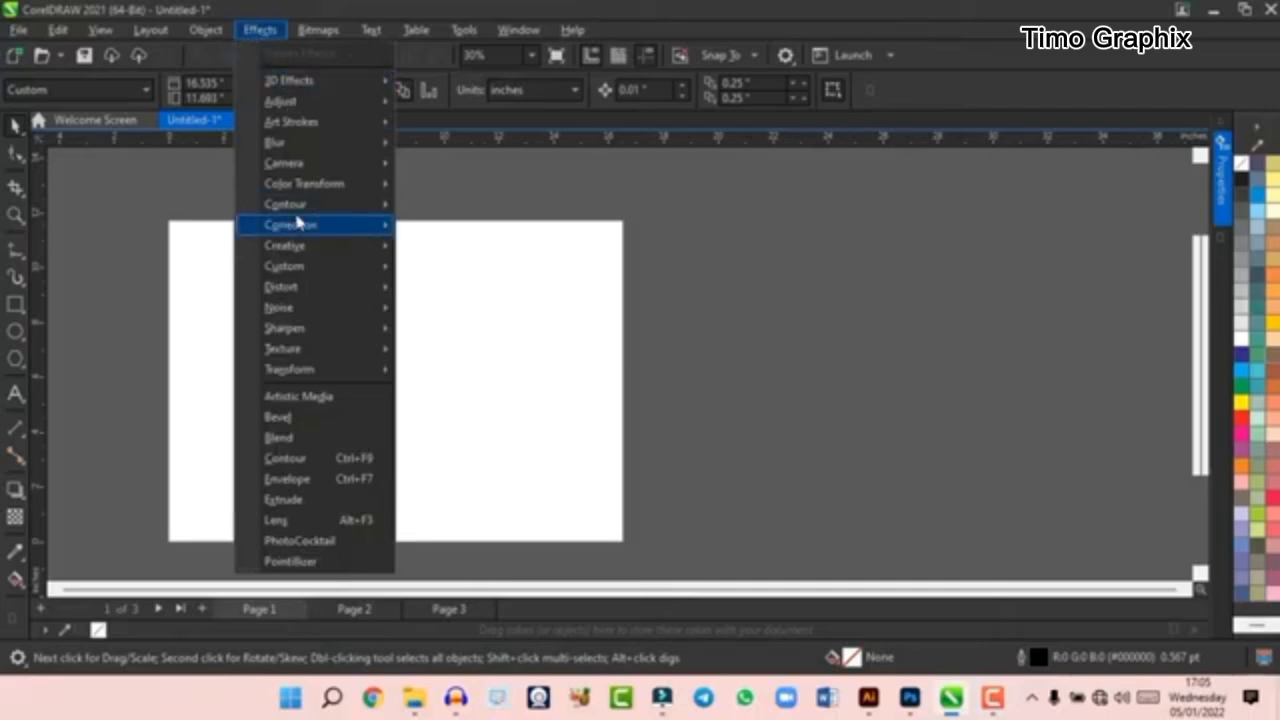
pyautogui.moveTo(268, 208)
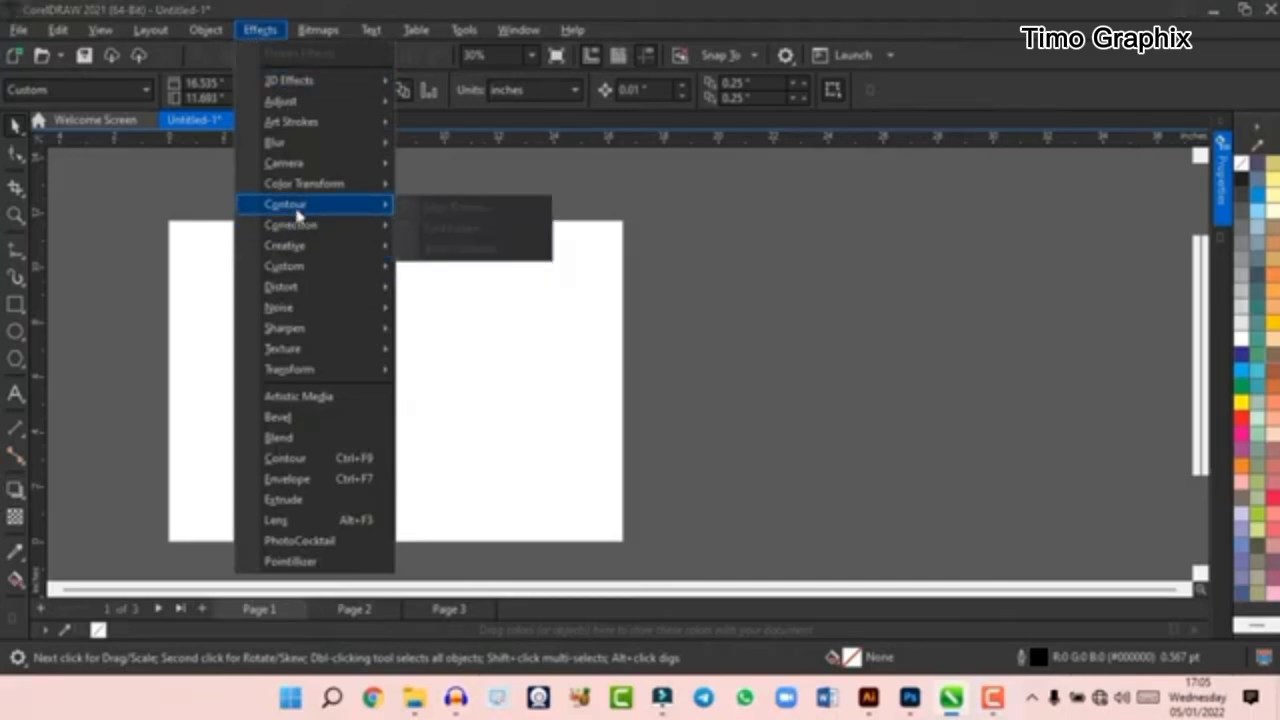
pyautogui.click(272, 35)
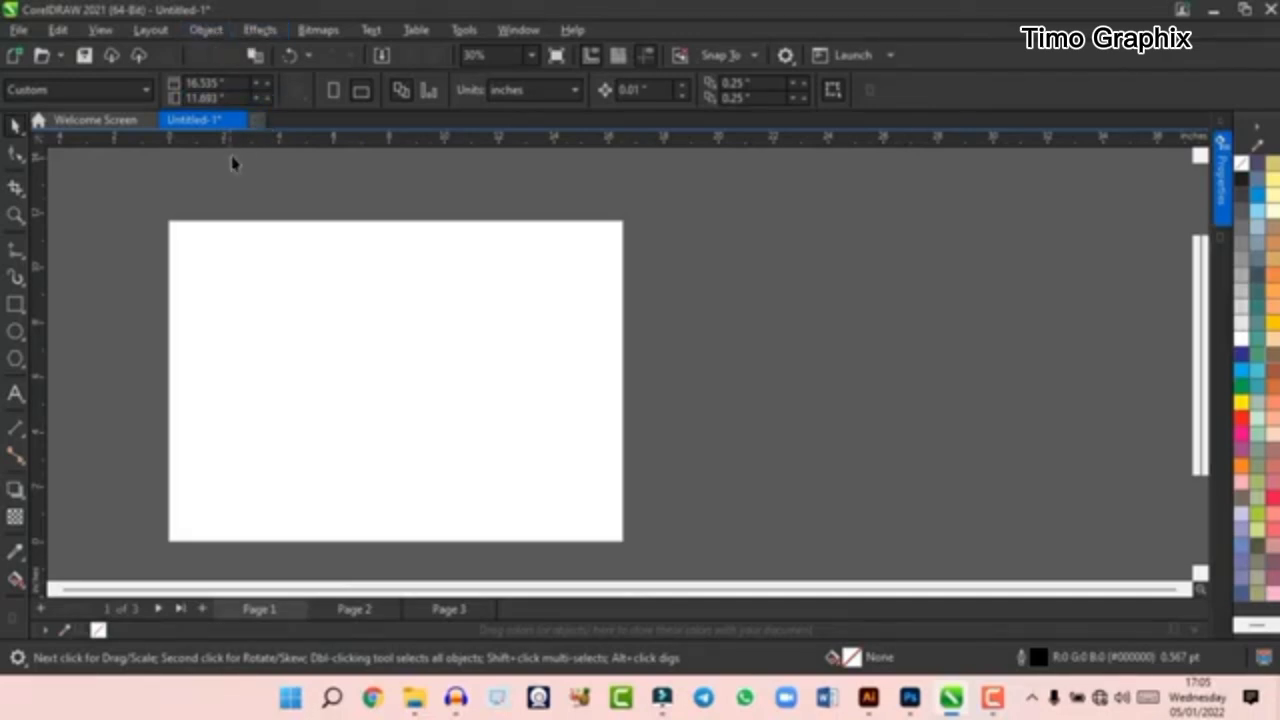
# - Look through the commands for bitmaps, text and tables
pyautogui.click(318, 31)
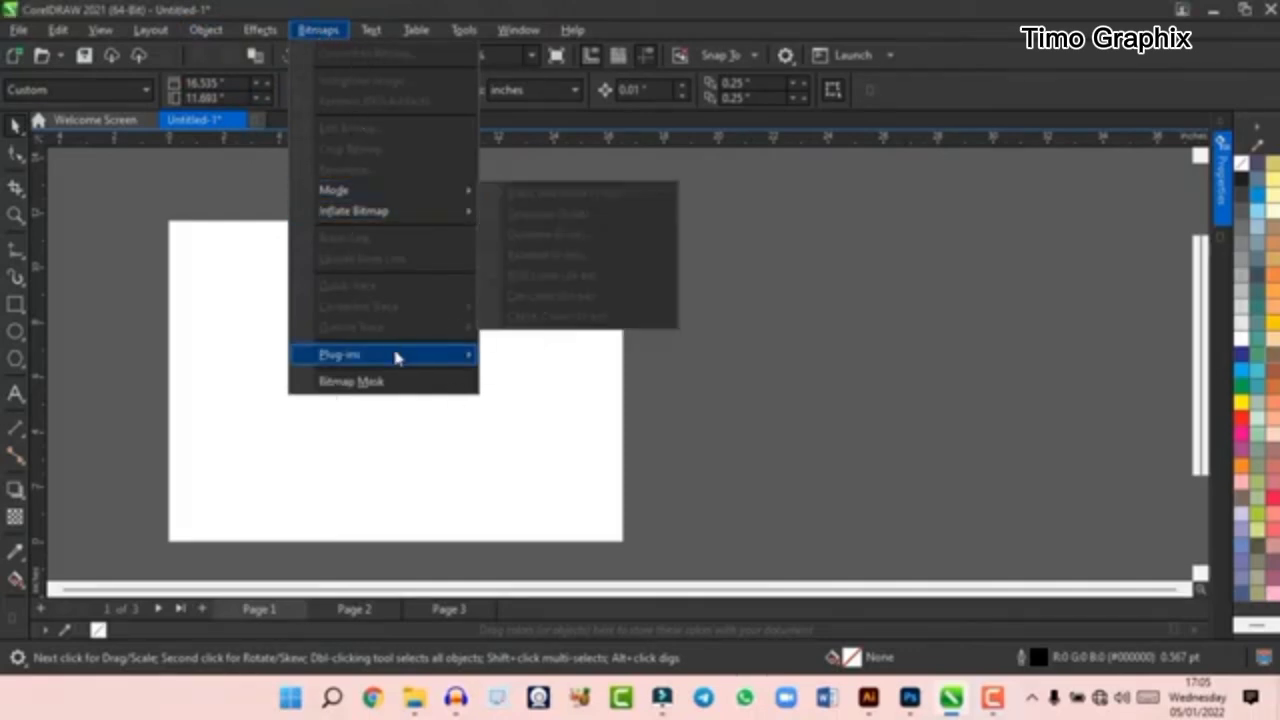
pyautogui.click(318, 32)
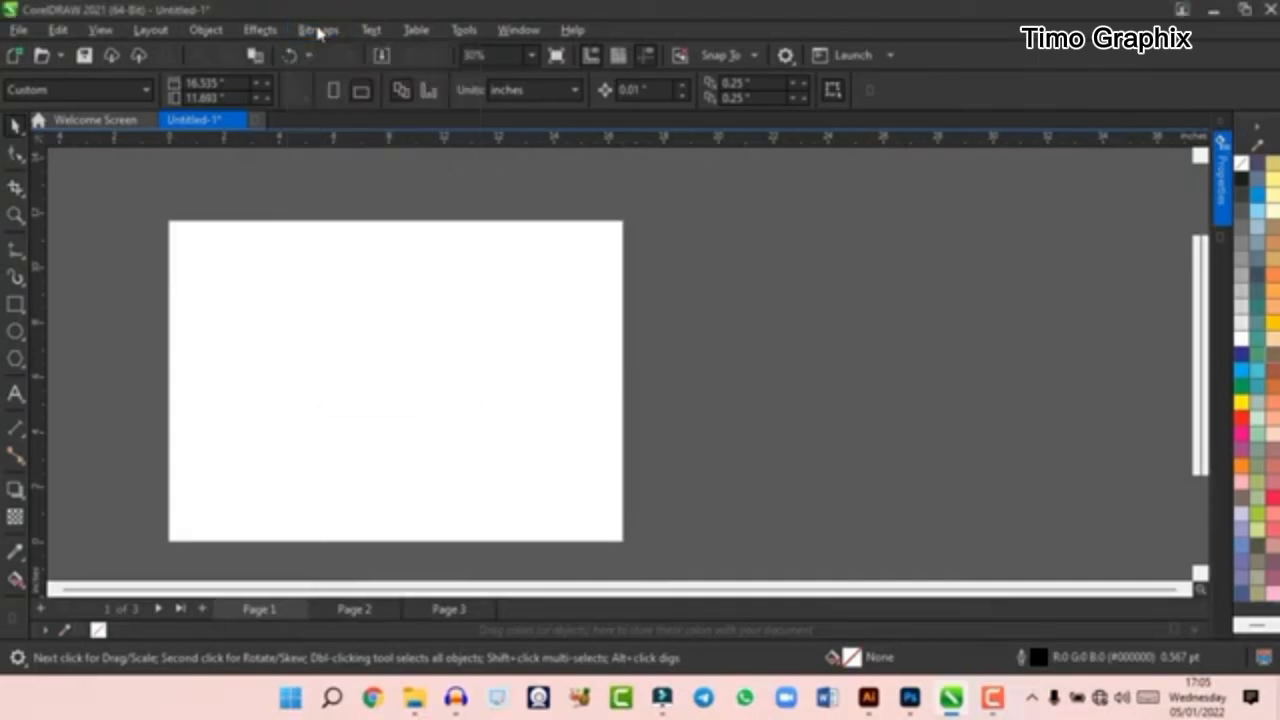
pyautogui.click(370, 32)
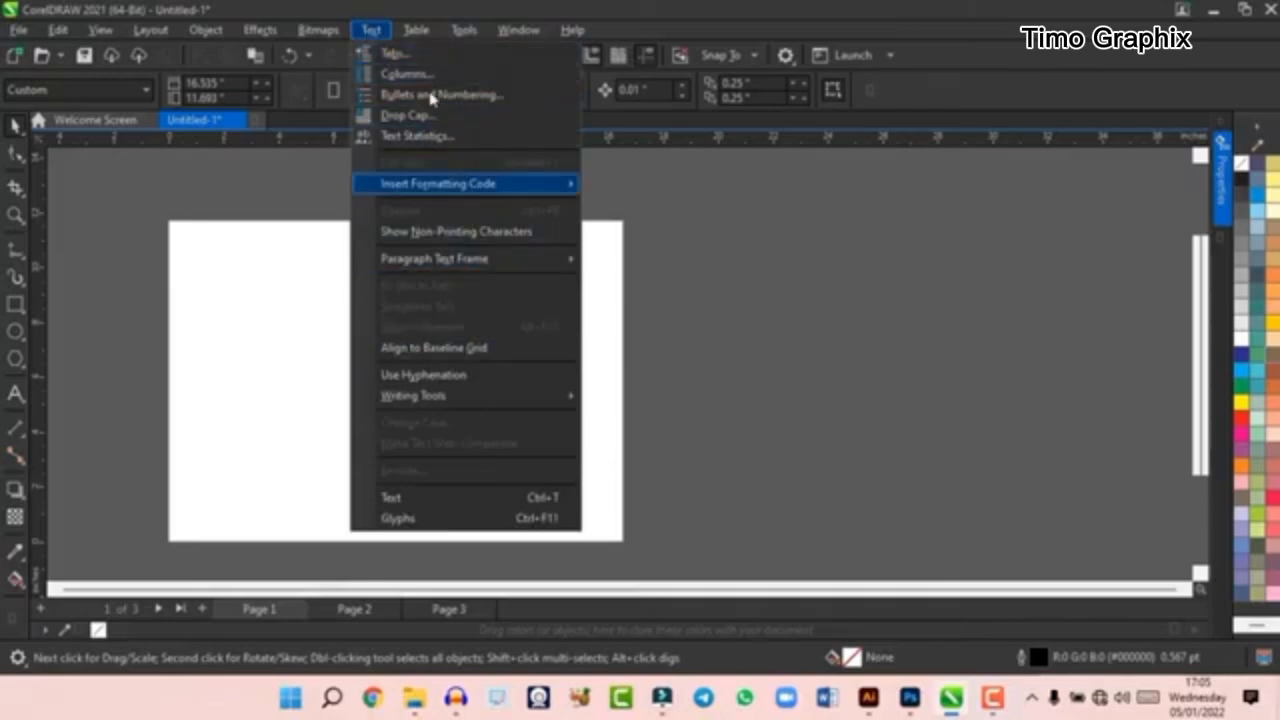
pyautogui.click(420, 33)
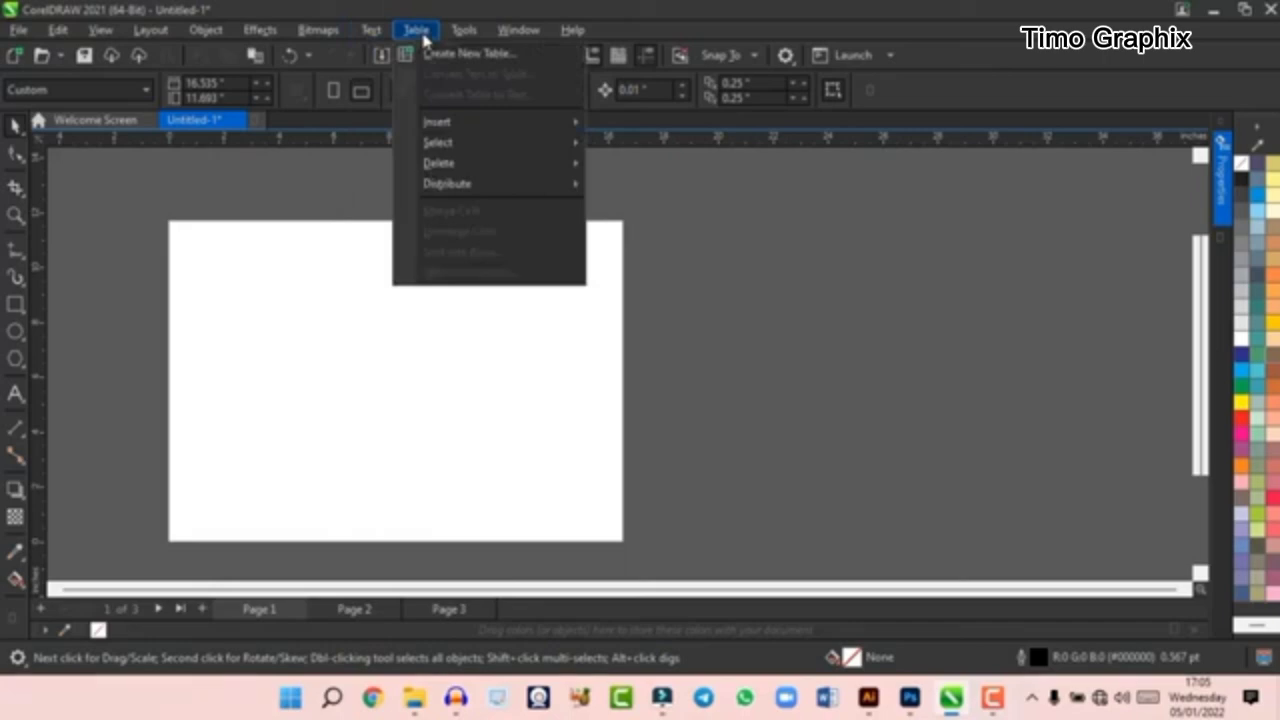
pyautogui.moveTo(466, 33)
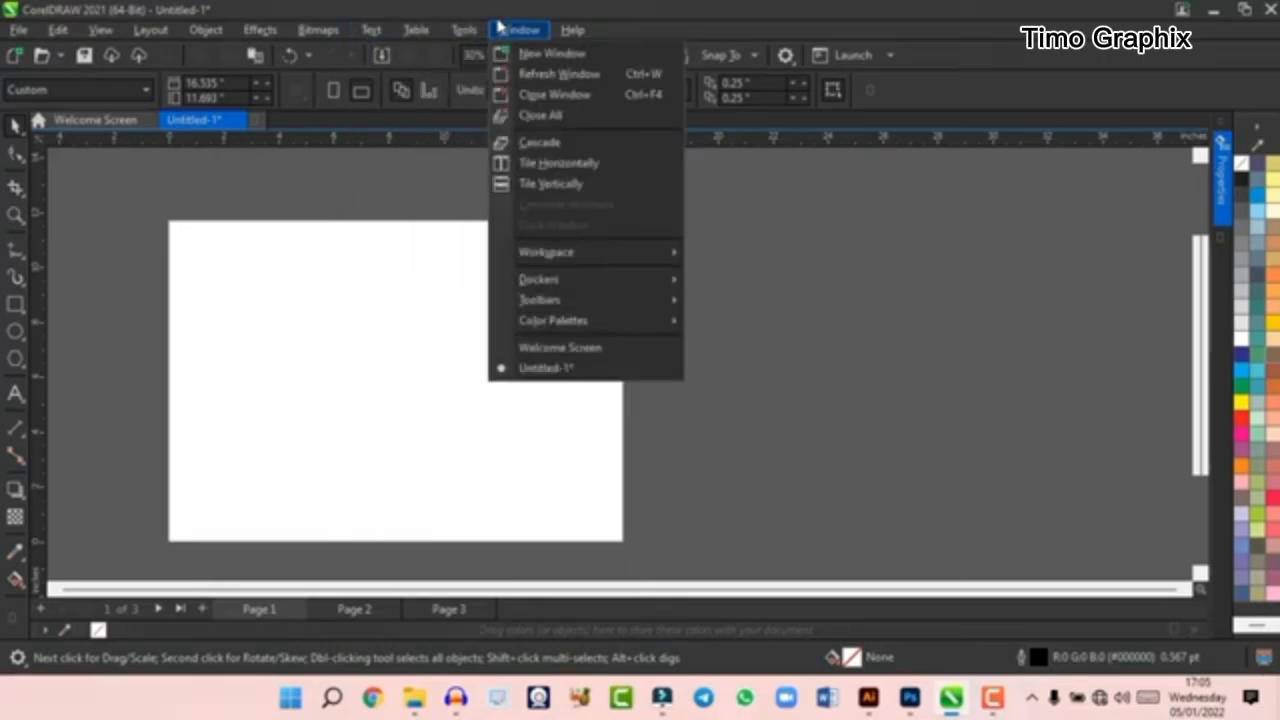
# - Look over the window arrangement commands and the file commands, and return to the blank page
pyautogui.click(729, 189)
pyautogui.click(507, 30)
pyautogui.moveTo(18, 31)
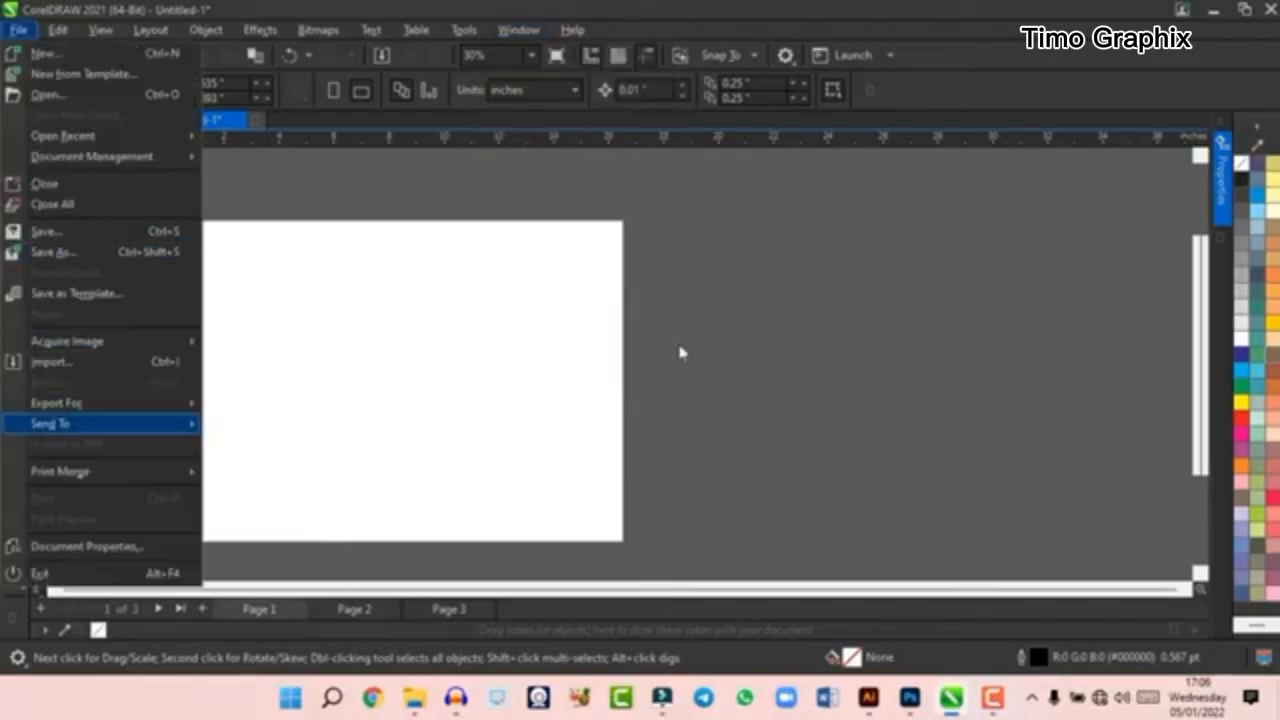
pyautogui.click(800, 320)
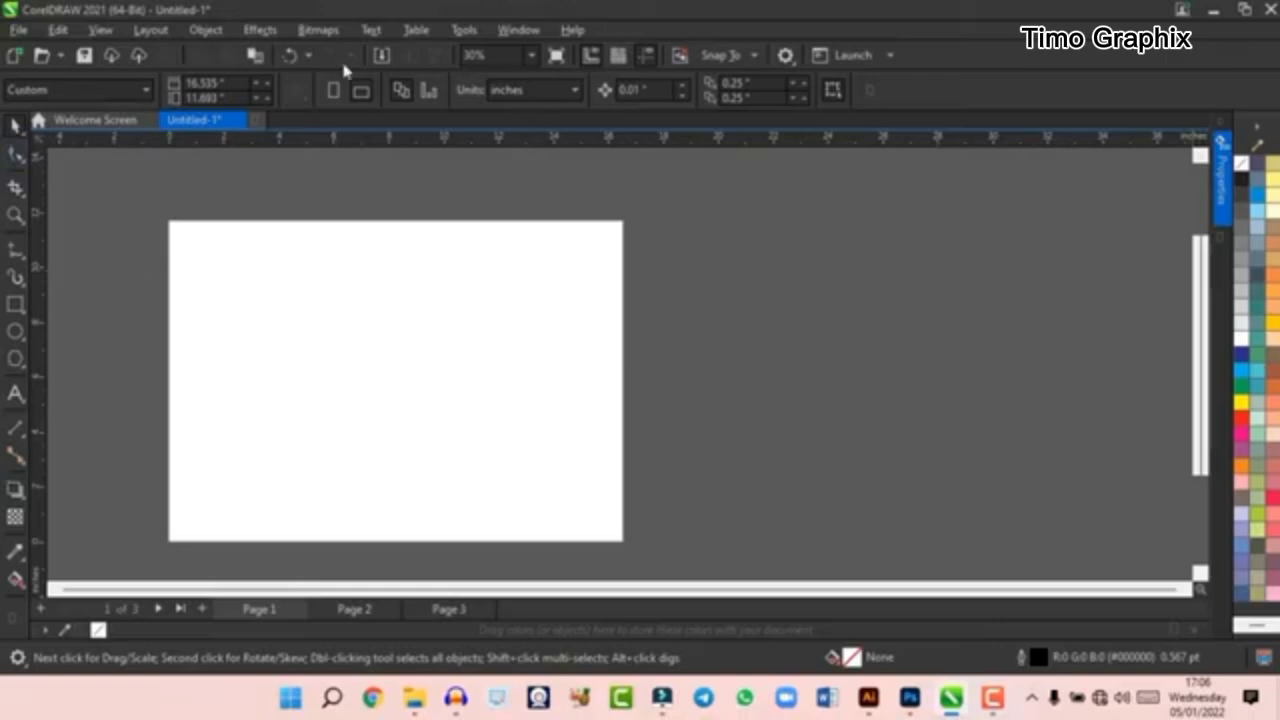
# - Examine the available workspace choices, including Lite, Default, Touch and Specialty
pyautogui.click(521, 31)
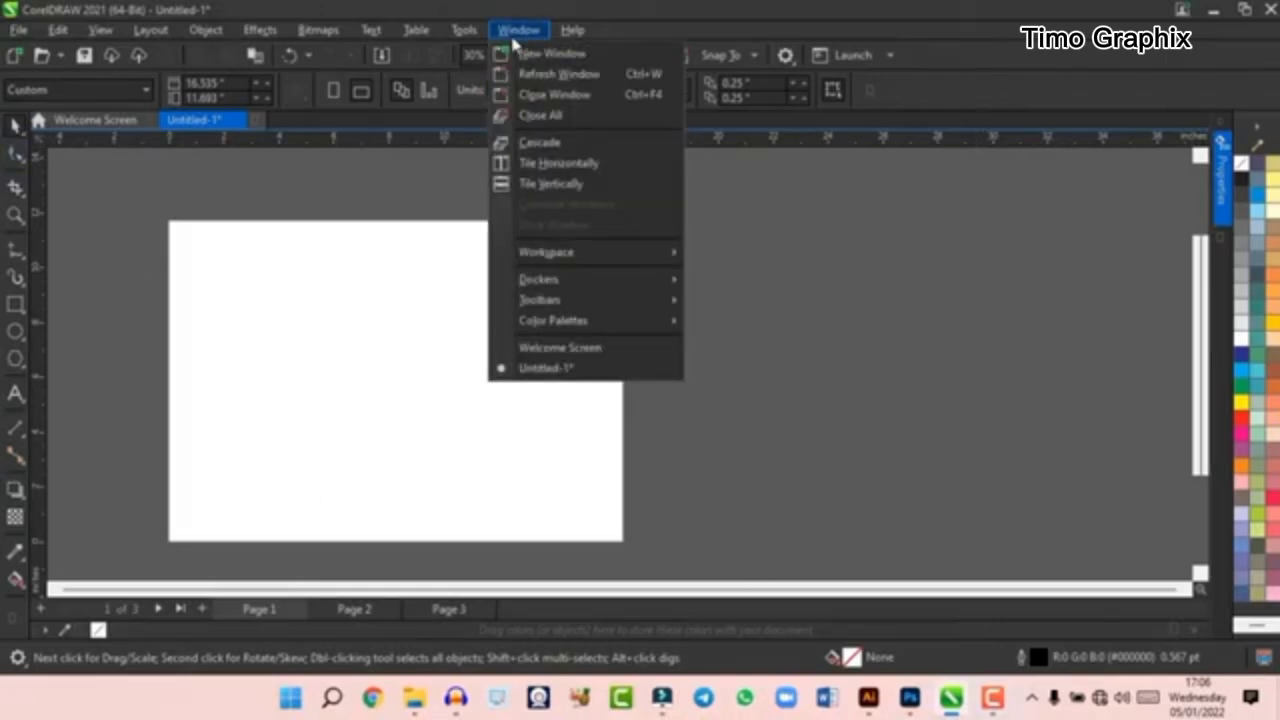
pyautogui.moveTo(581, 255)
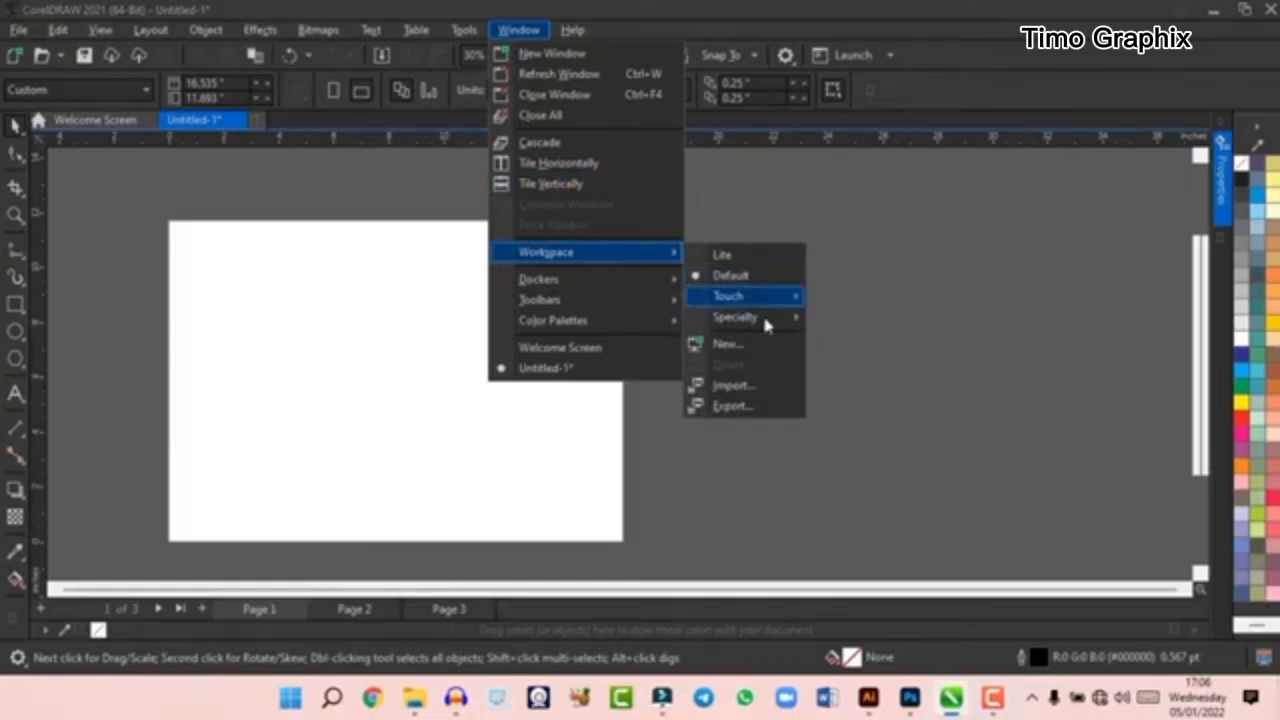
pyautogui.moveTo(759, 318)
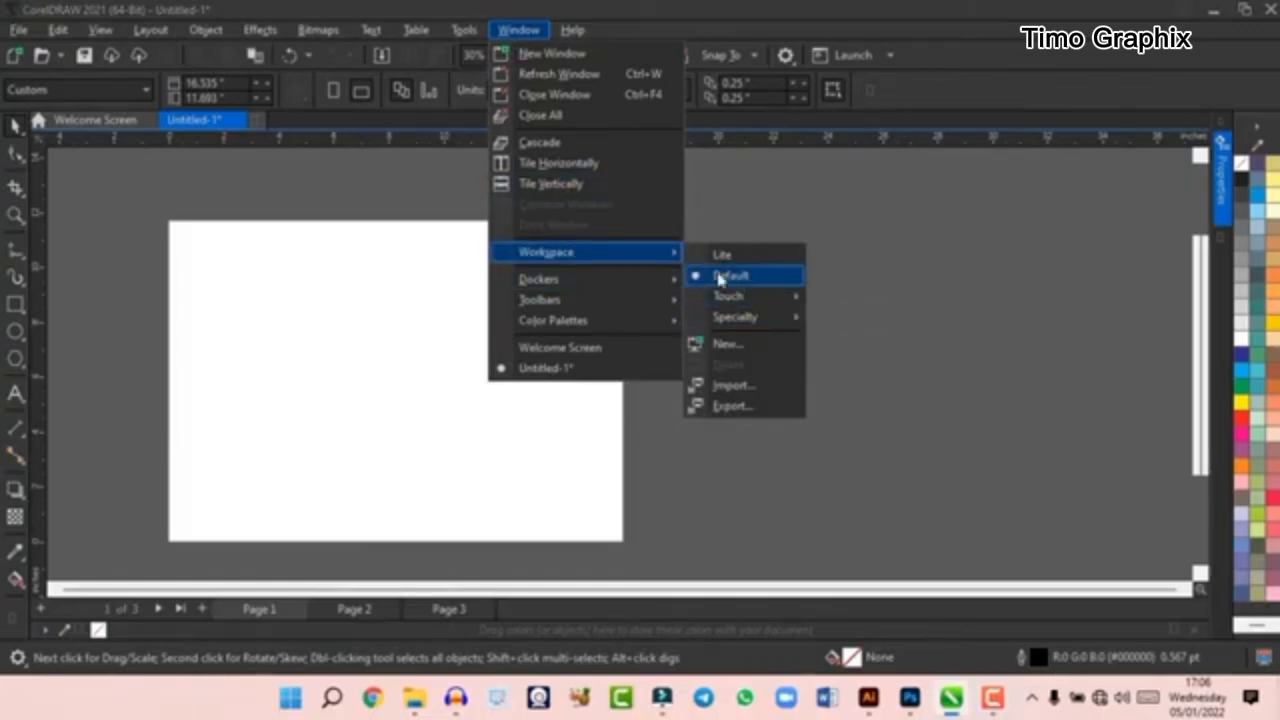
# - Turn the Properties docker off and back on
pyautogui.moveTo(636, 290)
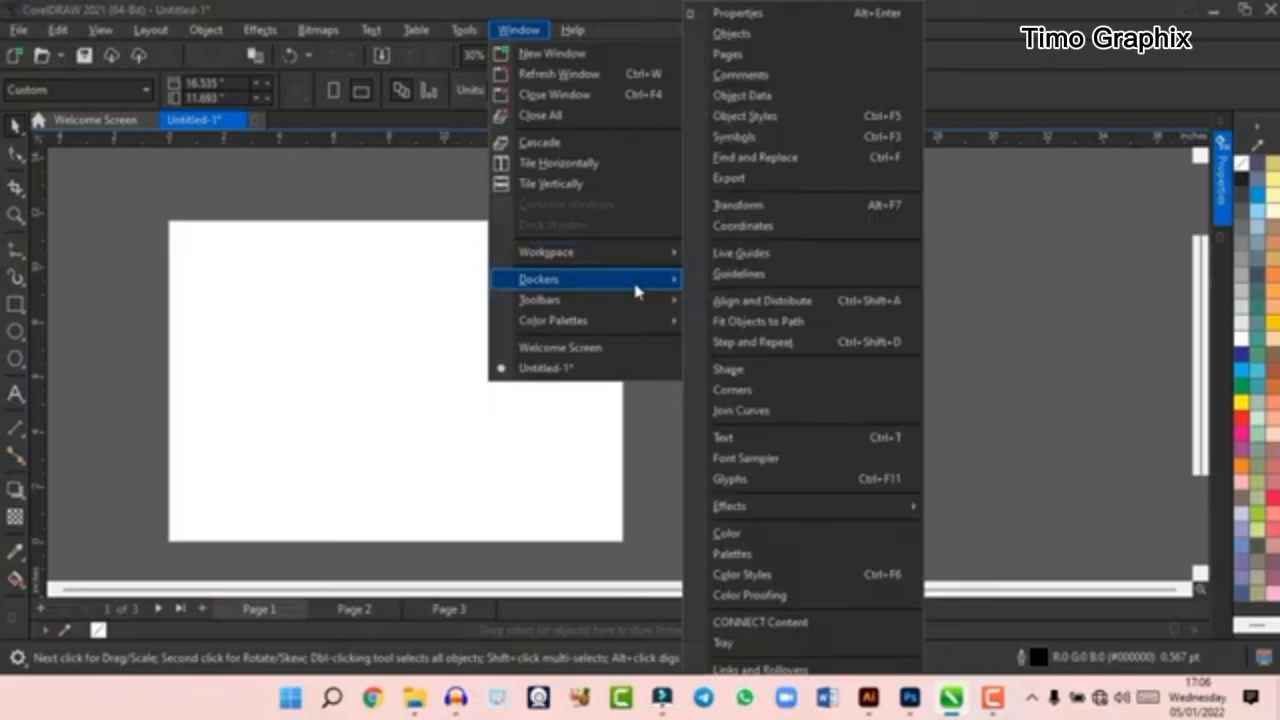
pyautogui.click(785, 12)
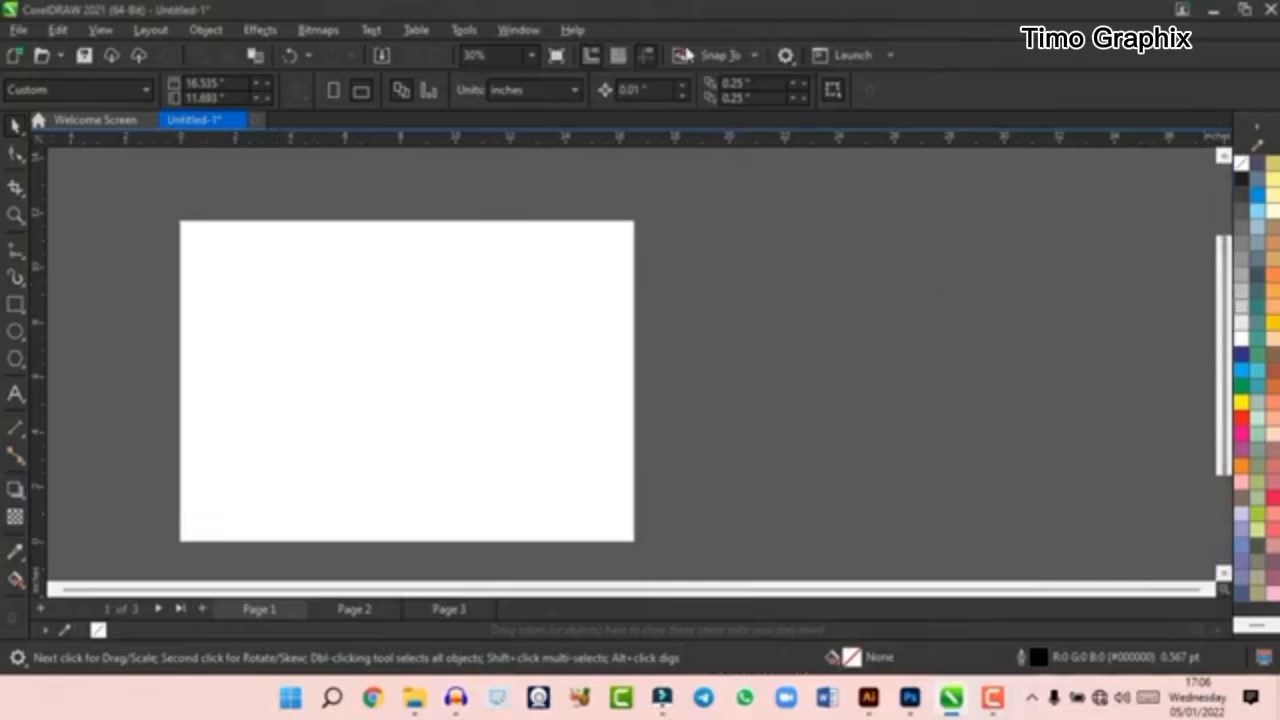
pyautogui.click(518, 30)
pyautogui.moveTo(575, 290)
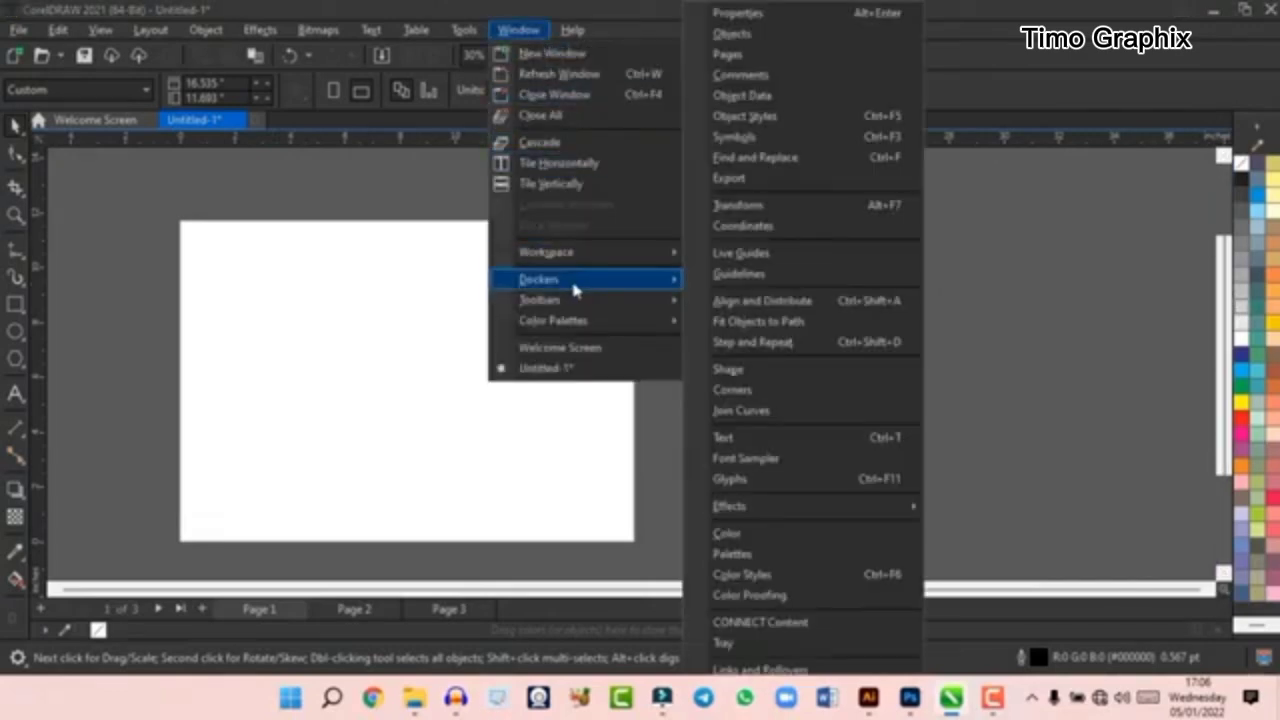
pyautogui.click(852, 12)
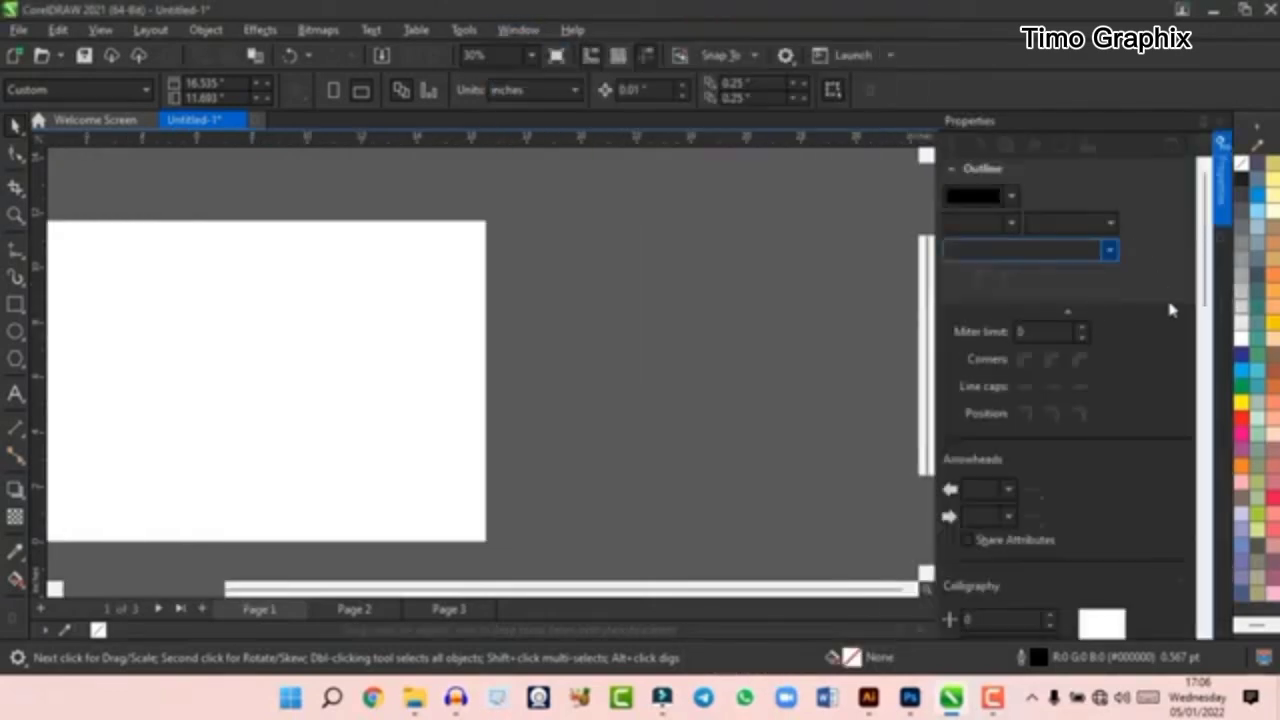
# - Review the outline settings in the Properties docker and collapse the docker
pyautogui.scroll(-2, 1060, 465)
pyautogui.scroll(2, 1057, 460)
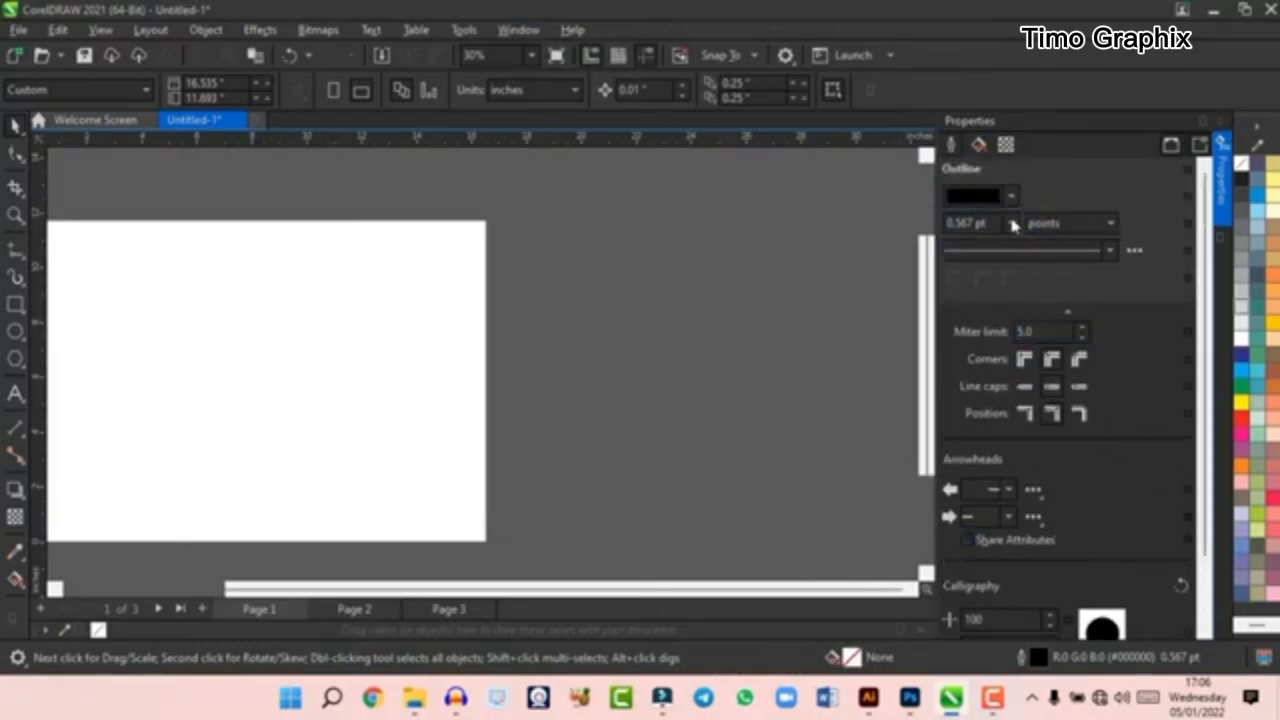
pyautogui.click(1202, 124)
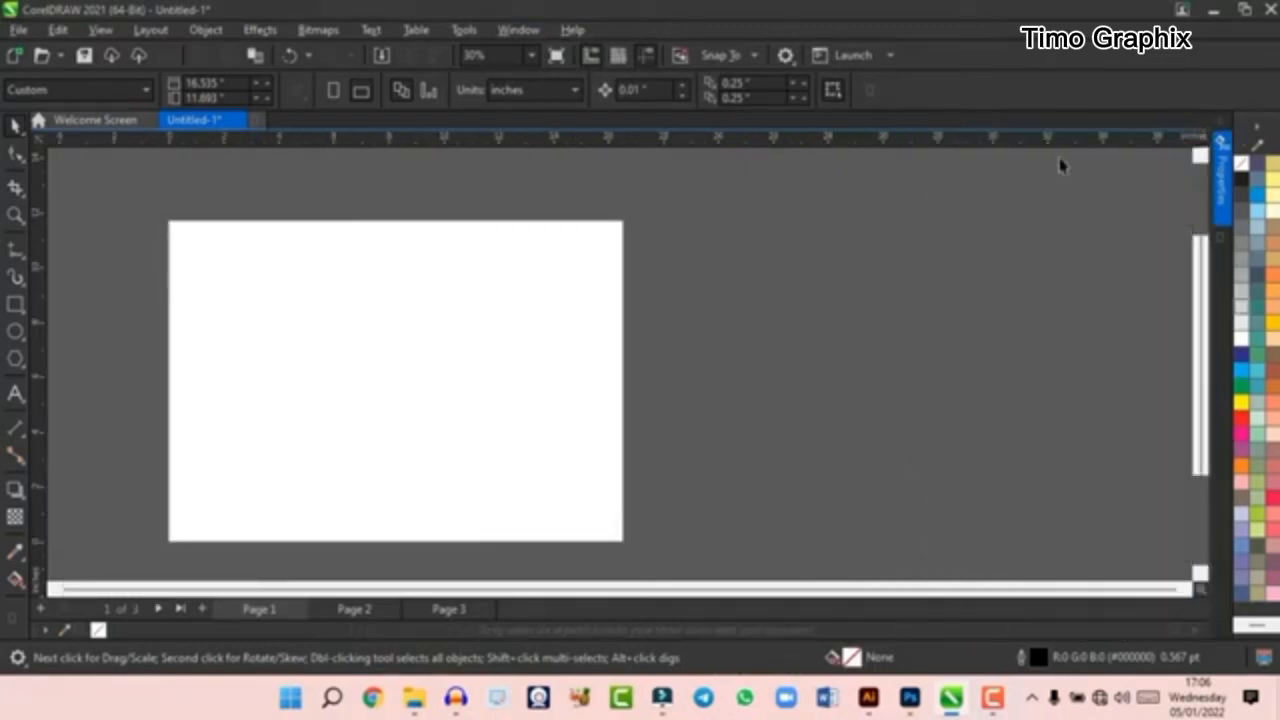
# - Open the Palettes docker, turn on the RGB Palette from the palette libraries, and collapse the docker
pyautogui.click(516, 30)
pyautogui.moveTo(577, 281)
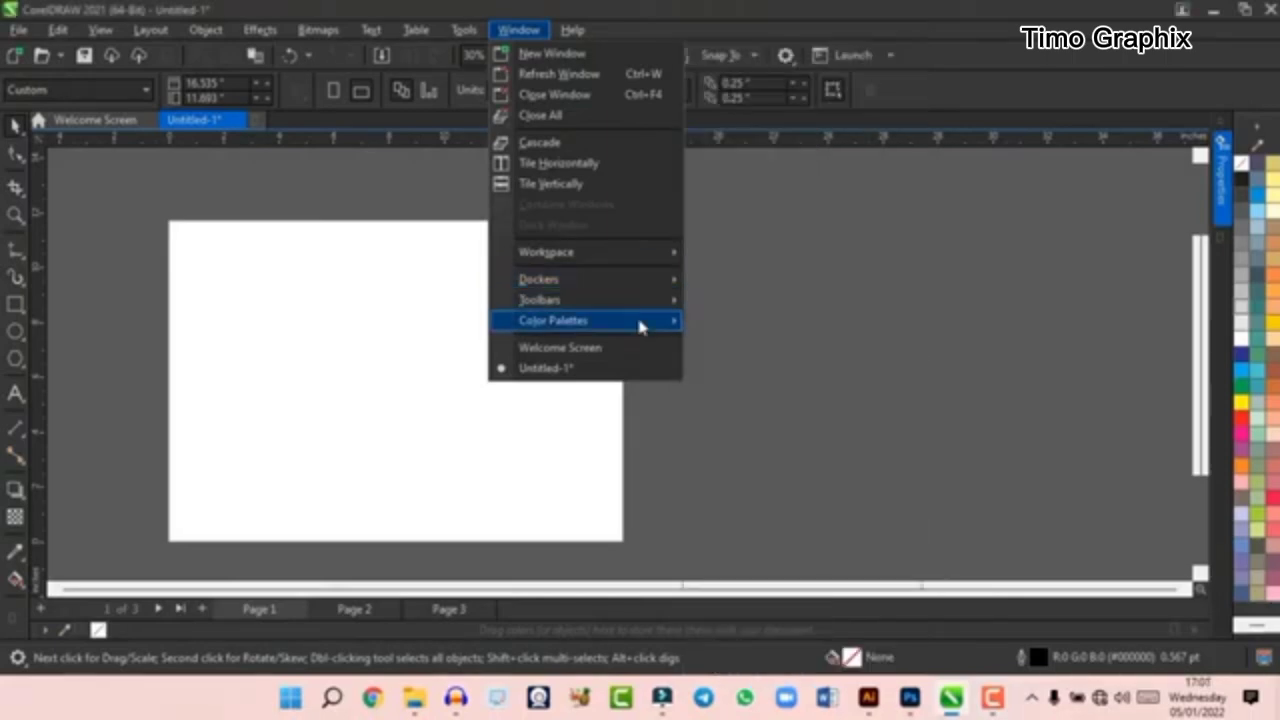
pyautogui.moveTo(636, 316)
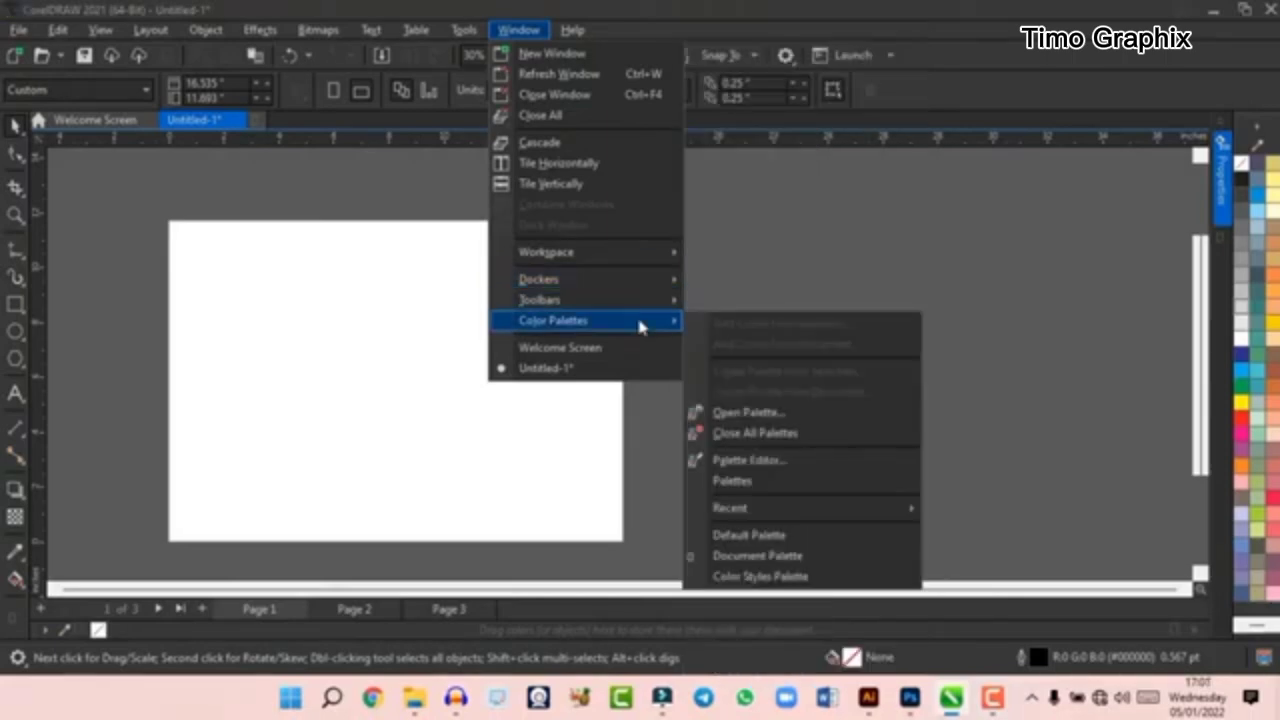
pyautogui.click(766, 483)
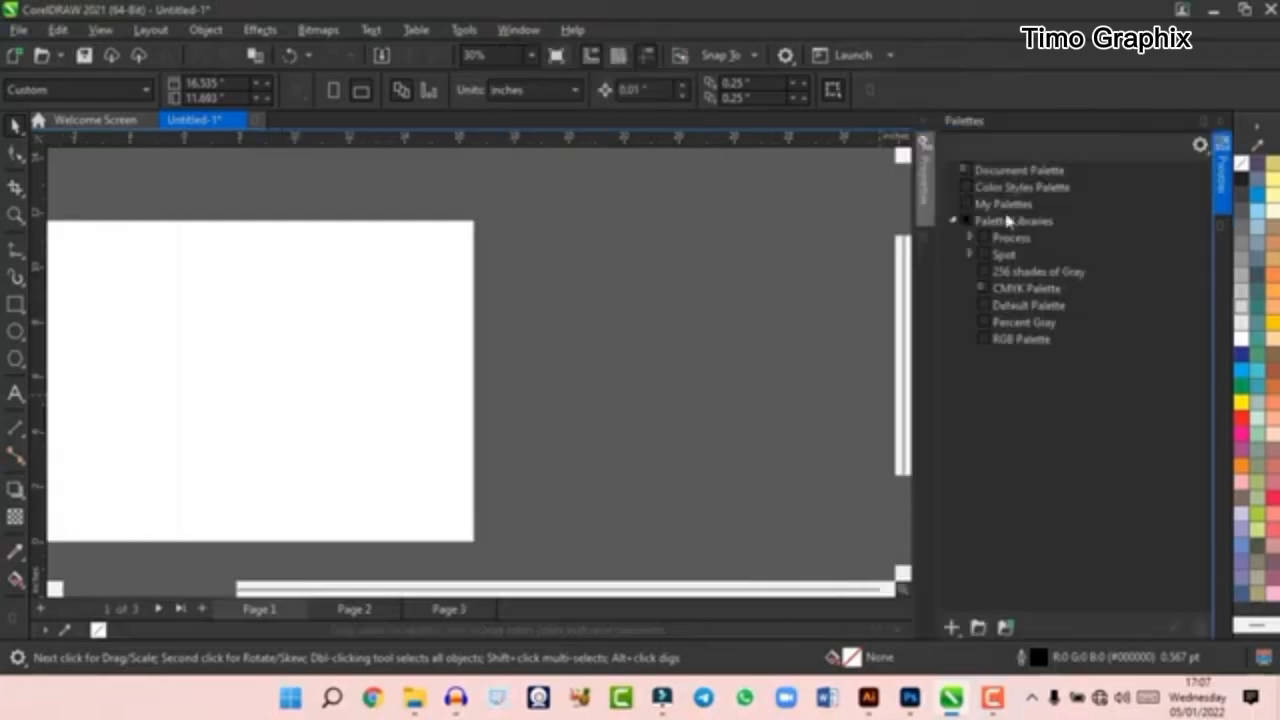
pyautogui.click(983, 340)
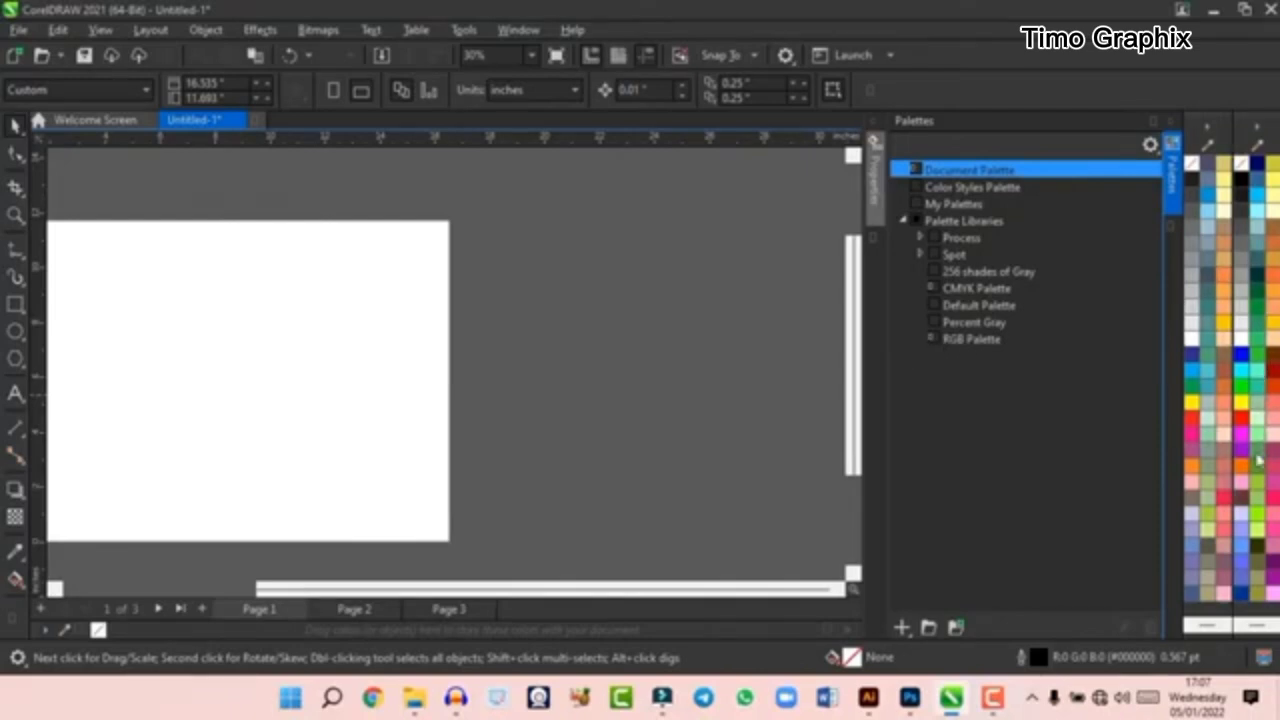
pyautogui.click(1151, 121)
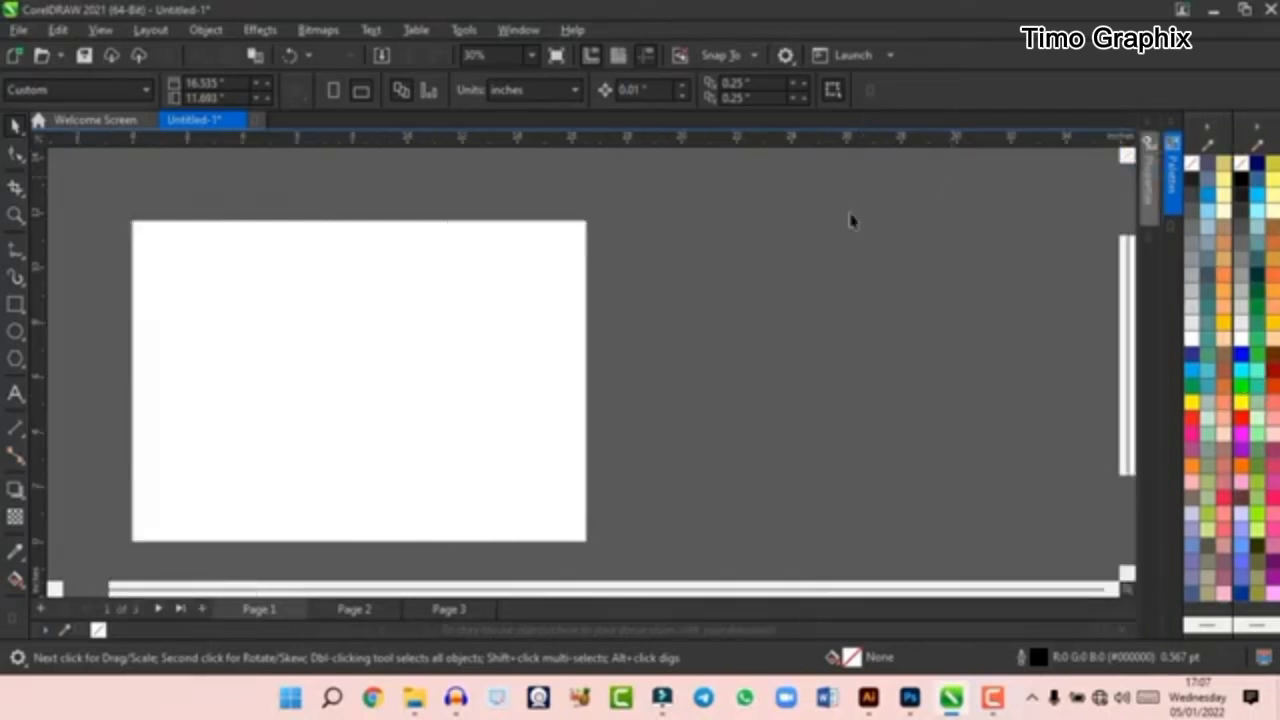
# - Look over the available toolbars and compare the property bar options of the Zoom and Pick tools
pyautogui.click(518, 29)
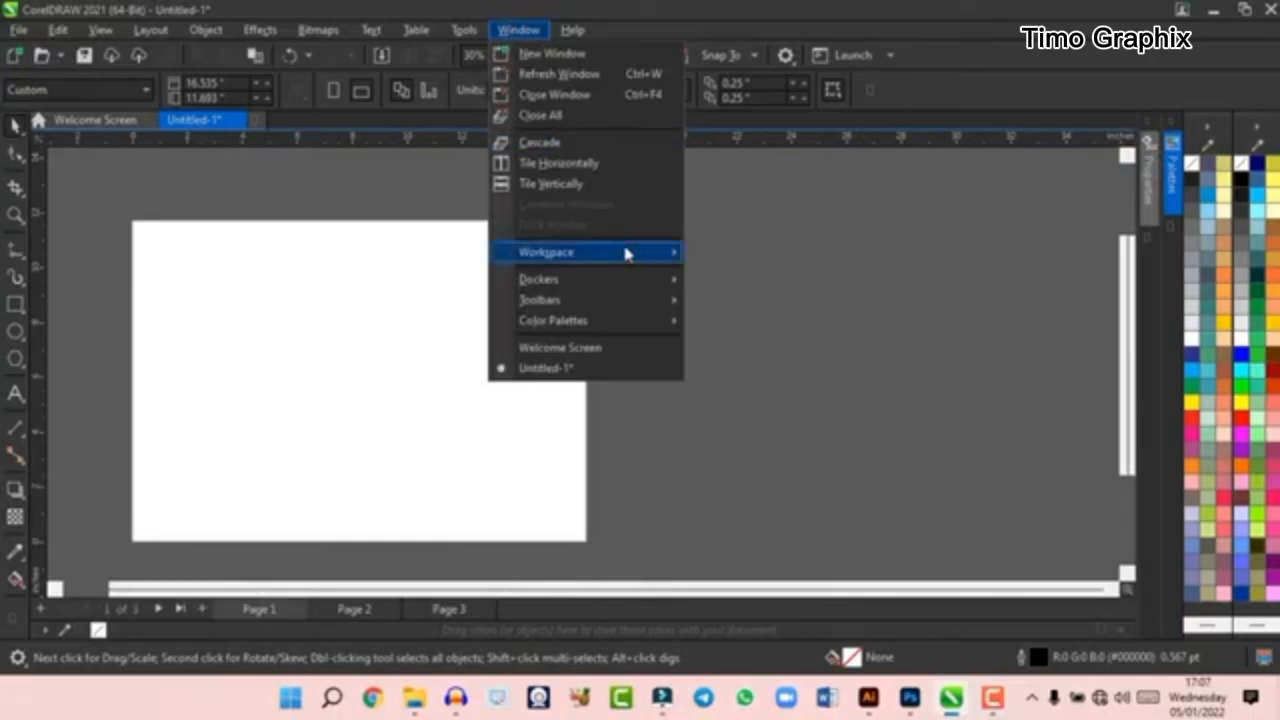
pyautogui.moveTo(622, 254)
pyautogui.moveTo(567, 310)
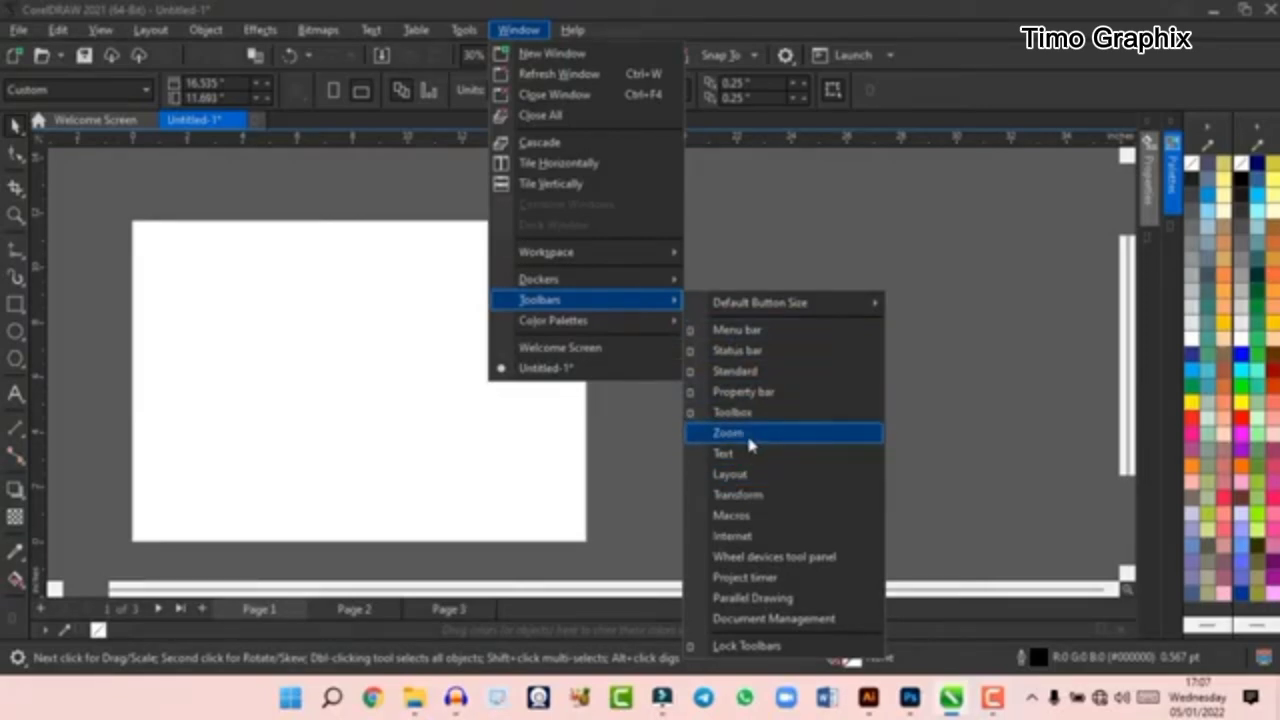
pyautogui.click(600, 458)
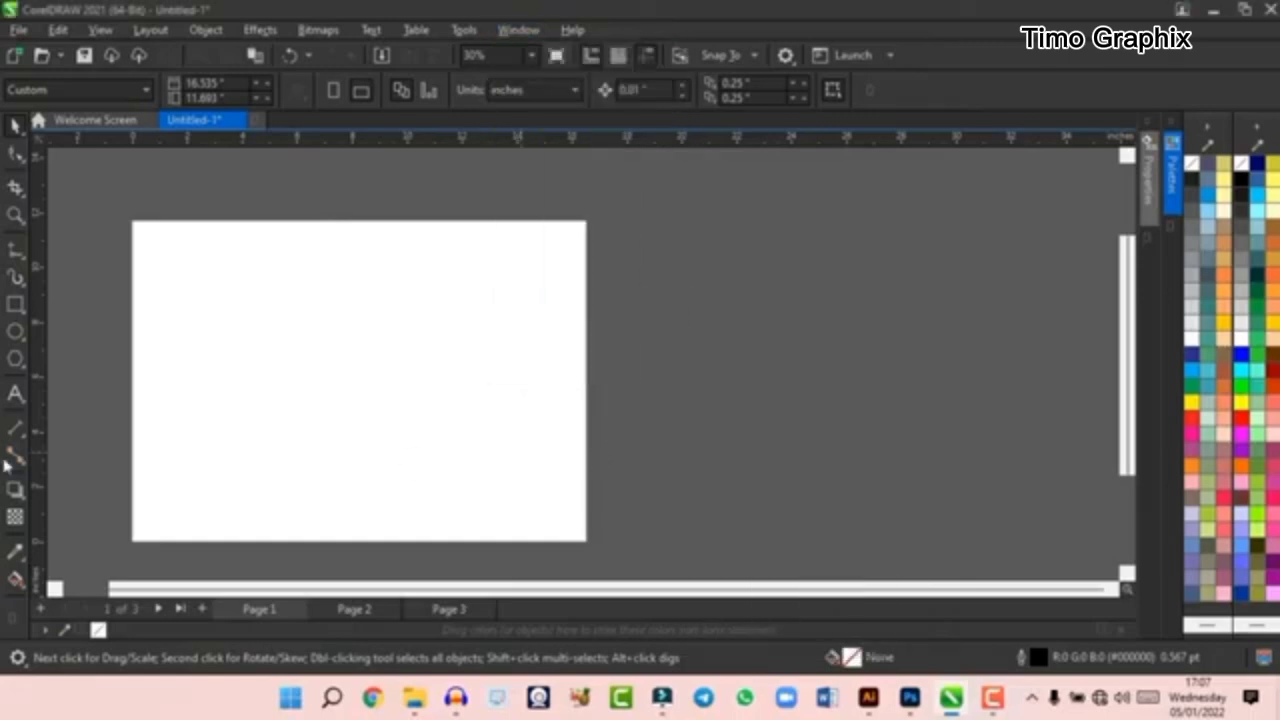
pyautogui.press('z')
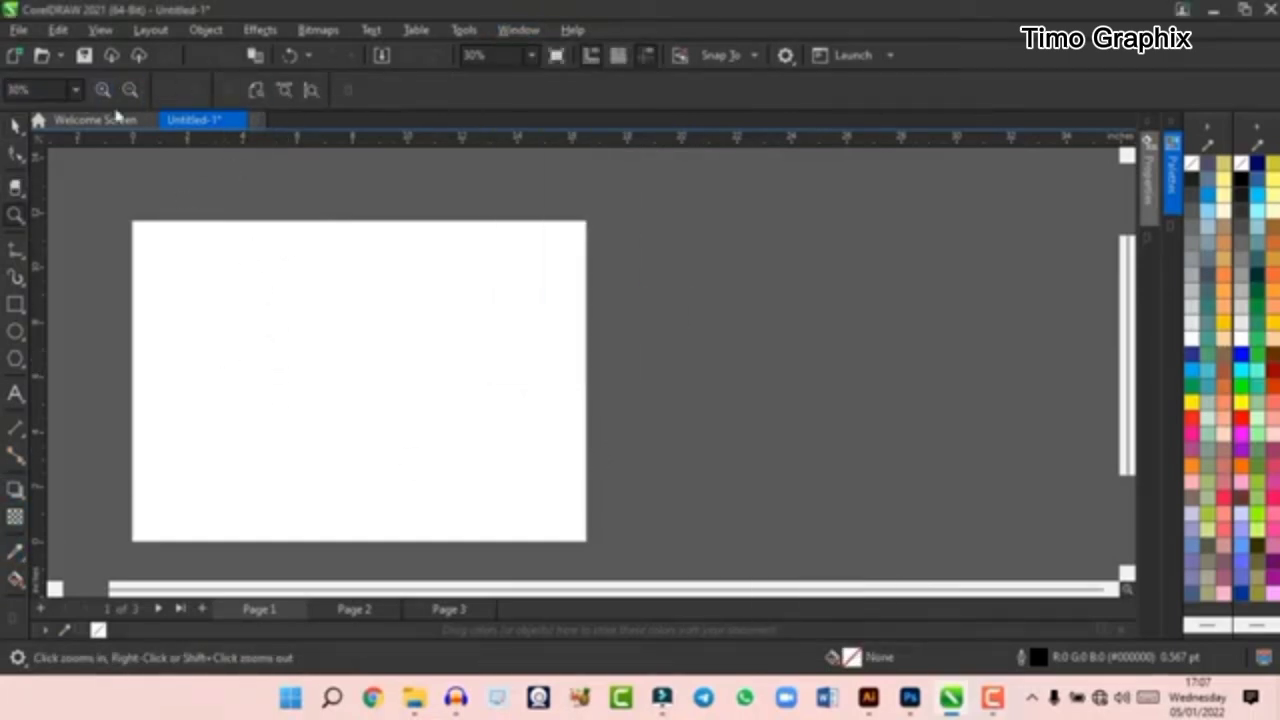
pyautogui.click(14, 128)
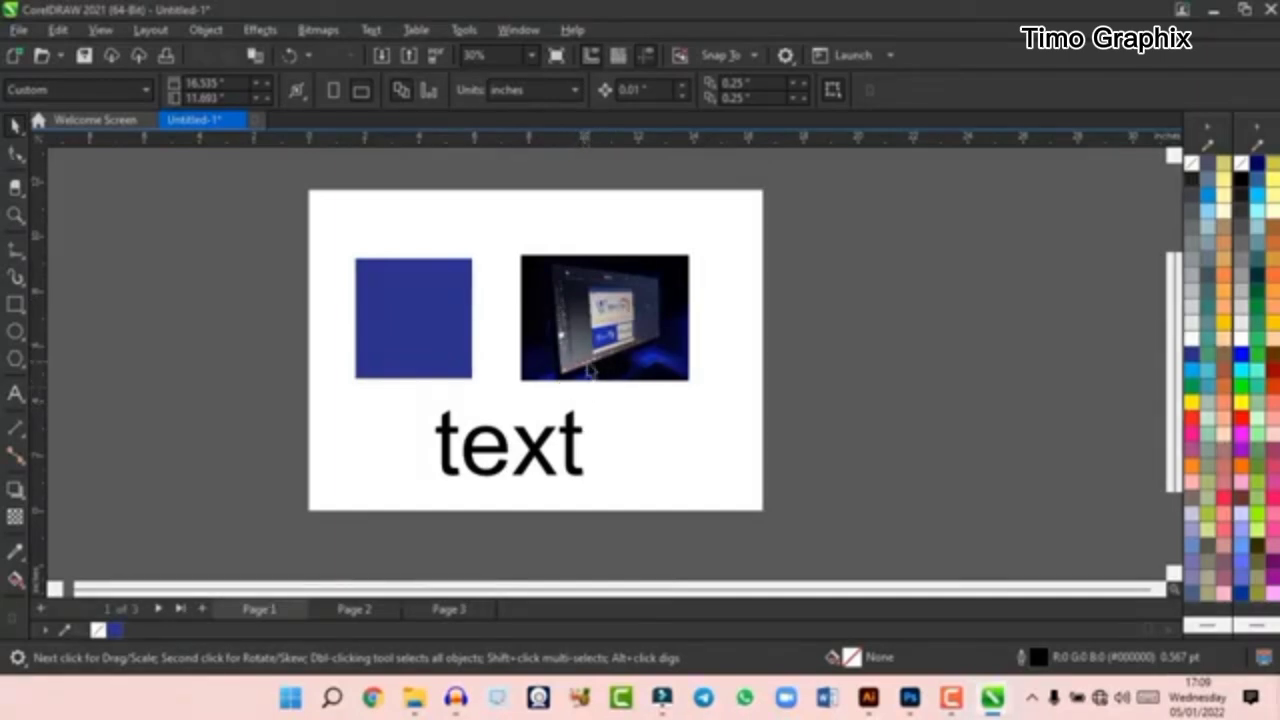
# - Select the blue square, the picture and the text in turn to compare their property bar options
pyautogui.scroll(1, 426, 328)
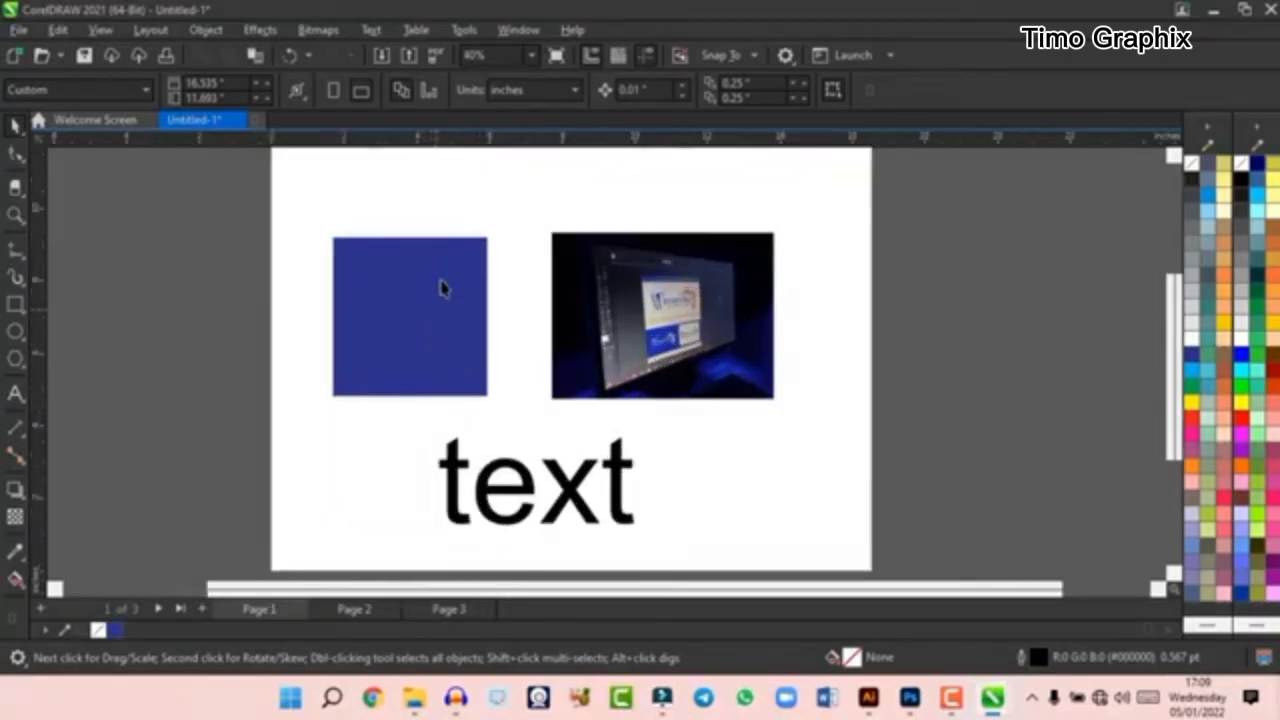
pyautogui.click(410, 318)
pyautogui.click(692, 300)
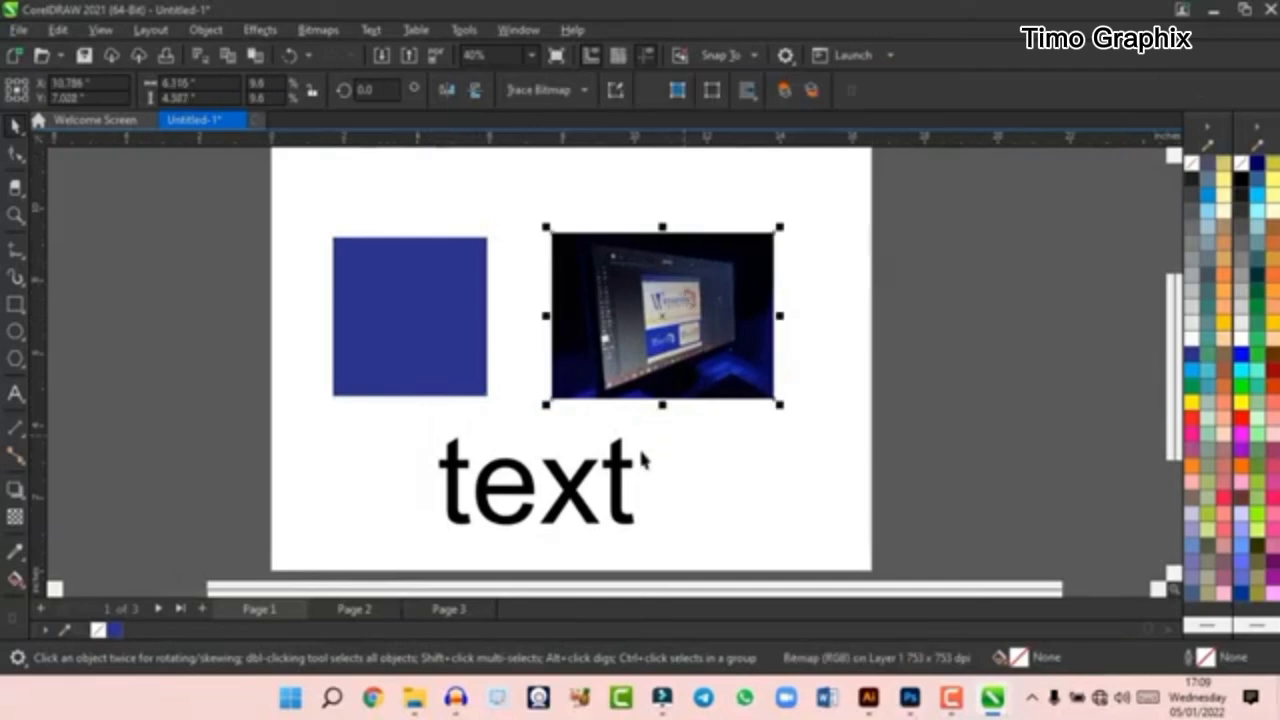
pyautogui.click(584, 492)
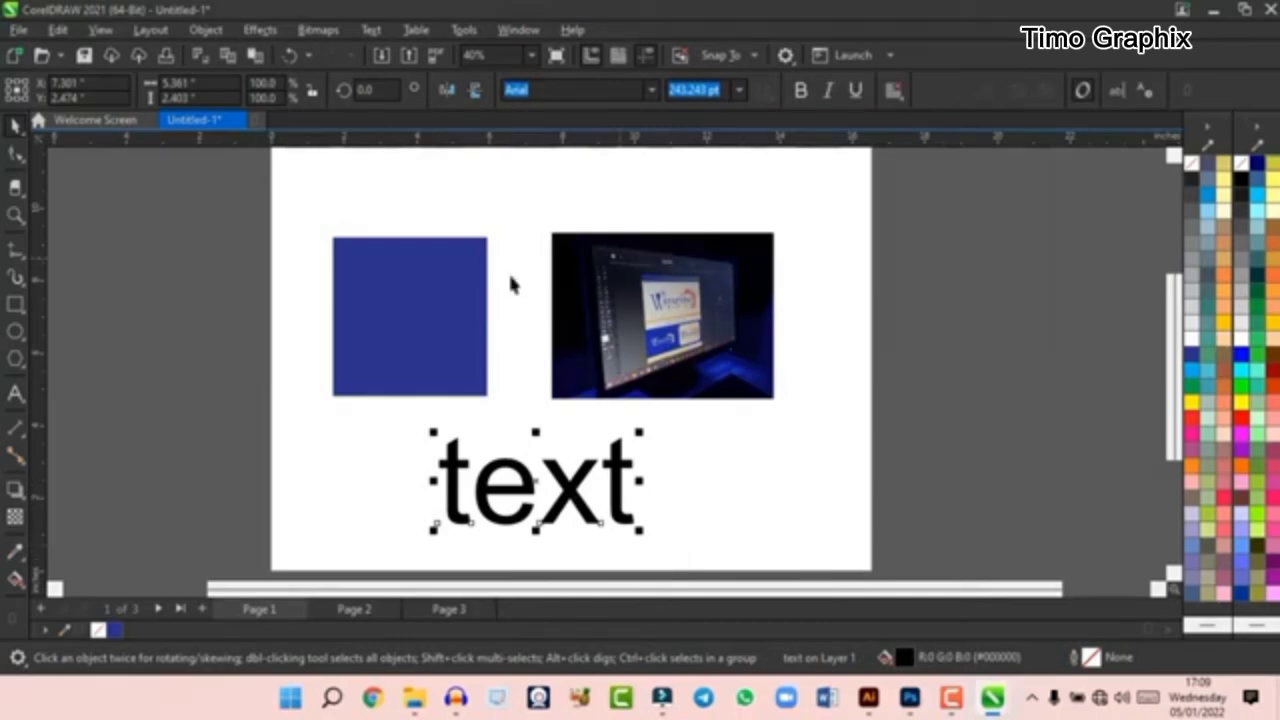
pyautogui.scroll(5, 435, 425)
pyautogui.scroll(3, 583, 426)
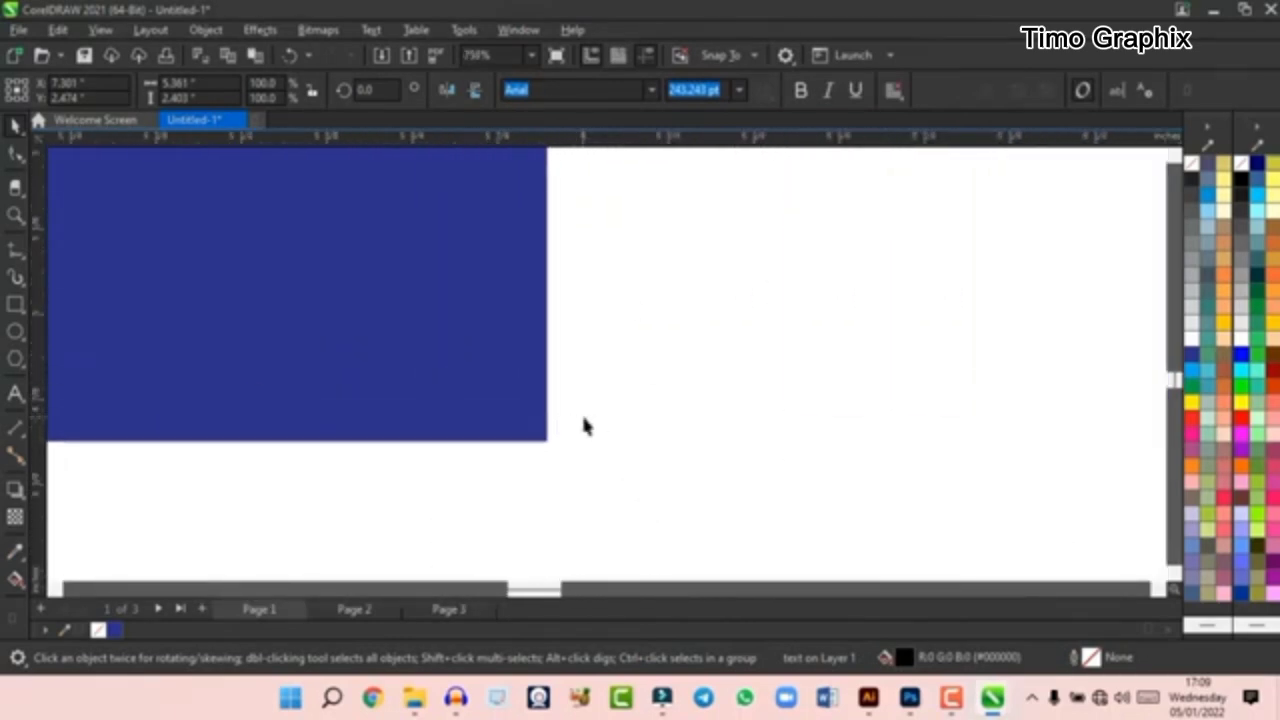
pyautogui.scroll(-5, 557, 403)
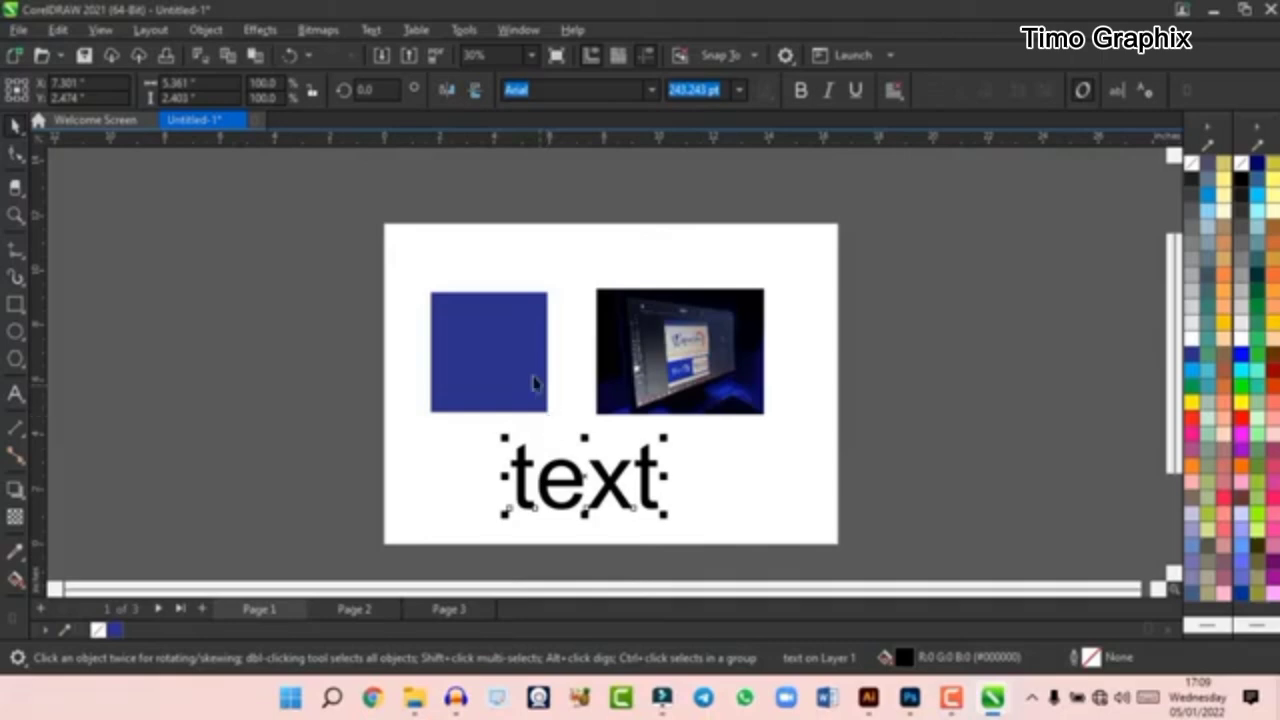
# - Examine the blue square, the picture and the text again, selecting them at different zoom levels
pyautogui.click(501, 341)
pyautogui.scroll(2, 501, 345)
pyautogui.click(752, 325)
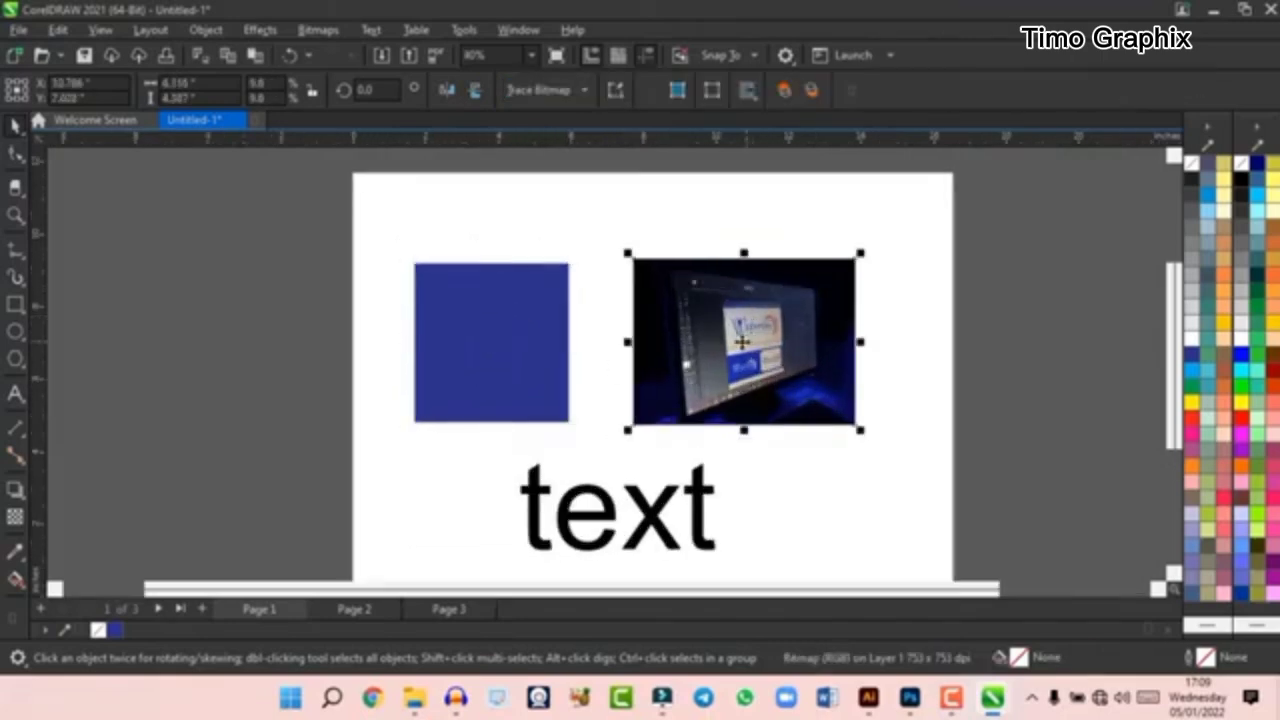
pyautogui.scroll(-2, 752, 325)
pyautogui.scroll(1, 700, 367)
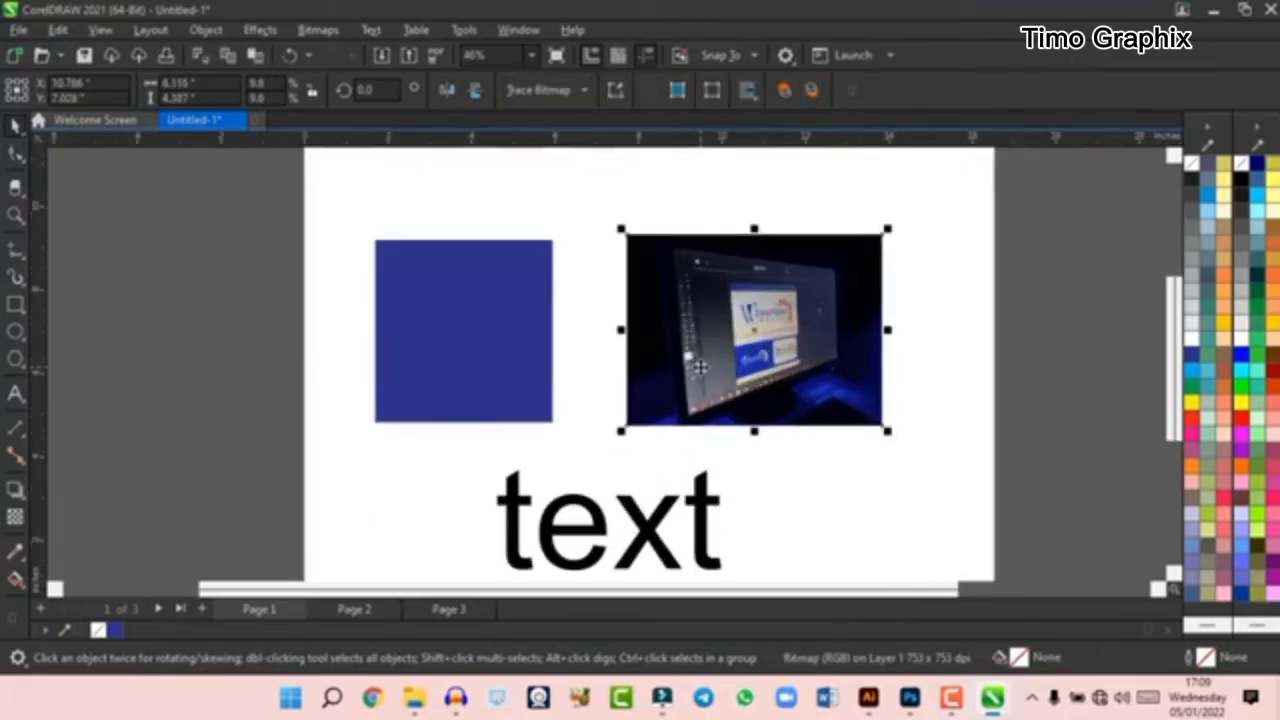
pyautogui.scroll(-1, 700, 367)
pyautogui.scroll(1, 706, 360)
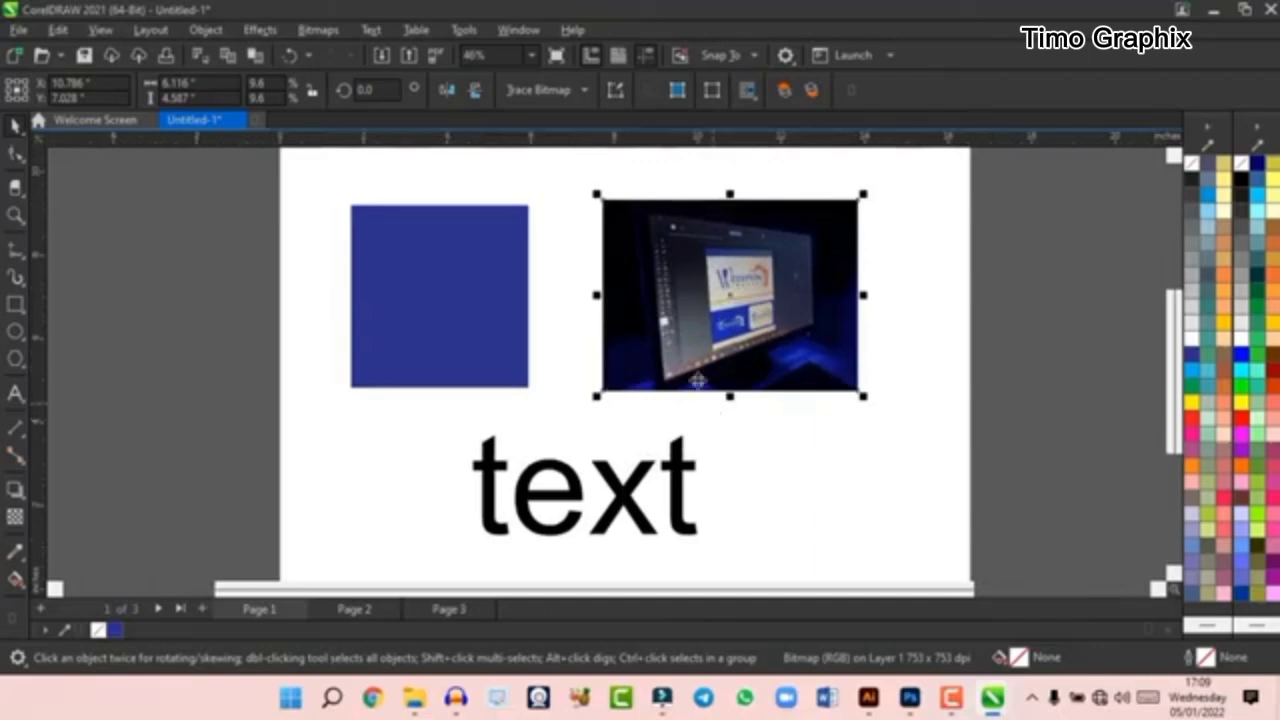
pyautogui.scroll(1, 762, 298)
pyautogui.scroll(-1, 683, 534)
pyautogui.scroll(1, 650, 440)
pyautogui.click(647, 436)
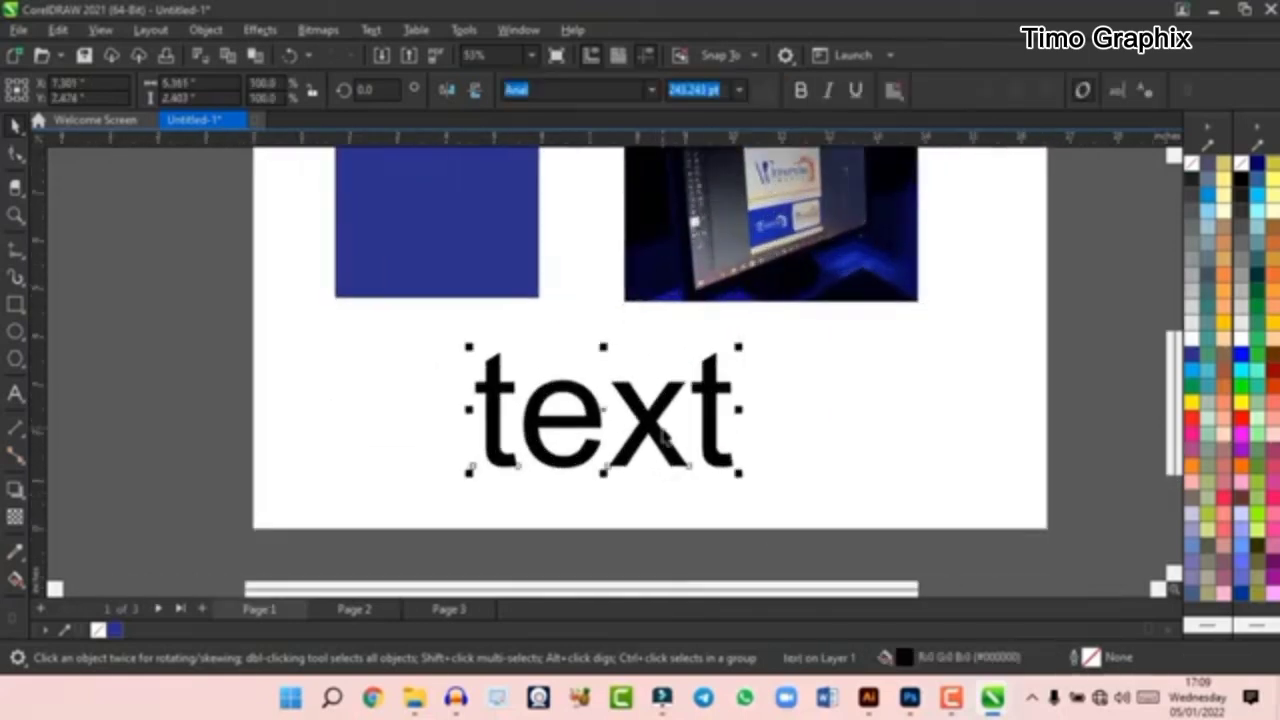
pyautogui.scroll(-1, 647, 436)
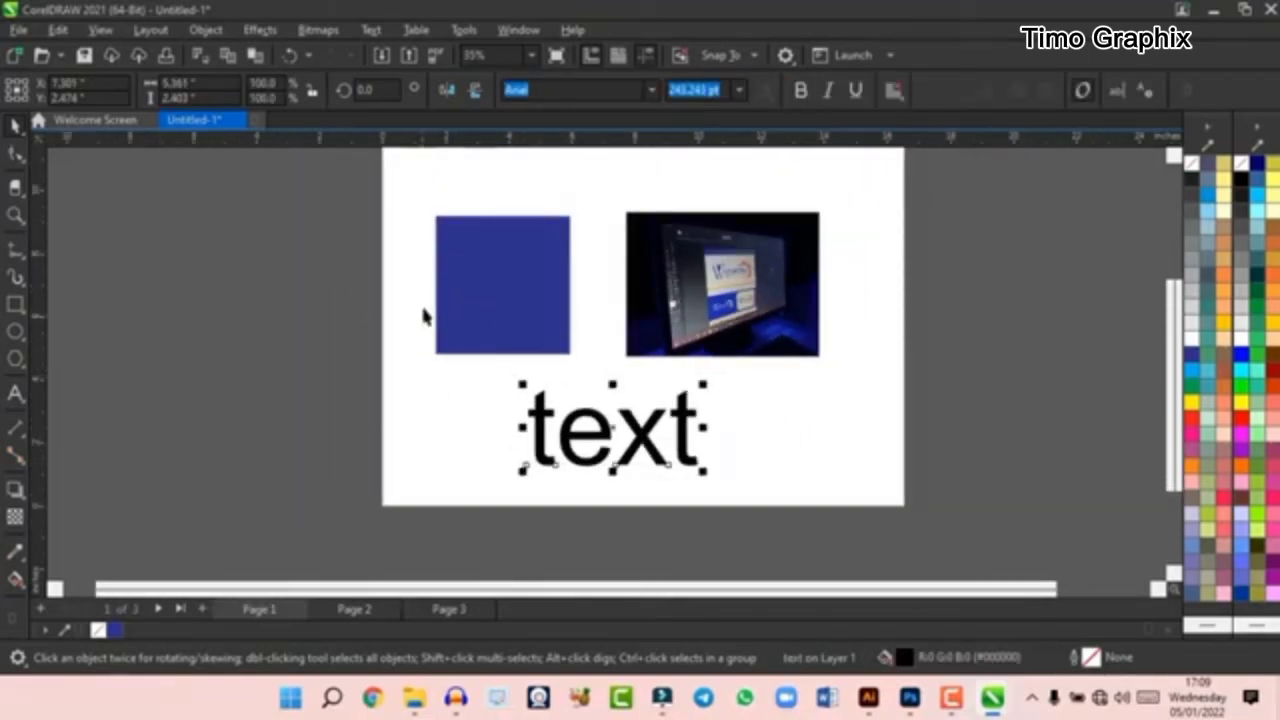
pyautogui.scroll(-1, 649, 280)
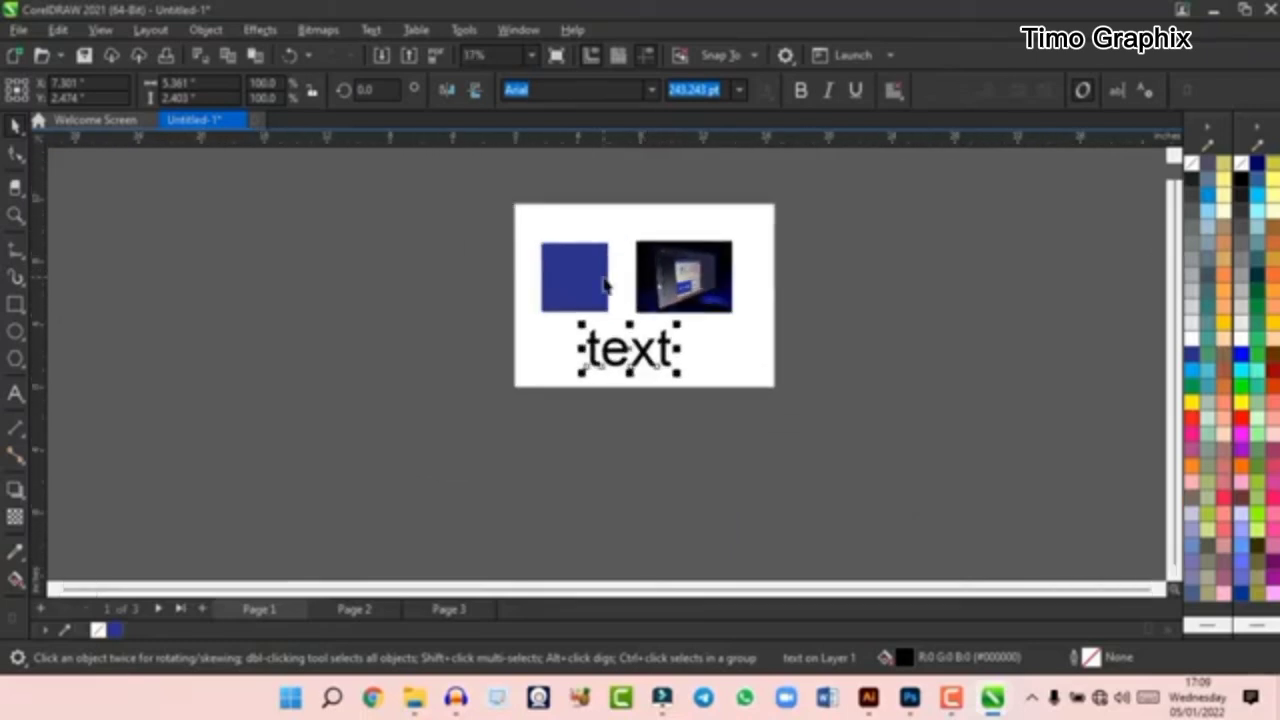
pyautogui.scroll(2, 604, 285)
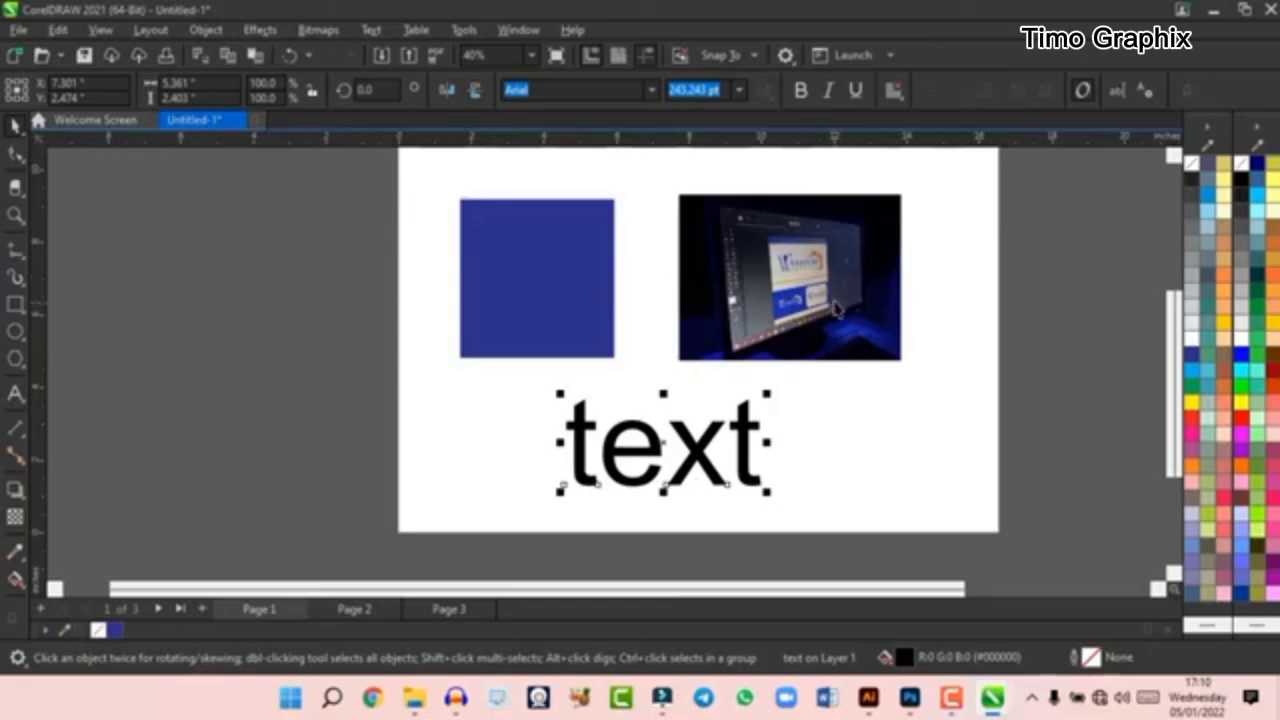
pyautogui.scroll(-1, 710, 298)
# - Draw a rectangle about 4.88 by 3.81 inches on page 2, move it toward the page's upper middle, and delete it
pyautogui.hotkey('ctrl', 'z')
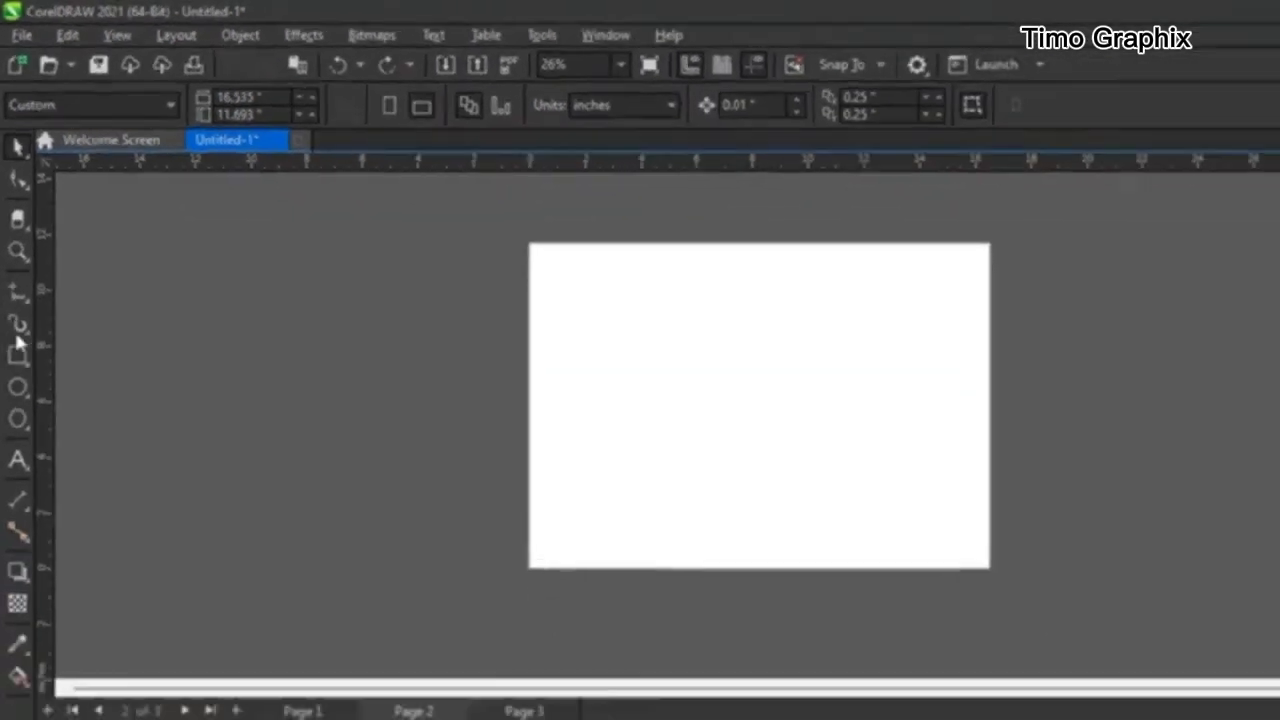
pyautogui.click(15, 304)
pyautogui.moveTo(485, 310); pyautogui.dragTo(612, 410)
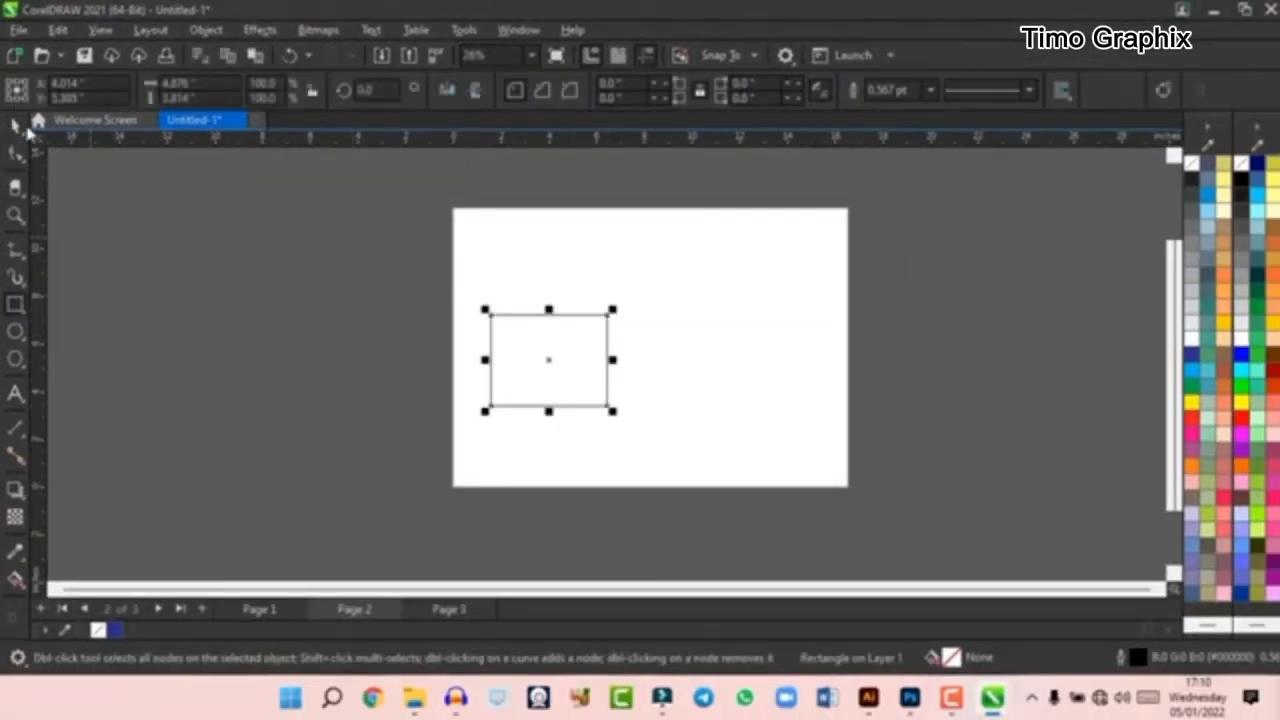
pyautogui.click(16, 127)
pyautogui.moveTo(551, 367); pyautogui.dragTo(612, 334)
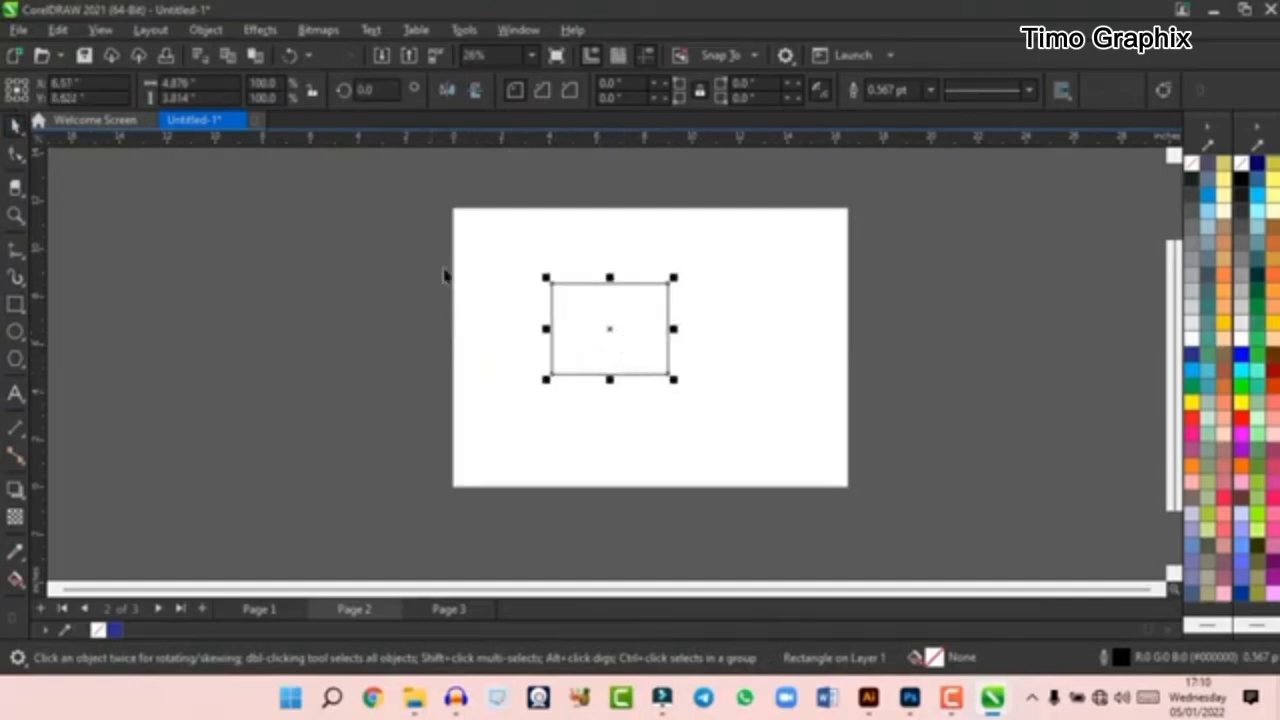
pyautogui.press('Delete')
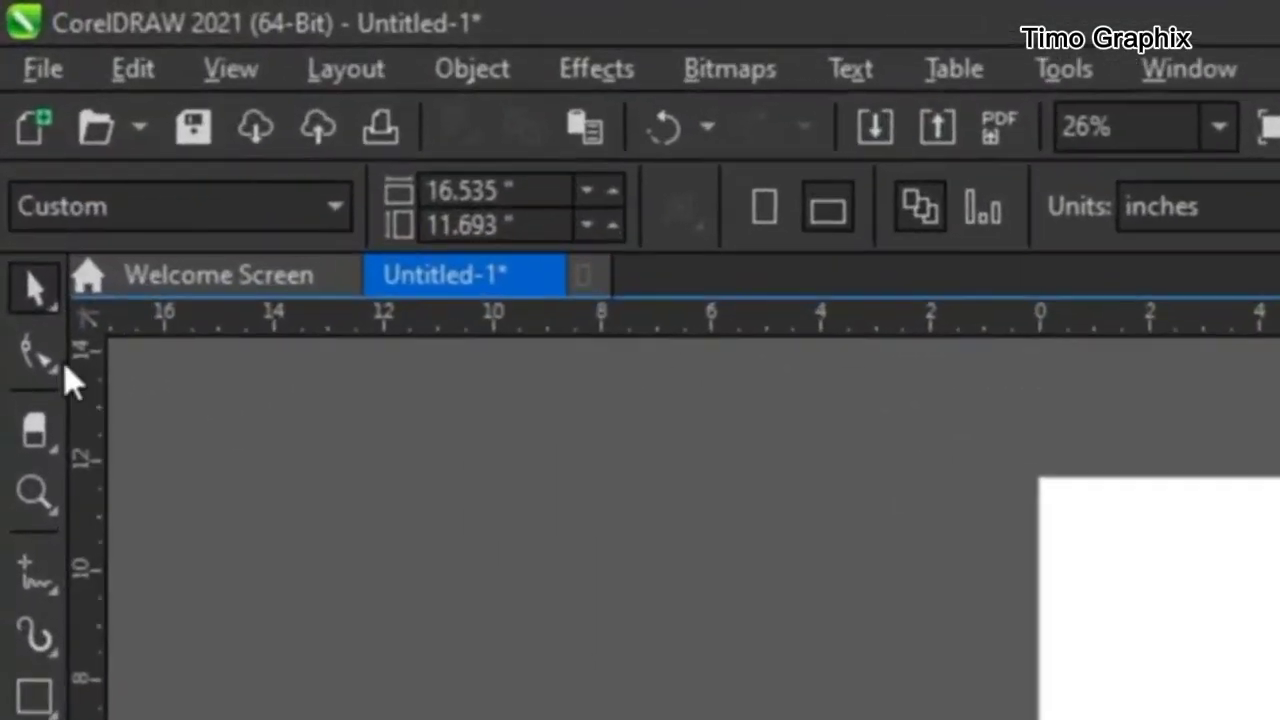
# - Examine the tools grouped with the Shape tool, including Smooth, Smear, Twirl, Attract and Repel, Smudge and Roughen
pyautogui.click(16, 155)
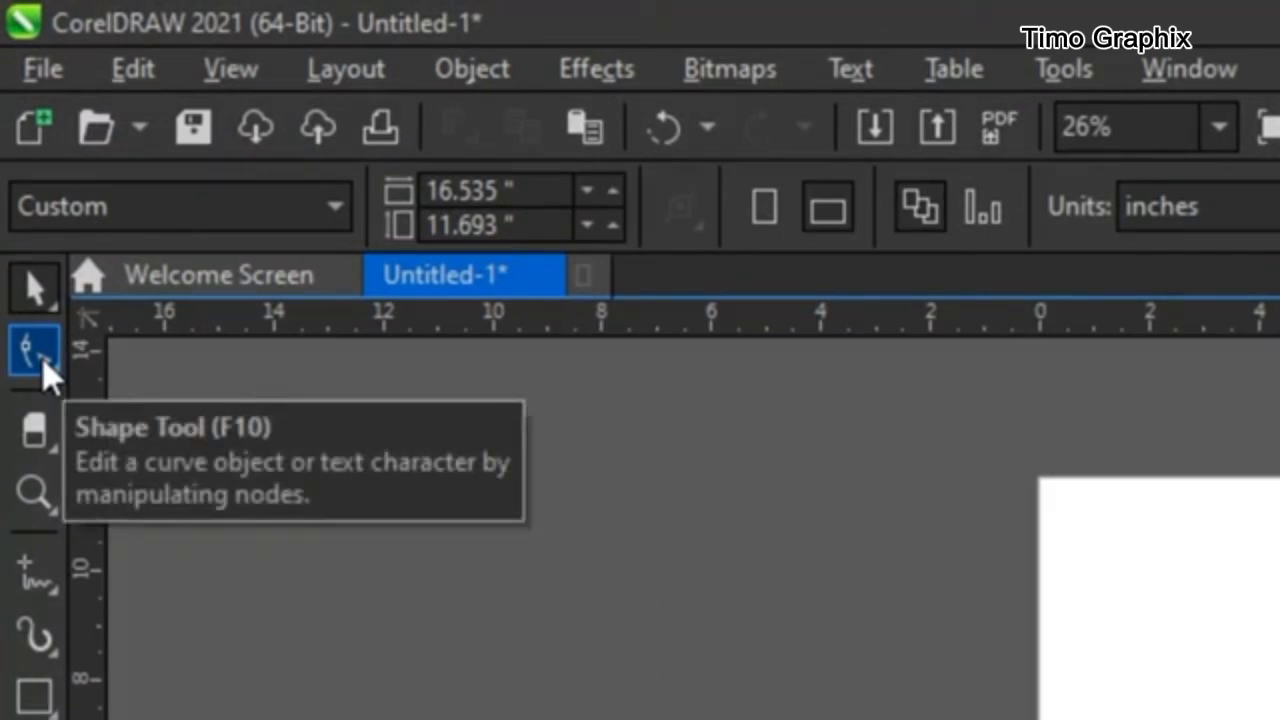
pyautogui.click(42, 360)
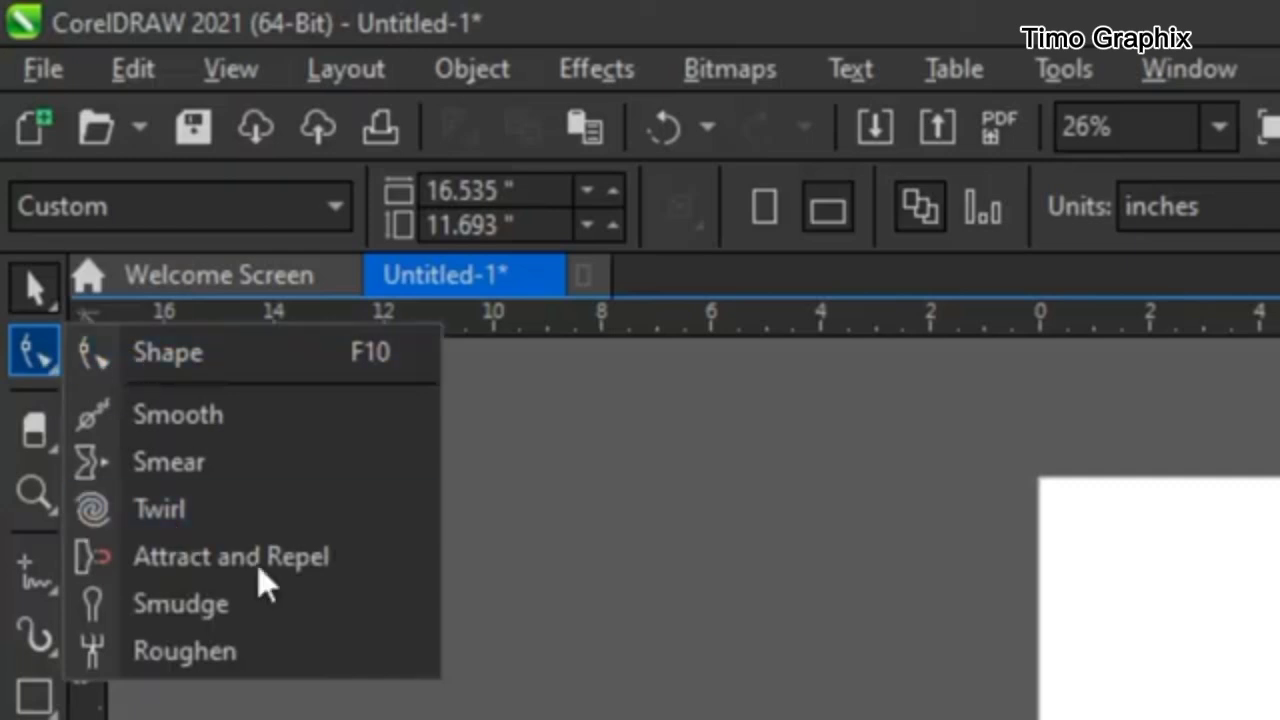
pyautogui.click(53, 367)
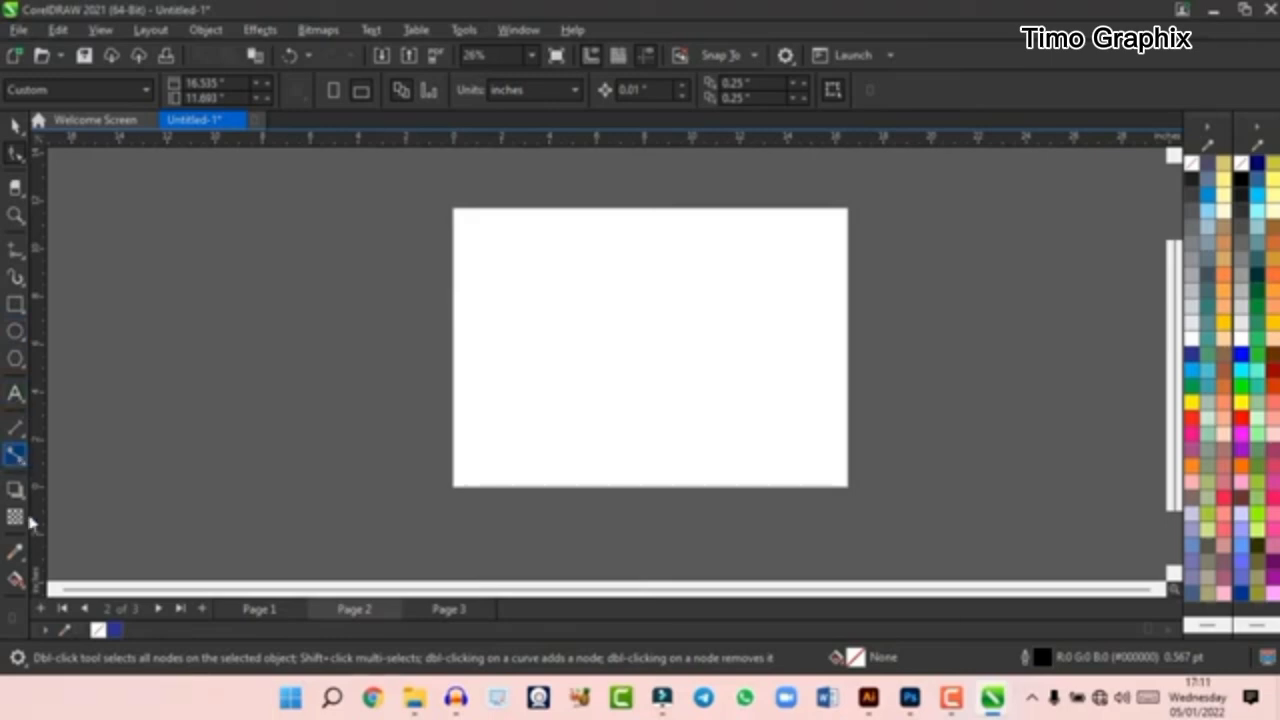
pyautogui.click(15, 158)
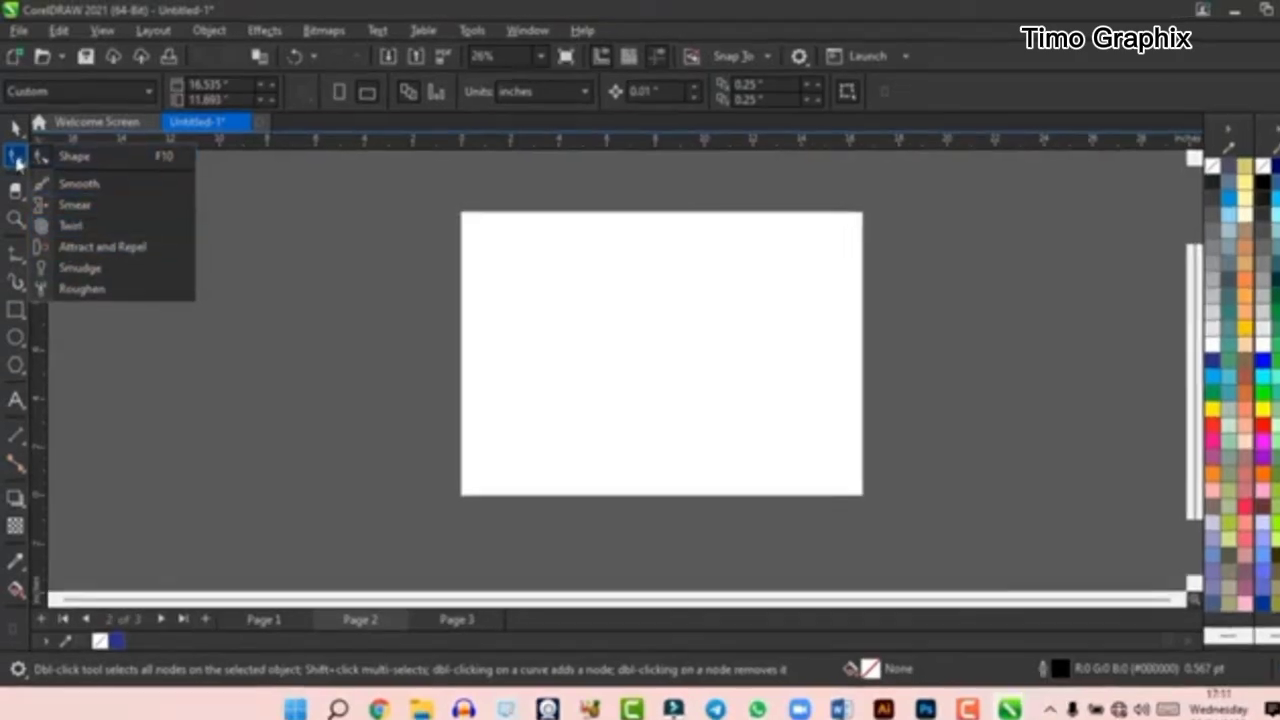
pyautogui.click(16, 157)
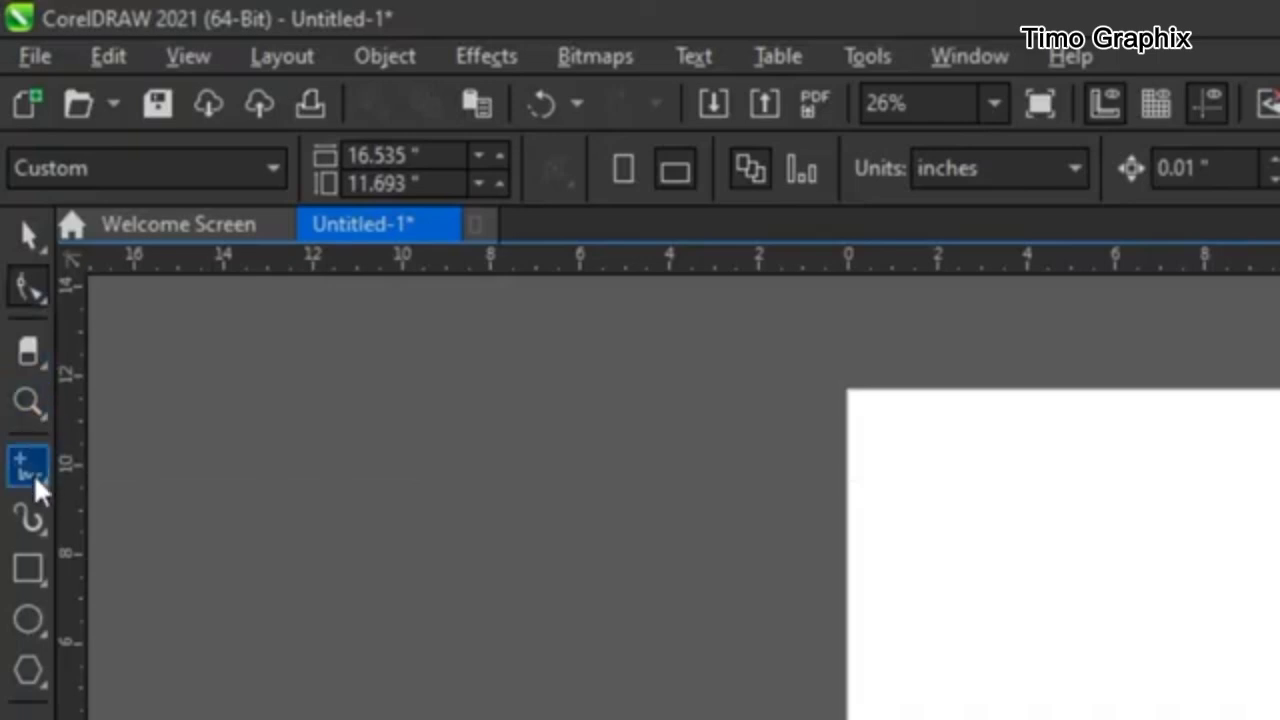
# - Activate the Shape, Pick, Eraser and Zoom tools in turn to review what each one offers
pyautogui.click(33, 285)
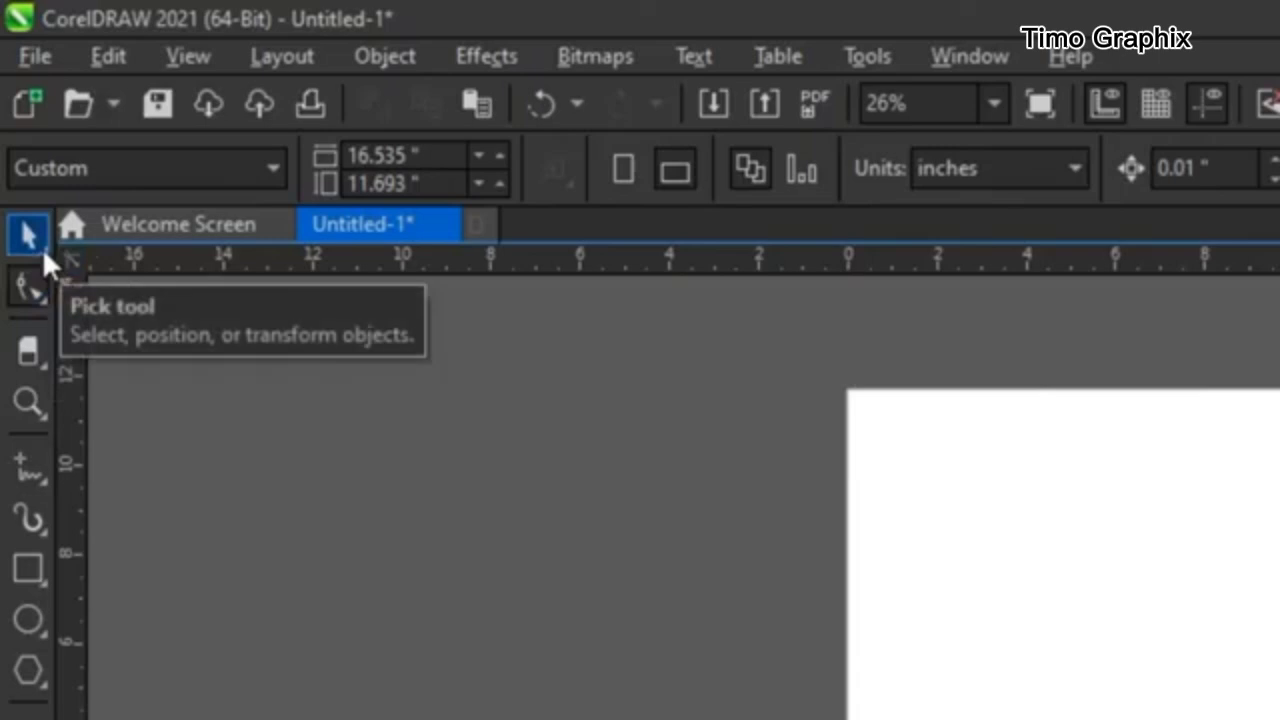
pyautogui.click(19, 245)
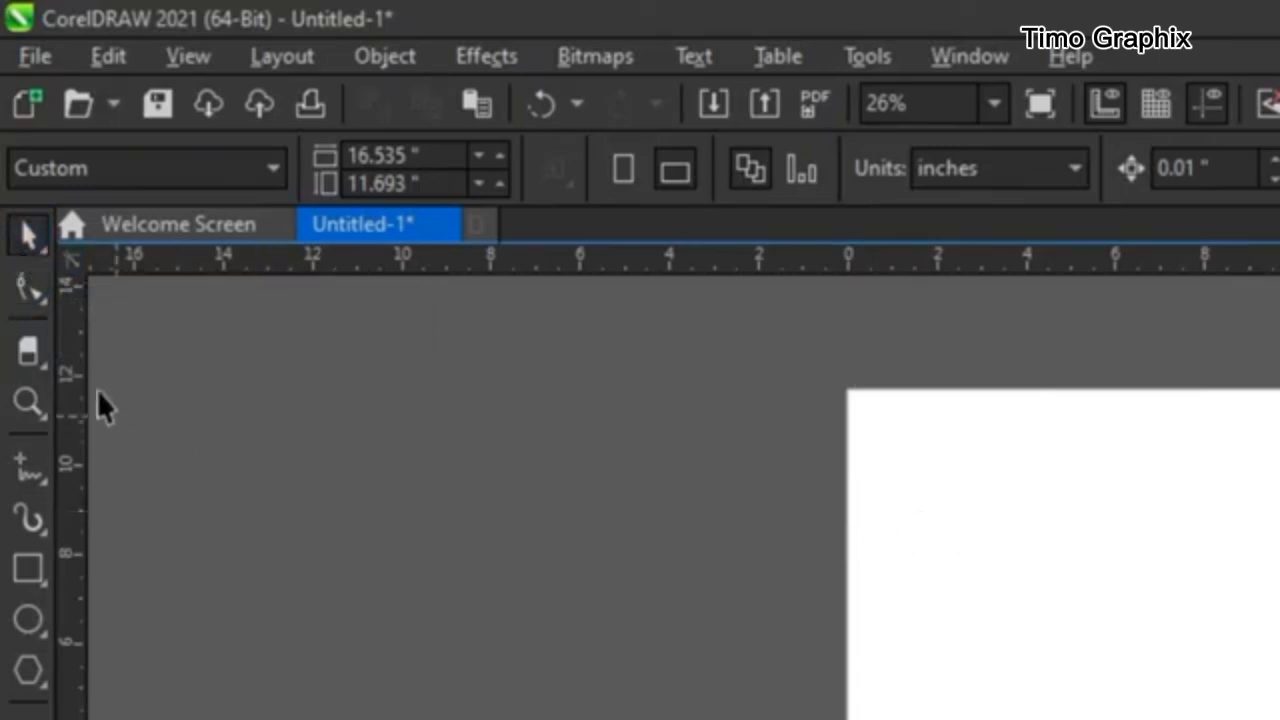
pyautogui.click(23, 286)
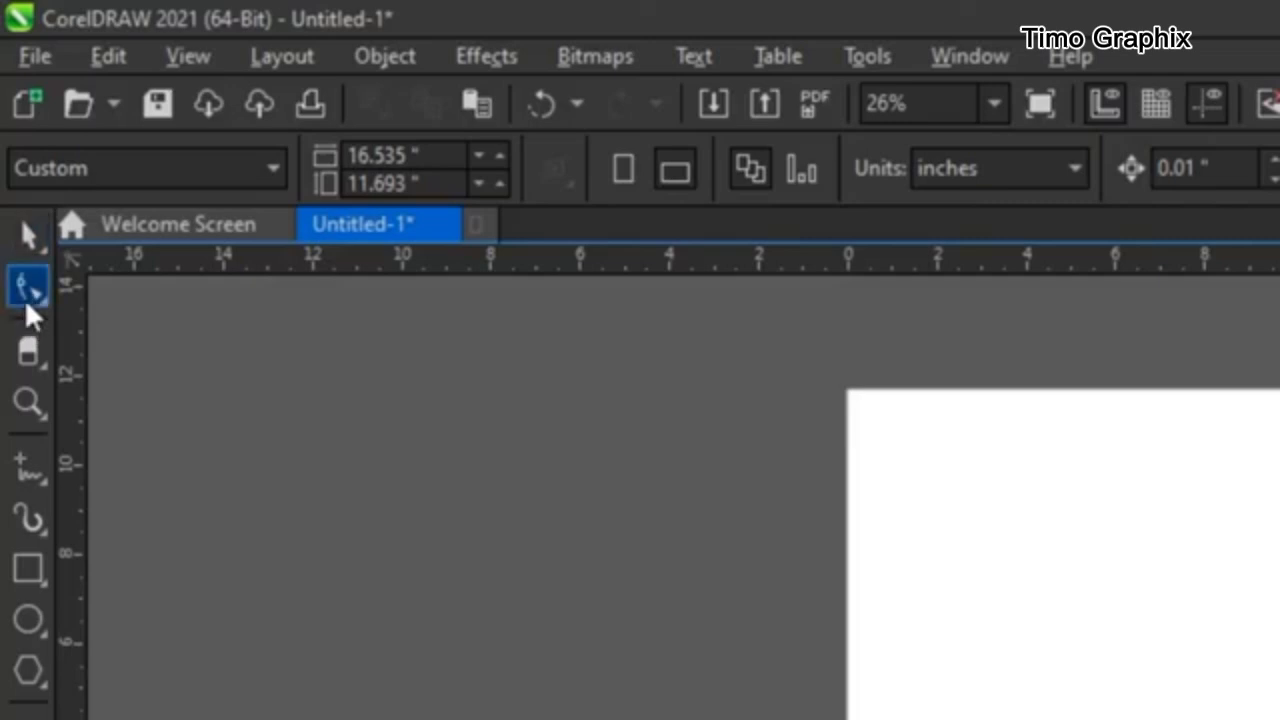
pyautogui.click(26, 349)
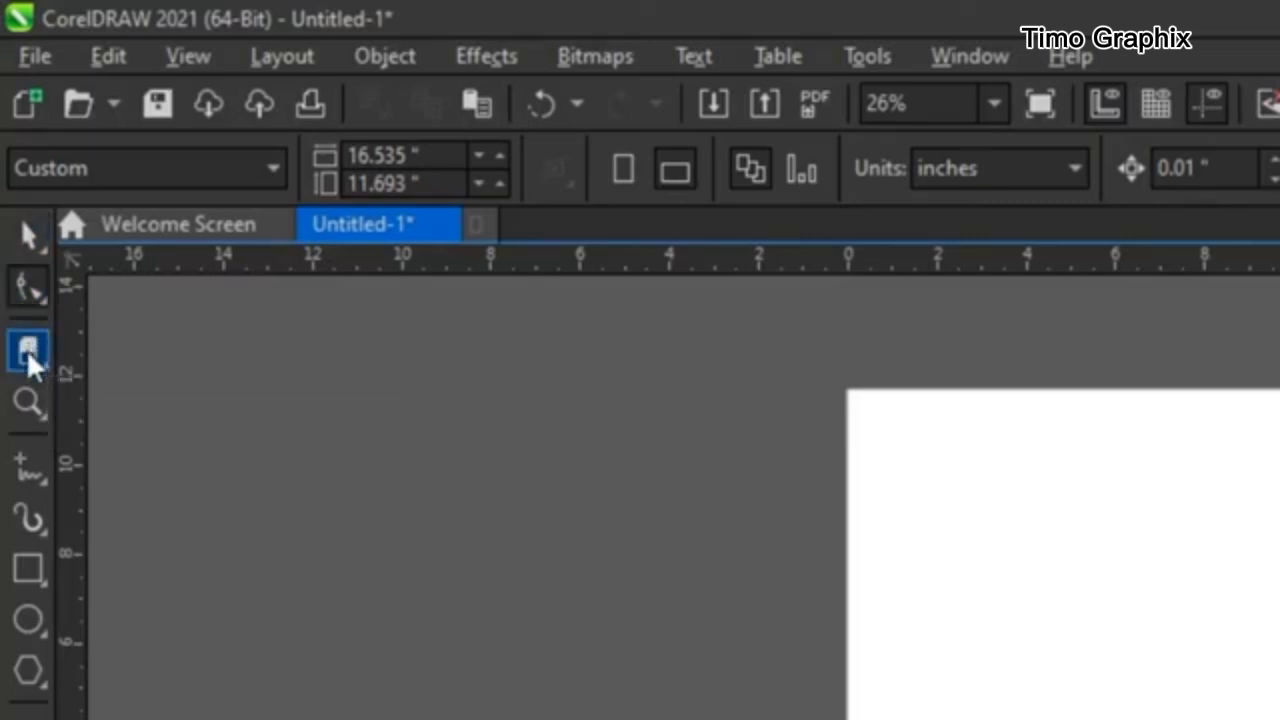
pyautogui.click(26, 403)
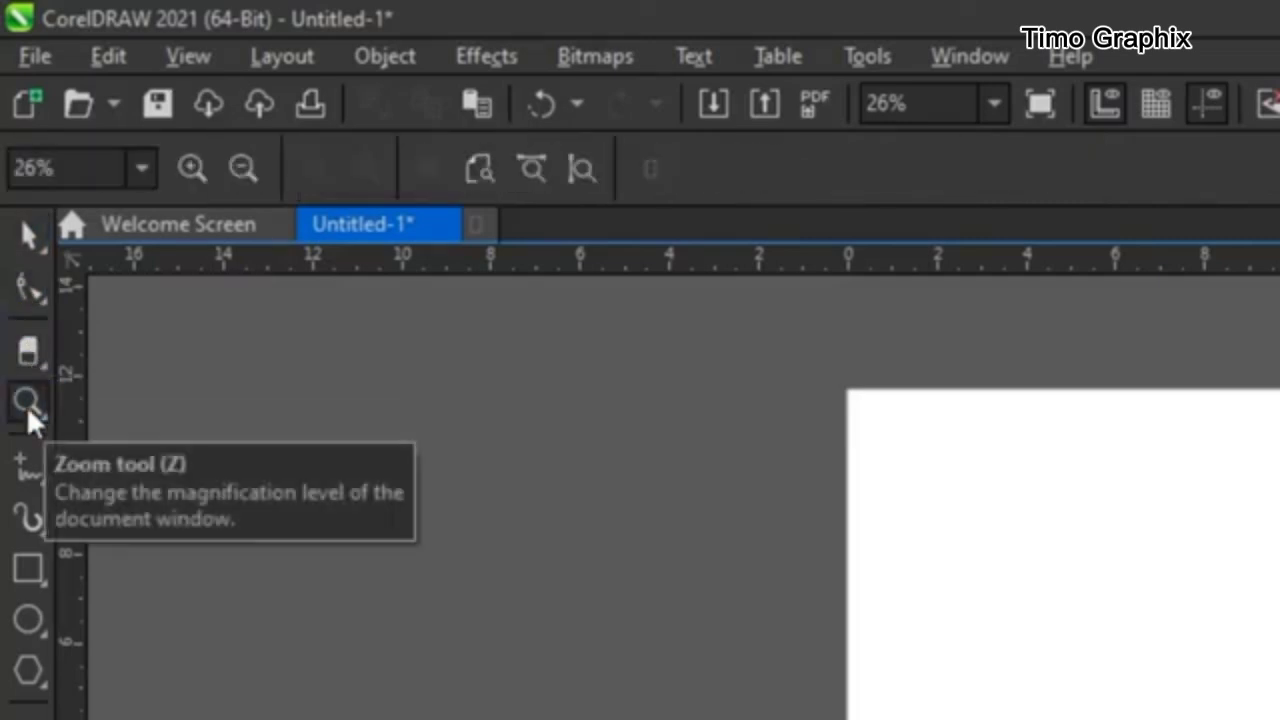
# - Examine the tools grouped with Artistic Media, including LiveSketch and Smart Drawing, then return to the Pick tool
pyautogui.click(32, 528)
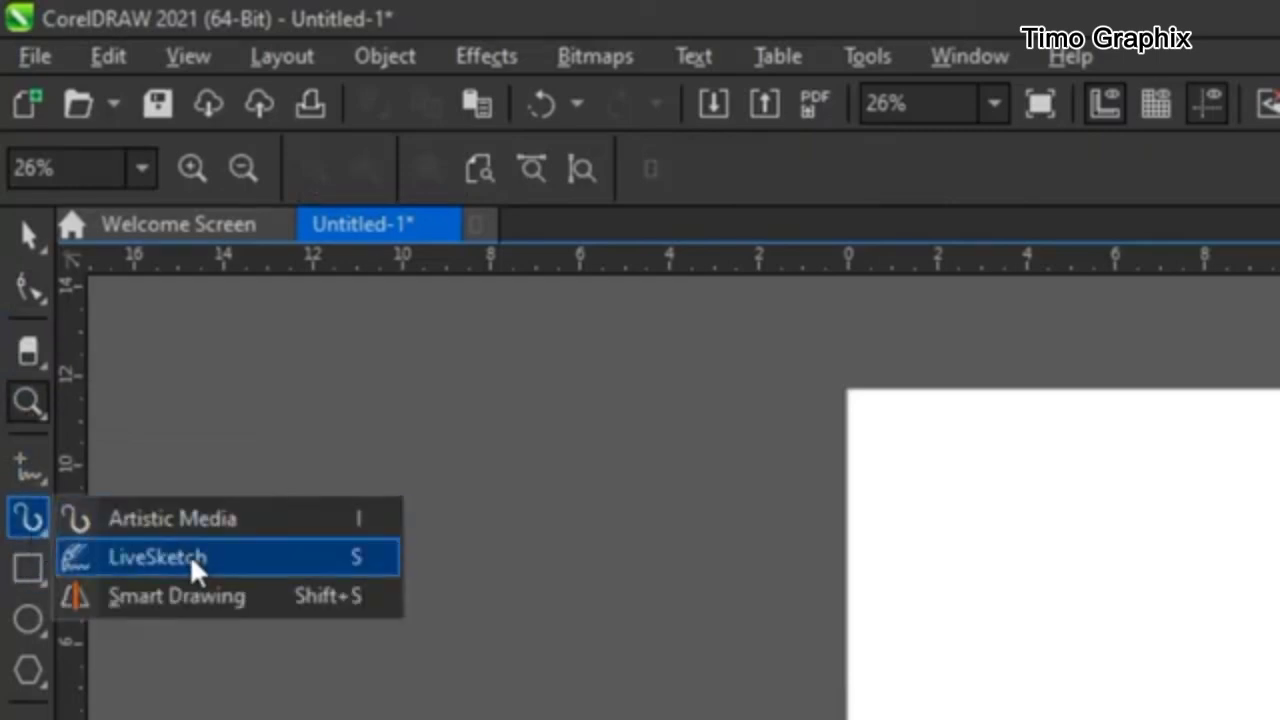
pyautogui.click(30, 236)
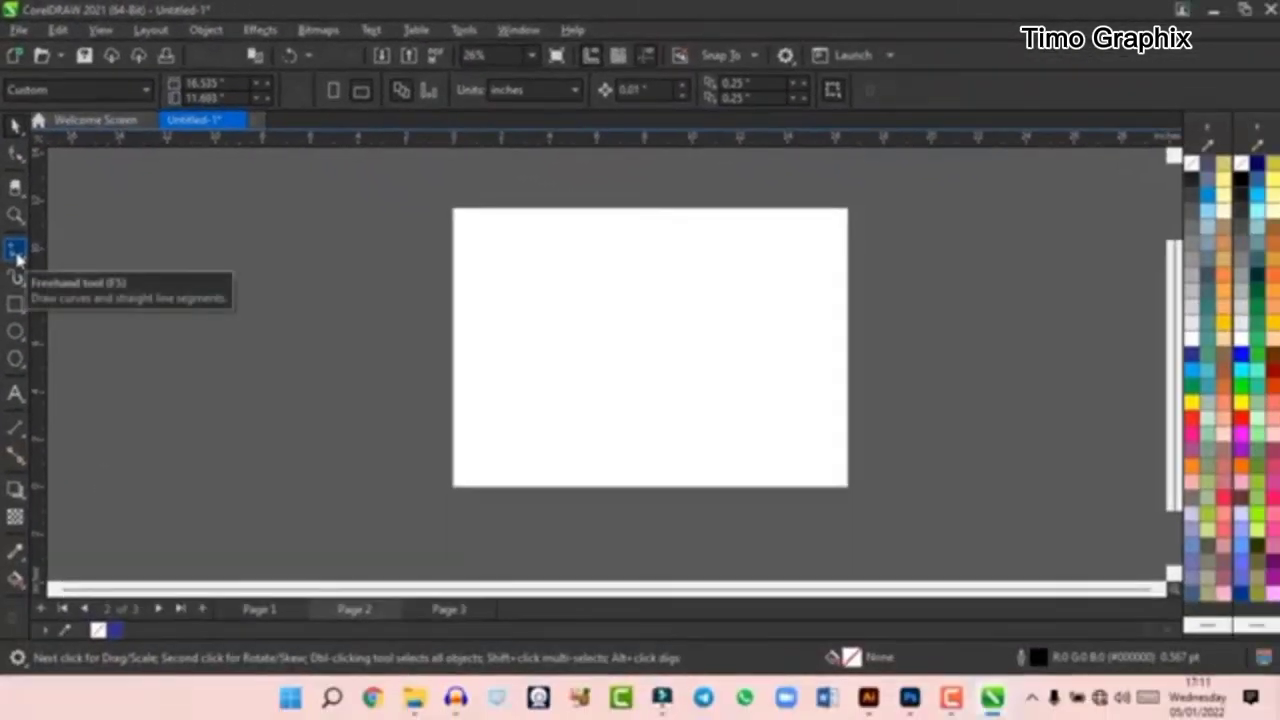
pyautogui.moveTo(16, 278)
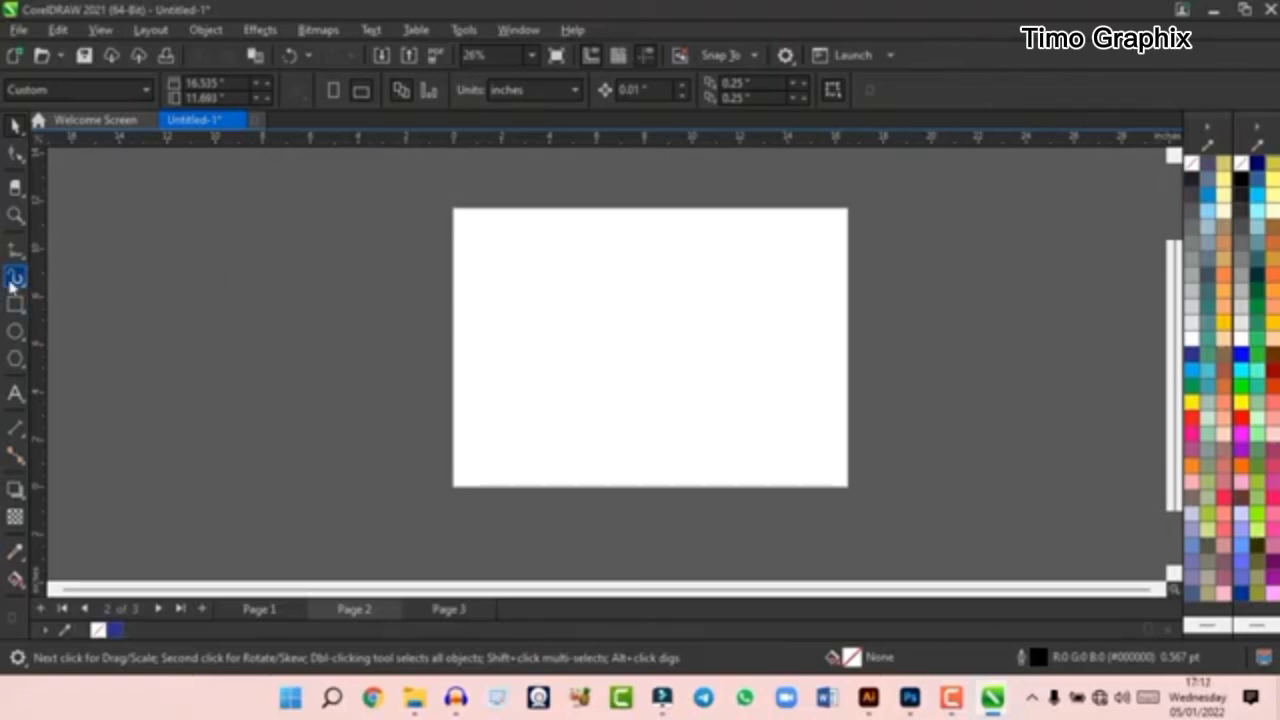
# - Draw several loose Freehand curves on page 2 and undo them all
pyautogui.moveTo(20, 252)
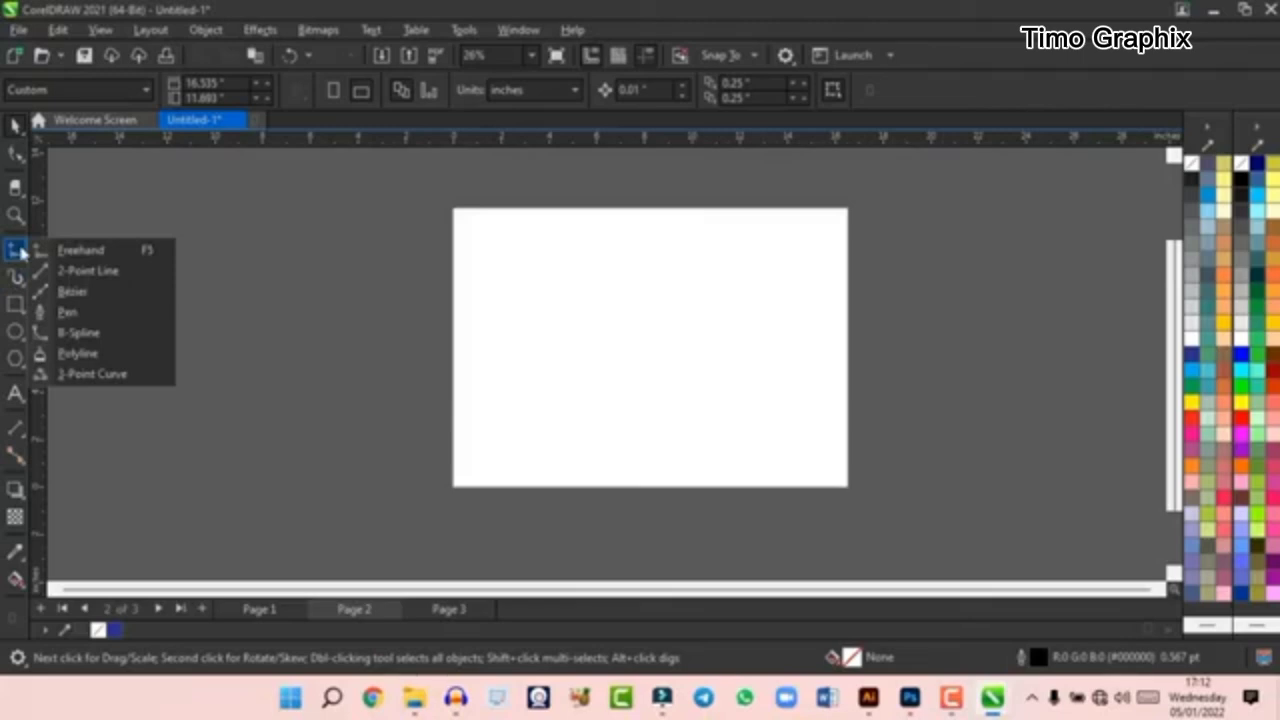
pyautogui.click(74, 257)
pyautogui.moveTo(589, 271); pyautogui.dragTo(678, 382)
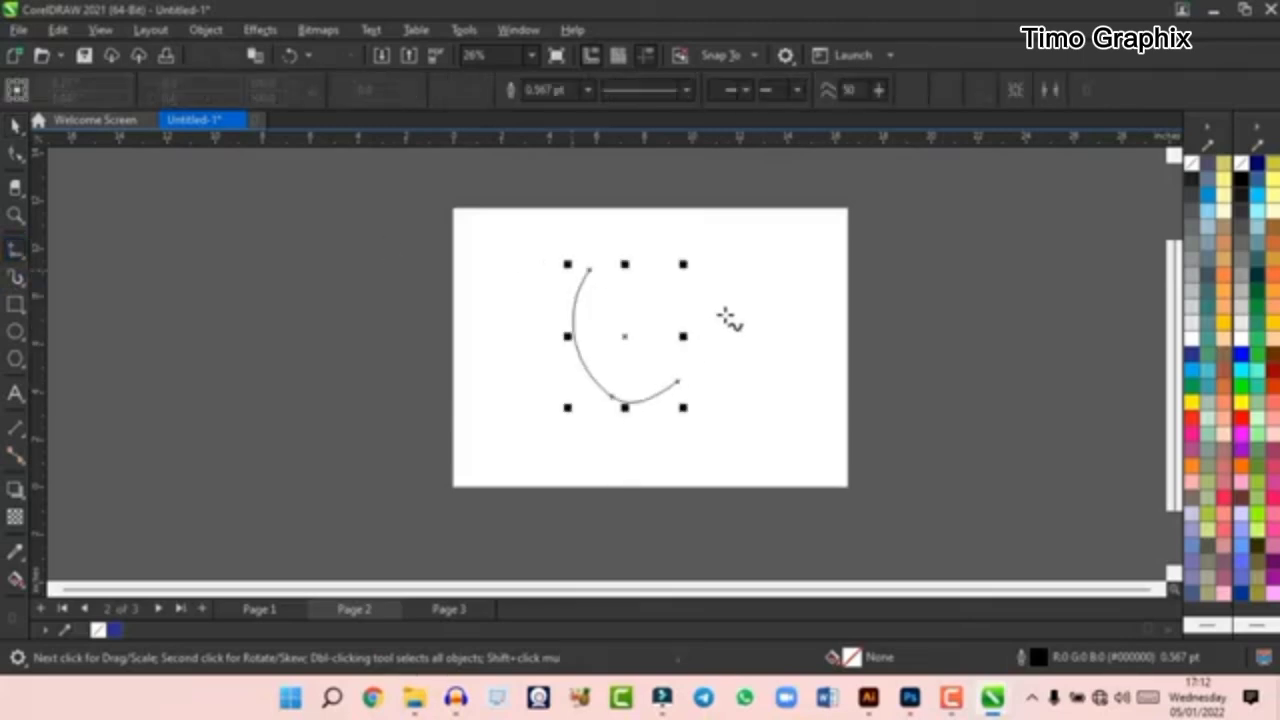
pyautogui.moveTo(722, 313); pyautogui.dragTo(690, 398)
pyautogui.moveTo(760, 316)
pyautogui.mouseDown()
pyautogui.moveTo(780, 400)
pyautogui.moveTo(664, 388)
pyautogui.mouseUp()
pyautogui.moveTo(617, 294)
pyautogui.mouseDown()
pyautogui.moveTo(700, 277)
pyautogui.moveTo(563, 380)
pyautogui.moveTo(490, 386)
pyautogui.mouseUp()
pyautogui.hotkey('ctrl', 'z')
pyautogui.hotkey('ctrl', 'z')
pyautogui.hotkey('ctrl', 'z')
pyautogui.hotkey('ctrl', 'z')
pyautogui.hotkey('ctrl', 'z')
pyautogui.hotkey('ctrl', 'z')
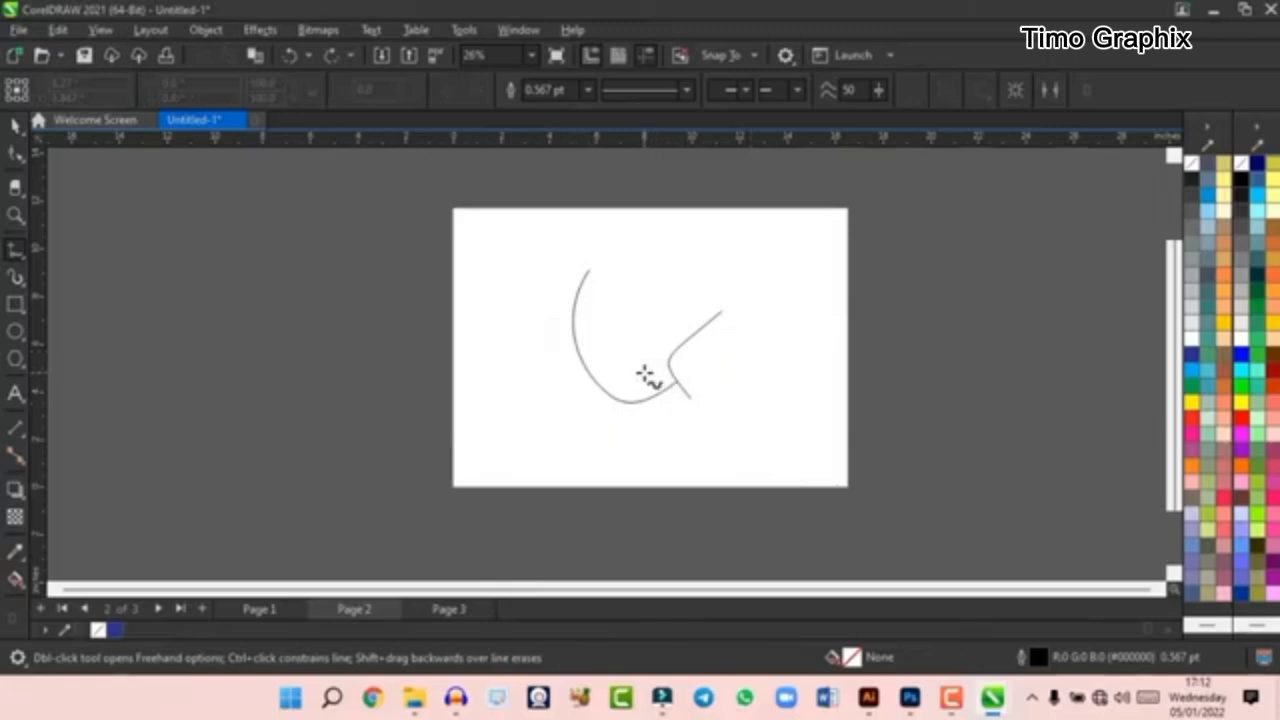
# - Draw three horizontal 2-Point Lines about 12.9, 14.9 and 11.2 inches long on page 2, and delete them
pyautogui.click(13, 257)
pyautogui.click(16, 255)
pyautogui.click(16, 256)
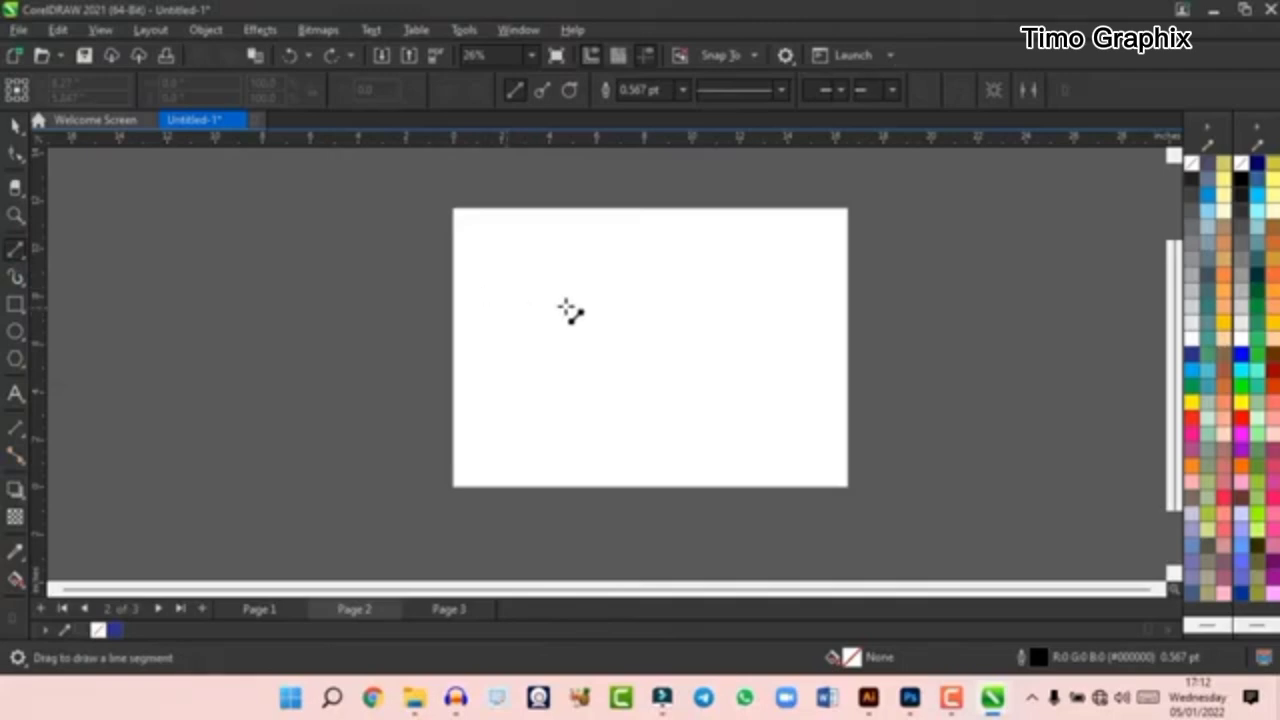
pyautogui.moveTo(493, 293)
pyautogui.mouseDown()
pyautogui.moveTo(717, 334)
pyautogui.moveTo(817, 293)
pyautogui.mouseUp()
pyautogui.moveTo(468, 347); pyautogui.dragTo(825, 347)
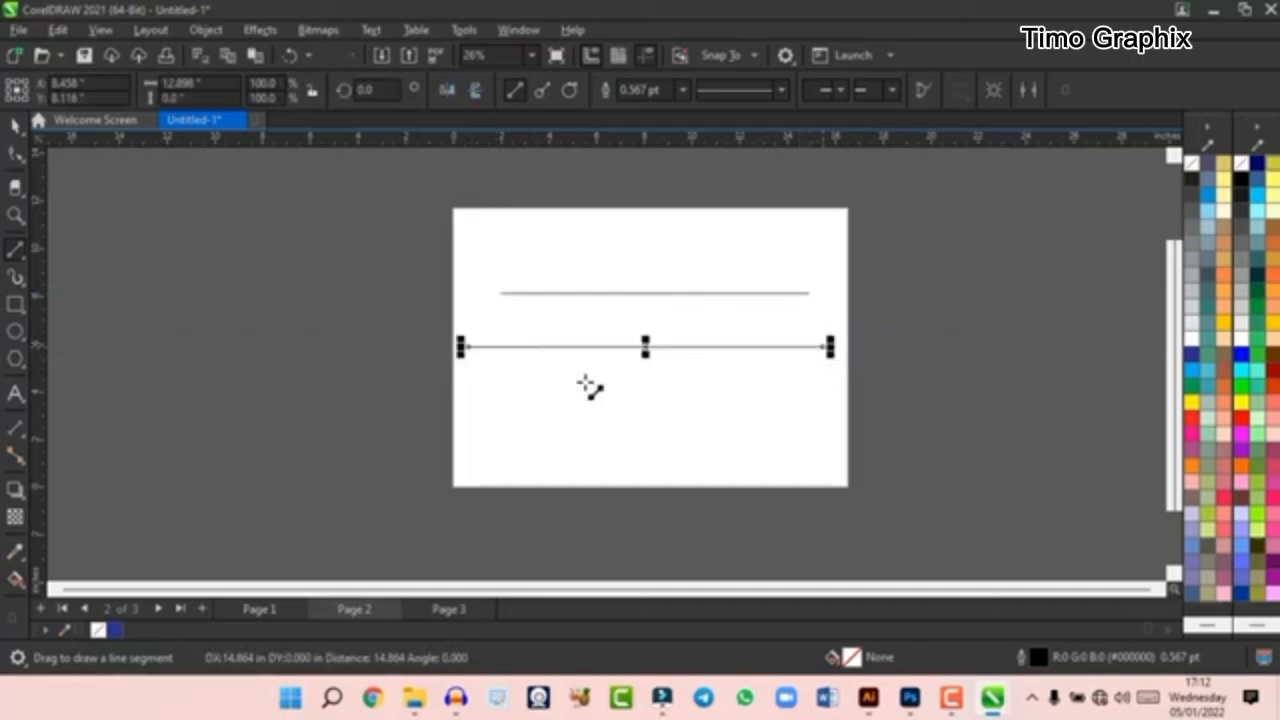
pyautogui.moveTo(517, 391); pyautogui.dragTo(793, 391)
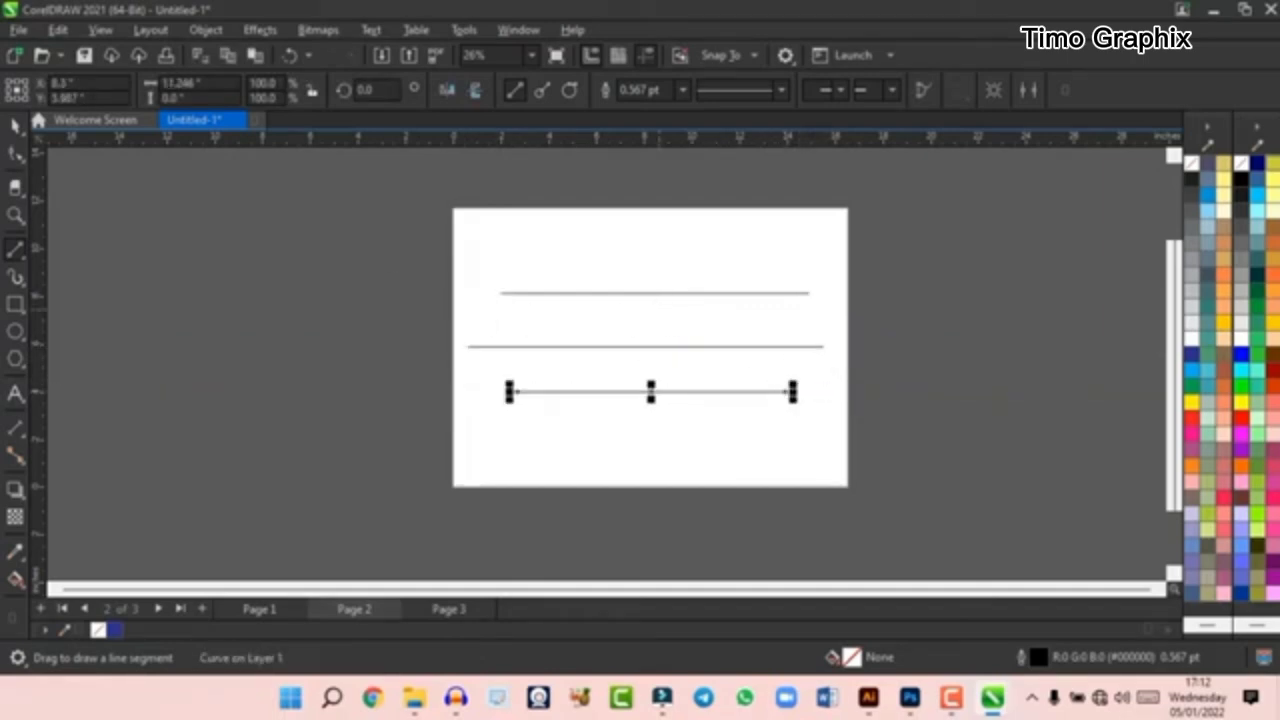
pyautogui.click(15, 127)
pyautogui.moveTo(408, 274); pyautogui.dragTo(849, 423)
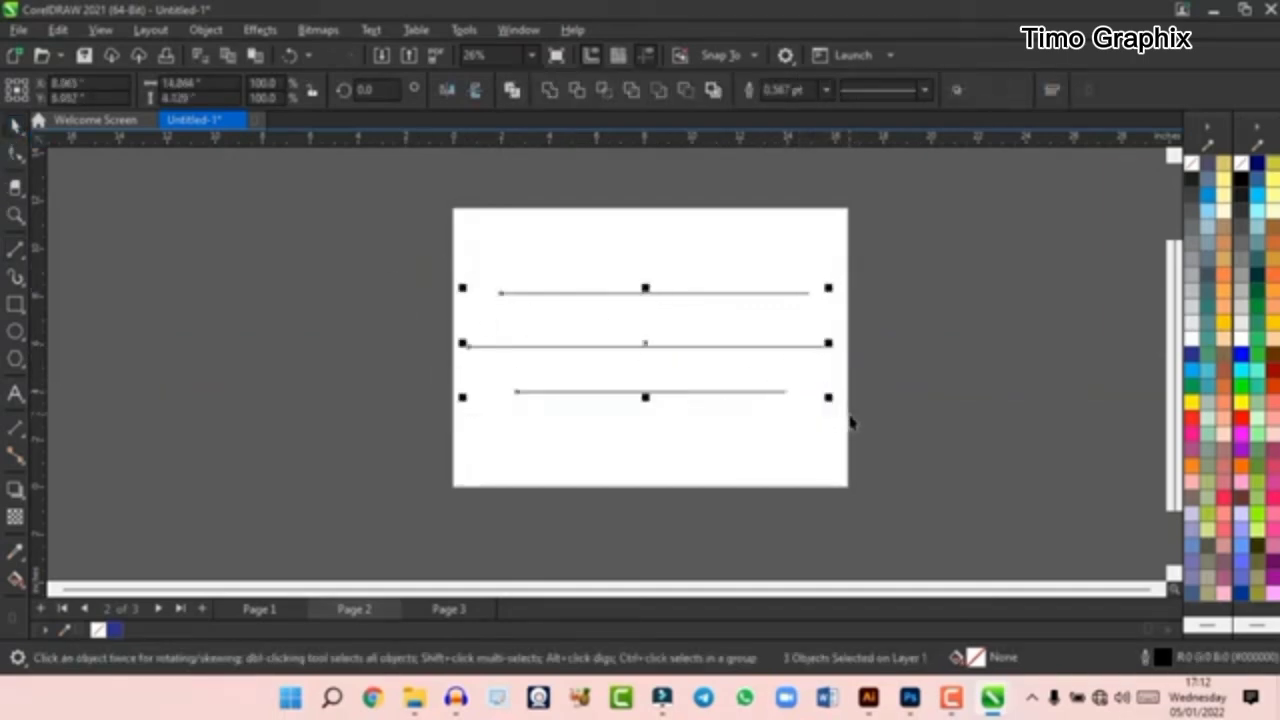
pyautogui.press('Delete')
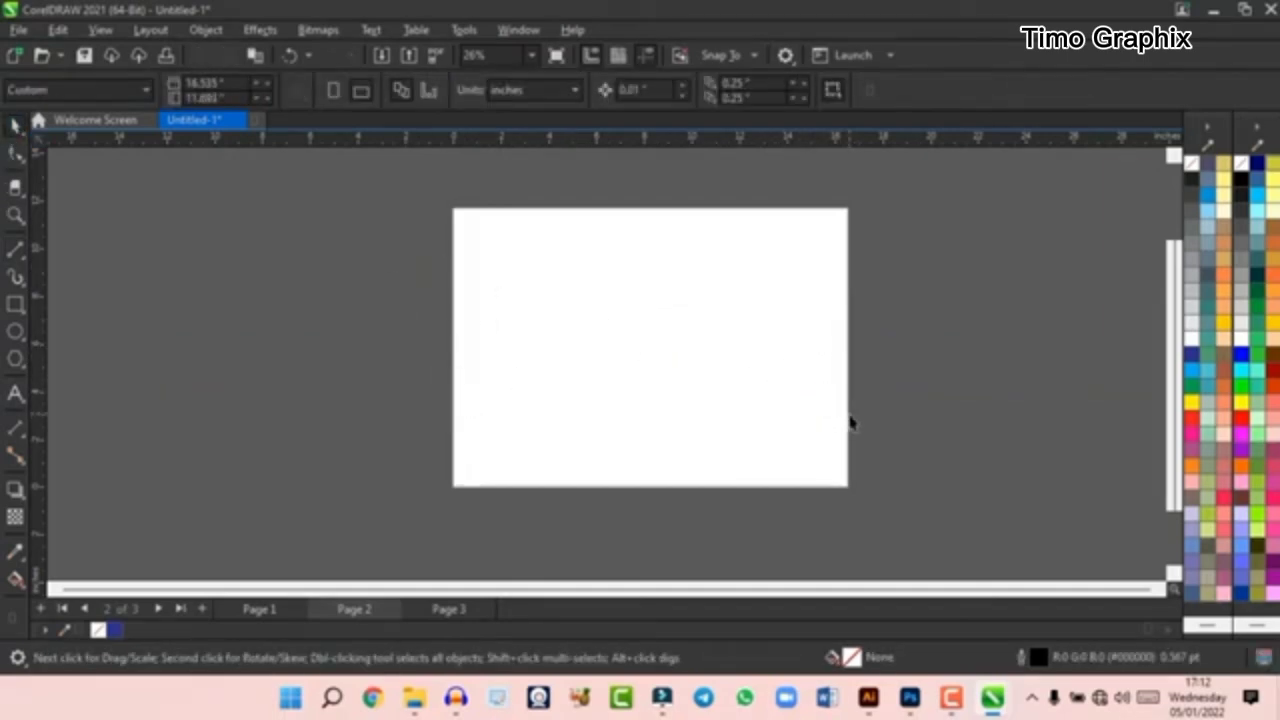
# - Draw a closed Pen shape of straight and curved segments, about 11.2 by 7.1 inches, and delete it
pyautogui.click(21, 259)
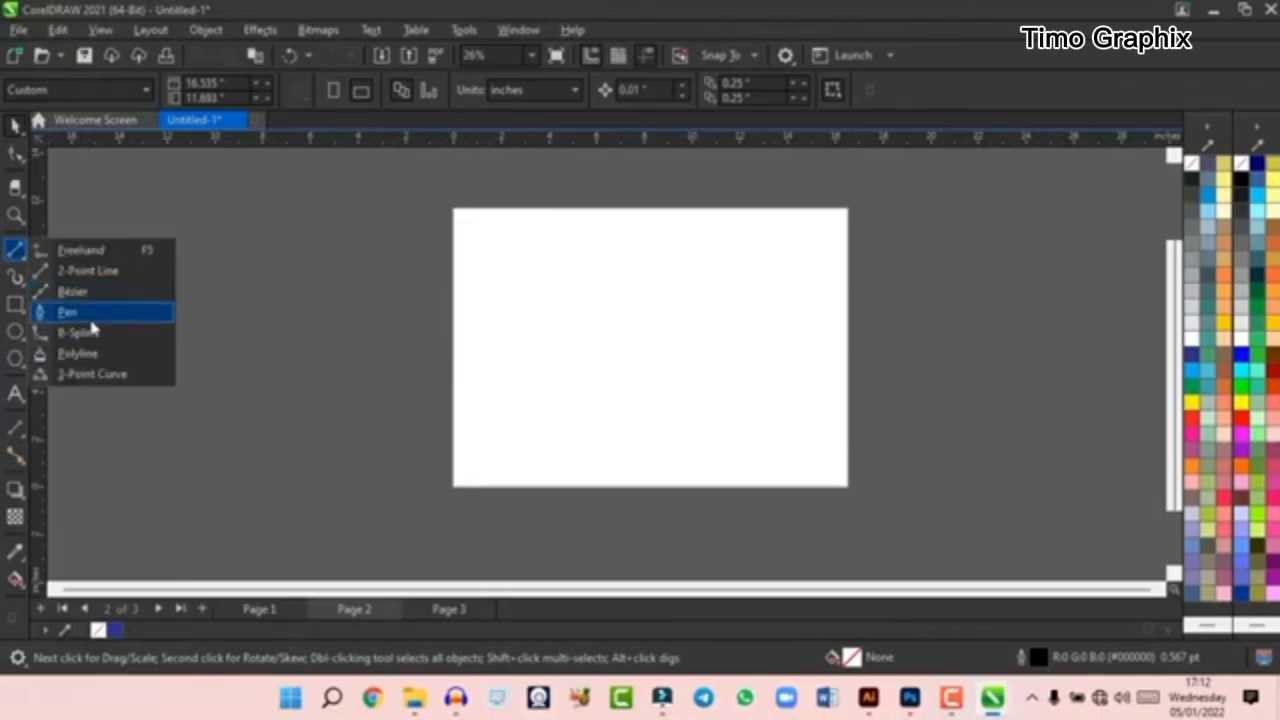
pyautogui.click(519, 315)
pyautogui.click(627, 407)
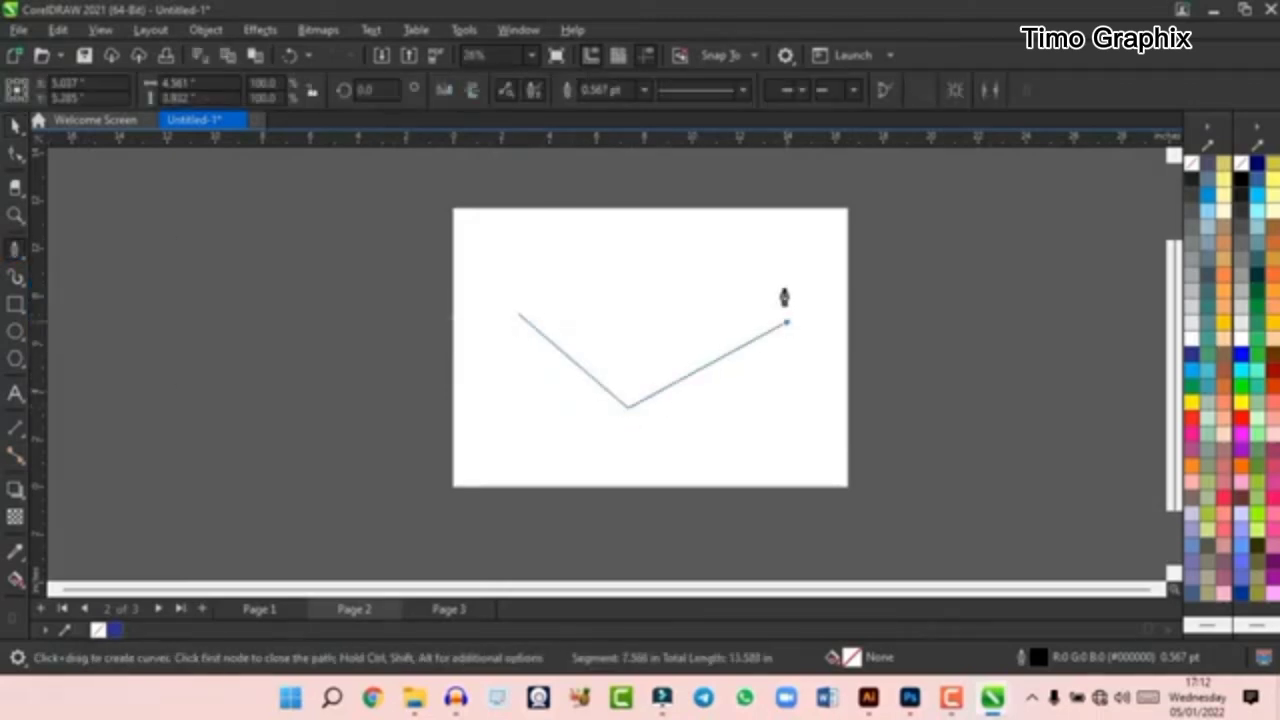
pyautogui.click(786, 321)
pyautogui.click(678, 240)
pyautogui.moveTo(612, 298); pyautogui.dragTo(561, 344)
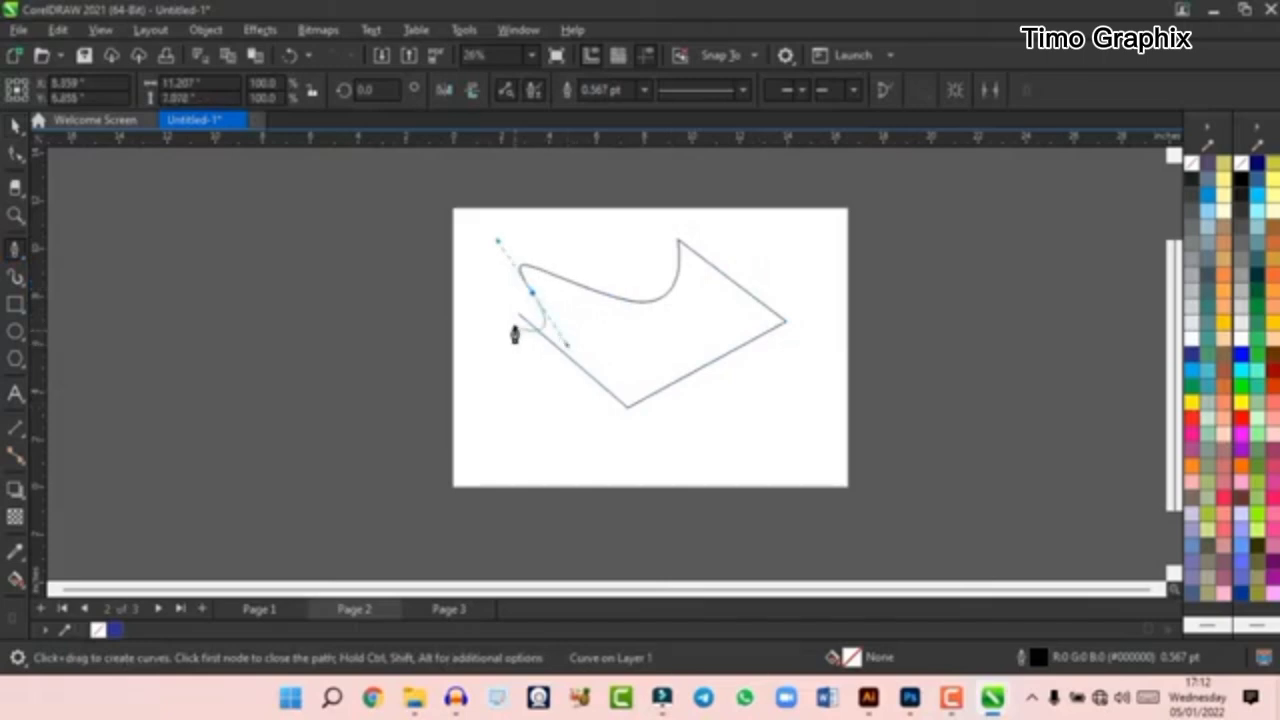
pyautogui.click(519, 318)
pyautogui.press('space')
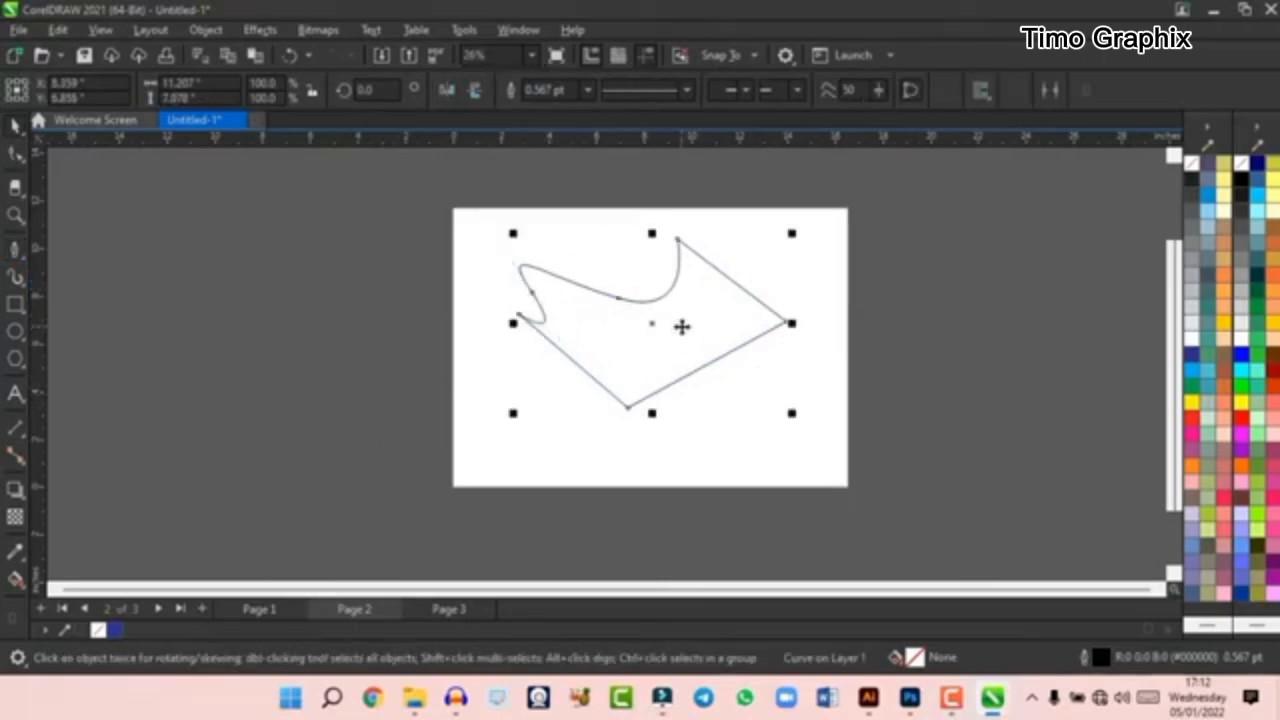
pyautogui.press('Delete')
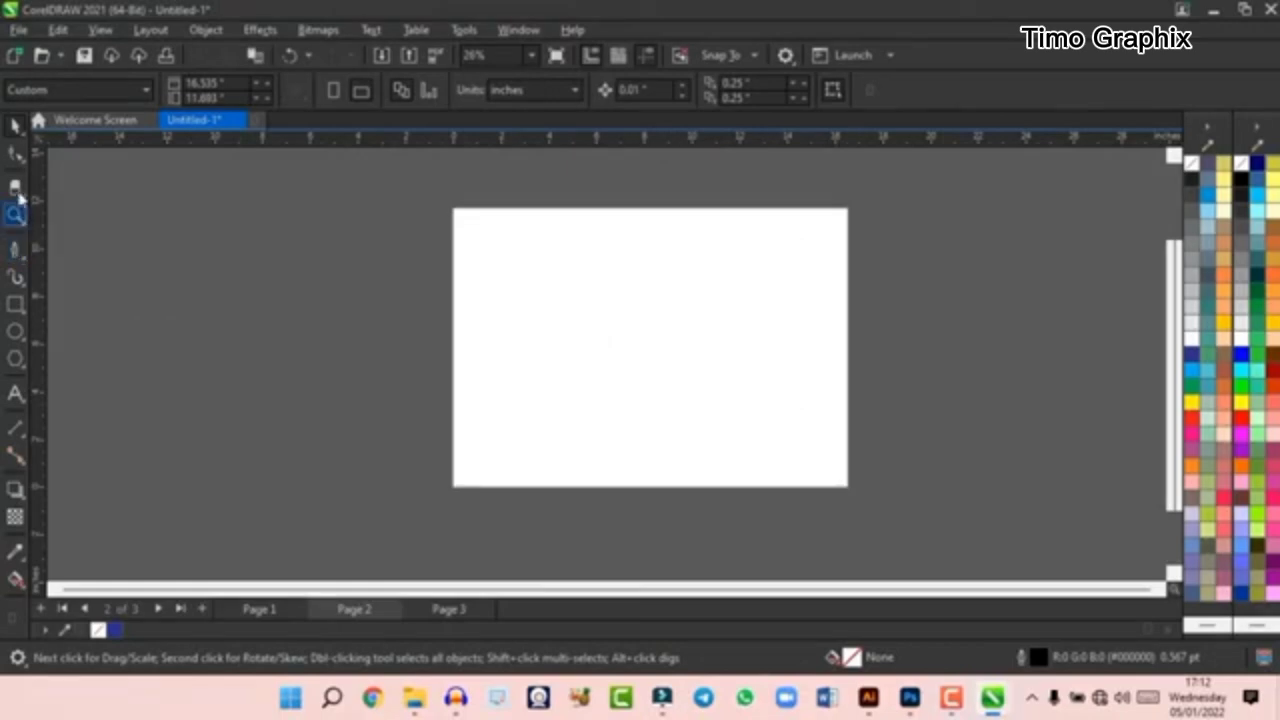
# - Draw a rectangle about 12.6 by 7.2 inches on page 2 and fill it with black
pyautogui.click(22, 161)
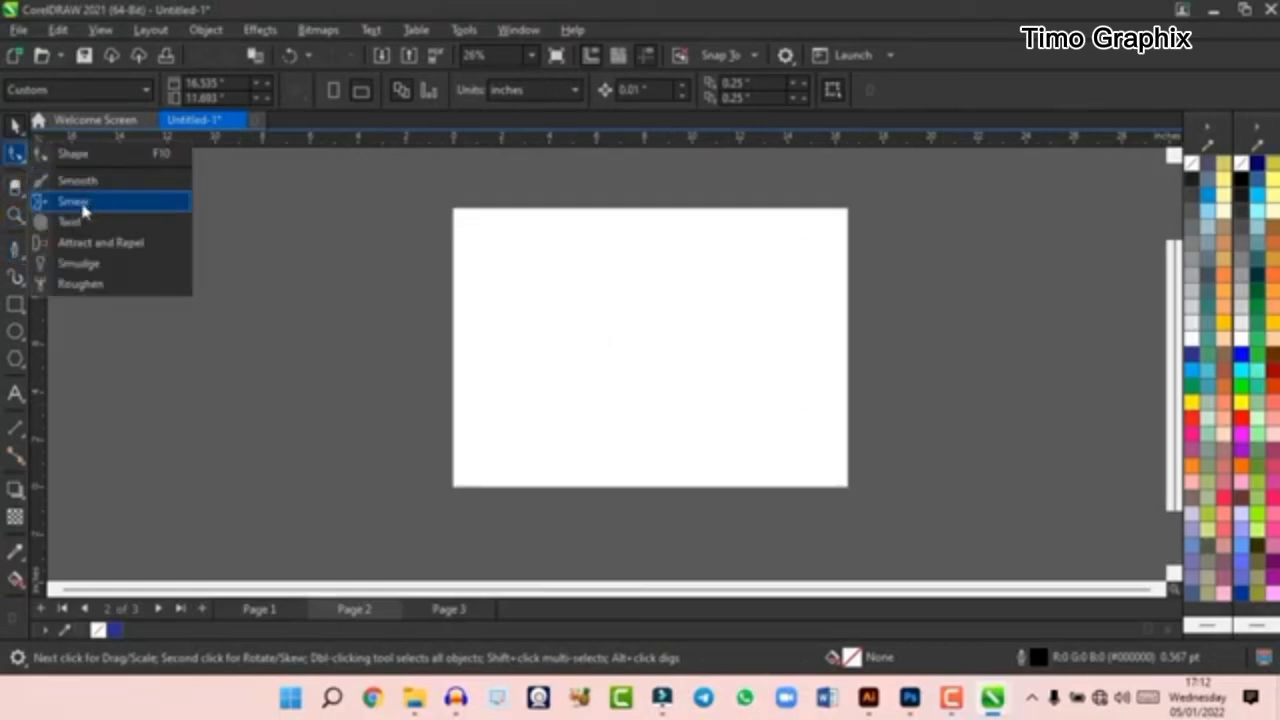
pyautogui.click(18, 128)
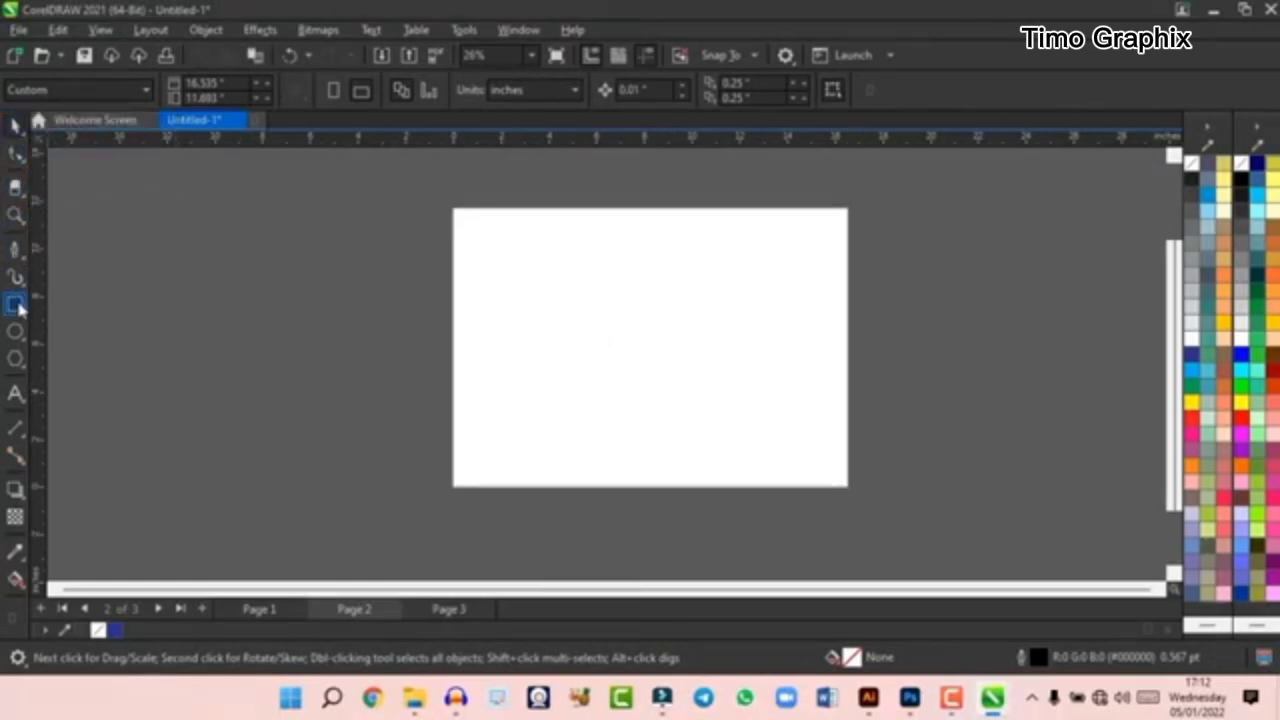
pyautogui.click(15, 304)
pyautogui.moveTo(478, 254); pyautogui.dragTo(782, 428)
pyautogui.click(15, 125)
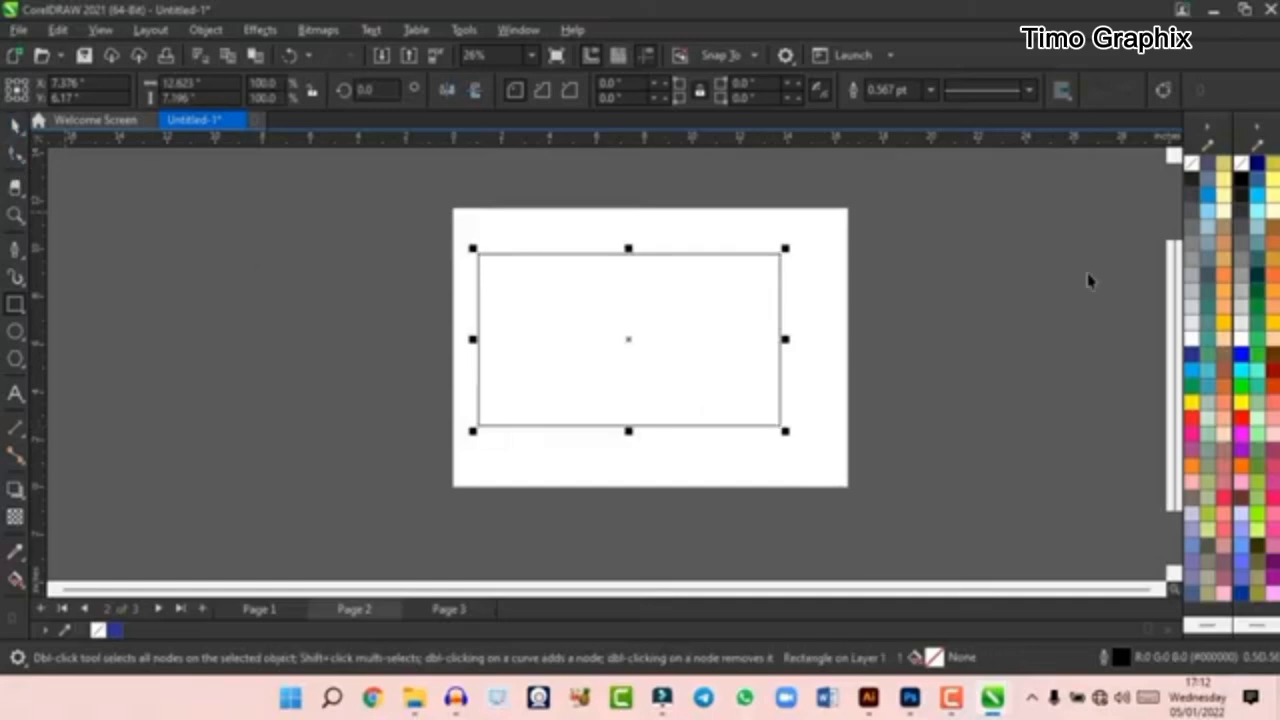
pyautogui.click(1240, 186)
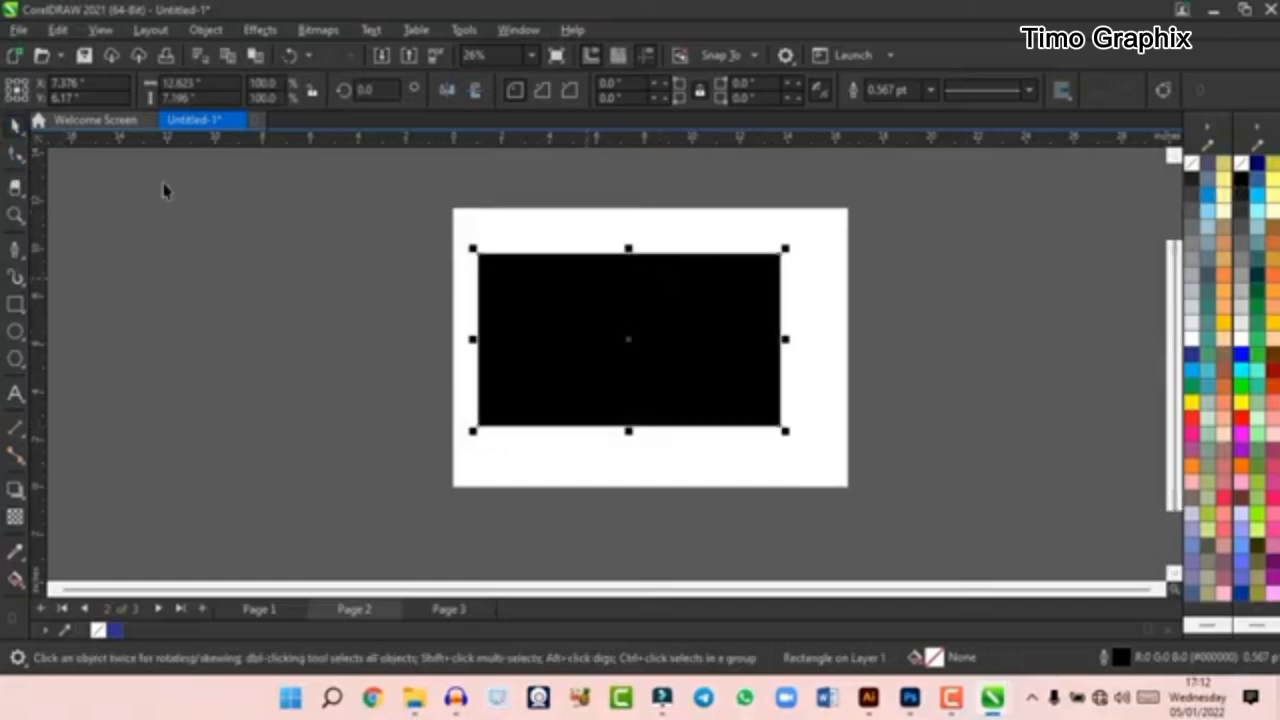
# - Smear six downward notches into the black rectangle's top edge with the Smear tool, and delete the shape
pyautogui.click(22, 166)
pyautogui.click(70, 197)
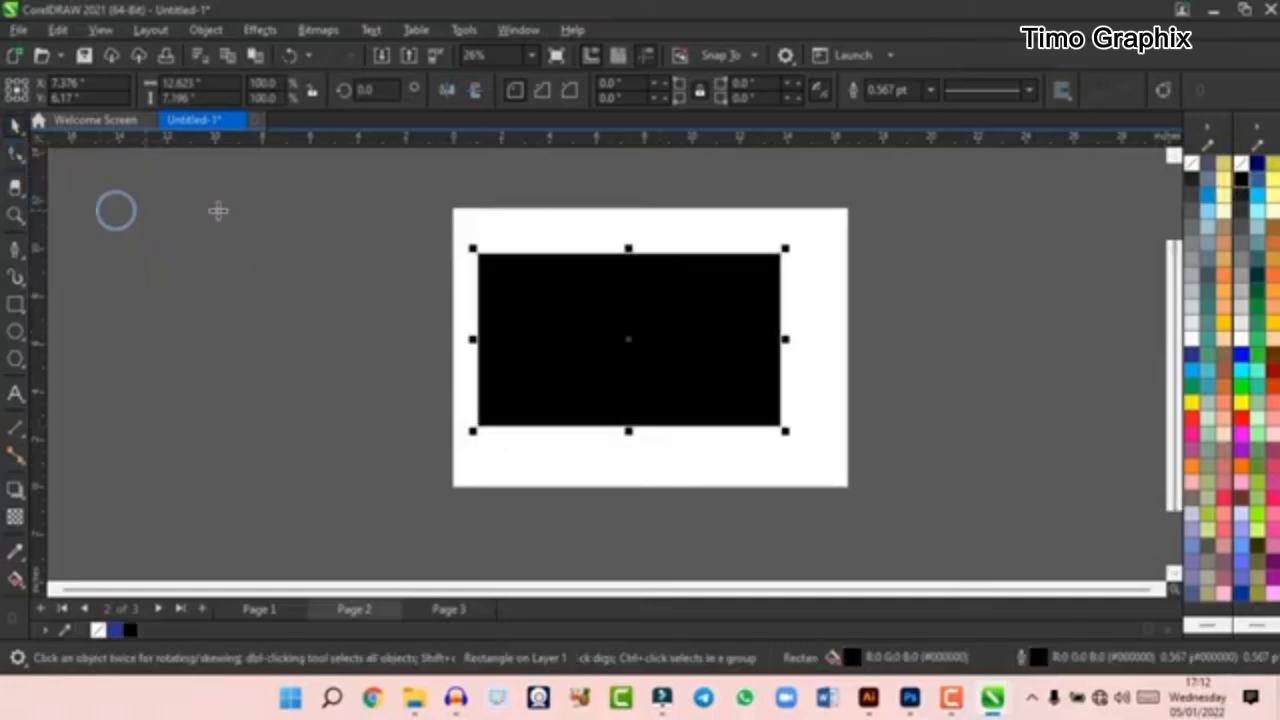
pyautogui.moveTo(535, 248); pyautogui.dragTo(537, 323)
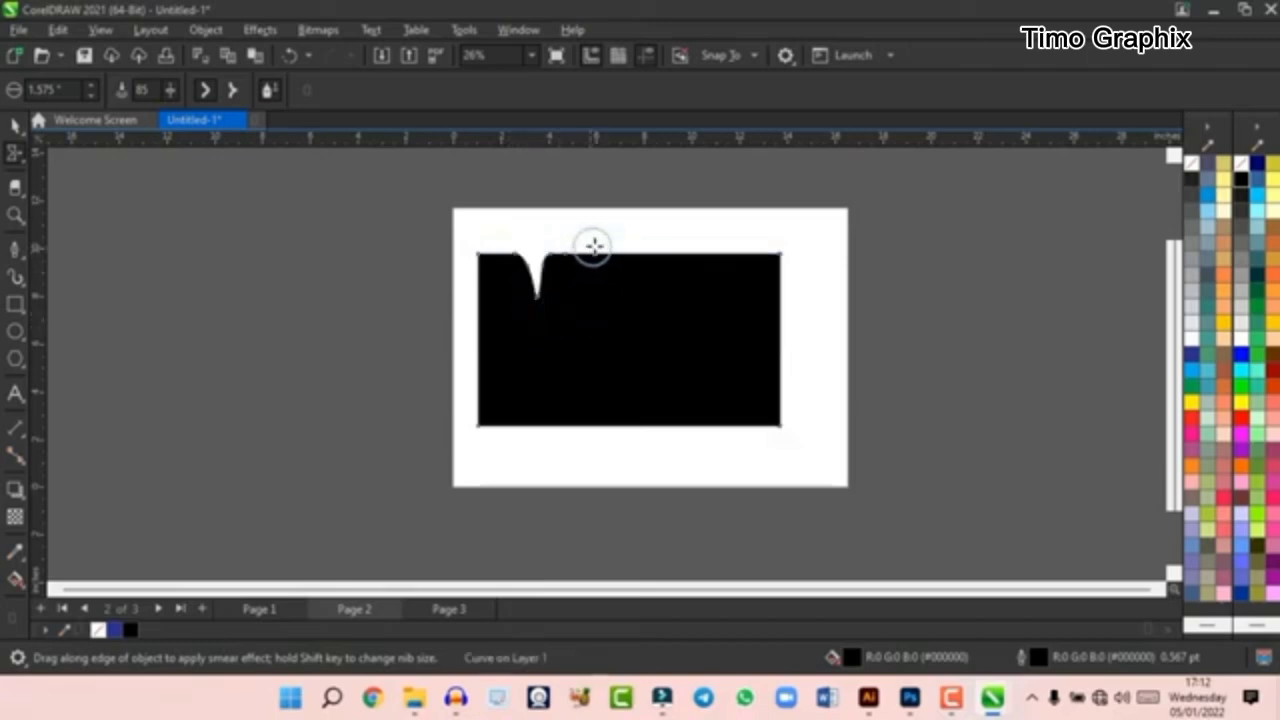
pyautogui.moveTo(591, 248); pyautogui.dragTo(593, 327)
pyautogui.moveTo(640, 248); pyautogui.dragTo(648, 334)
pyautogui.moveTo(712, 242); pyautogui.dragTo(716, 332)
pyautogui.moveTo(749, 244); pyautogui.dragTo(752, 334)
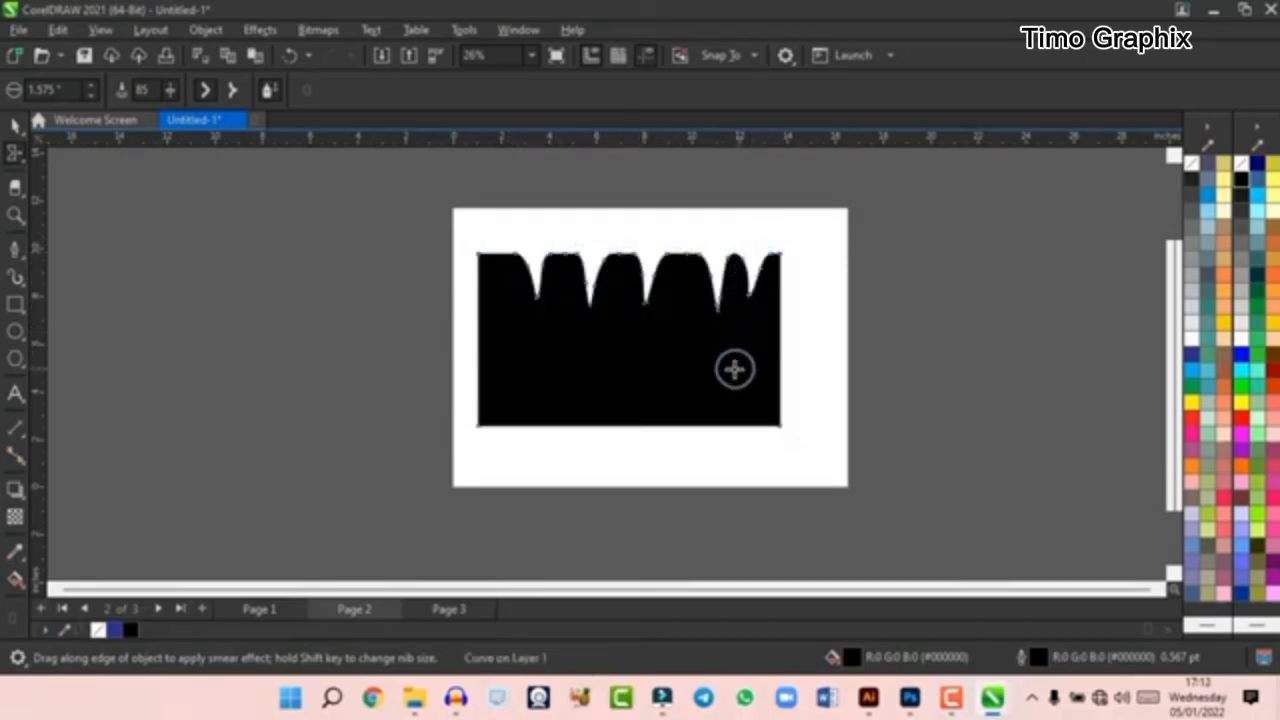
pyautogui.moveTo(499, 249); pyautogui.dragTo(500, 330)
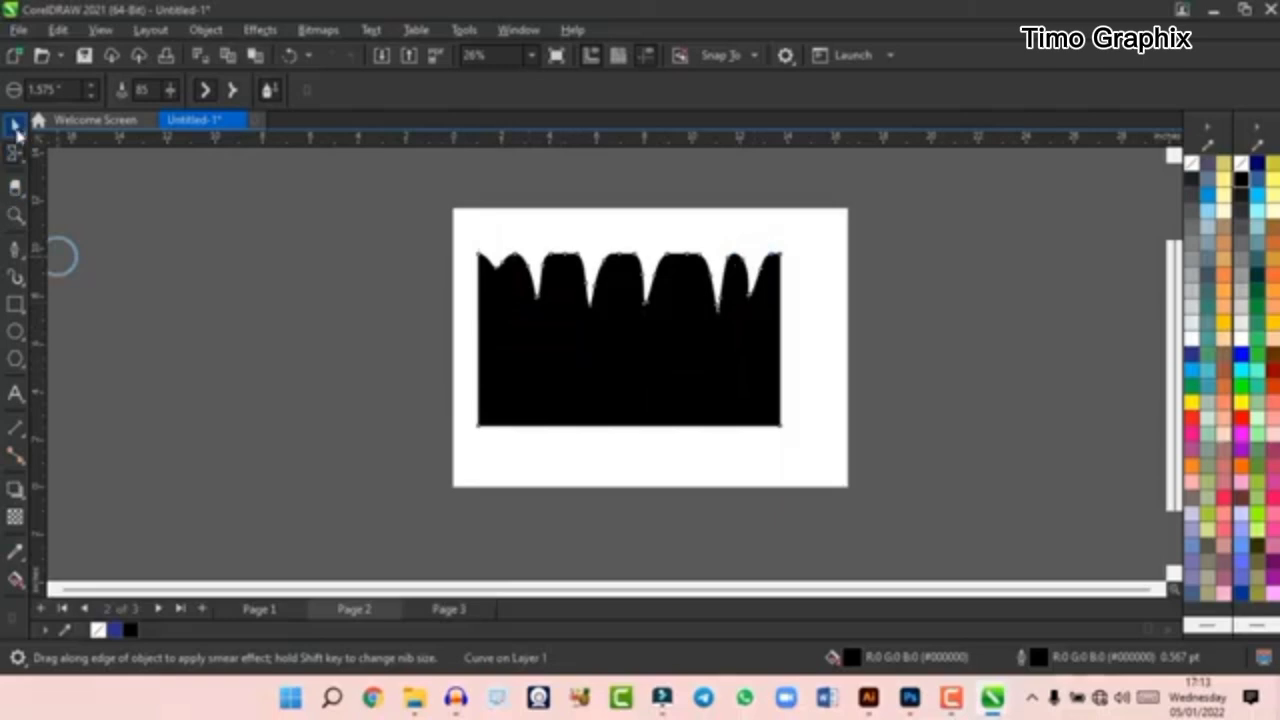
pyautogui.click(15, 126)
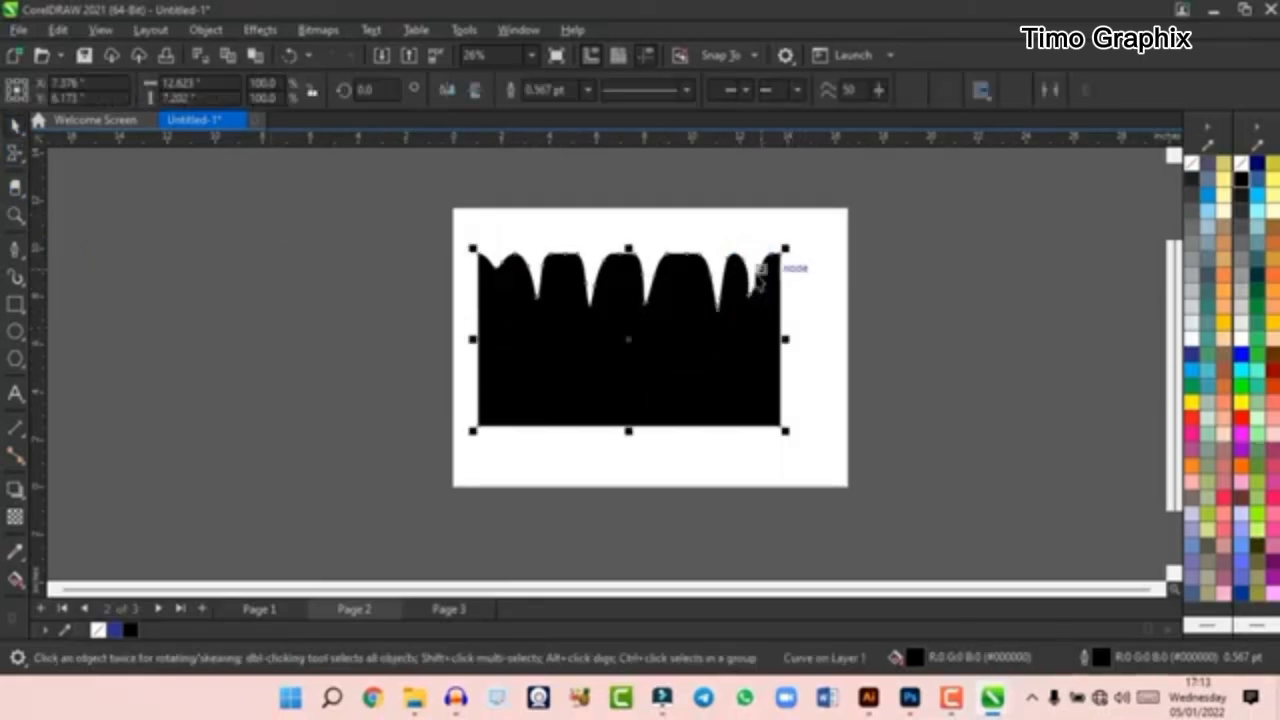
pyautogui.press('Delete')
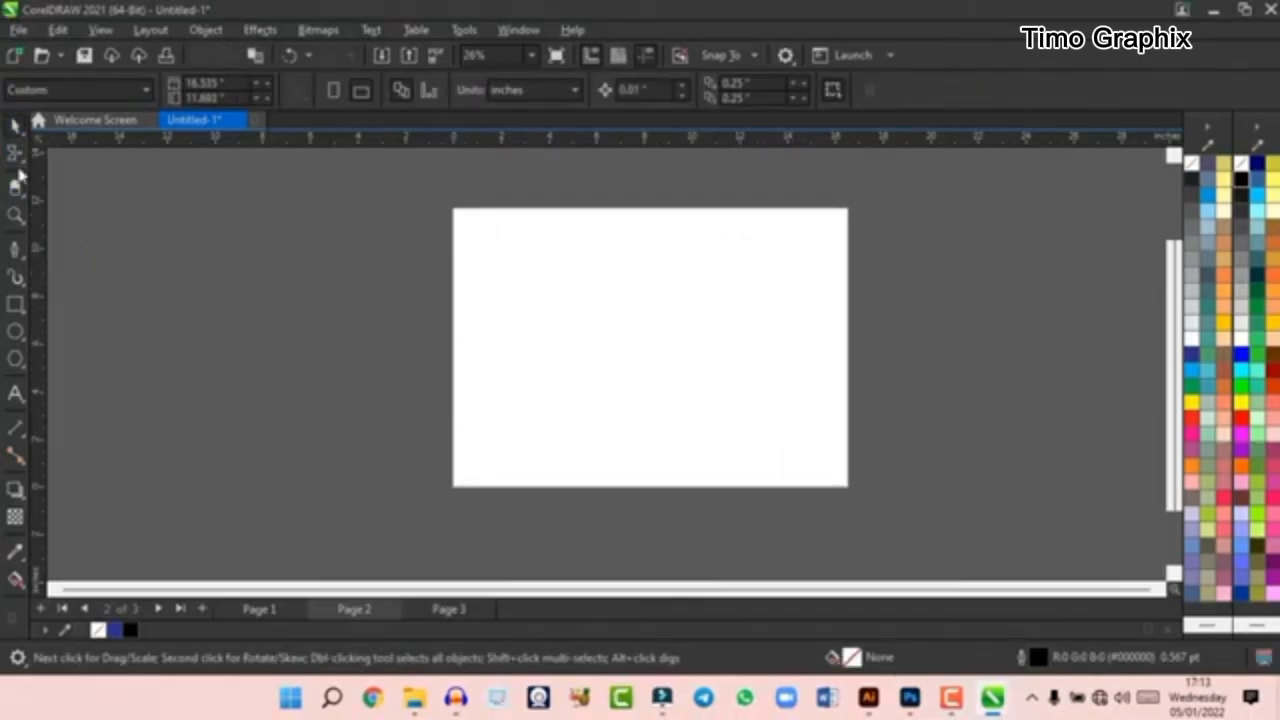
# - Draw an unfilled rectangle about 10 by 9 inches on page 2 and delete it
pyautogui.click(19, 161)
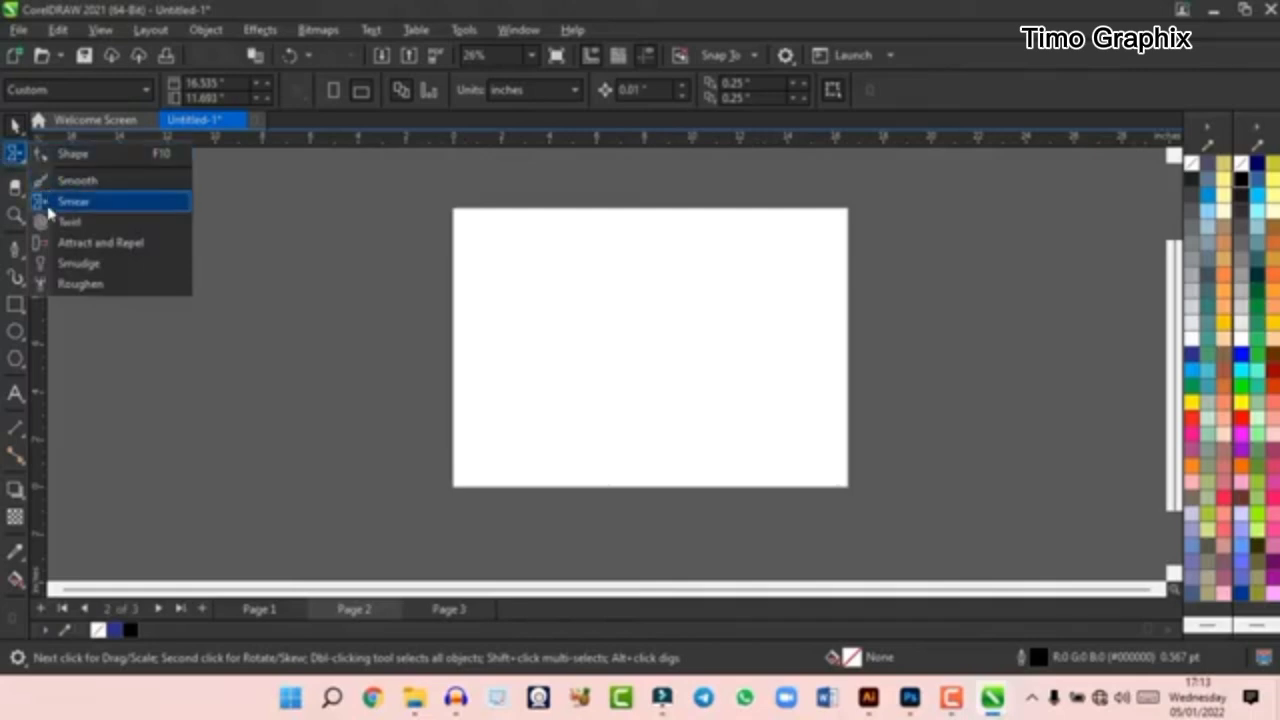
pyautogui.click(15, 304)
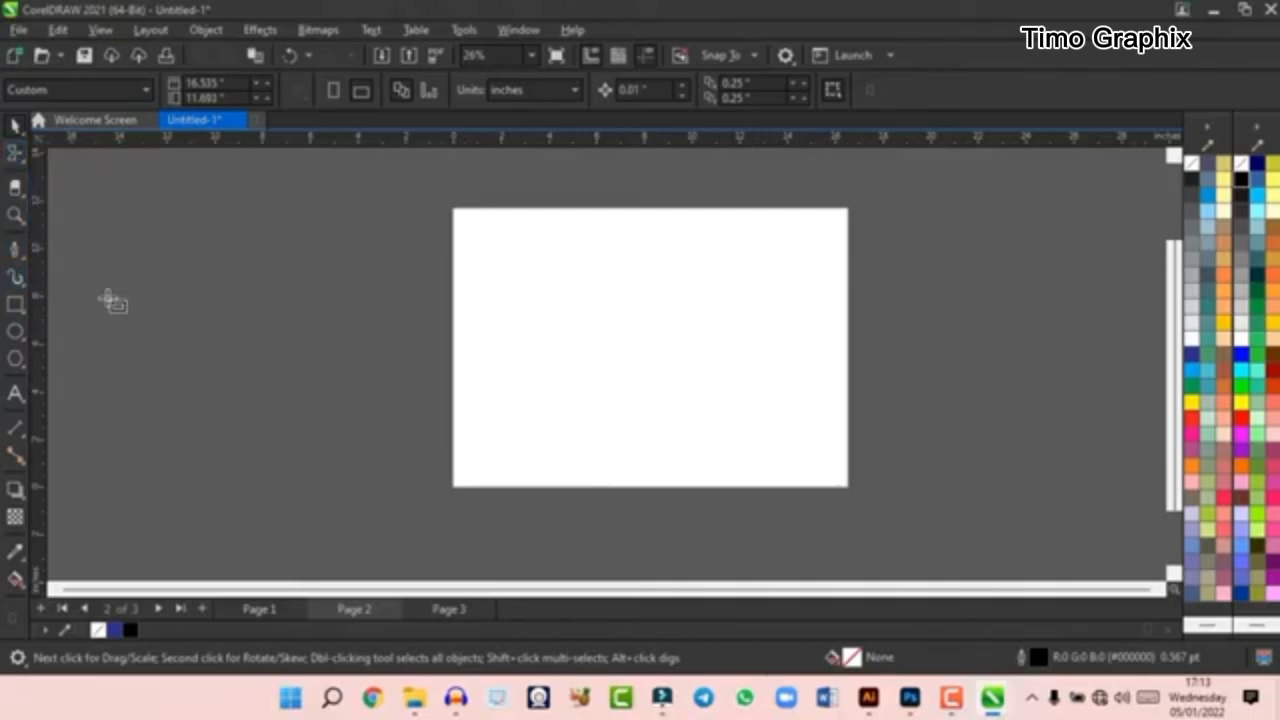
pyautogui.moveTo(537, 258); pyautogui.dragTo(776, 472)
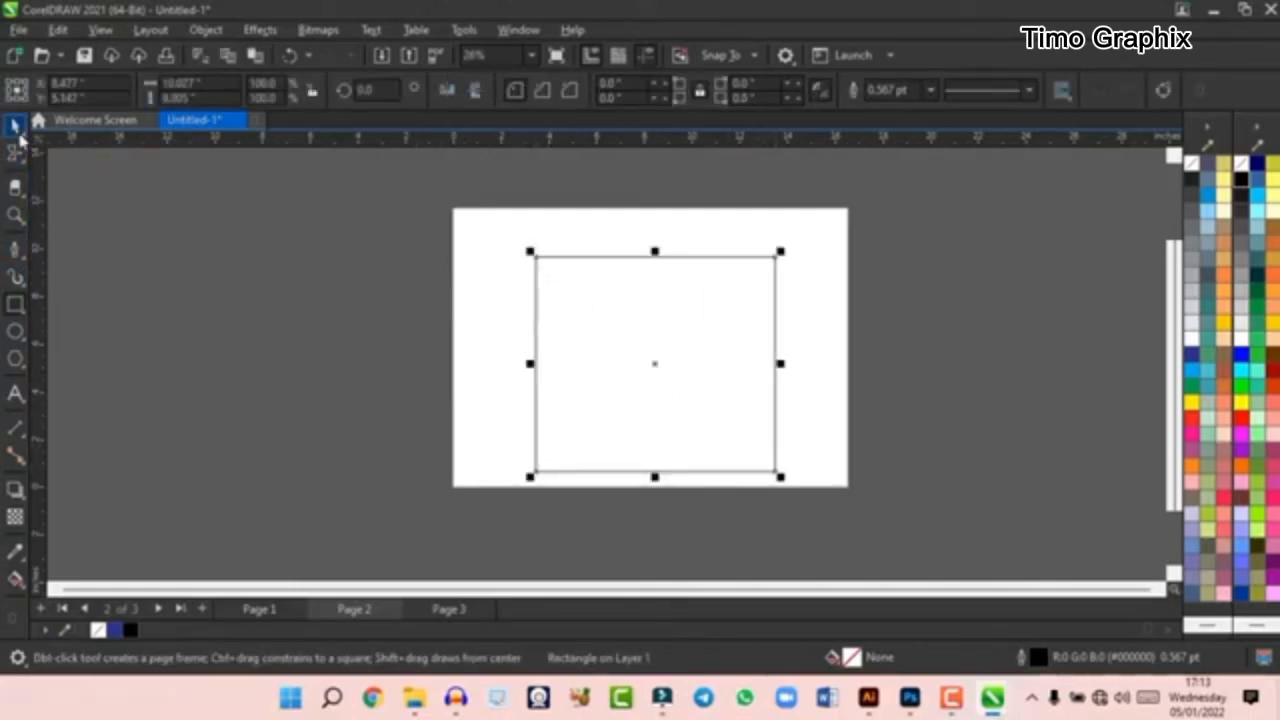
pyautogui.click(17, 128)
pyautogui.press('Delete')
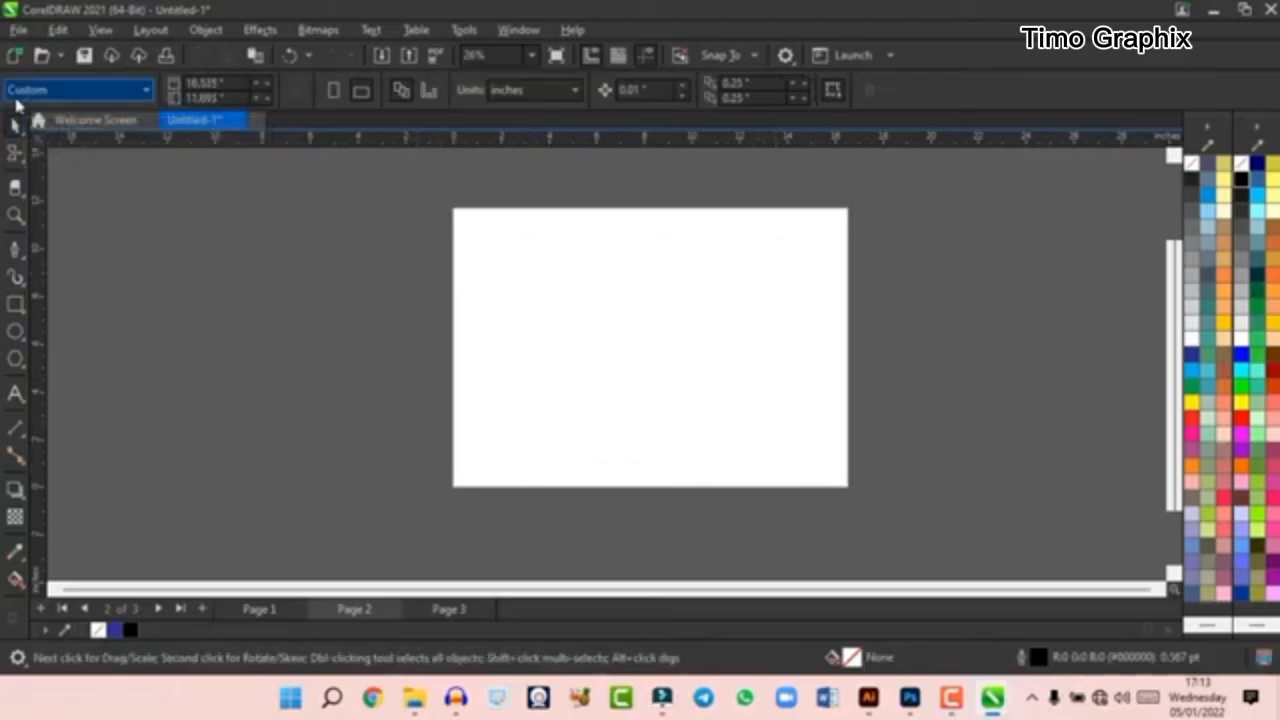
# - Draw a circle about 8.1 inches across on page 2 and distort its outline with the Twirl tool
pyautogui.moveTo(543, 257); pyautogui.dragTo(740, 440)
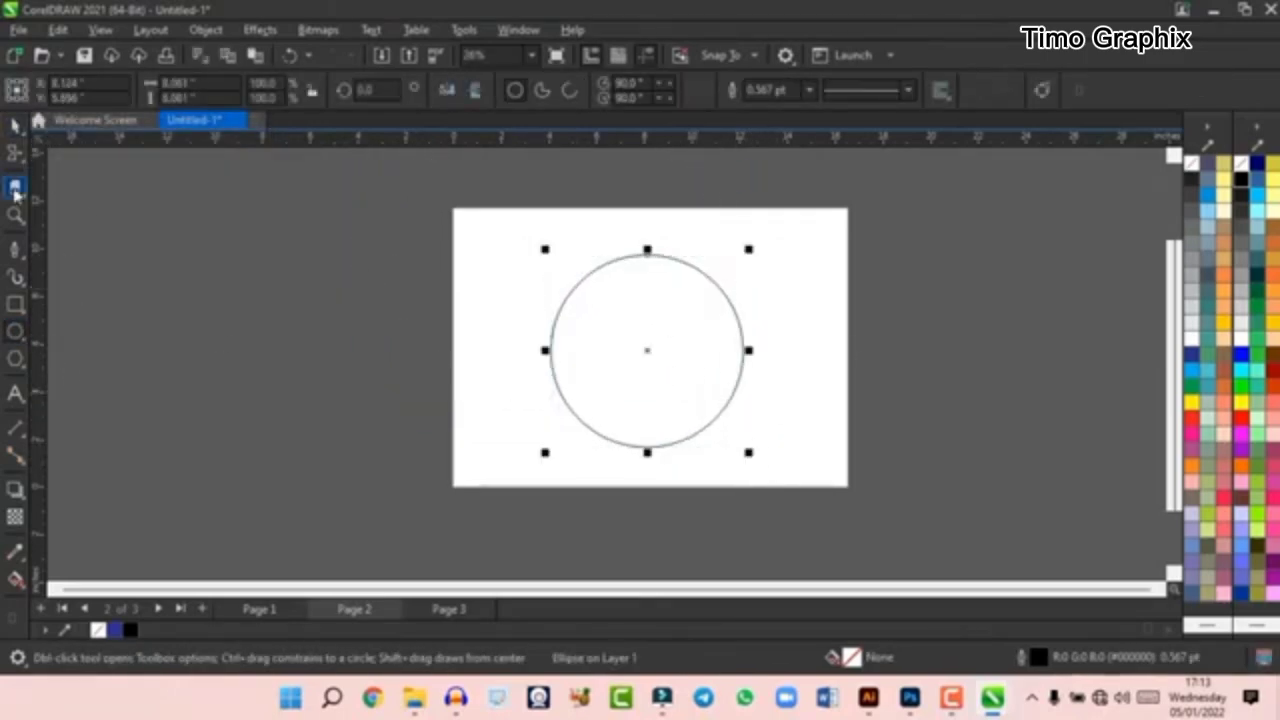
pyautogui.click(16, 126)
pyautogui.click(15, 158)
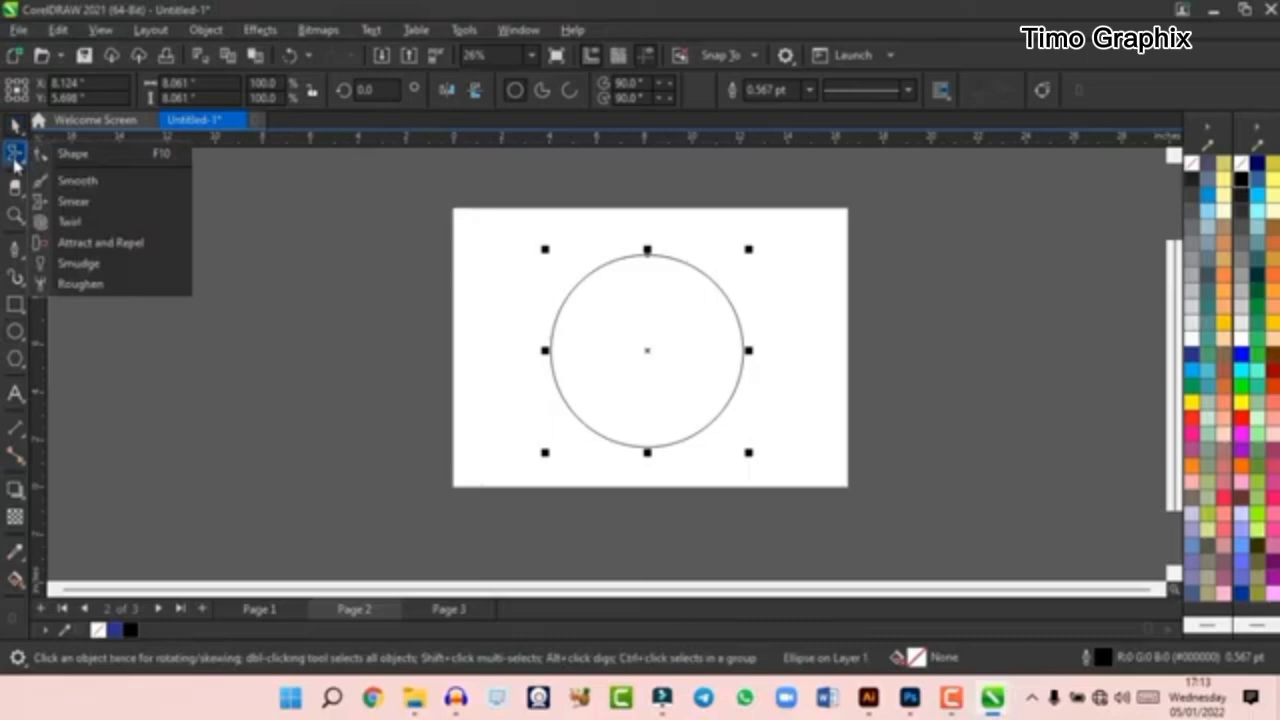
pyautogui.click(108, 231)
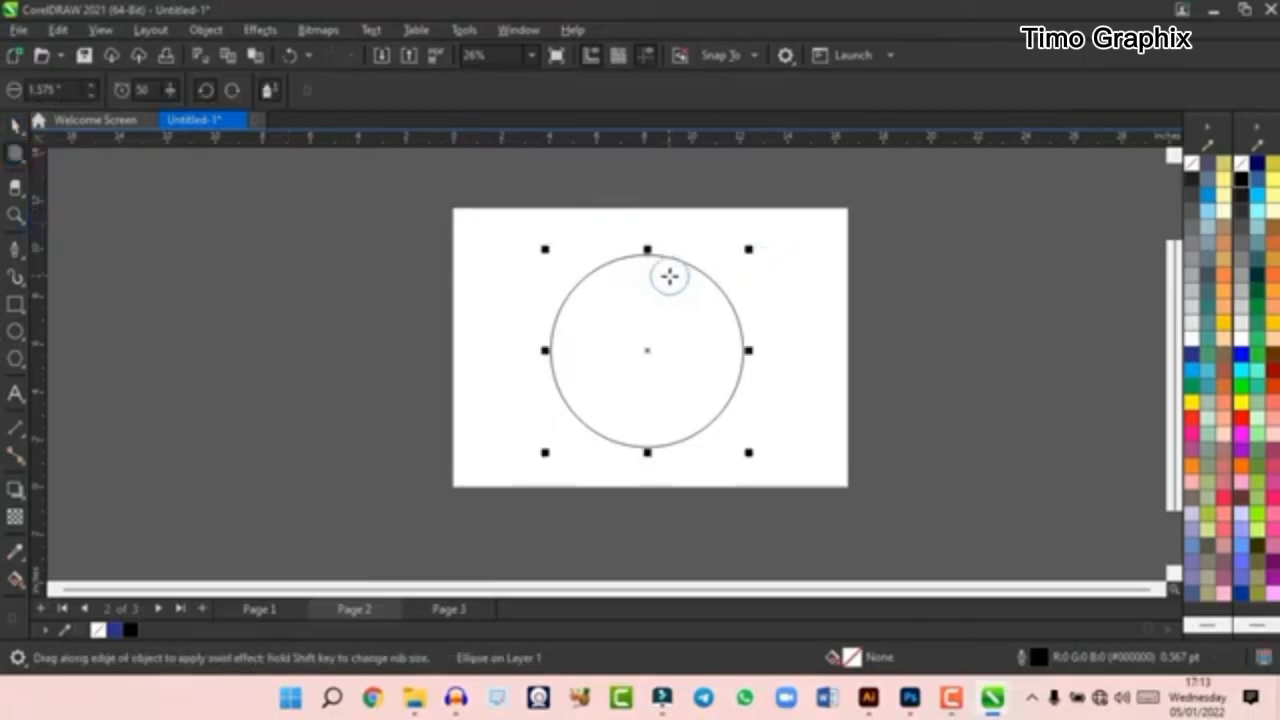
pyautogui.moveTo(663, 271)
pyautogui.mouseDown()
pyautogui.moveTo(550, 327)
pyautogui.moveTo(674, 417)
pyautogui.moveTo(692, 331)
pyautogui.moveTo(659, 268)
pyautogui.moveTo(610, 270)
pyautogui.moveTo(570, 411)
pyautogui.moveTo(708, 419)
pyautogui.moveTo(725, 297)
pyautogui.moveTo(744, 340)
pyautogui.moveTo(740, 323)
pyautogui.moveTo(677, 337)
pyautogui.moveTo(740, 317)
pyautogui.moveTo(707, 309)
pyautogui.moveTo(711, 285)
pyautogui.moveTo(682, 251)
pyautogui.moveTo(615, 279)
pyautogui.moveTo(608, 256)
pyautogui.moveTo(561, 355)
pyautogui.moveTo(561, 329)
pyautogui.moveTo(602, 423)
pyautogui.mouseUp()
# - Set the Twirl rate to 91 and twirl the circle's left and bottom edges
pyautogui.moveTo(170, 93); pyautogui.dragTo(170, 119)
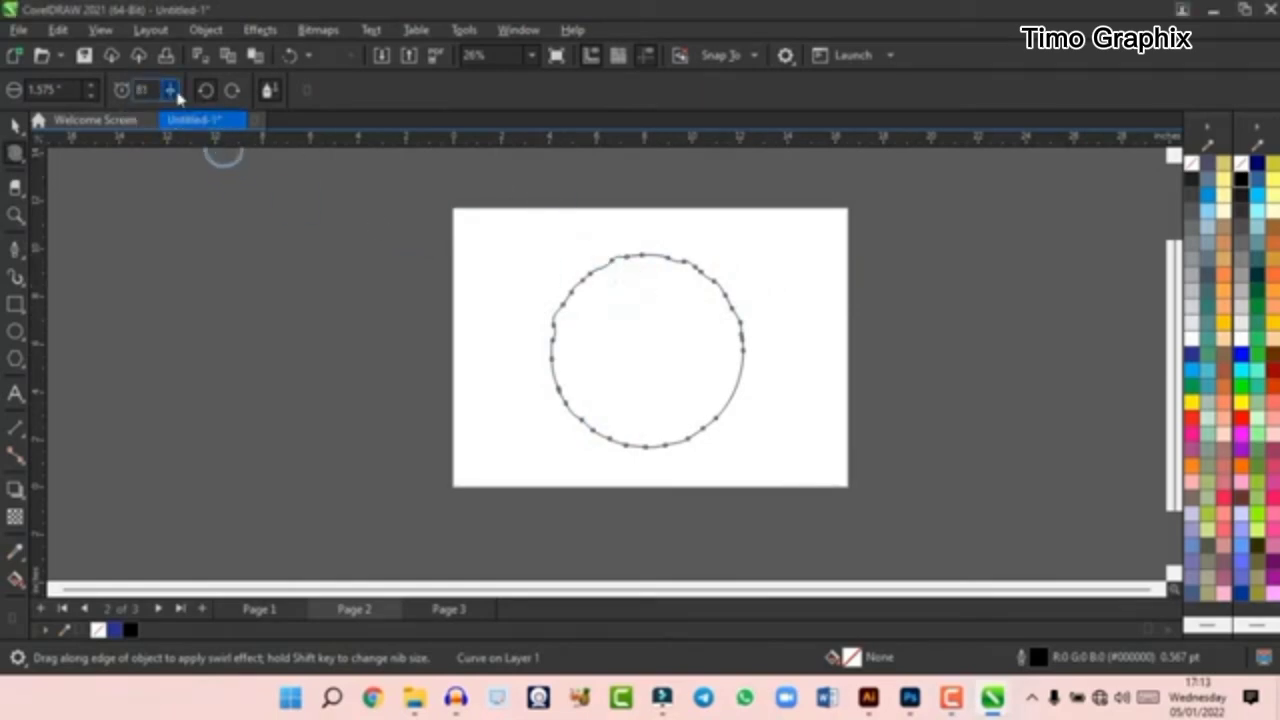
pyautogui.moveTo(176, 97); pyautogui.dragTo(184, 117)
pyautogui.moveTo(541, 344); pyautogui.dragTo(554, 366)
pyautogui.moveTo(654, 419)
pyautogui.mouseDown()
pyautogui.moveTo(670, 463)
pyautogui.moveTo(709, 423)
pyautogui.mouseUp()
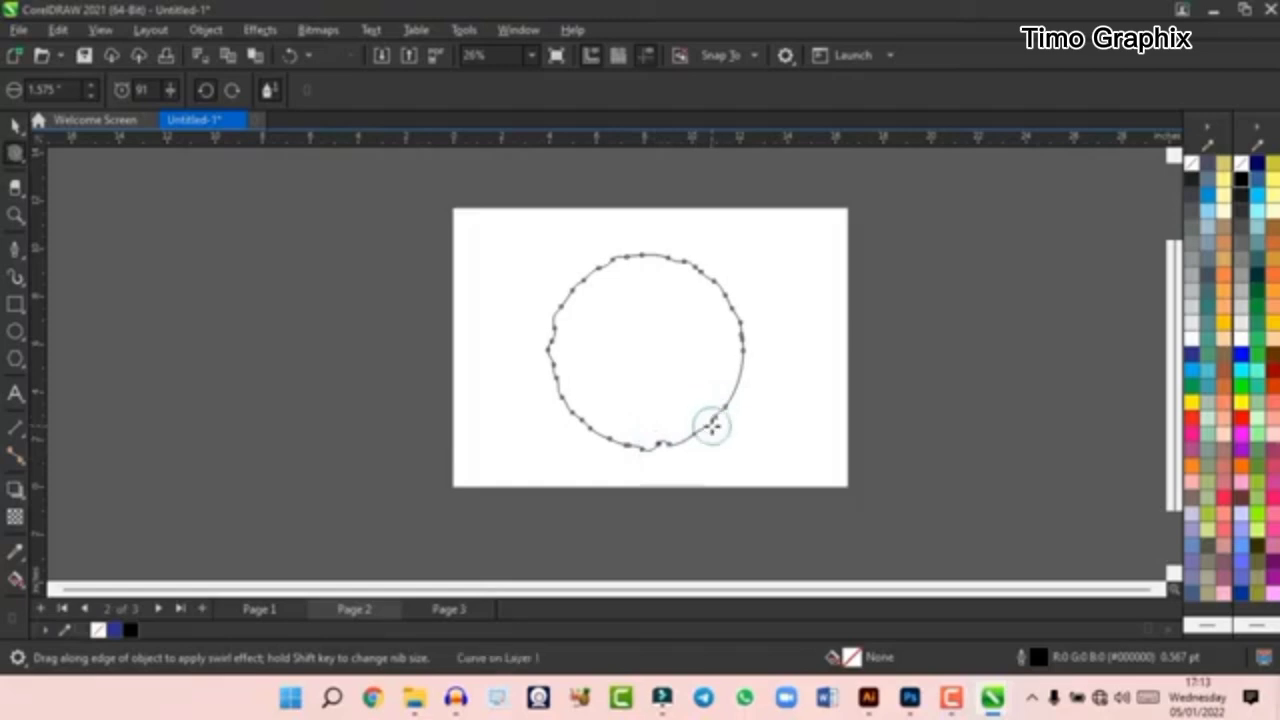
# - Twirl more of the circle's outline along its lower-left and left edges
pyautogui.moveTo(594, 429)
pyautogui.mouseDown()
pyautogui.moveTo(734, 334)
pyautogui.moveTo(481, 408)
pyautogui.moveTo(676, 454)
pyautogui.moveTo(661, 396)
pyautogui.moveTo(599, 432)
pyautogui.moveTo(573, 425)
pyautogui.moveTo(572, 367)
pyautogui.moveTo(517, 386)
pyautogui.moveTo(579, 332)
pyautogui.moveTo(560, 302)
pyautogui.moveTo(594, 280)
pyautogui.moveTo(731, 305)
pyautogui.moveTo(731, 412)
pyautogui.moveTo(648, 449)
pyautogui.moveTo(587, 426)
pyautogui.moveTo(570, 402)
pyautogui.moveTo(574, 366)
pyautogui.moveTo(607, 381)
pyautogui.moveTo(593, 423)
pyautogui.moveTo(566, 396)
pyautogui.mouseUp()
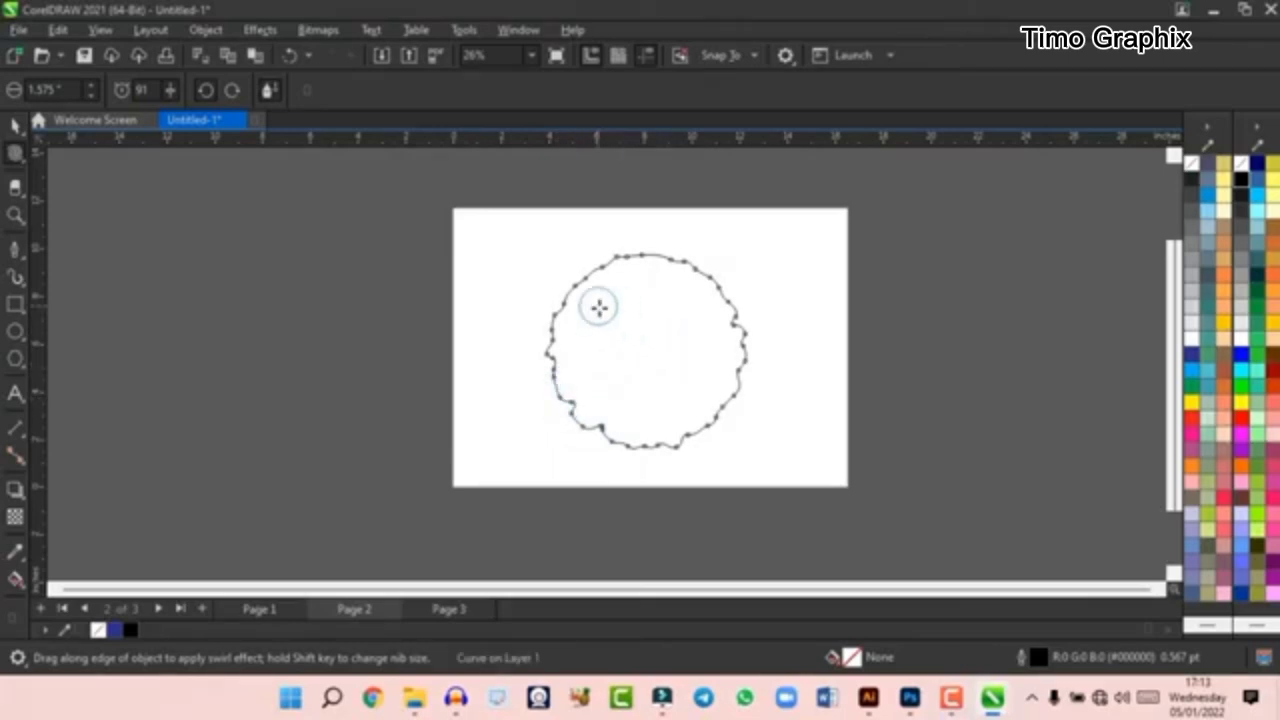
pyautogui.moveTo(556, 351)
pyautogui.mouseDown()
pyautogui.moveTo(549, 380)
pyautogui.moveTo(562, 382)
pyautogui.mouseUp()
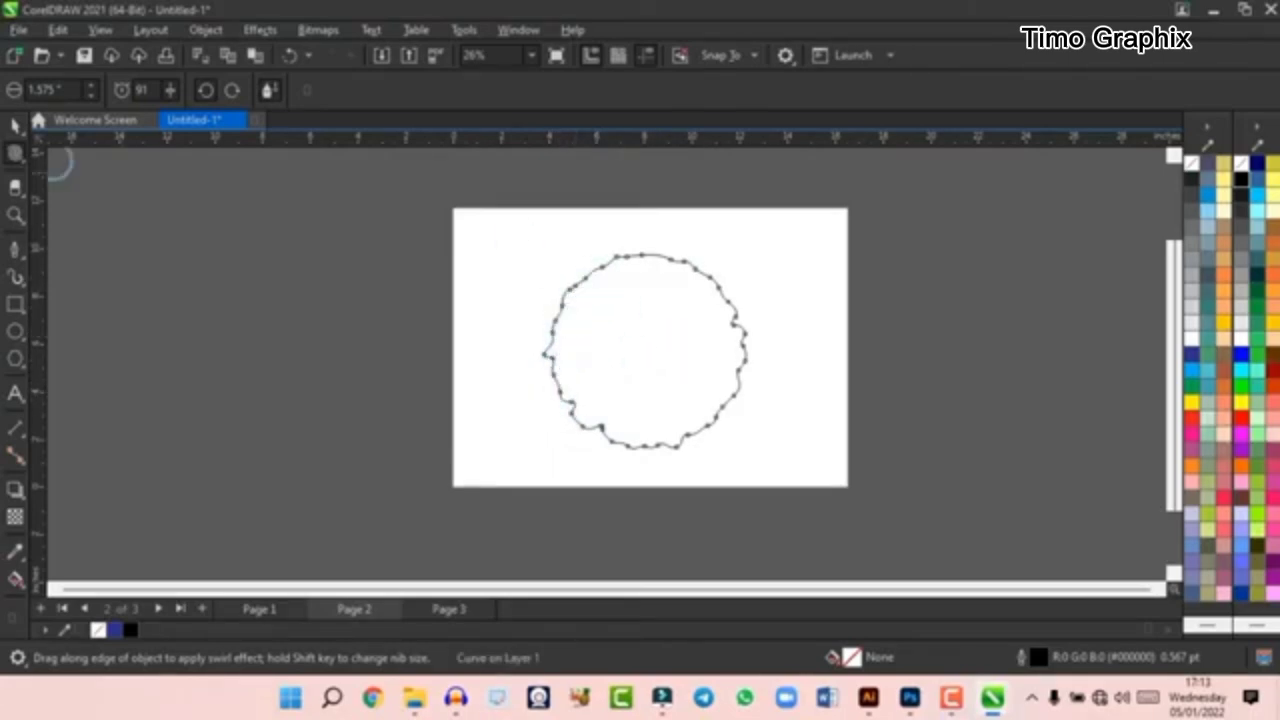
# - Smudge several thin grooves inward from the circle's upper-right edge with the Smudge tool at a 0.039-inch nib
pyautogui.click(20, 160)
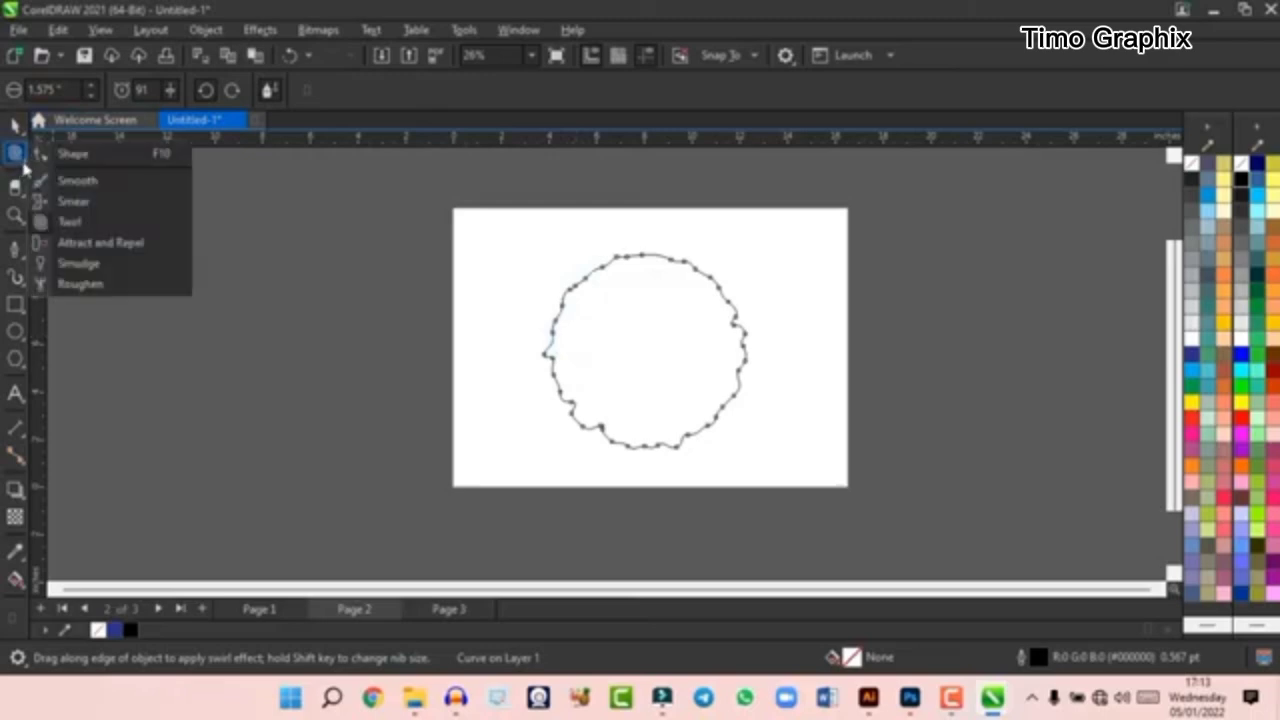
pyautogui.click(105, 264)
pyautogui.moveTo(689, 256); pyautogui.dragTo(603, 372)
pyautogui.scroll(6, 720, 286)
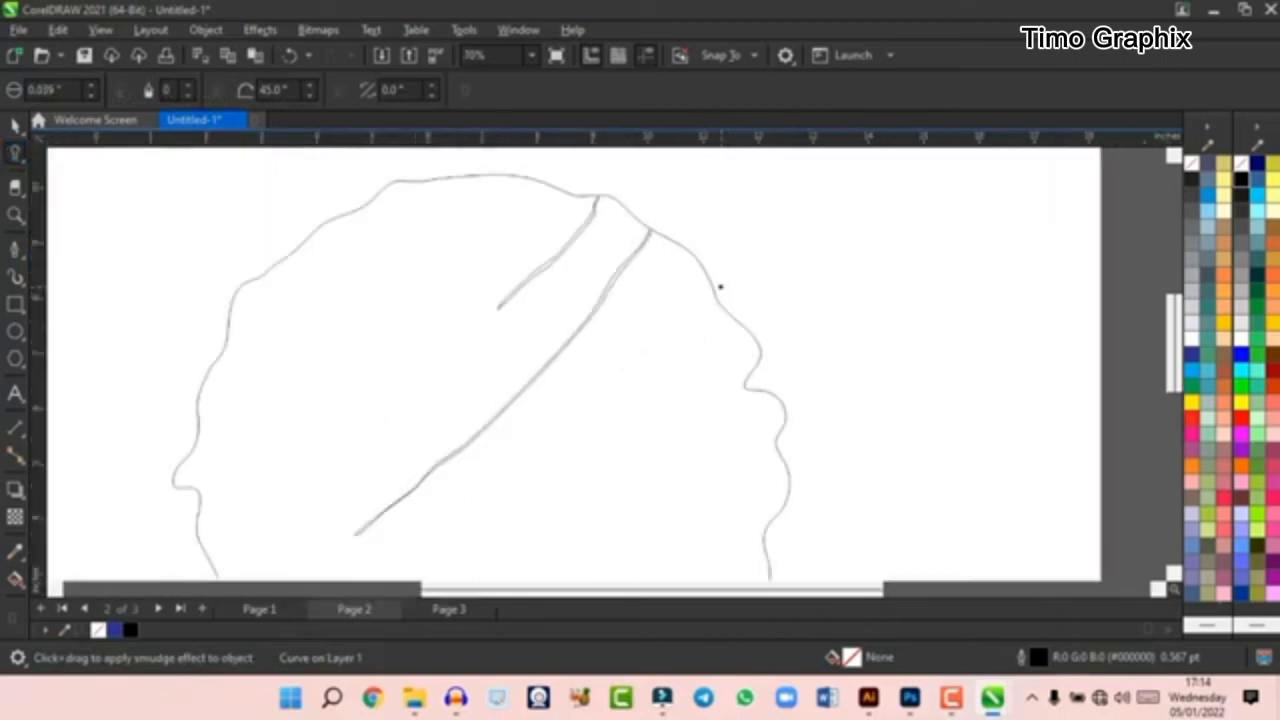
pyautogui.moveTo(670, 240); pyautogui.dragTo(555, 435)
pyautogui.moveTo(742, 290); pyautogui.dragTo(586, 429)
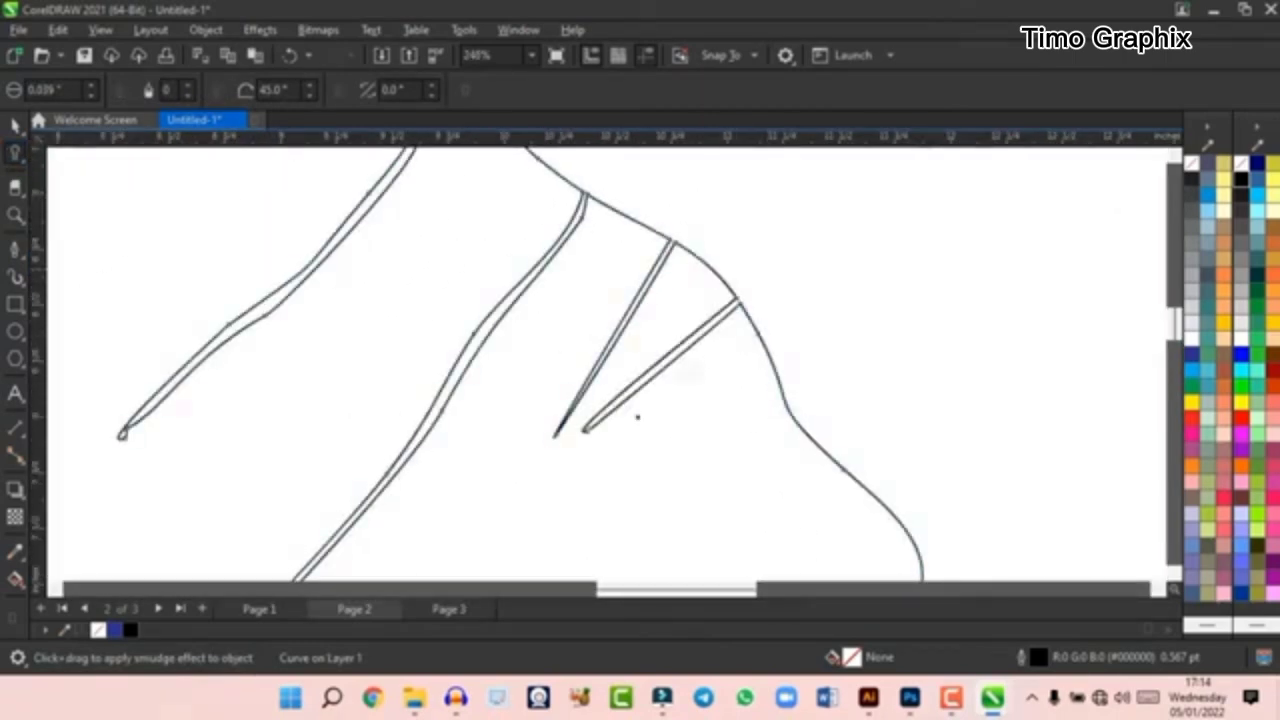
pyautogui.moveTo(751, 351)
pyautogui.mouseDown()
pyautogui.moveTo(836, 323)
pyautogui.moveTo(759, 394)
pyautogui.moveTo(792, 420)
pyautogui.moveTo(760, 448)
pyautogui.mouseUp()
# - Enlarge the Smudge nib to 2.0 inches and smudge wide bands from the shape's upper edge to the right and left
pyautogui.scroll(-5, 750, 335)
pyautogui.scroll(-3, 659, 341)
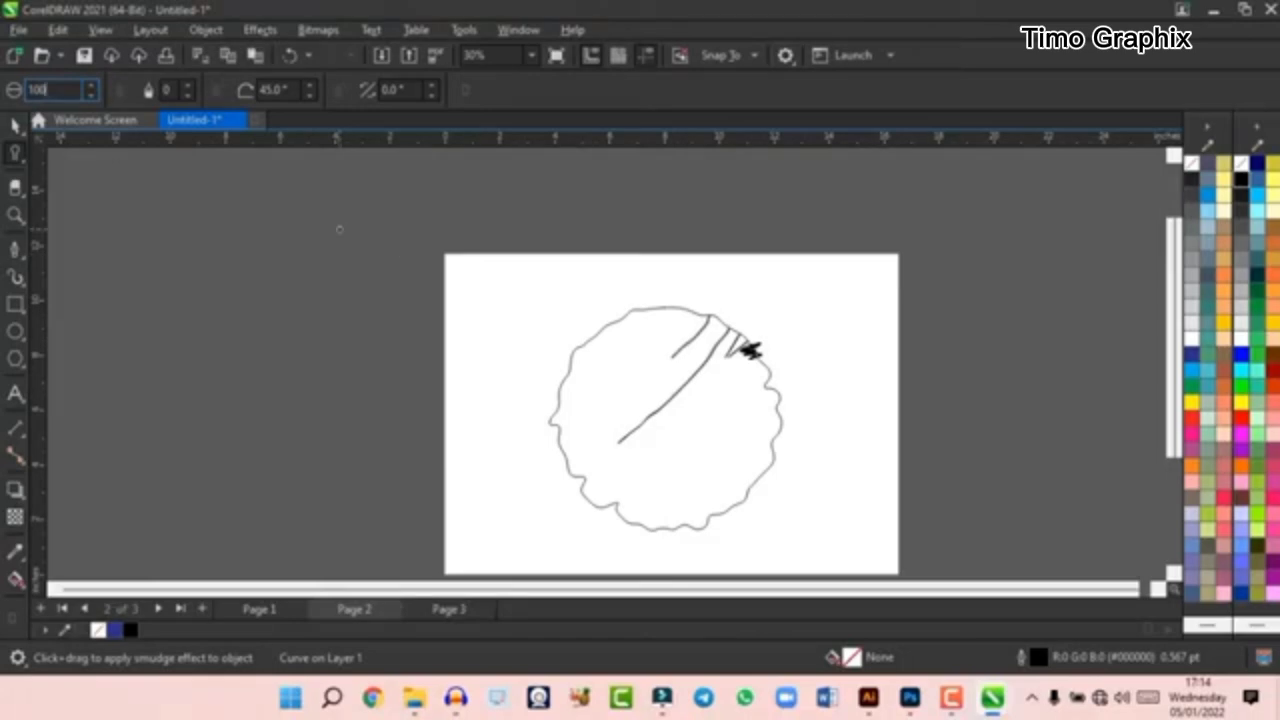
pyautogui.moveTo(696, 309)
pyautogui.mouseDown()
pyautogui.moveTo(603, 320)
pyautogui.moveTo(862, 363)
pyautogui.mouseUp()
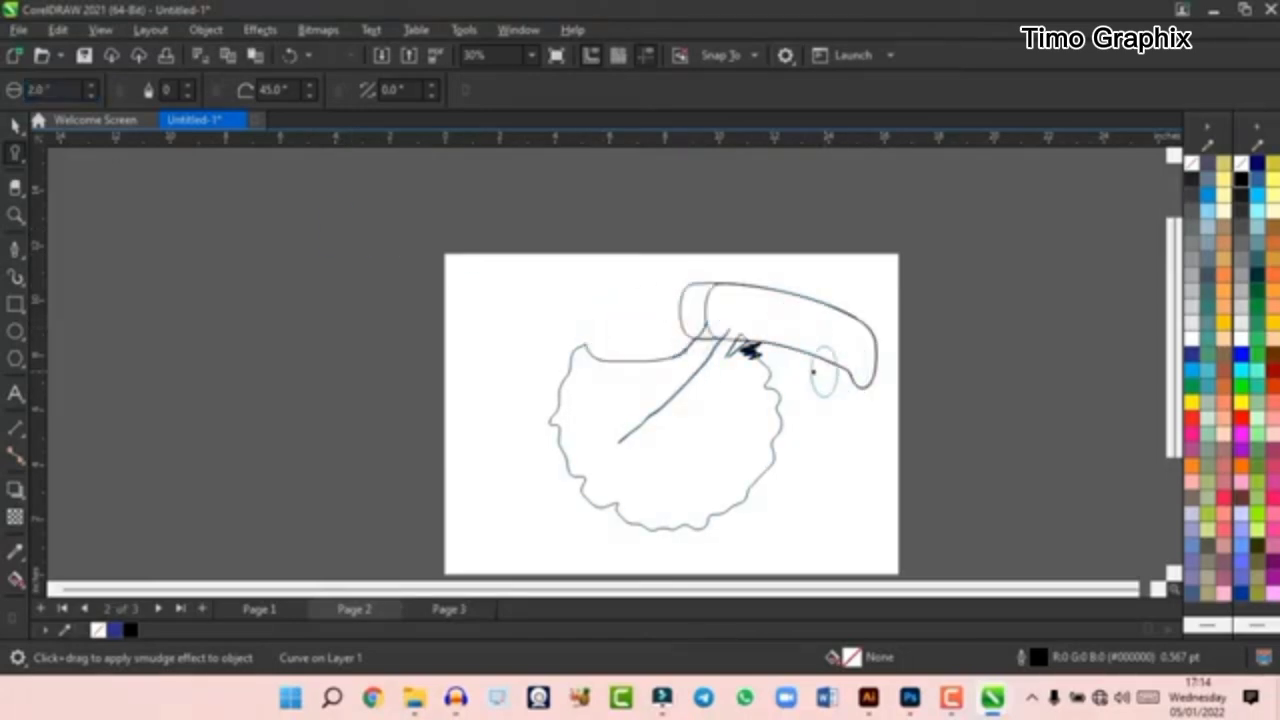
pyautogui.moveTo(774, 371); pyautogui.dragTo(602, 359)
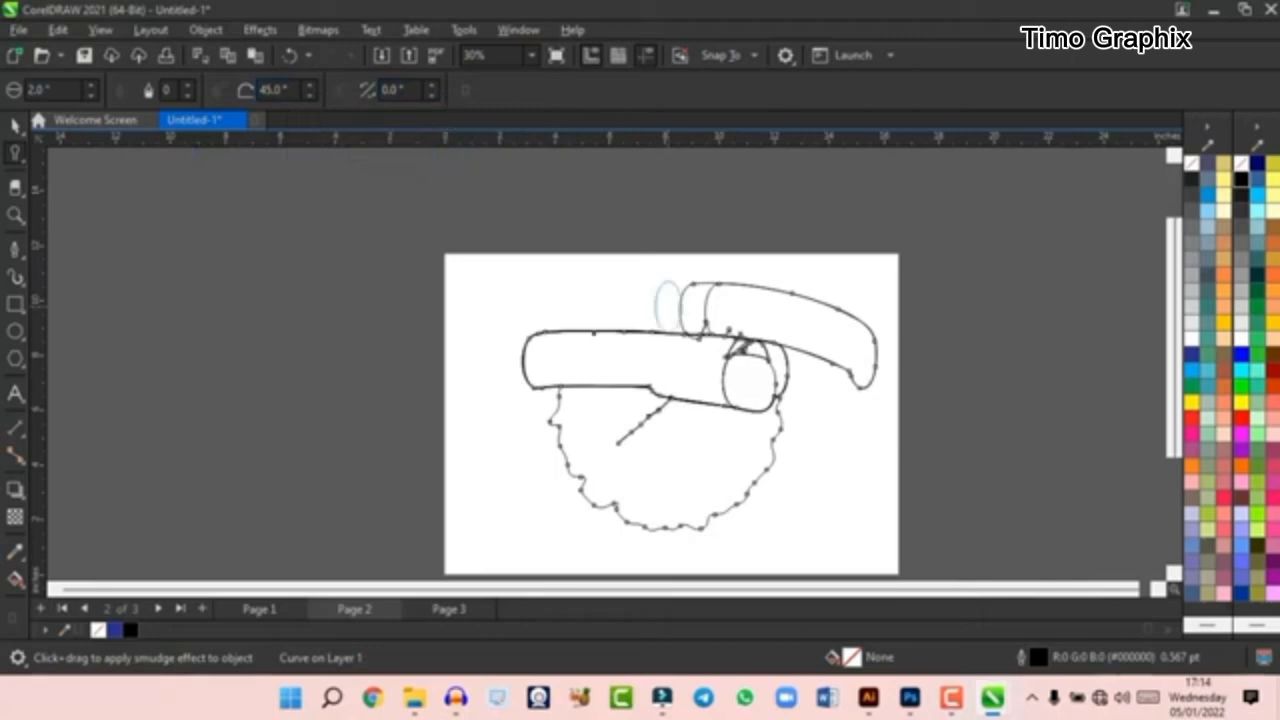
# - Erase a thin slanted stroke from the smudged shape's upper band with the Eraser tool at a 0.014-inch nib
pyautogui.click(18, 190)
pyautogui.click(91, 257)
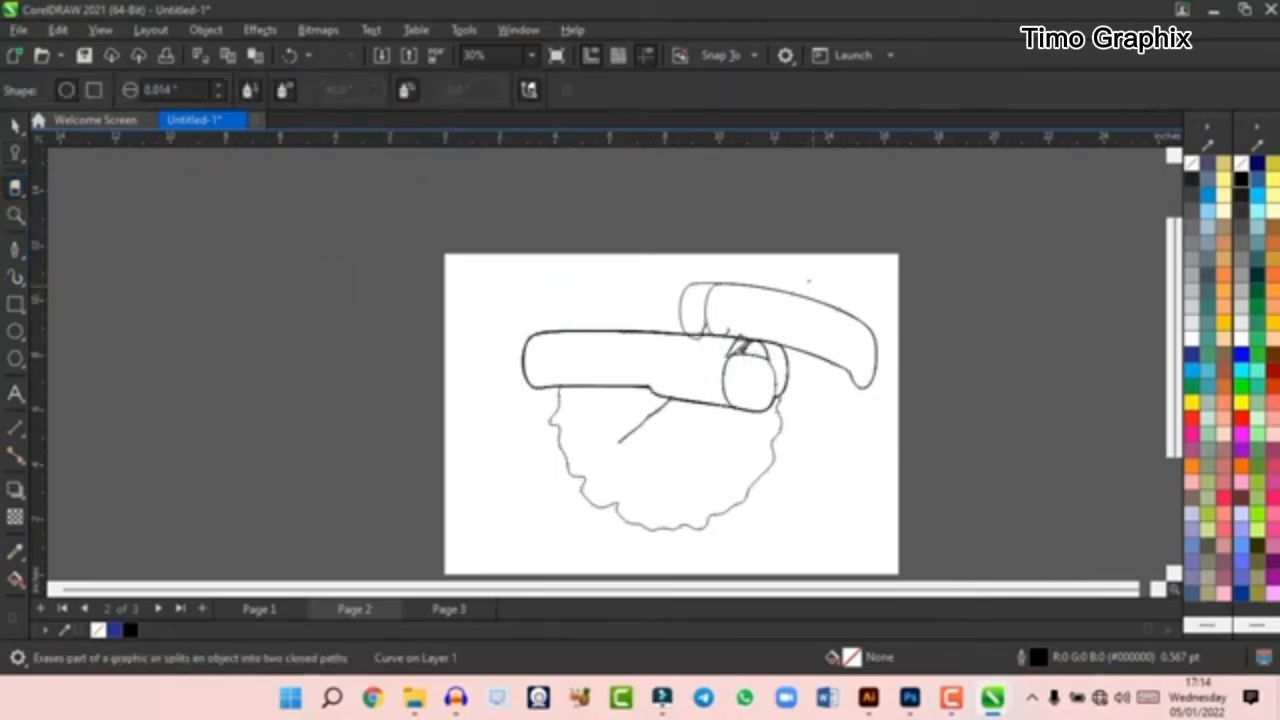
pyautogui.moveTo(686, 314); pyautogui.dragTo(618, 377)
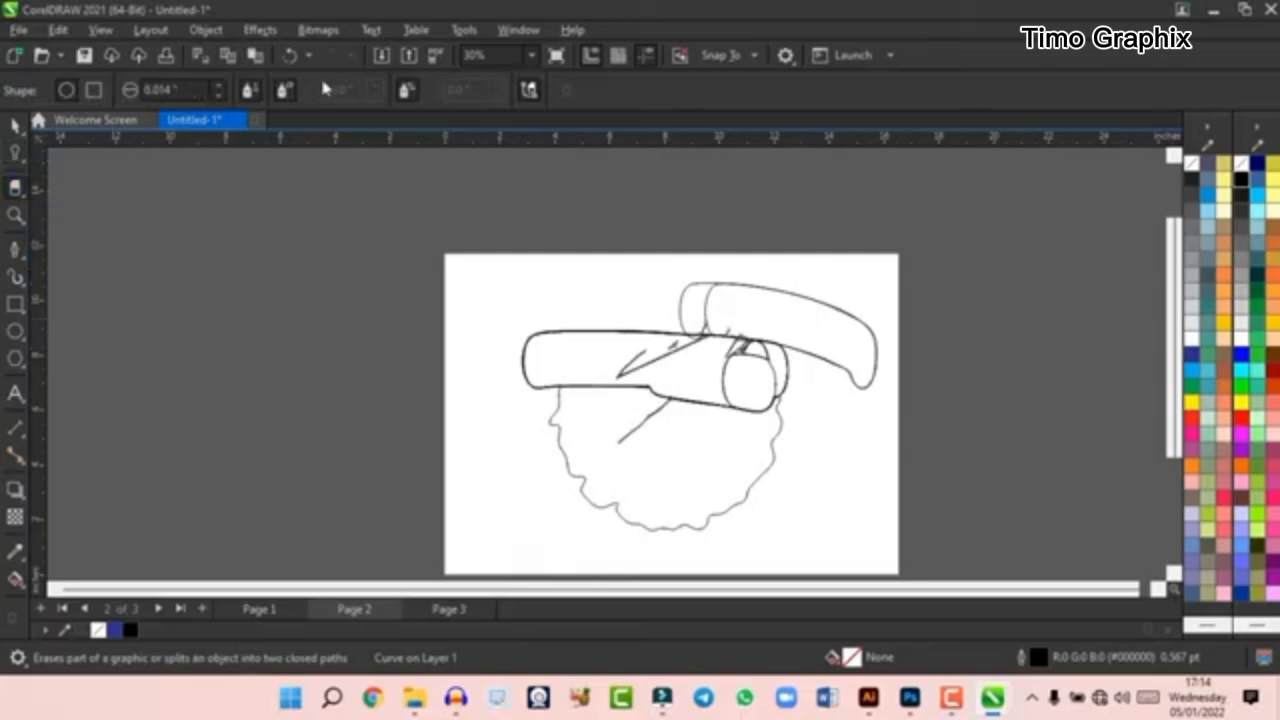
# - Erase most of the smudged shape with the Eraser nib enlarged to 2.194 inches, and delete the remaining pieces
pyautogui.click(185, 90)
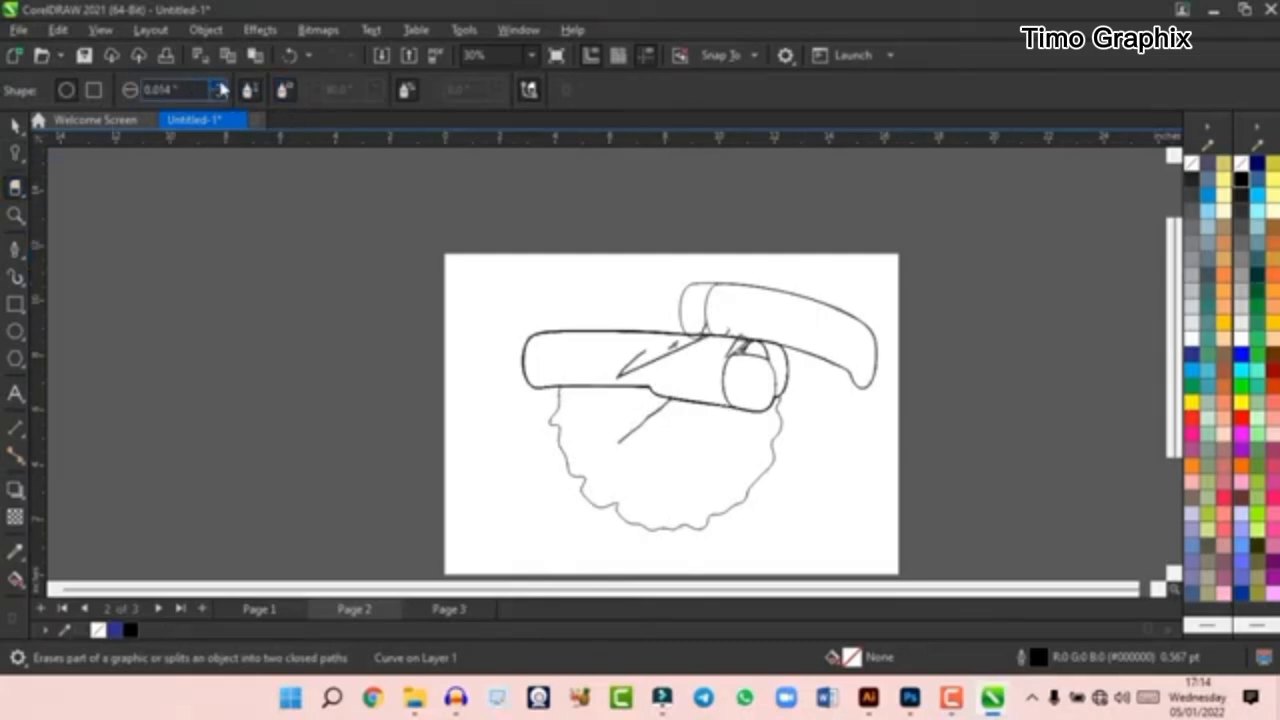
pyautogui.moveTo(261, 713); pyautogui.dragTo(362, 645)
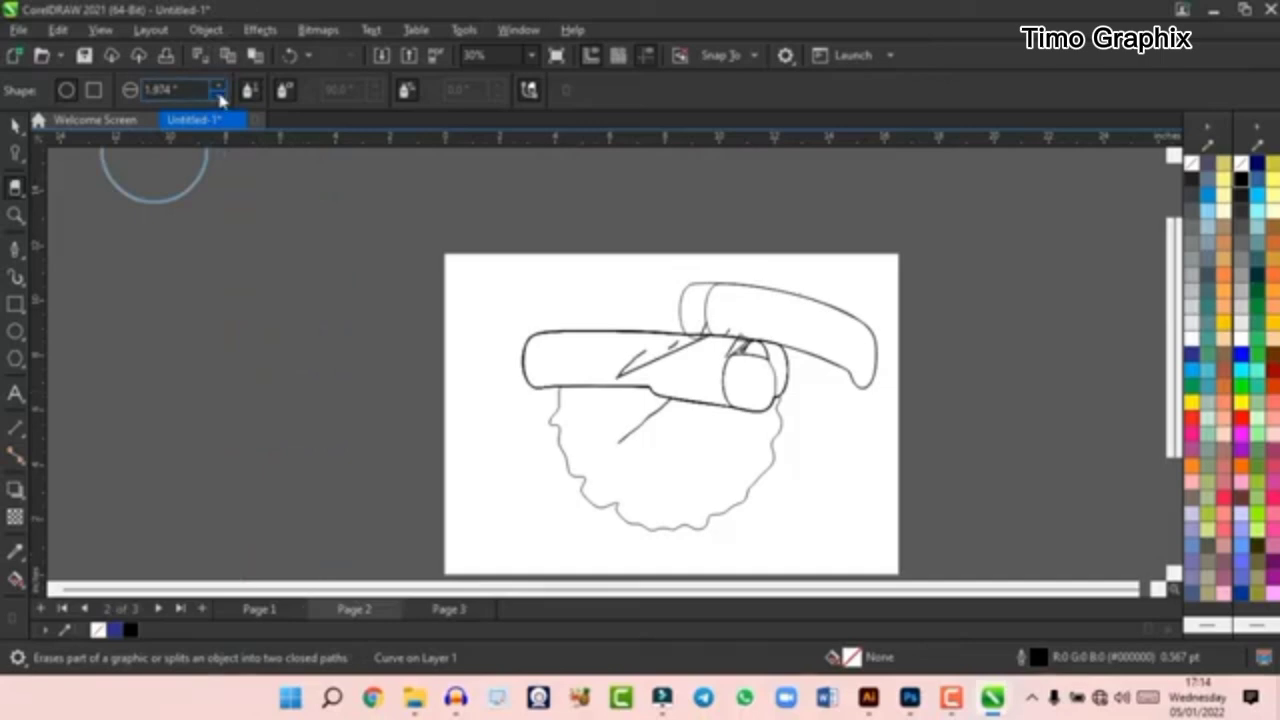
pyautogui.moveTo(749, 437)
pyautogui.mouseDown()
pyautogui.moveTo(595, 412)
pyautogui.moveTo(813, 315)
pyautogui.moveTo(553, 332)
pyautogui.moveTo(644, 330)
pyautogui.mouseUp()
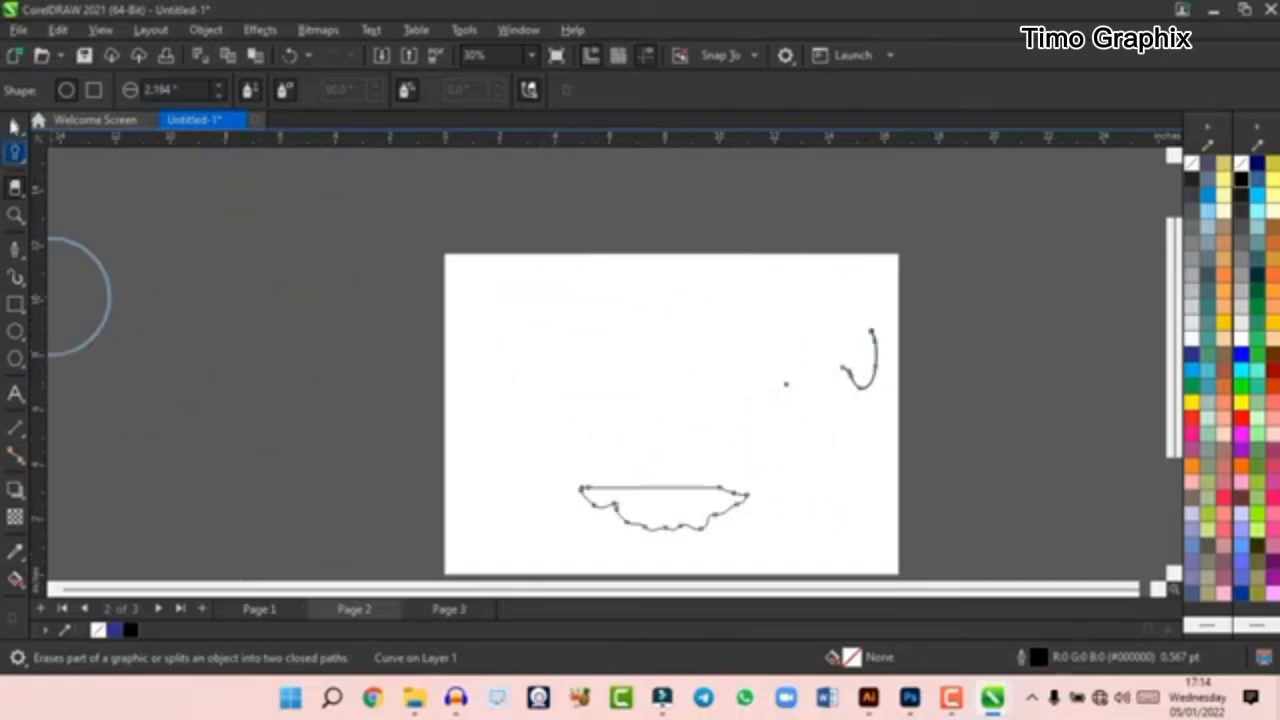
pyautogui.press('space')
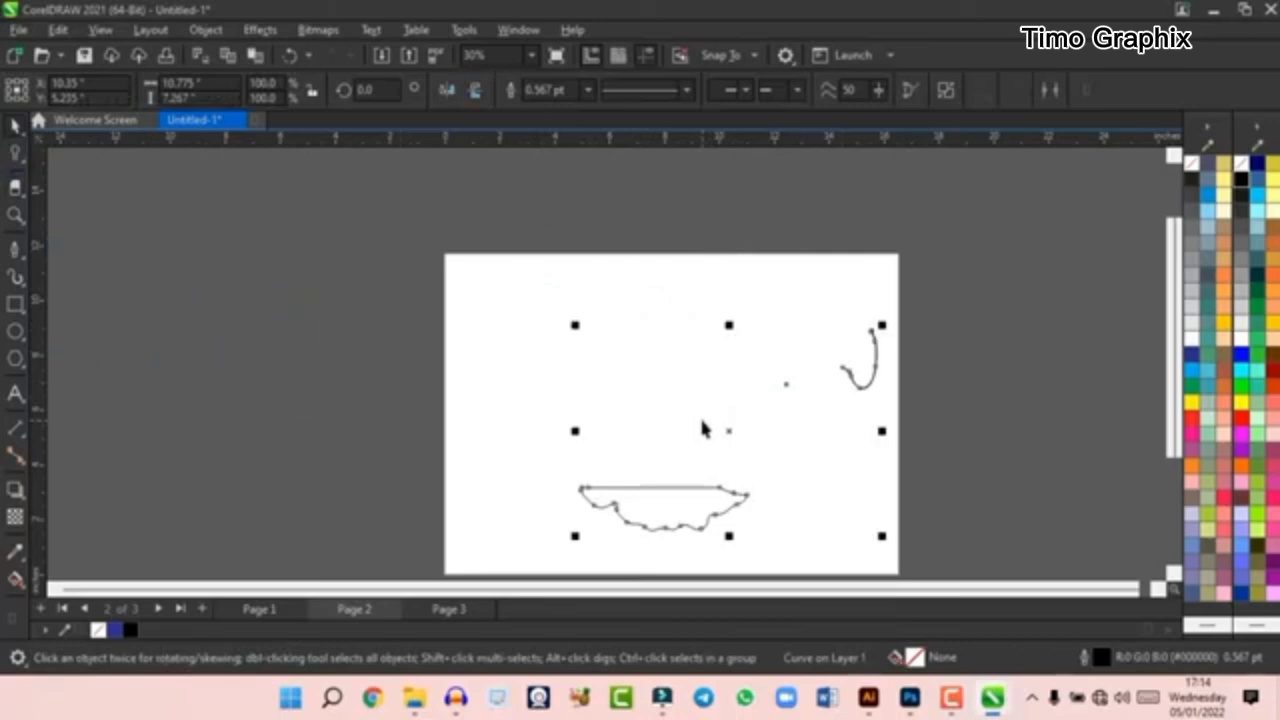
pyautogui.press('Delete')
# - Draw two crossing black brush strokes on page 2 with the Artistic Media tool, using a 0.3937-inch stroke width
pyautogui.click(14, 196)
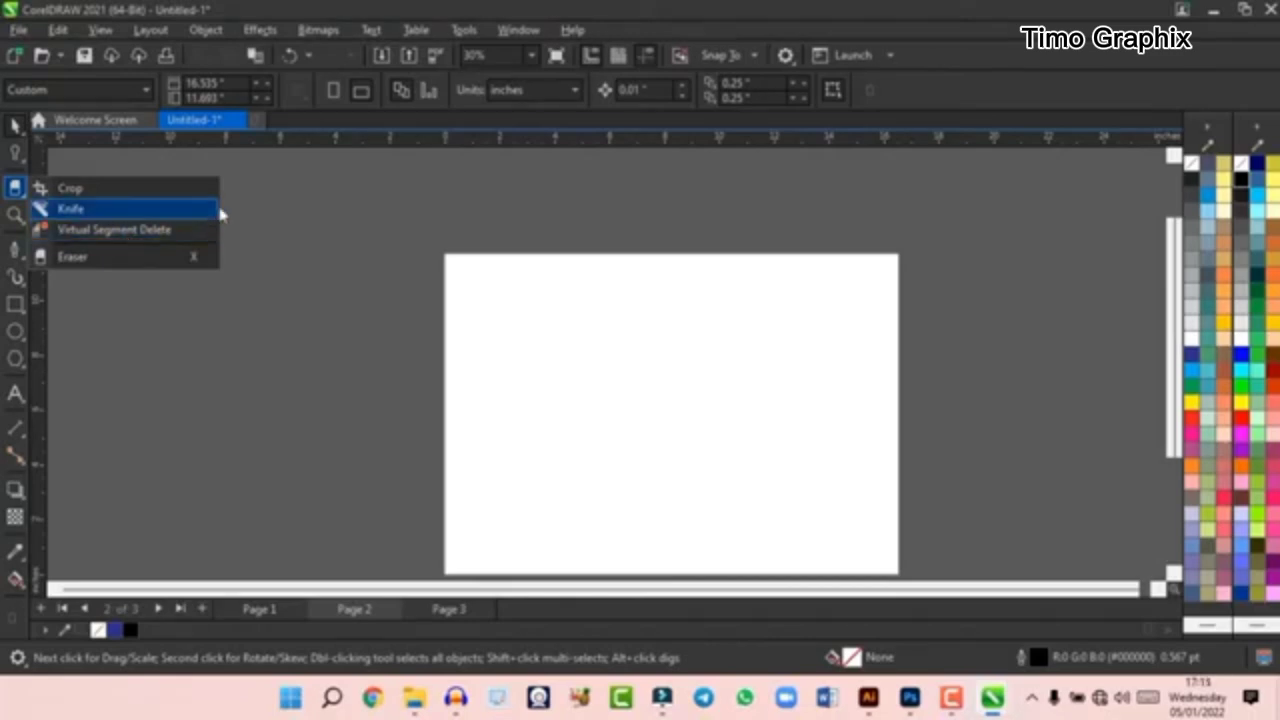
pyautogui.moveTo(10, 262)
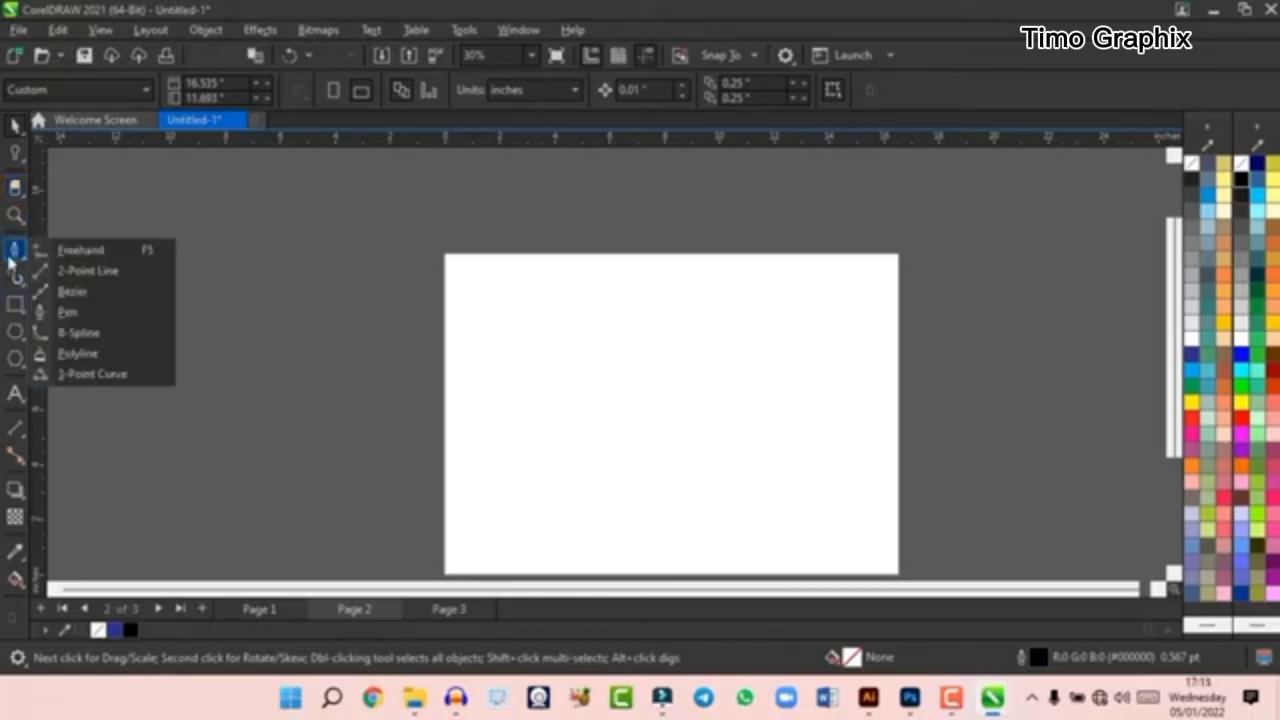
pyautogui.moveTo(24, 290)
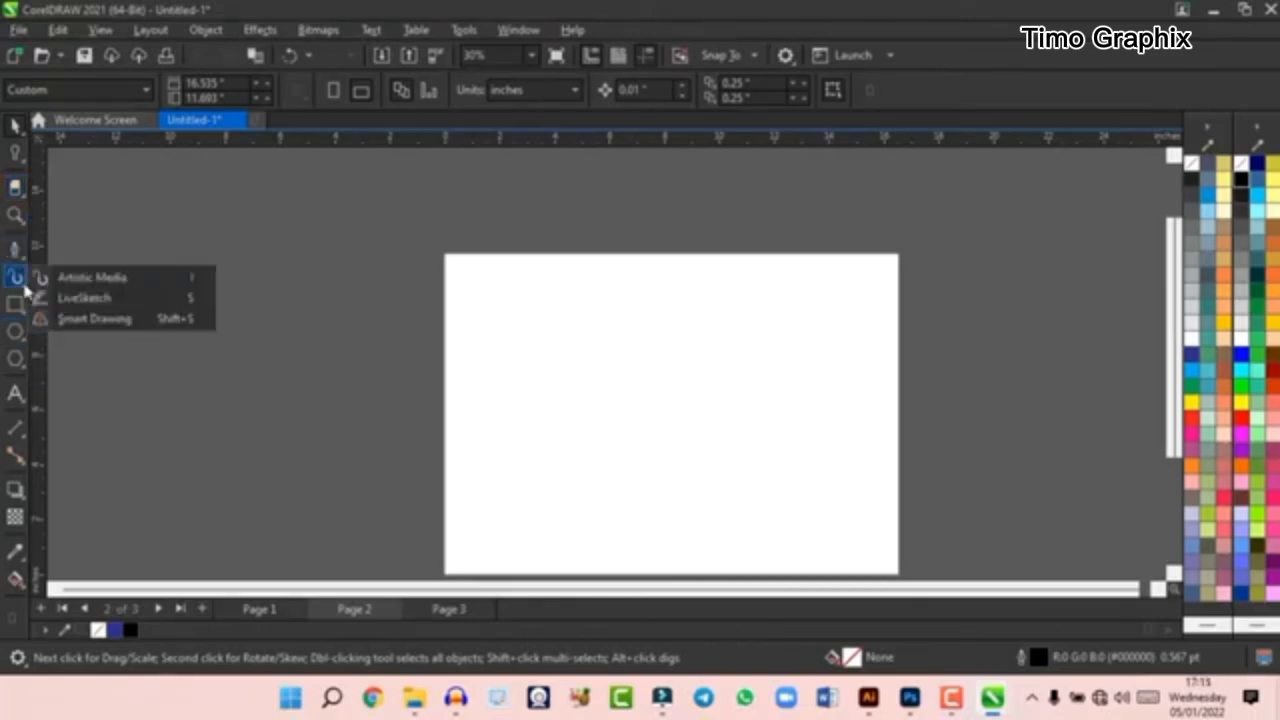
pyautogui.click(78, 277)
pyautogui.moveTo(563, 362); pyautogui.dragTo(742, 474)
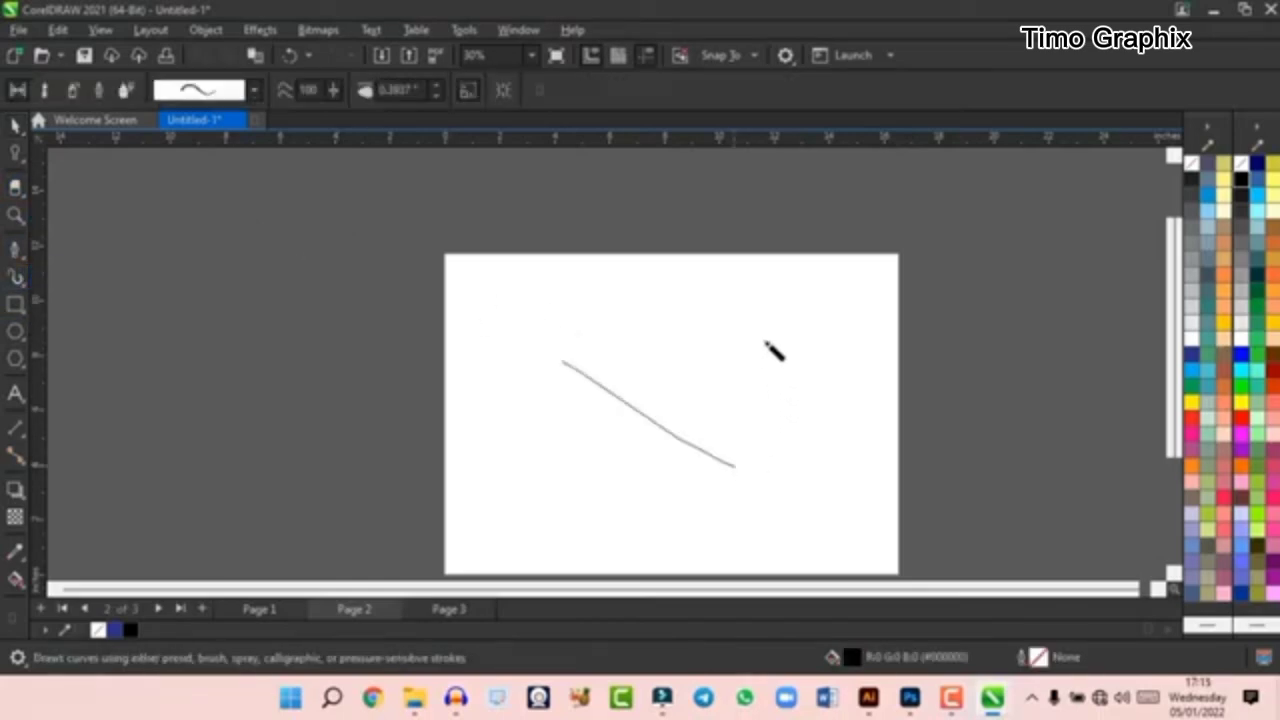
pyautogui.moveTo(720, 330); pyautogui.dragTo(580, 448)
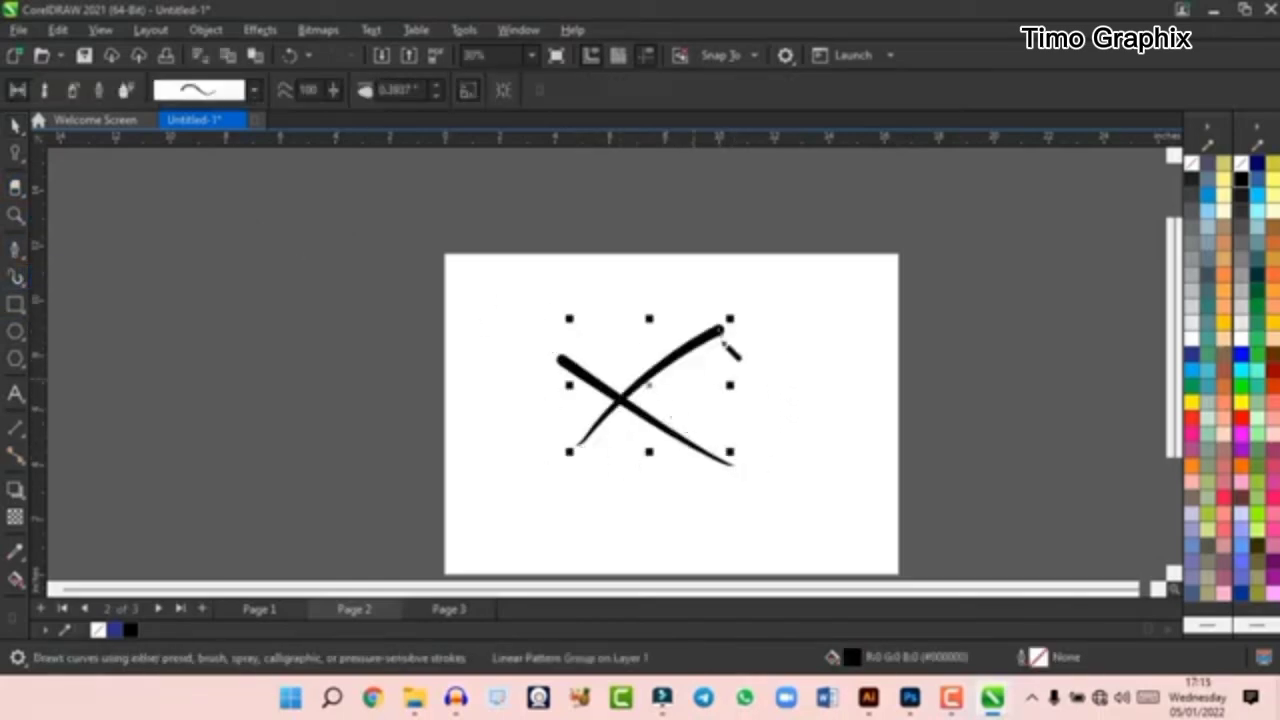
# - Apply a more sharply tapered preset to the selected stroke and draw a third diagonal stroke with it
pyautogui.click(255, 91)
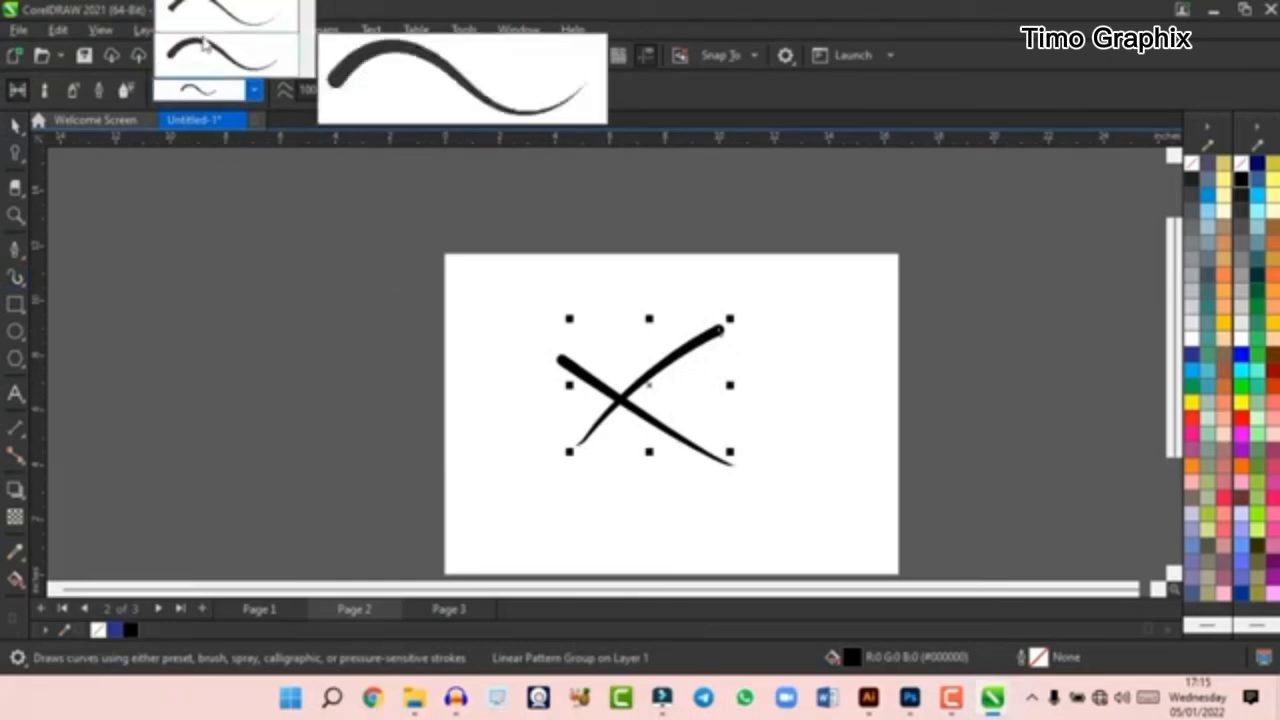
pyautogui.moveTo(184, 64)
pyautogui.click(225, 30)
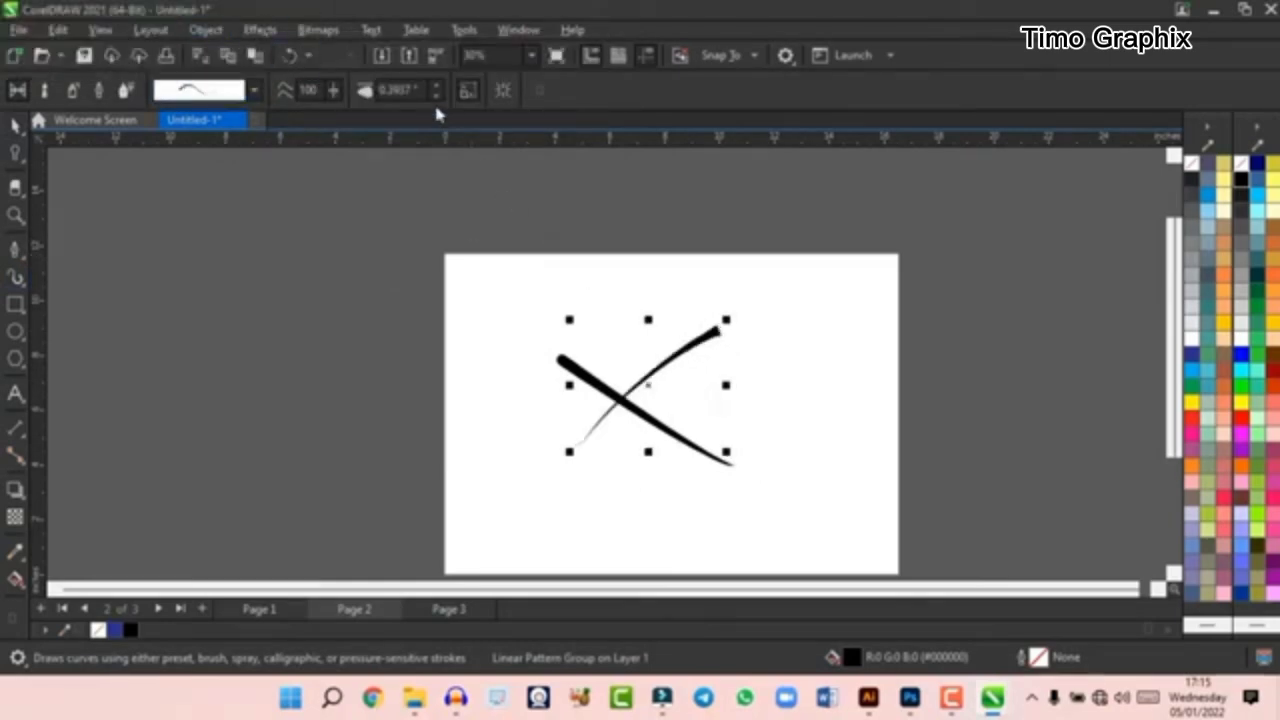
pyautogui.moveTo(527, 330); pyautogui.dragTo(652, 458)
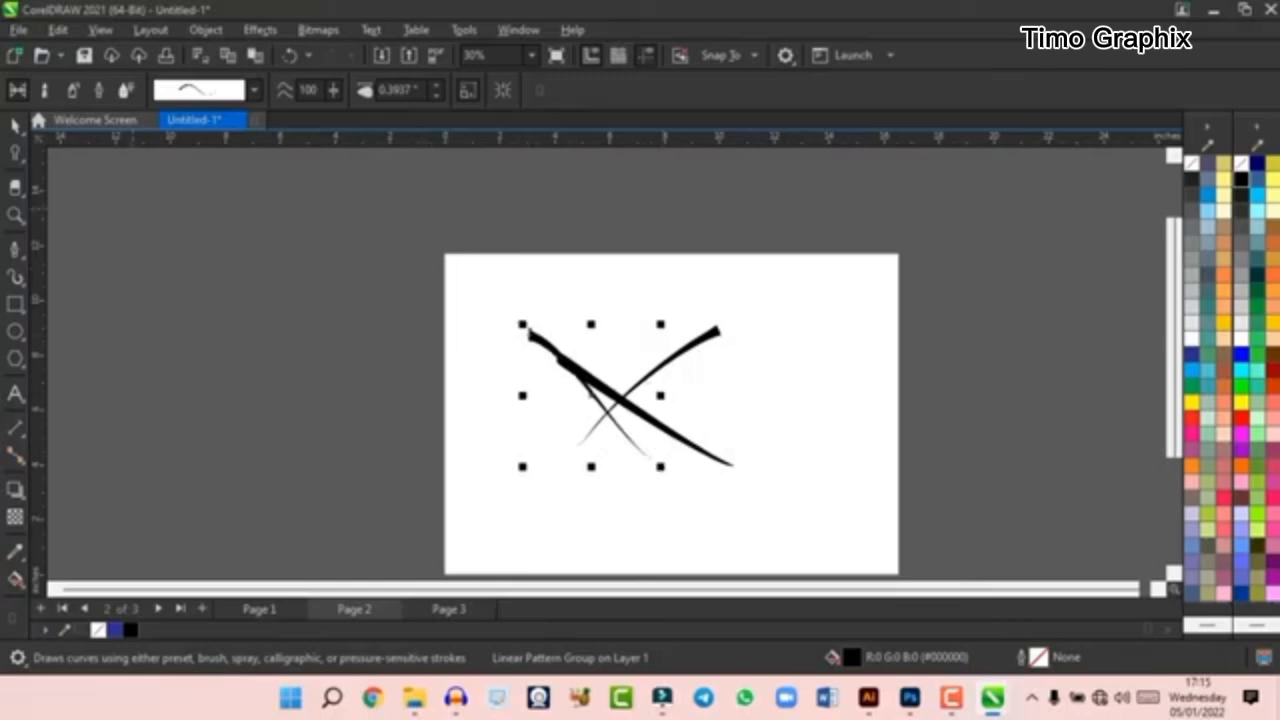
# - Select all three artistic media strokes on page 2 and delete them
pyautogui.click(16, 121)
pyautogui.moveTo(486, 280); pyautogui.dragTo(920, 586)
pyautogui.press('Delete')
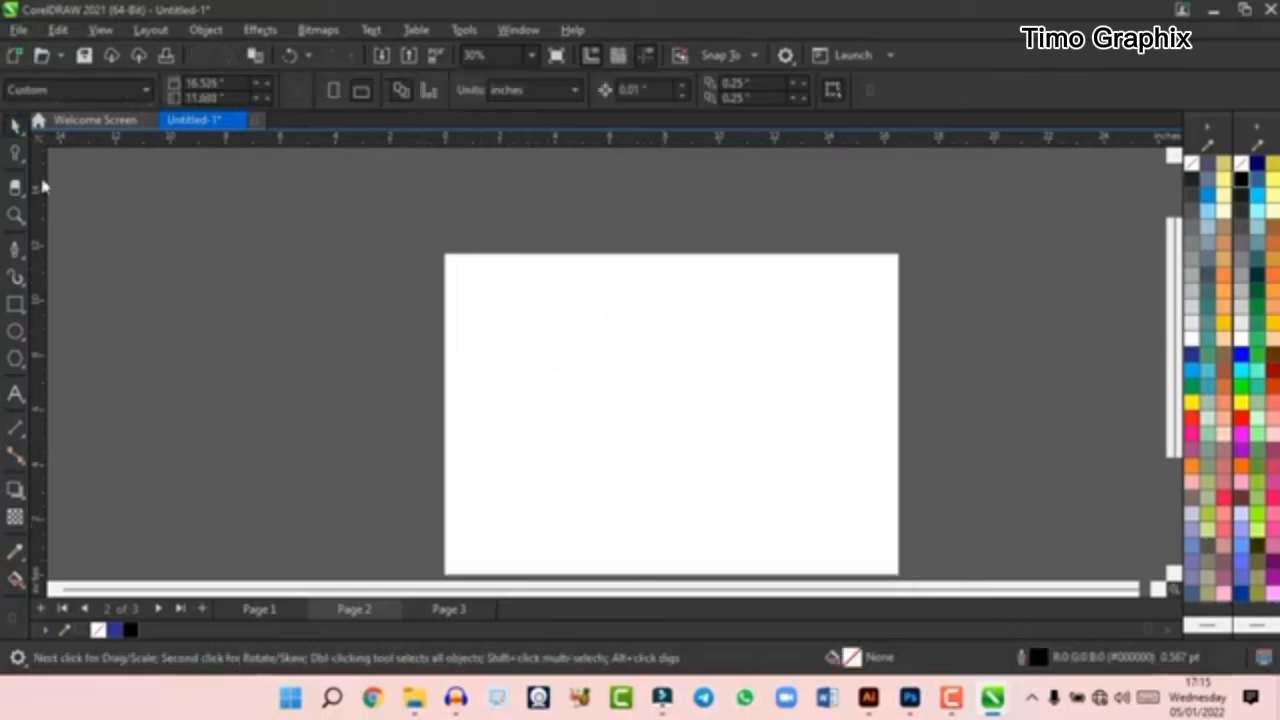
# - Draw a large rectangle on page 2 with two small rectangles side by side inside it, and delete all three
pyautogui.click(14, 306)
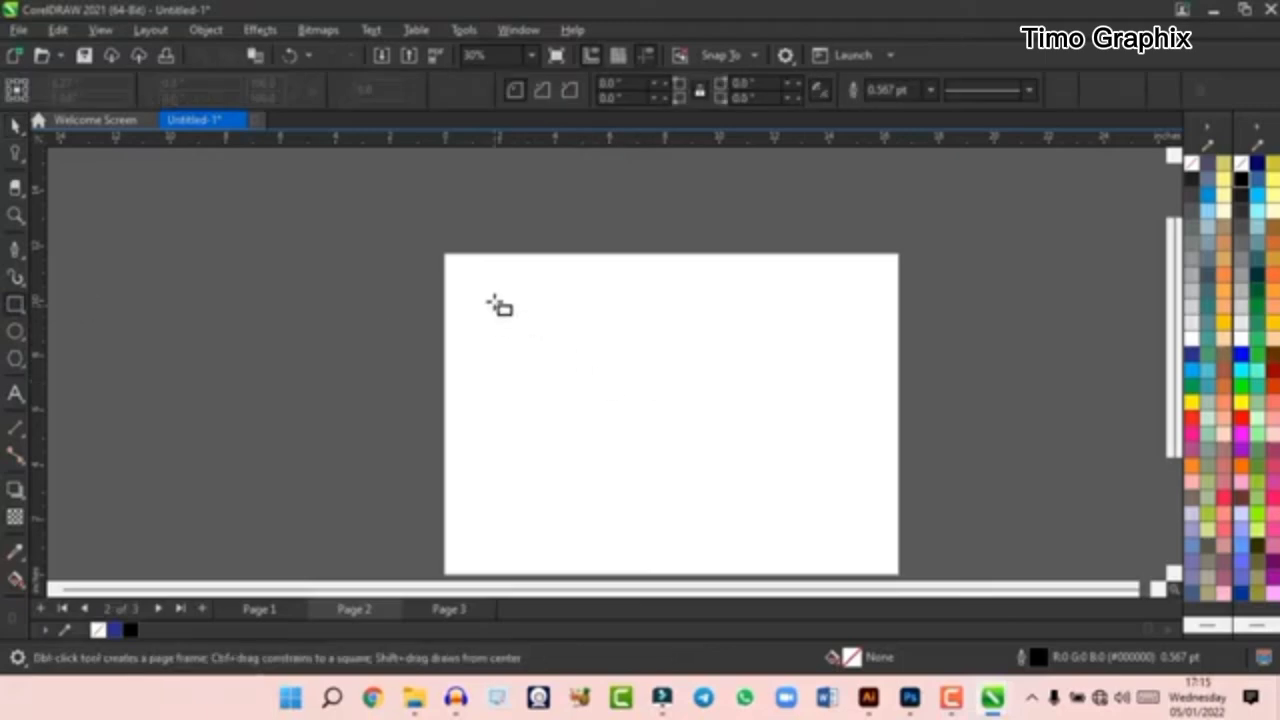
pyautogui.moveTo(487, 292)
pyautogui.mouseDown()
pyautogui.moveTo(673, 451)
pyautogui.moveTo(838, 526)
pyautogui.mouseUp()
pyautogui.moveTo(548, 340)
pyautogui.mouseDown()
pyautogui.moveTo(651, 429)
pyautogui.moveTo(626, 415)
pyautogui.mouseUp()
pyautogui.moveTo(631, 334); pyautogui.dragTo(706, 418)
pyautogui.click(14, 122)
pyautogui.moveTo(262, 234); pyautogui.dragTo(997, 566)
pyautogui.press('Delete')
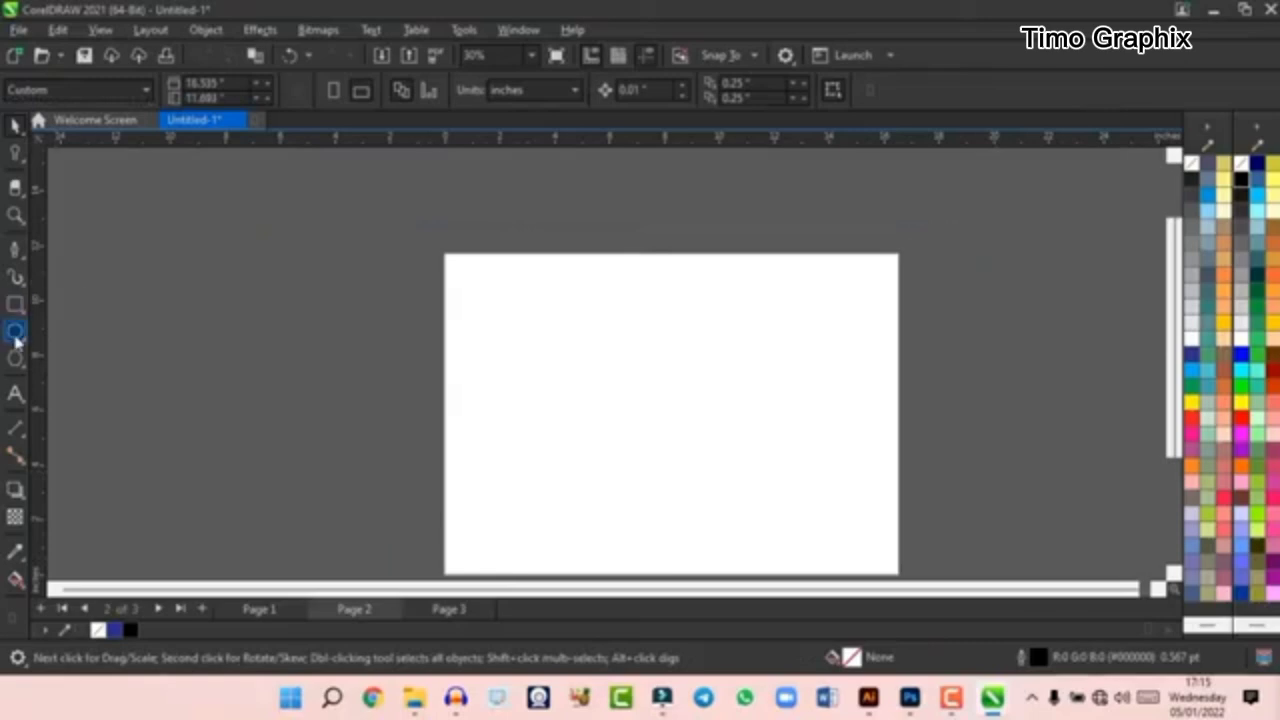
# - Draw an ellipse about 12 by 11.1 inches over the page's upper-left corner and a 3-point circle about 11.4 inches across over its right edge
pyautogui.click(15, 333)
pyautogui.moveTo(510, 305); pyautogui.dragTo(682, 463)
pyautogui.click(22, 340)
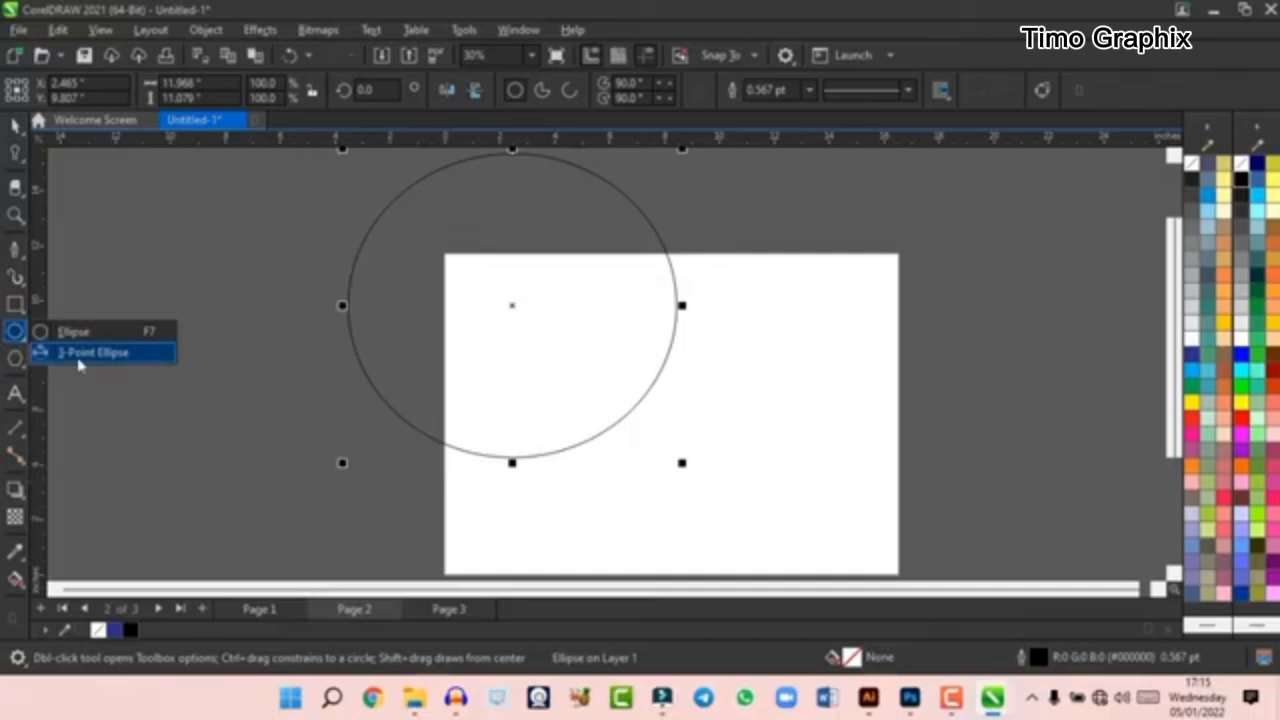
pyautogui.click(79, 360)
pyautogui.moveTo(758, 322); pyautogui.dragTo(992, 400)
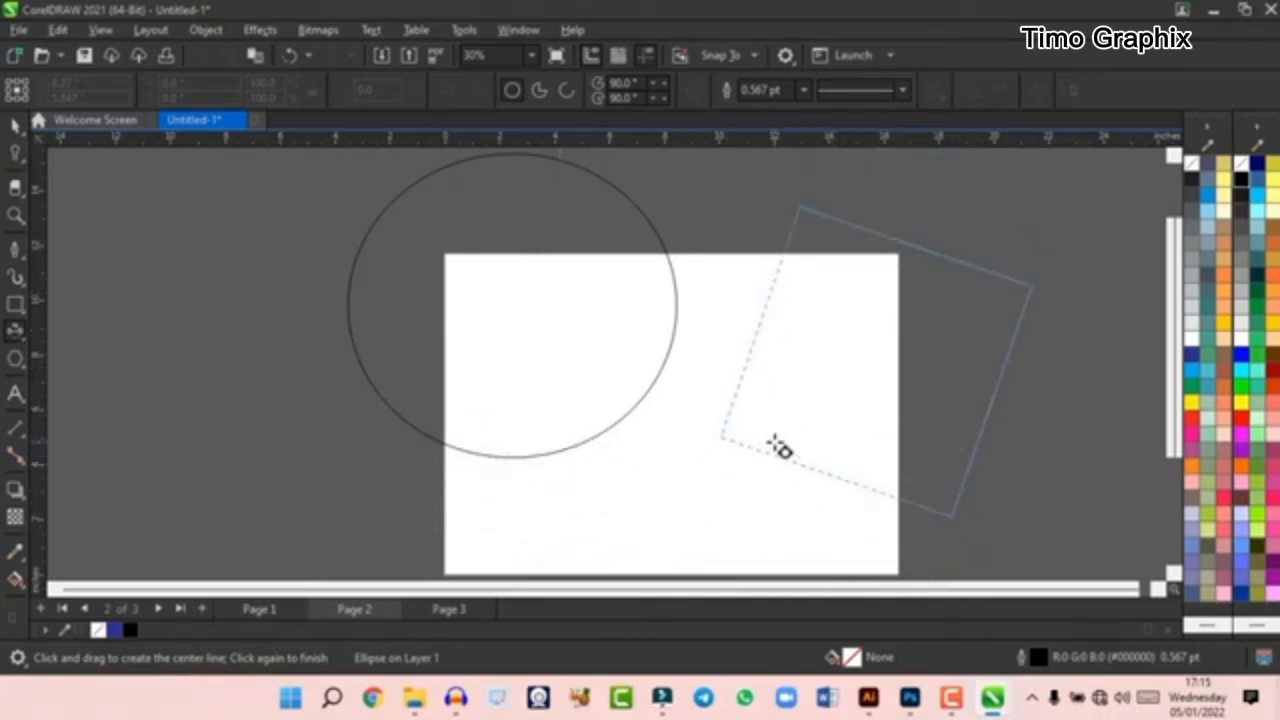
pyautogui.click(760, 490)
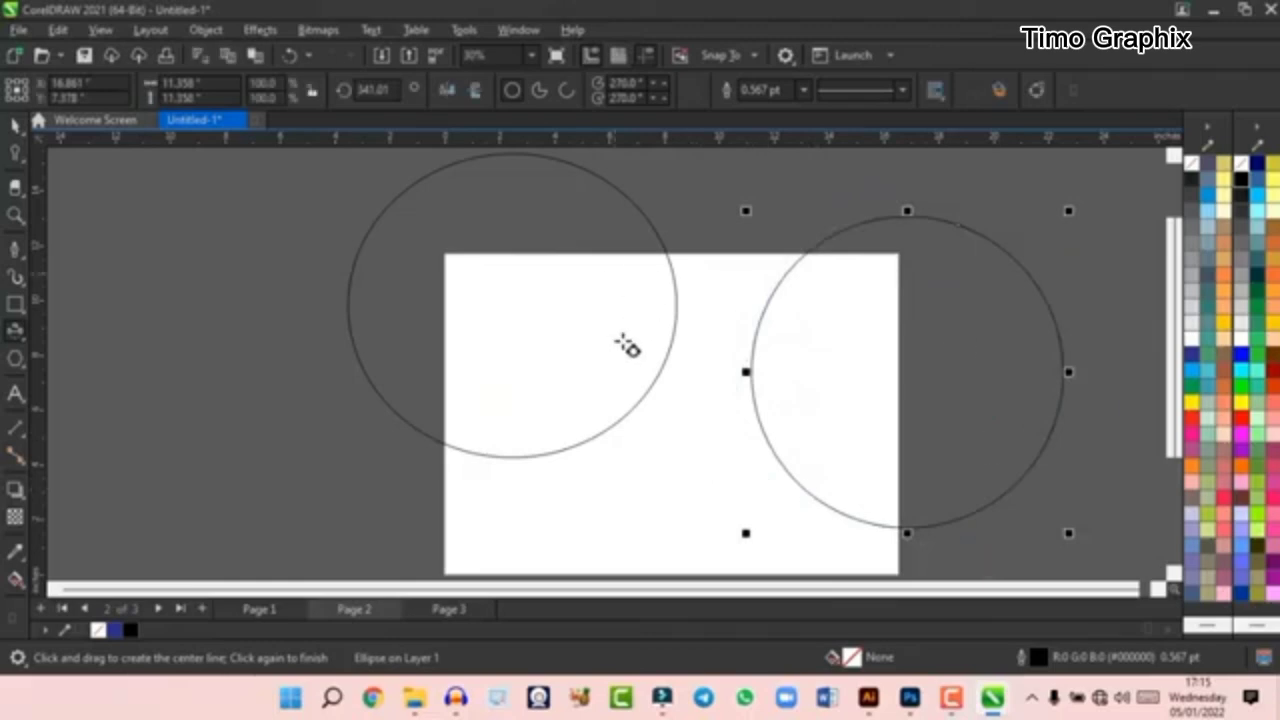
# - Select both ellipses overlapping page 2 and delete them
pyautogui.scroll(-2, 627, 345)
pyautogui.click(16, 123)
pyautogui.moveTo(414, 214); pyautogui.dragTo(930, 495)
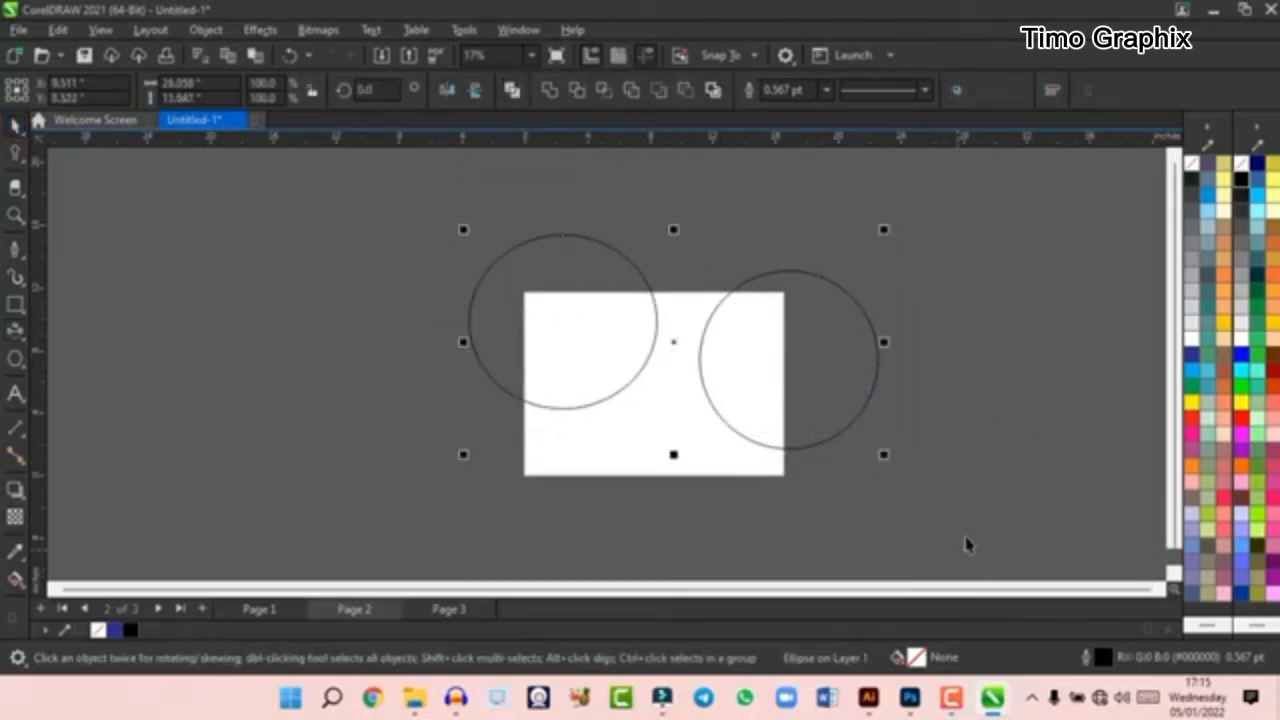
pyautogui.press('Delete')
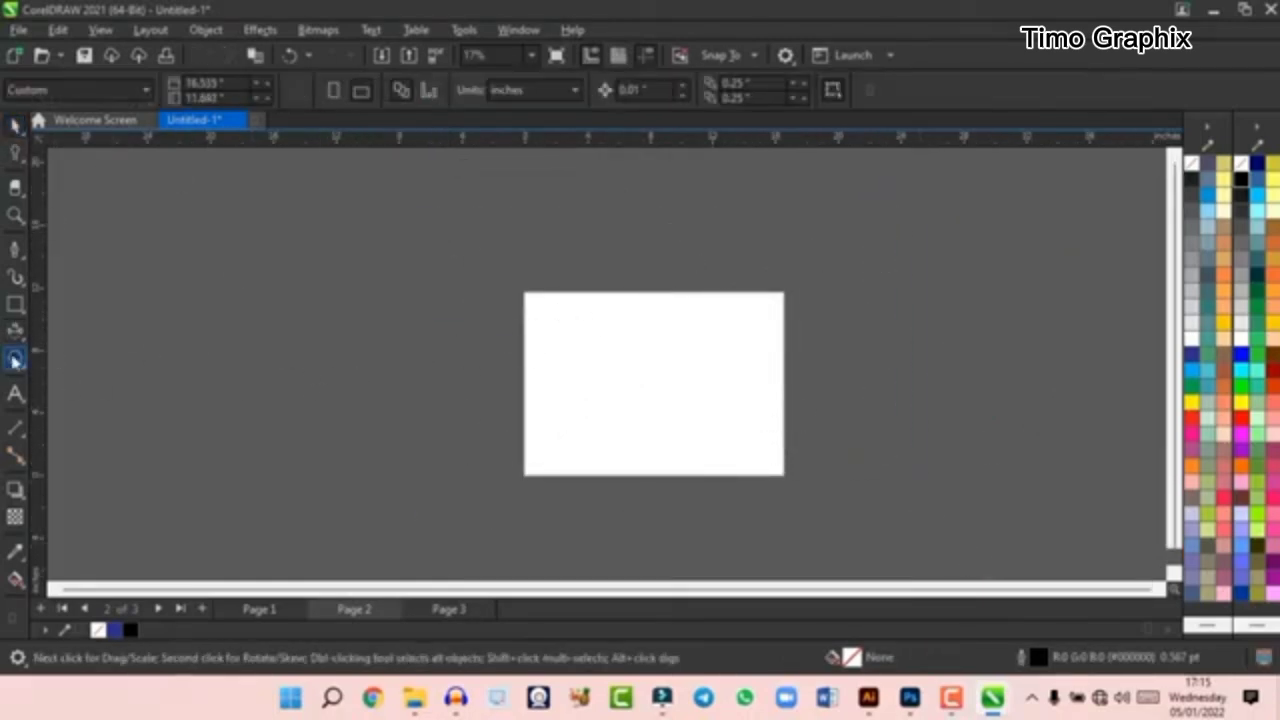
pyautogui.click(17, 342)
pyautogui.click(62, 333)
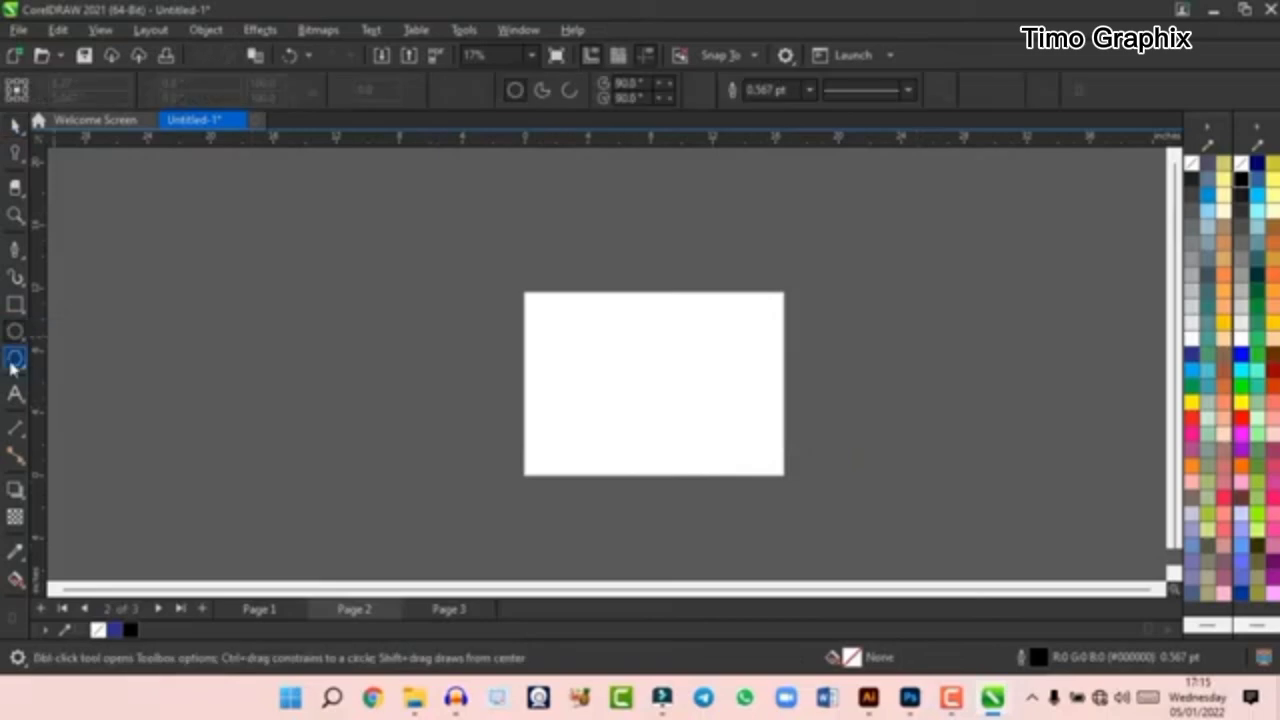
pyautogui.click(14, 362)
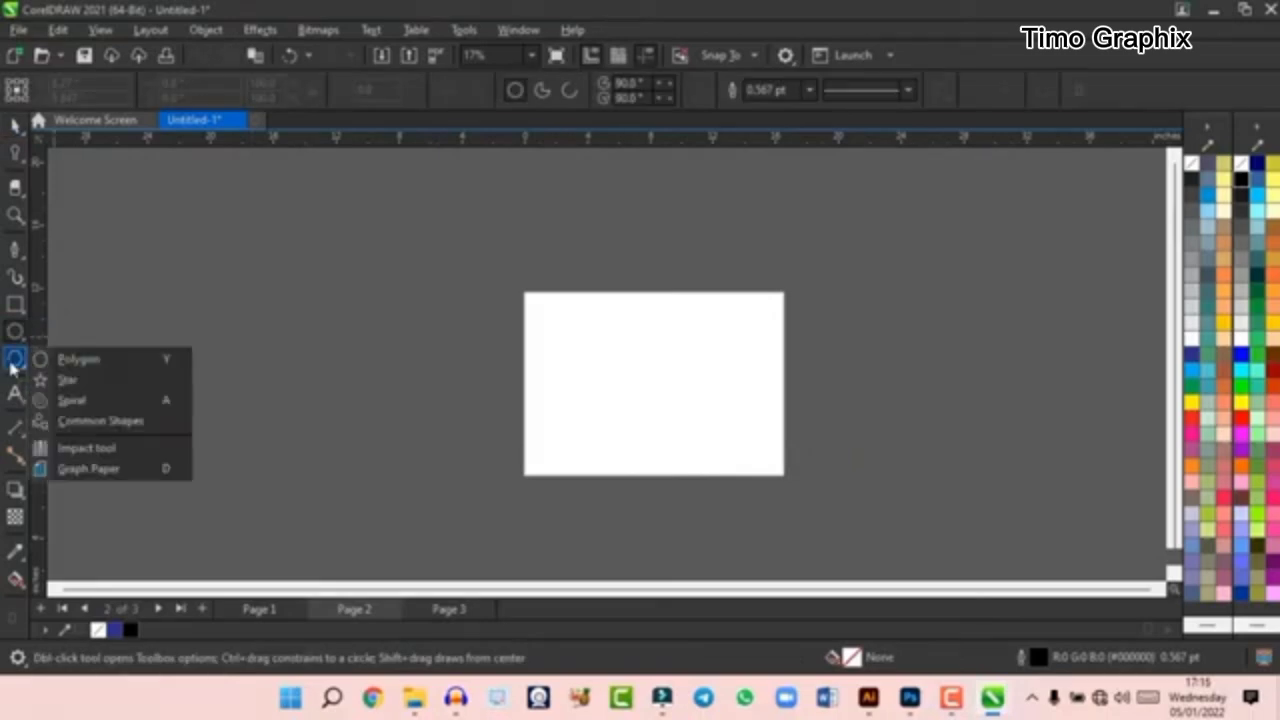
pyautogui.click(28, 388)
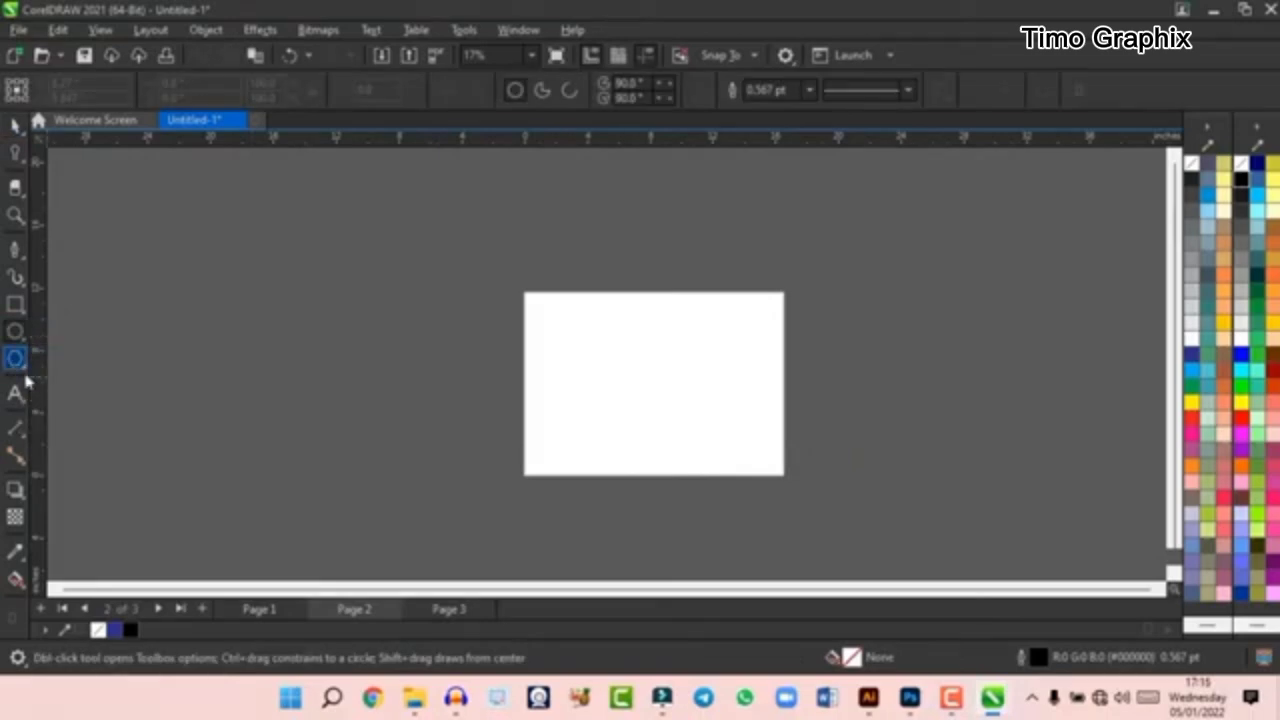
# - Draw a narrow common shape about 0.6 by 9.6 inches across the top edge of page 2, and delete it
pyautogui.click(16, 364)
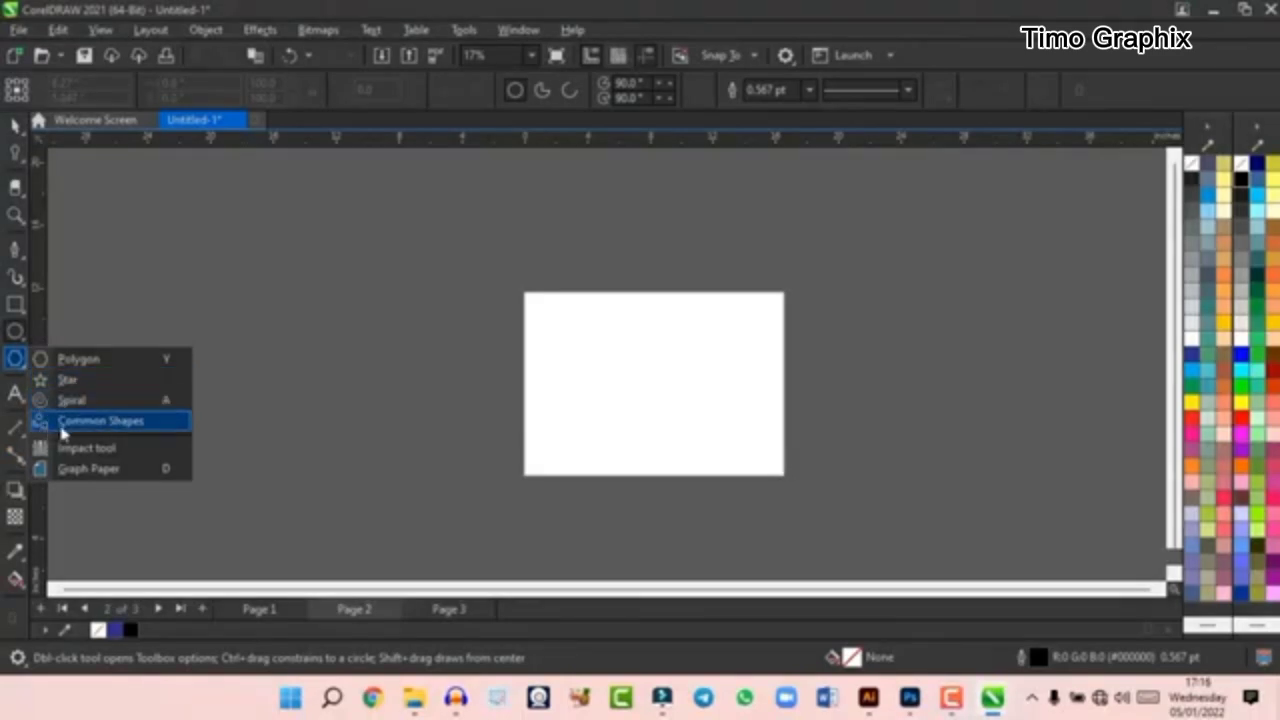
pyautogui.click(100, 421)
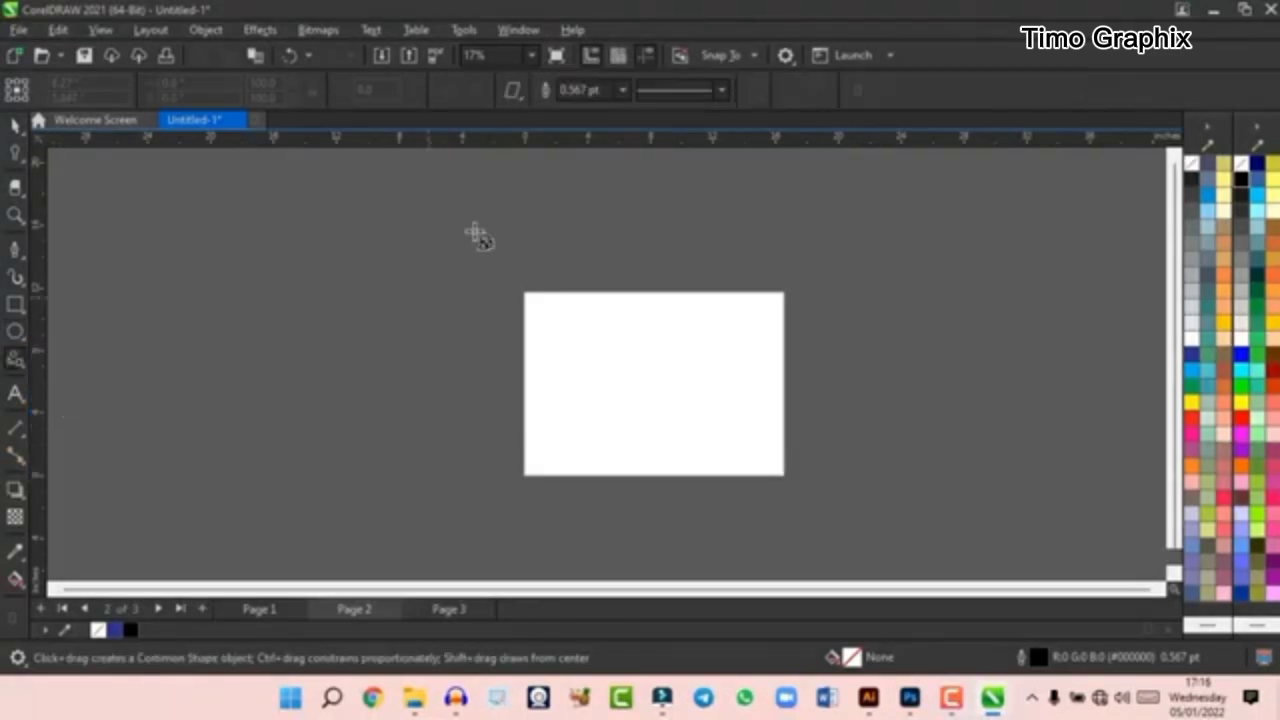
pyautogui.click(518, 99)
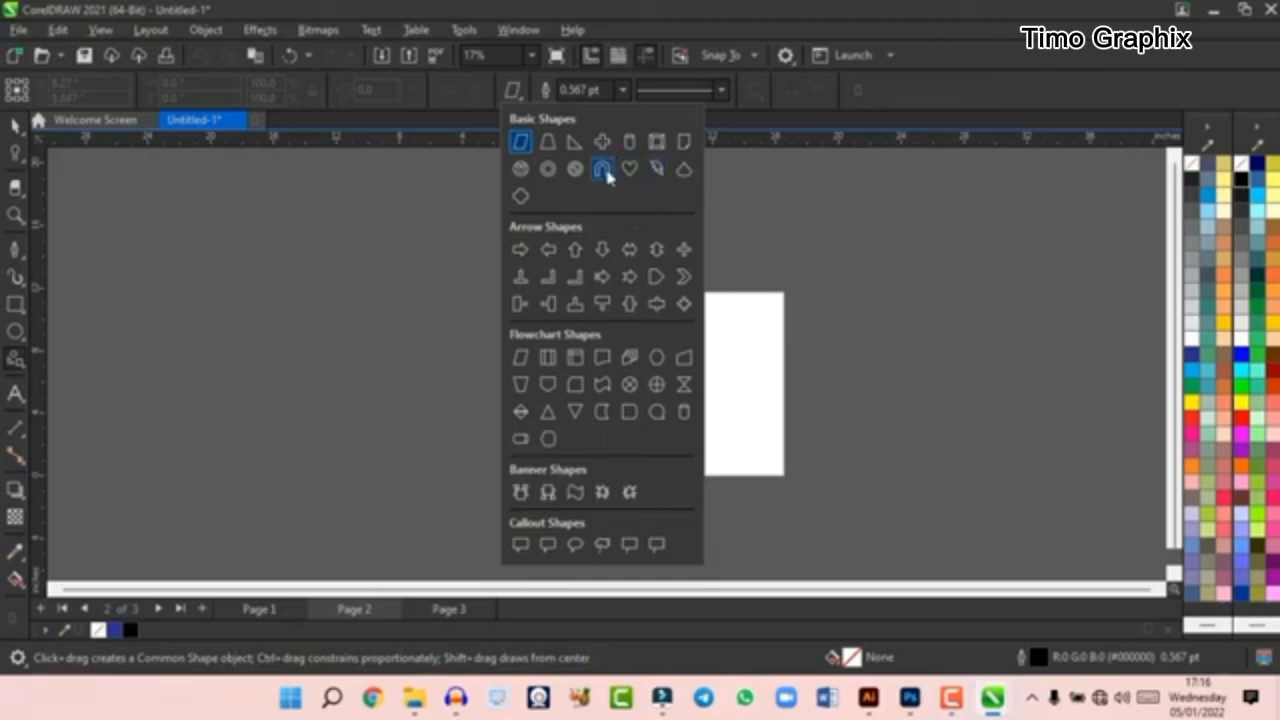
pyautogui.click(683, 170)
pyautogui.moveTo(582, 296)
pyautogui.mouseDown()
pyautogui.moveTo(689, 452)
pyautogui.moveTo(600, 383)
pyautogui.moveTo(651, 414)
pyautogui.moveTo(603, 383)
pyautogui.moveTo(560, 293)
pyautogui.mouseUp()
pyautogui.scroll(1, 586, 243)
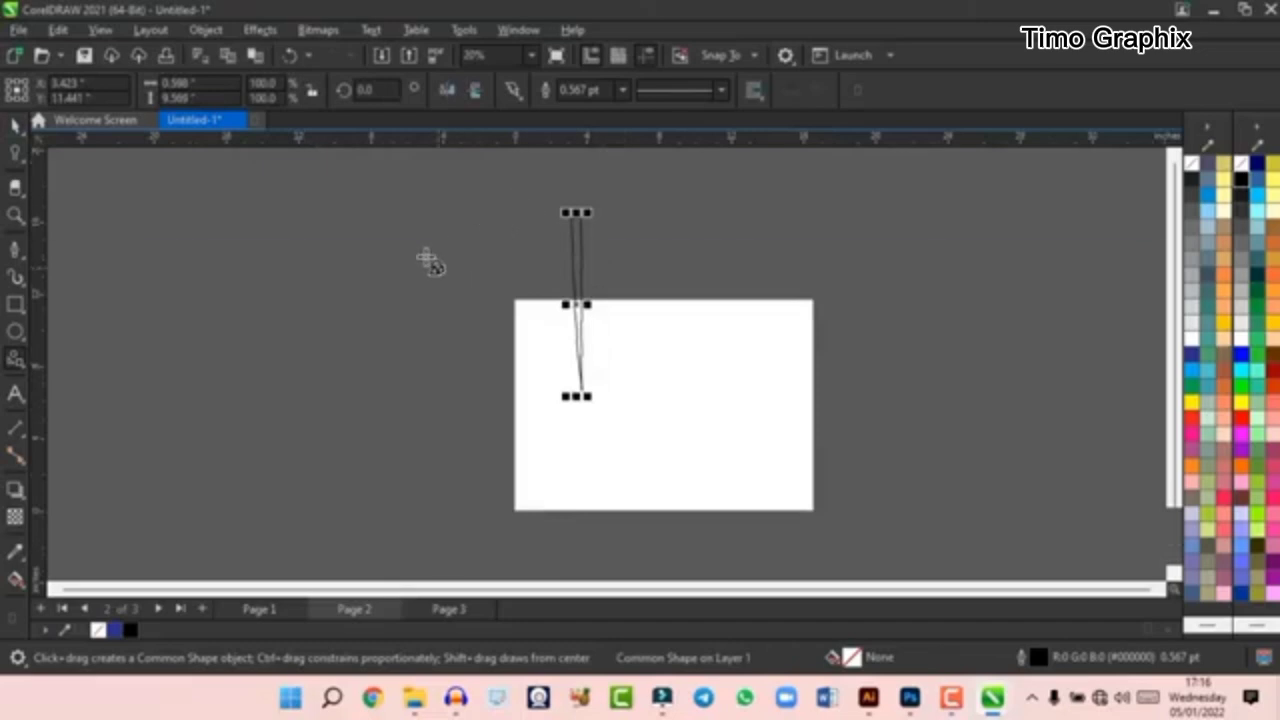
pyautogui.press('Delete')
pyautogui.click(15, 360)
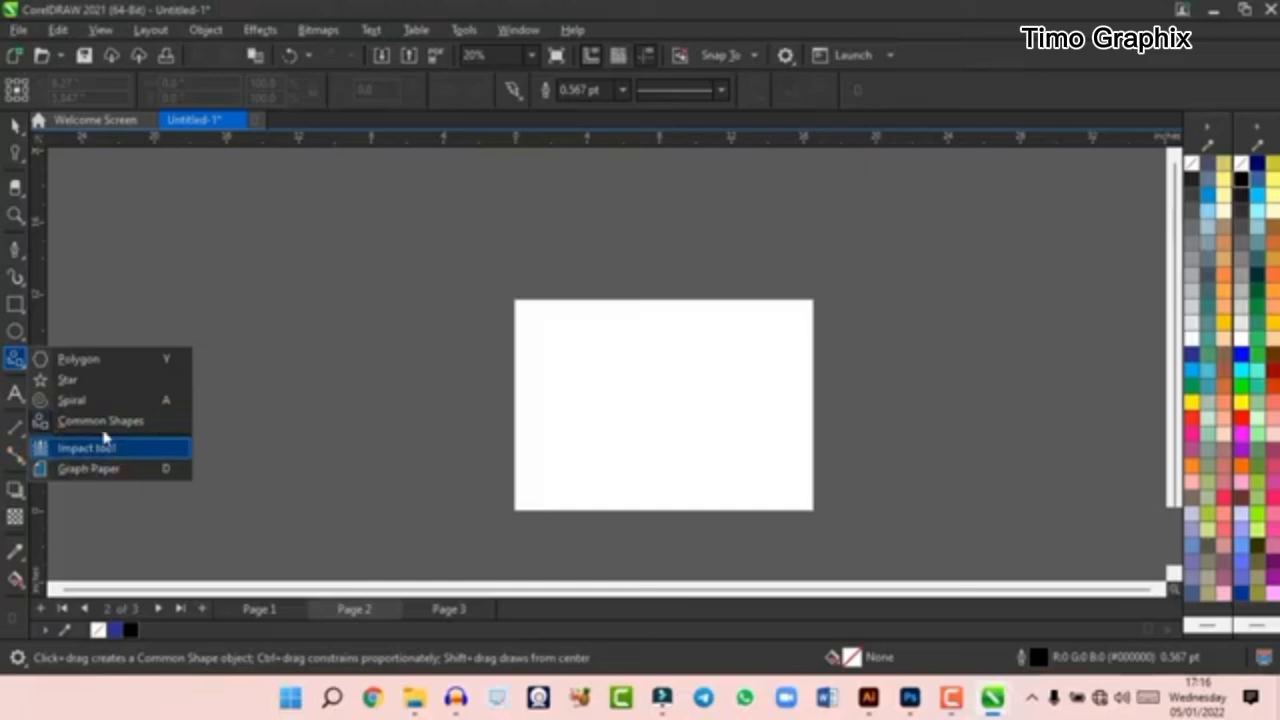
pyautogui.click(16, 367)
pyautogui.click(17, 367)
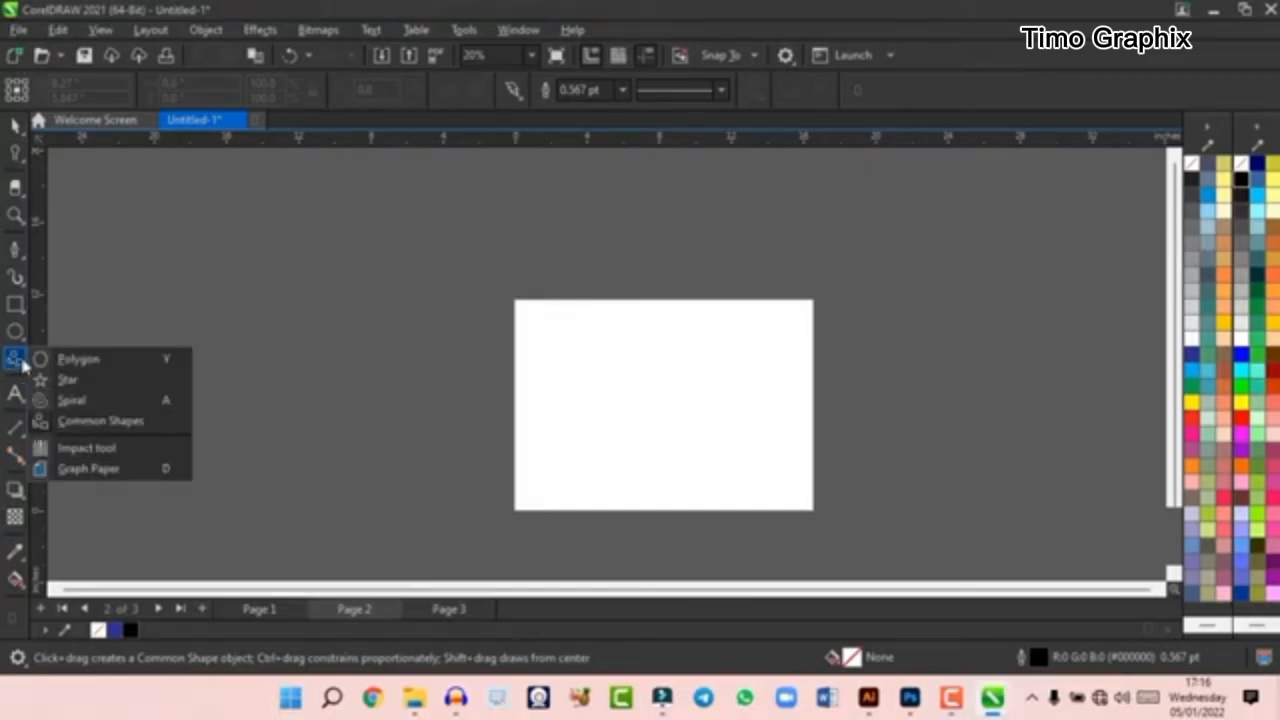
pyautogui.click(37, 363)
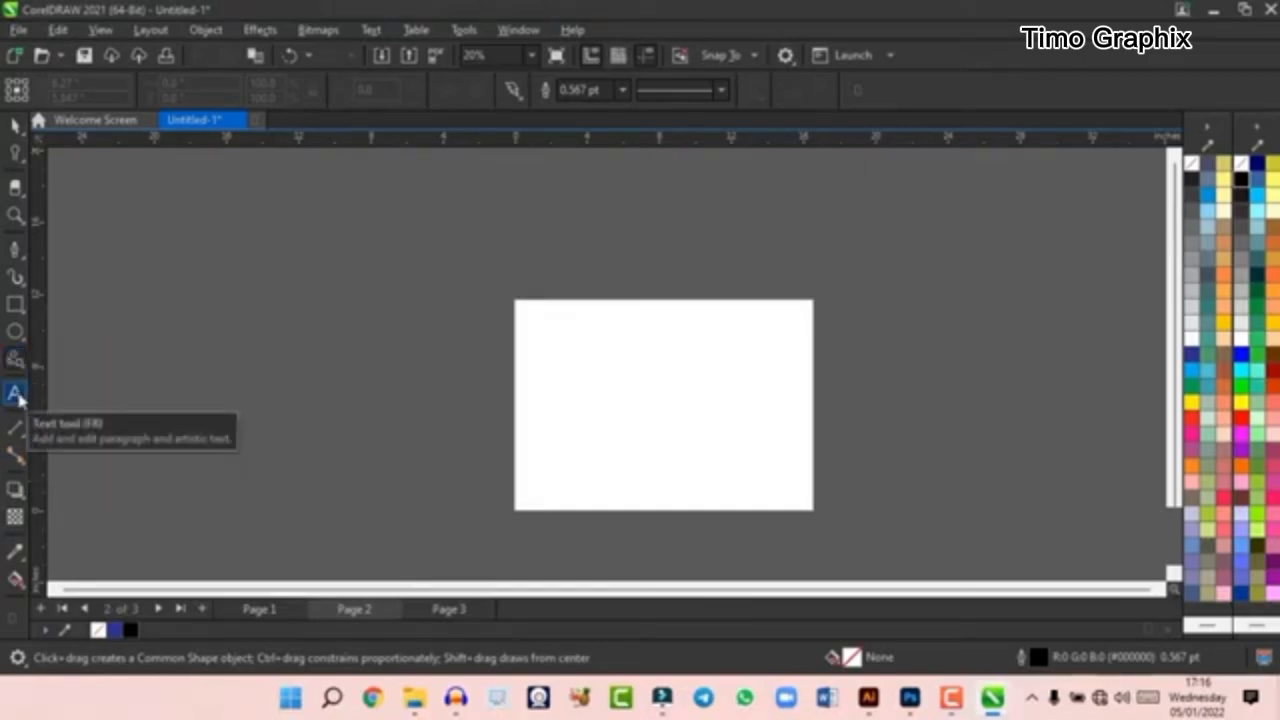
# - Add the artistic text "cdfergdfbdf" near the left edge of page 2 and select it as an object
pyautogui.click(16, 394)
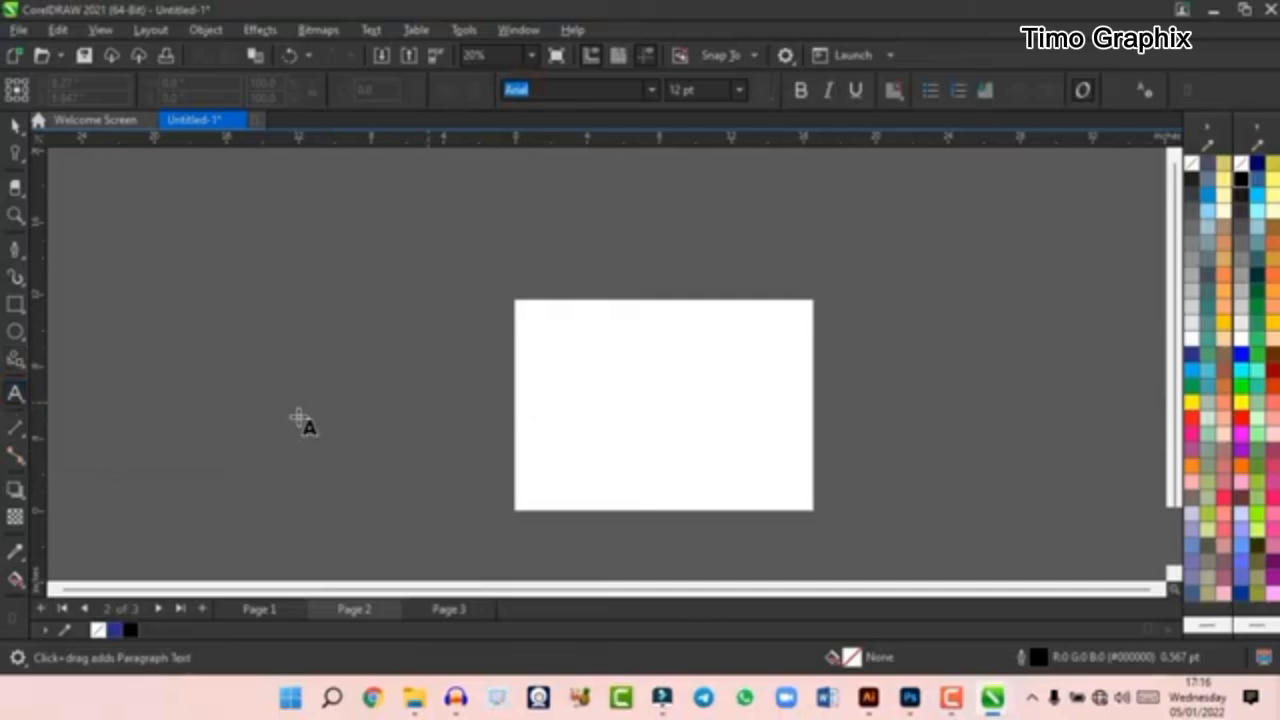
pyautogui.click(541, 362)
pyautogui.write('cdfergdf')
pyautogui.scroll(4, 600, 370)
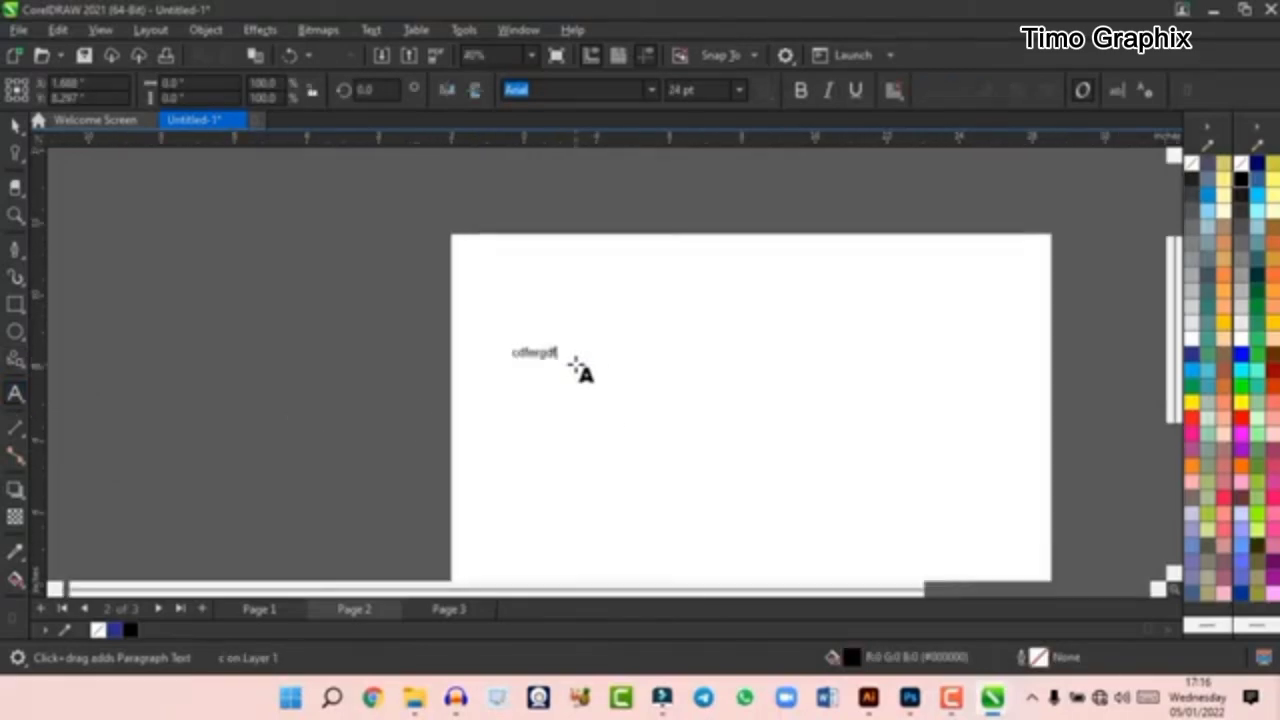
pyautogui.write('bdf')
pyautogui.hotkey('ctrl', 'space')
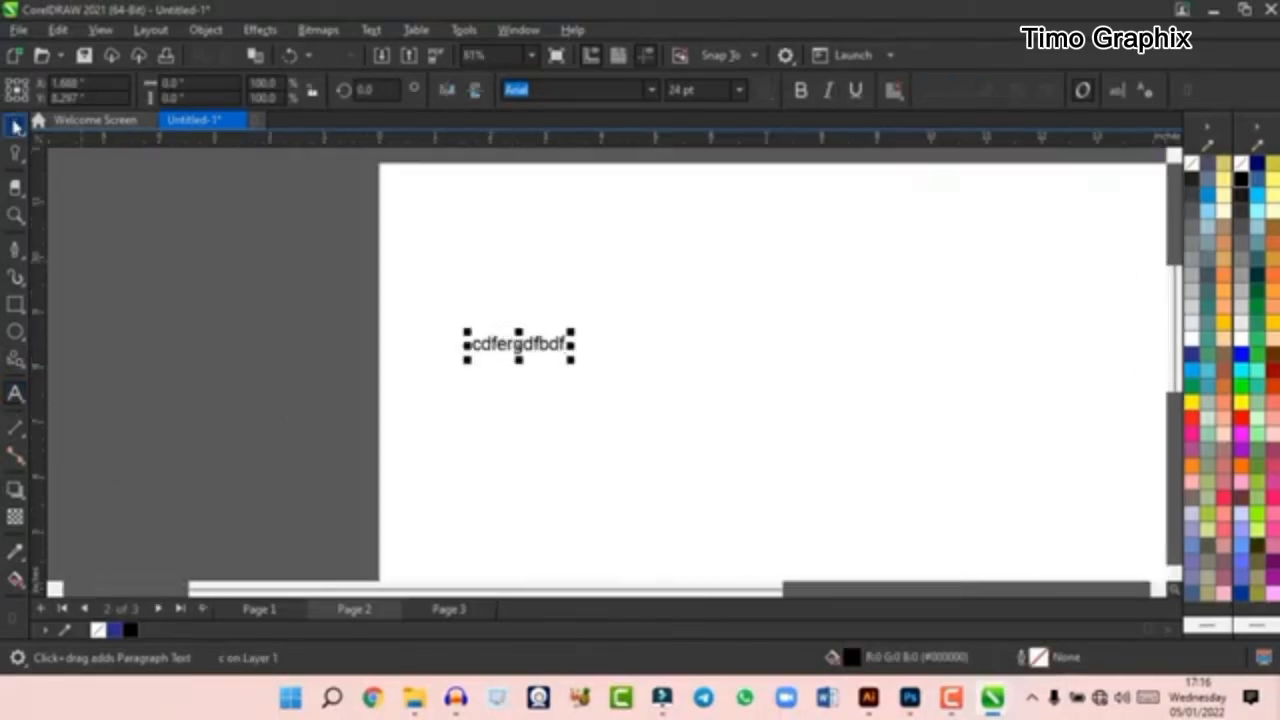
# - Scale the artistic text up to about 5.5 by 1 inches and delete it
pyautogui.moveTo(568, 333); pyautogui.dragTo(786, 294)
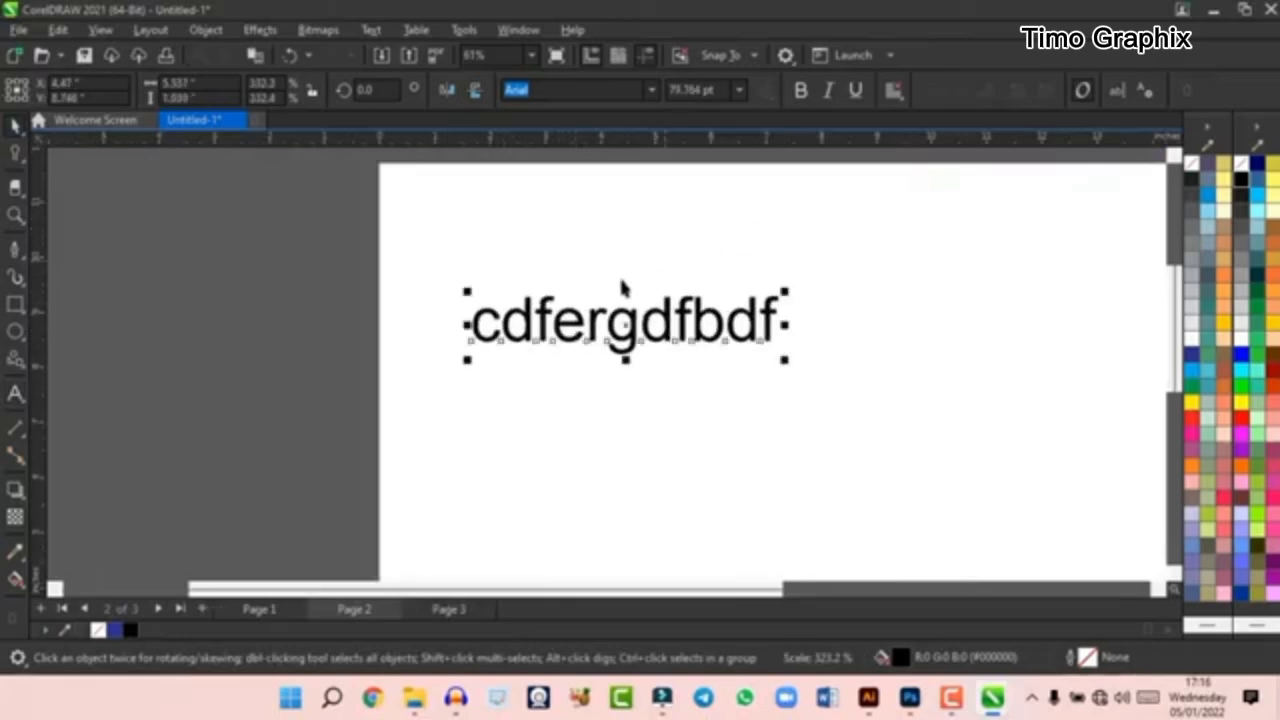
pyautogui.scroll(-3, 540, 330)
pyautogui.press('Delete')
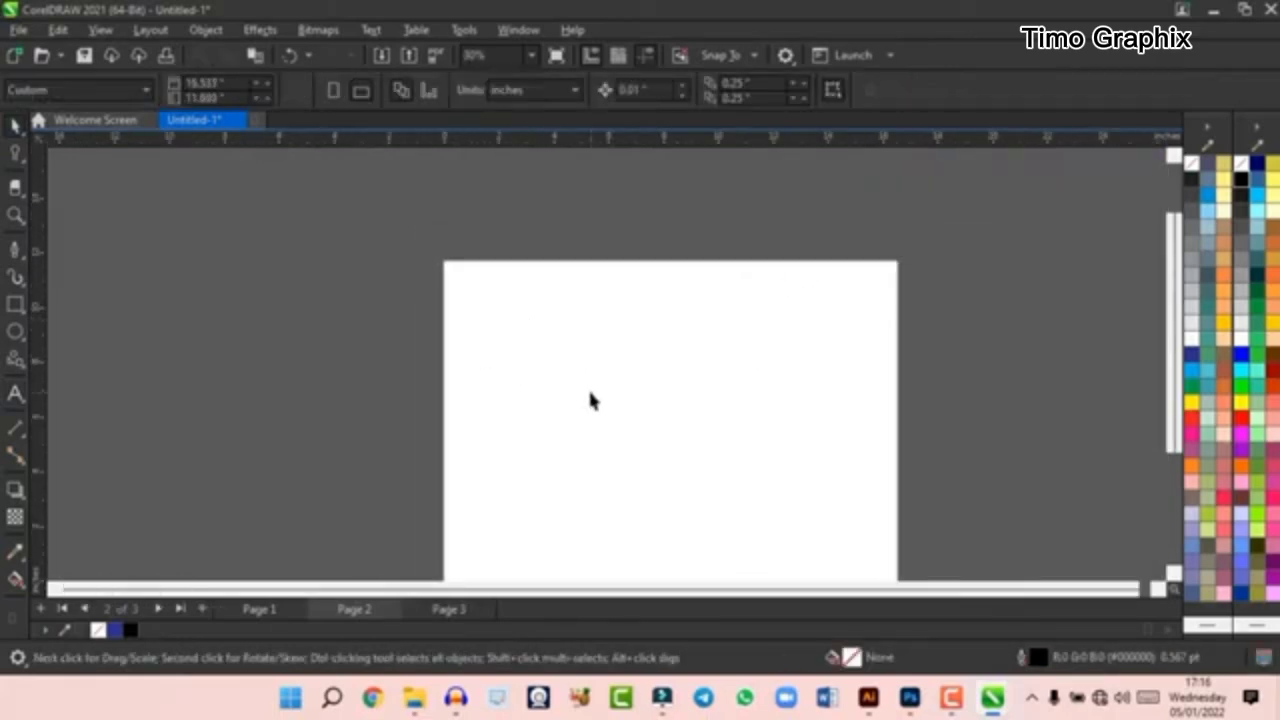
# - Draw a table of 3 rows and 4 columns, about 12.5 by 9.9 inches, over the page's left edge and delete it
pyautogui.click(16, 400)
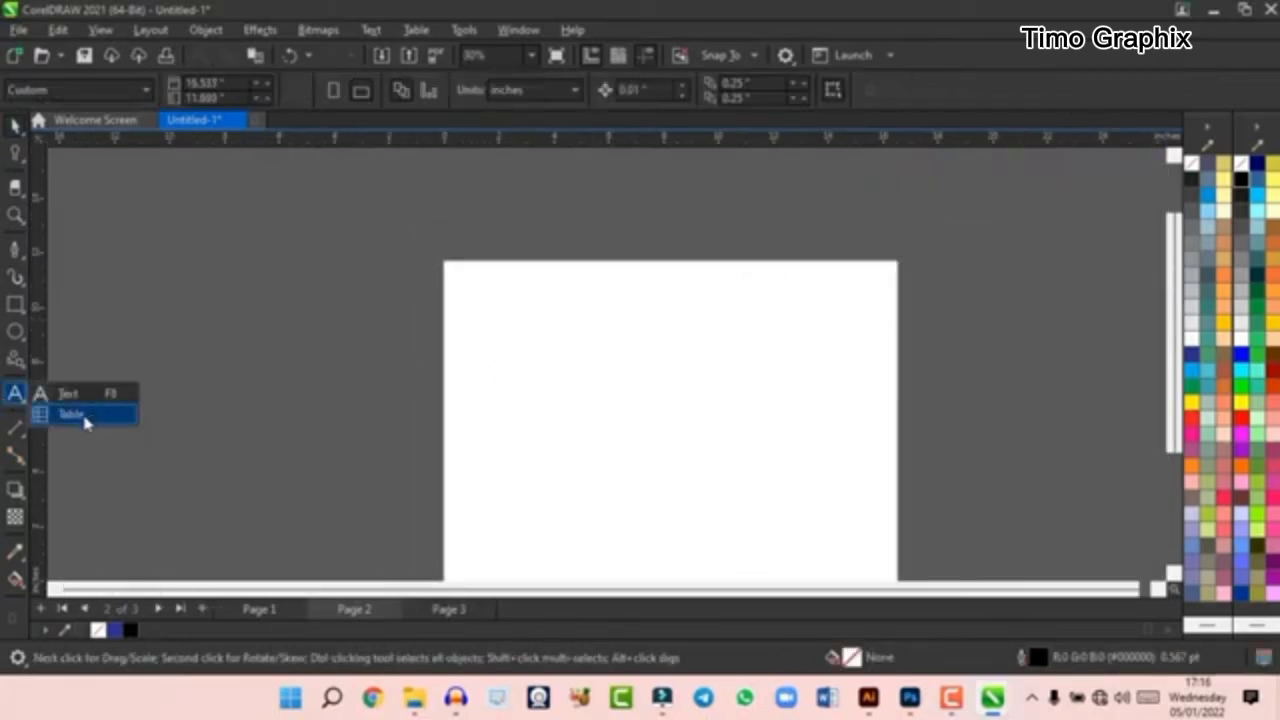
pyautogui.moveTo(416, 283); pyautogui.dragTo(762, 556)
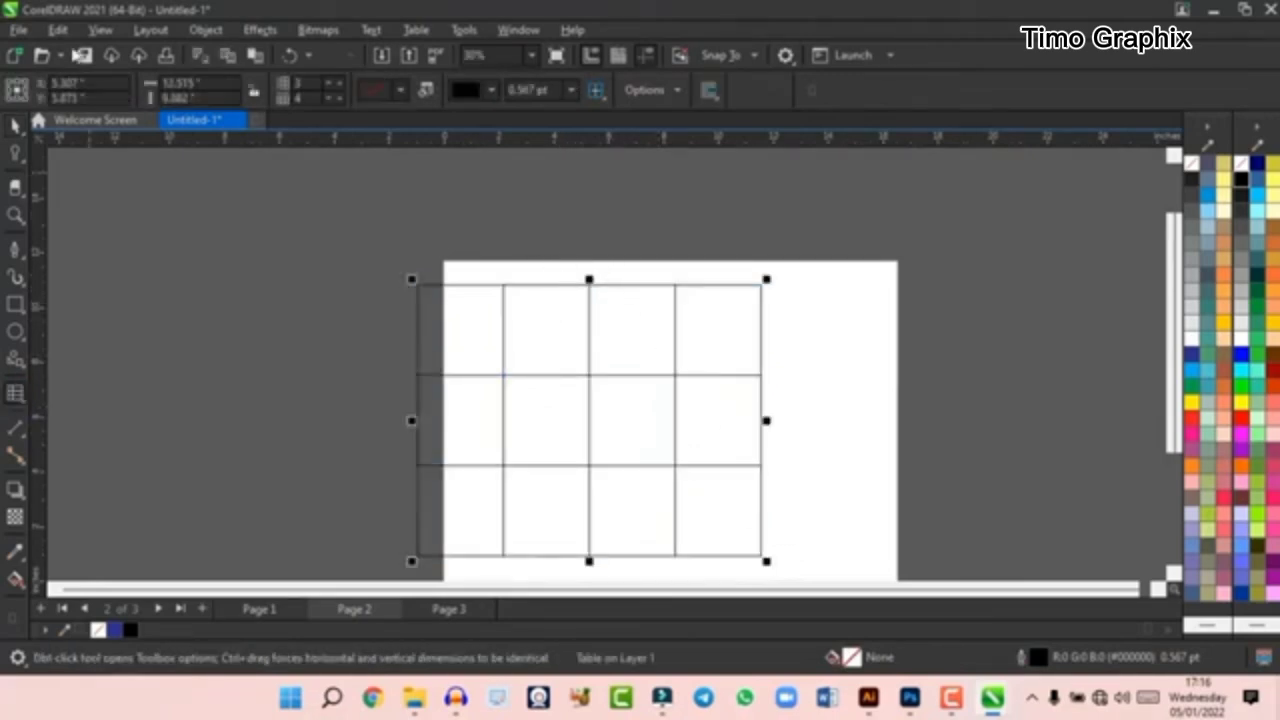
pyautogui.click(16, 122)
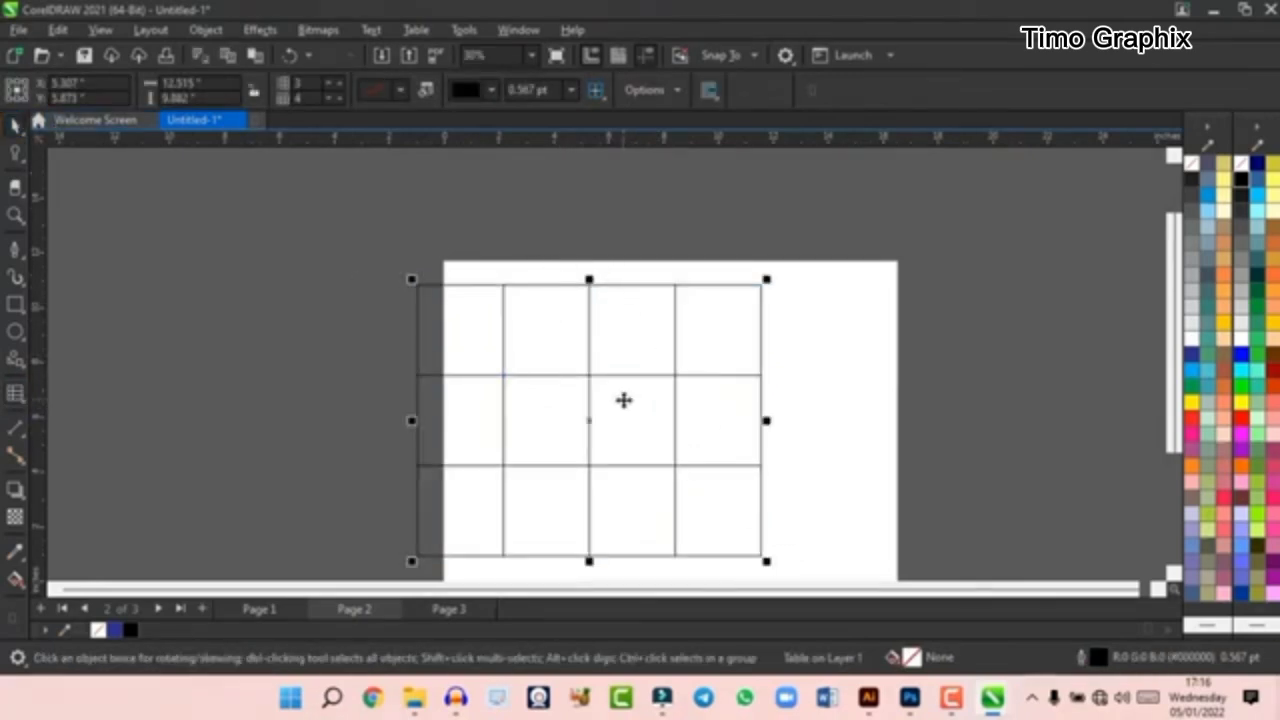
pyautogui.press('Delete')
pyautogui.scroll(-2, 446, 358)
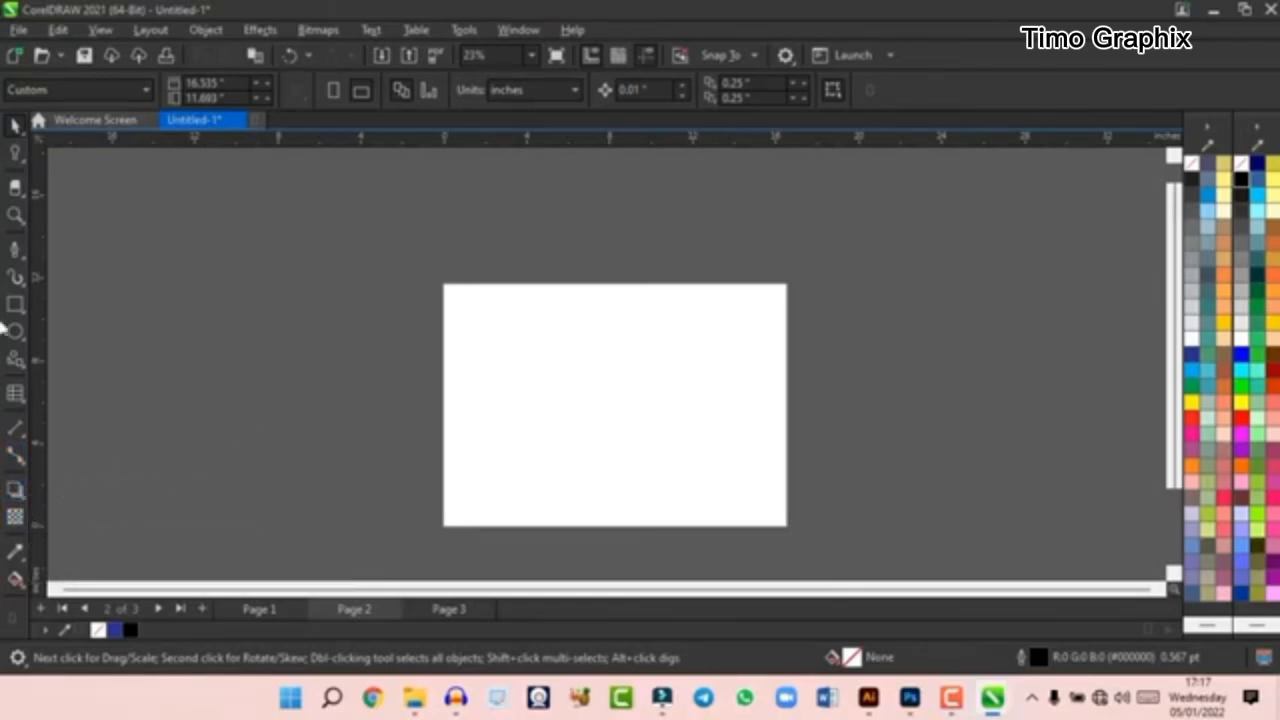
# - Draw a rectangle about 10.3 by 8.1 inches on page 2 and fill it with dark blue (C:100 M:100 Y:0 K:0)
pyautogui.moveTo(533, 315); pyautogui.dragTo(747, 483)
pyautogui.press('space')
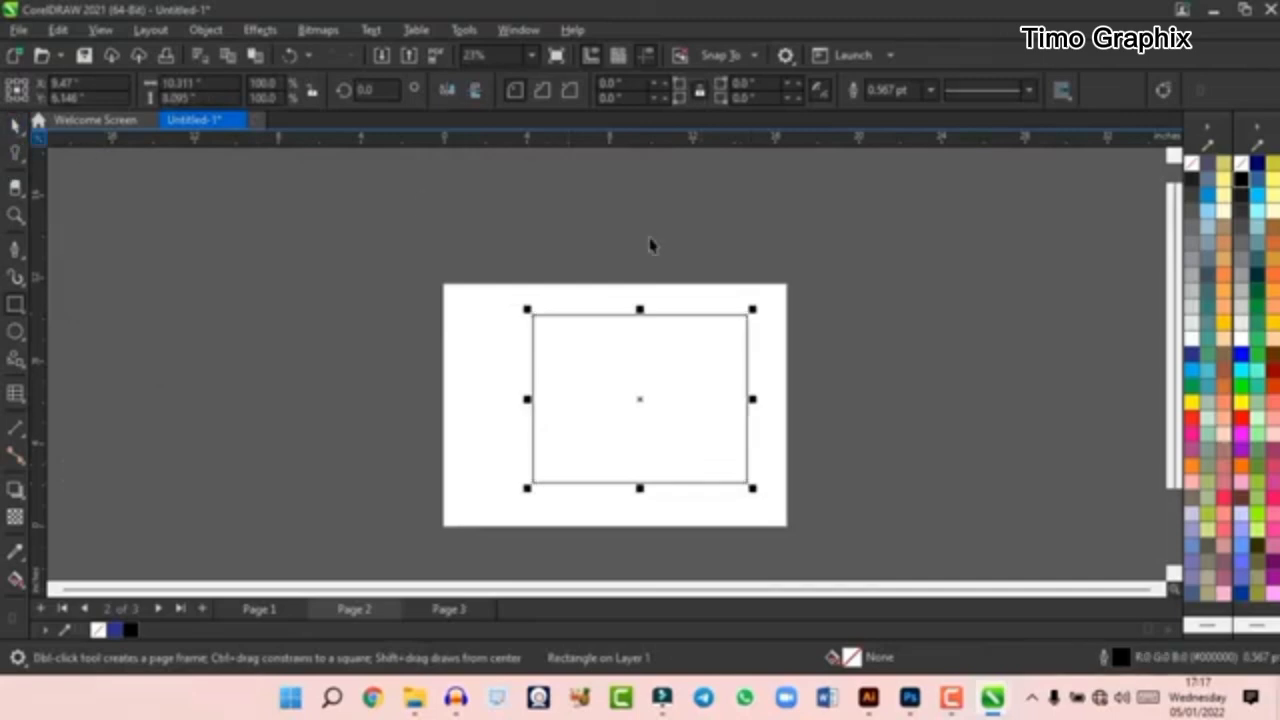
pyautogui.click(1190, 354)
pyautogui.scroll(1, 700, 349)
pyautogui.scroll(-1, 674, 474)
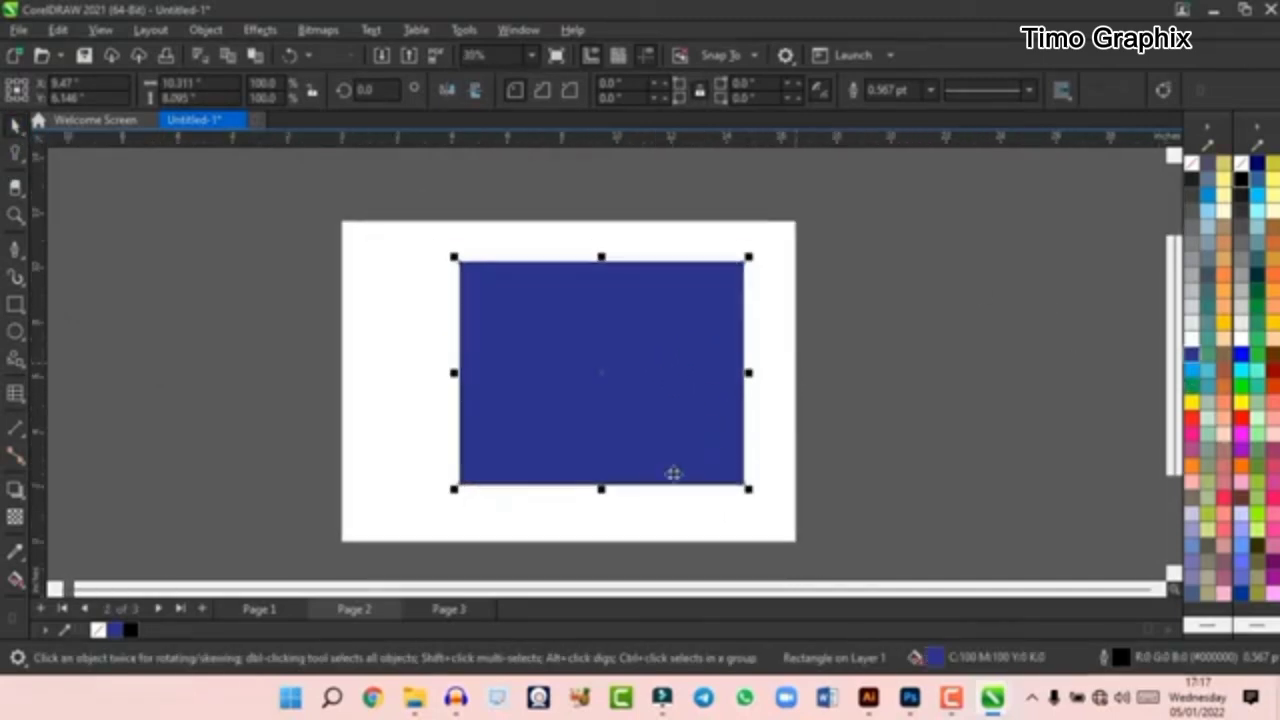
pyautogui.scroll(1, 877, 440)
pyautogui.scroll(1, 877, 440)
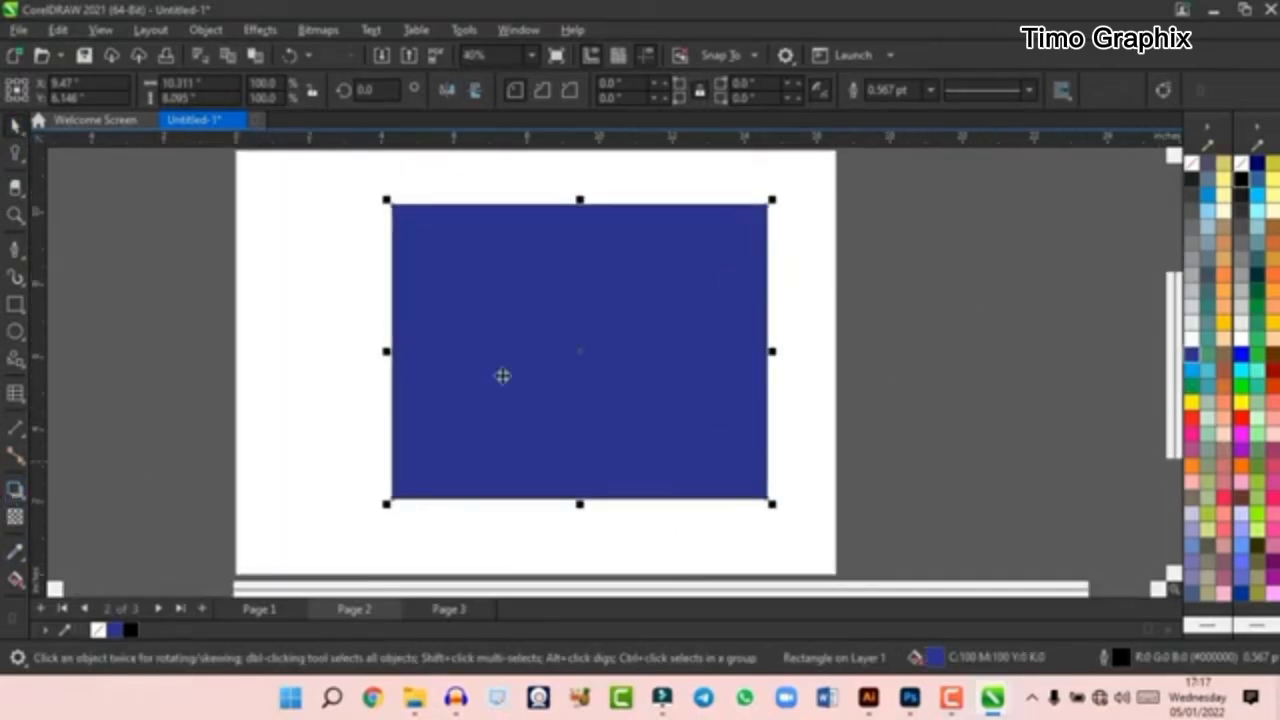
pyautogui.scroll(-1, 539, 283)
# - Add a drop shadow to the blue rectangle, offset about 1.76 inches left and 1.51 inches down, and view its merge modes
pyautogui.click(14, 490)
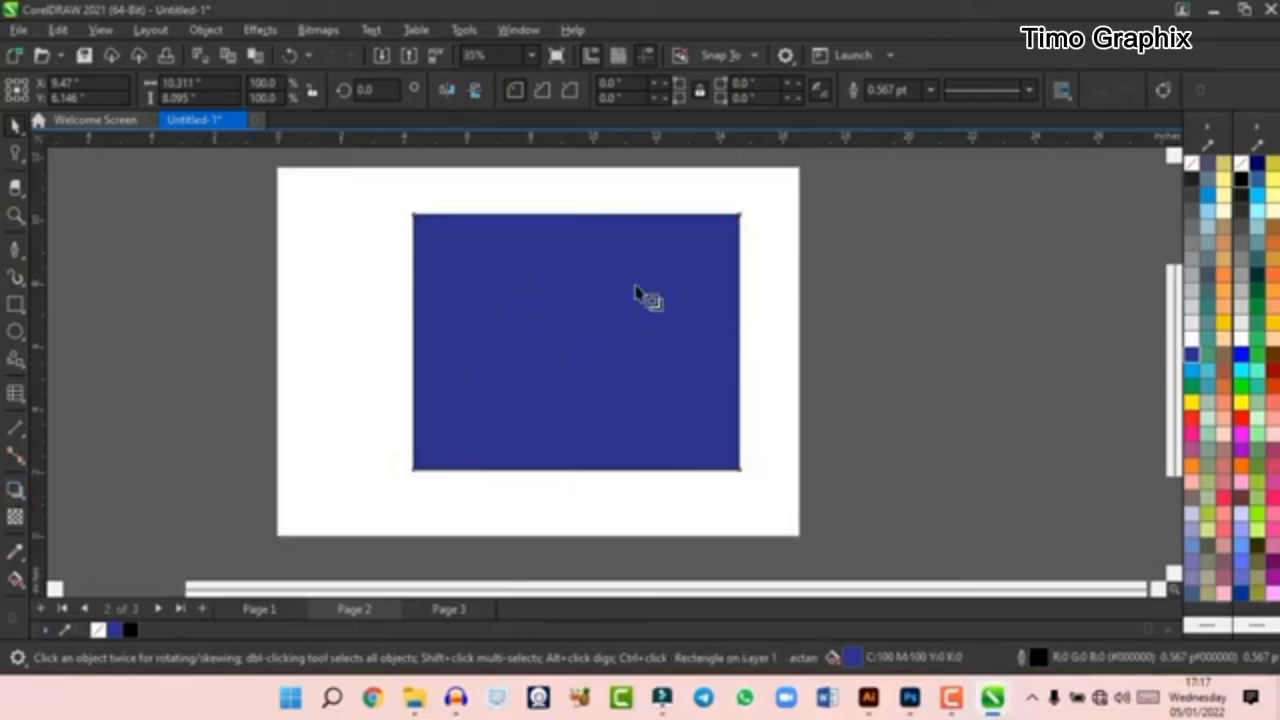
pyautogui.moveTo(576, 342); pyautogui.dragTo(366, 525)
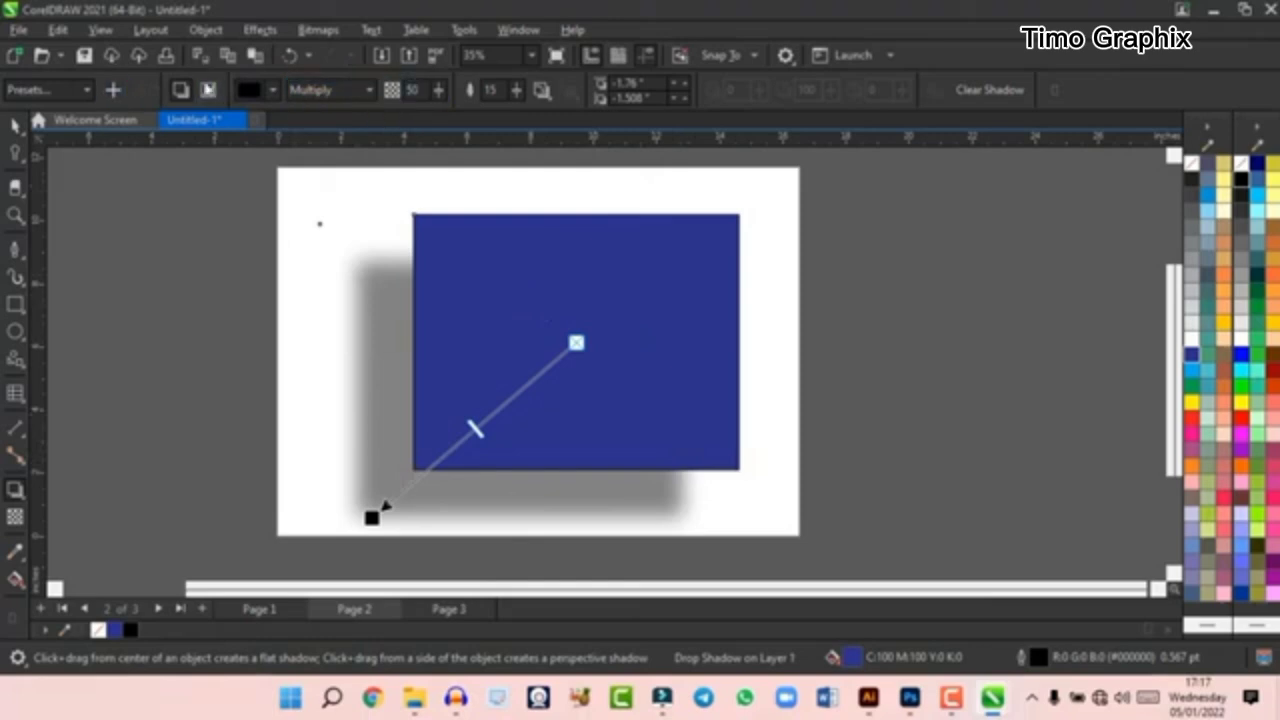
pyautogui.click(335, 88)
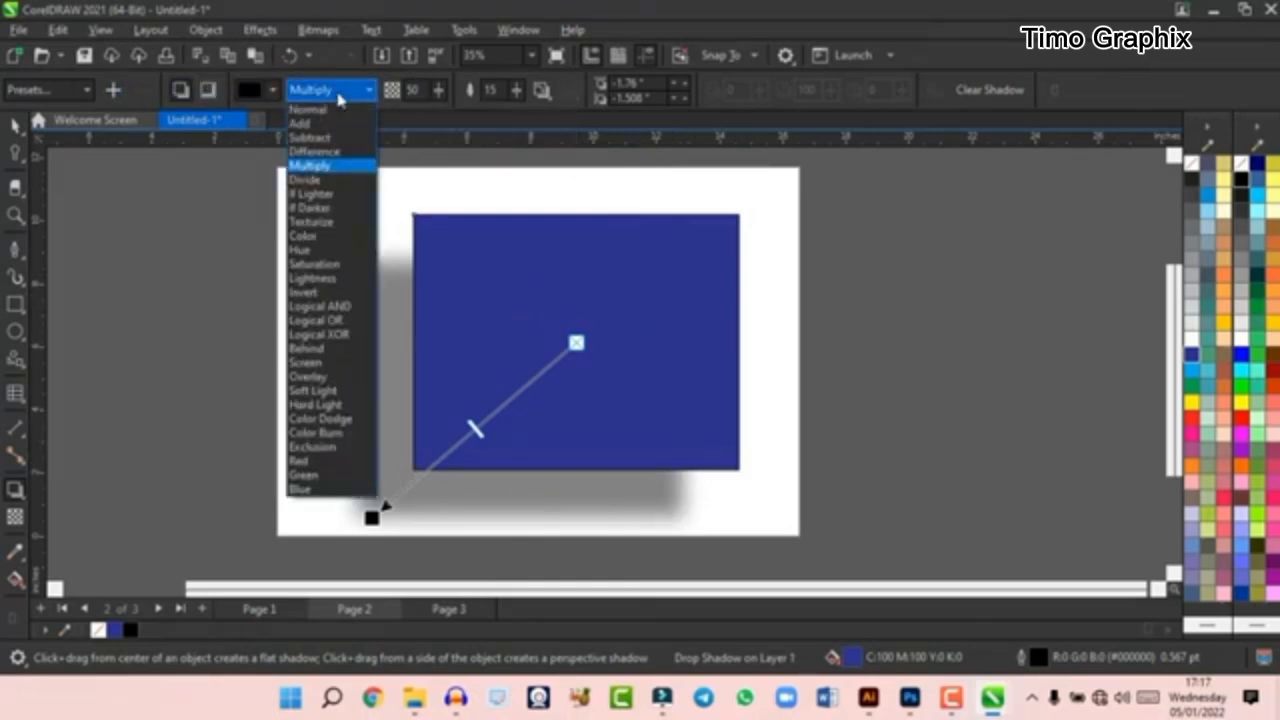
pyautogui.click(338, 94)
# - Set the drop shadow's colour to bright blue, its feathering to 50 and its opacity to 70
pyautogui.click(273, 91)
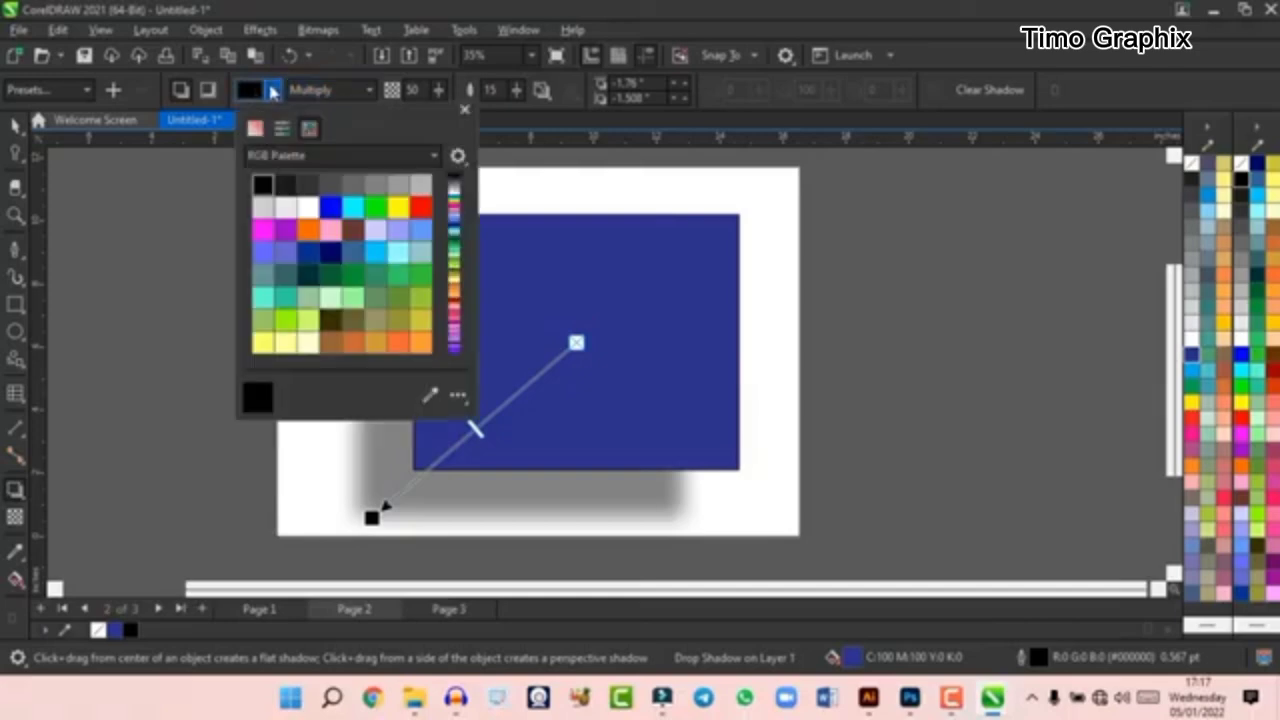
pyautogui.click(334, 208)
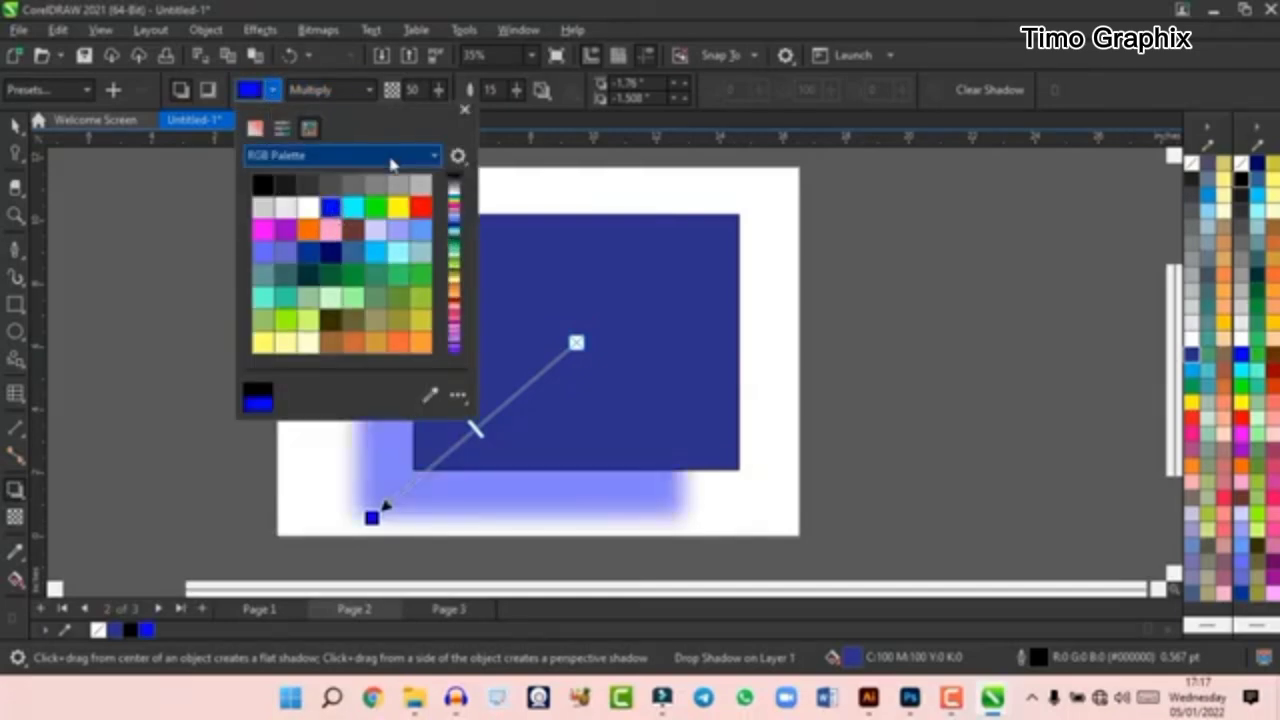
pyautogui.click(515, 93)
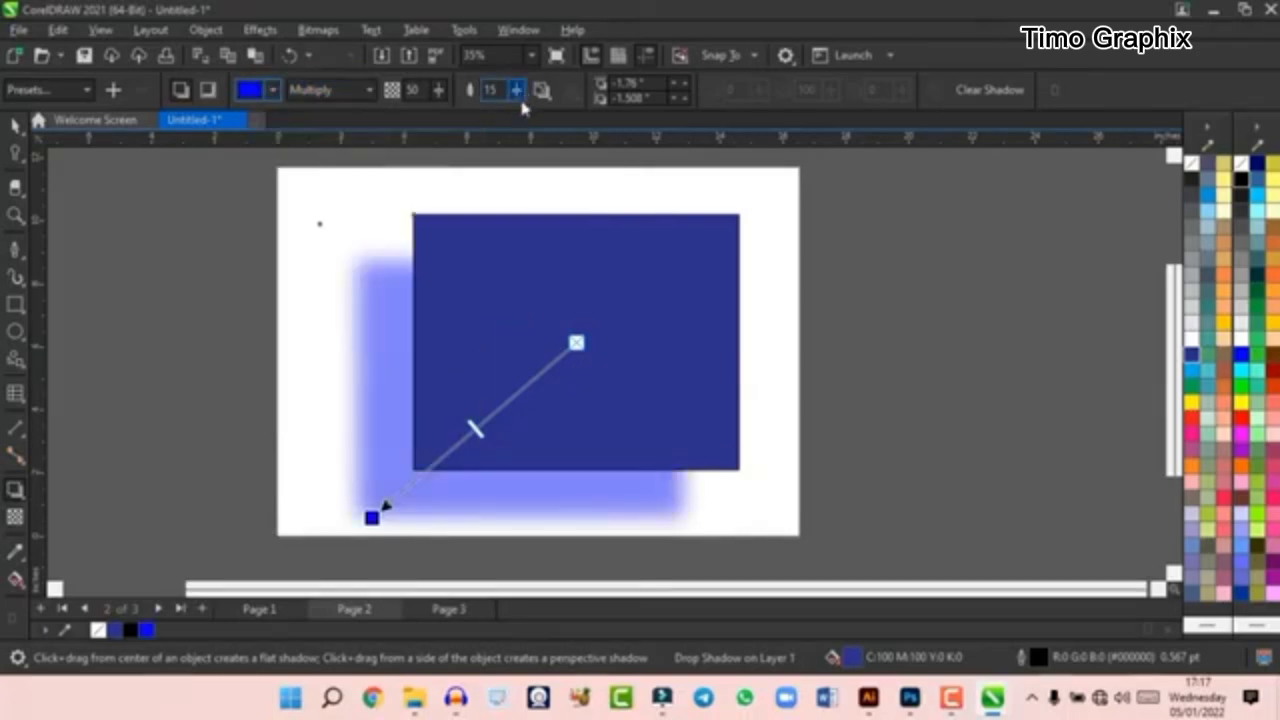
pyautogui.moveTo(520, 102); pyautogui.dragTo(557, 116)
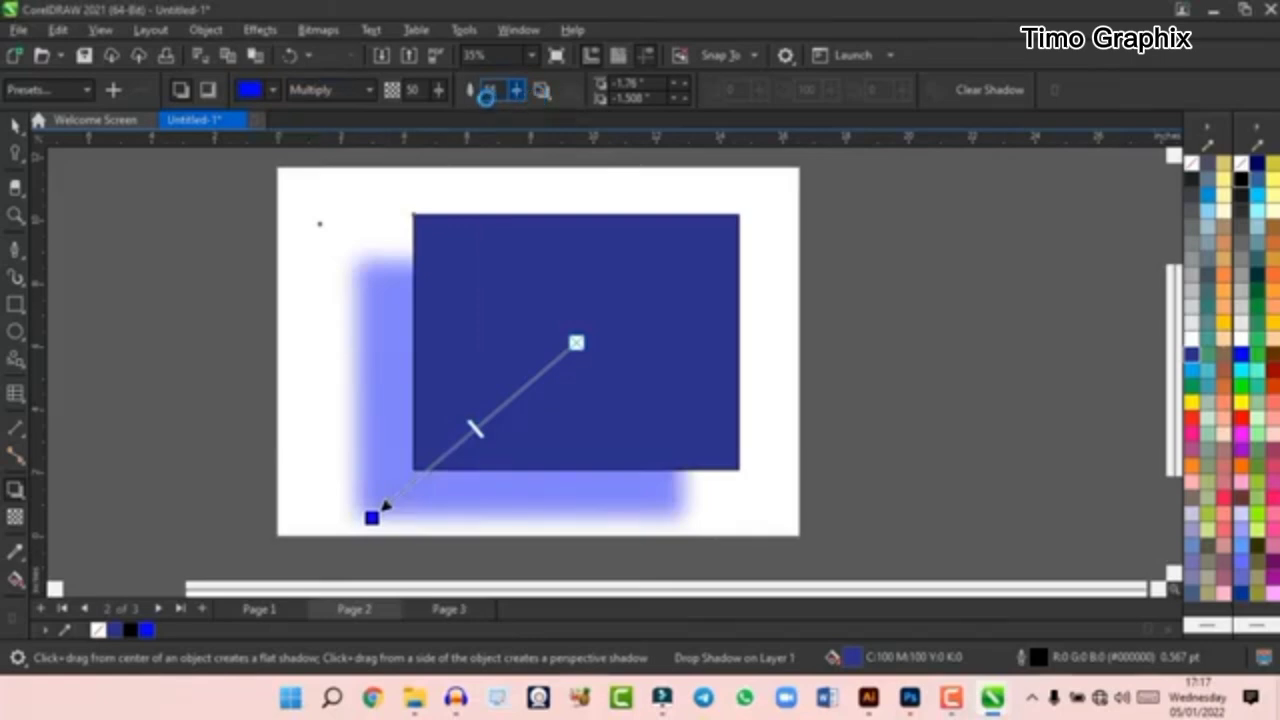
pyautogui.moveTo(437, 93)
pyautogui.mouseDown()
pyautogui.moveTo(467, 125)
pyautogui.moveTo(426, 108)
pyautogui.mouseUp()
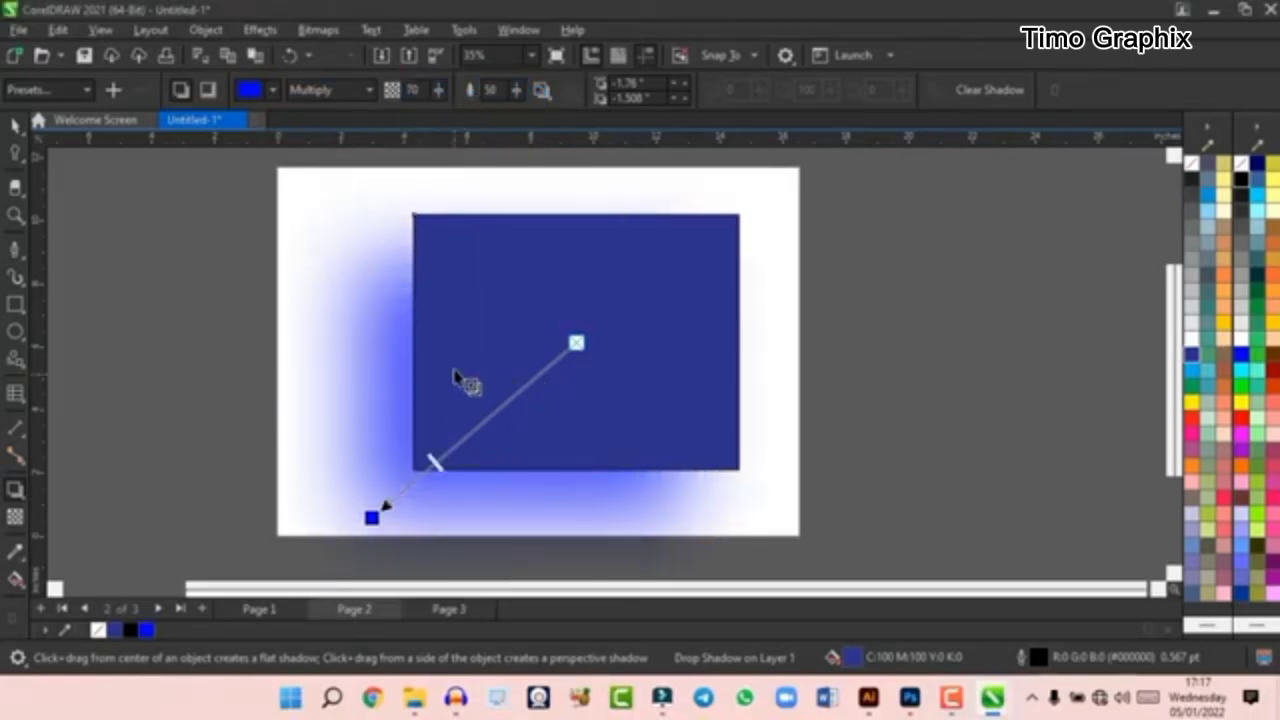
pyautogui.scroll(-2, 534, 380)
pyautogui.scroll(1, 514, 386)
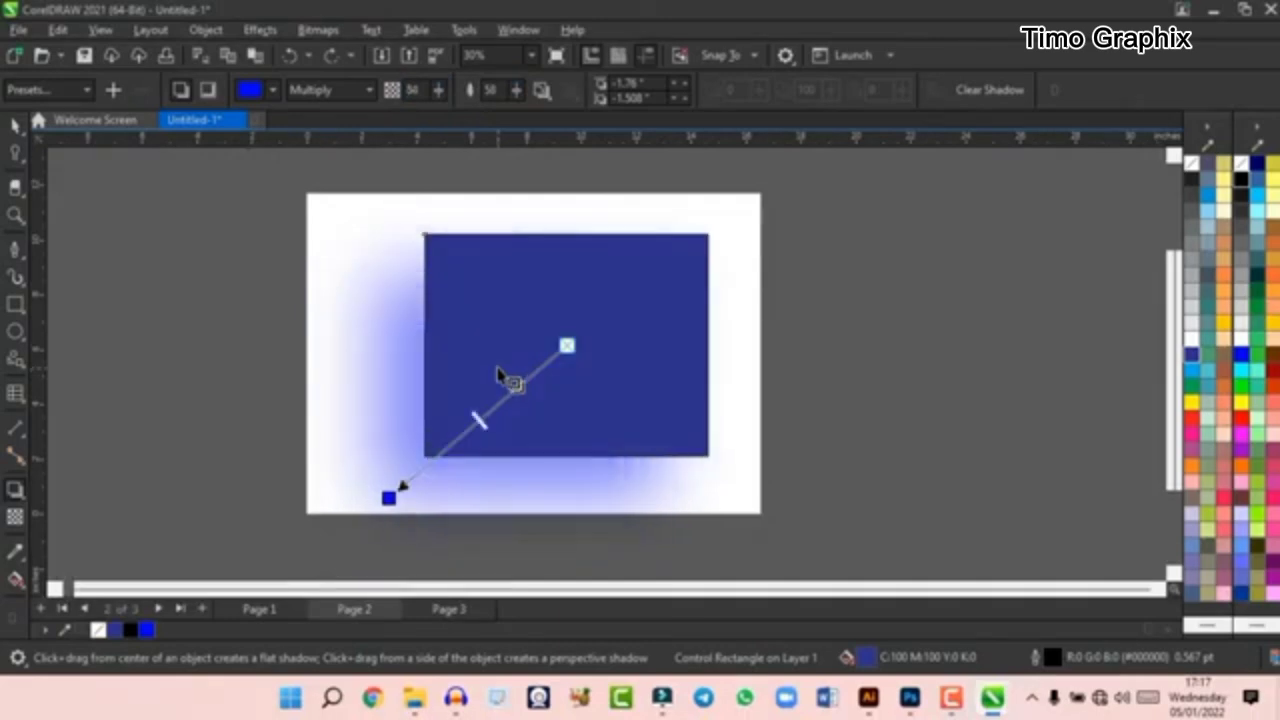
# - Undo the shadow adjustments and the drop shadow on the blue rectangle
pyautogui.hotkey('ctrl', 'z')
pyautogui.hotkey('ctrl', 'z')
pyautogui.hotkey('ctrl', 'z')
pyautogui.hotkey('ctrl', 'z')
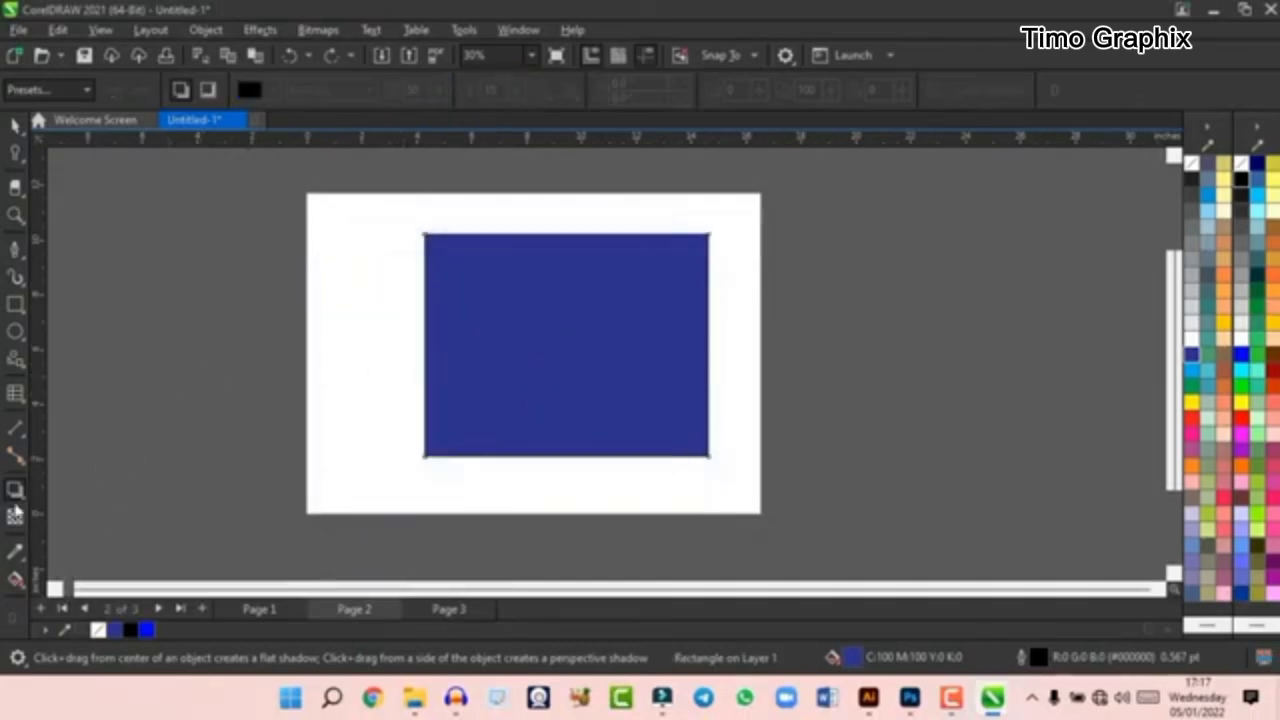
# - Apply a vertical fountain transparency fading the blue rectangle from its centre towards its lower edge, and shift the fade's start slightly down
pyautogui.click(15, 516)
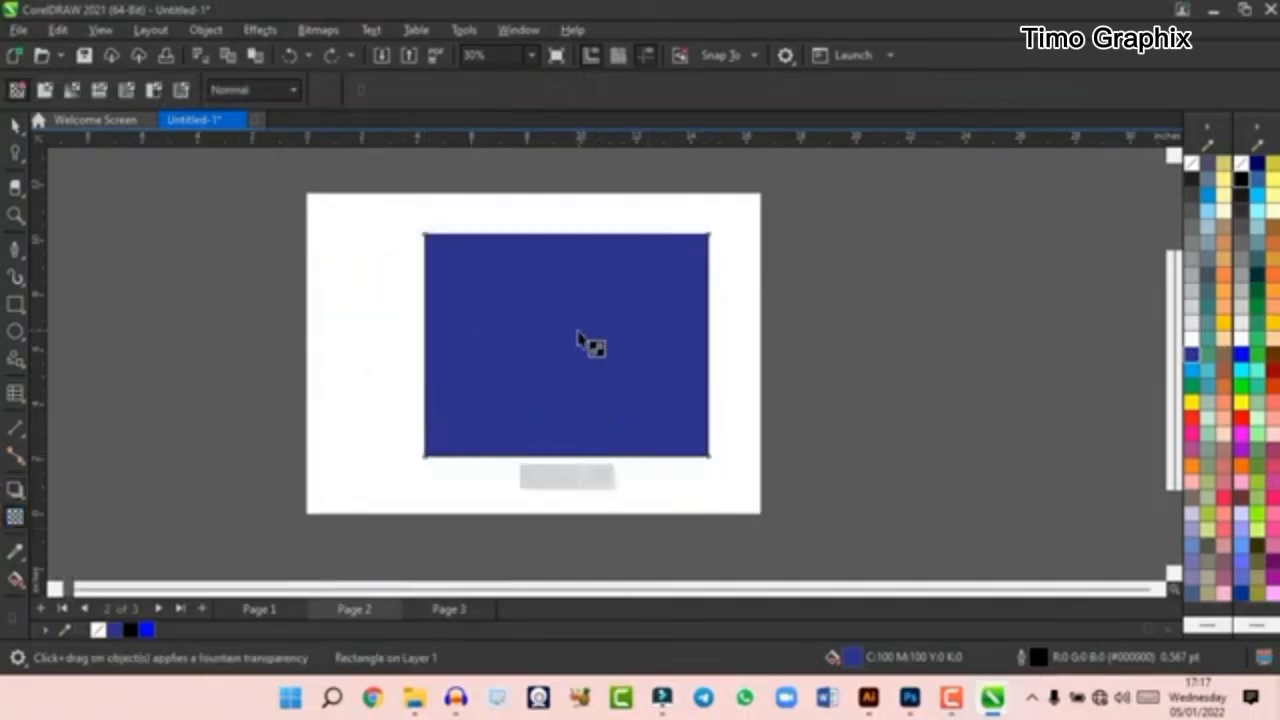
pyautogui.moveTo(594, 346); pyautogui.dragTo(595, 445)
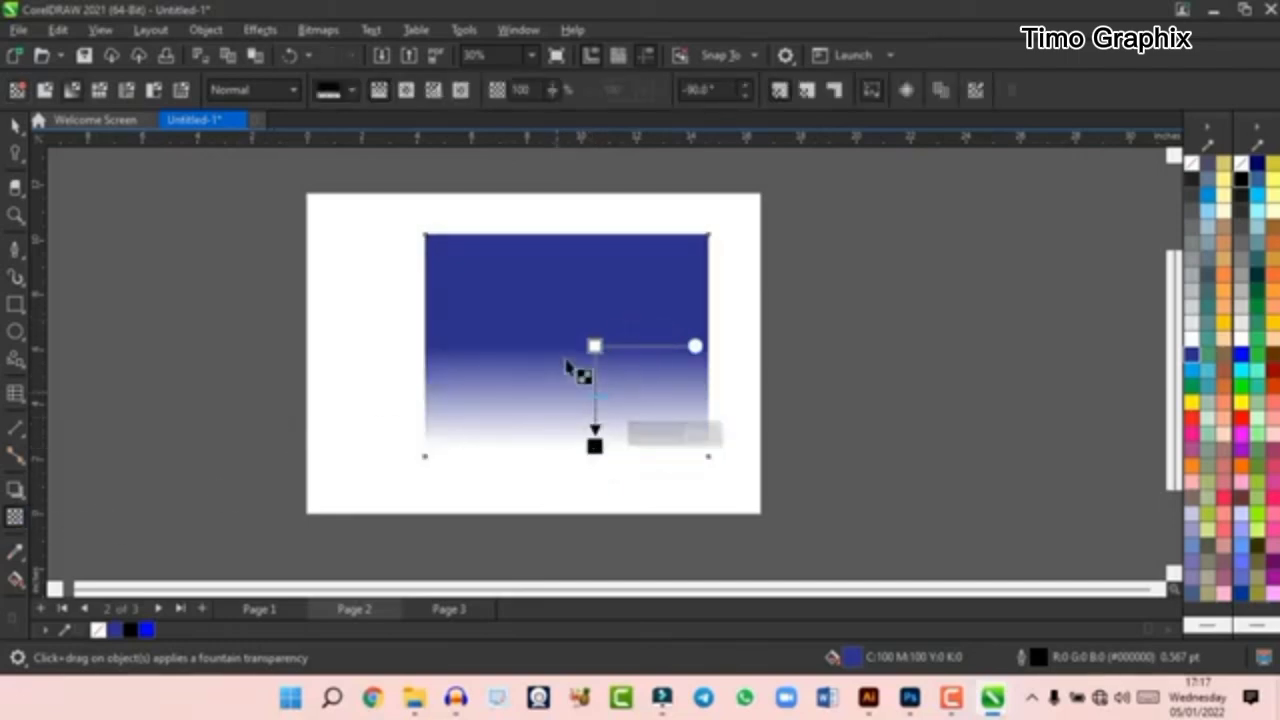
pyautogui.moveTo(594, 346); pyautogui.dragTo(601, 385)
# - Undo the fountain transparency on the blue rectangle
pyautogui.hotkey('ctrl', 'z')
pyautogui.hotkey('ctrl', 'z')
pyautogui.hotkey('ctrl', 'z')
pyautogui.hotkey('ctrl', 'z')
pyautogui.hotkey('ctrl', 'z')
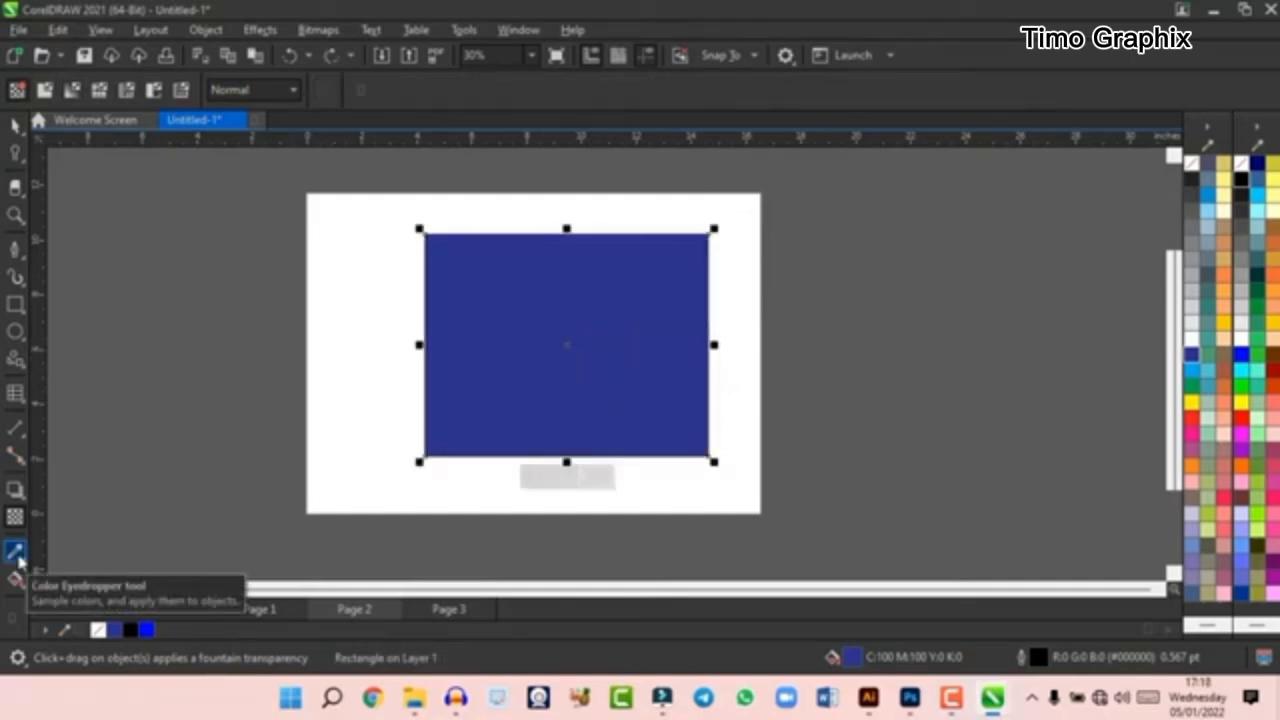
# - Copy the blue rectangle to the pasteboard beside the page's right edge and fill the copy with red
pyautogui.click(15, 124)
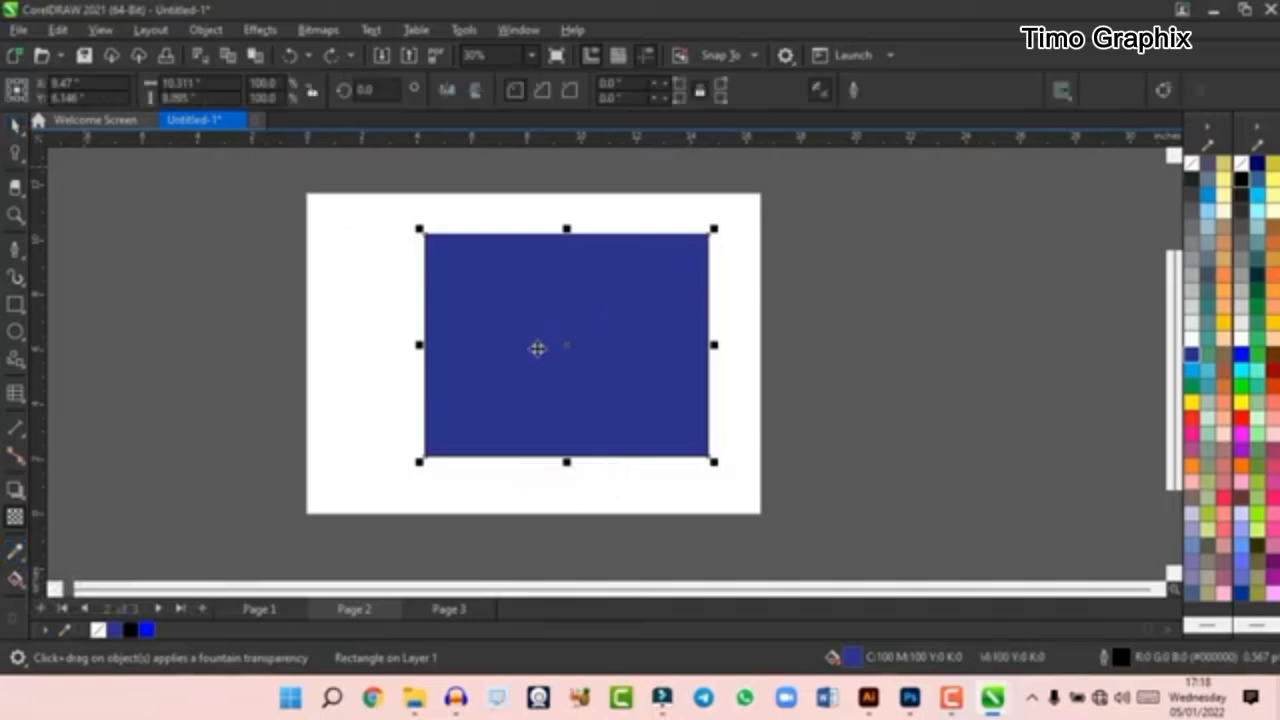
pyautogui.moveTo(600, 350); pyautogui.dragTo(914, 340)
pyautogui.rightClick(914, 340)
pyautogui.click(1192, 418)
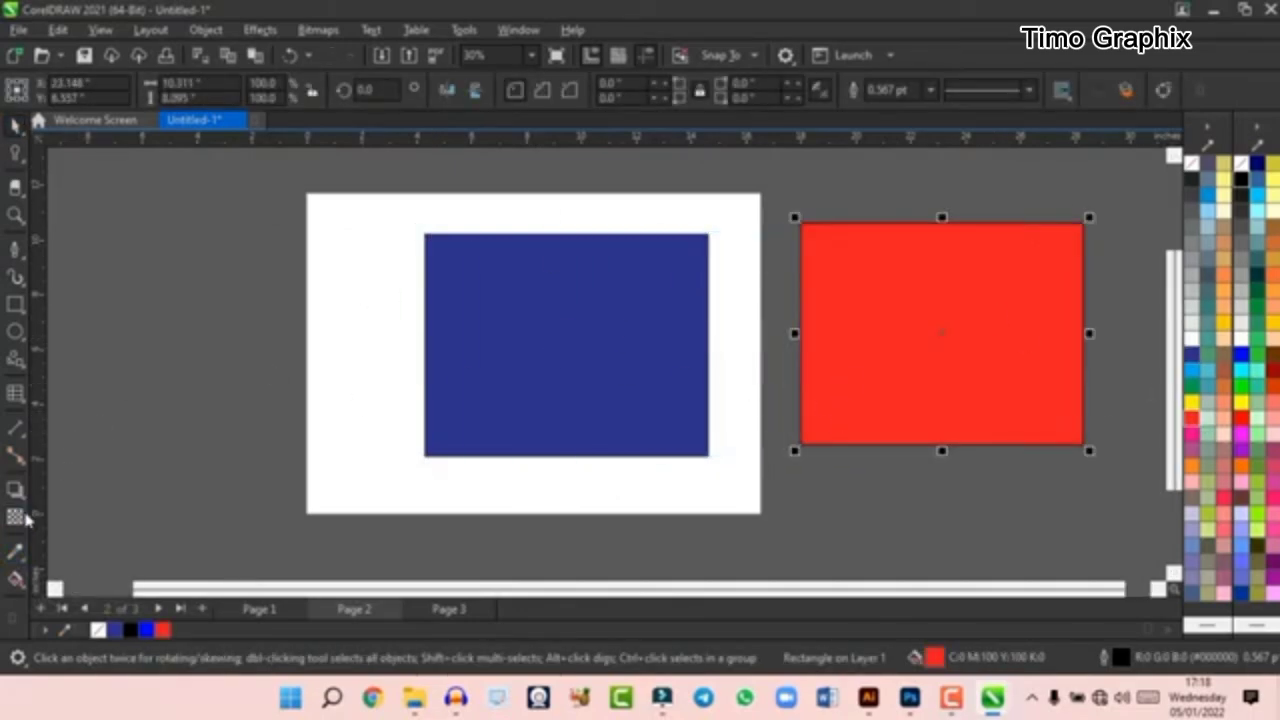
# - Sample the blue of the original rectangle with the Color Eyedropper and apply it to the red copy
pyautogui.click(17, 549)
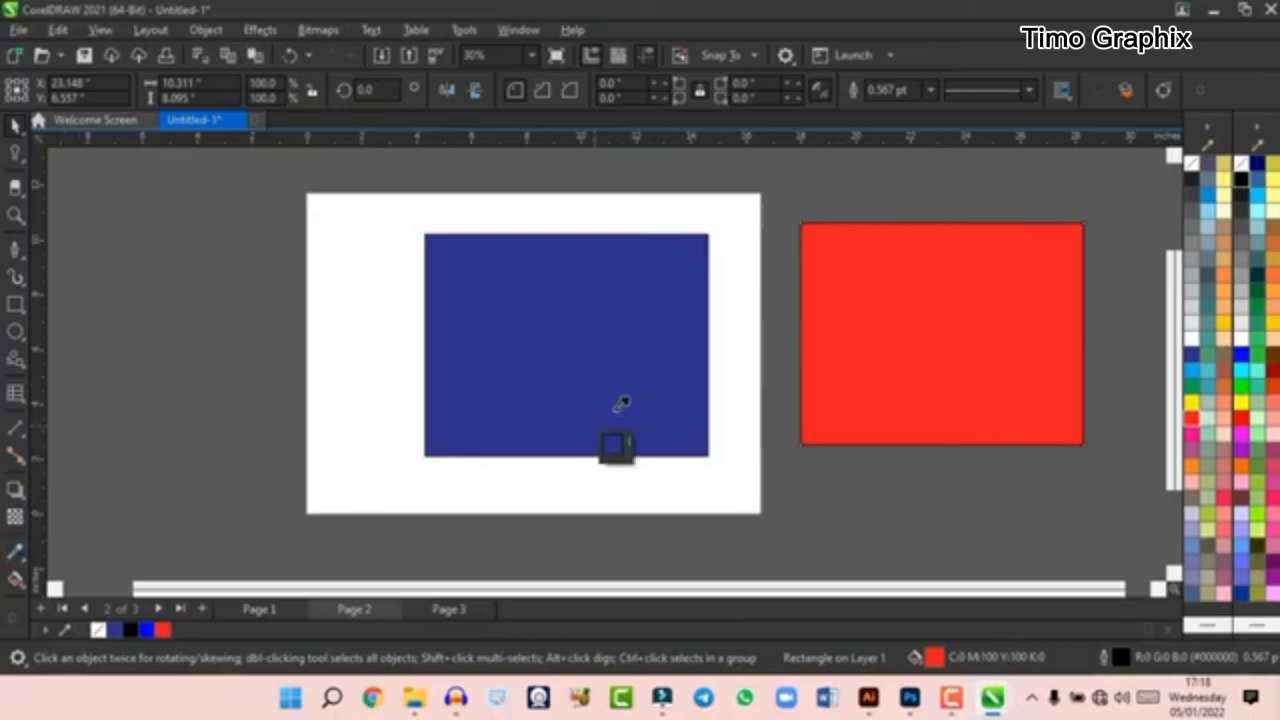
pyautogui.click(614, 345)
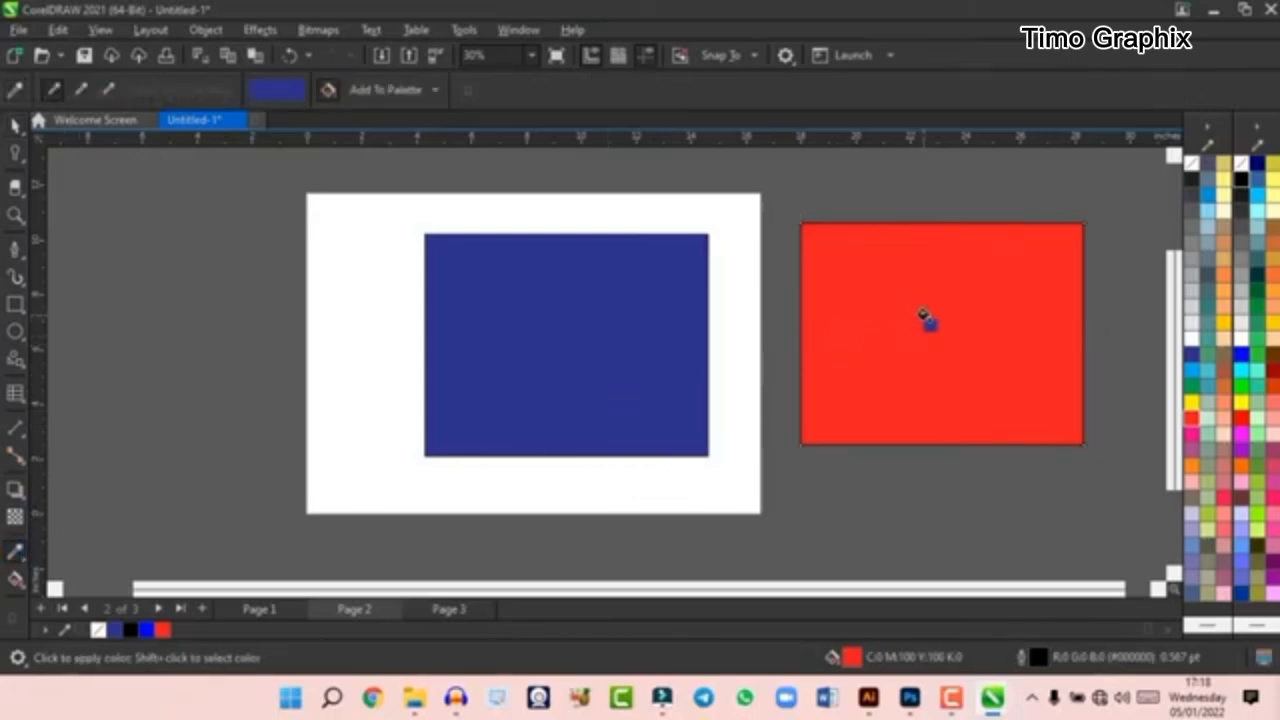
pyautogui.click(926, 318)
pyautogui.click(14, 124)
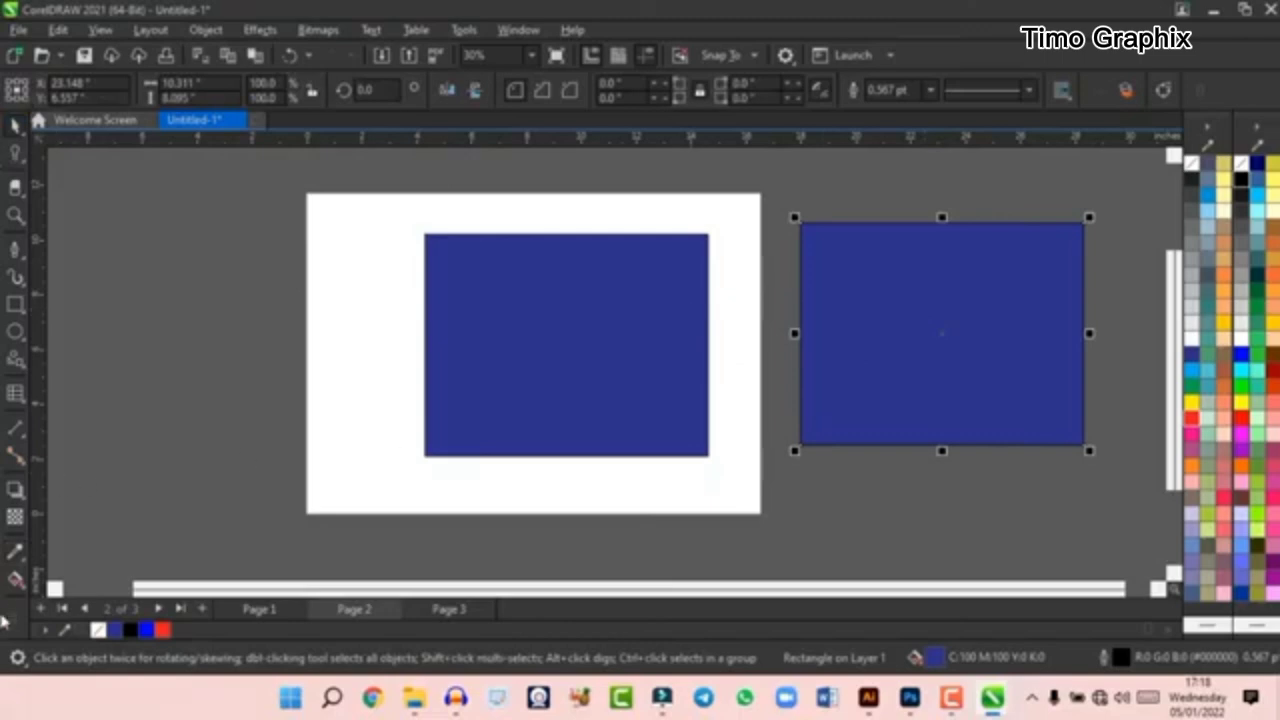
# - Apply an interactive fountain fill to the copied rectangle, running from blue at its upper right to red at its lower left
pyautogui.click(15, 578)
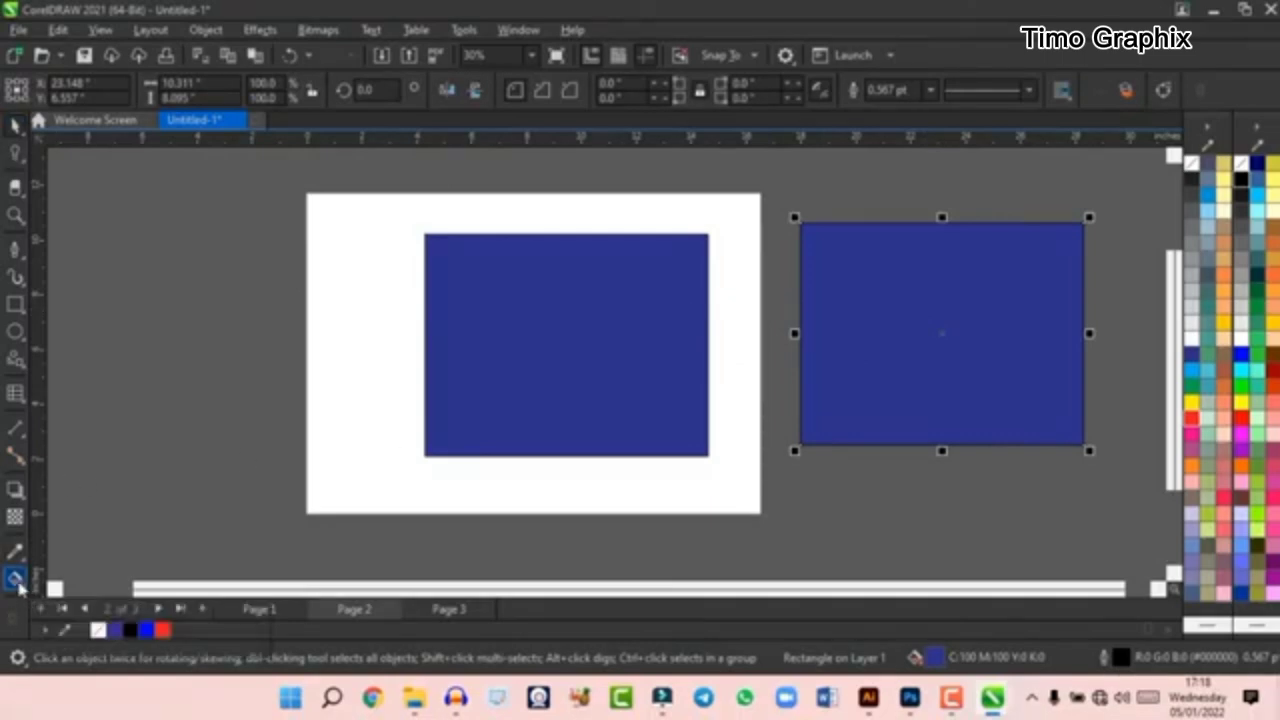
pyautogui.moveTo(629, 219); pyautogui.dragTo(503, 410)
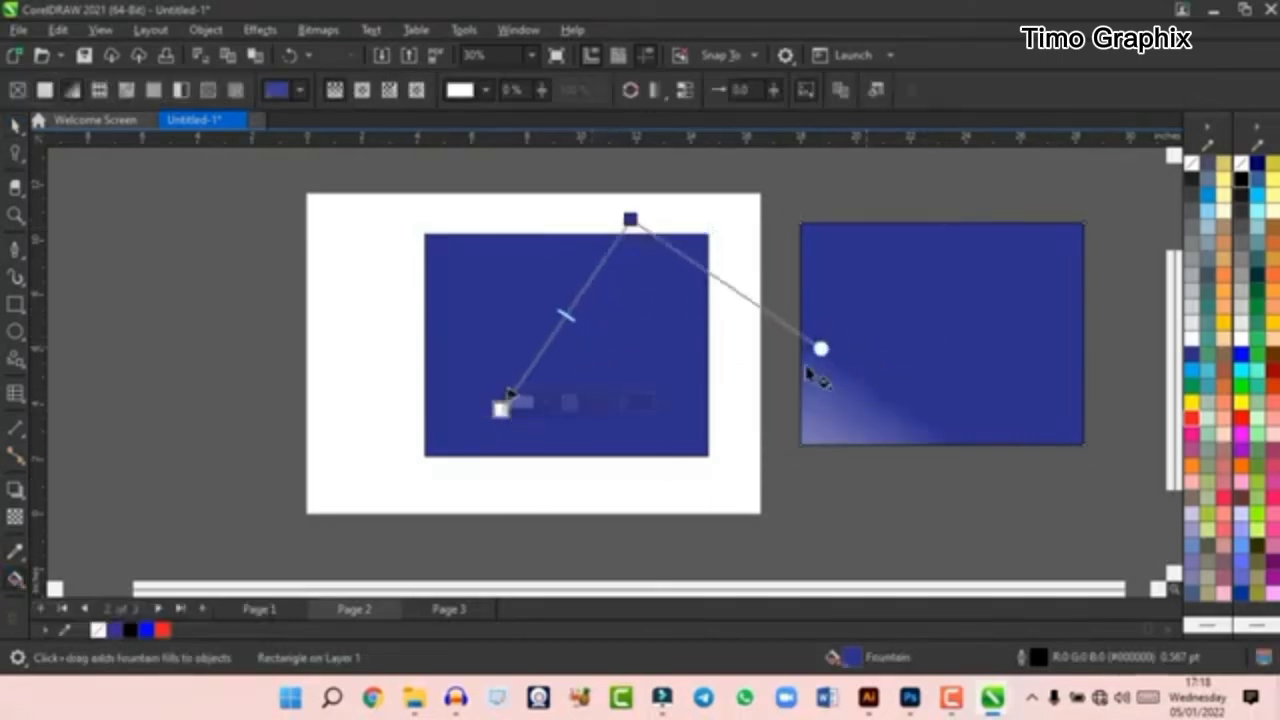
pyautogui.hotkey('ctrl', 'z')
pyautogui.moveTo(1012, 259); pyautogui.dragTo(860, 424)
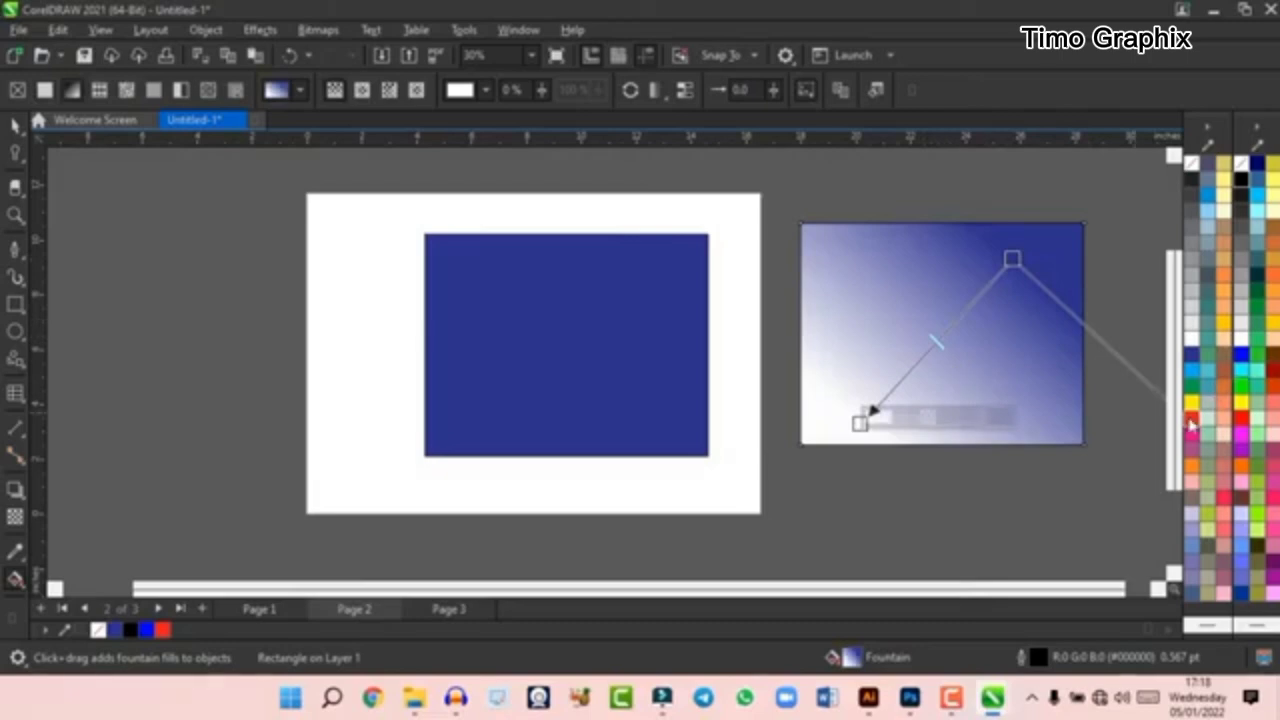
pyautogui.moveTo(1191, 422); pyautogui.dragTo(849, 409)
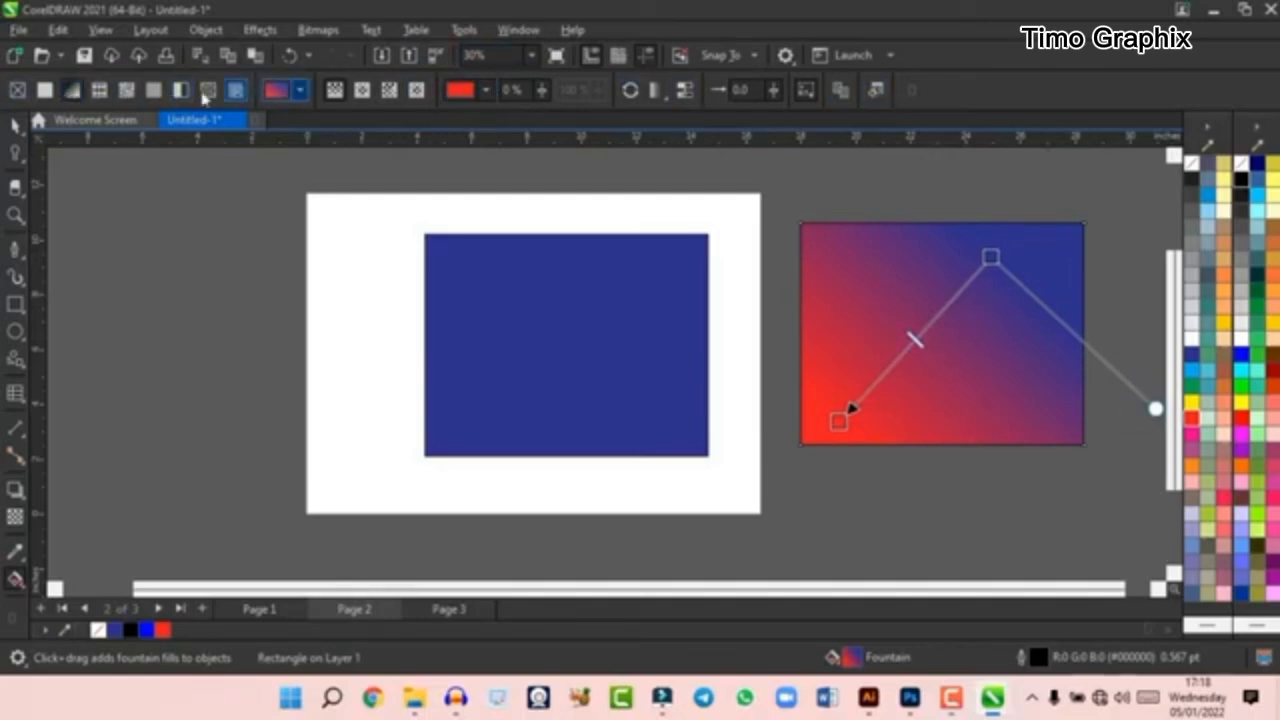
# - Try a vector pattern fill on the gradient rectangle, and undo it
pyautogui.click(128, 91)
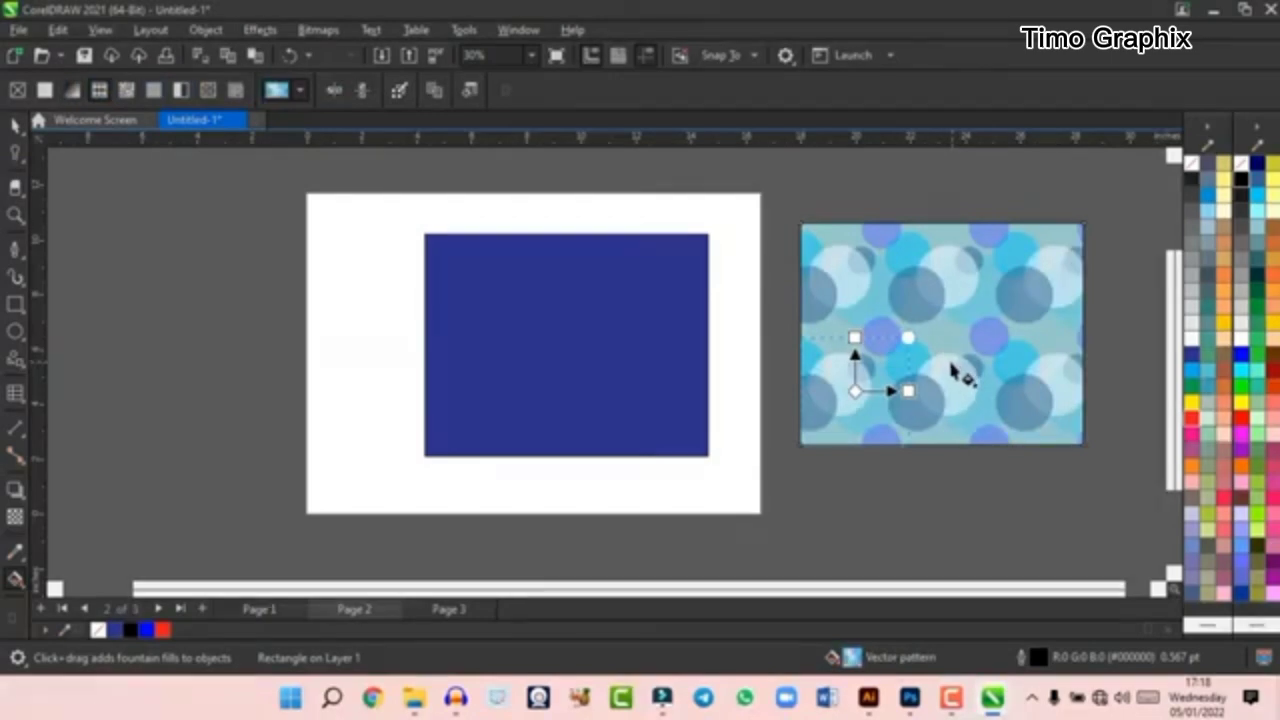
pyautogui.hotkey('ctrl', 'z')
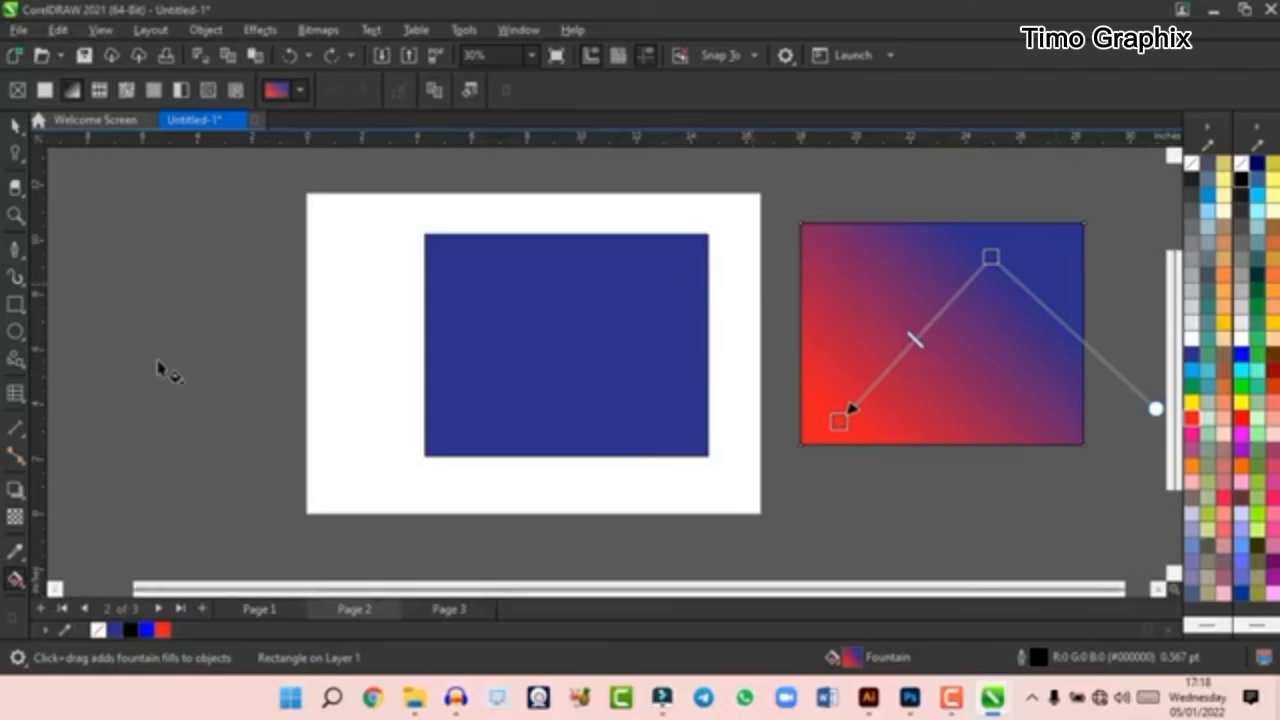
# - View the toolbox's list of tools available for customization, and return to the Pick tool
pyautogui.click(13, 621)
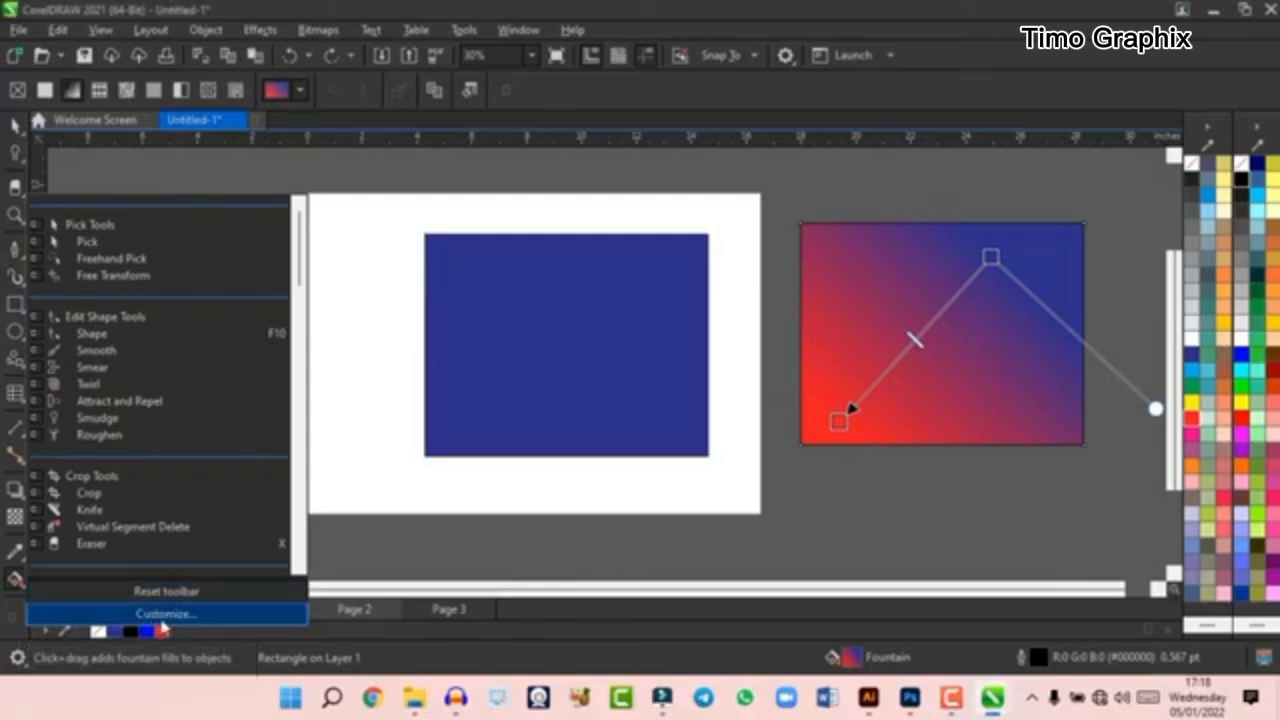
pyautogui.click(15, 136)
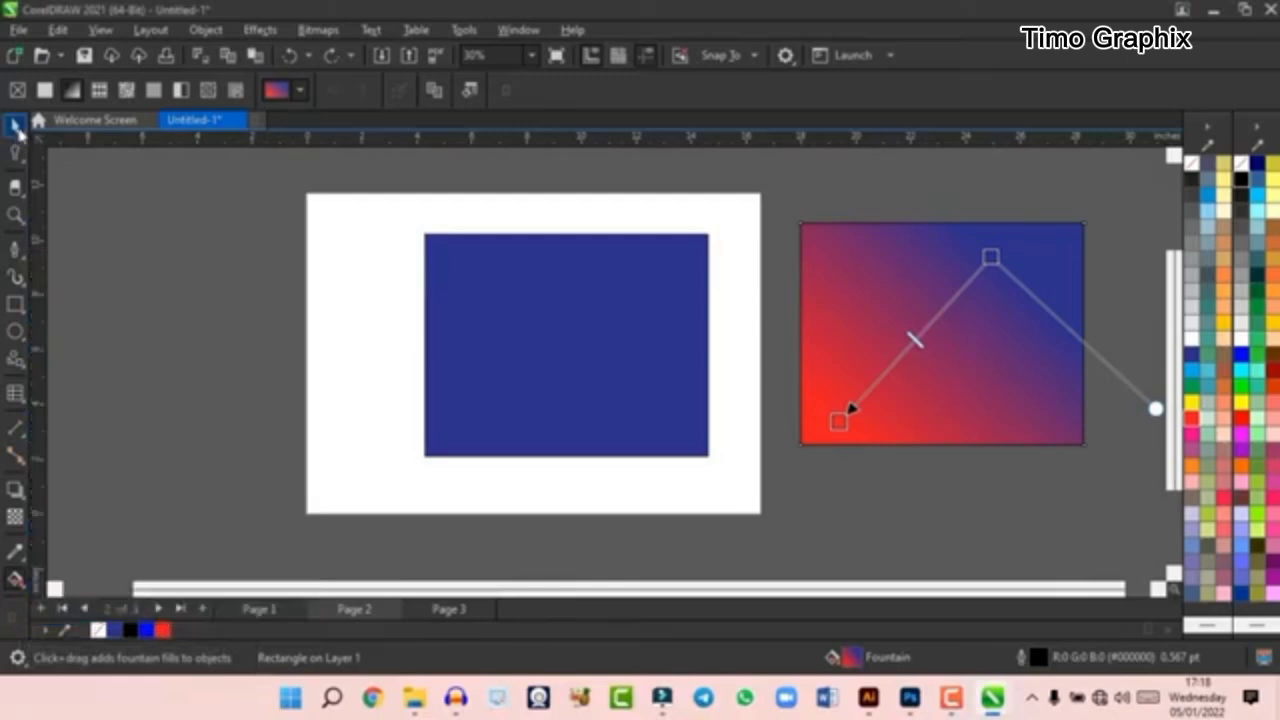
pyautogui.click(16, 128)
# - Delete the blue rectangle from page 2
pyautogui.click(154, 194)
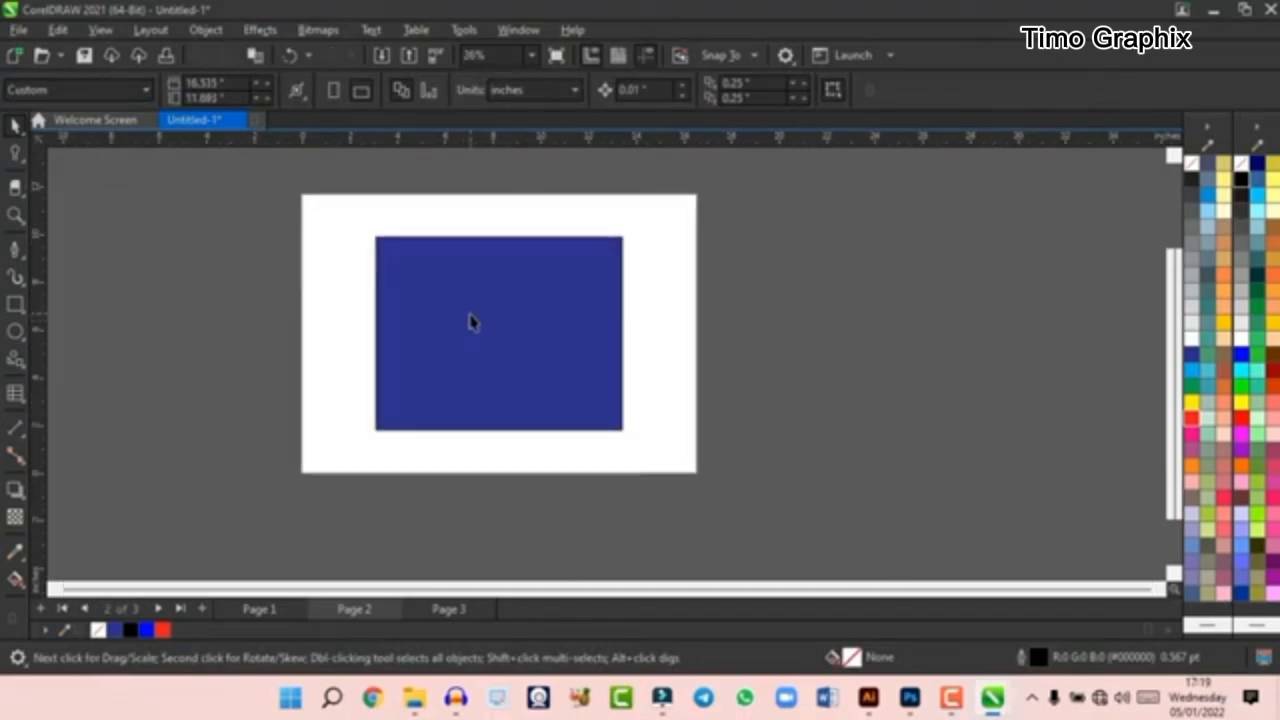
pyautogui.click(472, 320)
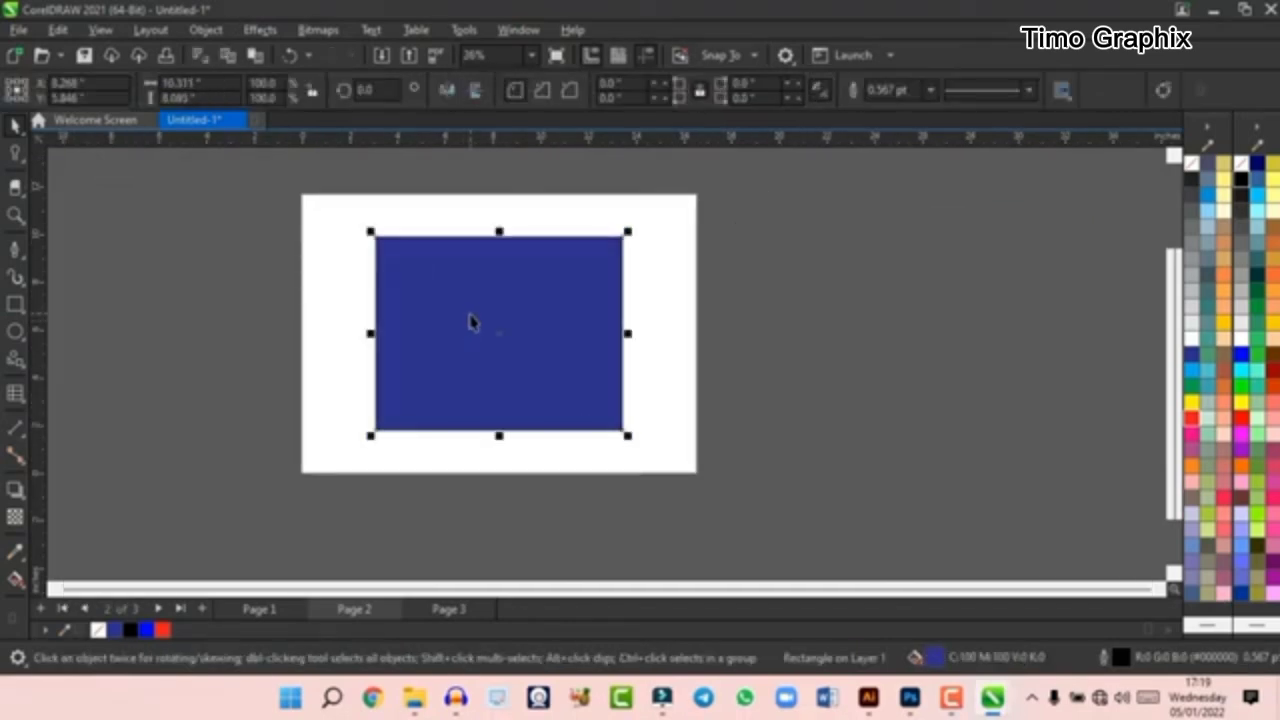
pyautogui.press('Delete')
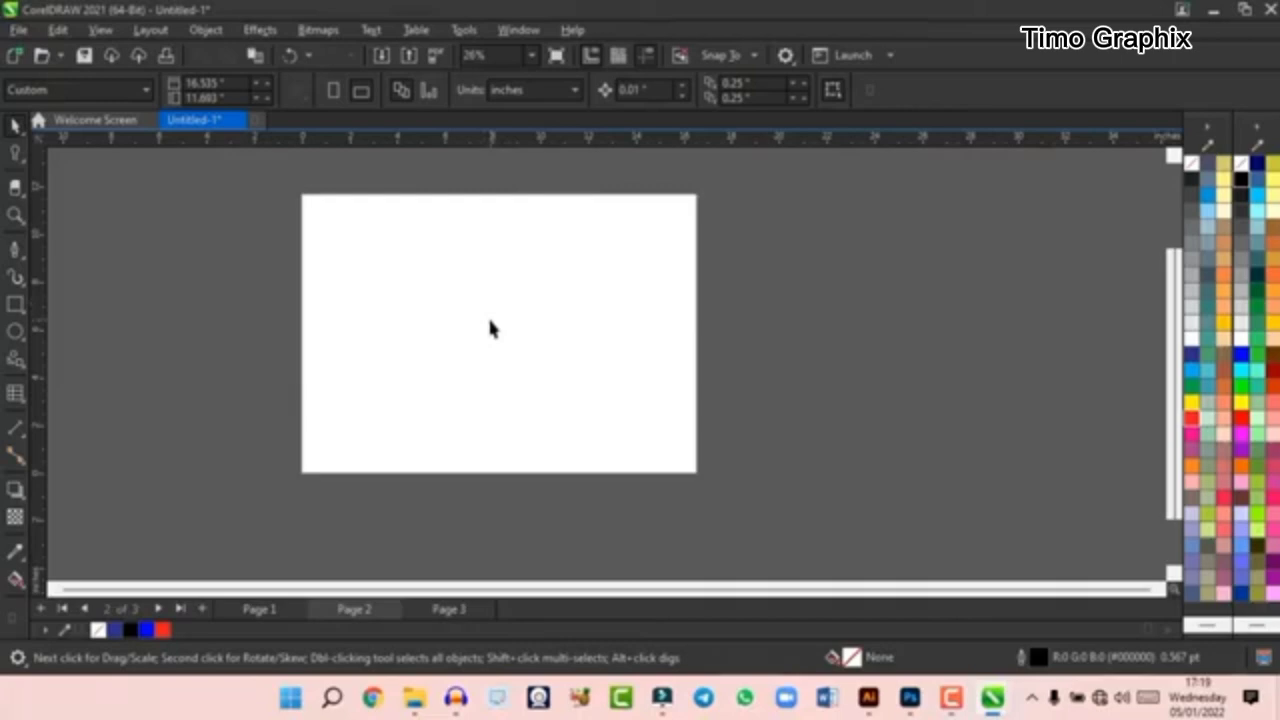
# - Draw a rectangle about 12.19 by 9 inches across most of page 2
pyautogui.click(15, 304)
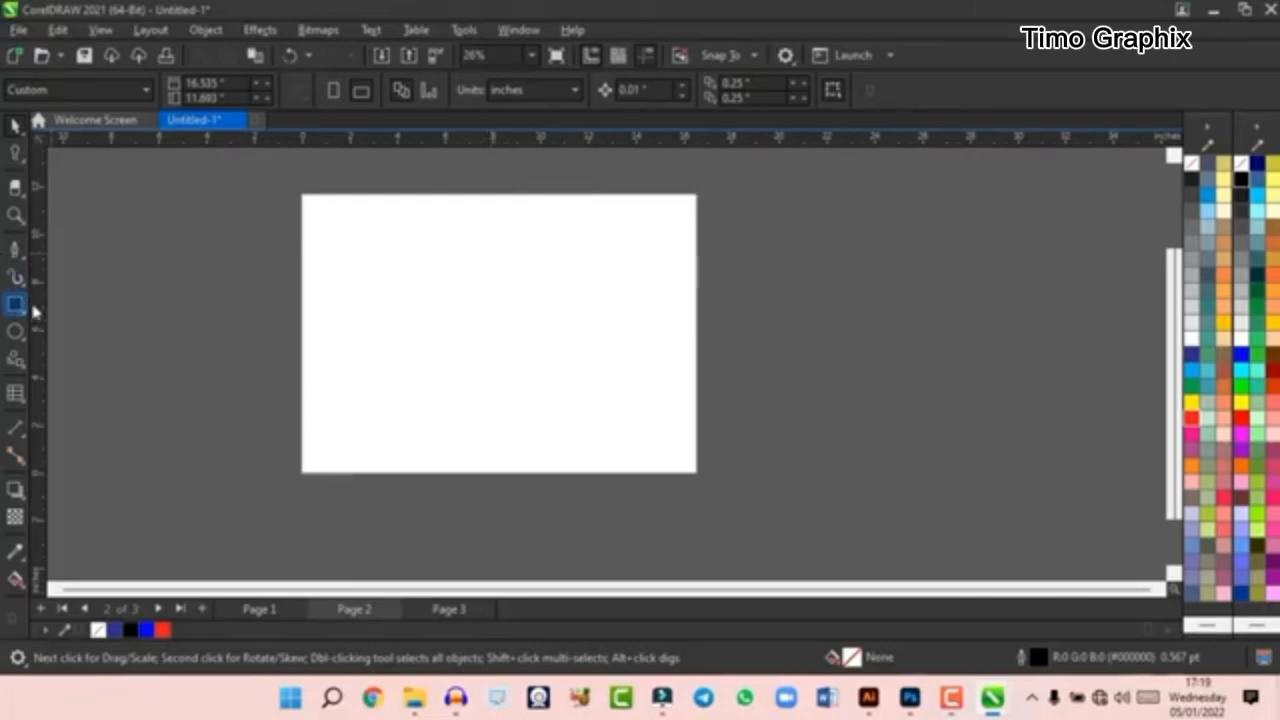
pyautogui.moveTo(345, 228); pyautogui.dragTo(669, 450)
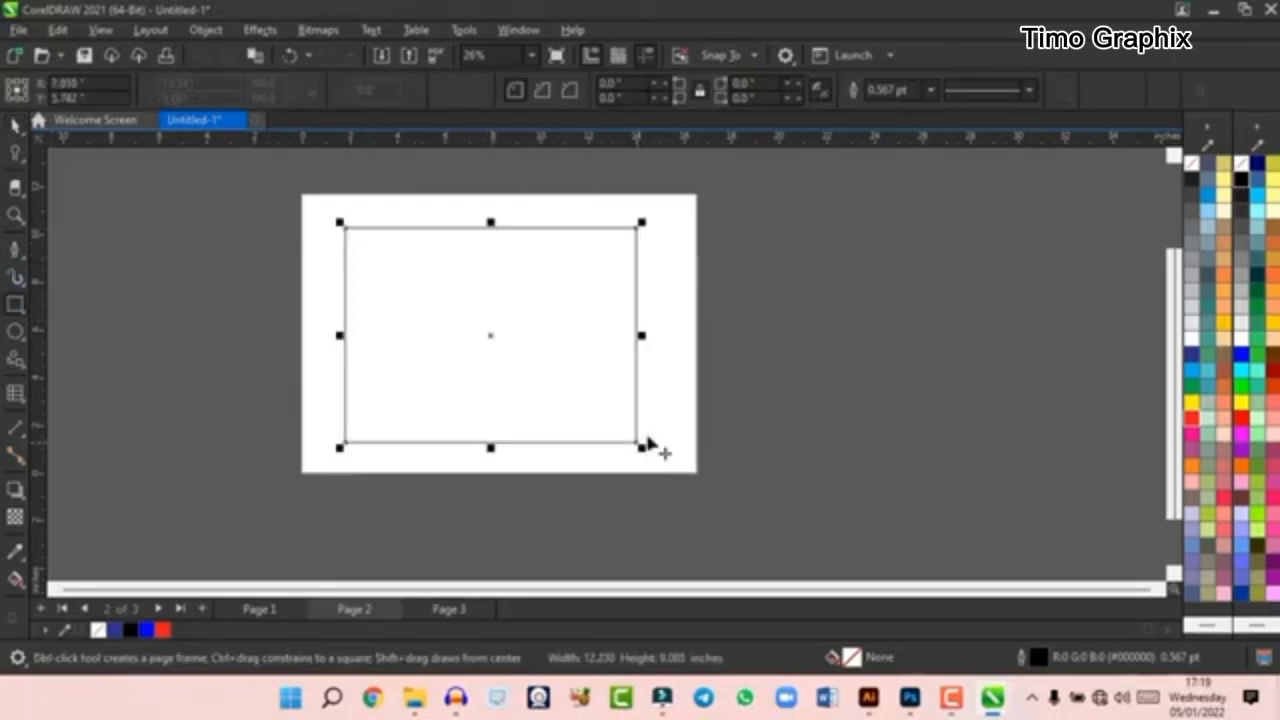
pyautogui.click(15, 124)
# - Move the unfilled rectangle off the right side of the page and bring it back onto the page
pyautogui.scroll(1, 453, 260)
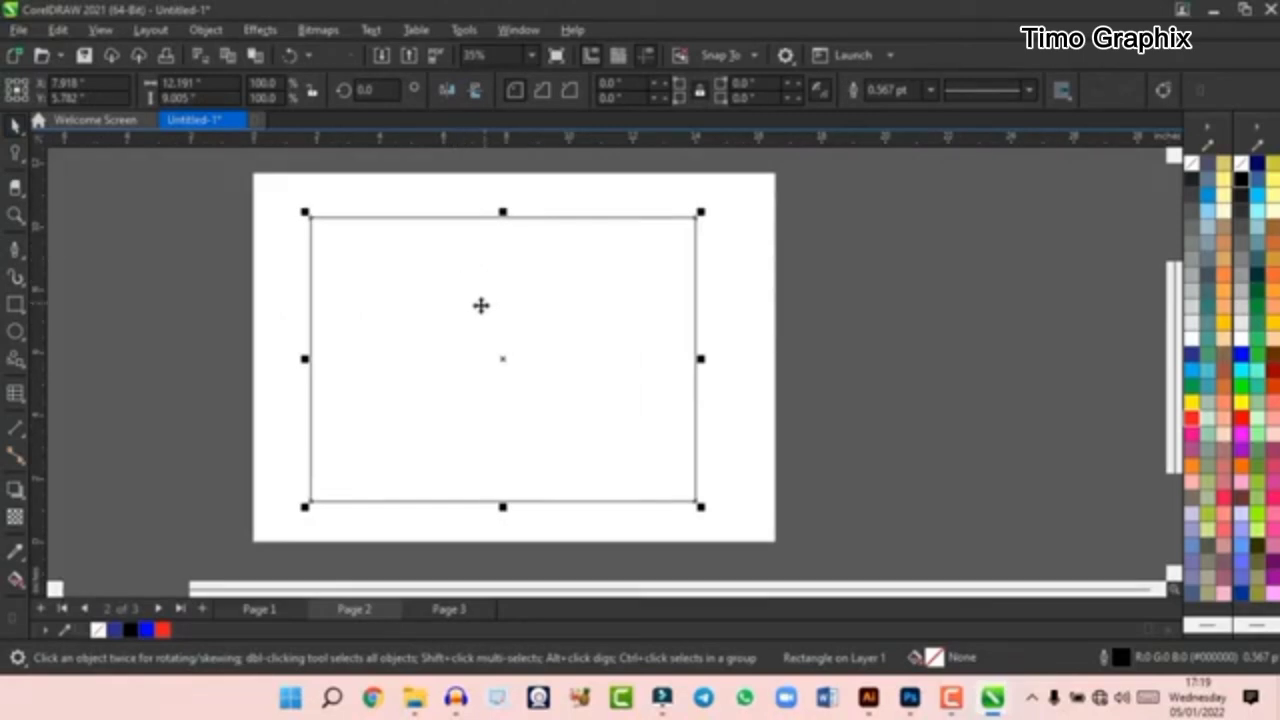
pyautogui.scroll(-3, 522, 313)
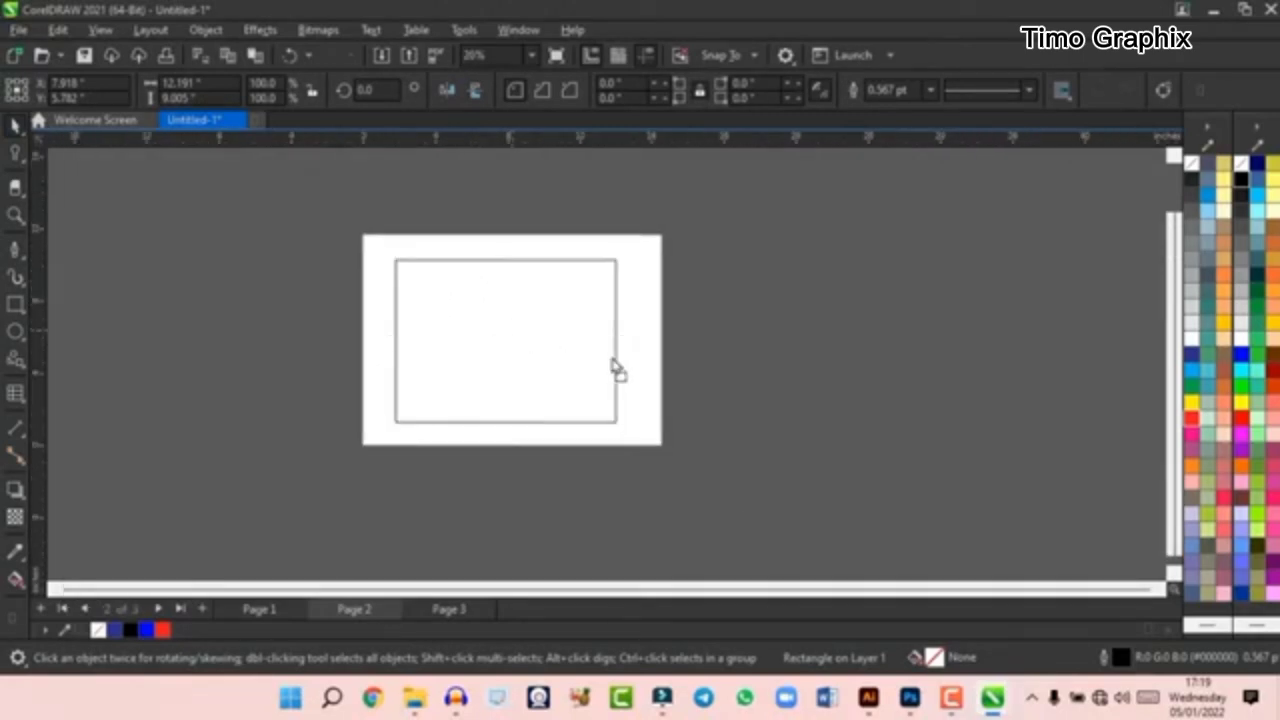
pyautogui.moveTo(617, 366); pyautogui.dragTo(923, 360)
pyautogui.moveTo(835, 332); pyautogui.dragTo(505, 332)
# - Fill the rectangle with pure RGB red (#FF0000)
pyautogui.scroll(3, 497, 326)
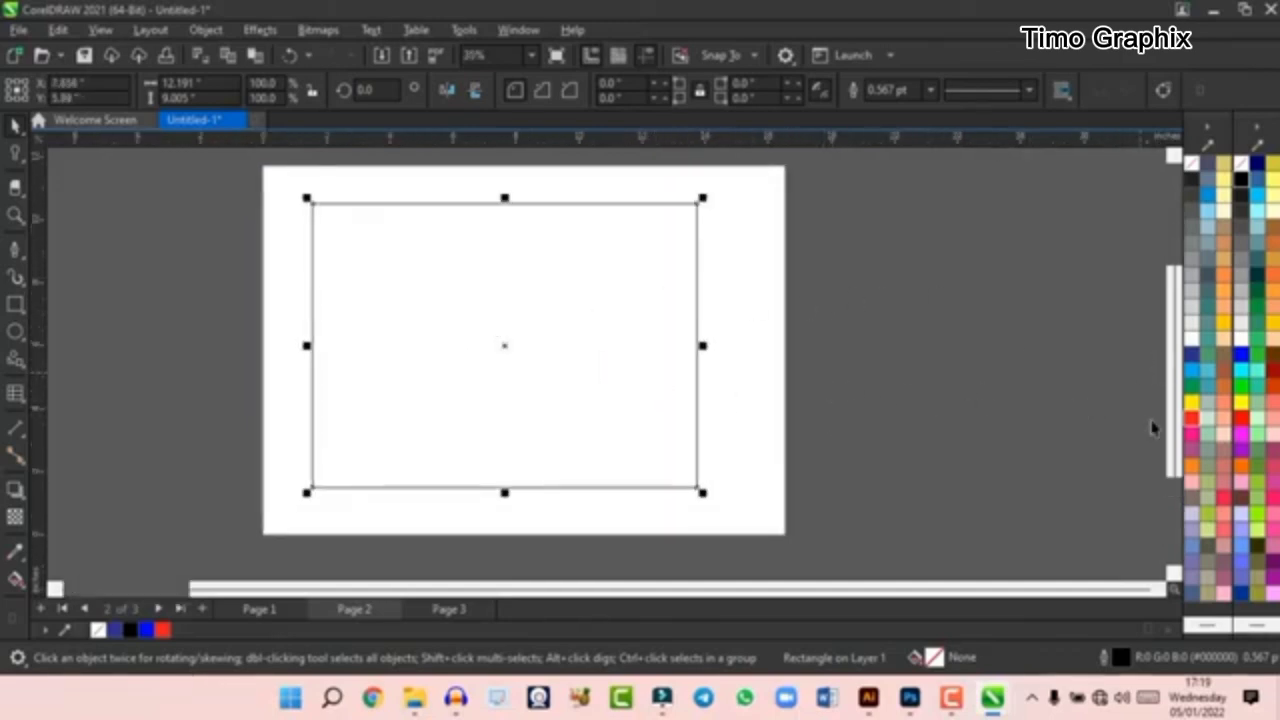
pyautogui.click(1240, 420)
pyautogui.click(1240, 428)
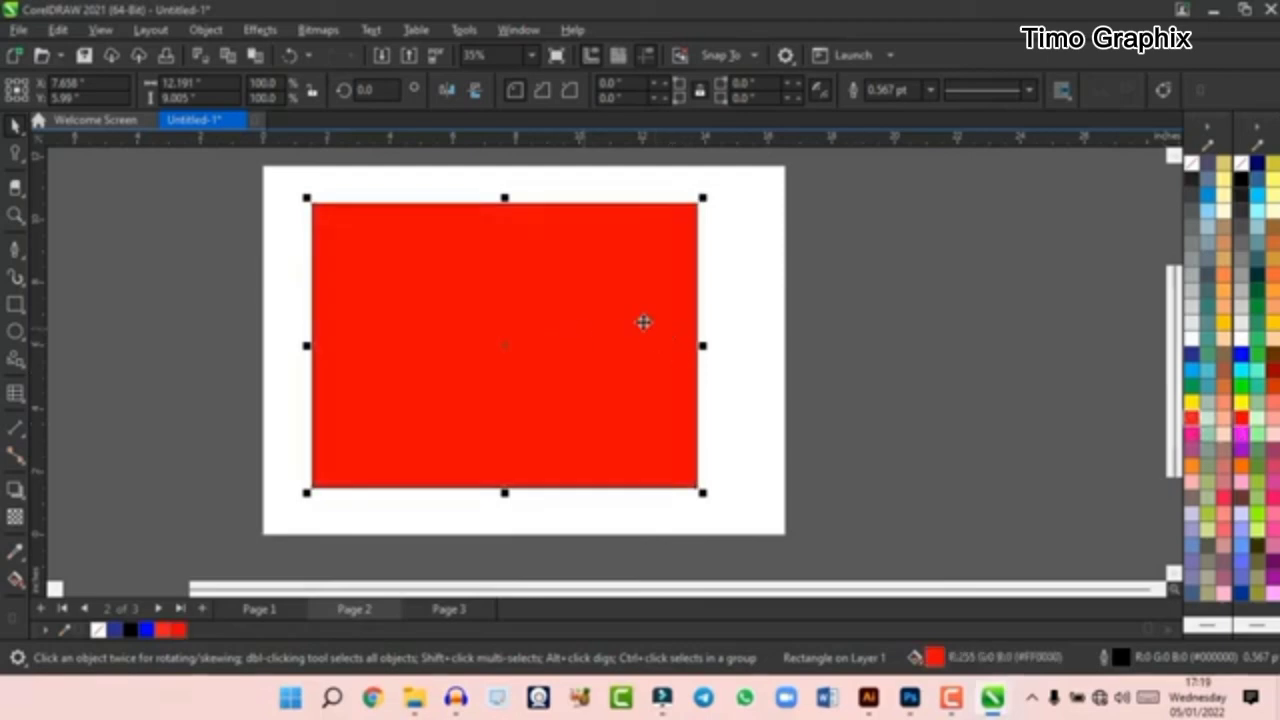
# - Remove the outline from the red rectangle by setting its outline colour to none
pyautogui.scroll(1, 650, 300)
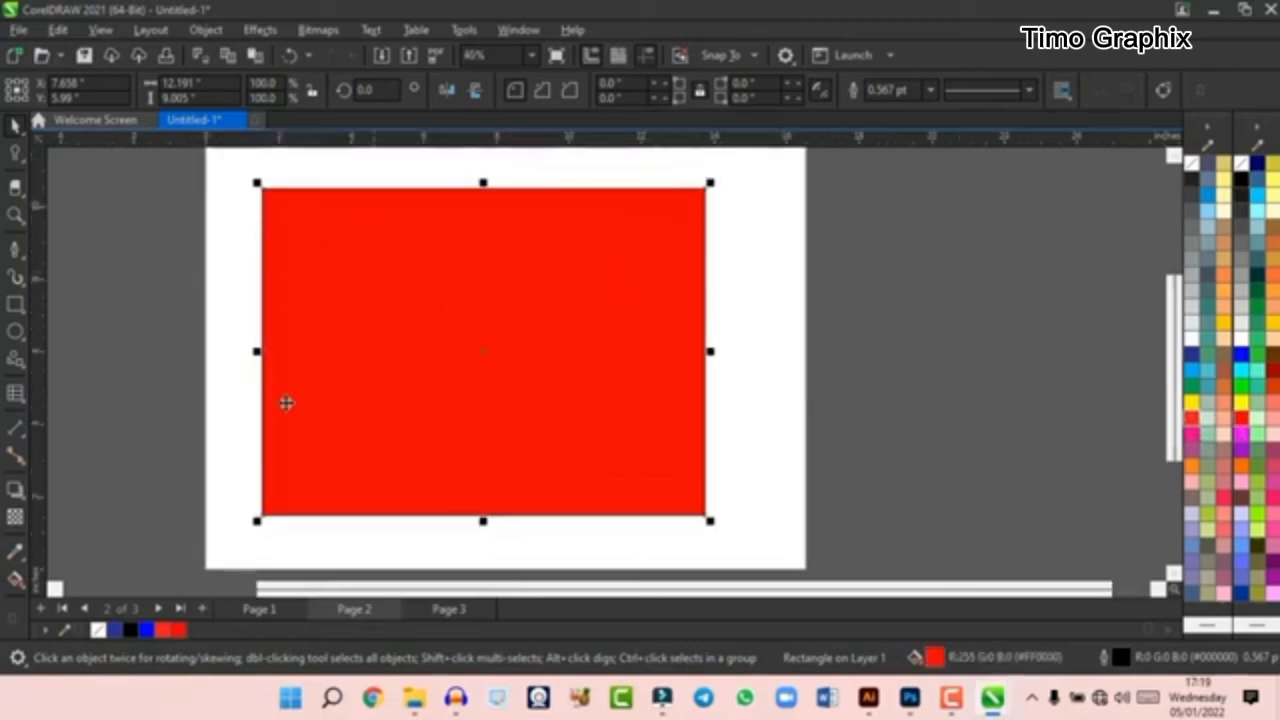
pyautogui.rightClick(1195, 171)
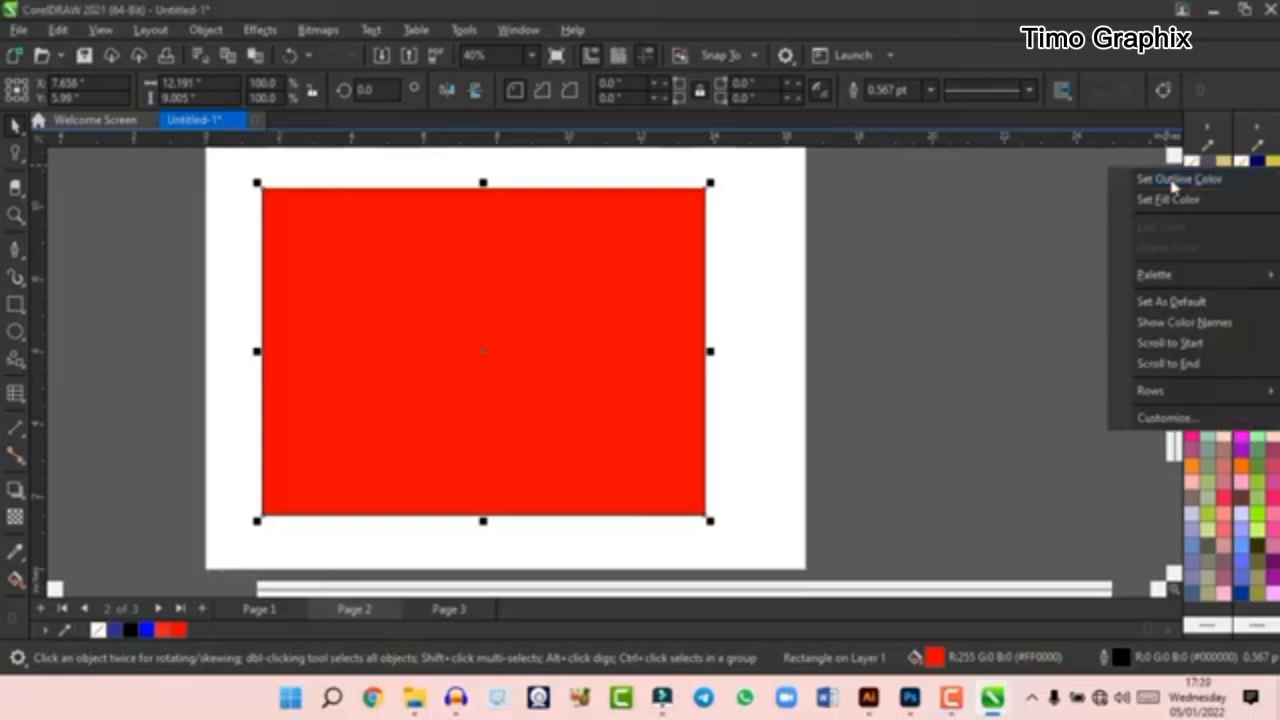
pyautogui.click(1180, 179)
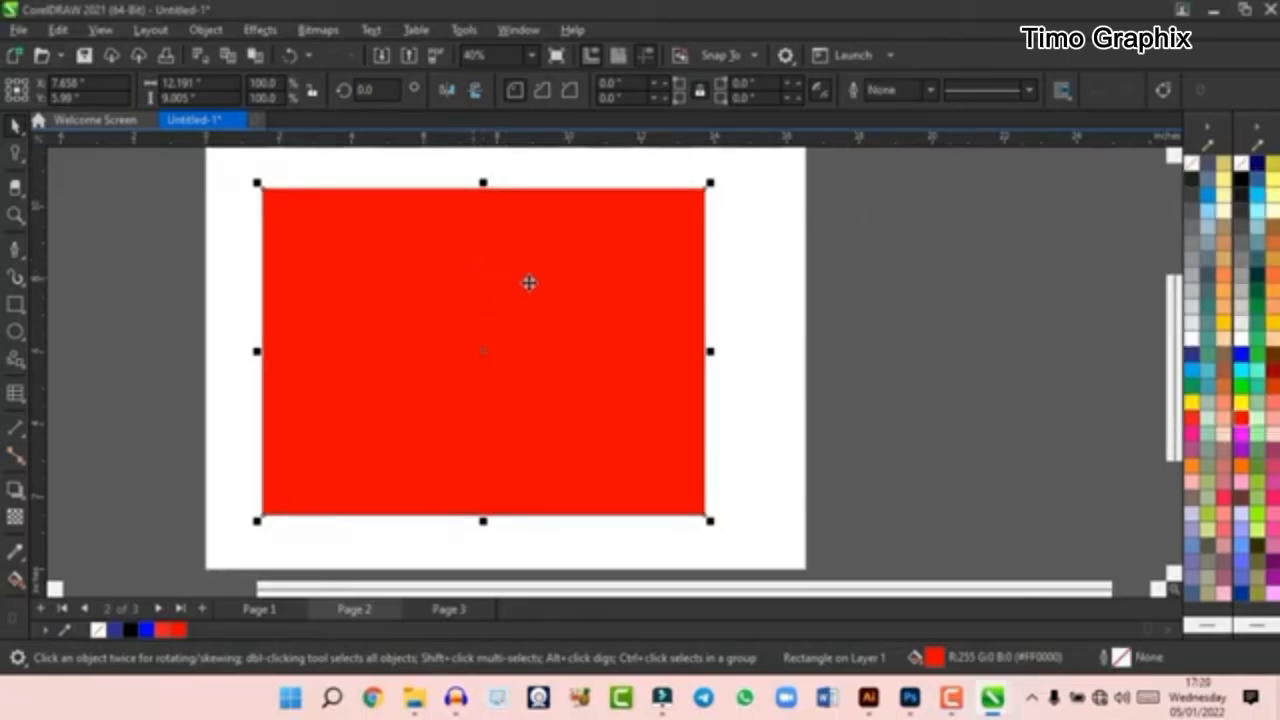
# - Shift the red rectangle partly off the page's upper-left side, and centre it on the page
pyautogui.scroll(-2, 531, 283)
pyautogui.scroll(2, 560, 354)
pyautogui.scroll(-1, 549, 317)
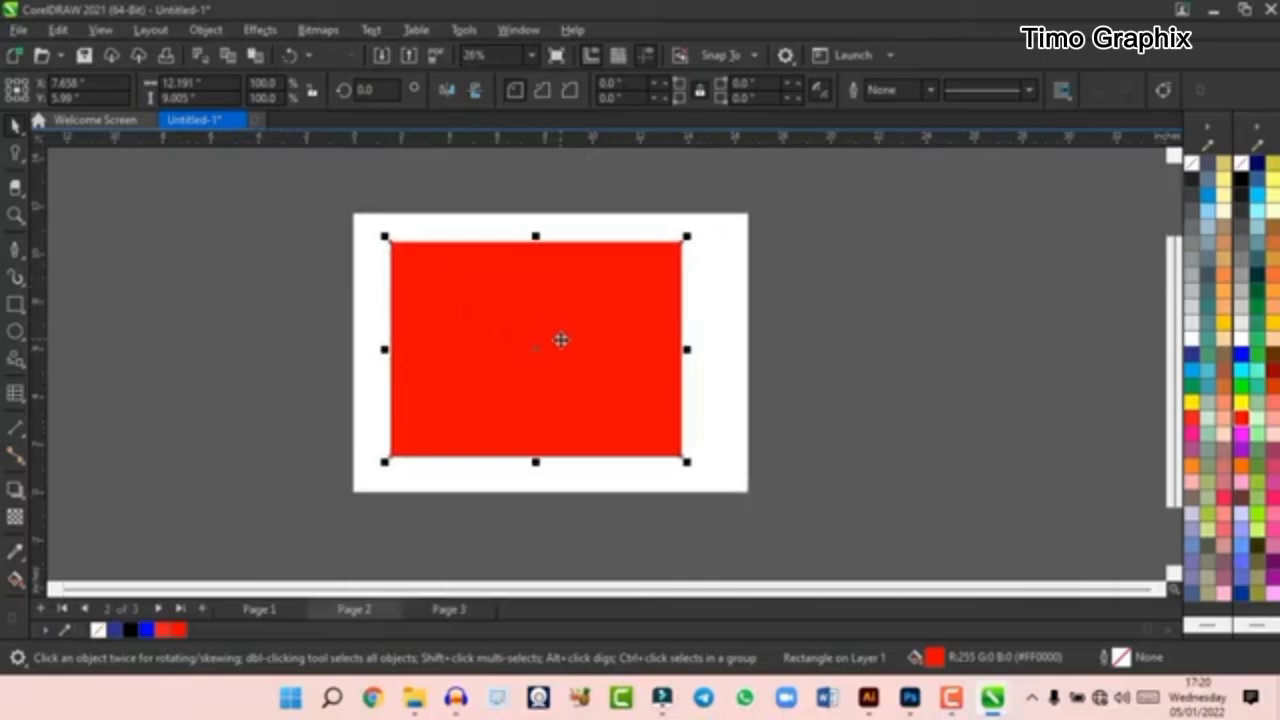
pyautogui.scroll(2, 545, 345)
pyautogui.moveTo(540, 374); pyautogui.dragTo(366, 328)
pyautogui.scroll(-3, 559, 333)
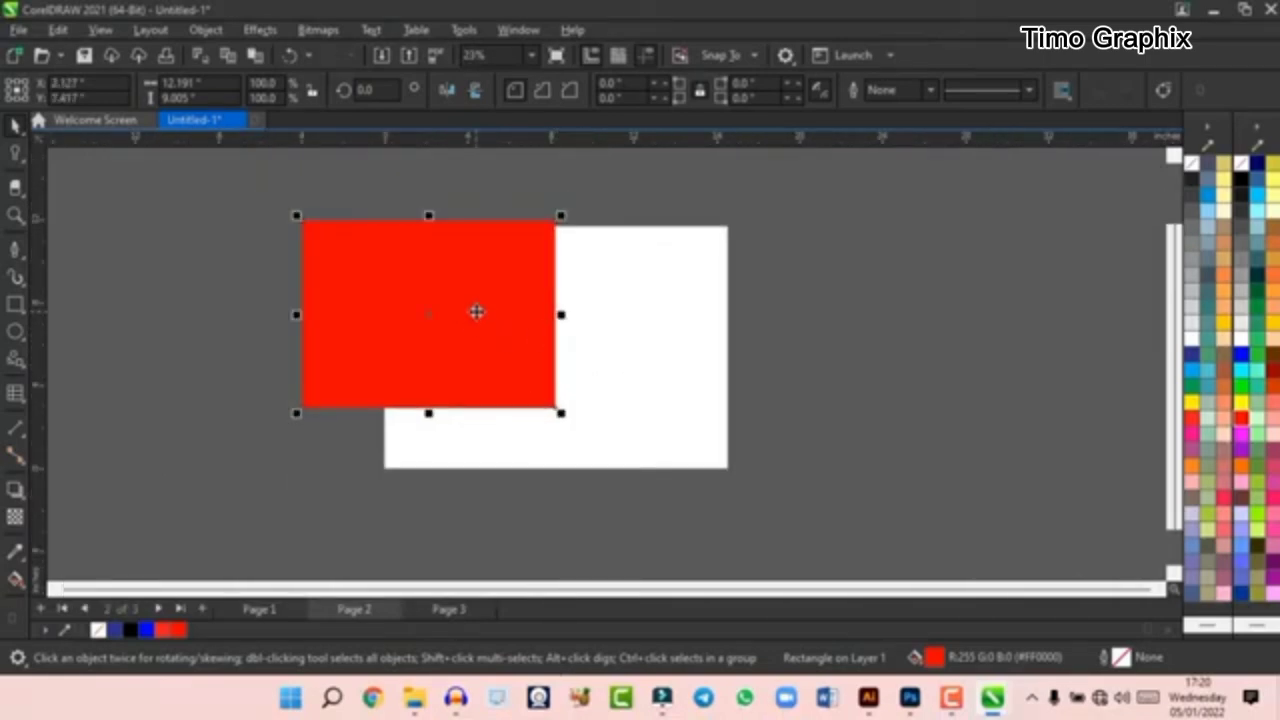
pyautogui.press('p')
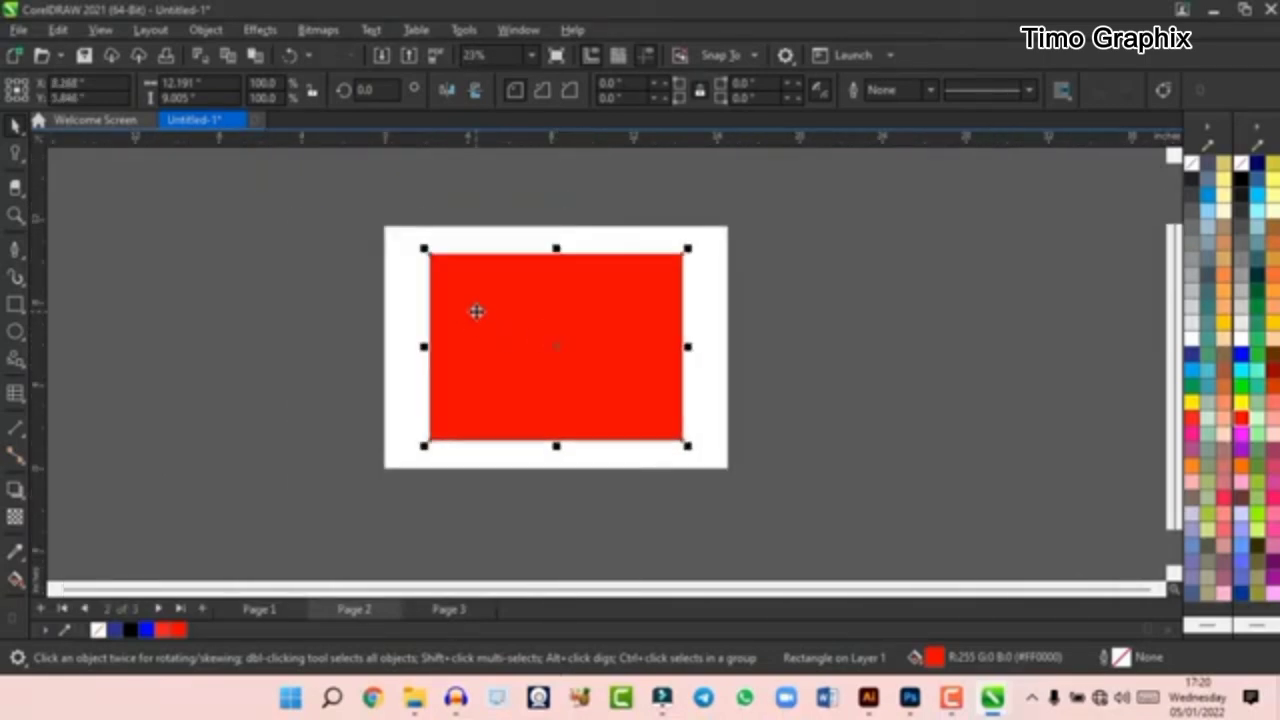
pyautogui.scroll(1, 582, 338)
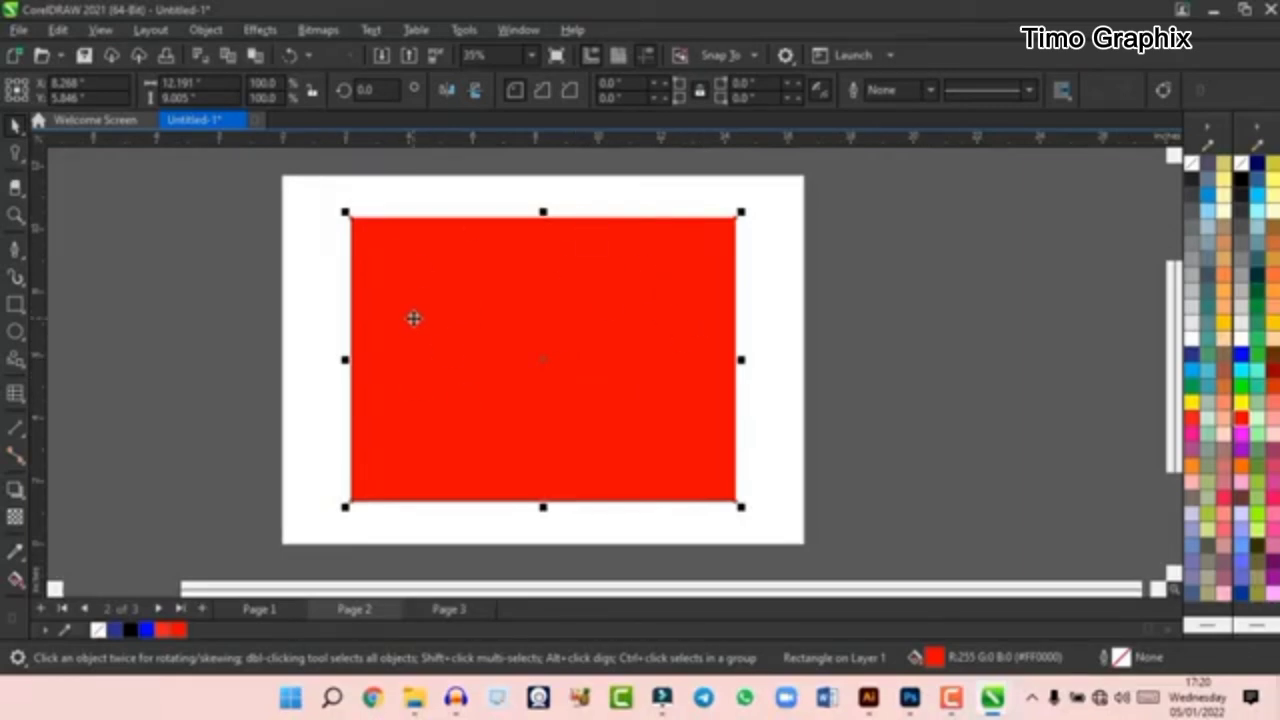
pyautogui.scroll(-1, 543, 326)
pyautogui.scroll(1, 545, 320)
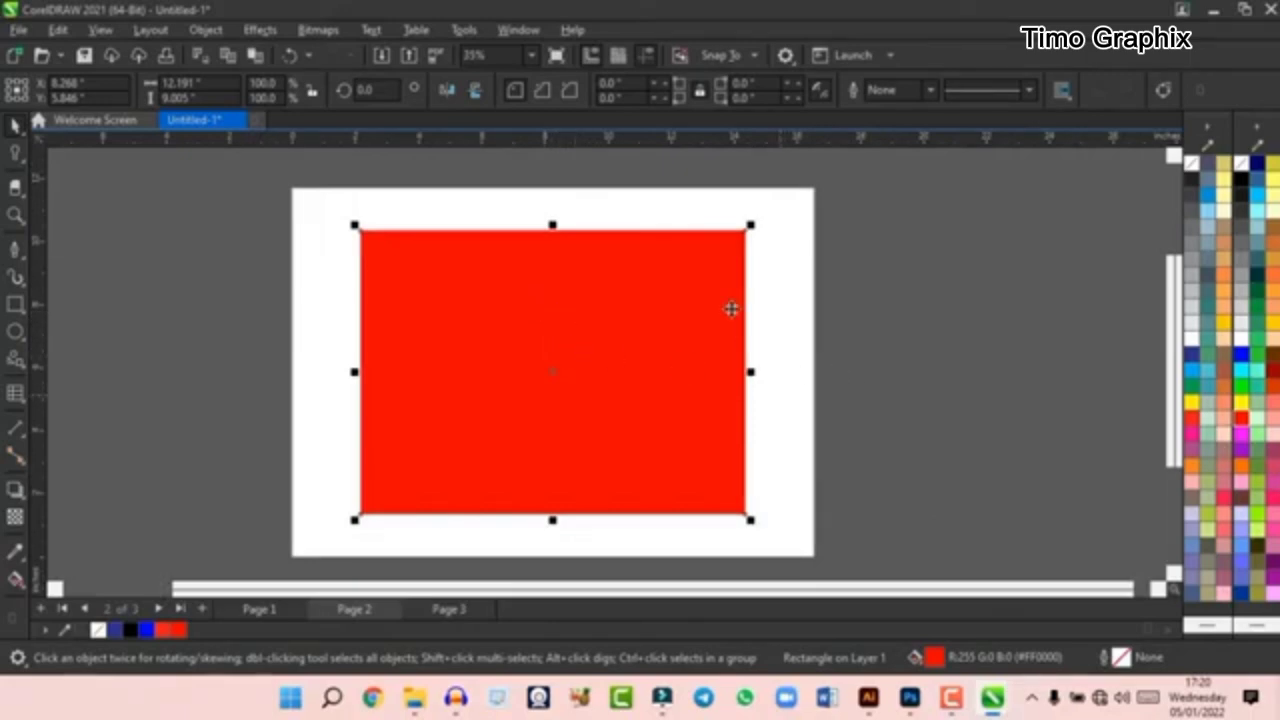
pyautogui.scroll(-1, 731, 309)
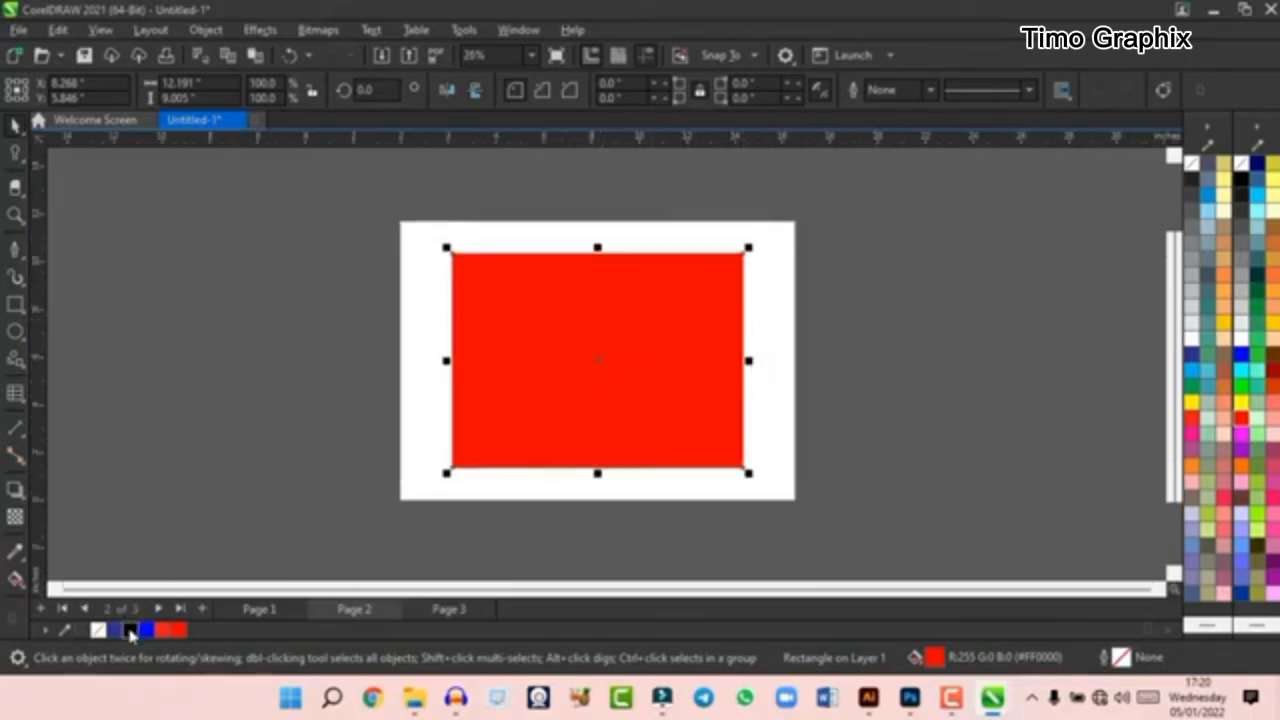
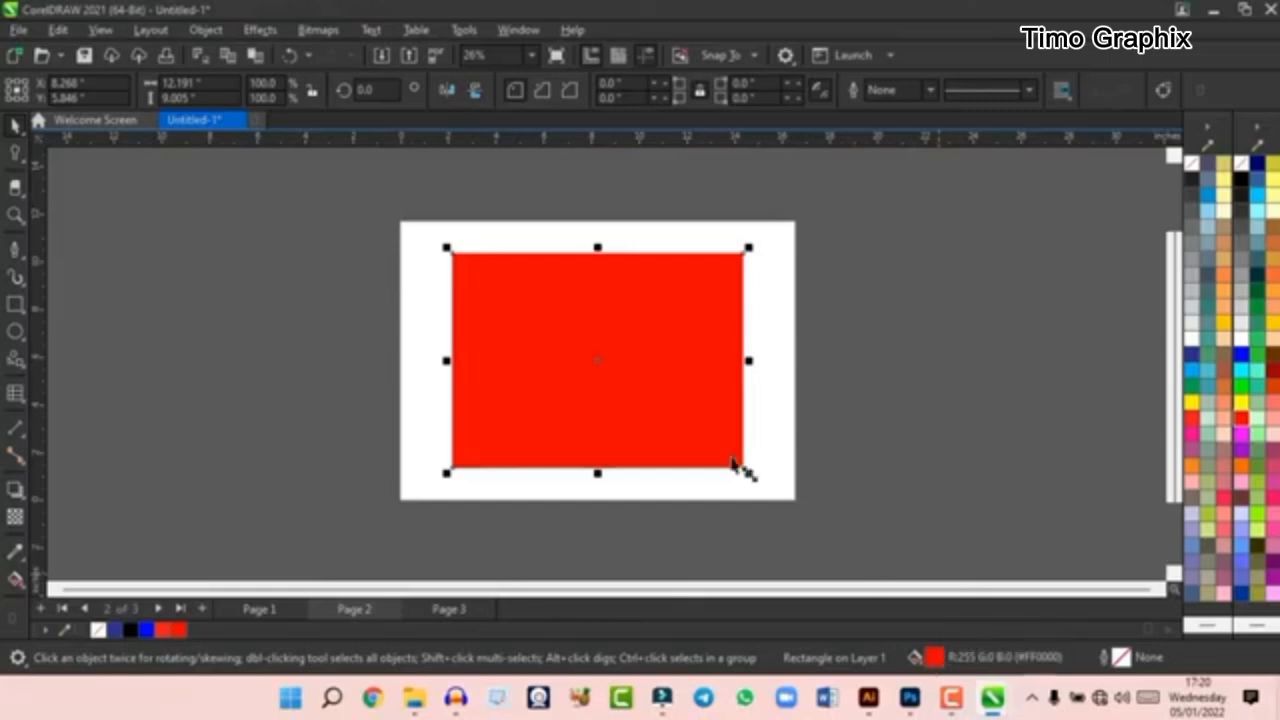
# - Apply a diagonal linear fountain fill to the rectangle, running from red at the upper left to dark blue at the lower right
pyautogui.scroll(1, 590, 323)
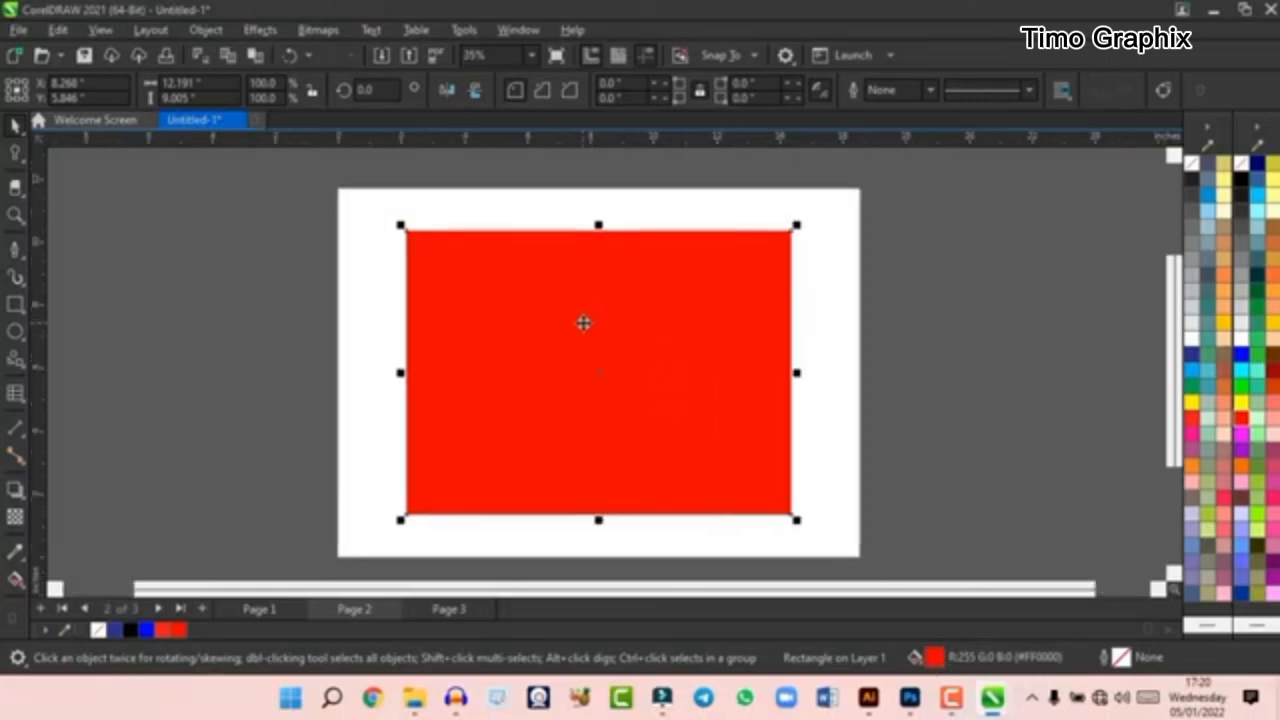
pyautogui.click(15, 585)
pyautogui.moveTo(463, 271); pyautogui.dragTo(689, 424)
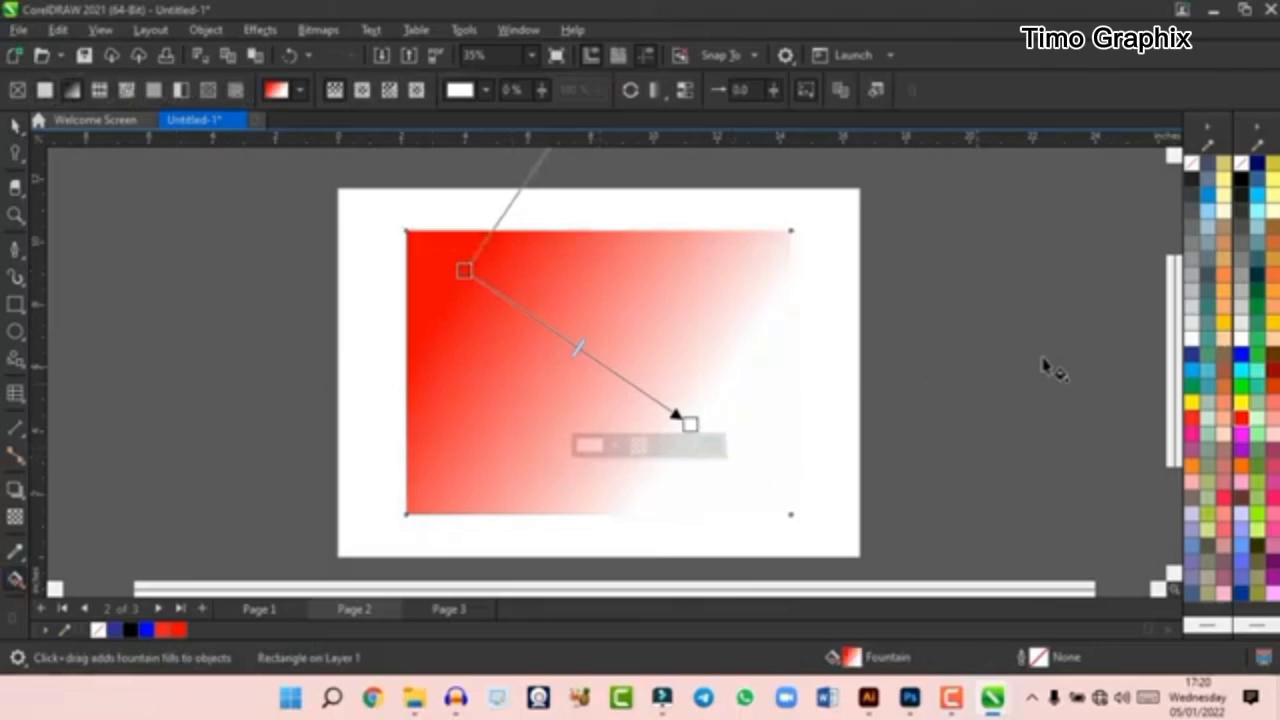
pyautogui.click(1193, 356)
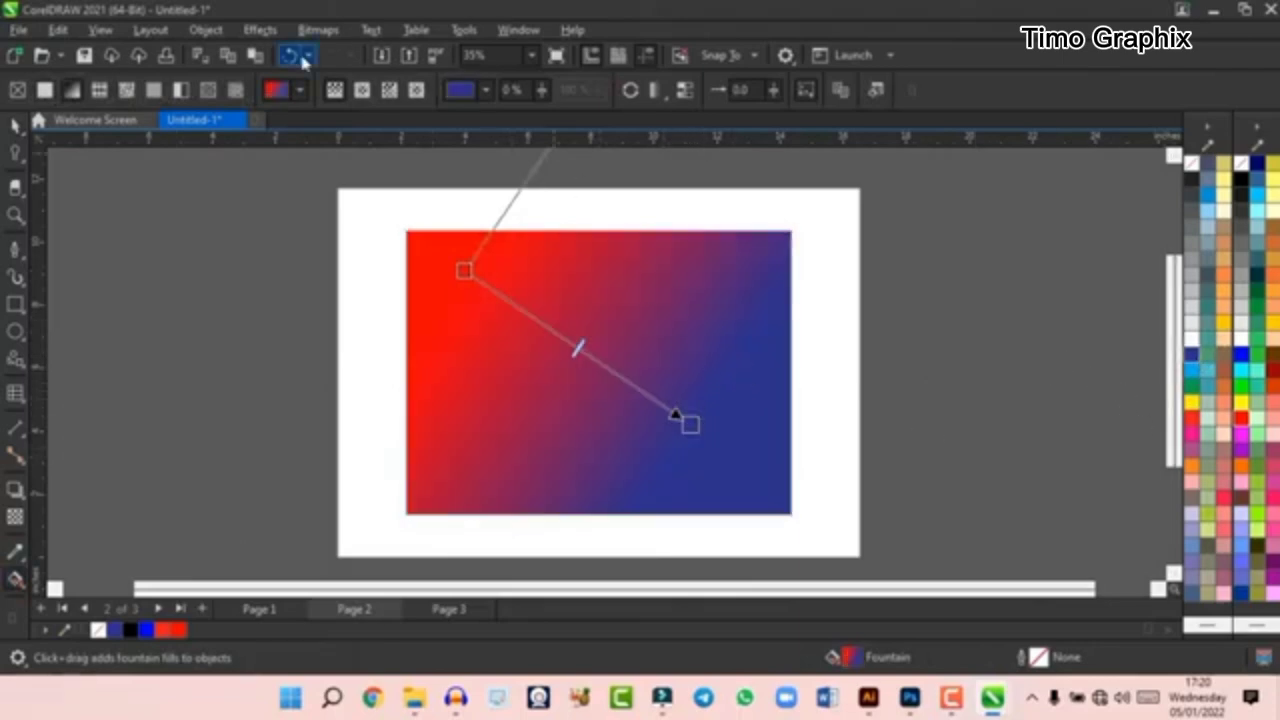
pyautogui.click(14, 134)
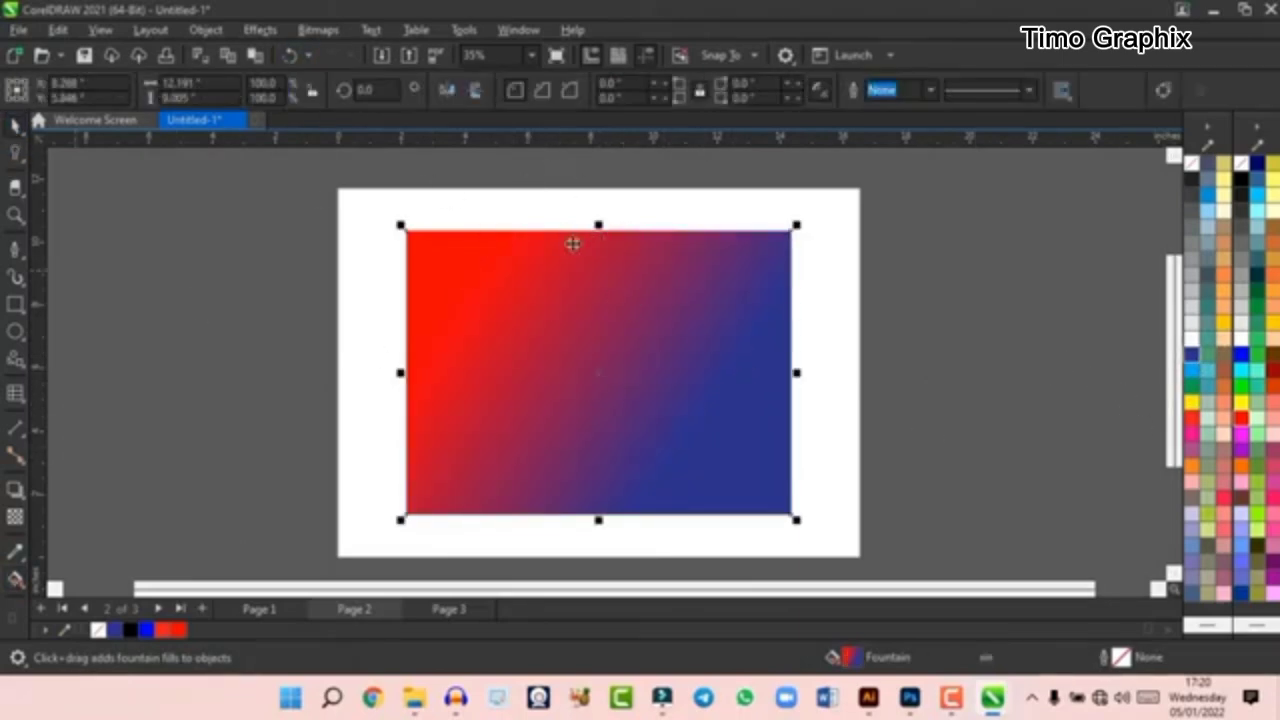
# - Enlarge the gradient rectangle from its centre to about 14.5 by 10.7 inches
pyautogui.scroll(-2, 703, 297)
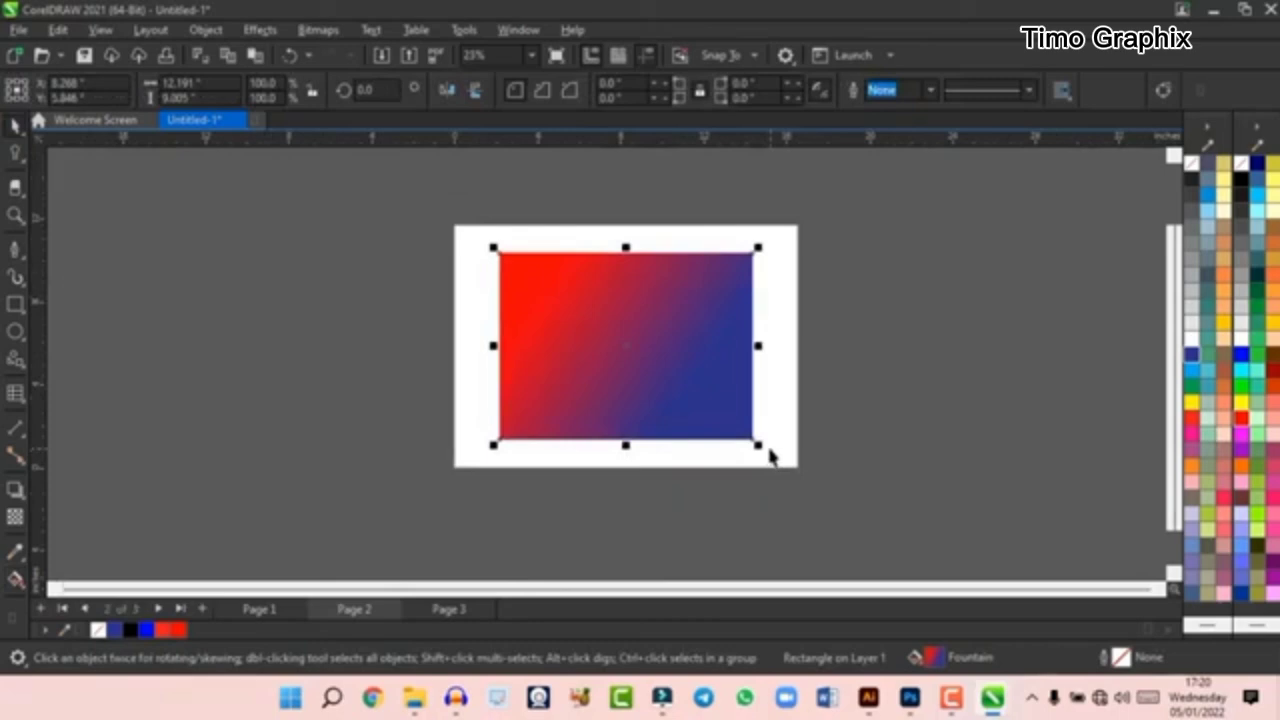
pyautogui.moveTo(758, 446); pyautogui.dragTo(786, 514)
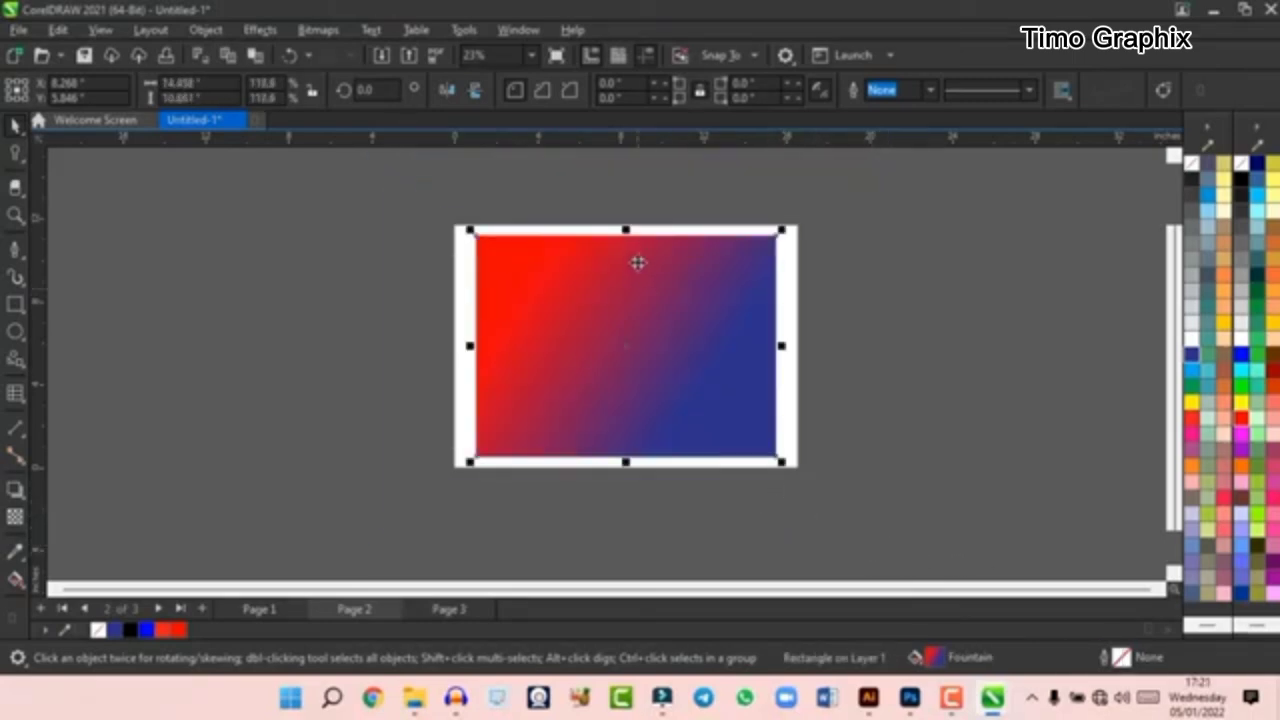
pyautogui.scroll(1, 638, 262)
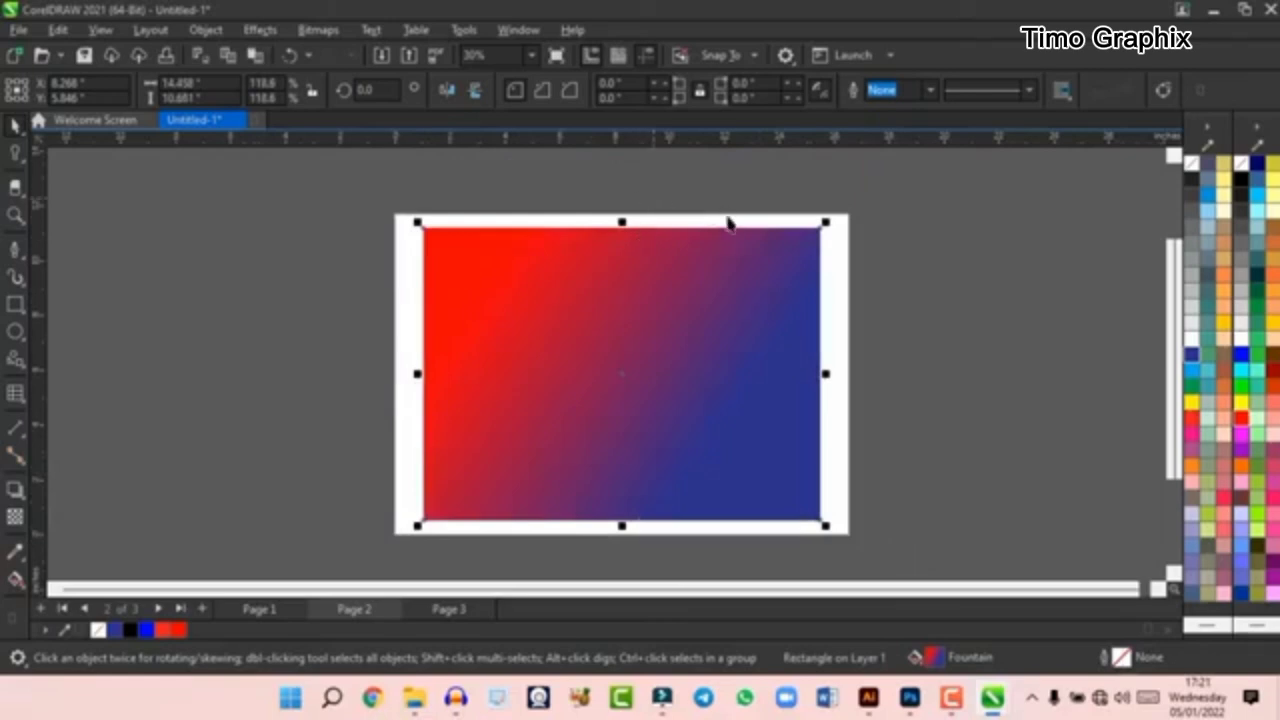
# - Skew the gradient rectangle vertically and horizontally into a slanted parallelogram, and rotate it by its upper-right corner
pyautogui.click(765, 327)
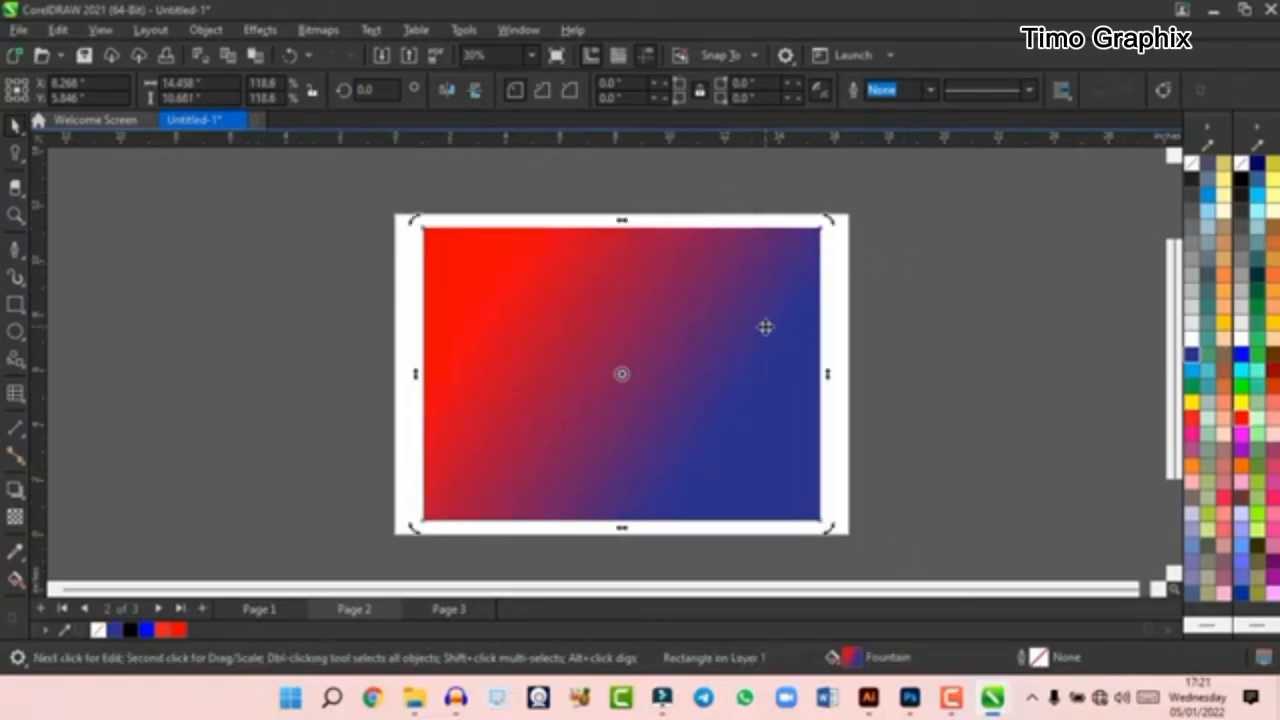
pyautogui.click(805, 318)
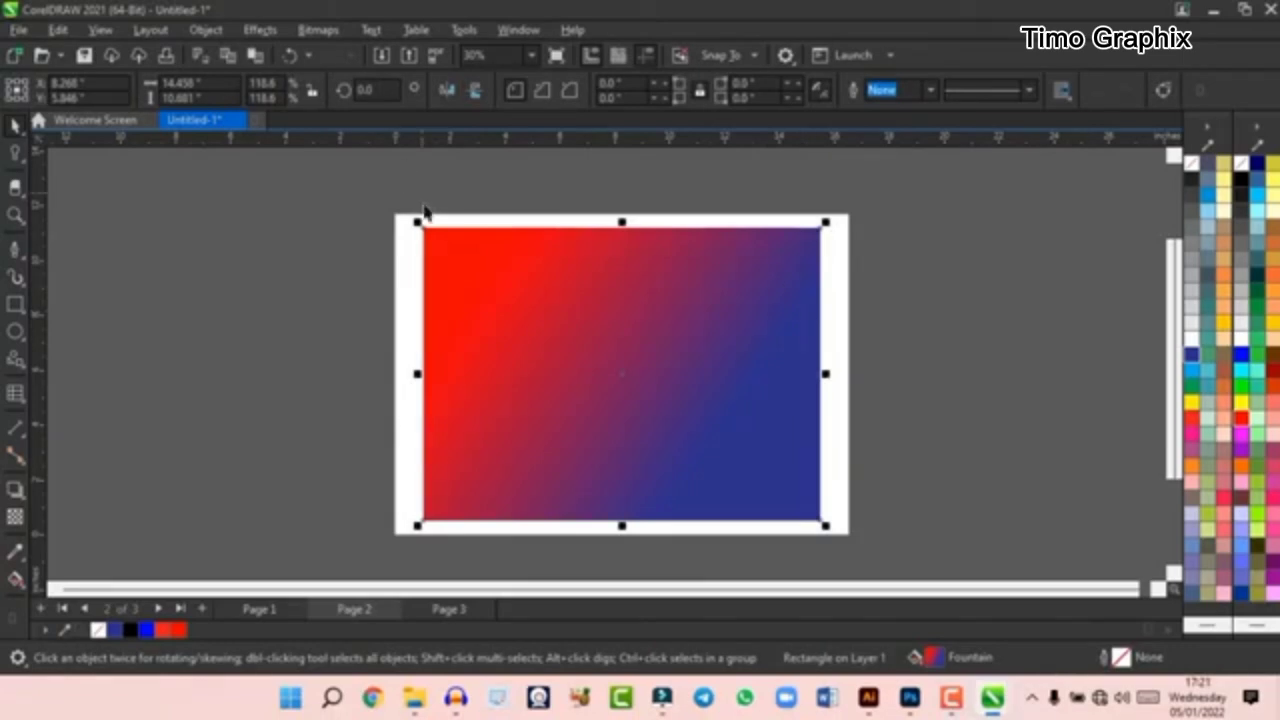
pyautogui.click(437, 283)
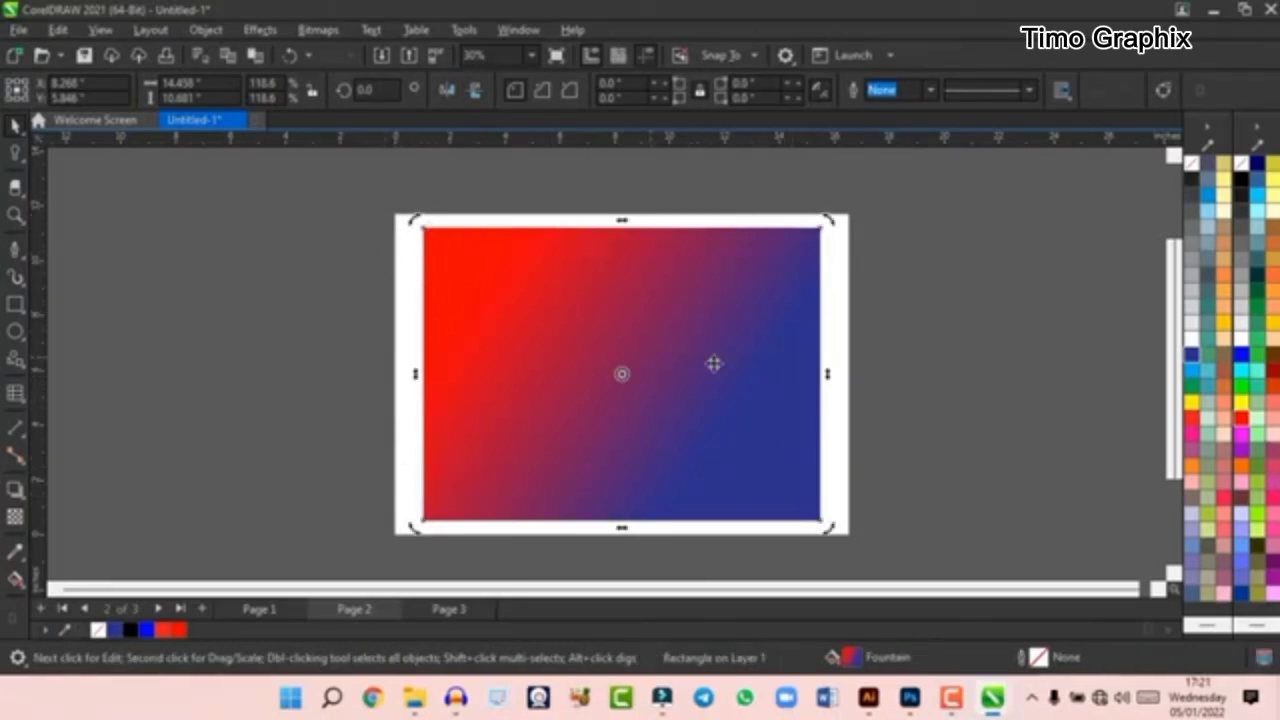
pyautogui.moveTo(828, 383); pyautogui.dragTo(800, 350)
pyautogui.moveTo(620, 529); pyautogui.dragTo(568, 532)
pyautogui.moveTo(358, 374); pyautogui.dragTo(360, 385)
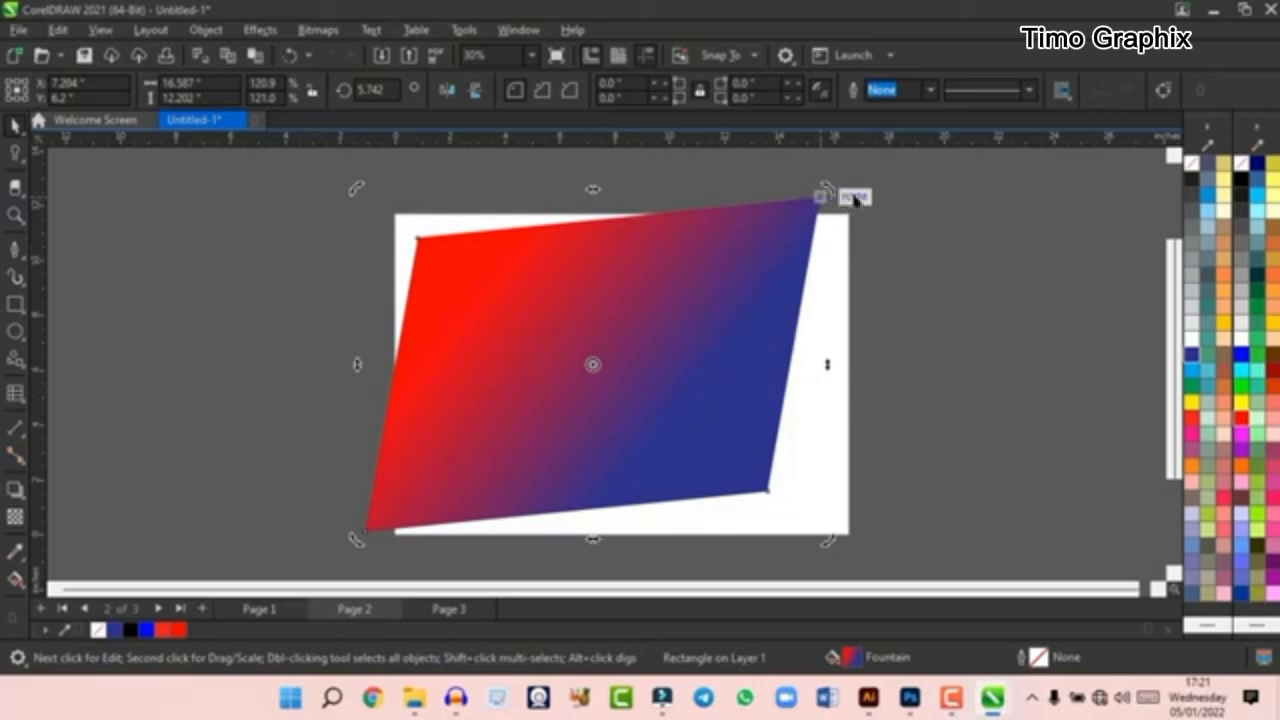
pyautogui.moveTo(829, 198); pyautogui.dragTo(666, 403)
# - Undo the rotation, skewing and enlargement of the gradient rectangle, and return it to scaling mode
pyautogui.hotkey('ctrl', 'z')
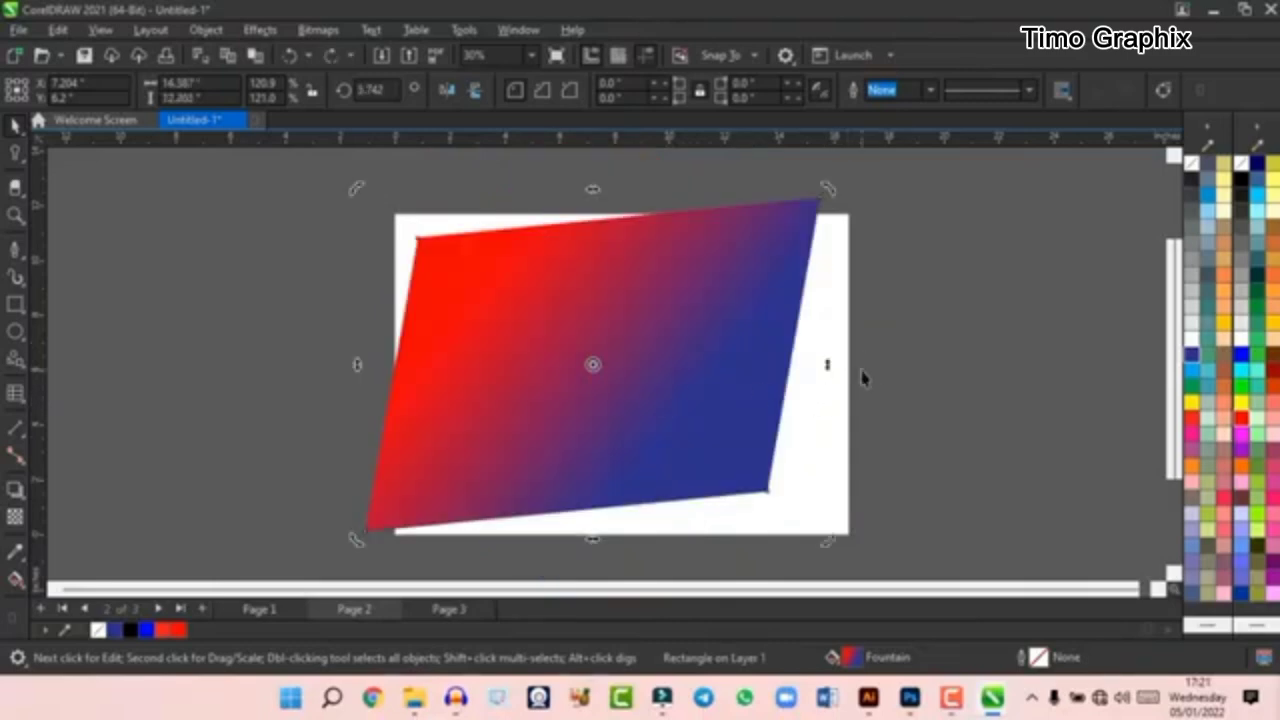
pyautogui.hotkey('ctrl', 'z')
pyautogui.hotkey('ctrl', 'z')
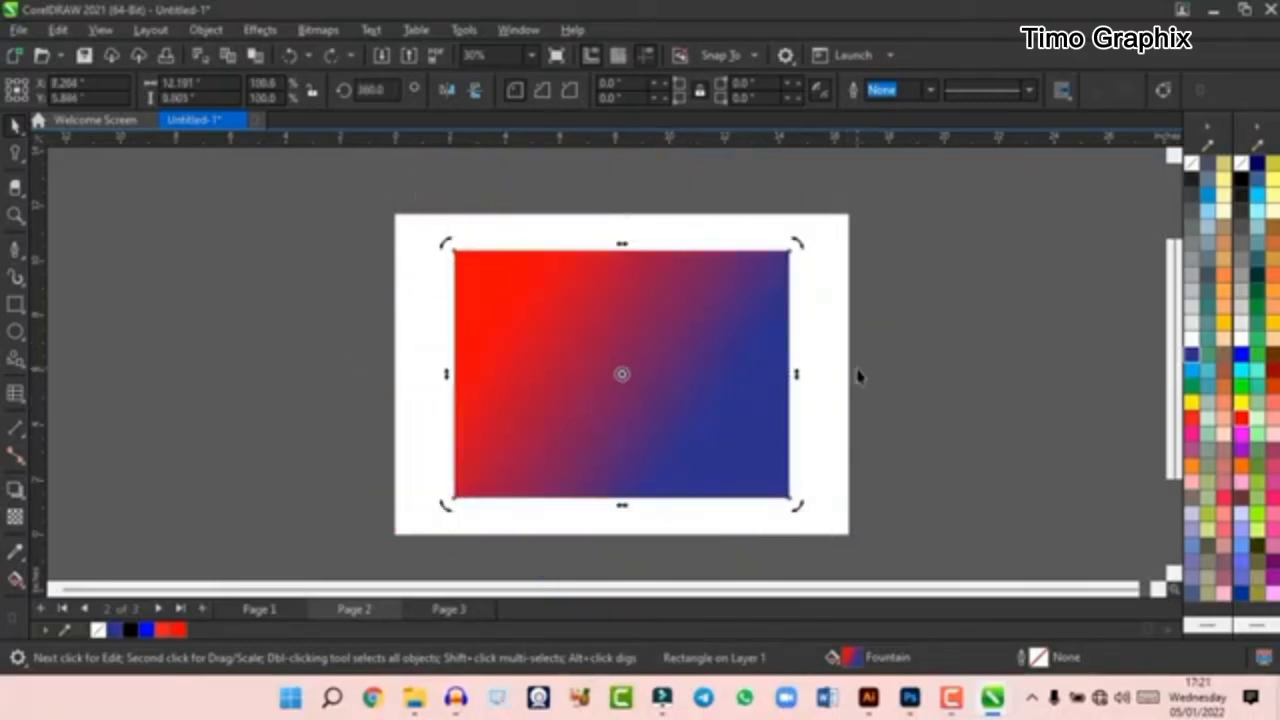
pyautogui.click(650, 377)
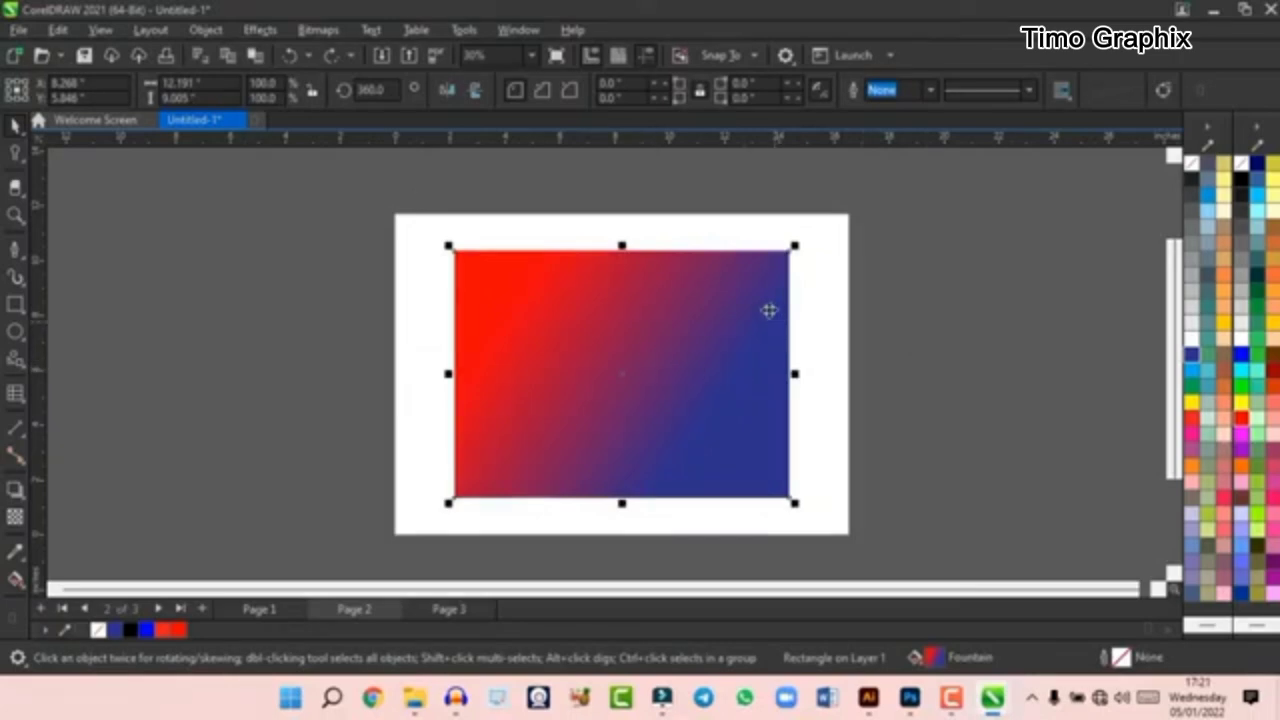
# - Round the rectangle's upper-right corner to a radius of about 4.5 inches with the Shape tool
pyautogui.scroll(1, 770, 307)
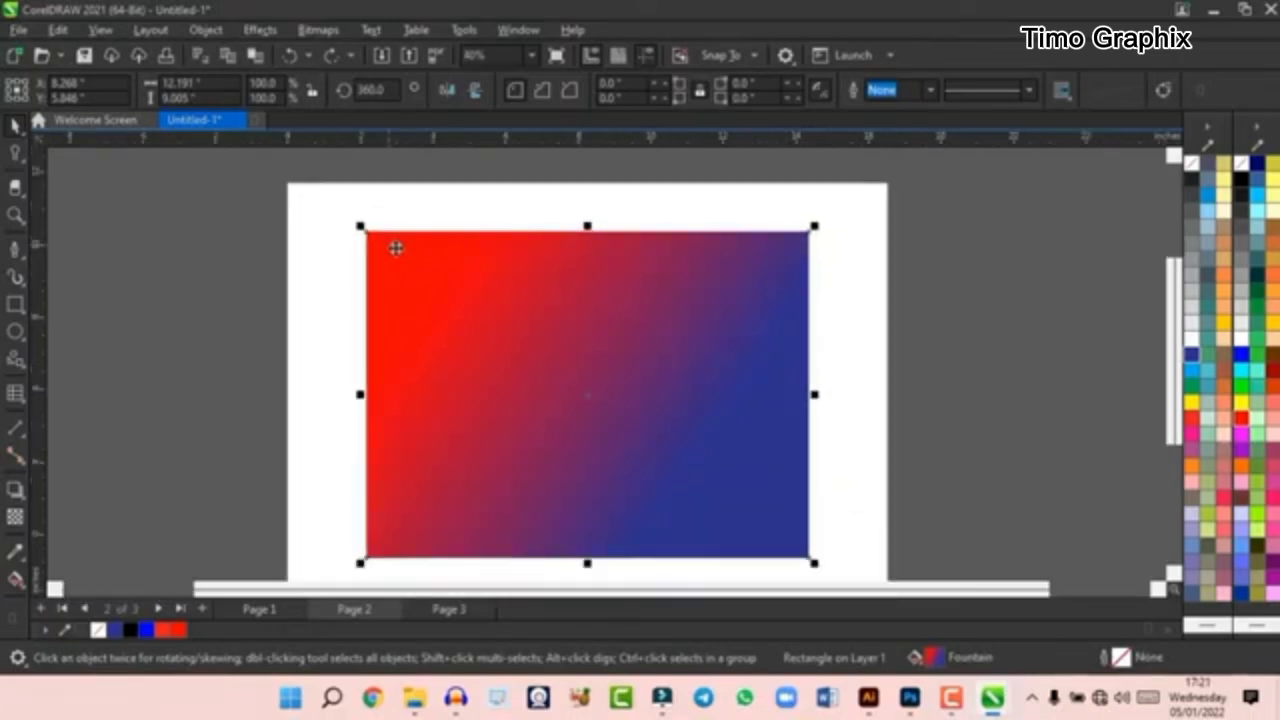
pyautogui.click(15, 155)
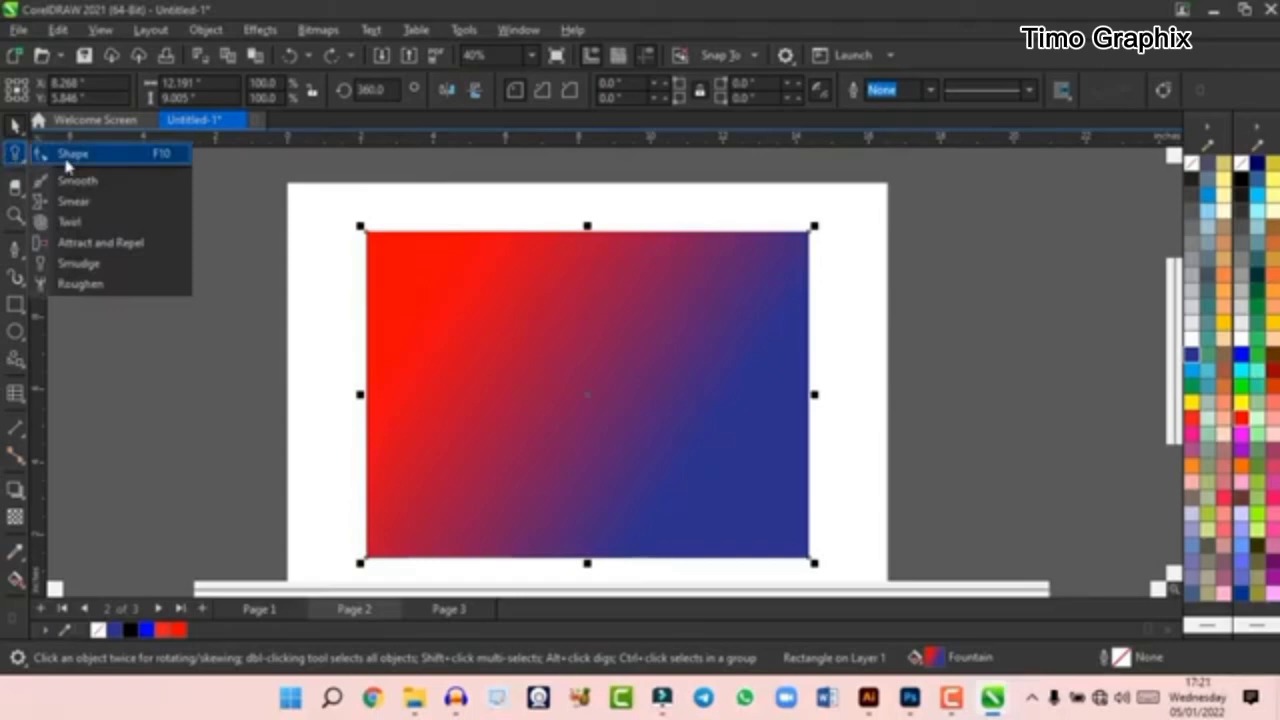
pyautogui.click(50, 152)
pyautogui.moveTo(368, 236); pyautogui.dragTo(249, 222)
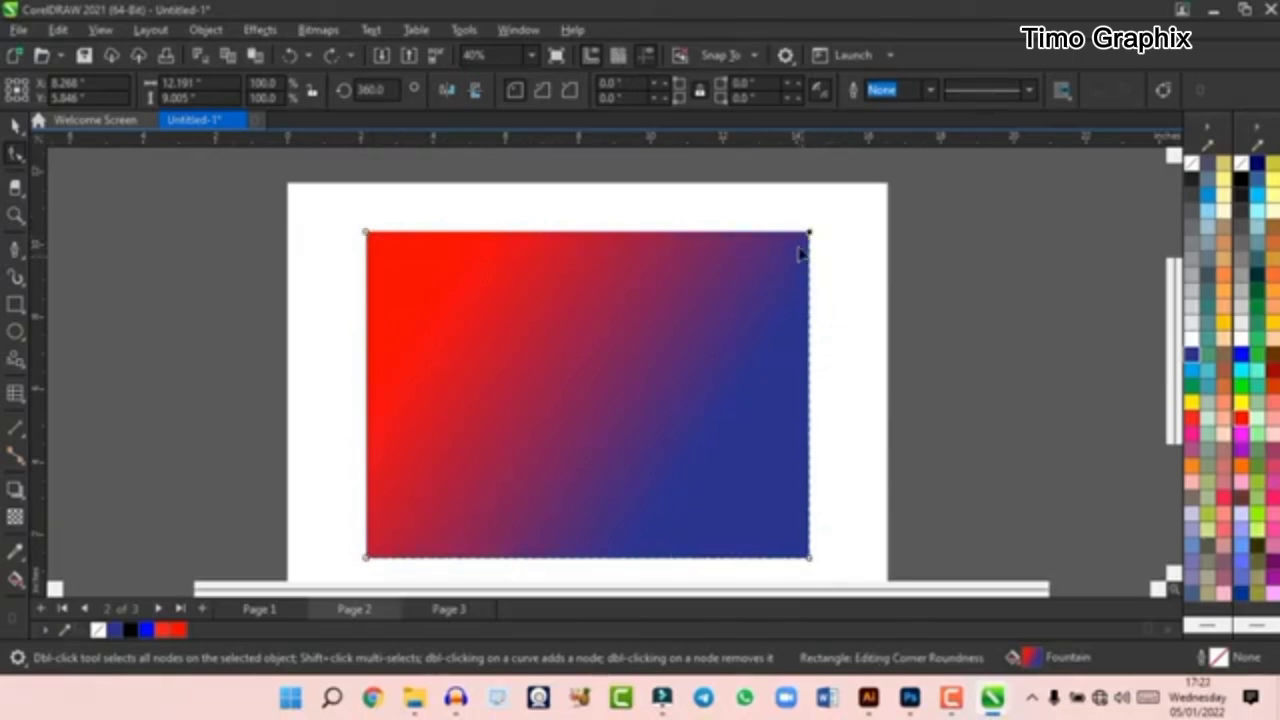
pyautogui.moveTo(809, 233); pyautogui.dragTo(731, 298)
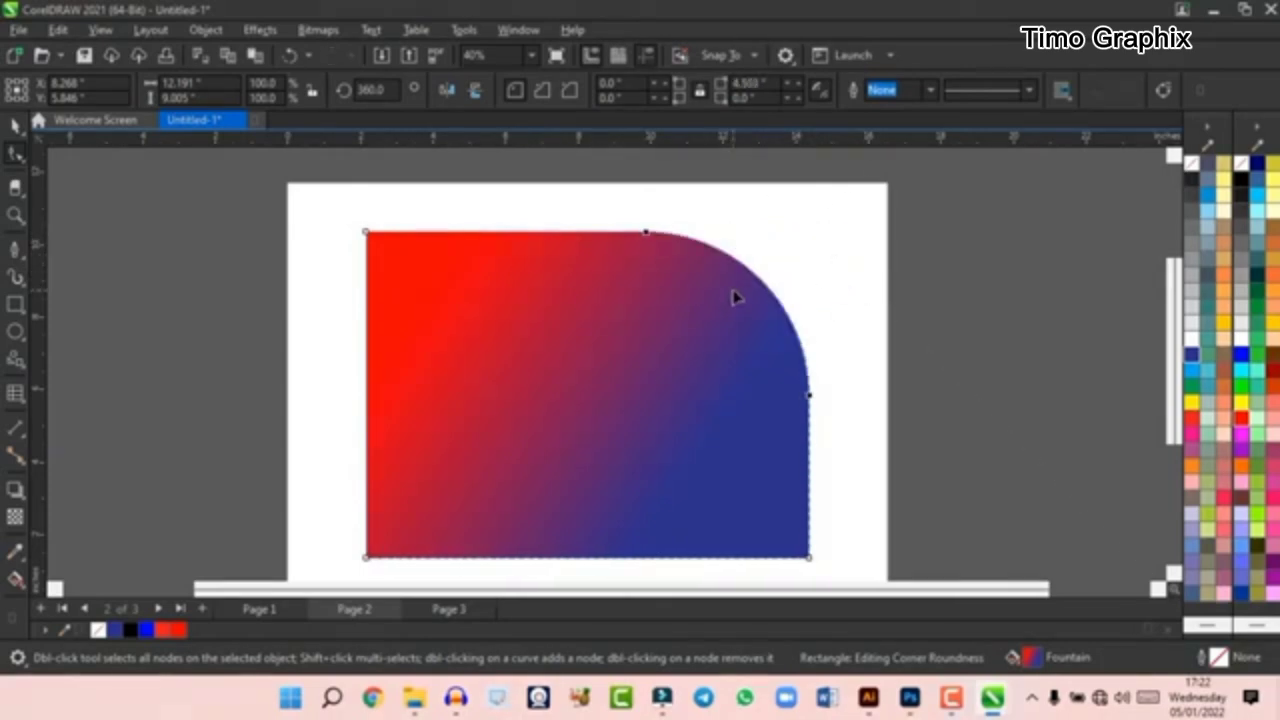
pyautogui.scroll(-1, 617, 323)
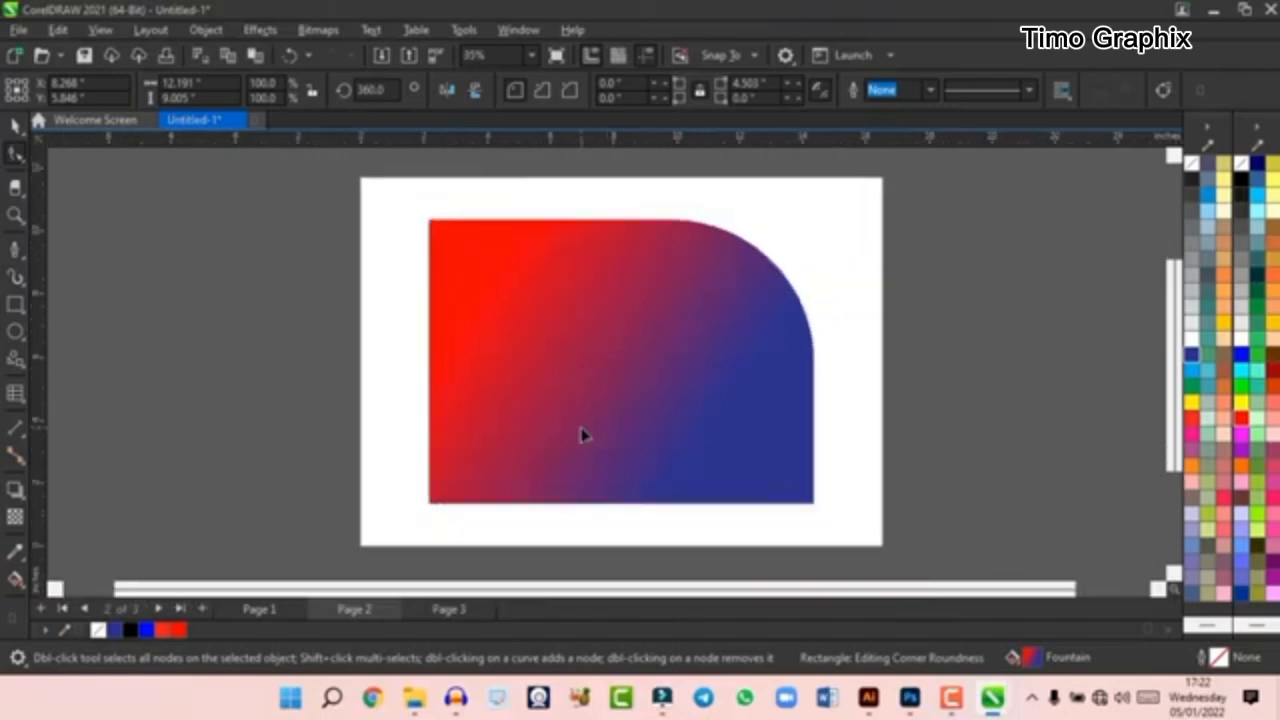
pyautogui.scroll(1, 583, 434)
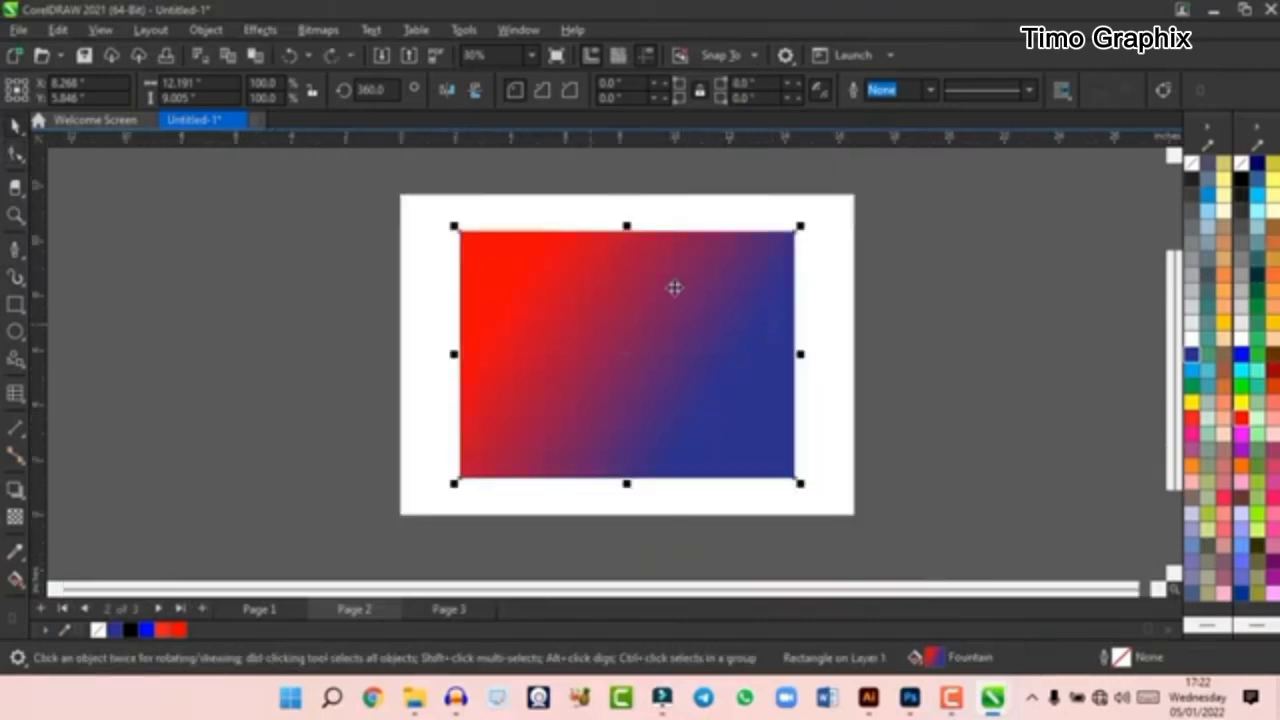
# - Place a copy of the gradient rectangle over the page's right edge, and undo that copy
pyautogui.moveTo(563, 328); pyautogui.dragTo(946, 345)
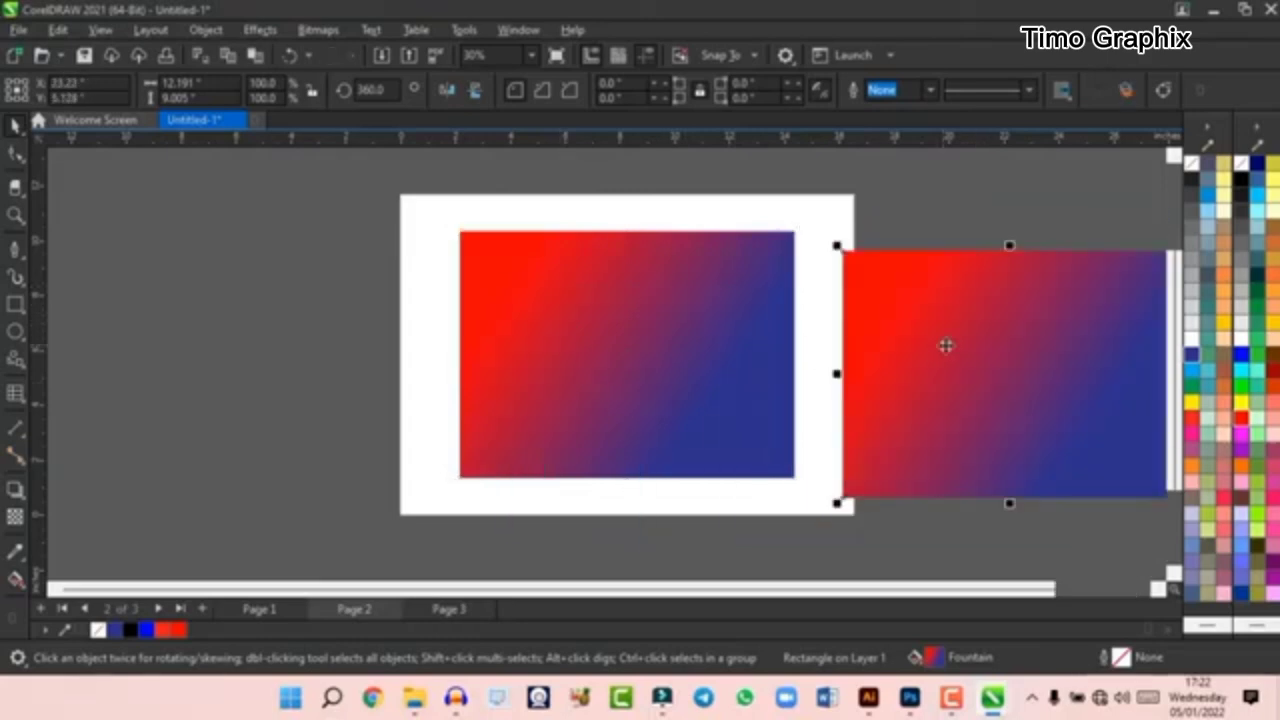
pyautogui.scroll(-1, 580, 331)
pyautogui.scroll(1, 840, 320)
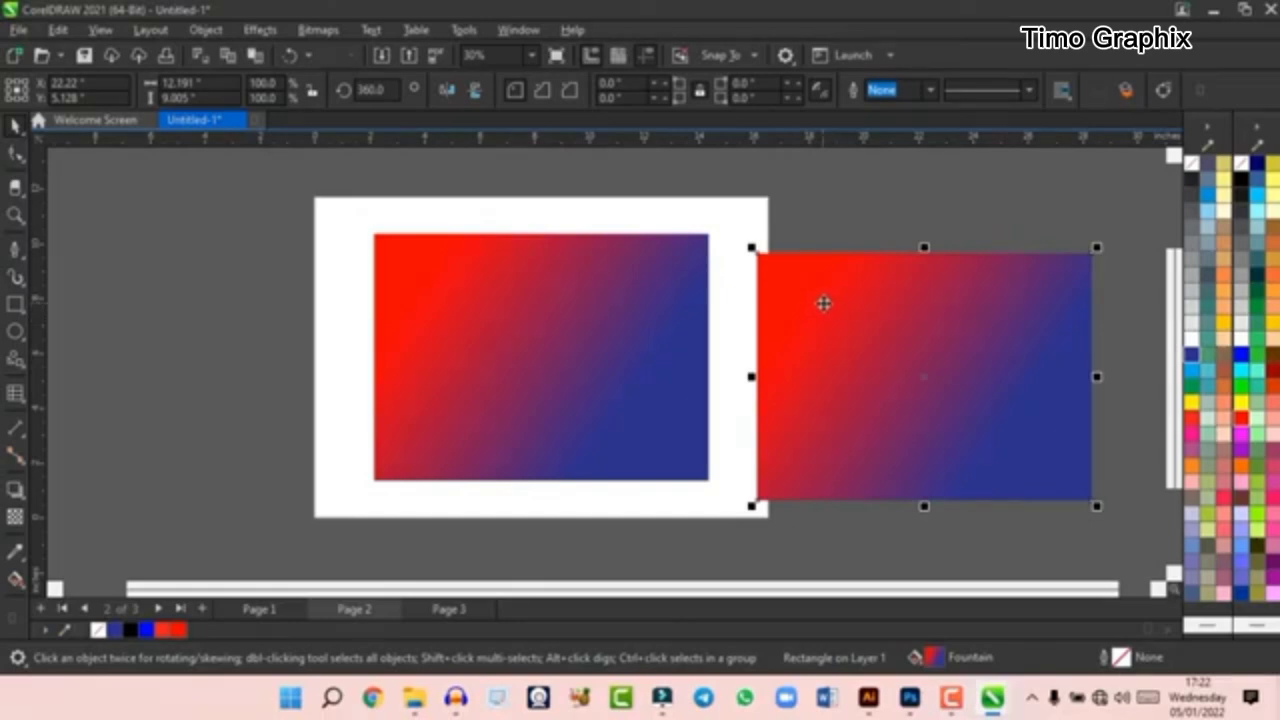
pyautogui.hotkey('ctrl', 'z')
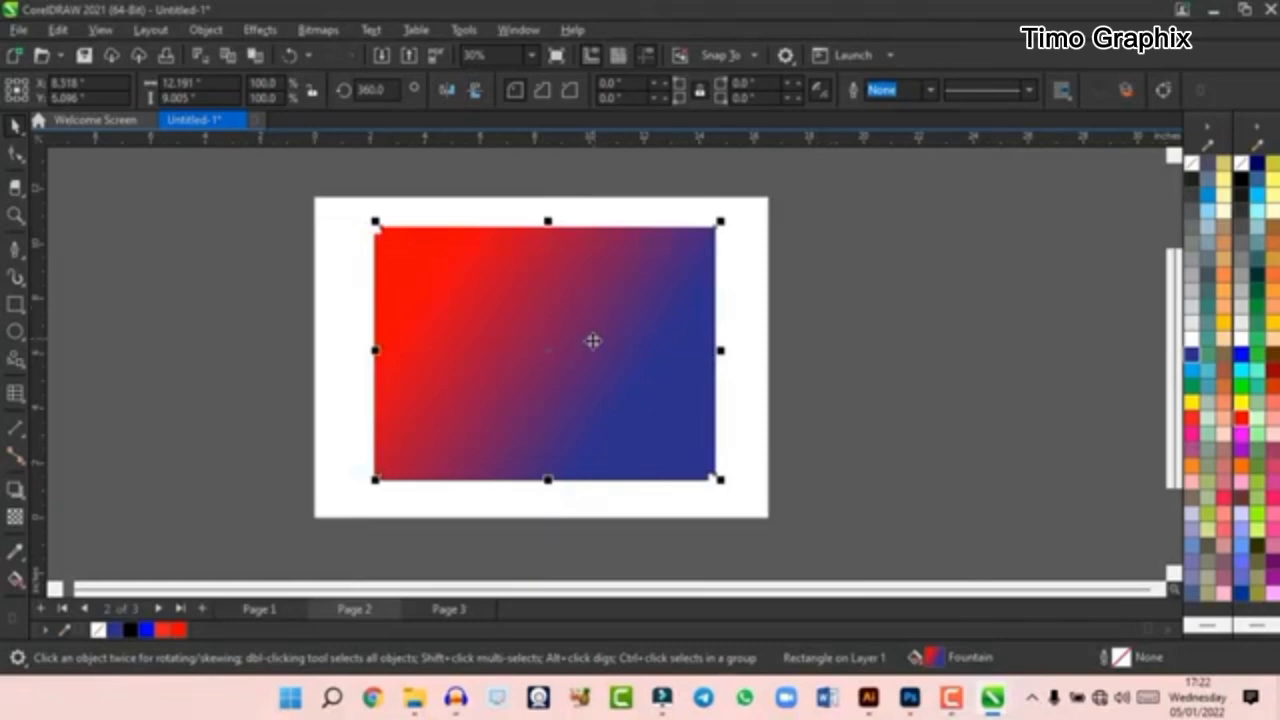
# - Place a copy of the gradient rectangle just right of the page, and repeat the duplication once at the same spacing
pyautogui.moveTo(591, 340); pyautogui.dragTo(1020, 395)
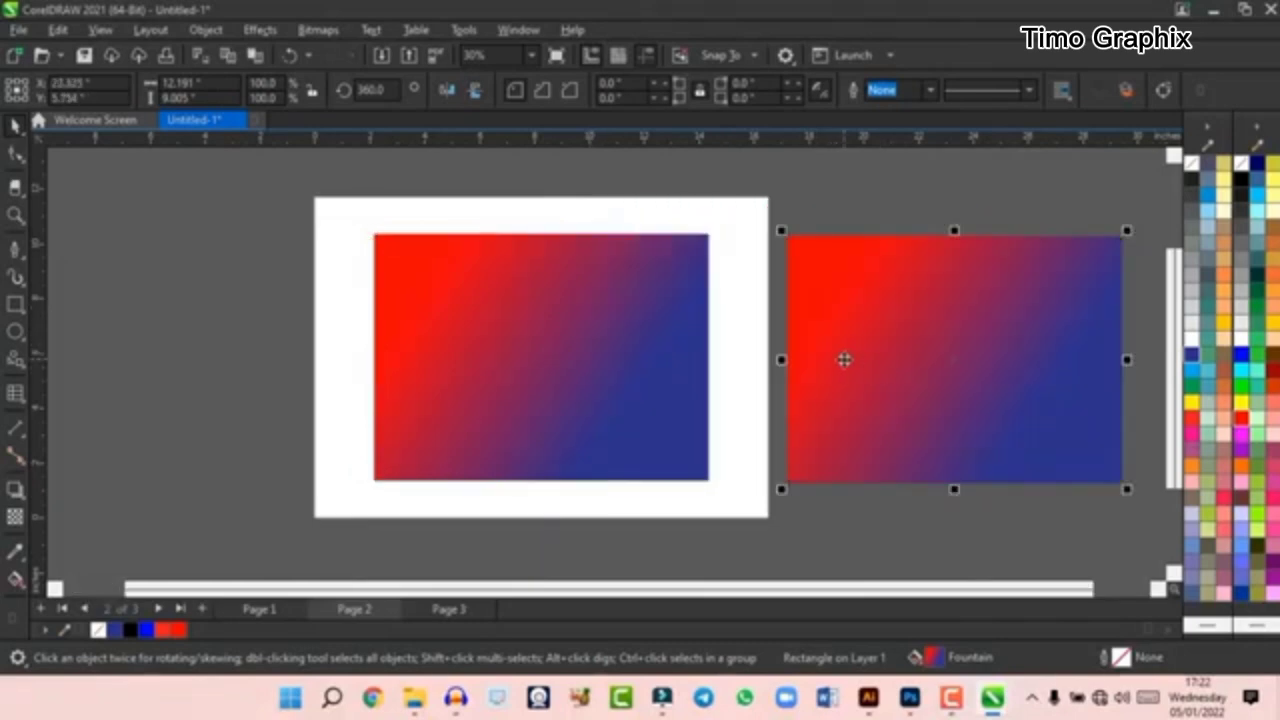
pyautogui.hotkey('ctrl', 'd')
pyautogui.scroll(-3, 845, 365)
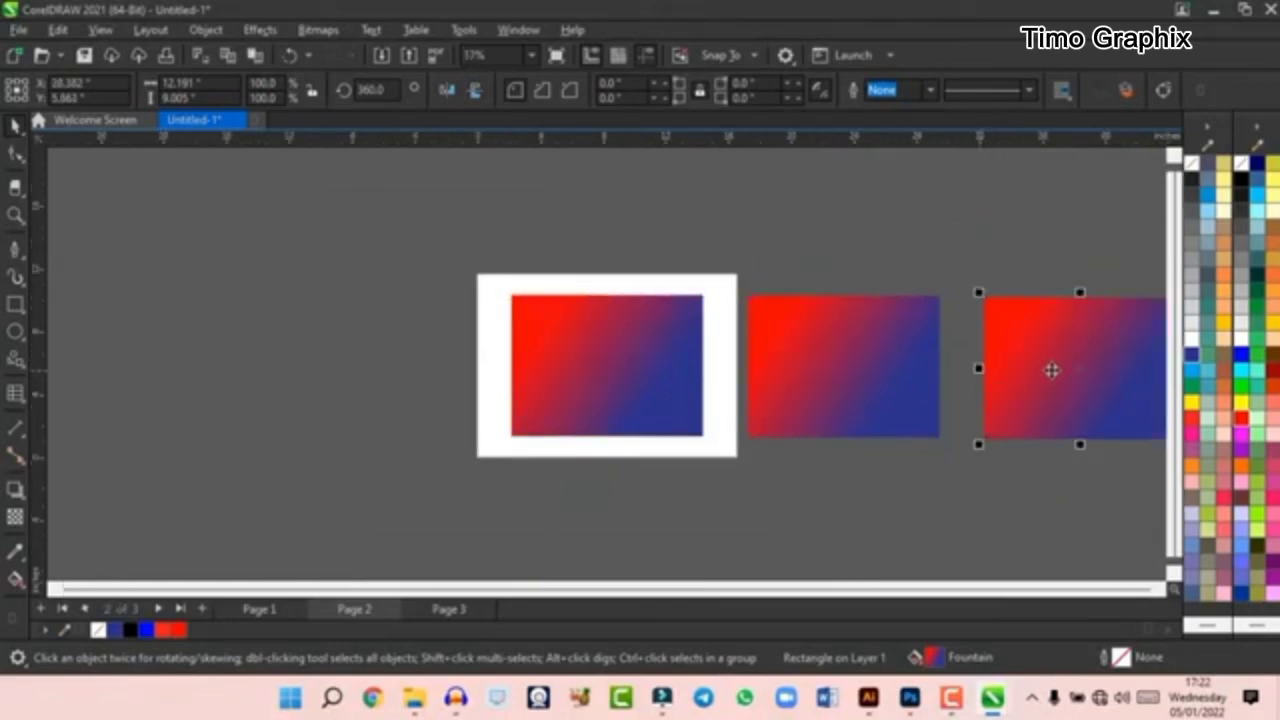
# - Delete both rectangle copies beside the page, keeping only the original gradient rectangle
pyautogui.moveTo(1052, 370); pyautogui.dragTo(589, 306)
pyautogui.press('Delete')
pyautogui.click(902, 388)
pyautogui.press('Delete')
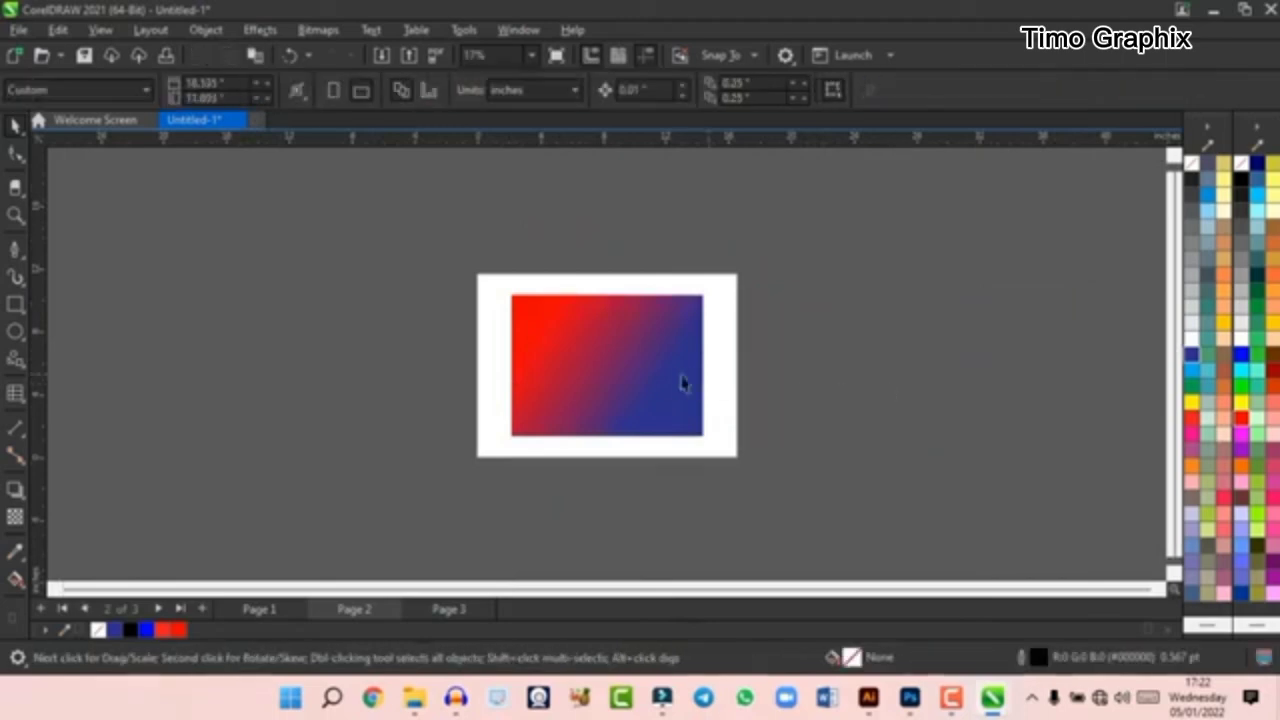
# - Draw a straight horizontal line about 14.5 inches long in the empty area right of the page
pyautogui.scroll(1, 631, 357)
pyautogui.scroll(-2, 708, 374)
pyautogui.scroll(2, 697, 372)
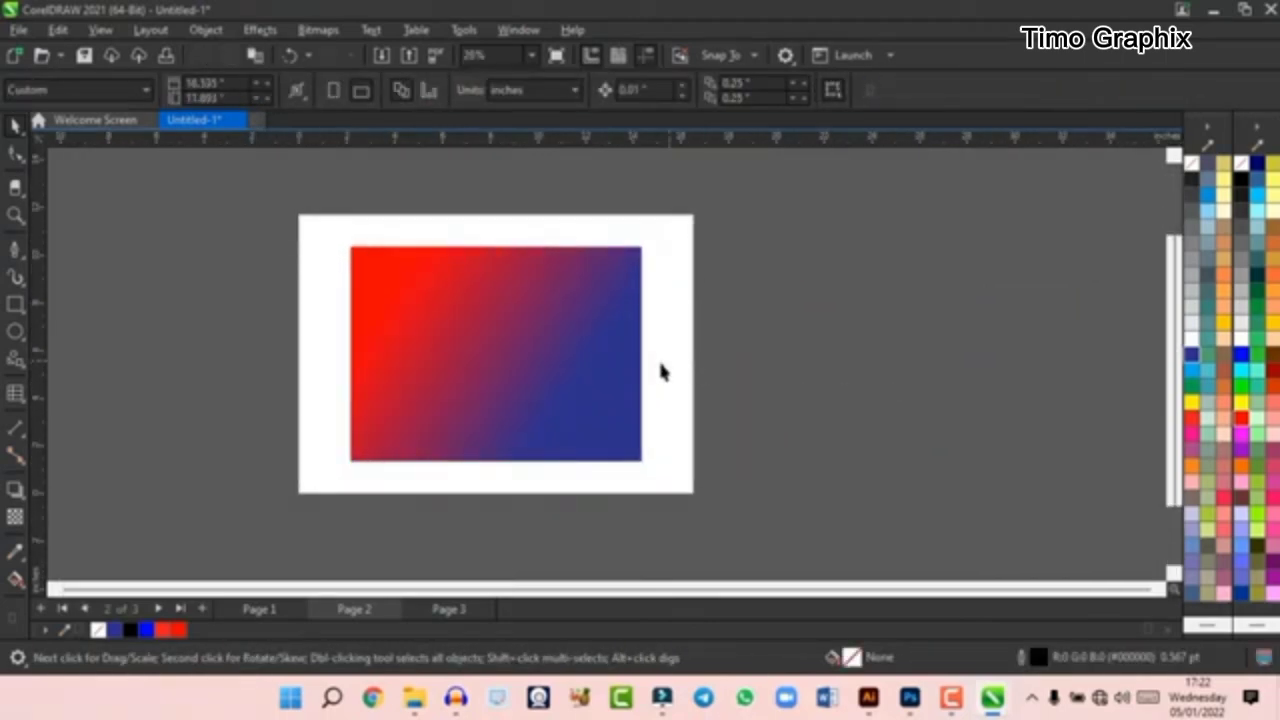
pyautogui.click(746, 274)
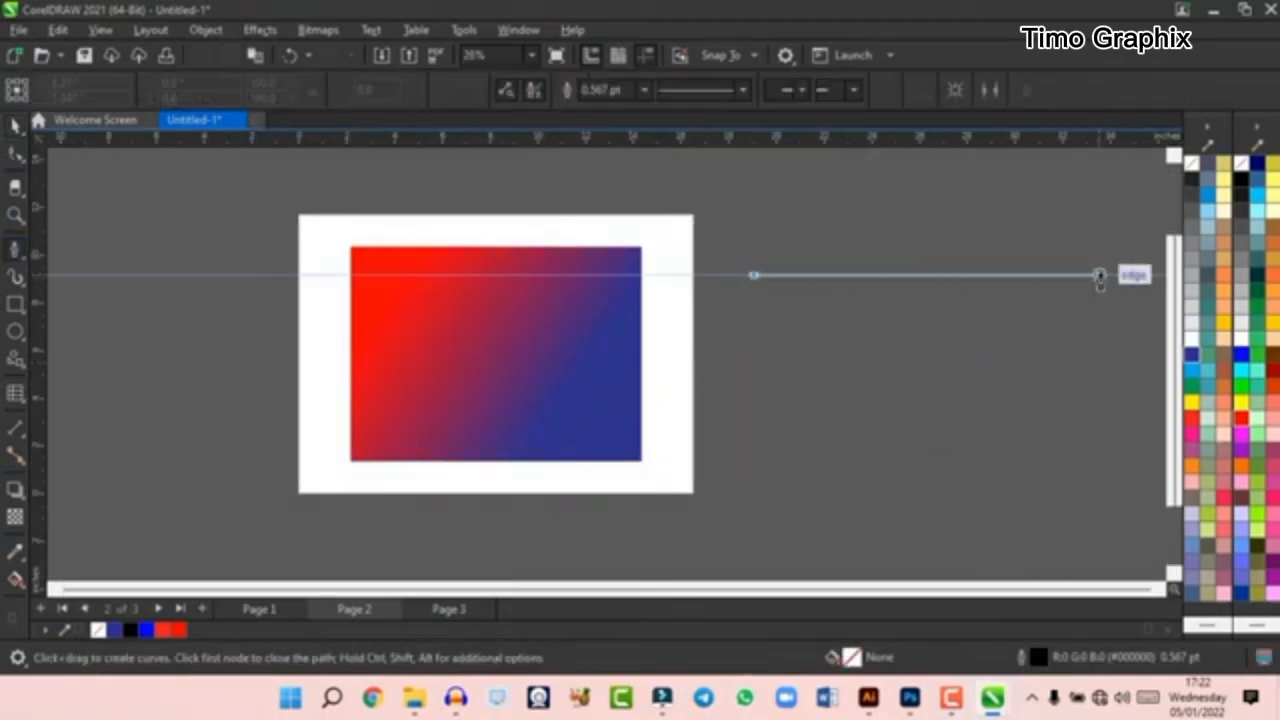
pyautogui.click(1106, 274)
pyautogui.click(12, 148)
# - Place a copy of the horizontal line about 0.45 inches directly below the original
pyautogui.scroll(1, 814, 257)
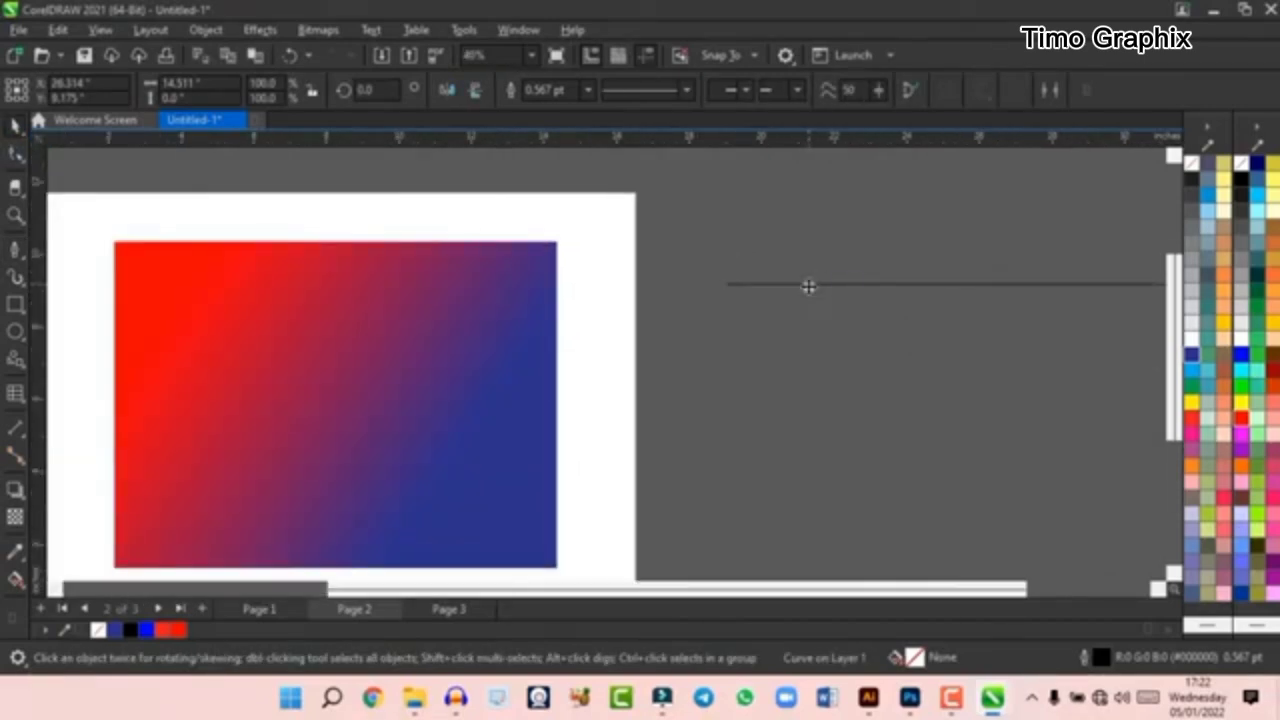
pyautogui.moveTo(809, 285); pyautogui.dragTo(734, 297)
pyautogui.scroll(2, 743, 306)
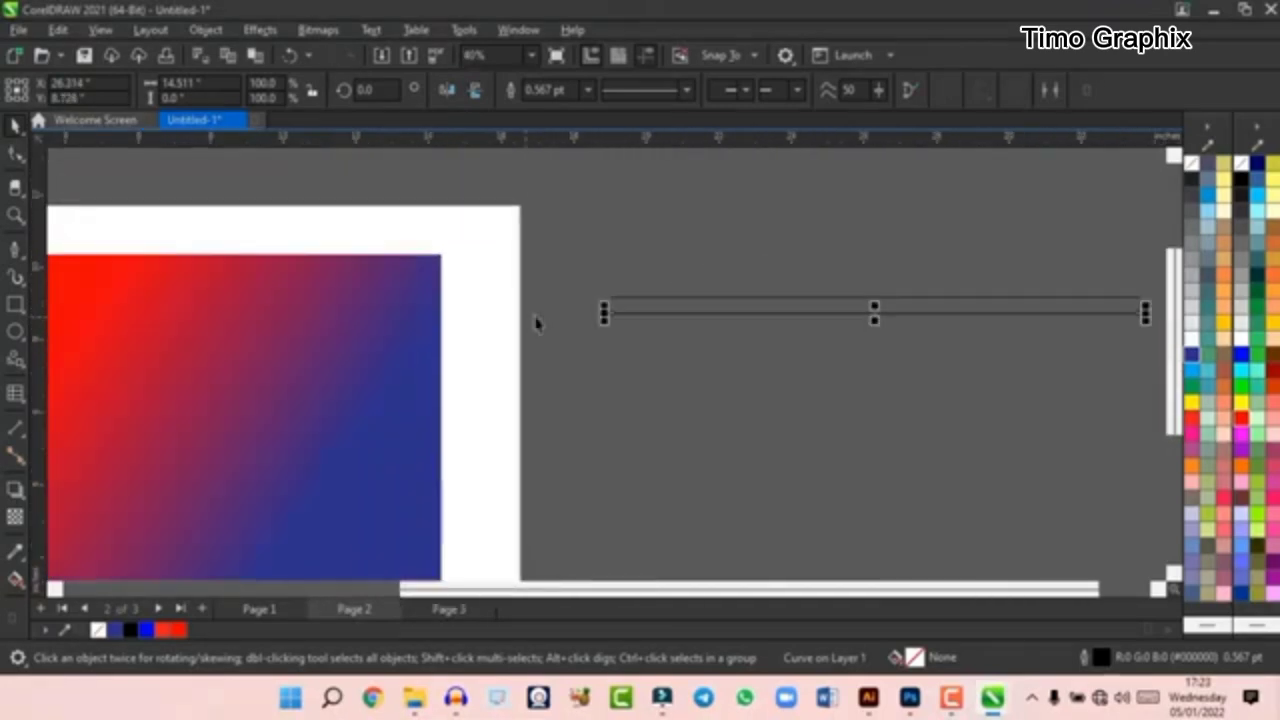
pyautogui.scroll(4, 640, 310)
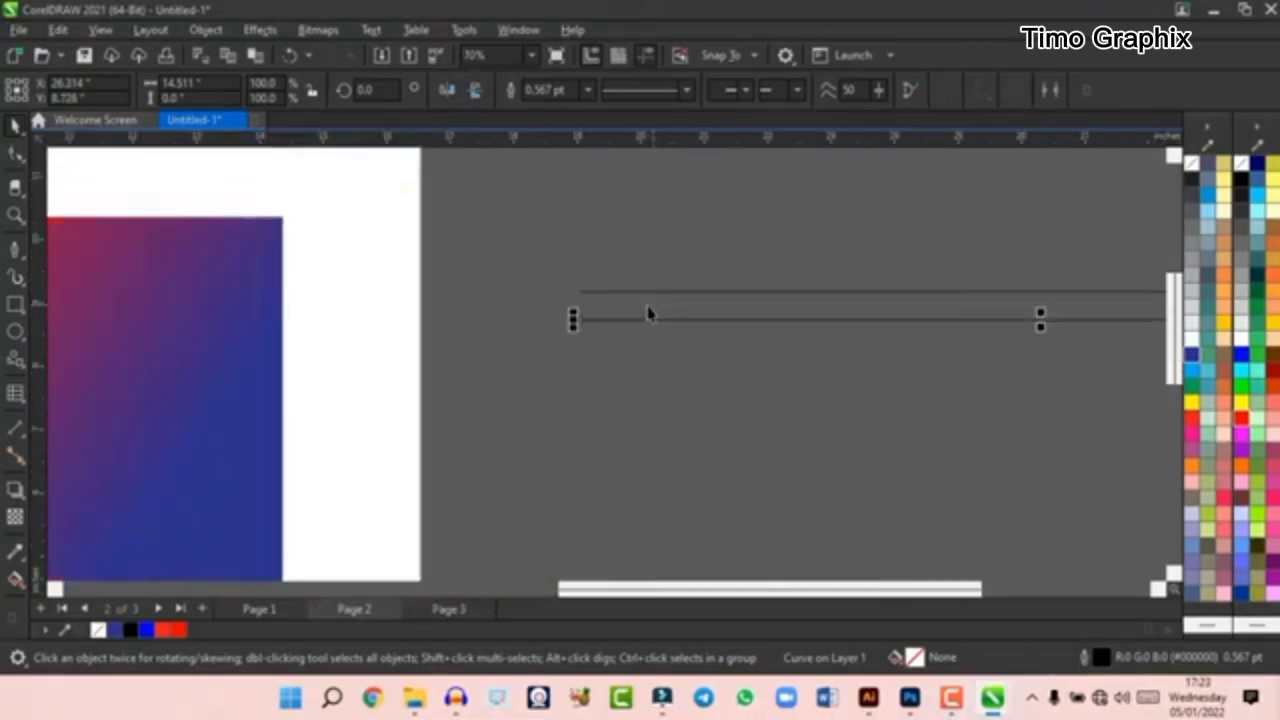
pyautogui.scroll(-4, 455, 290)
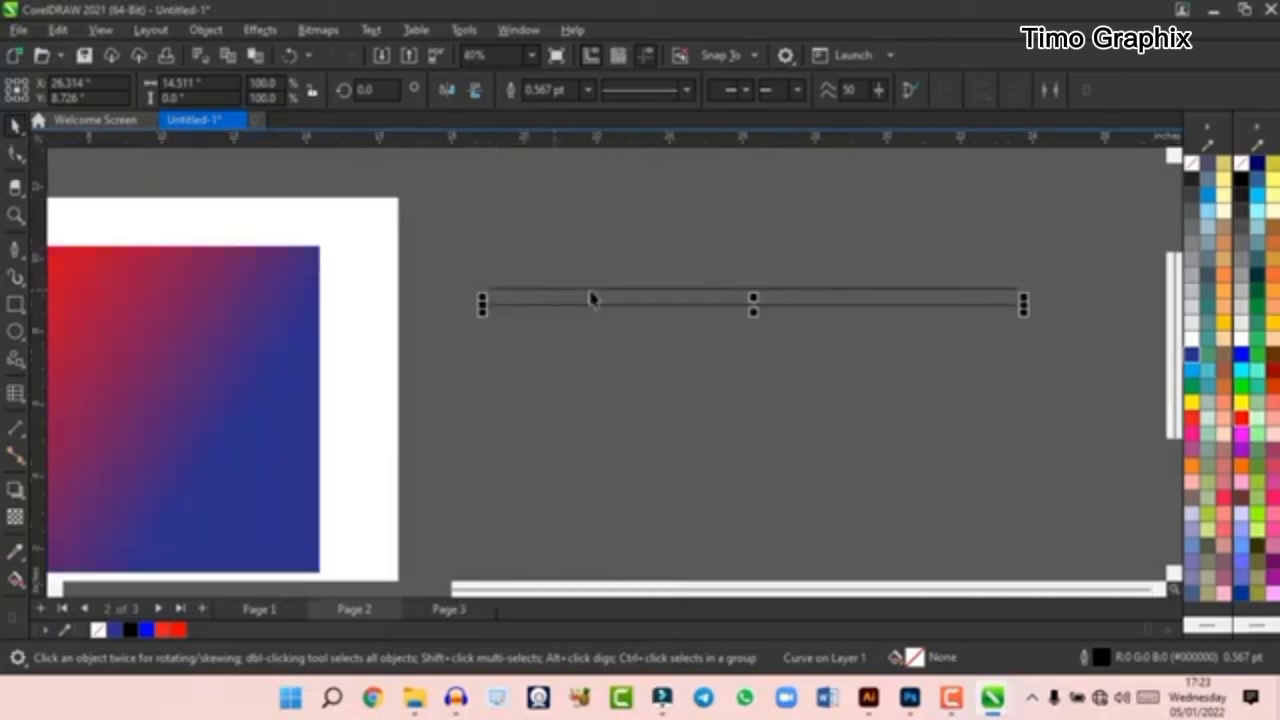
pyautogui.scroll(3, 777, 305)
pyautogui.scroll(-2, 622, 288)
pyautogui.doubleClick(680, 297)
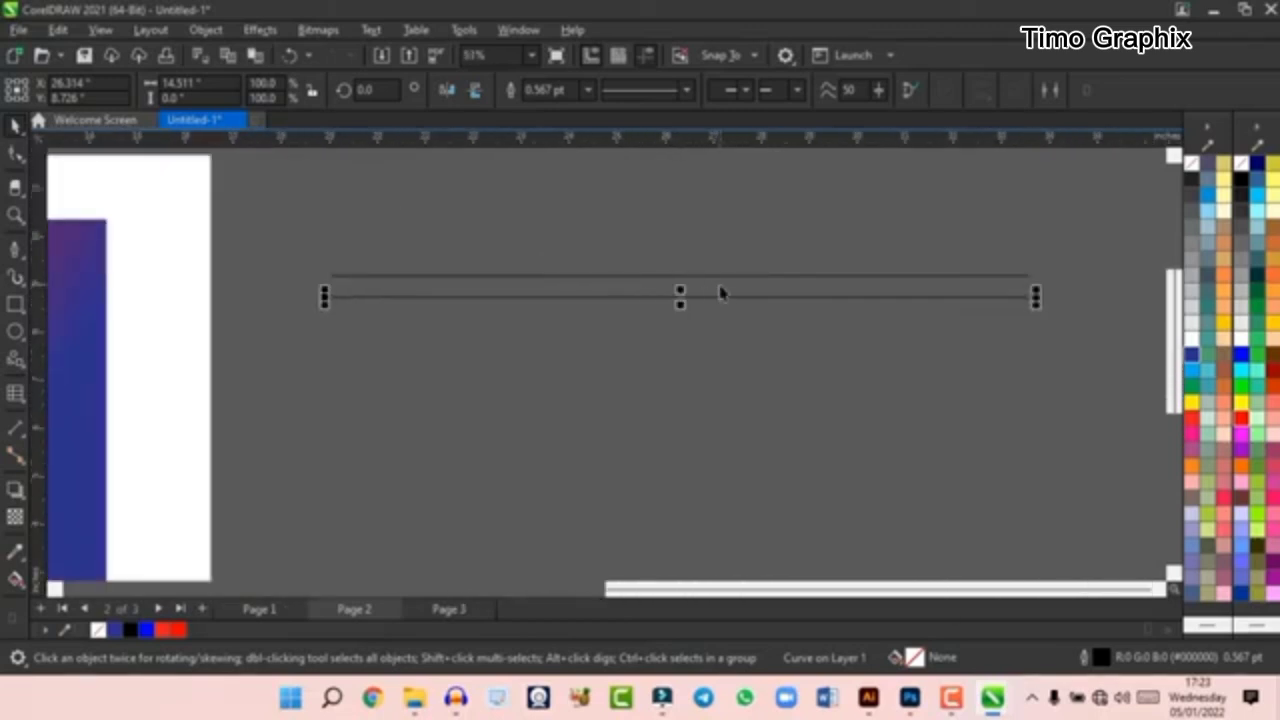
# - Repeat the line duplication many times to build an evenly spaced stack of horizontal lines running downward beside the page
pyautogui.hotkey('ctrl', 'd')
pyautogui.hotkey('ctrl', 'd')
pyautogui.hotkey('ctrl', 'd')
pyautogui.hotkey('ctrl', 'd')
pyautogui.hotkey('ctrl', 'd')
pyautogui.hotkey('ctrl', 'd')
pyautogui.hotkey('ctrl', 'd')
pyautogui.scroll(-2, 700, 283)
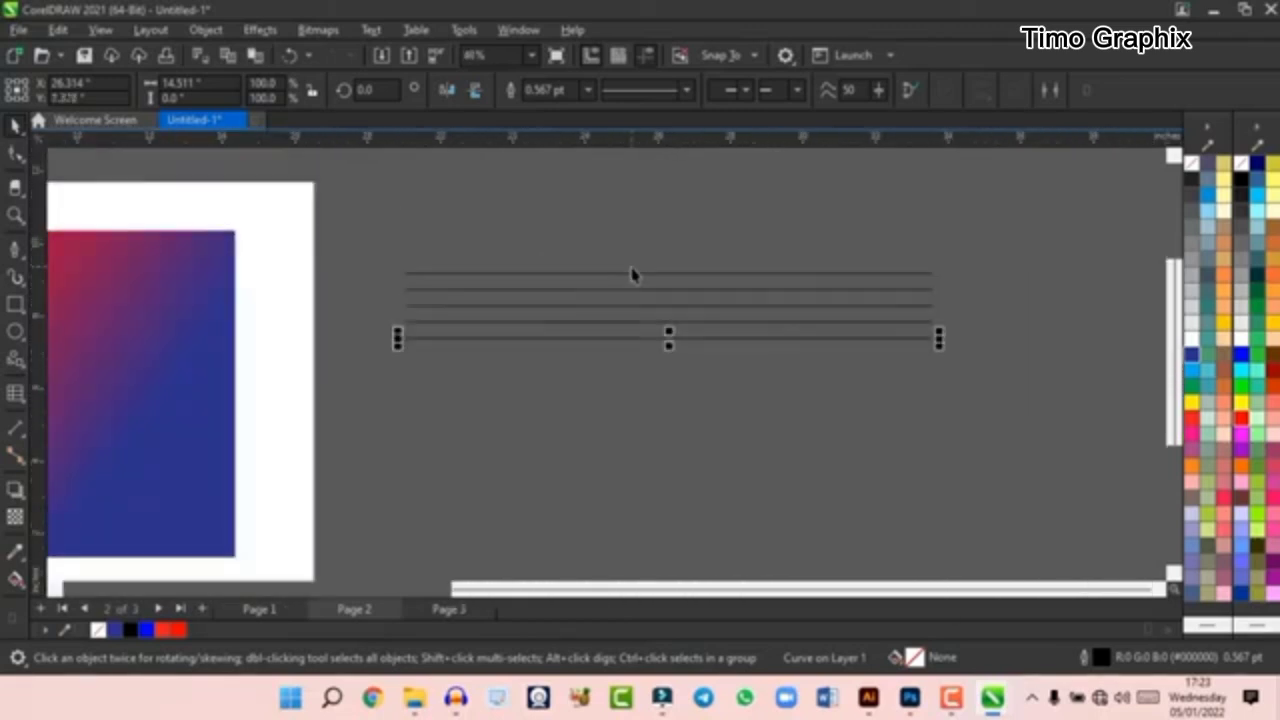
pyautogui.hotkey('ctrl', 'd')
pyautogui.hotkey('ctrl', 'd')
pyautogui.hotkey('ctrl', 'd')
pyautogui.hotkey('ctrl', 'd')
pyautogui.hotkey('ctrl', 'd')
pyautogui.hotkey('ctrl', 'd')
pyautogui.hotkey('ctrl', 'd')
pyautogui.hotkey('ctrl', 'd')
pyautogui.hotkey('ctrl', 'd')
pyautogui.hotkey('ctrl', 'd')
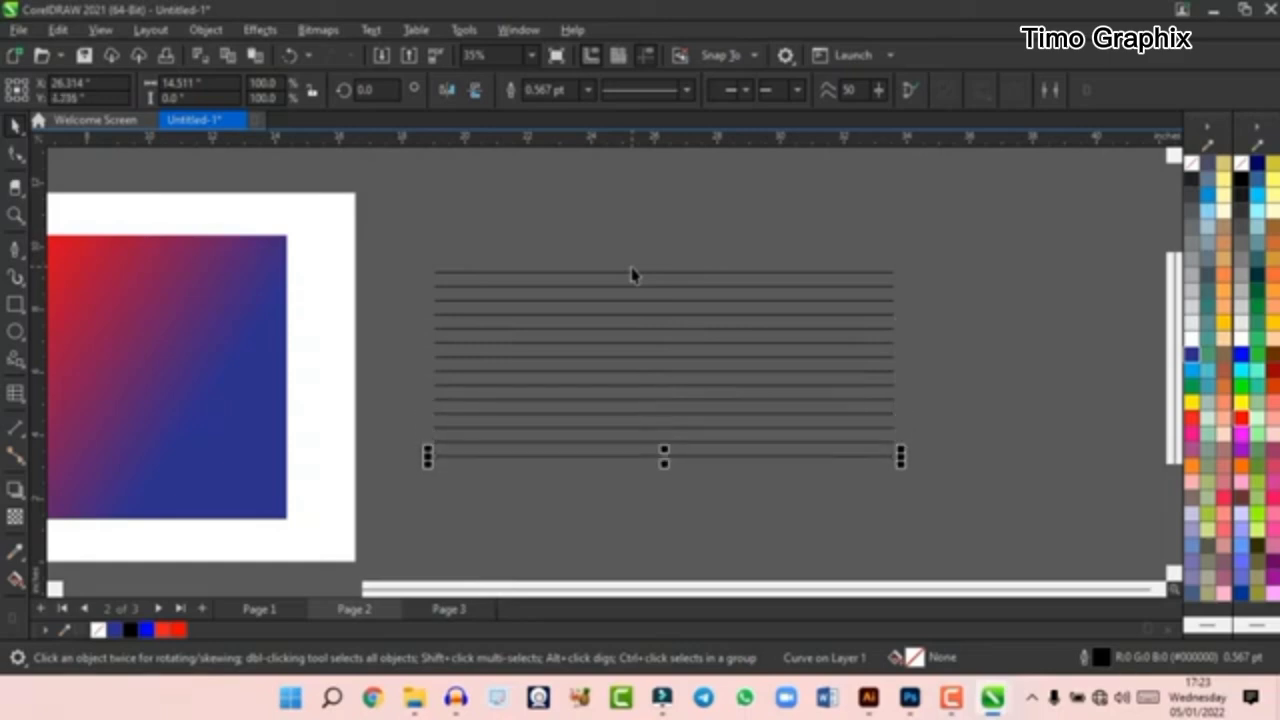
pyautogui.hotkey('ctrl', 'd')
pyautogui.hotkey('ctrl', 'd')
pyautogui.hotkey('ctrl', 'd')
pyautogui.hotkey('ctrl', 'd')
pyautogui.hotkey('ctrl', 'd')
pyautogui.hotkey('ctrl', 'd')
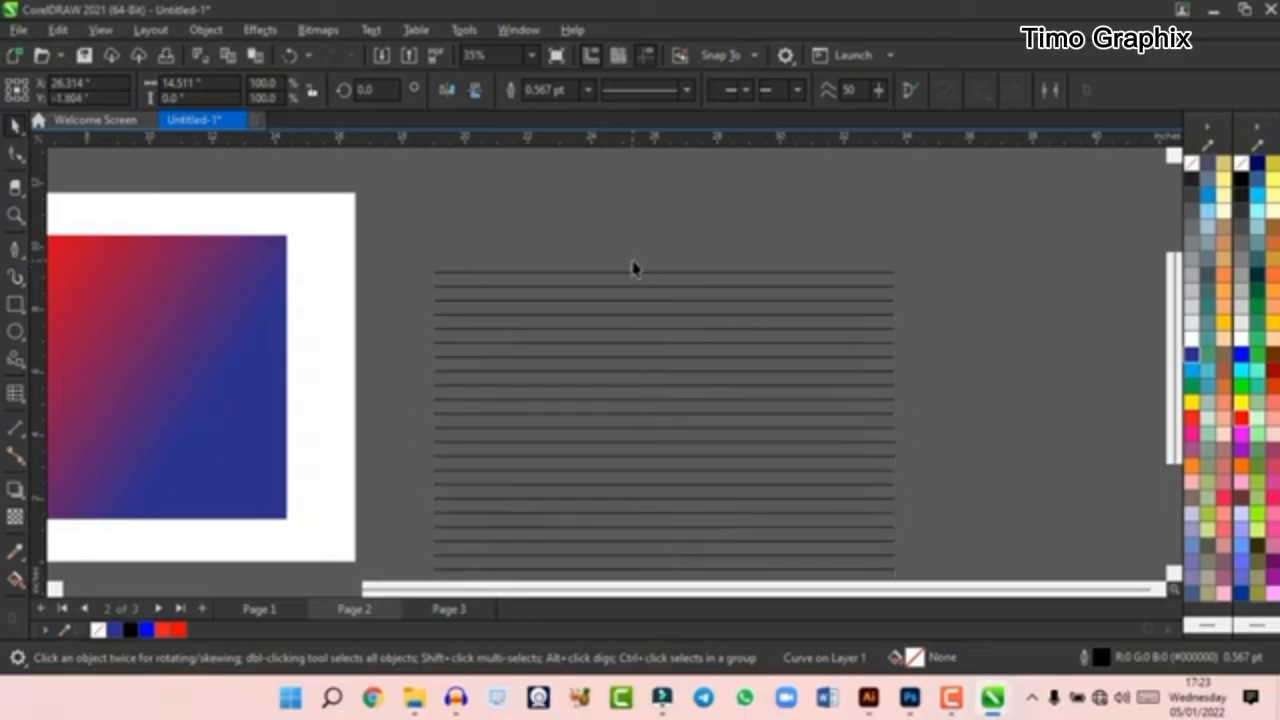
# - Delete the entire stack of horizontal lines beside the page
pyautogui.scroll(-1, 668, 271)
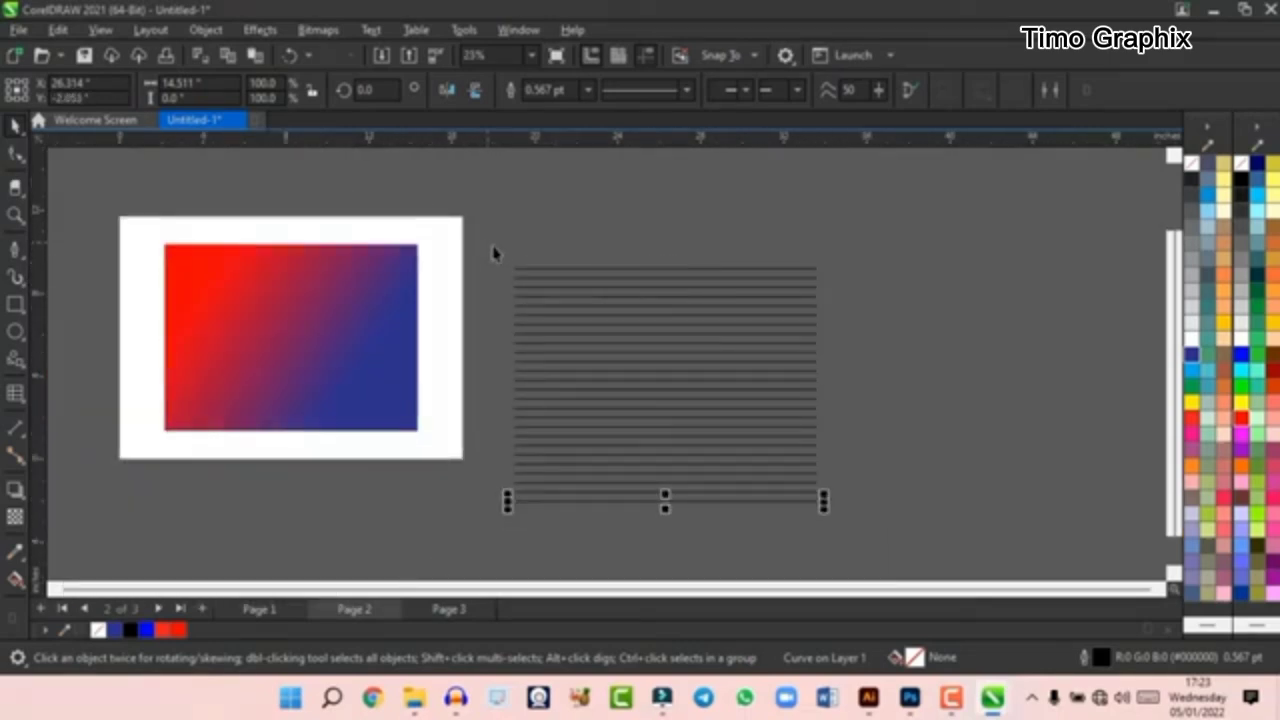
pyautogui.moveTo(492, 253); pyautogui.dragTo(860, 551)
pyautogui.press('Delete')
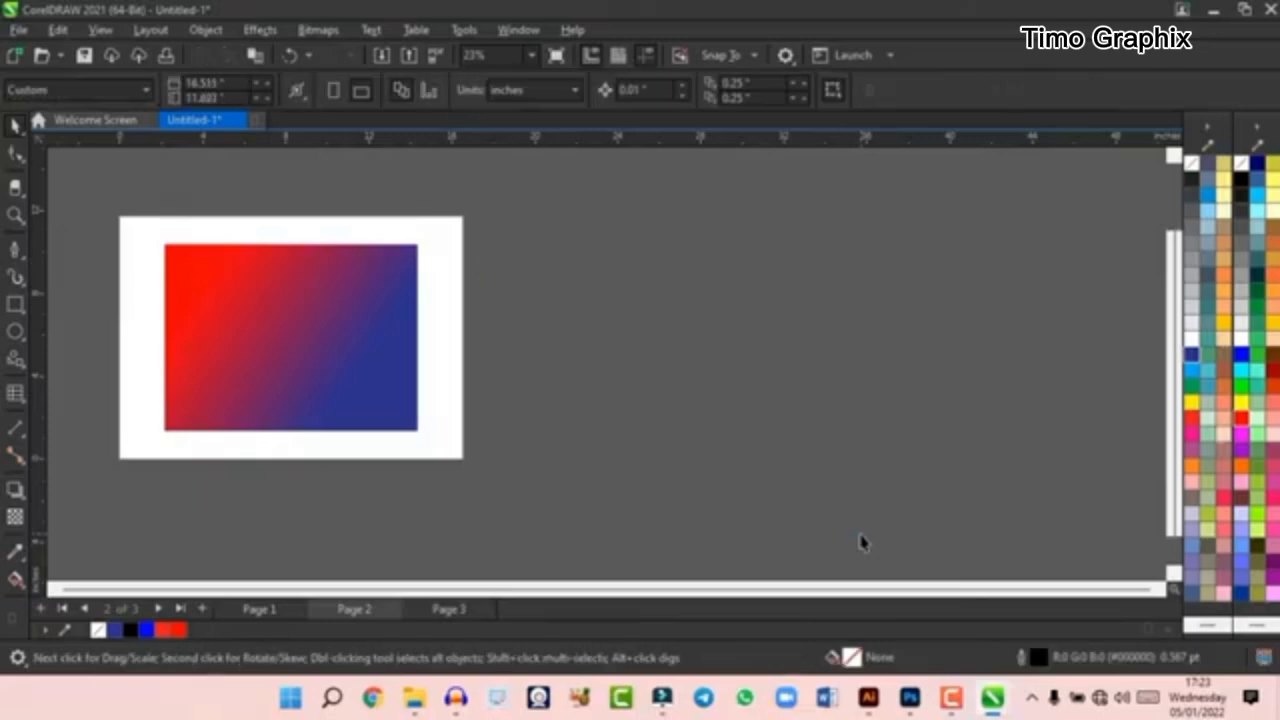
# - Place a copy of the gradient rectangle to the right of the original and narrow it to about 8.6 inches wide
pyautogui.scroll(1, 409, 297)
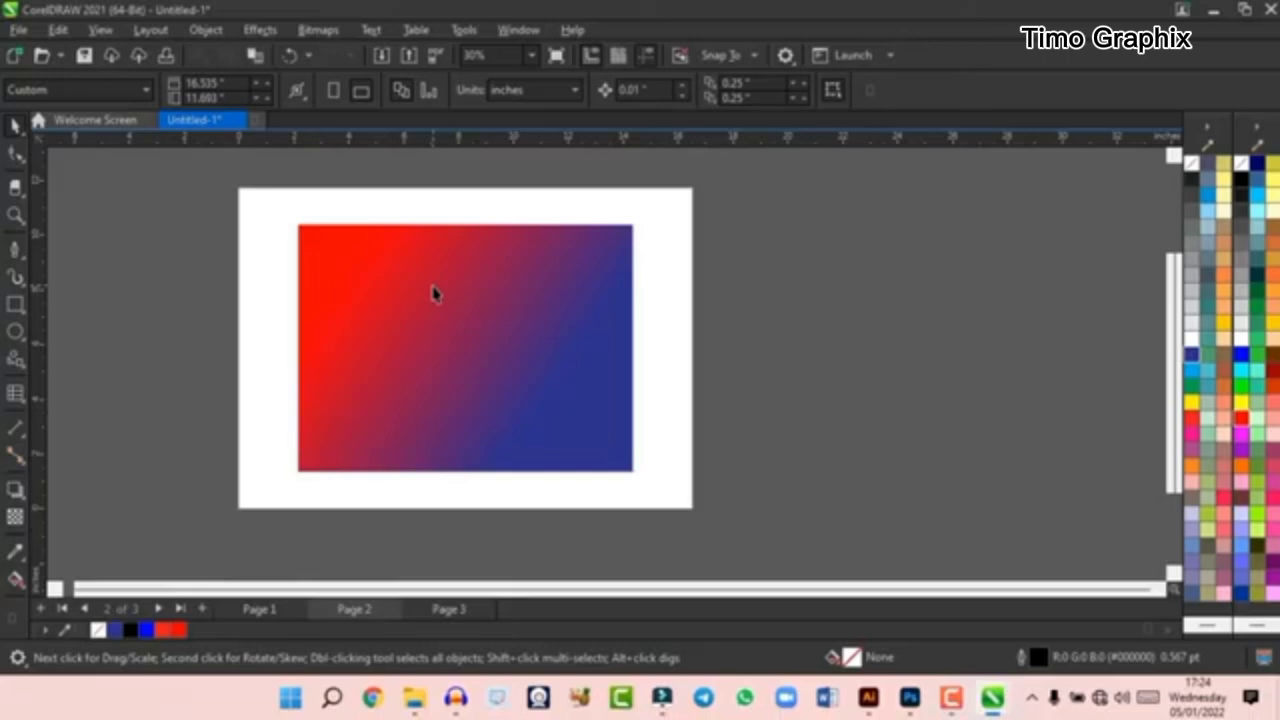
pyautogui.click(500, 268)
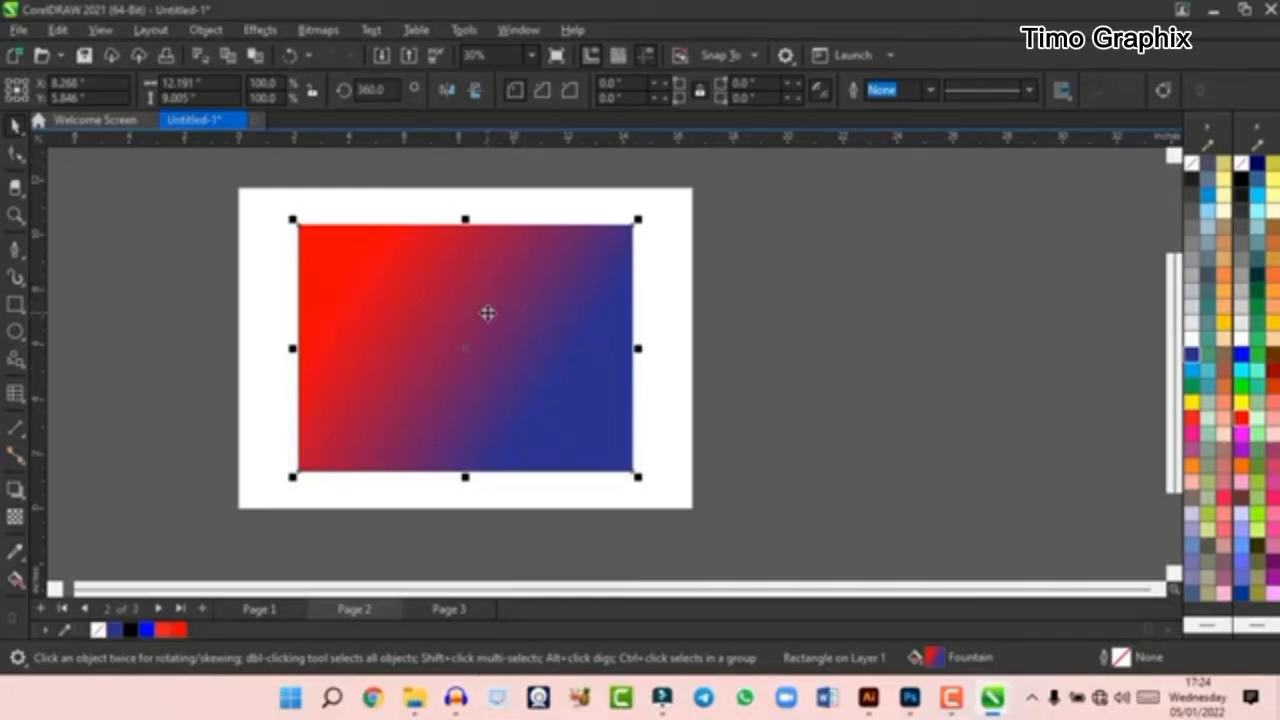
pyautogui.moveTo(486, 311); pyautogui.dragTo(866, 299)
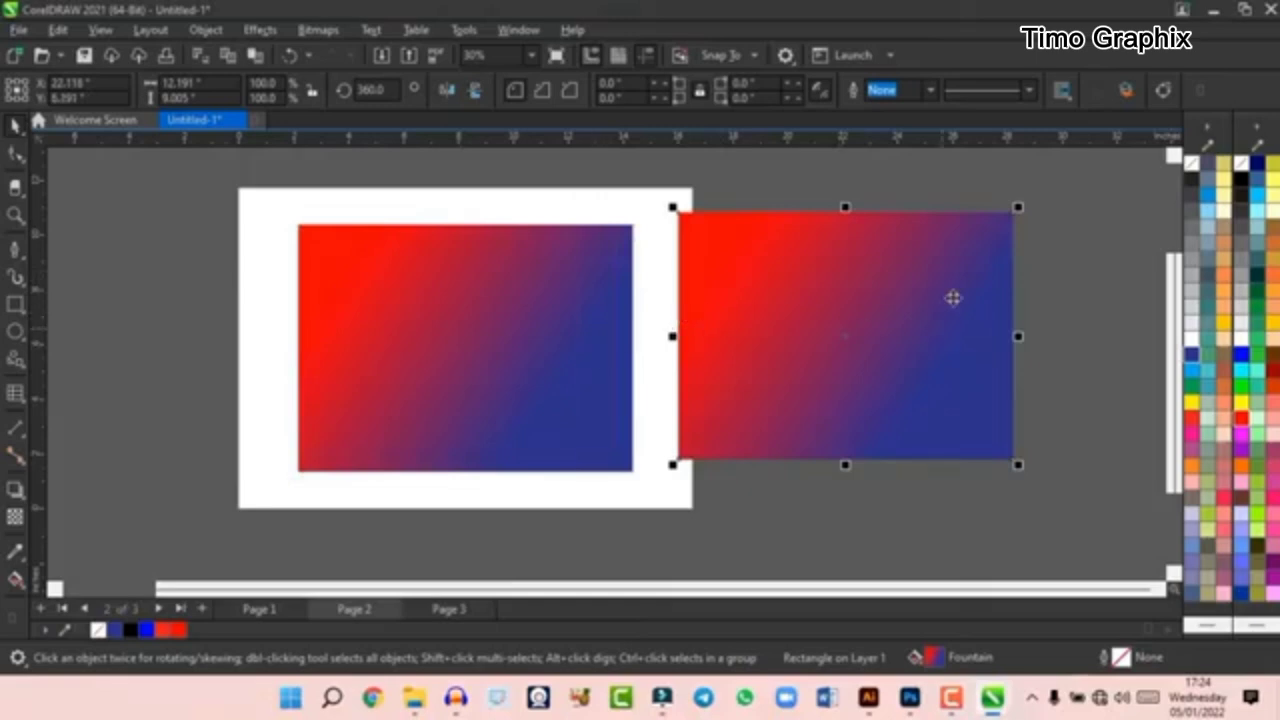
pyautogui.moveTo(1018, 336); pyautogui.dragTo(920, 336)
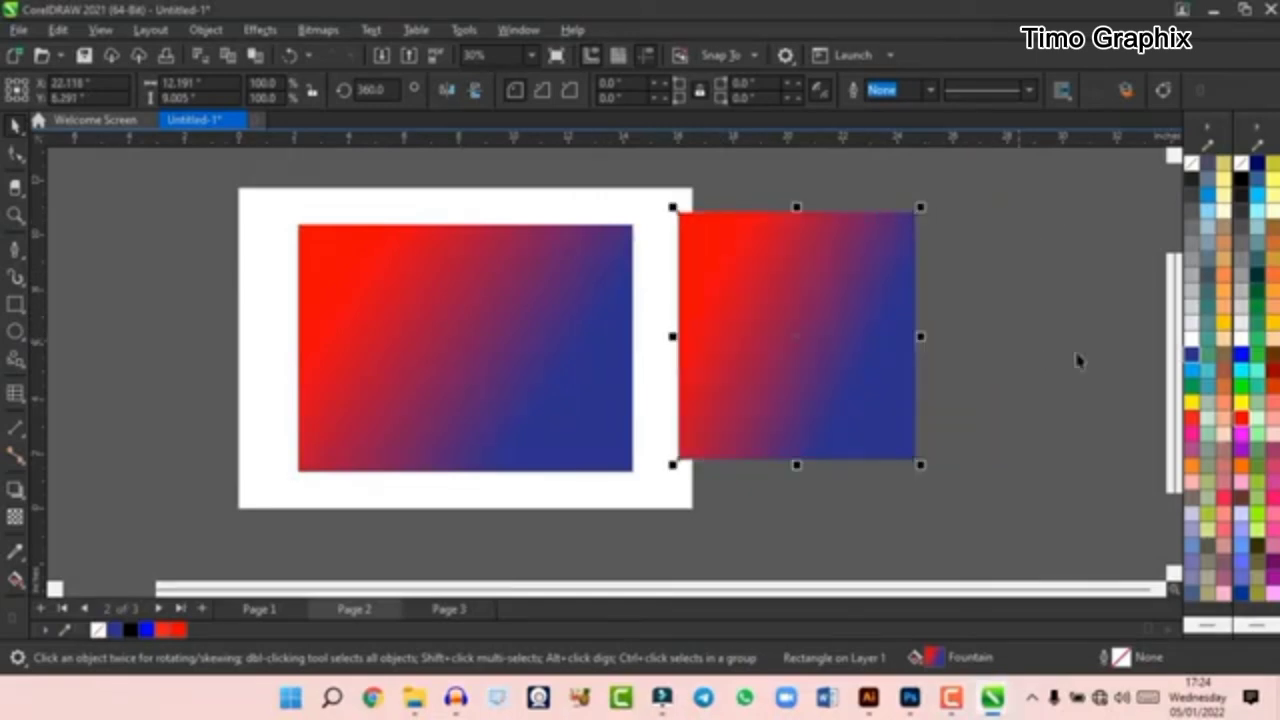
# - Move the narrowed copy over the gradient rectangle's lower-right corner and fill it with yellow (C0 M20 Y100 K0)
pyautogui.click(1238, 343)
pyautogui.moveTo(783, 348); pyautogui.dragTo(585, 385)
pyautogui.click(1225, 325)
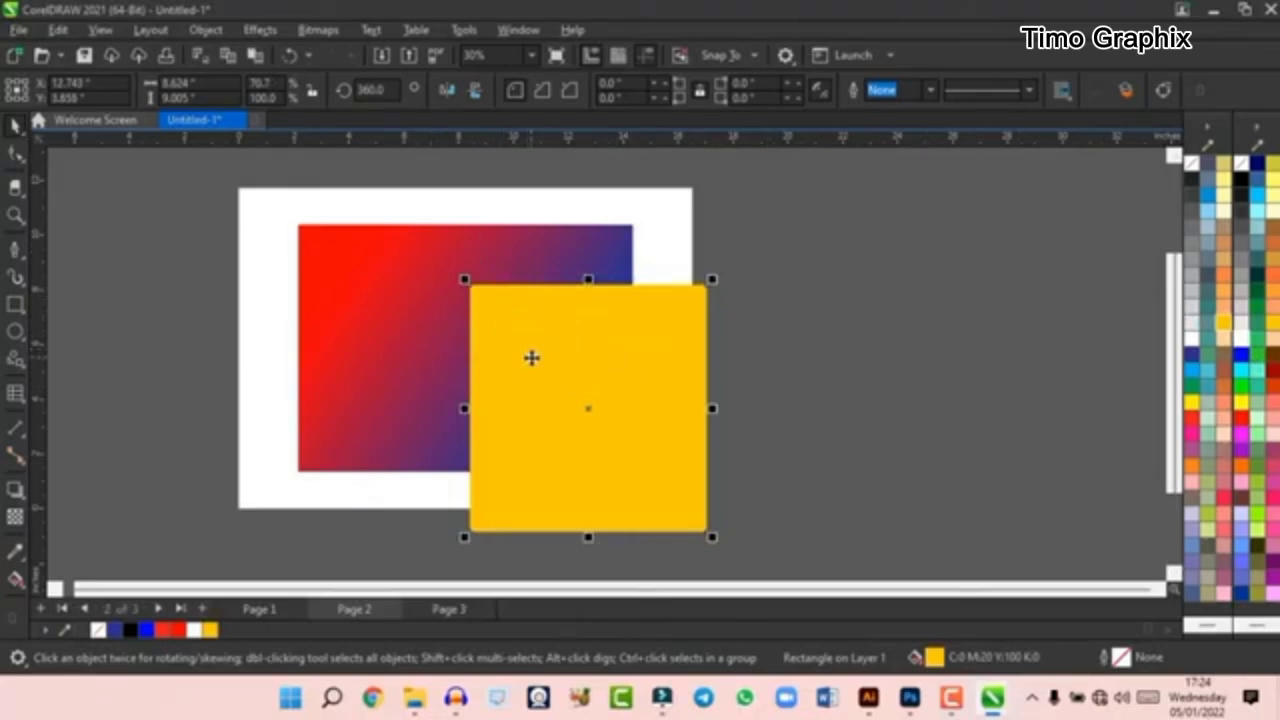
# - Weld the yellow square and the gradient rectangle into one shape, and undo the weld
pyautogui.click(565, 367)
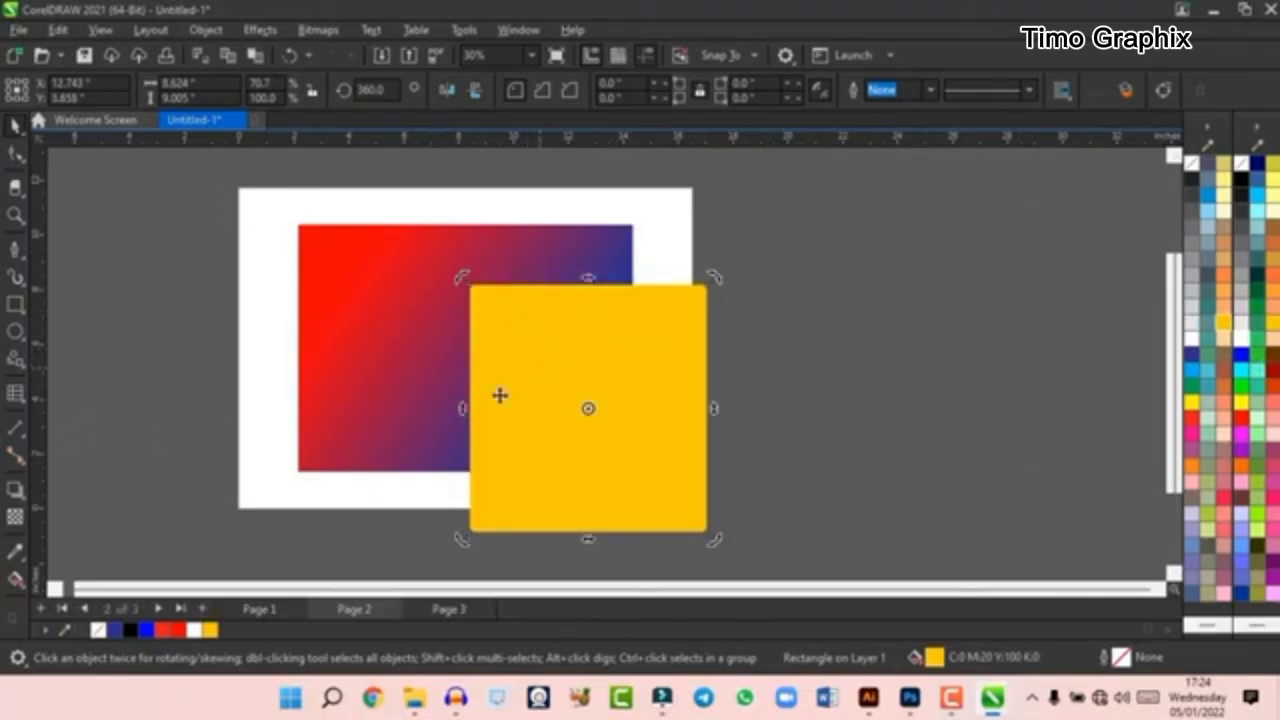
pyautogui.keyDown('shift'); pyautogui.click(390, 332); pyautogui.keyUp('shift')
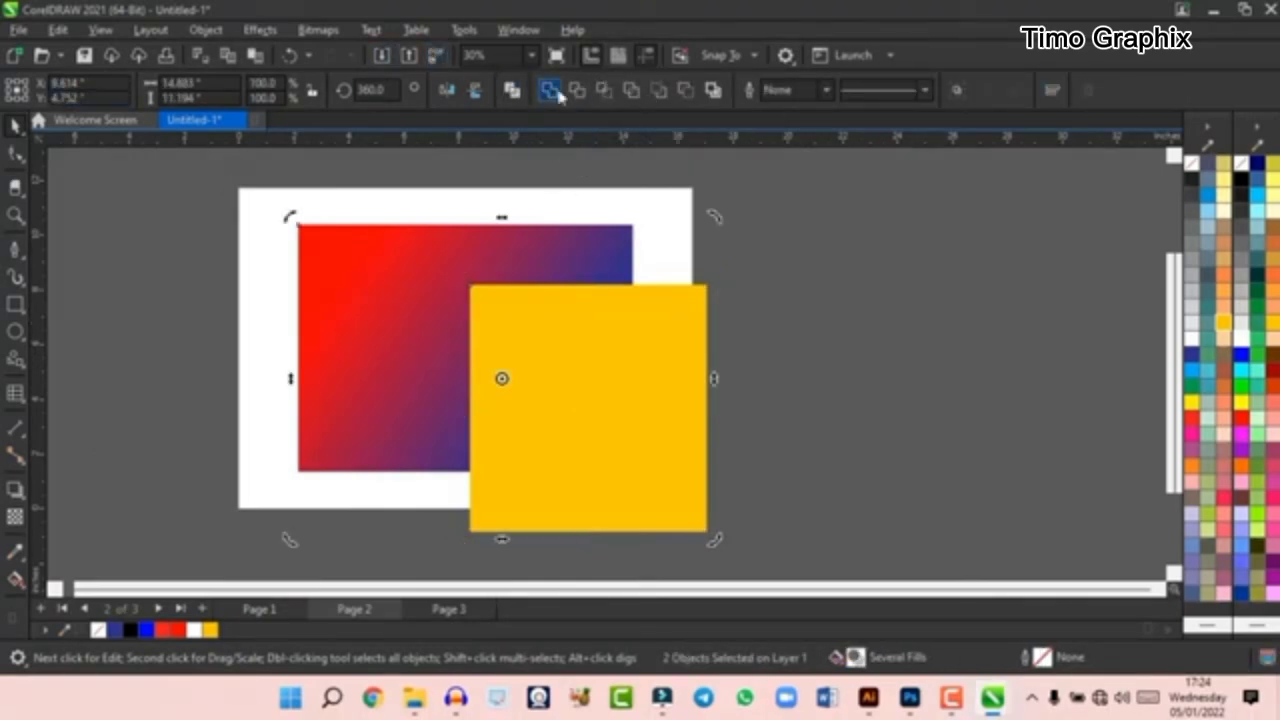
pyautogui.click(443, 317)
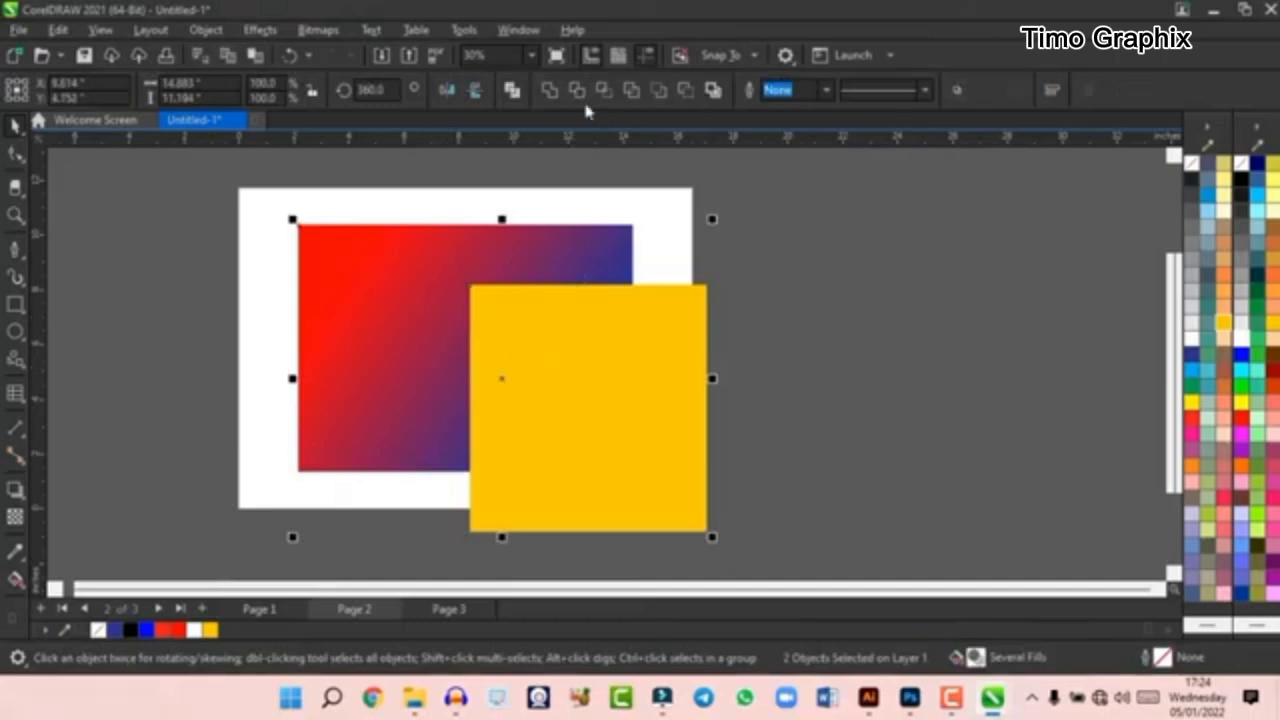
pyautogui.click(205, 29)
pyautogui.moveTo(335, 388)
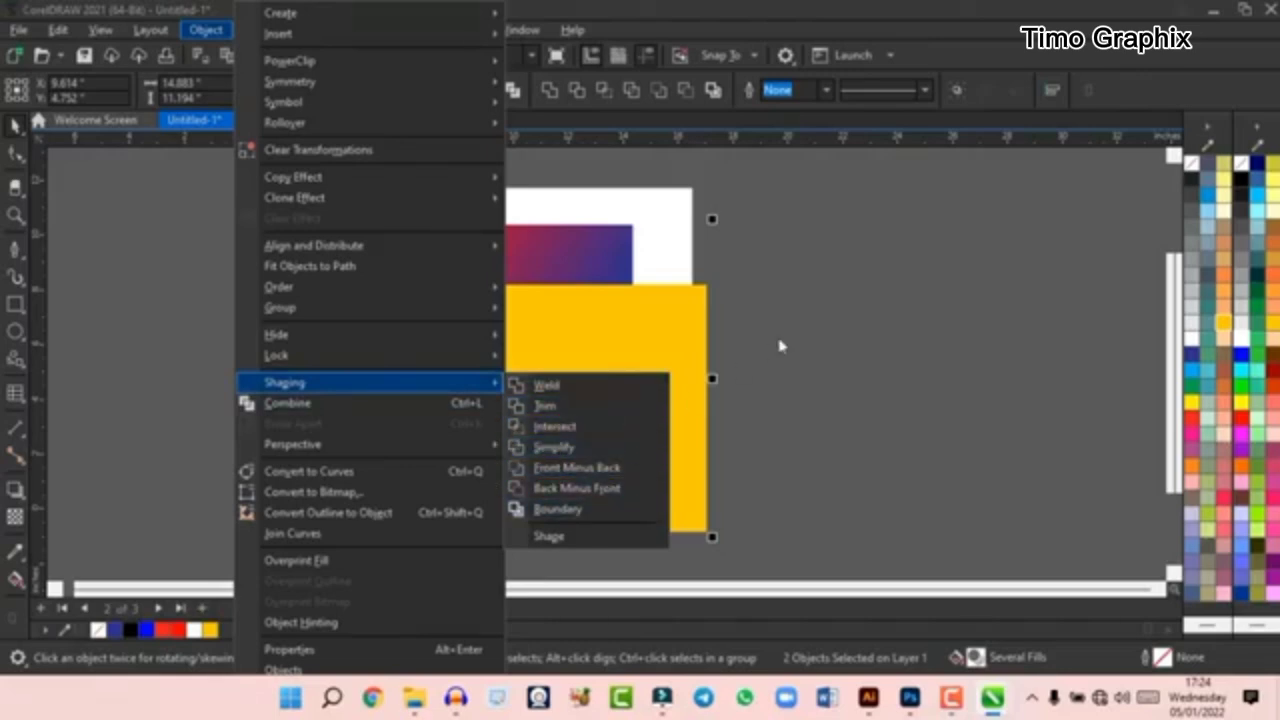
pyautogui.click(628, 292)
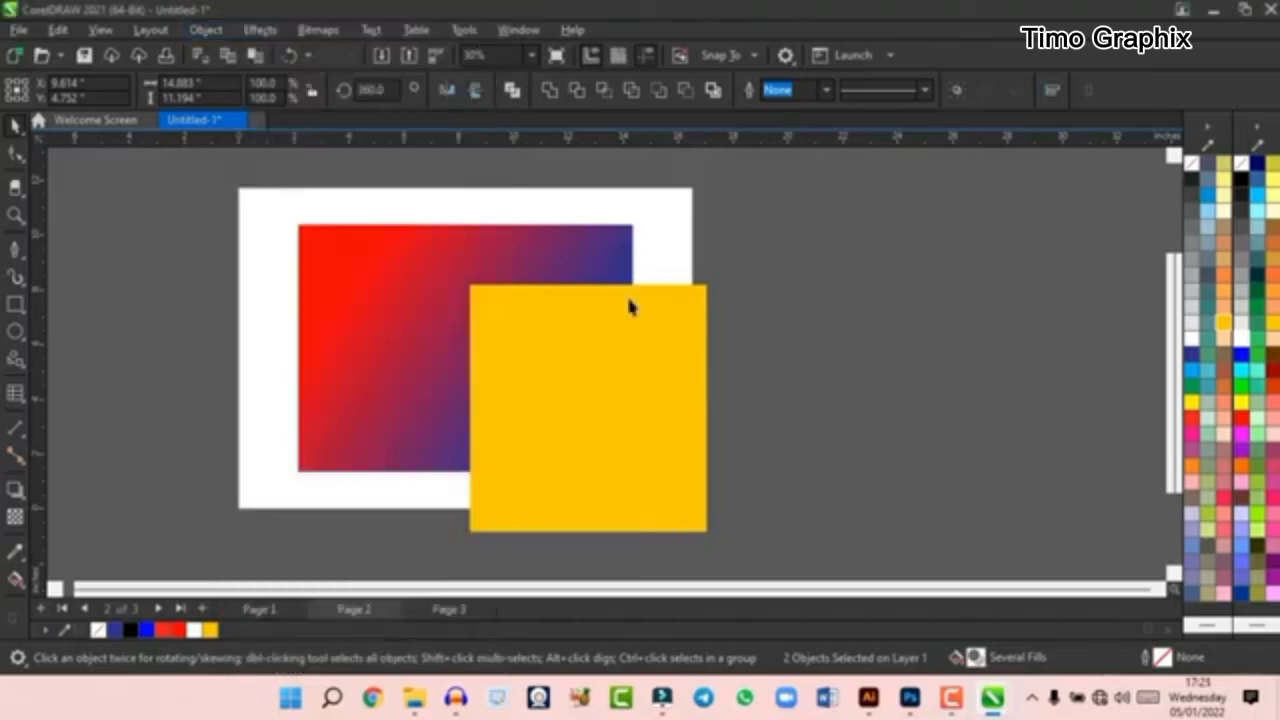
pyautogui.click(549, 91)
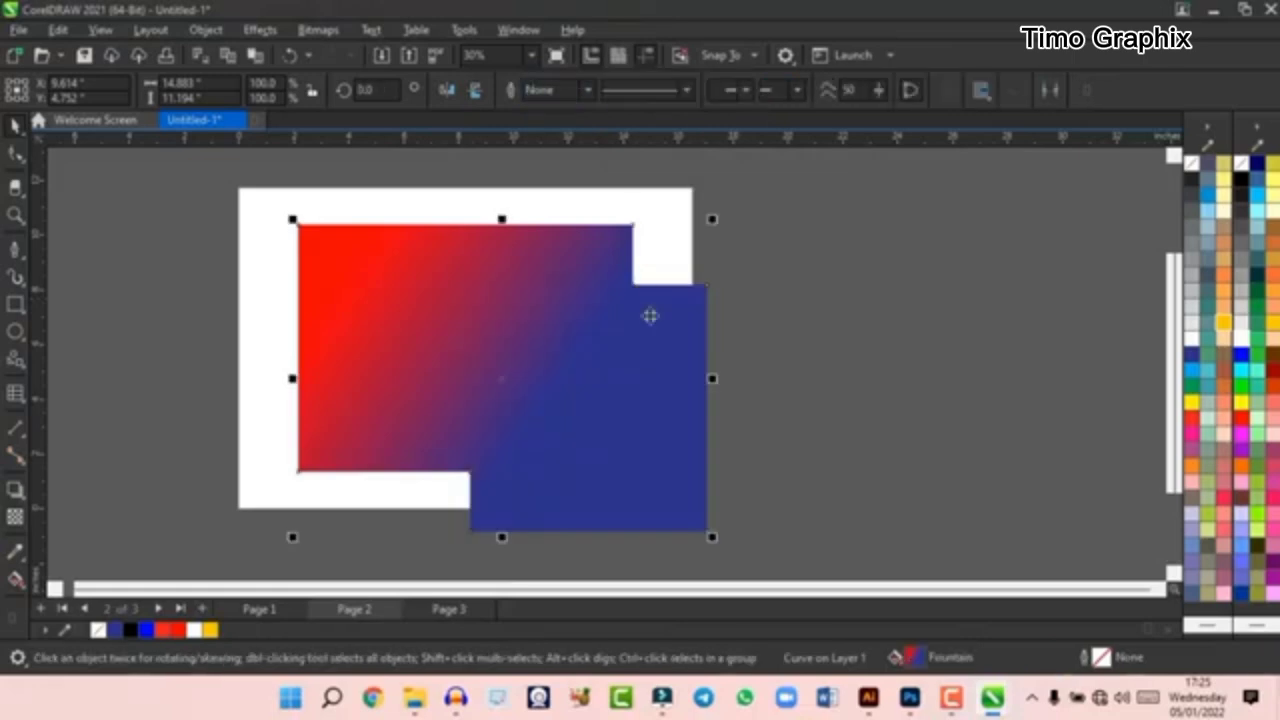
pyautogui.hotkey('ctrl', 'z')
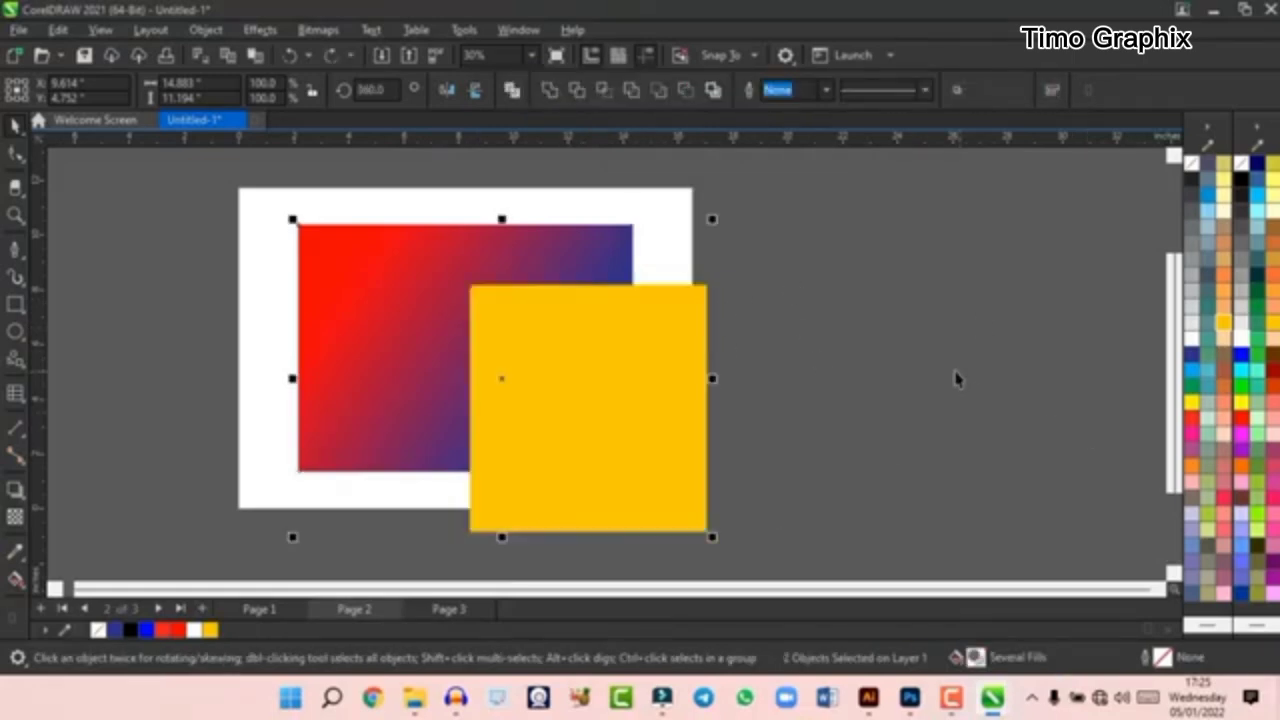
# - Try trimming the gradient rectangle with the yellow square, shift the square slightly, and undo both changes
pyautogui.click(578, 92)
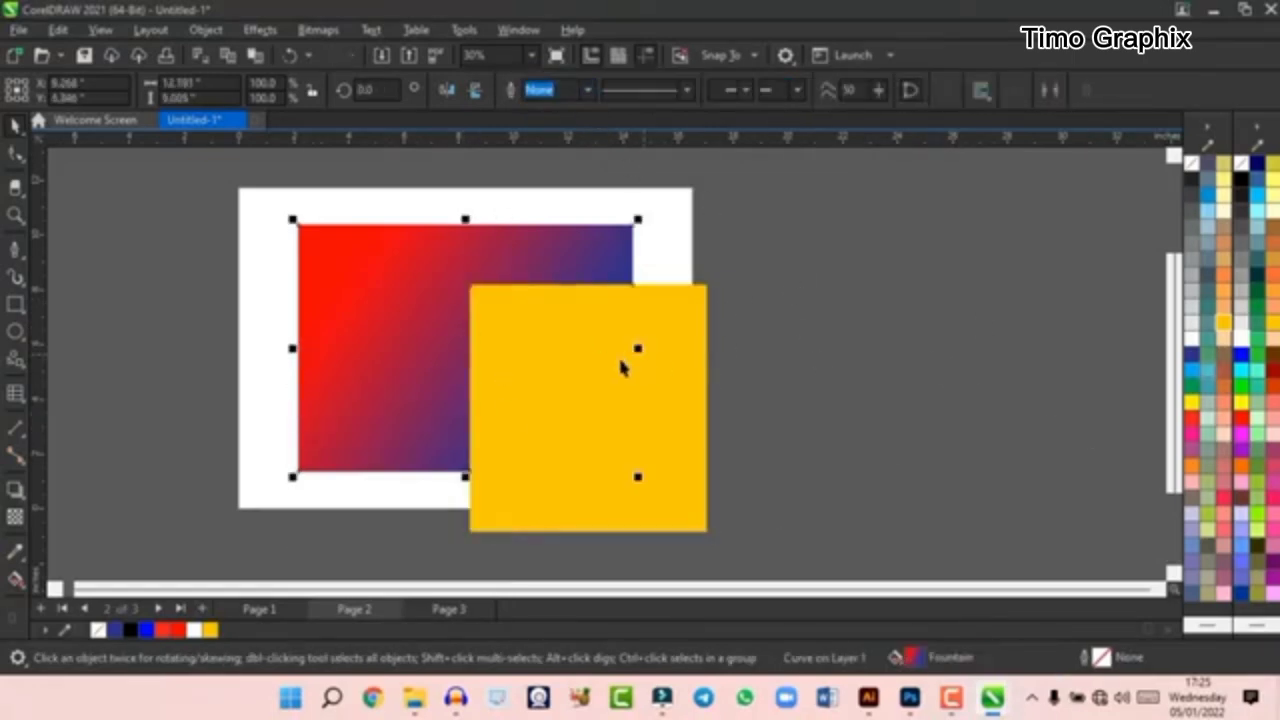
pyautogui.click(650, 370)
pyautogui.moveTo(617, 438)
pyautogui.mouseDown()
pyautogui.moveTo(689, 434)
pyautogui.moveTo(609, 443)
pyautogui.moveTo(615, 424)
pyautogui.mouseUp()
pyautogui.hotkey('ctrl', 'z')
pyautogui.hotkey('ctrl', 'z')
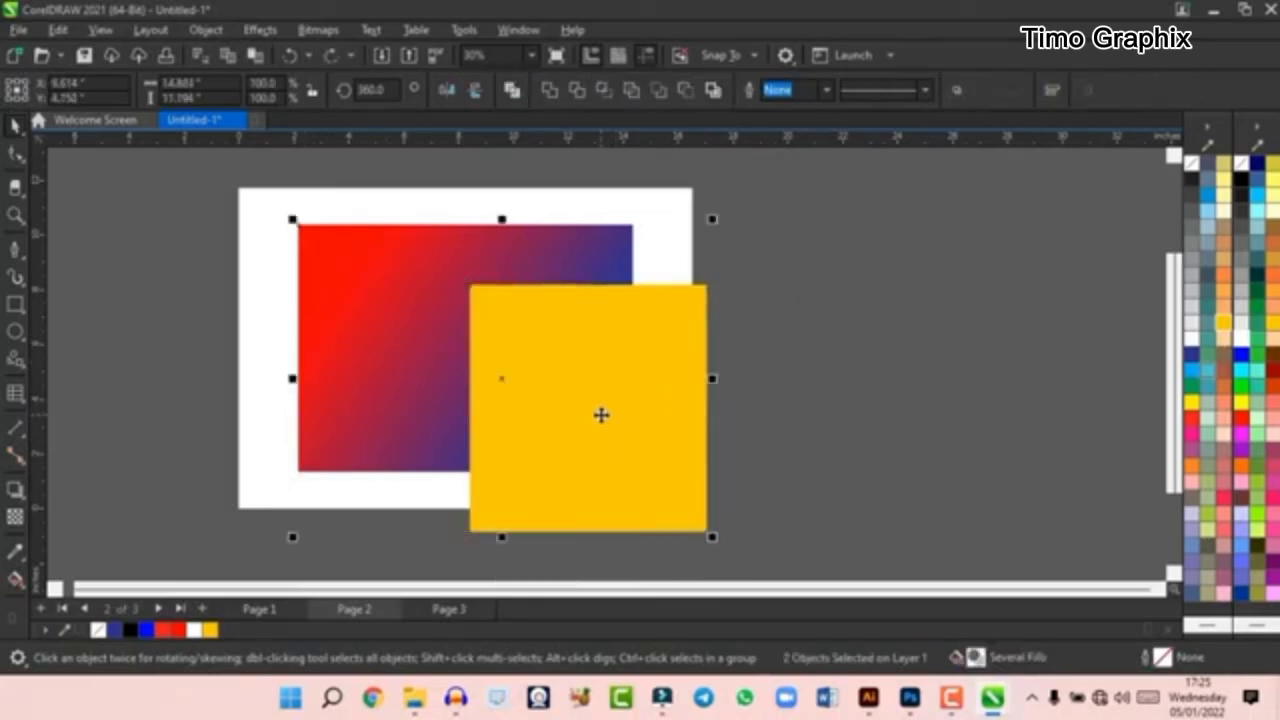
# - Select the yellow square first and the gradient rectangle second, try Trim with the square moved aside, and undo it
pyautogui.click(796, 282)
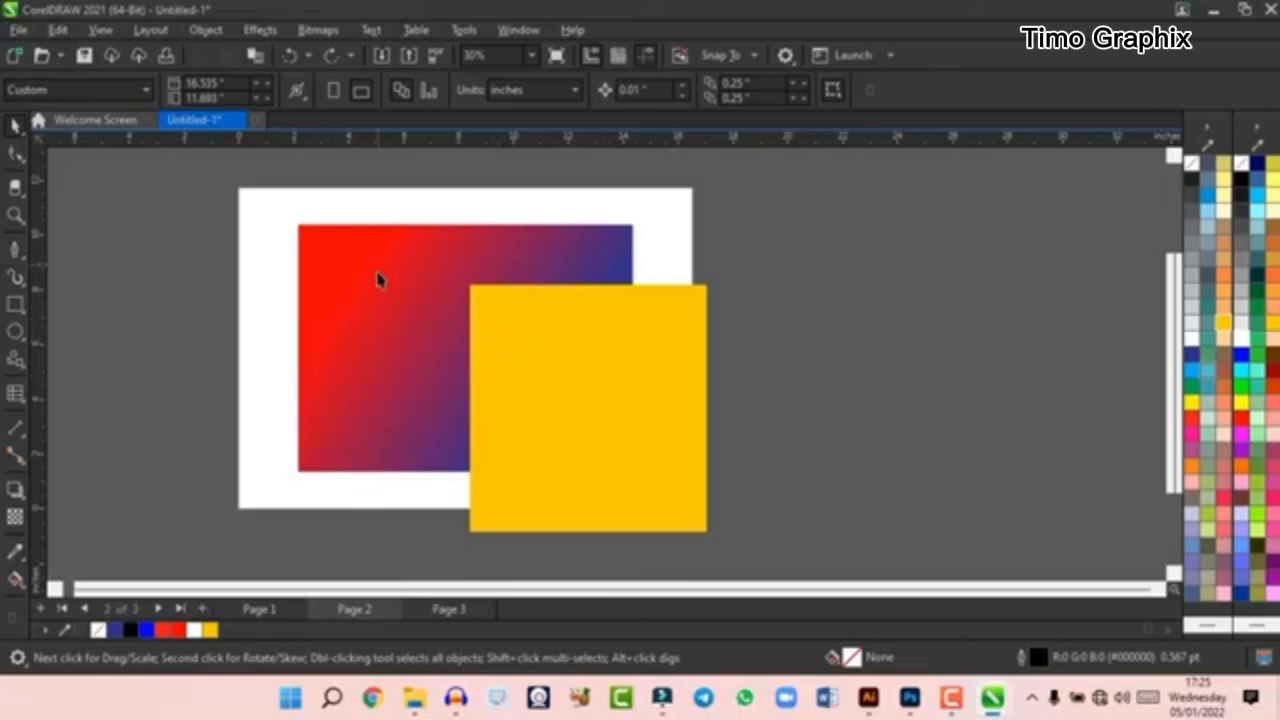
pyautogui.click(549, 351)
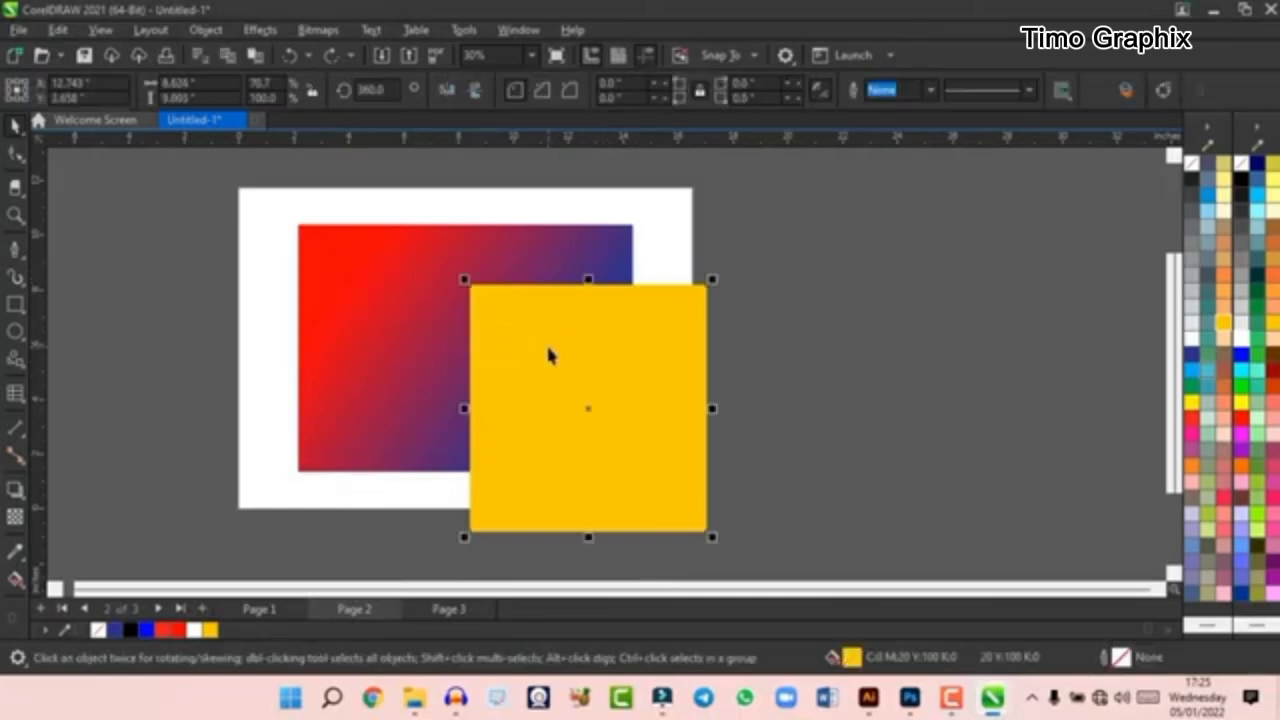
pyautogui.keyDown('shift'); pyautogui.click(387, 289); pyautogui.keyUp('shift')
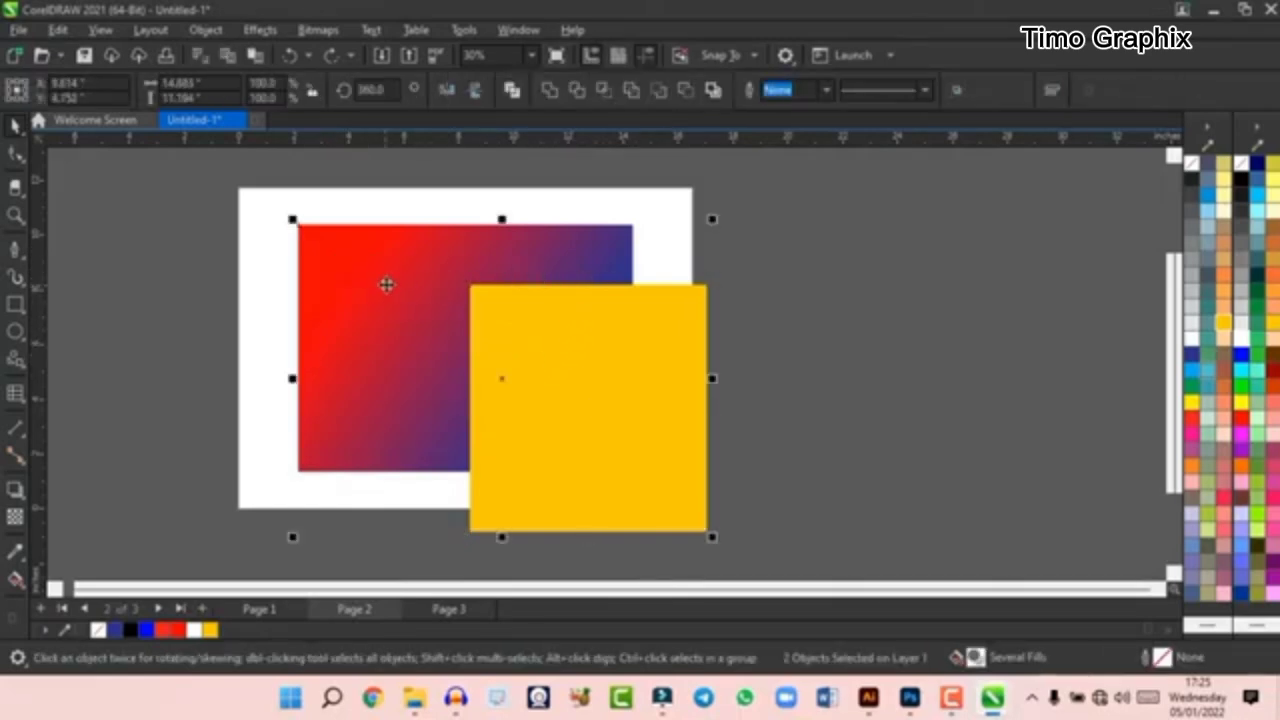
pyautogui.click(578, 94)
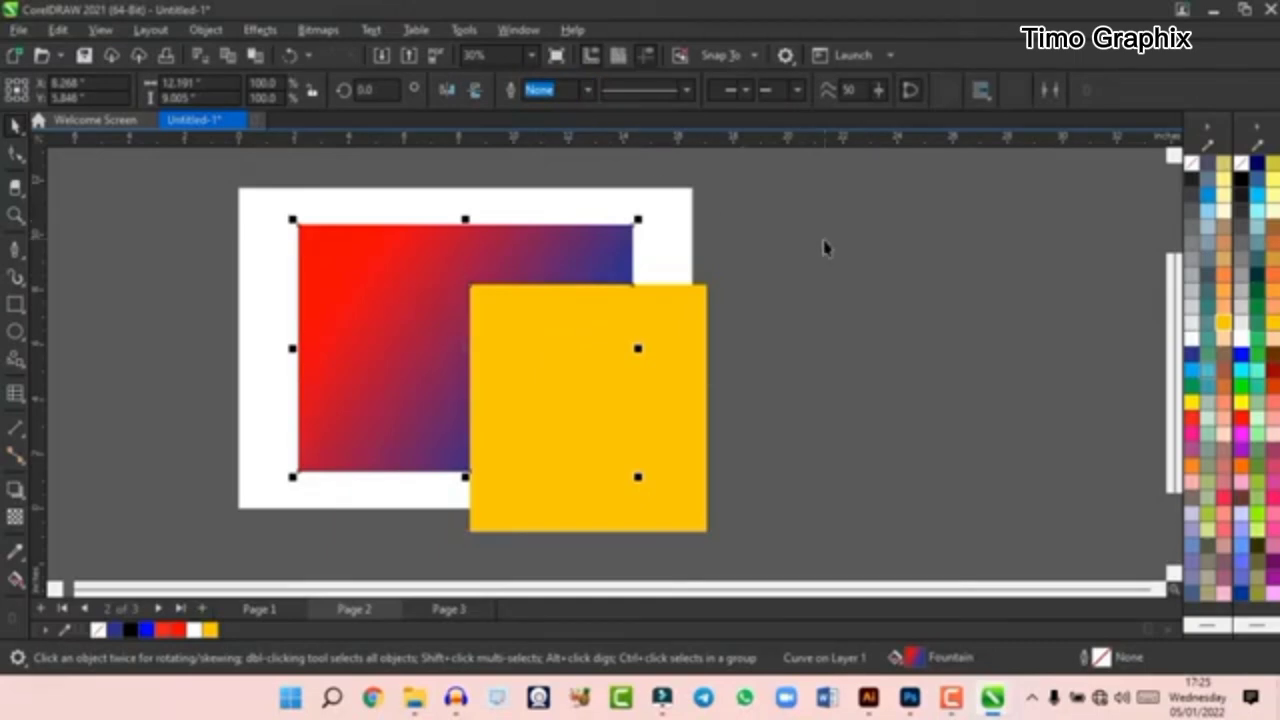
pyautogui.click(811, 320)
pyautogui.moveTo(643, 420); pyautogui.dragTo(694, 478)
pyautogui.hotkey('ctrl', 'z')
pyautogui.hotkey('ctrl', 'z')
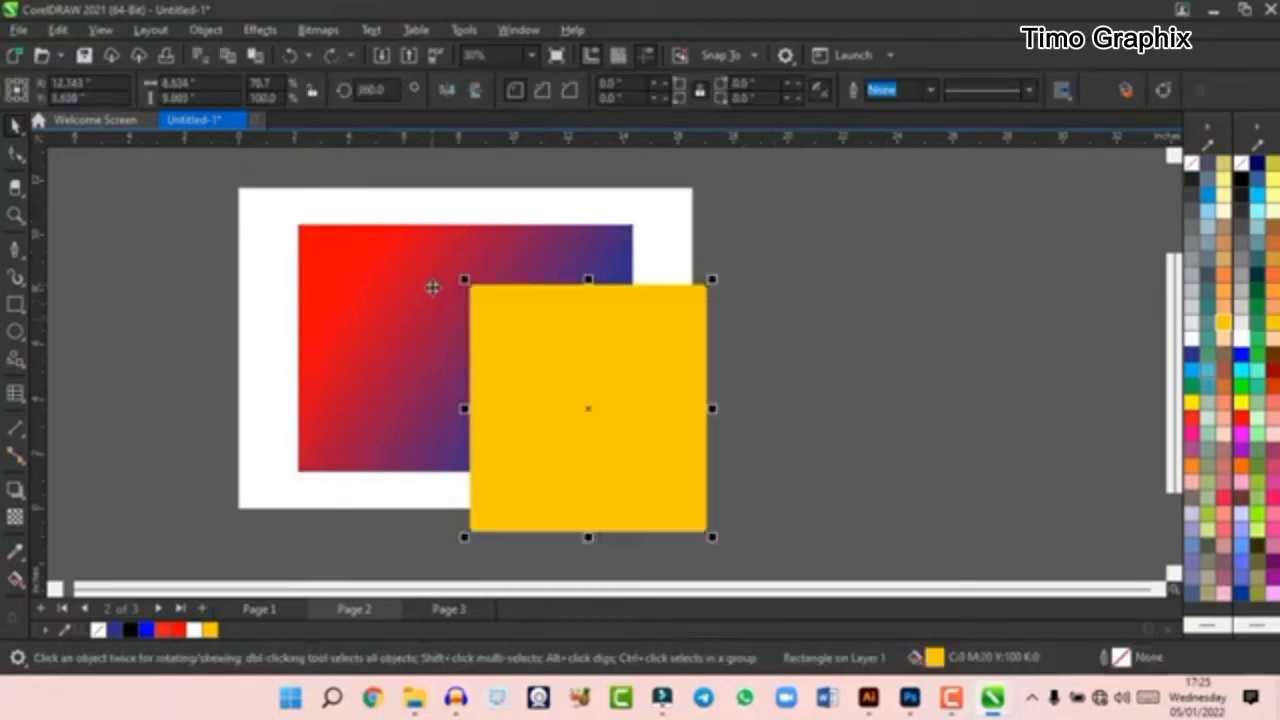
# - Select the gradient rectangle first and the yellow square second, trim the square with the rectangle, and undo the trim
pyautogui.click(1023, 235)
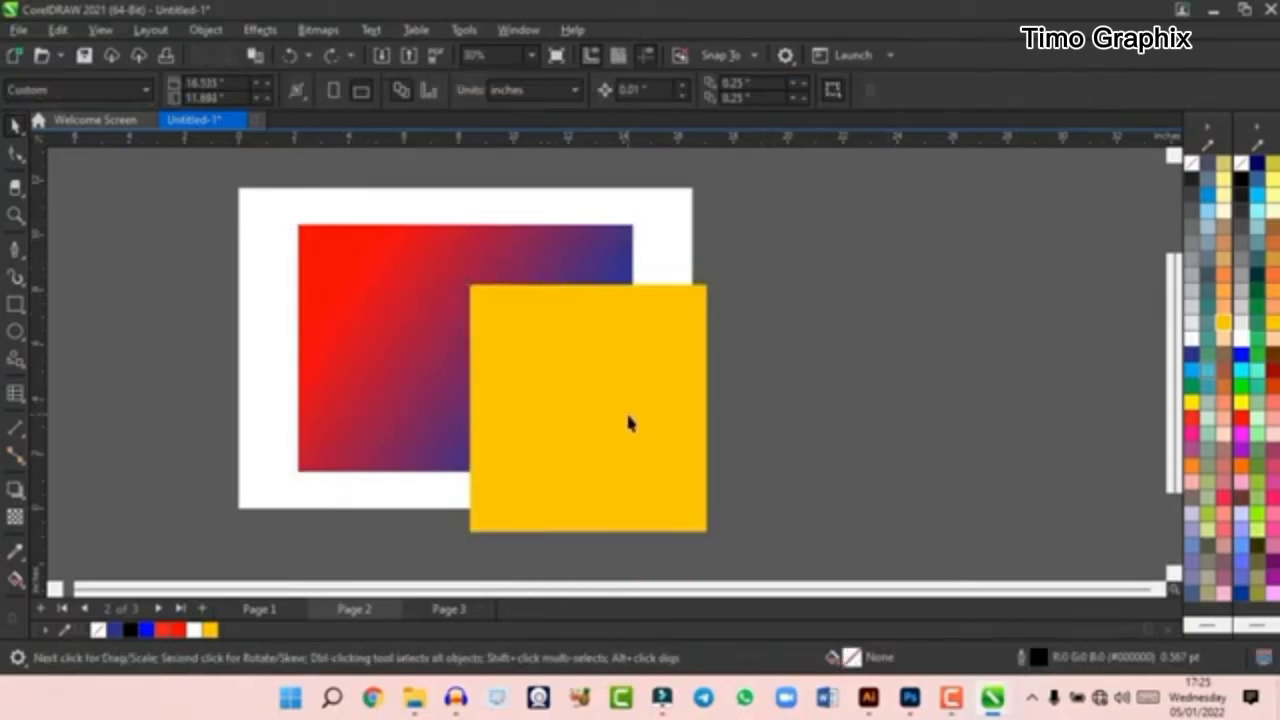
pyautogui.click(376, 291)
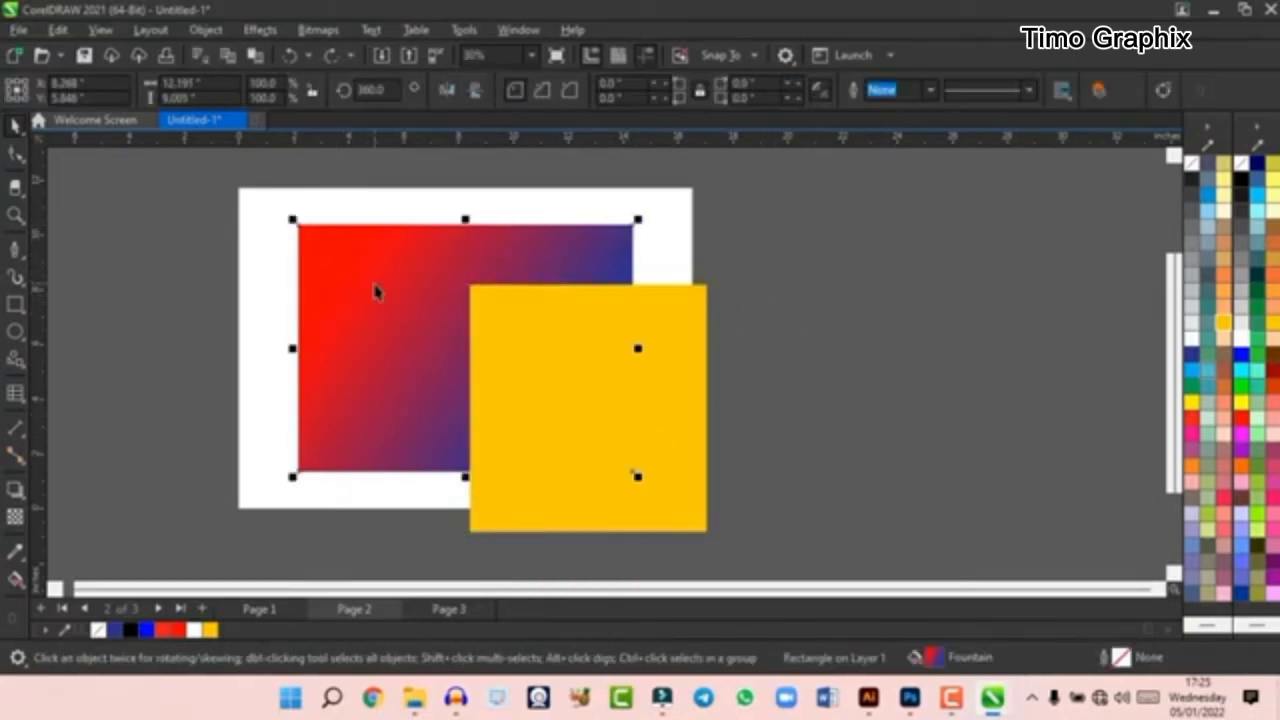
pyautogui.keyDown('shift'); pyautogui.click(670, 368); pyautogui.keyUp('shift')
pyautogui.click(577, 90)
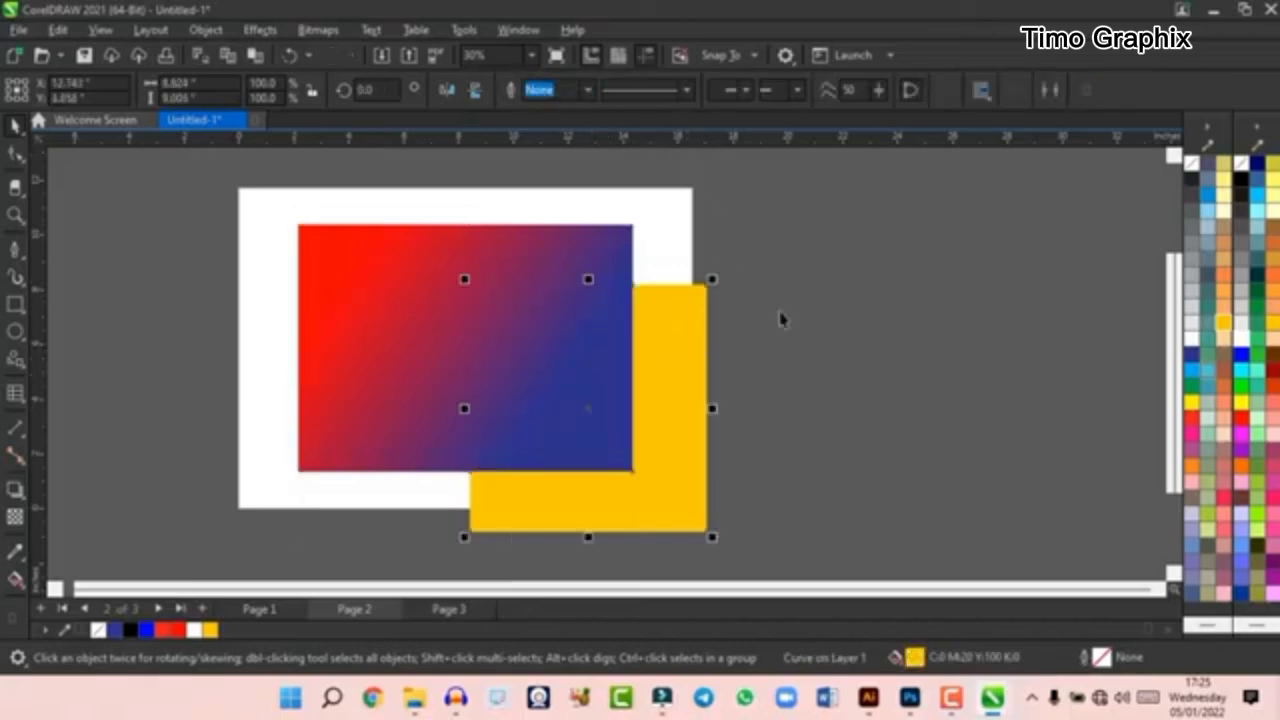
pyautogui.click(790, 325)
pyautogui.hotkey('ctrl', 'z')
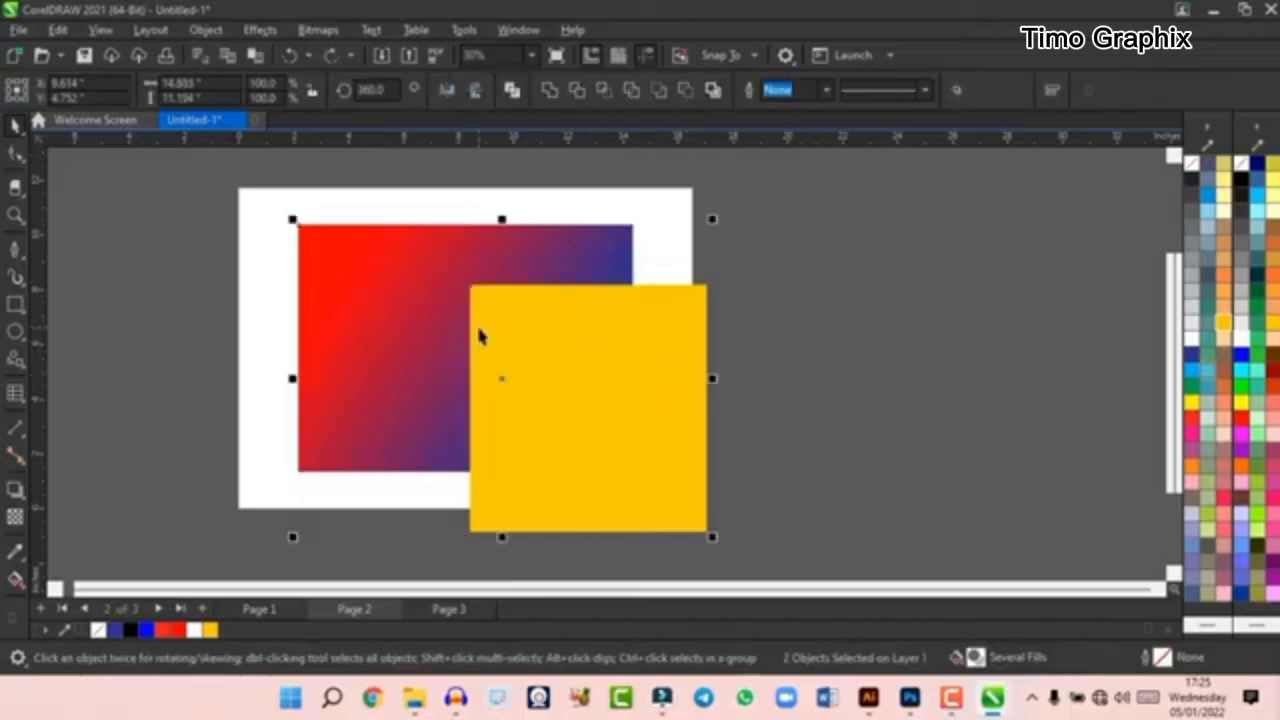
# - Create an intersection shape from the overlap of the yellow square and the gradient rectangle
pyautogui.click(920, 329)
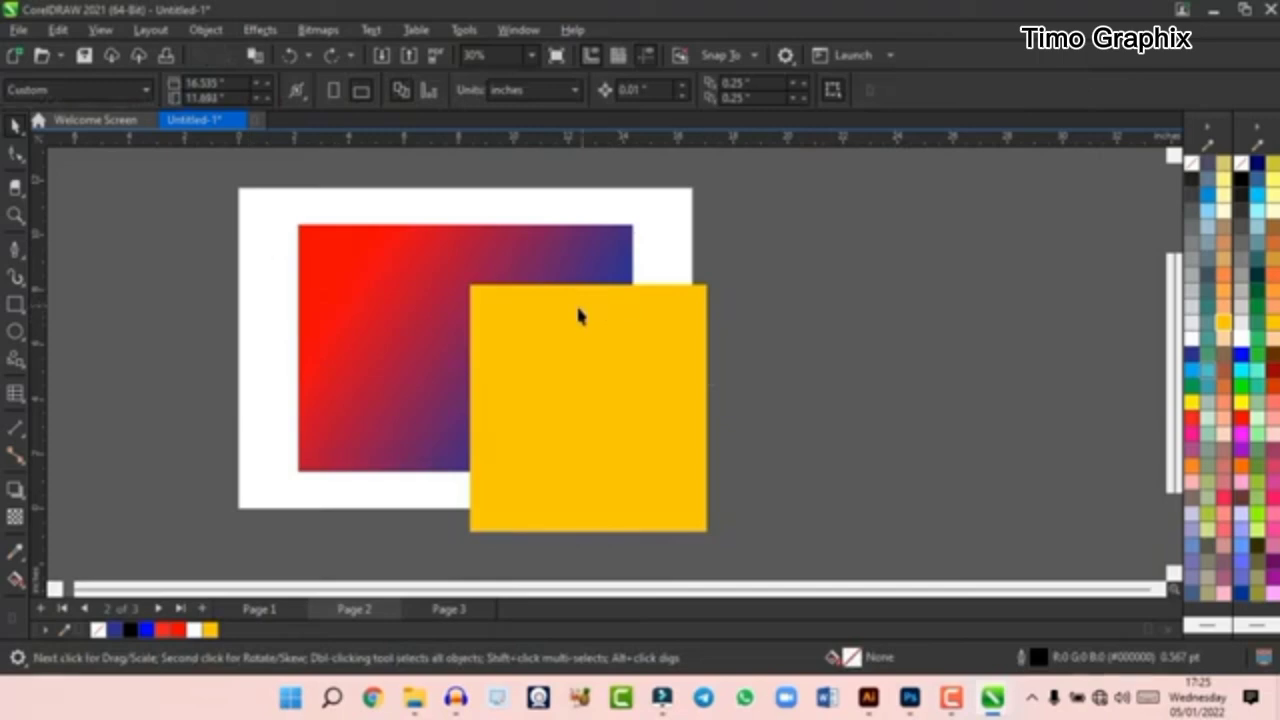
pyautogui.click(578, 309)
pyautogui.keyDown('shift'); pyautogui.click(377, 304); pyautogui.keyUp('shift')
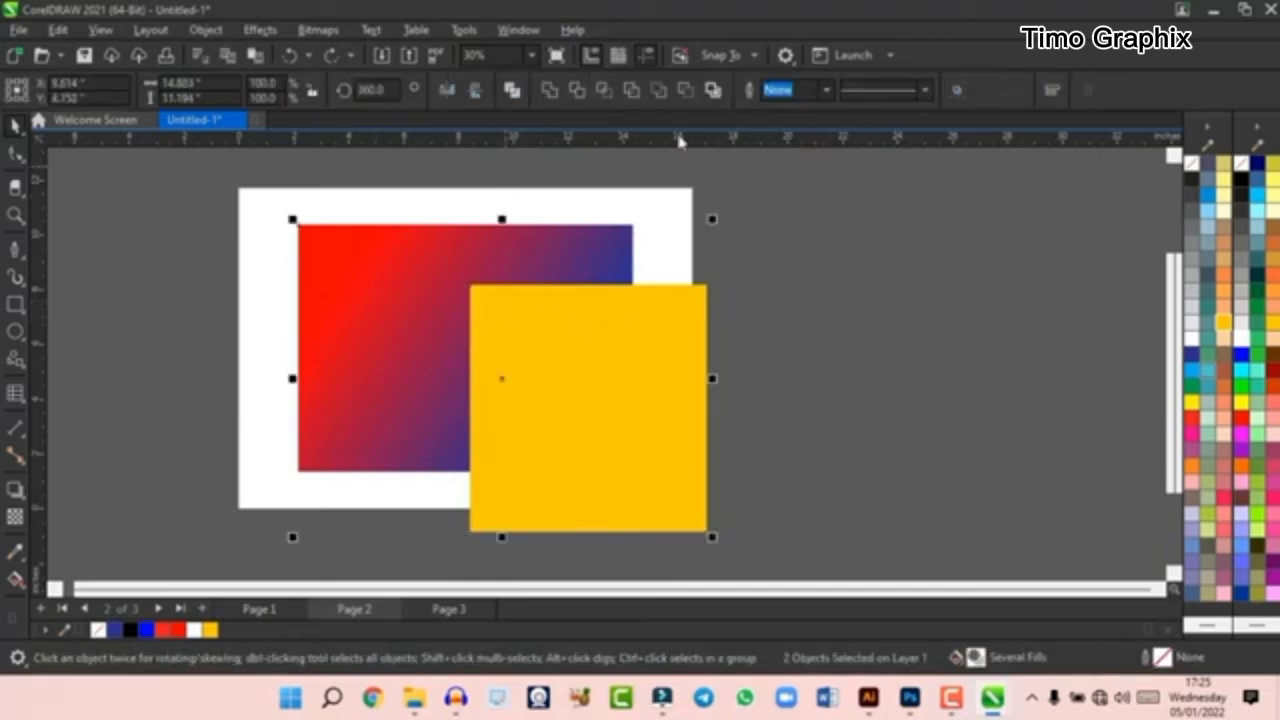
pyautogui.click(609, 88)
pyautogui.press('Escape')
# - Move the yellow square and the intersection piece out to the empty area right of the page
pyautogui.click(594, 414)
pyautogui.moveTo(594, 414); pyautogui.dragTo(960, 454)
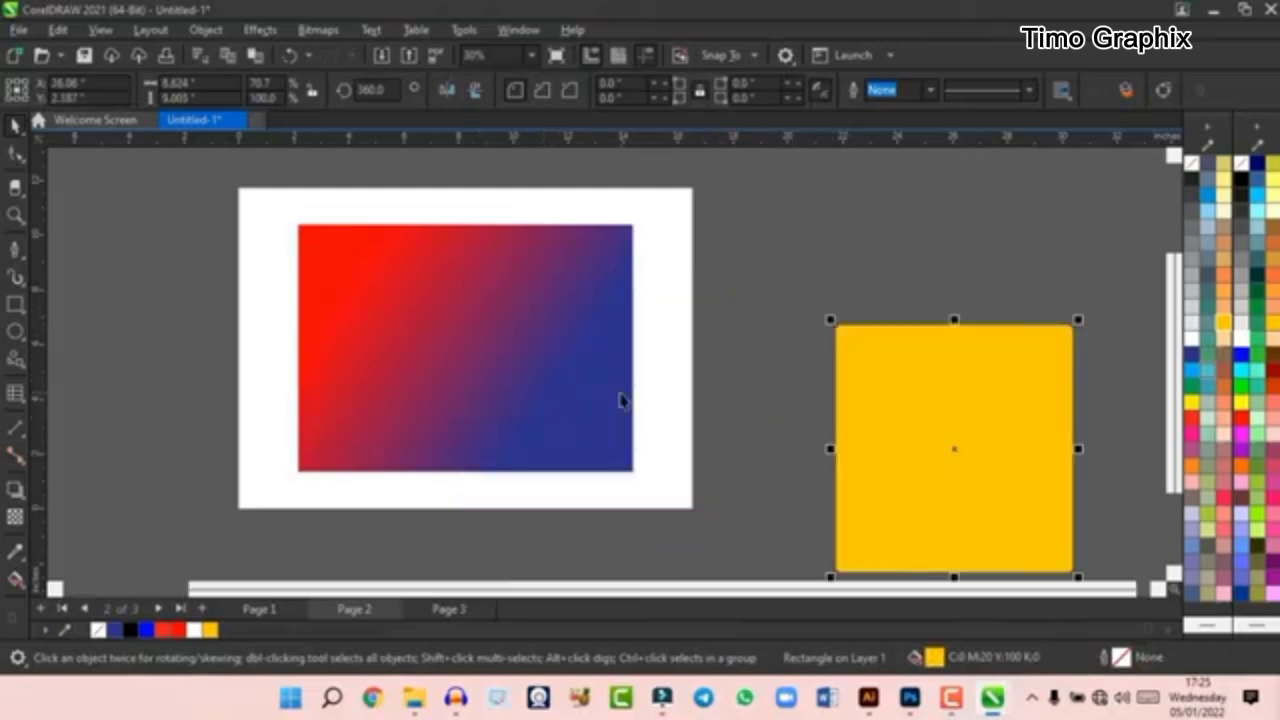
pyautogui.moveTo(536, 380); pyautogui.dragTo(866, 305)
pyautogui.moveTo(871, 260); pyautogui.dragTo(800, 238)
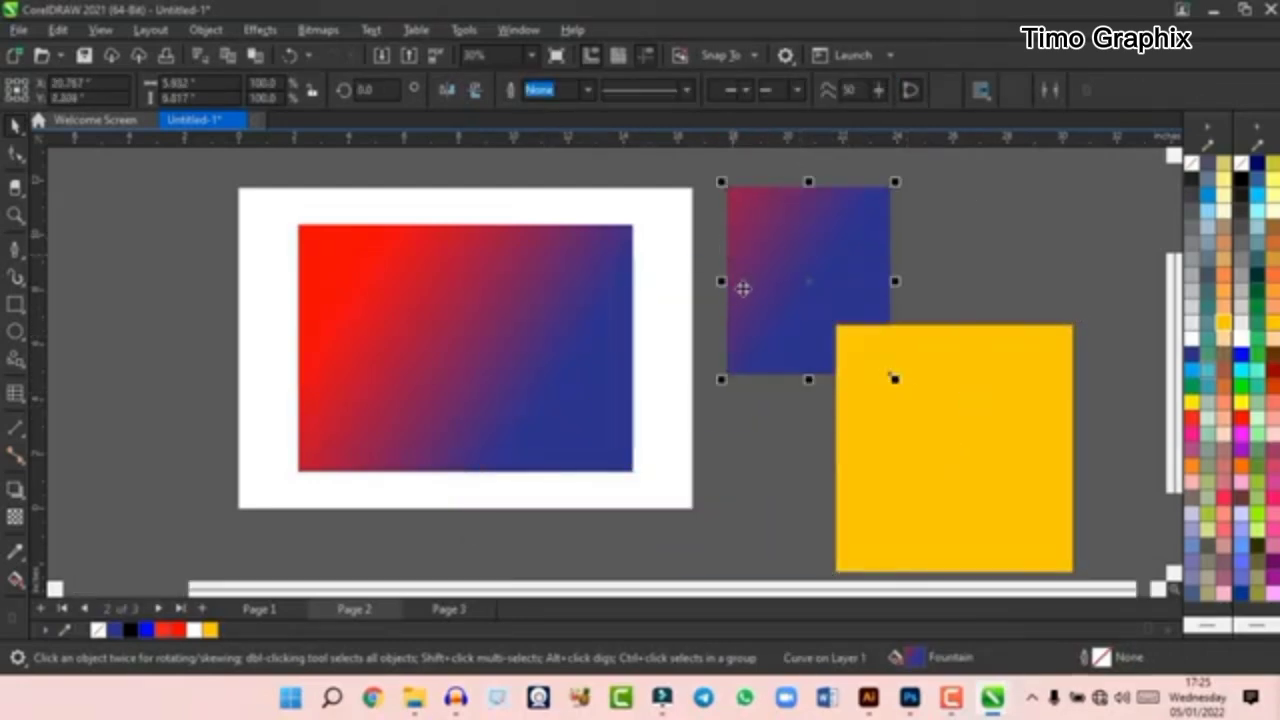
# - Undo the moves and the intersection of the two overlapping shapes
pyautogui.hotkey('ctrl', 'z')
pyautogui.hotkey('ctrl', 'z')
pyautogui.hotkey('ctrl', 'z')
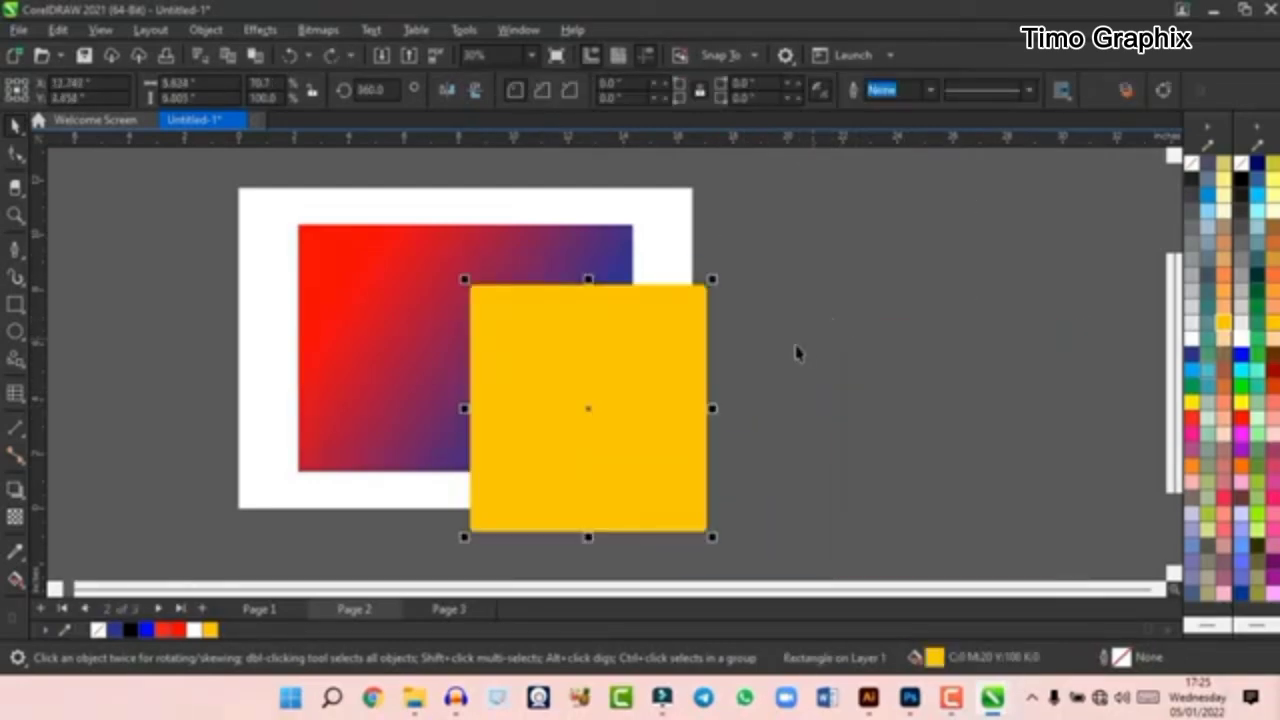
pyautogui.hotkey('ctrl', 'z')
# - Move the yellow square out to the gradient rectangle's lower-right corner and back so it overlaps the rectangle again
pyautogui.moveTo(508, 352); pyautogui.dragTo(668, 432)
pyautogui.click(557, 345)
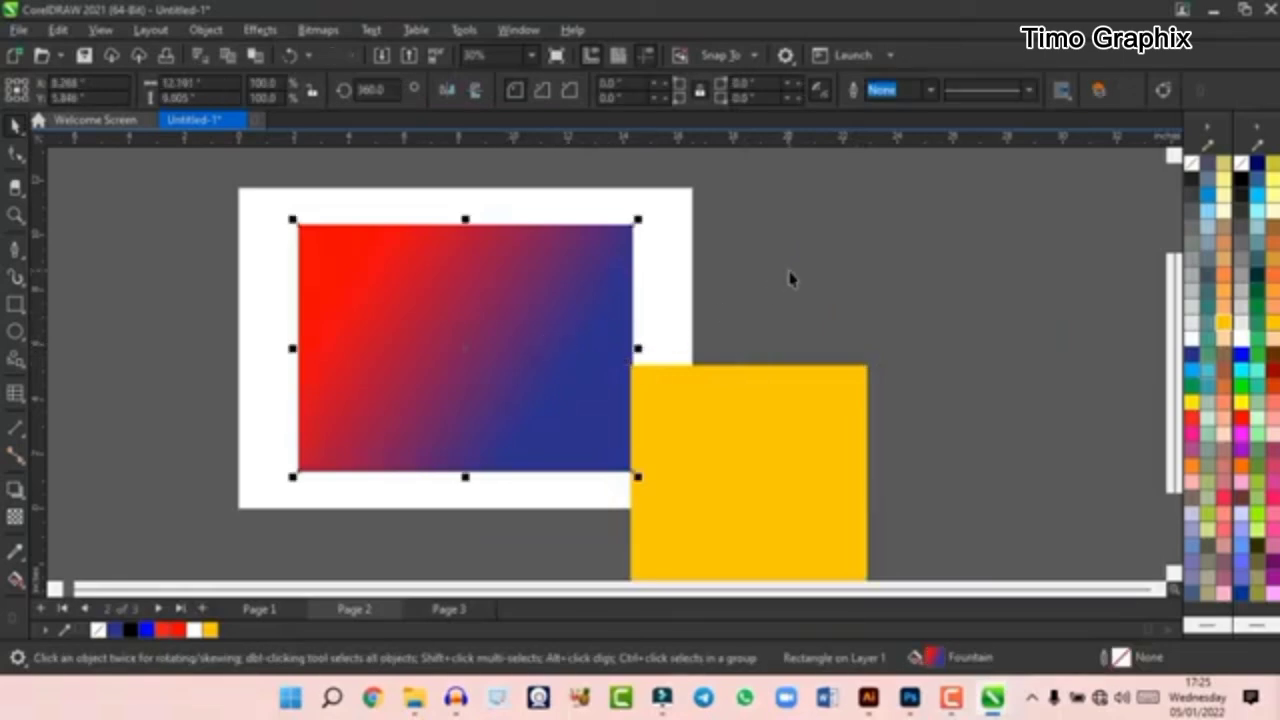
pyautogui.moveTo(700, 453); pyautogui.dragTo(593, 350)
pyautogui.moveTo(590, 395)
pyautogui.mouseDown()
pyautogui.moveTo(583, 386)
pyautogui.moveTo(579, 415)
pyautogui.mouseUp()
pyautogui.scroll(-1, 600, 358)
pyautogui.scroll(2, 600, 357)
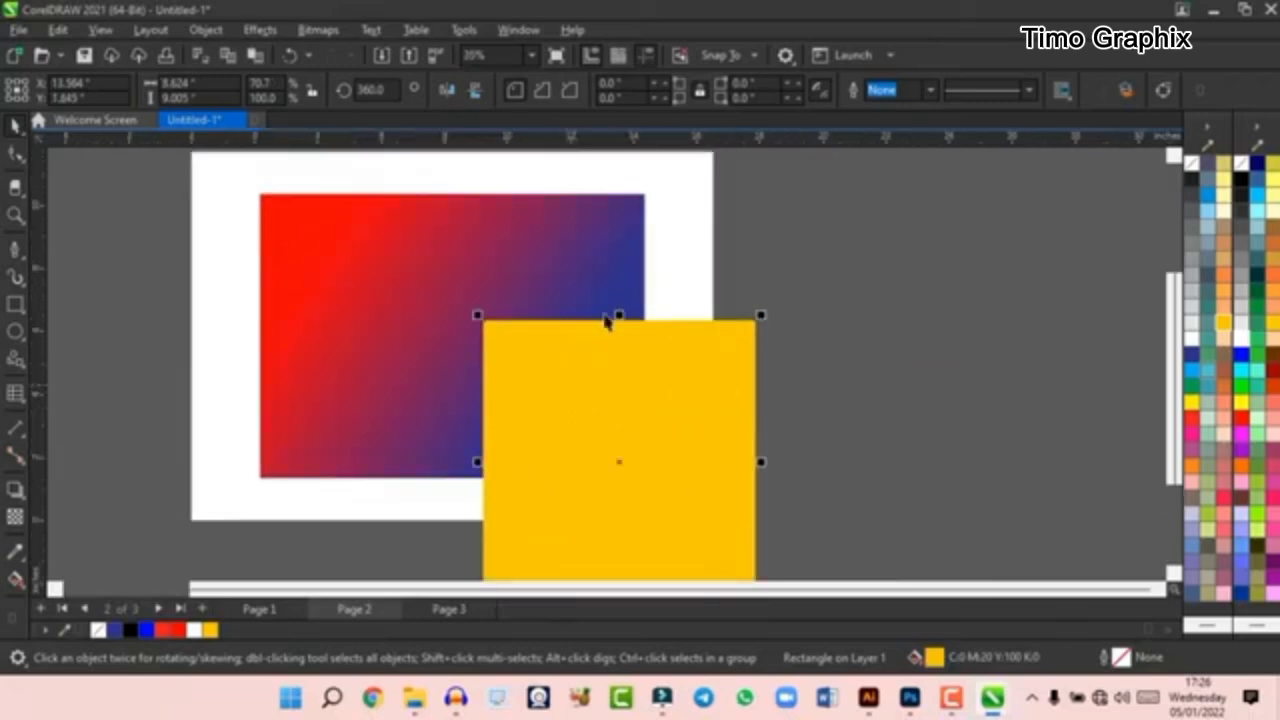
pyautogui.scroll(-4, 607, 324)
# - Delete the yellow square, keeping only the gradient rectangle on the page
pyautogui.keyDown('shift'); pyautogui.click(551, 284); pyautogui.keyUp('shift')
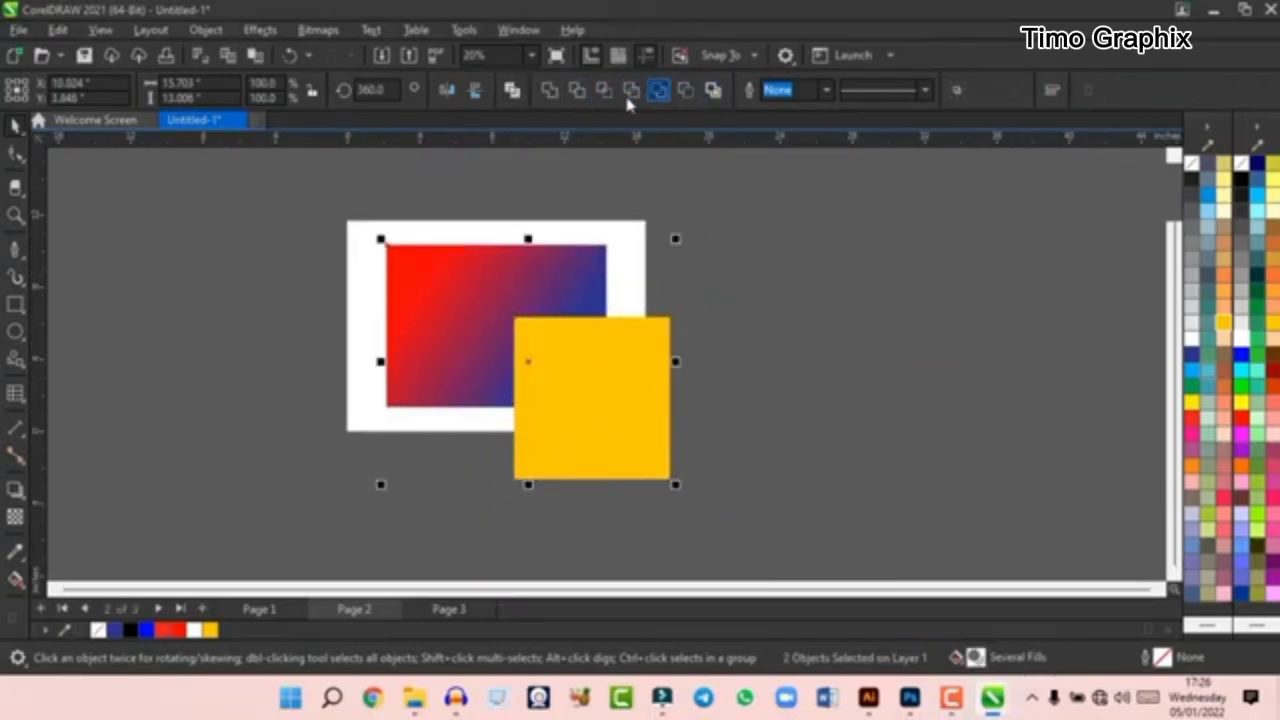
pyautogui.click(778, 303)
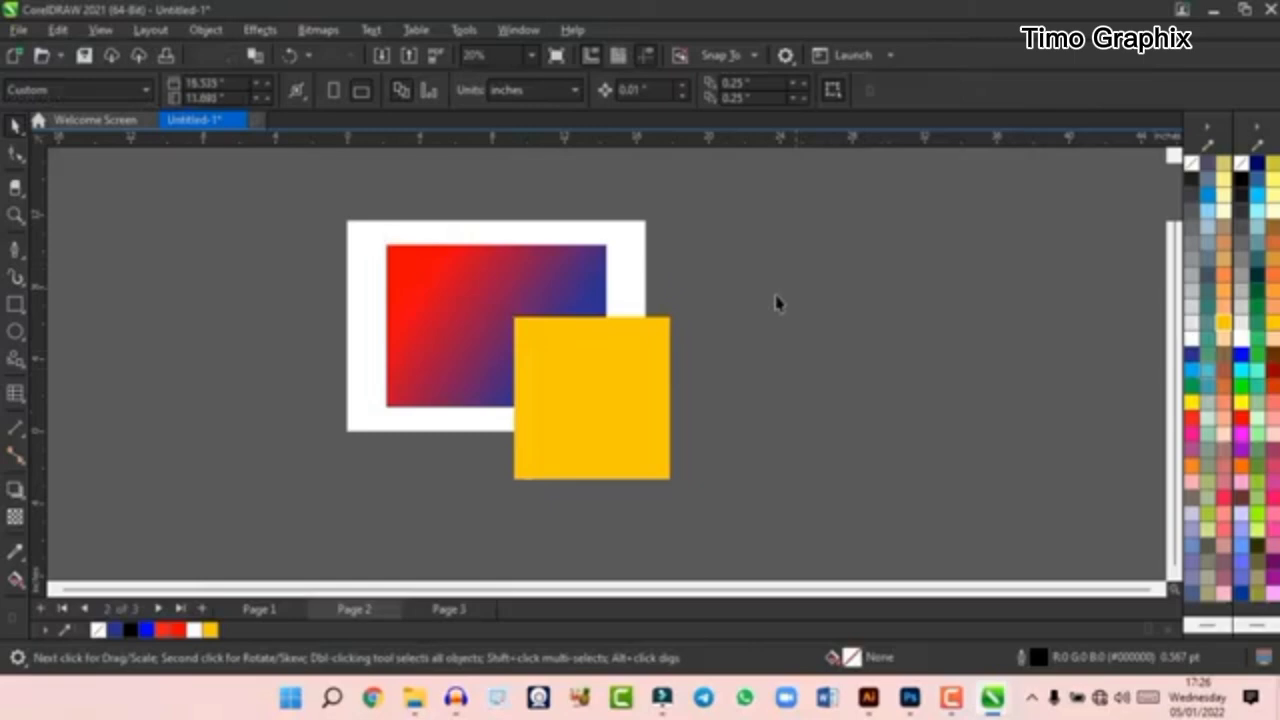
pyautogui.click(609, 404)
pyautogui.press('Delete')
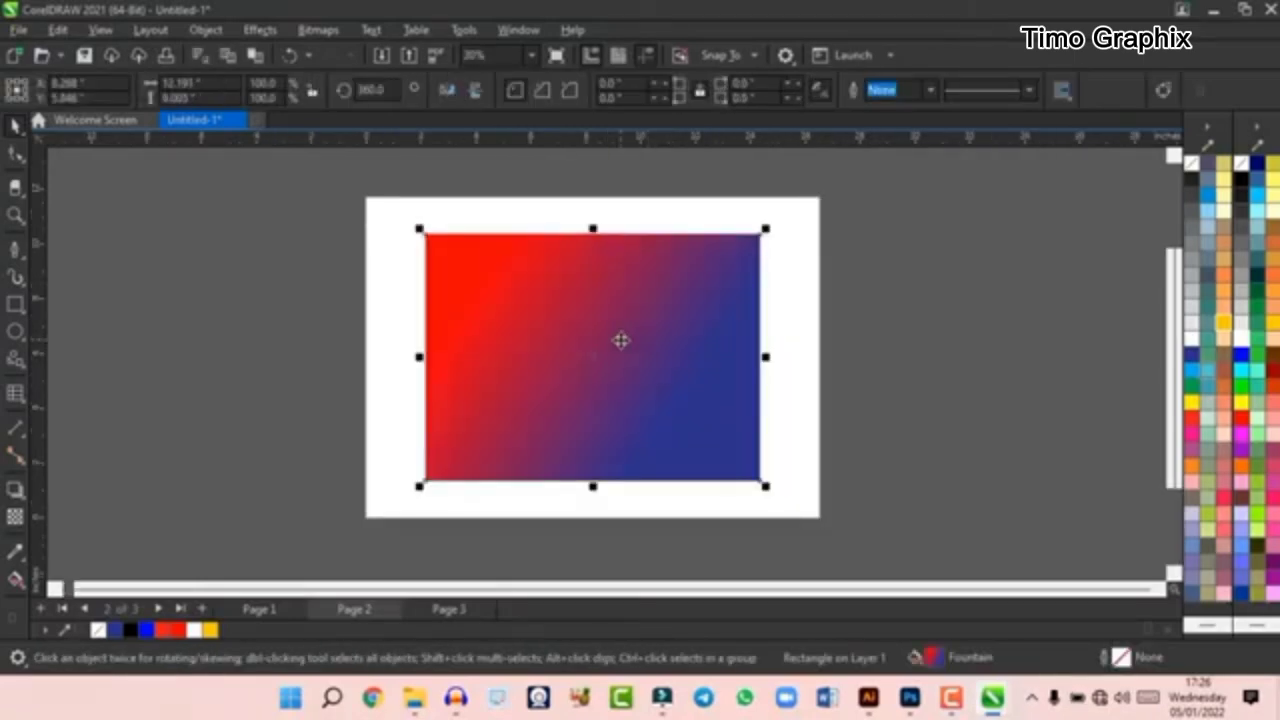
# - Draw a circle about 11.96 inches in diameter overlapping the page's upper-right corner, and switch to the Pick tool
pyautogui.click(15, 330)
pyautogui.scroll(-1, 429, 386)
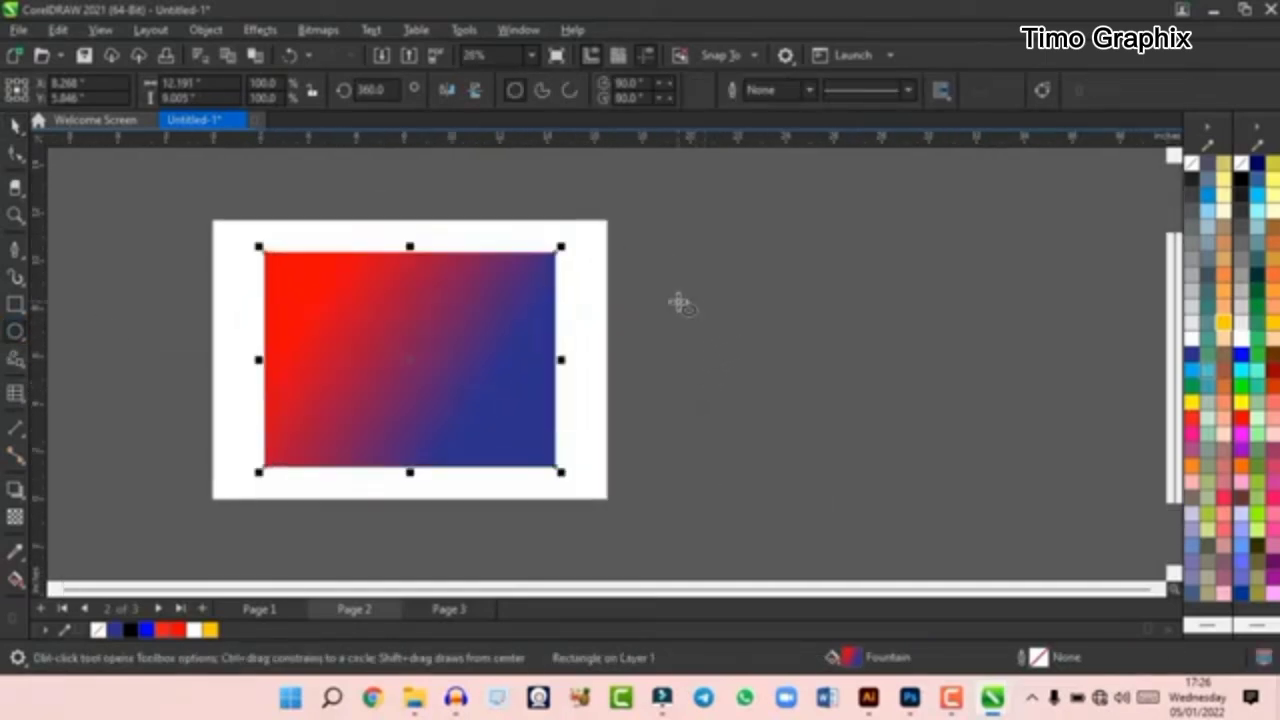
pyautogui.moveTo(670, 252); pyautogui.dragTo(769, 391)
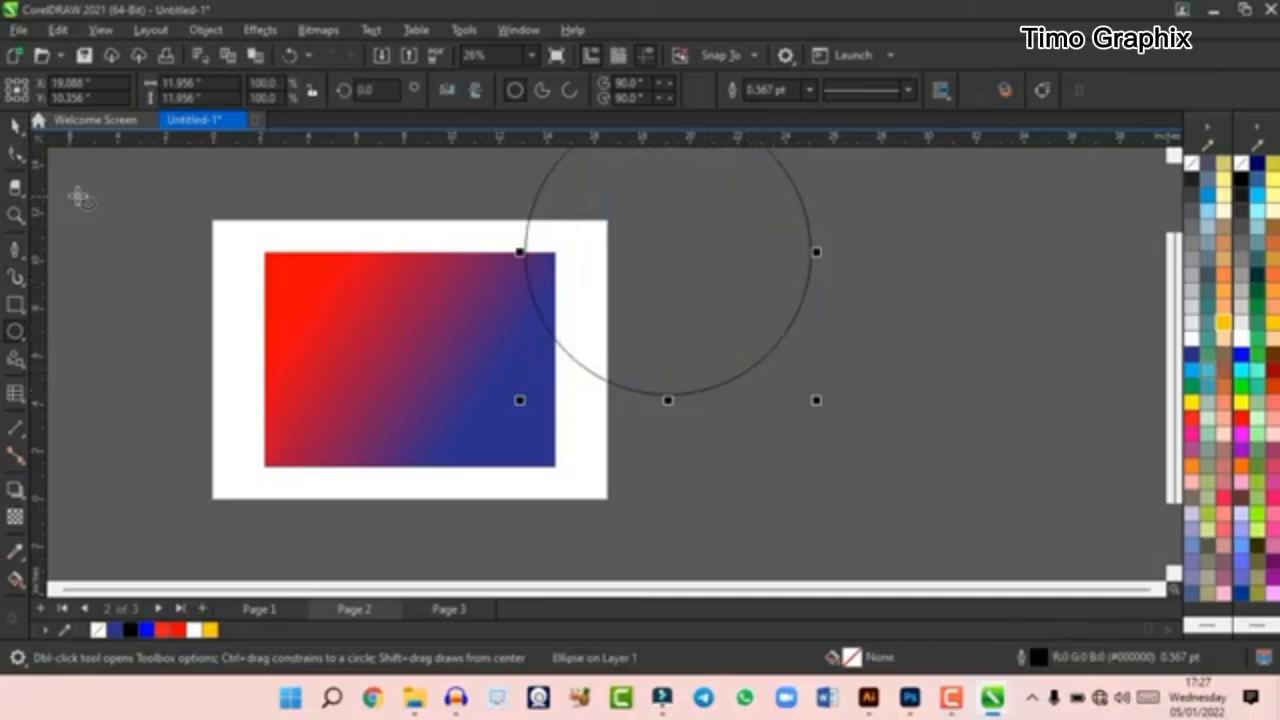
pyautogui.click(14, 124)
pyautogui.scroll(-1, 766, 435)
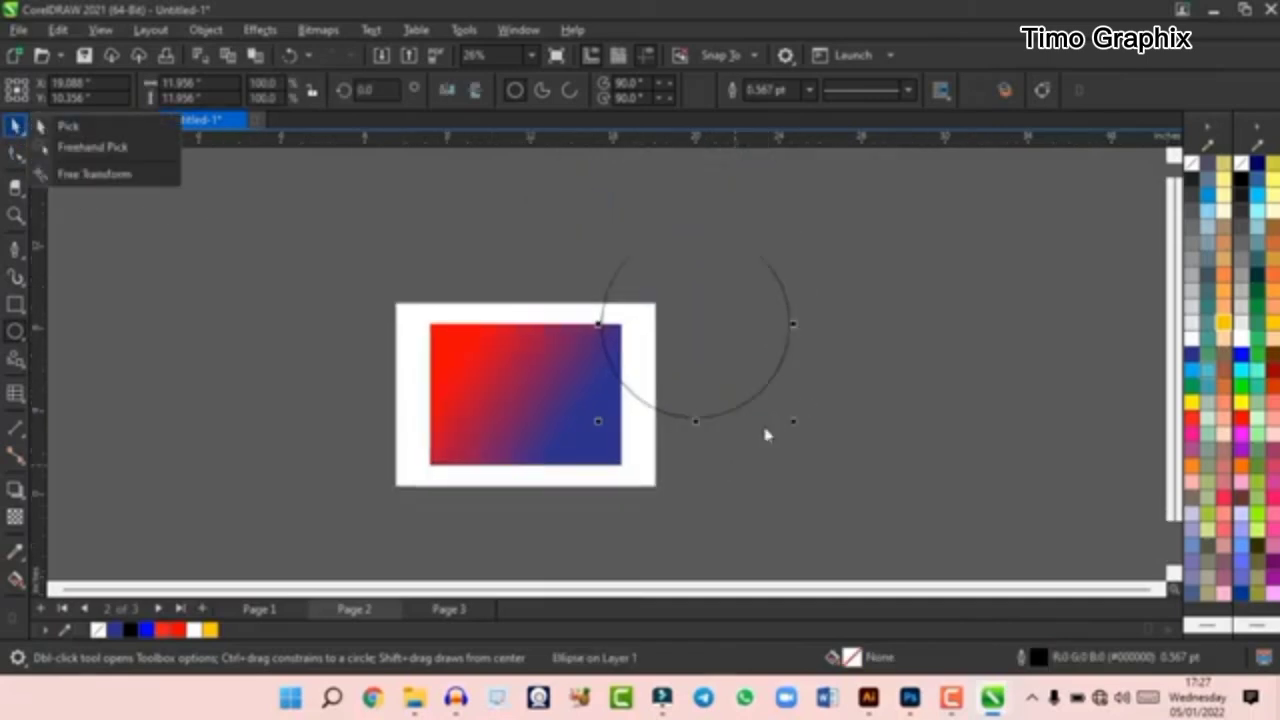
pyautogui.click(773, 240)
pyautogui.click(14, 125)
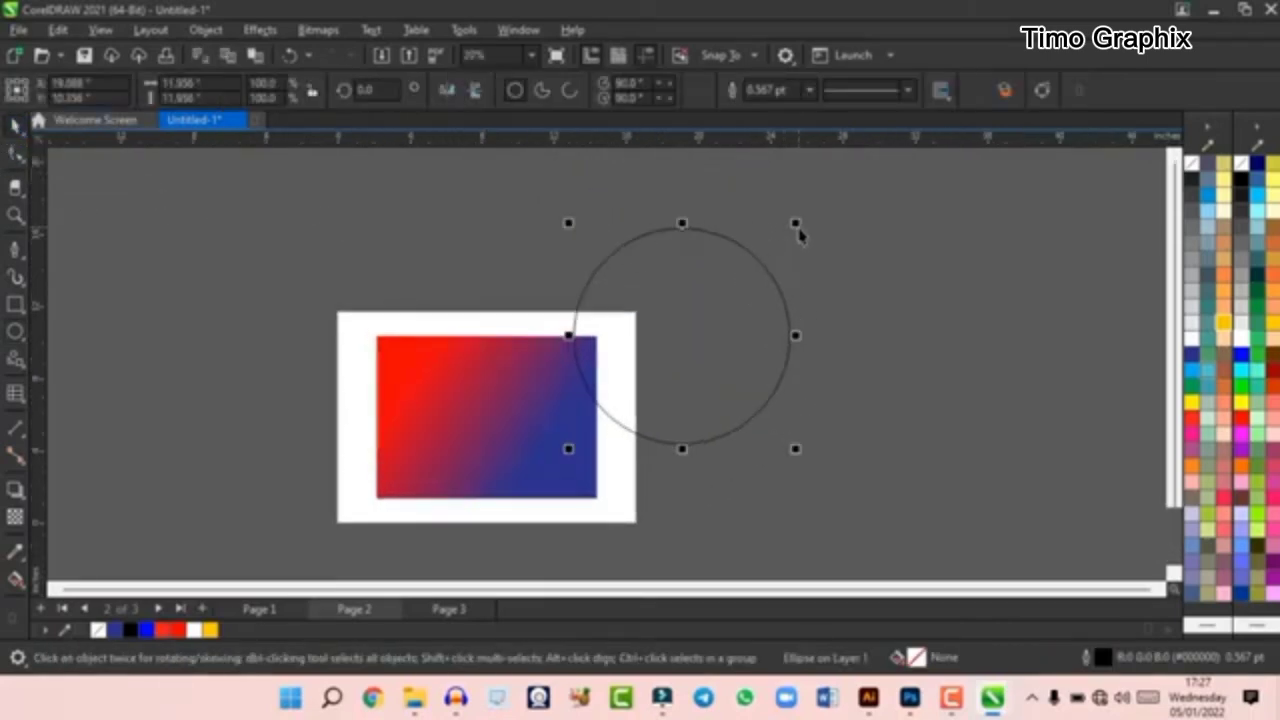
# - Scale the circle from its corners, first to about 13.13 inches and again to about 9.47 inches, and delete it
pyautogui.moveTo(796, 225); pyautogui.dragTo(760, 271)
pyautogui.click(760, 271)
pyautogui.moveTo(795, 223); pyautogui.dragTo(818, 204)
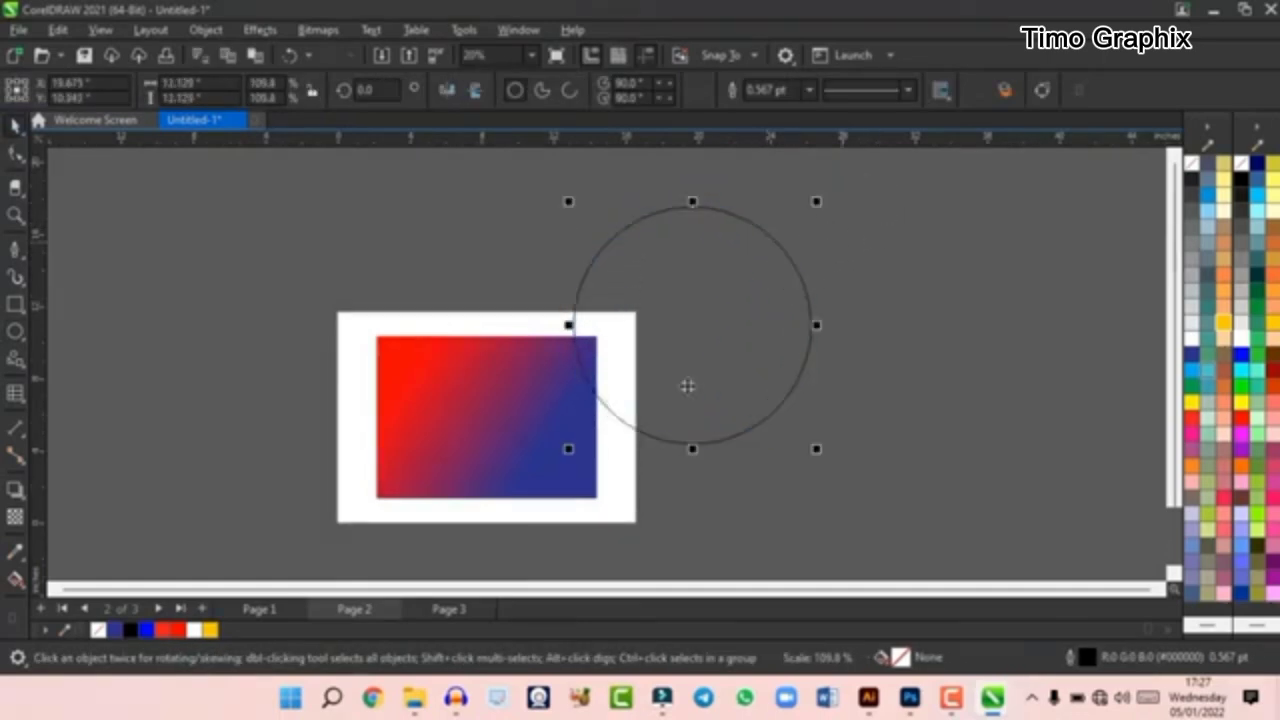
pyautogui.moveTo(818, 455); pyautogui.dragTo(785, 505)
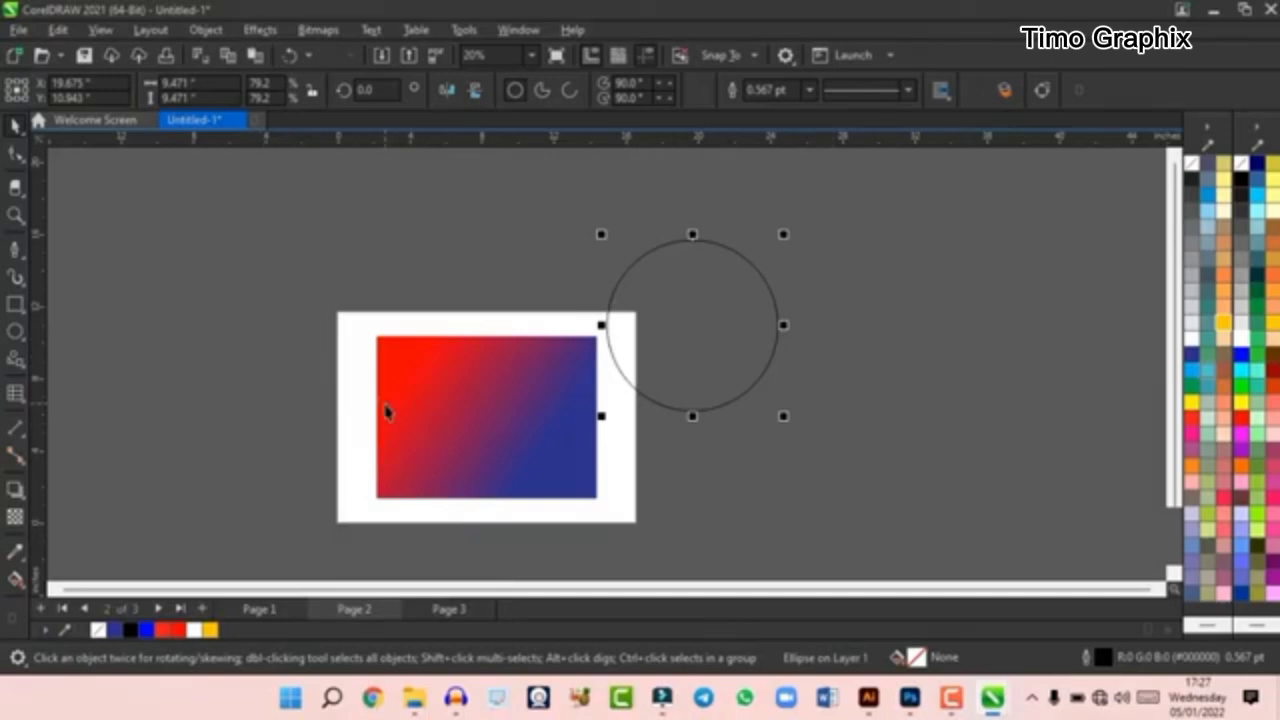
pyautogui.press('Delete')
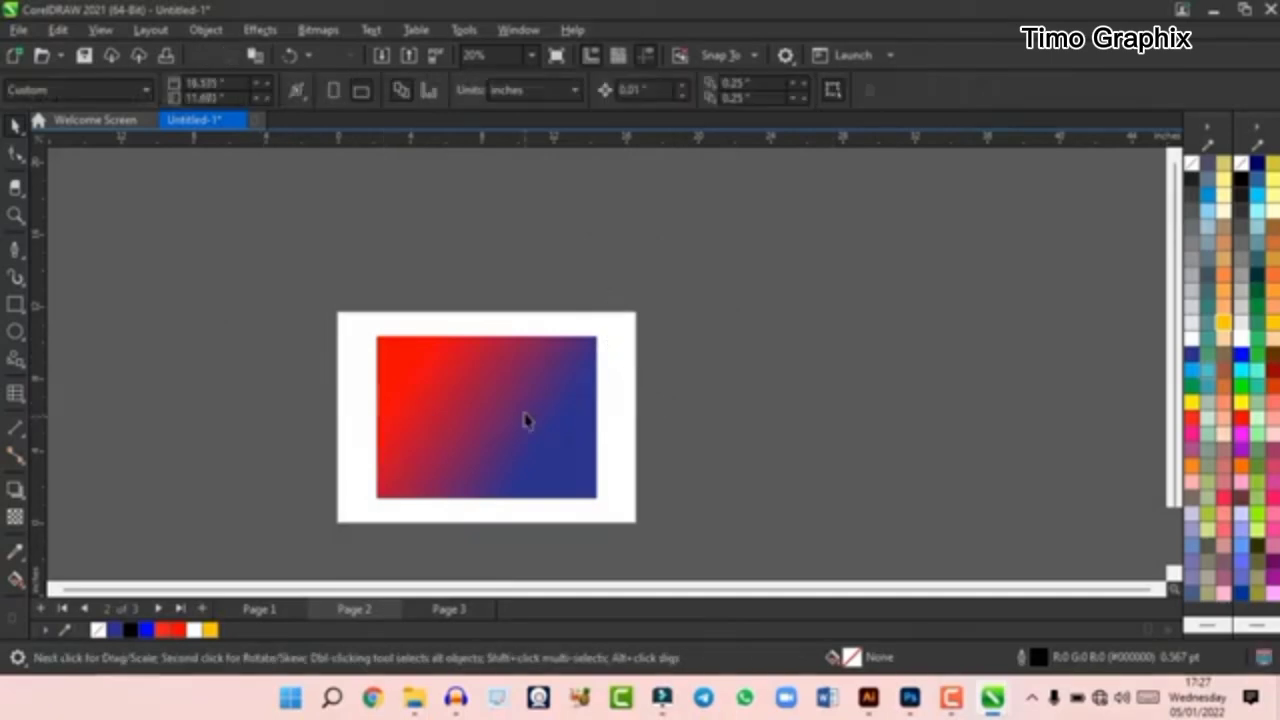
# - Select the gradient rectangle and open the Properties docker showing its outline settings
pyautogui.click(505, 470)
pyautogui.scroll(2, 506, 474)
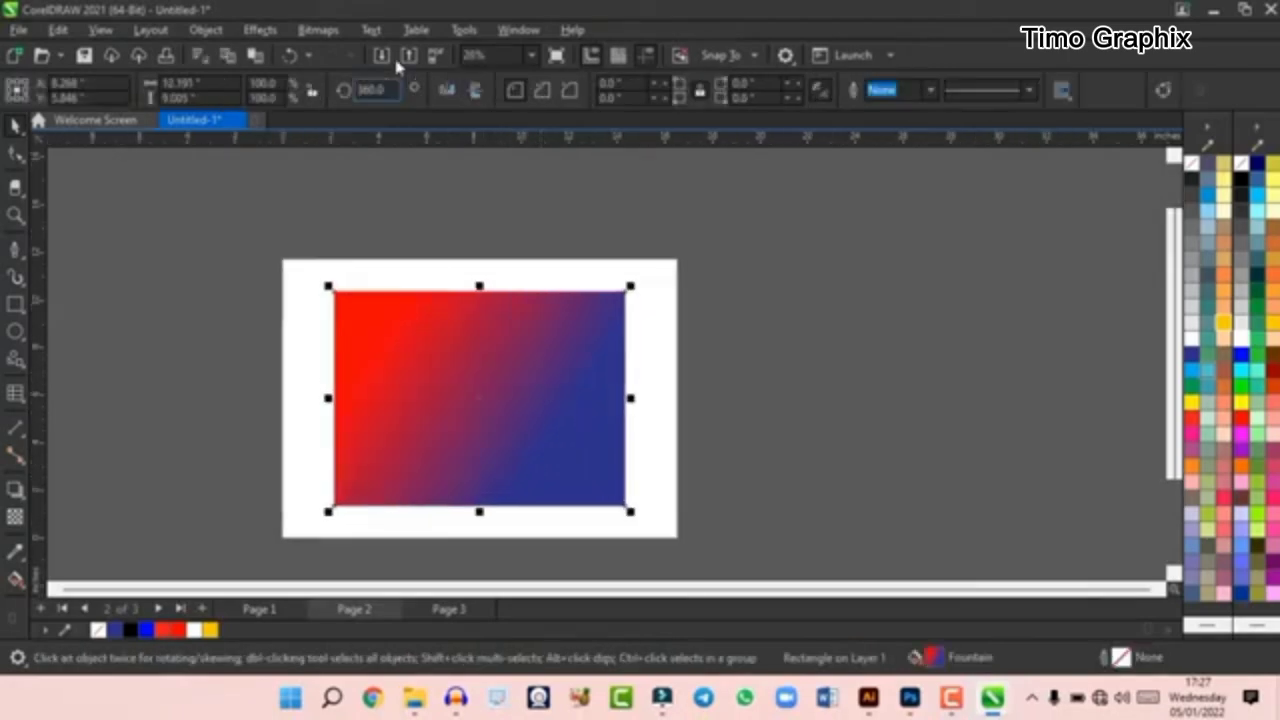
pyautogui.click(518, 29)
pyautogui.moveTo(590, 280)
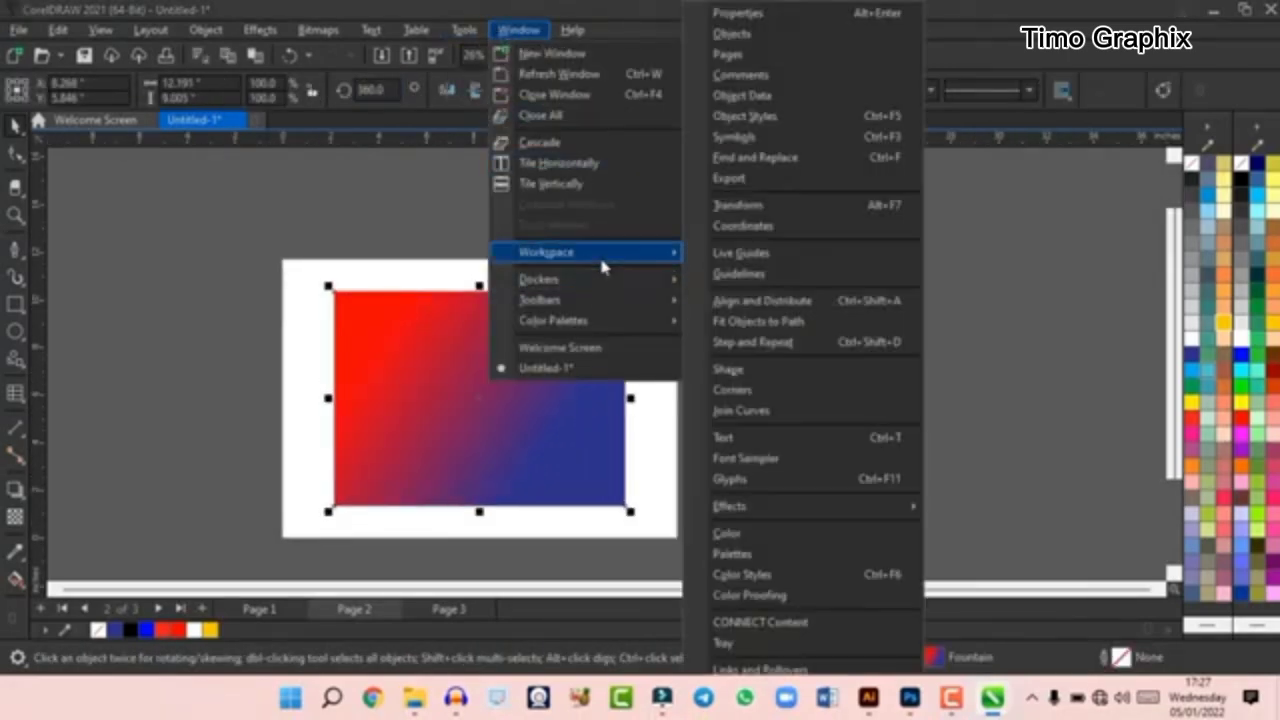
pyautogui.click(757, 20)
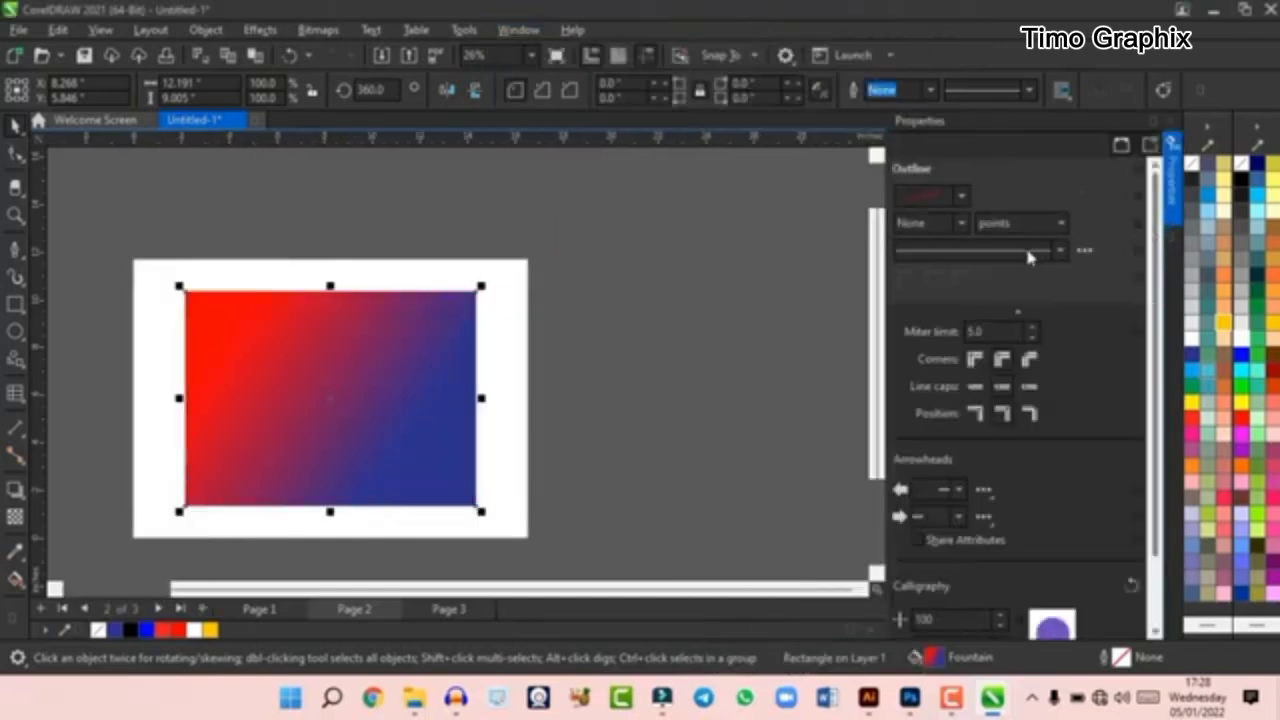
pyautogui.scroll(-3, 997, 430)
pyautogui.scroll(3, 997, 430)
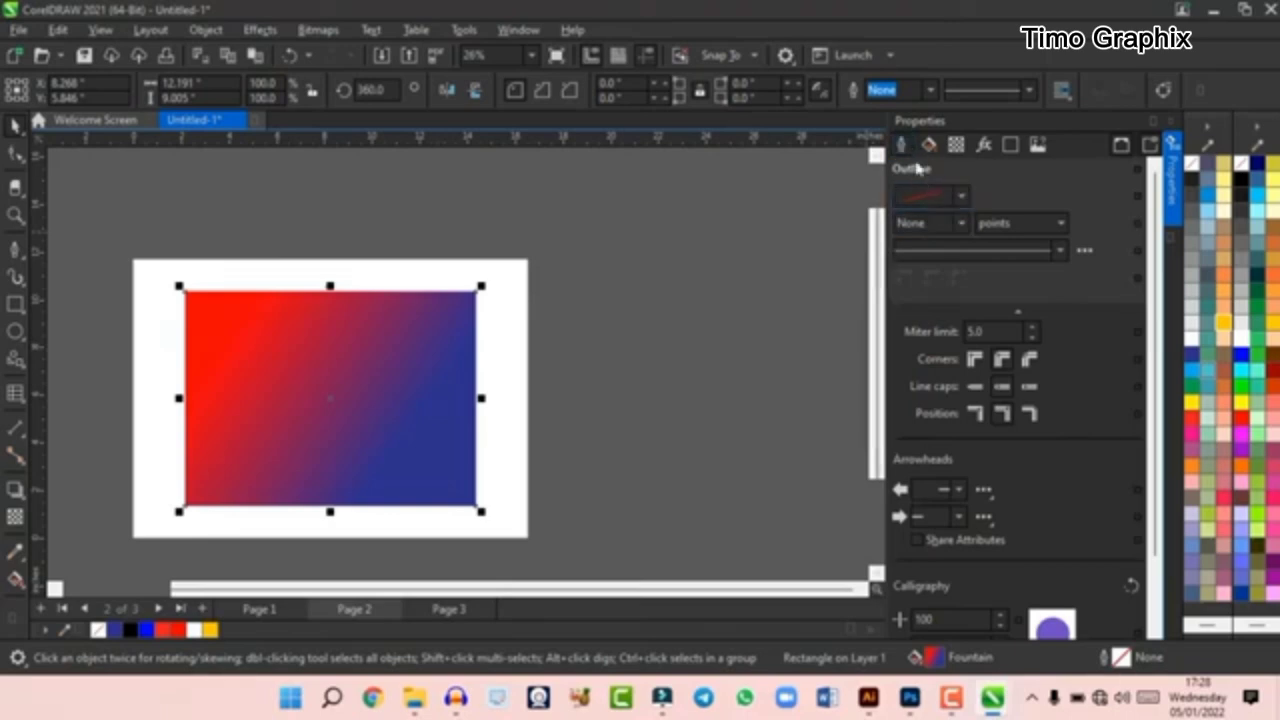
# - Give the gradient rectangle a black outline with a width of 10 pt
pyautogui.click(960, 195)
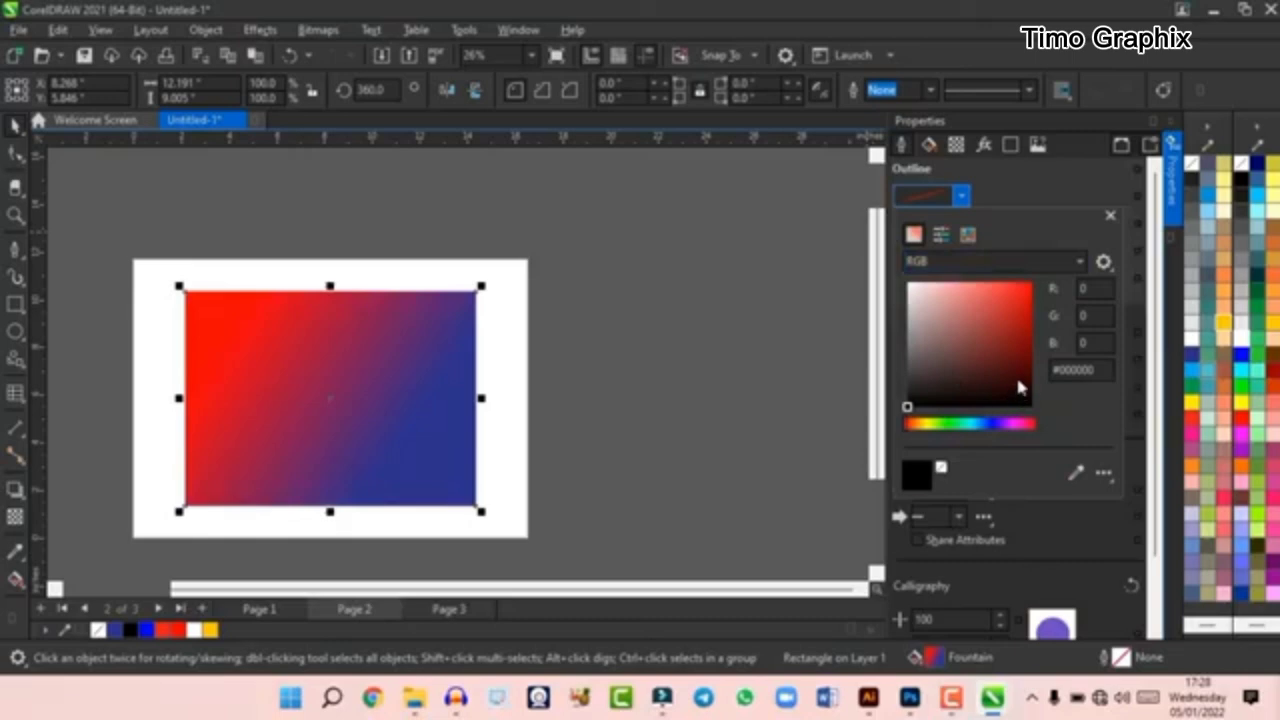
pyautogui.moveTo(1020, 387); pyautogui.dragTo(1054, 417)
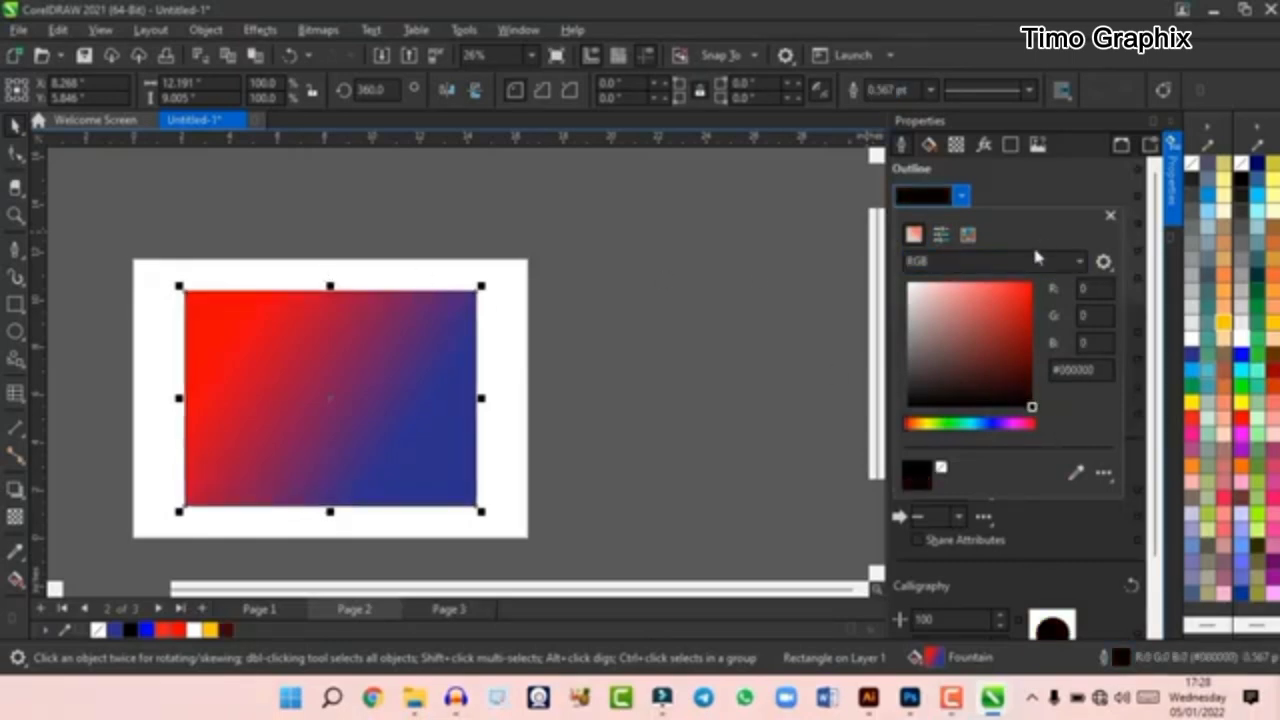
pyautogui.click(1110, 216)
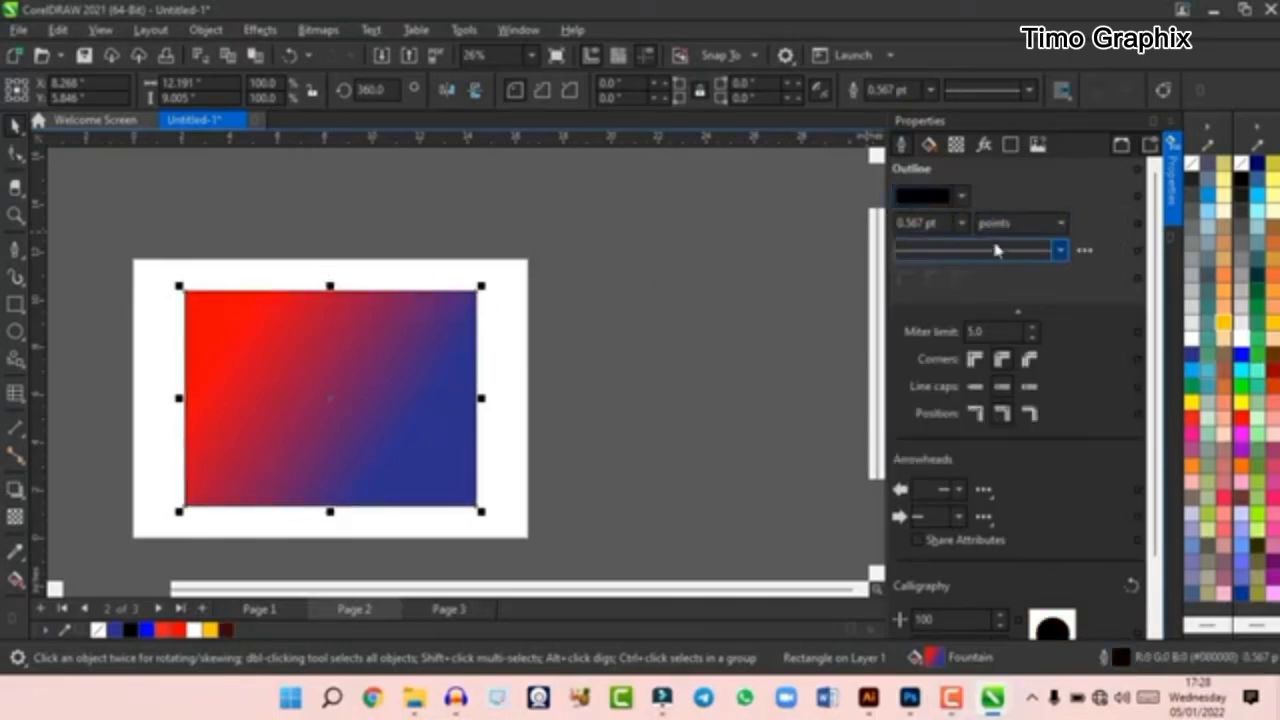
pyautogui.click(961, 223)
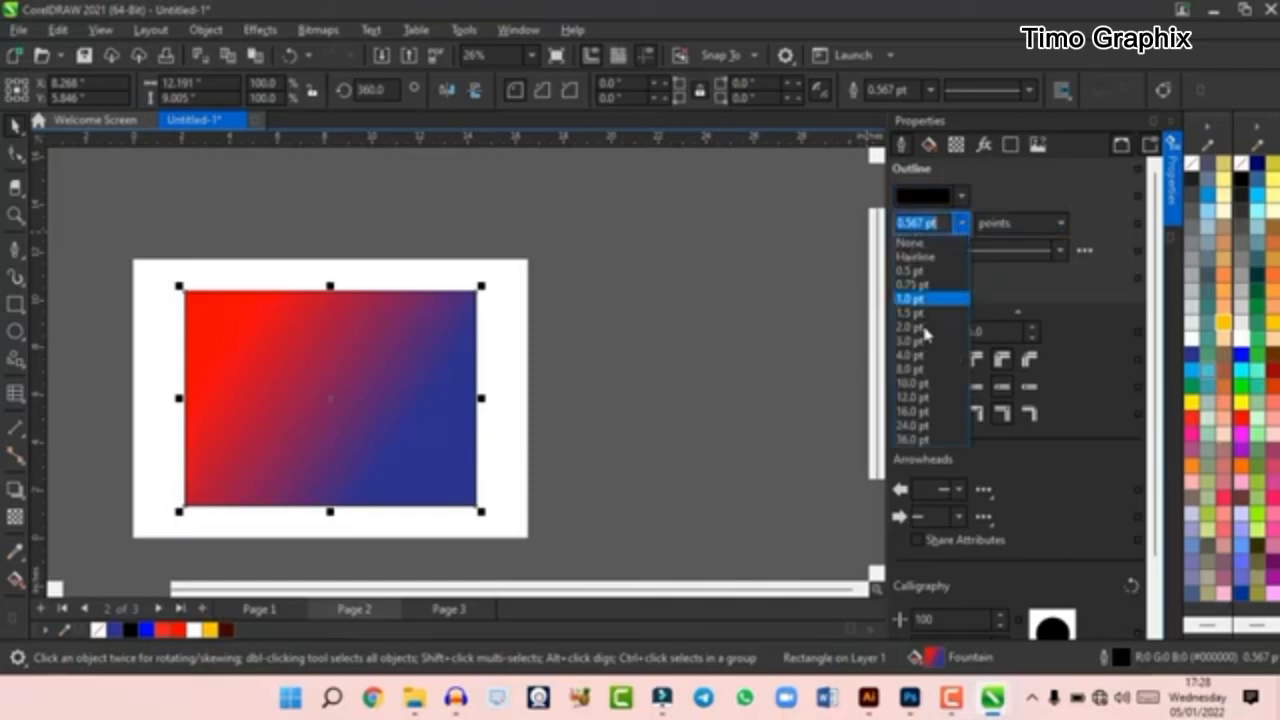
pyautogui.click(925, 385)
pyautogui.scroll(2, 306, 300)
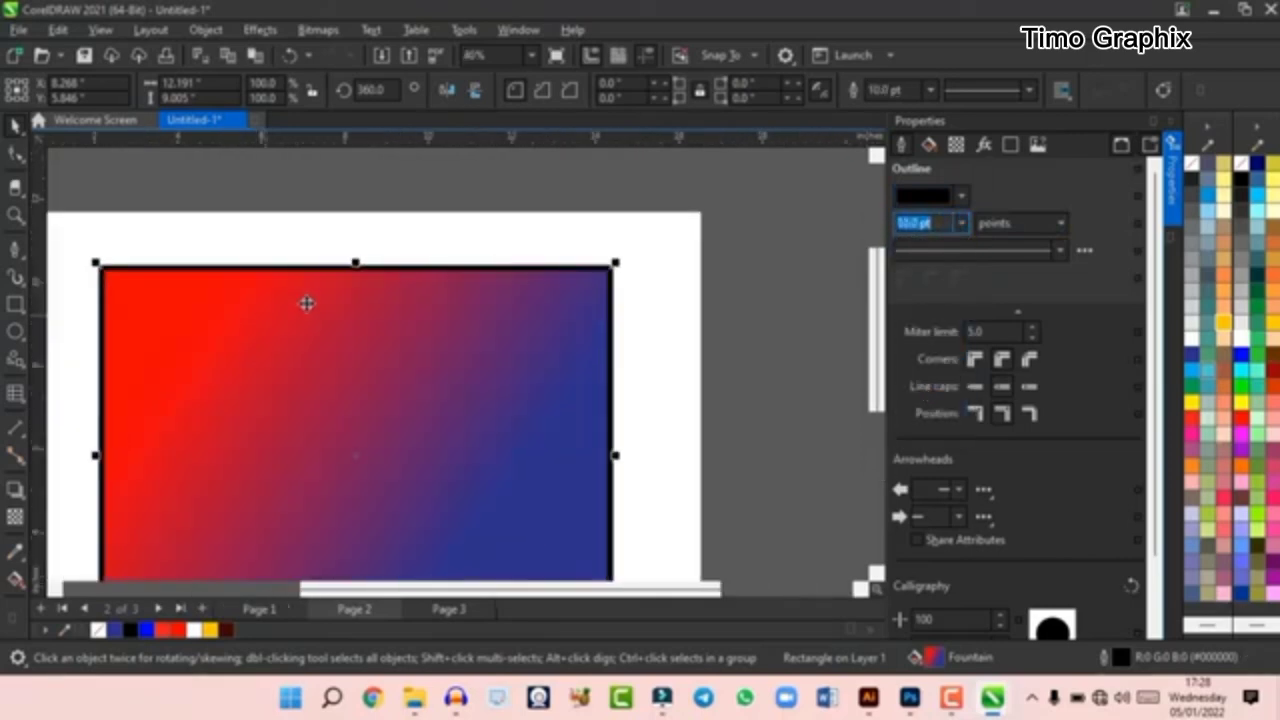
# - Check the outline width units and try two dashed line styles on the rectangle's outline
pyautogui.click(1022, 226)
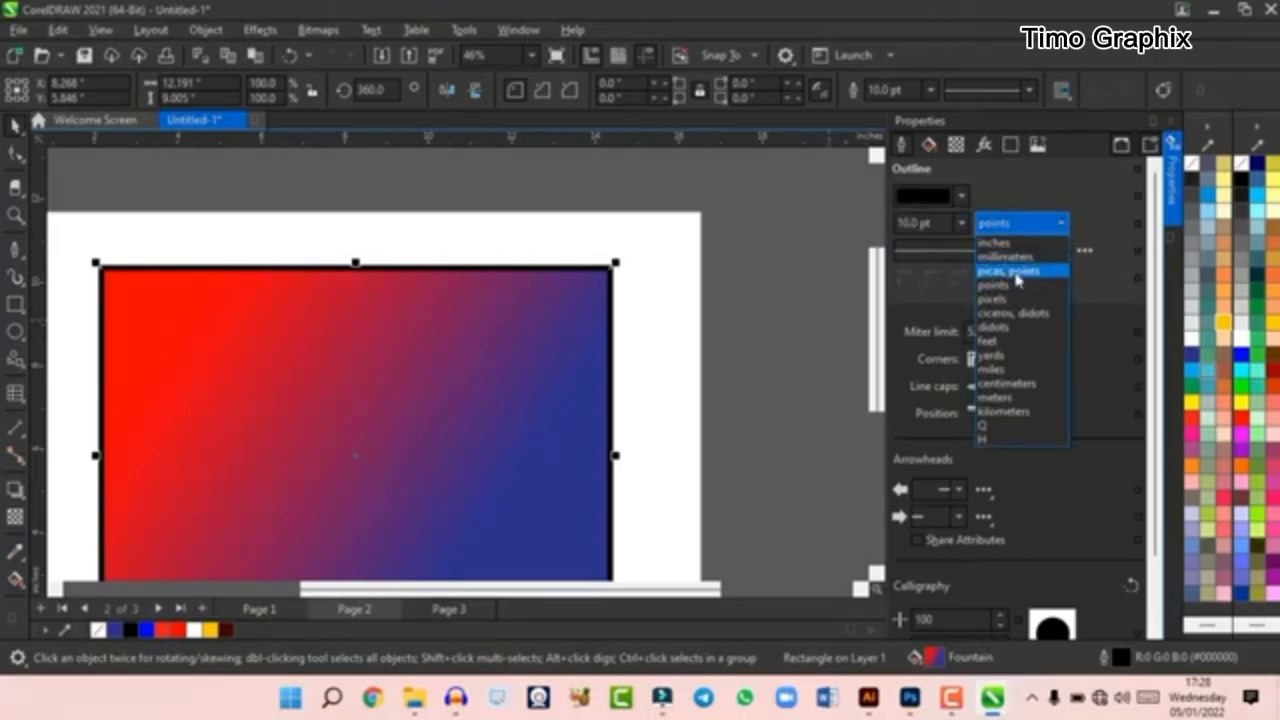
pyautogui.click(1032, 229)
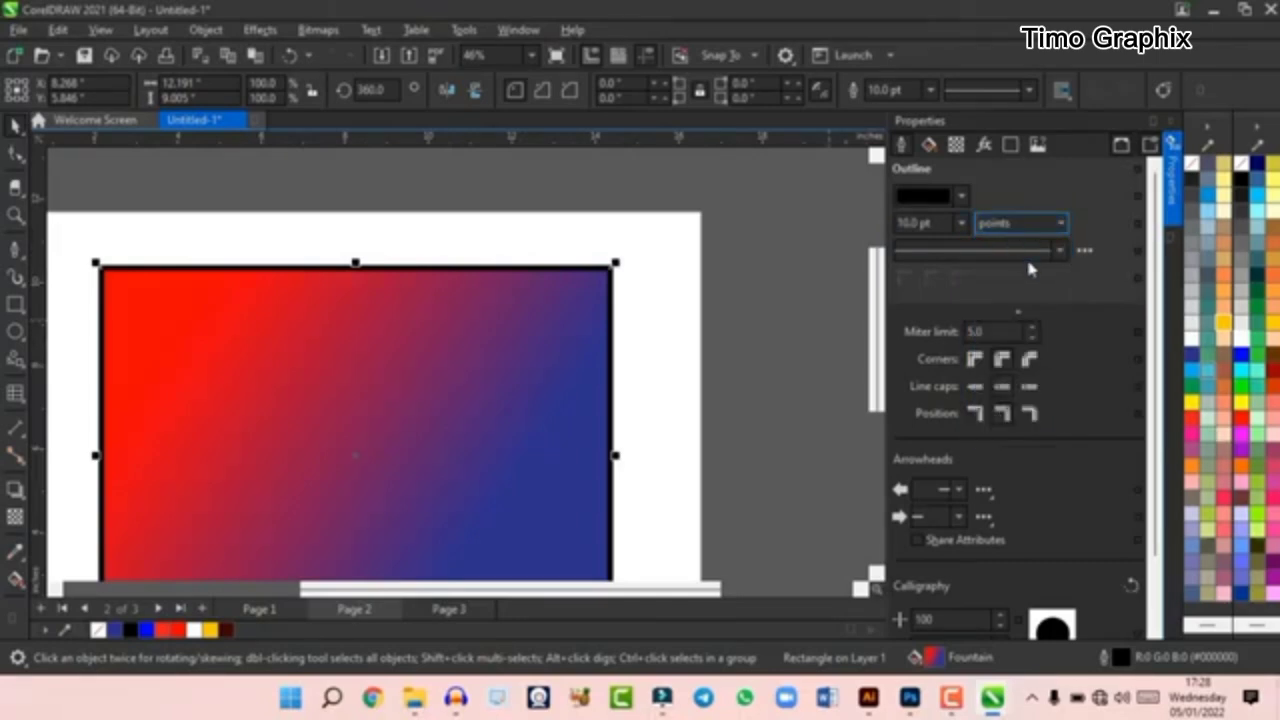
pyautogui.click(1056, 251)
pyautogui.click(972, 330)
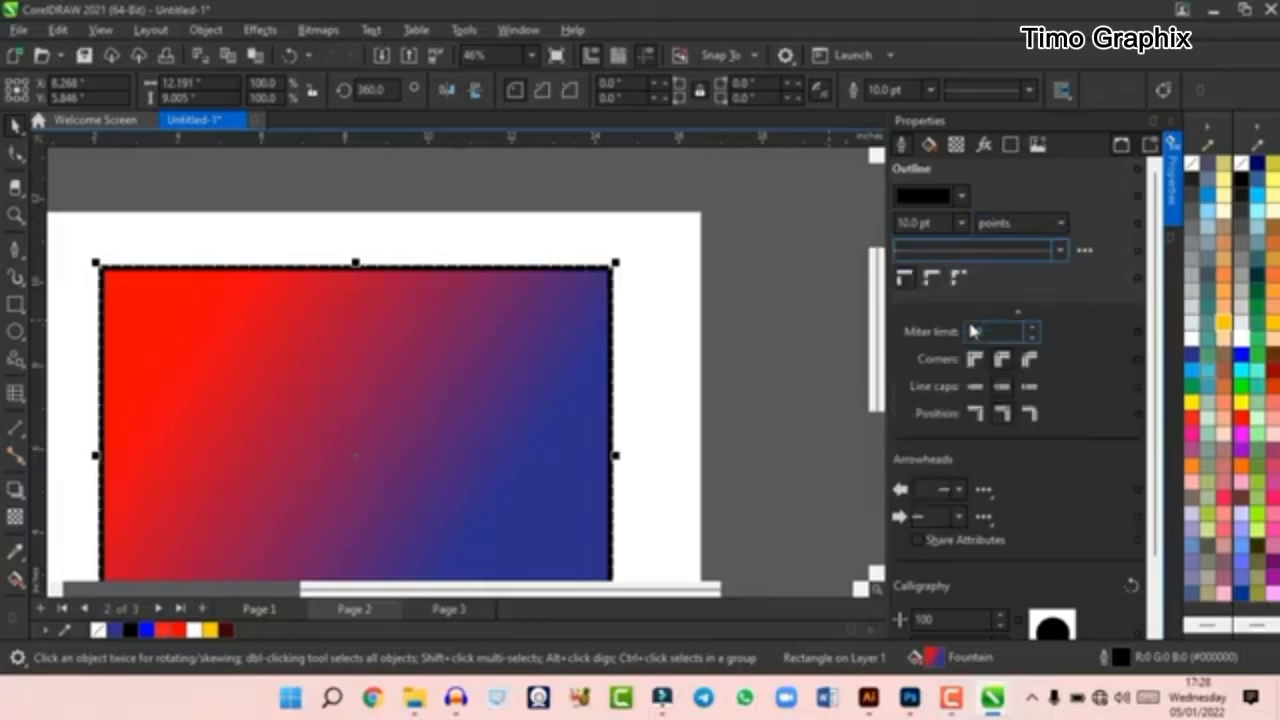
pyautogui.click(1047, 258)
pyautogui.click(992, 322)
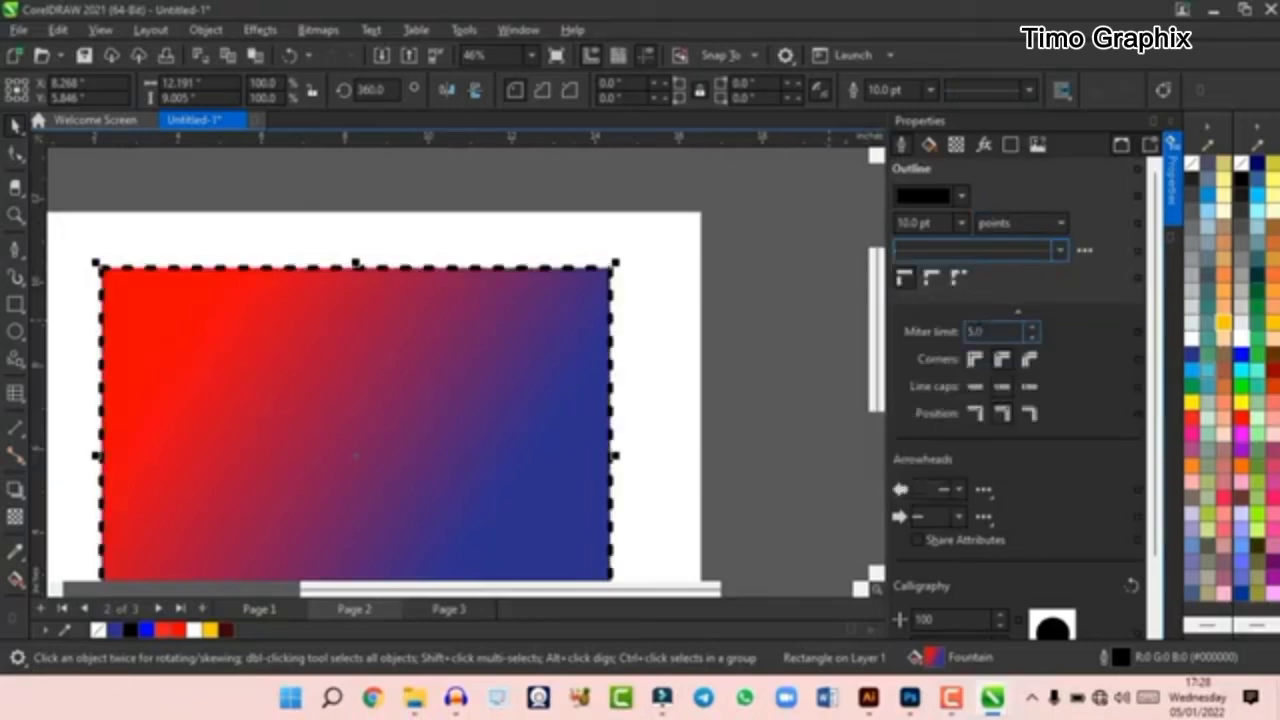
# - Set the rectangle's outline to the solid line style with a miter limit of 66.1
pyautogui.scroll(-1, 968, 330)
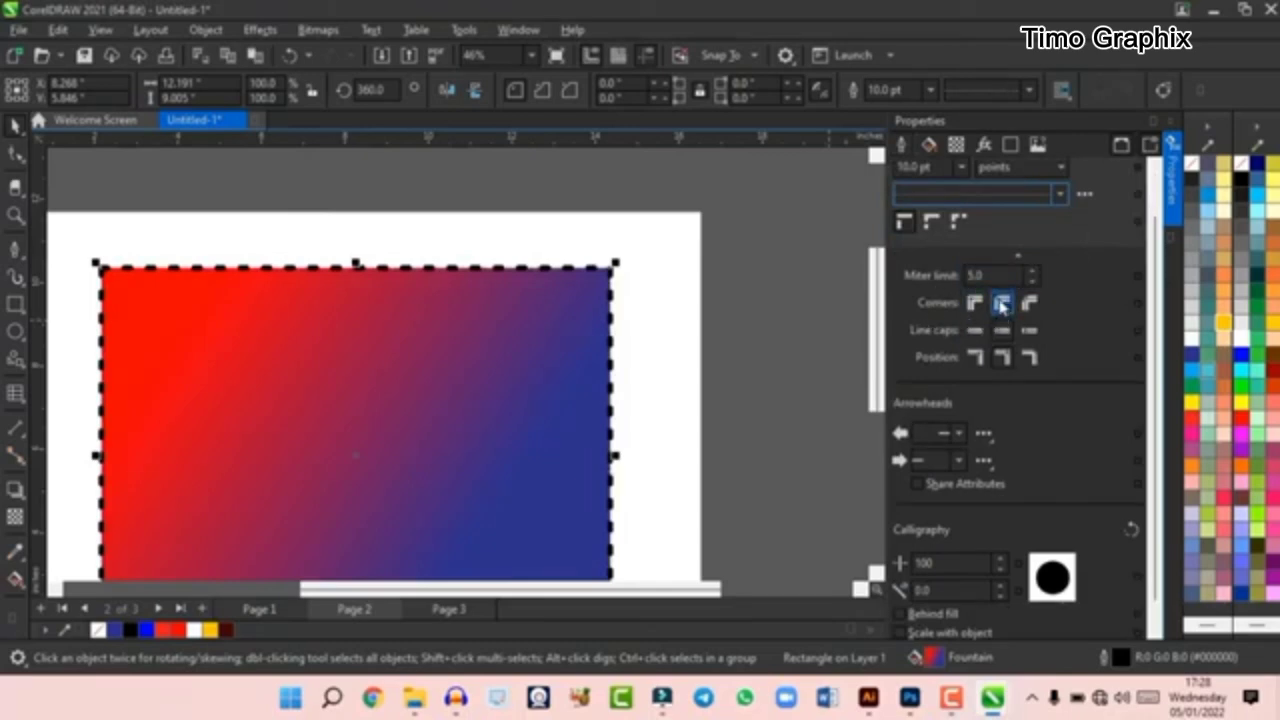
pyautogui.click(1059, 193)
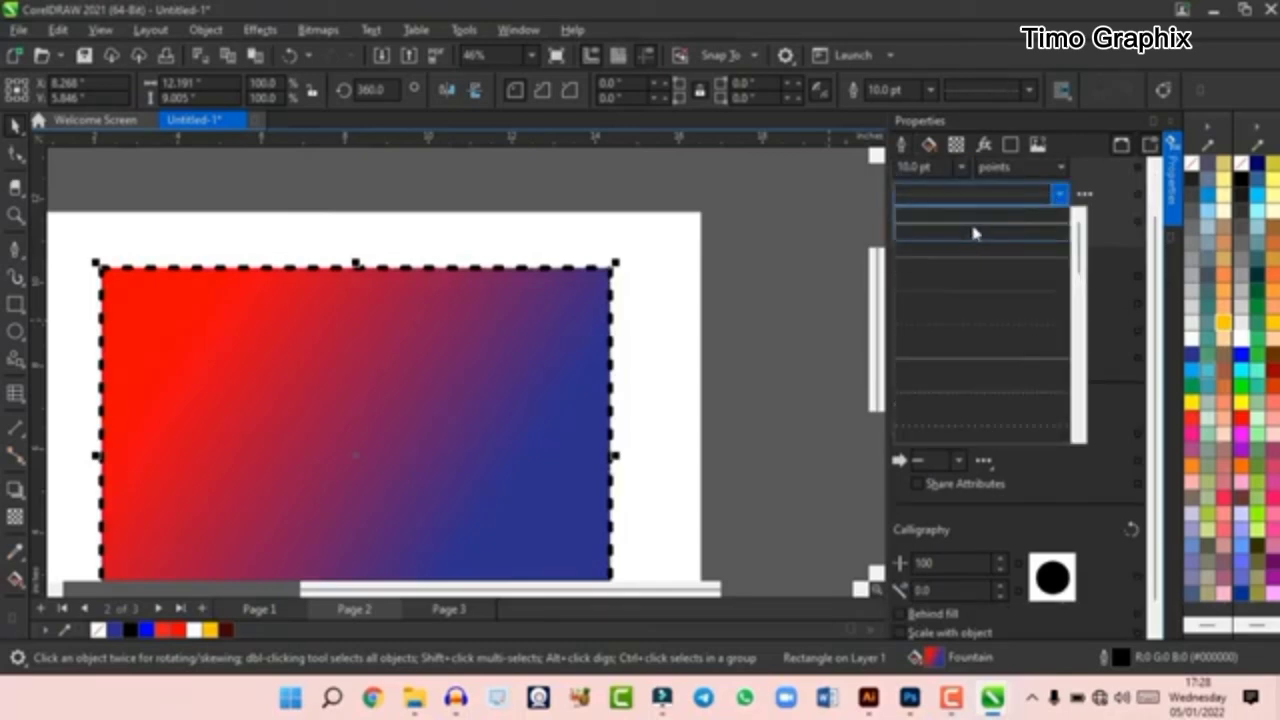
pyautogui.click(975, 233)
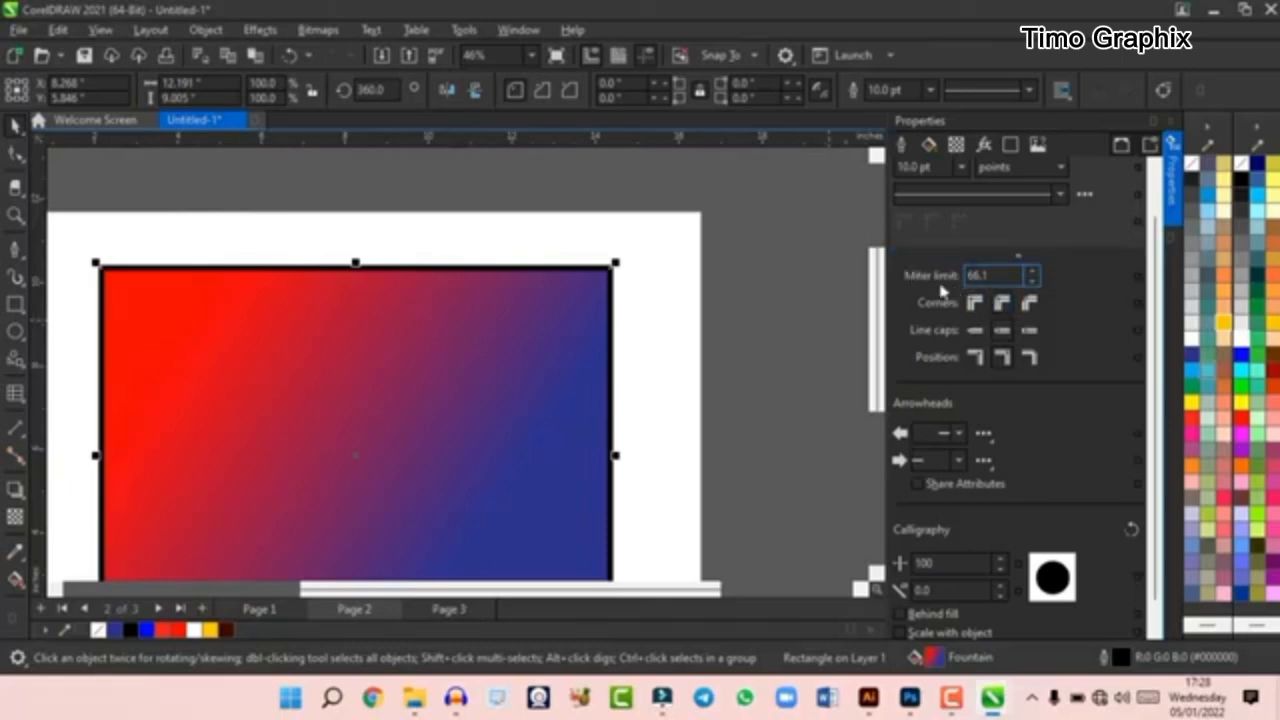
# - Change the outline's line caps and position the outline outside the rectangle's edge
pyautogui.scroll(7, 605, 280)
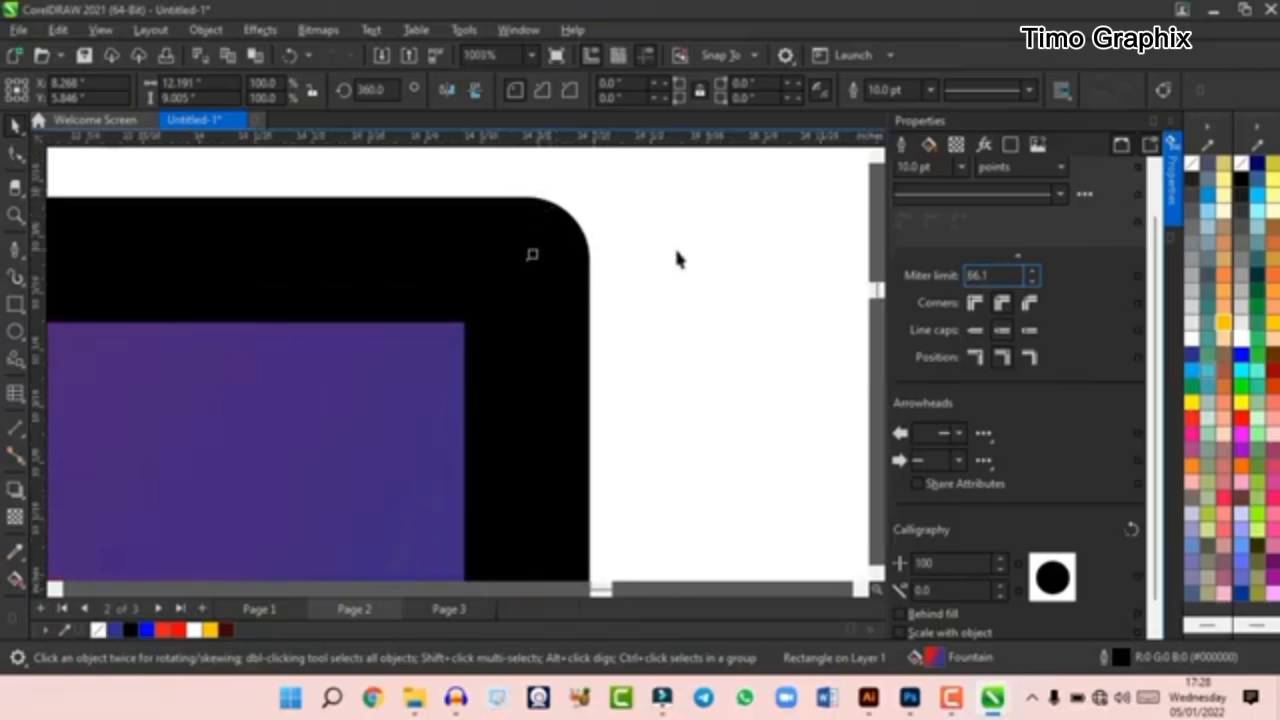
pyautogui.scroll(-2, 677, 257)
pyautogui.click(1001, 332)
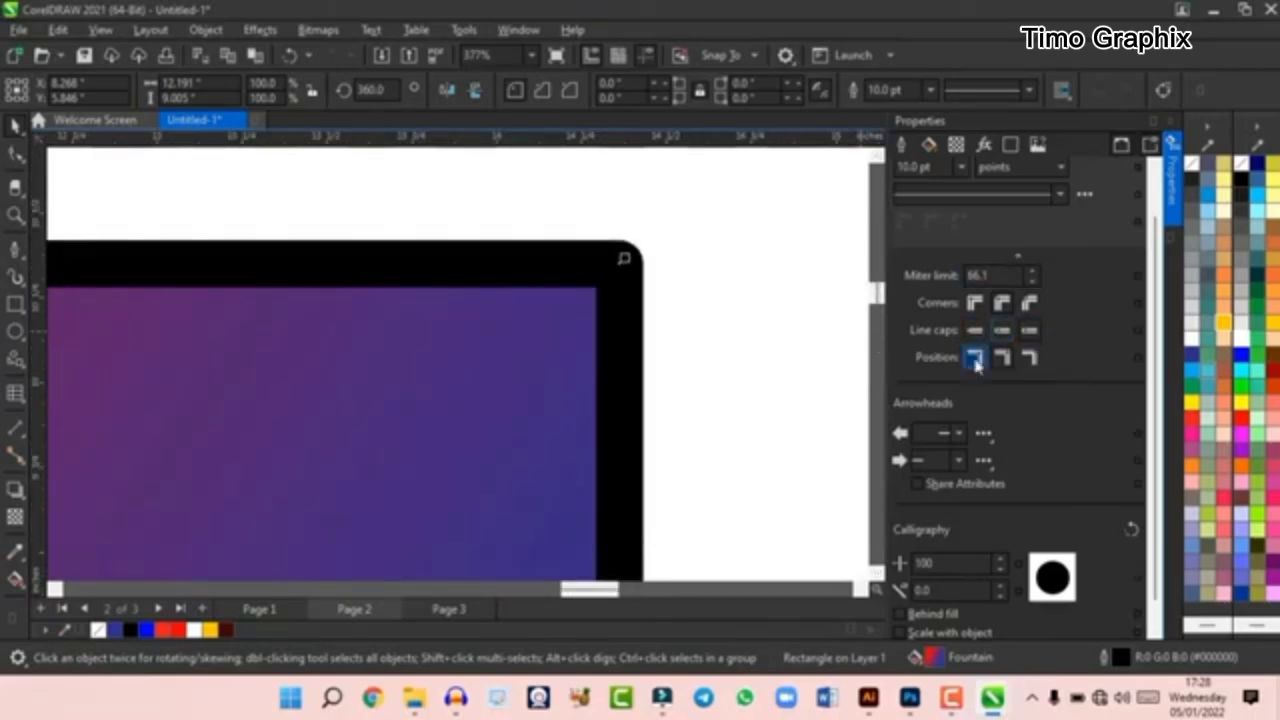
pyautogui.click(975, 357)
pyautogui.scroll(-1, 988, 472)
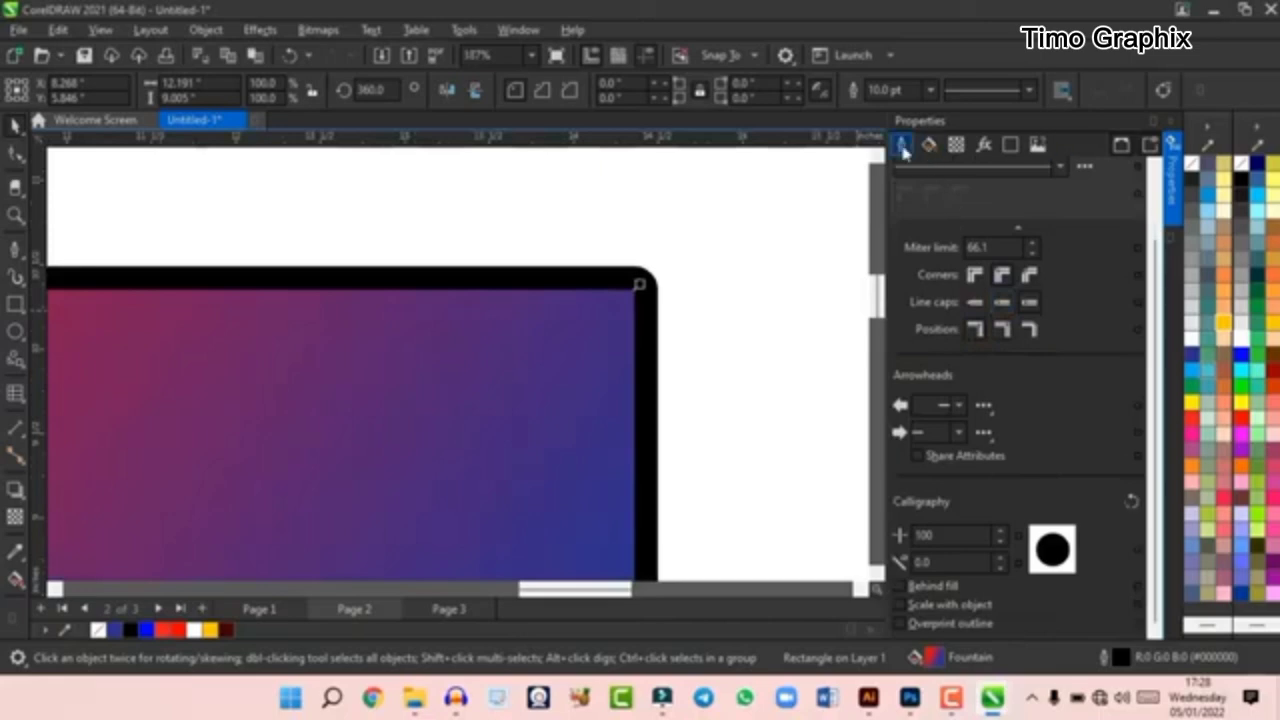
pyautogui.click(903, 148)
pyautogui.scroll(-3, 960, 362)
pyautogui.scroll(2, 980, 260)
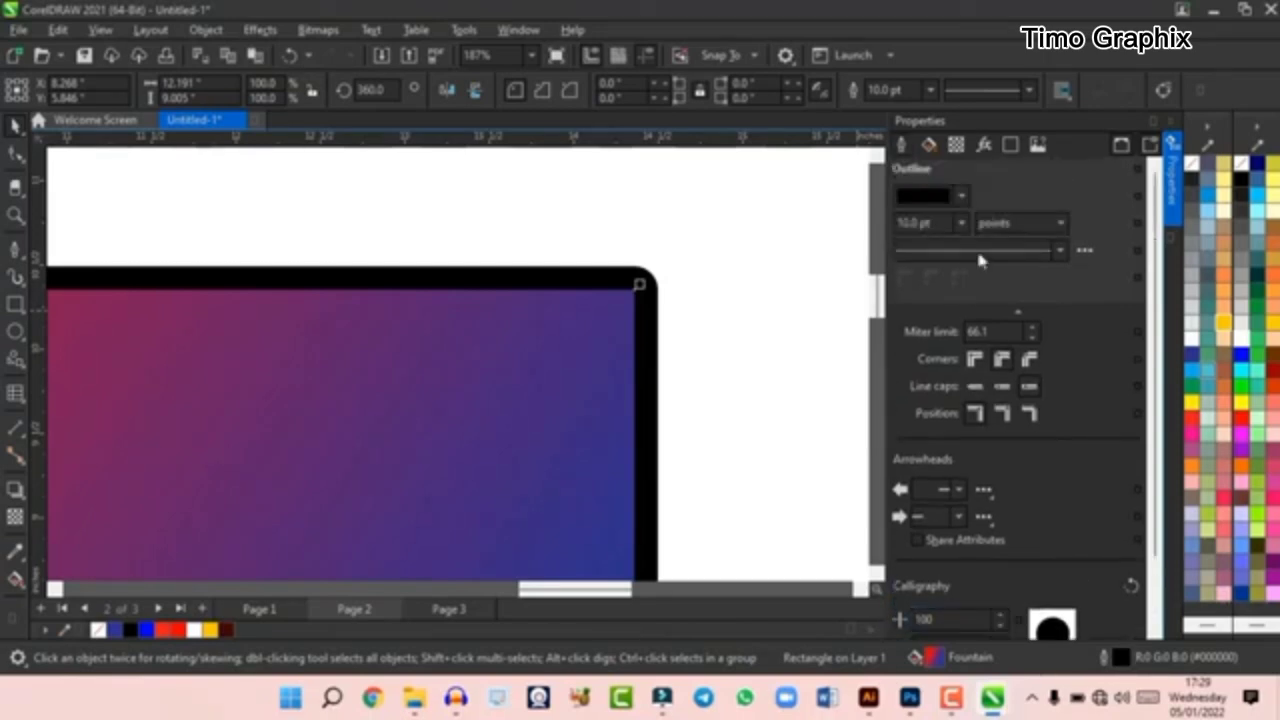
# - Open the rectangle's fill properties and browse the fountain fill presets without applying one
pyautogui.click(929, 146)
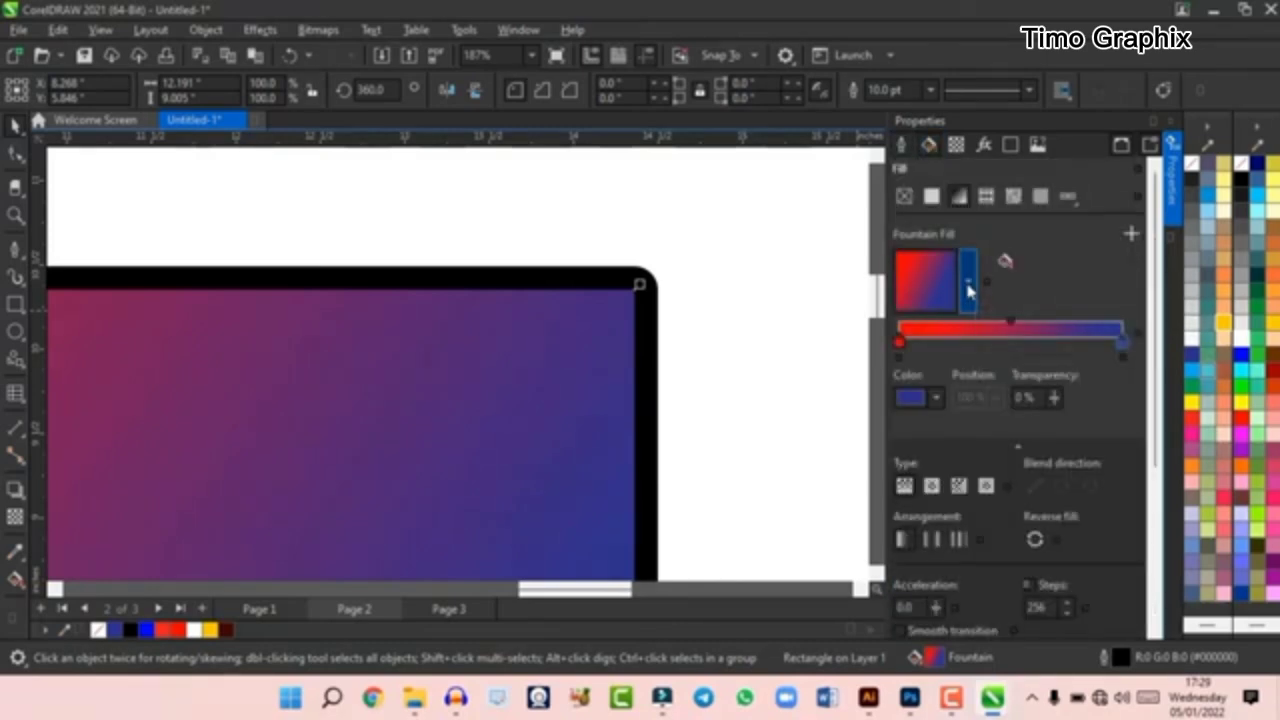
pyautogui.click(968, 287)
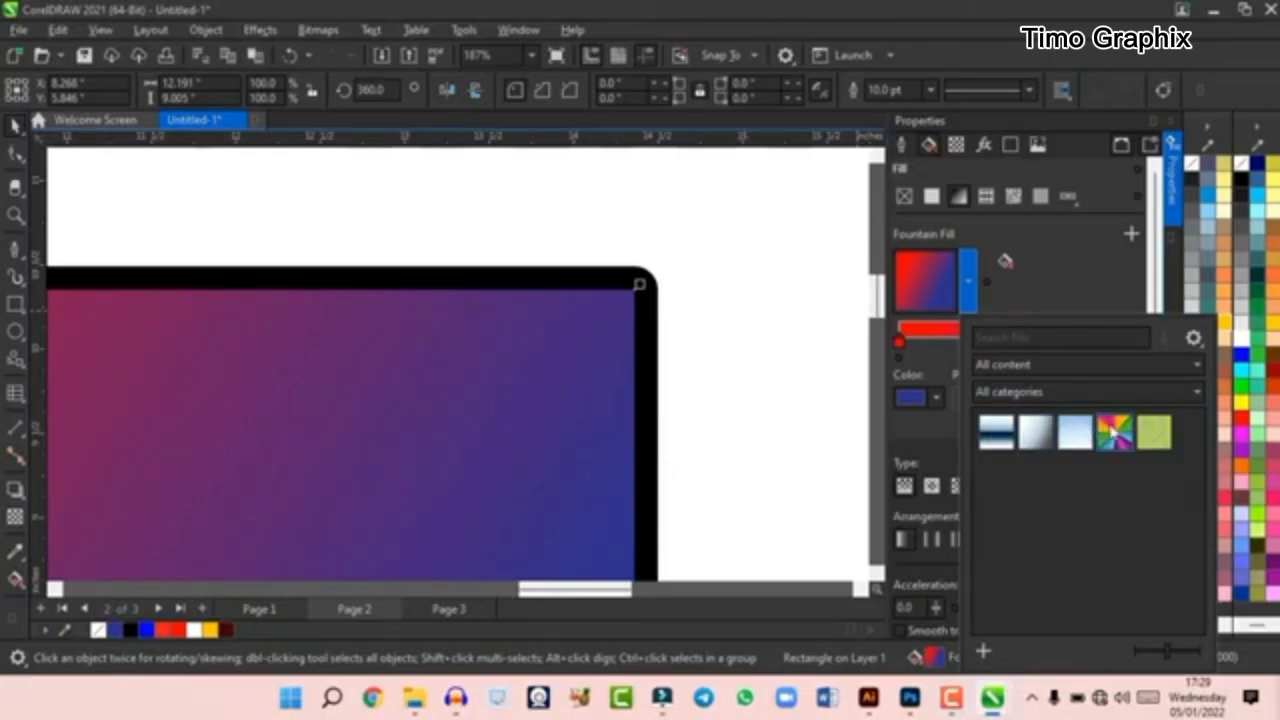
pyautogui.click(962, 285)
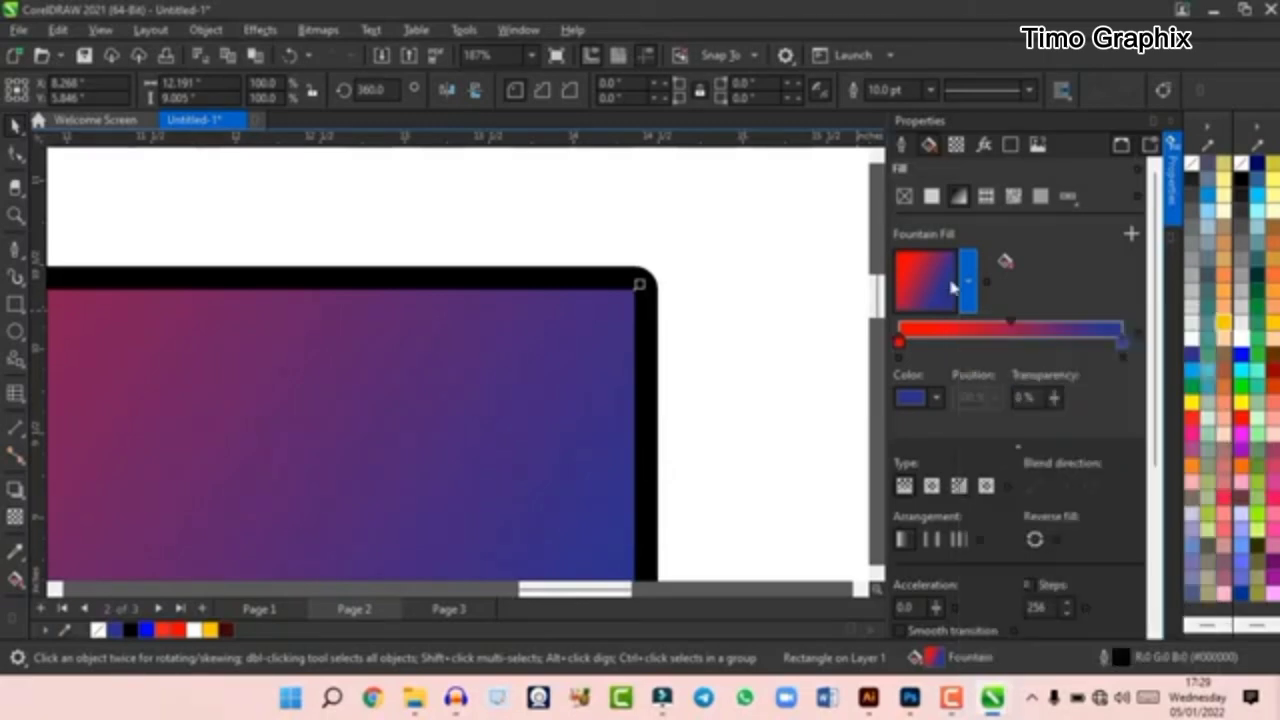
# - Cycle the rectangle's fill type from uniform red through the red-to-blue fountain fill to a vector pattern fill
pyautogui.click(931, 198)
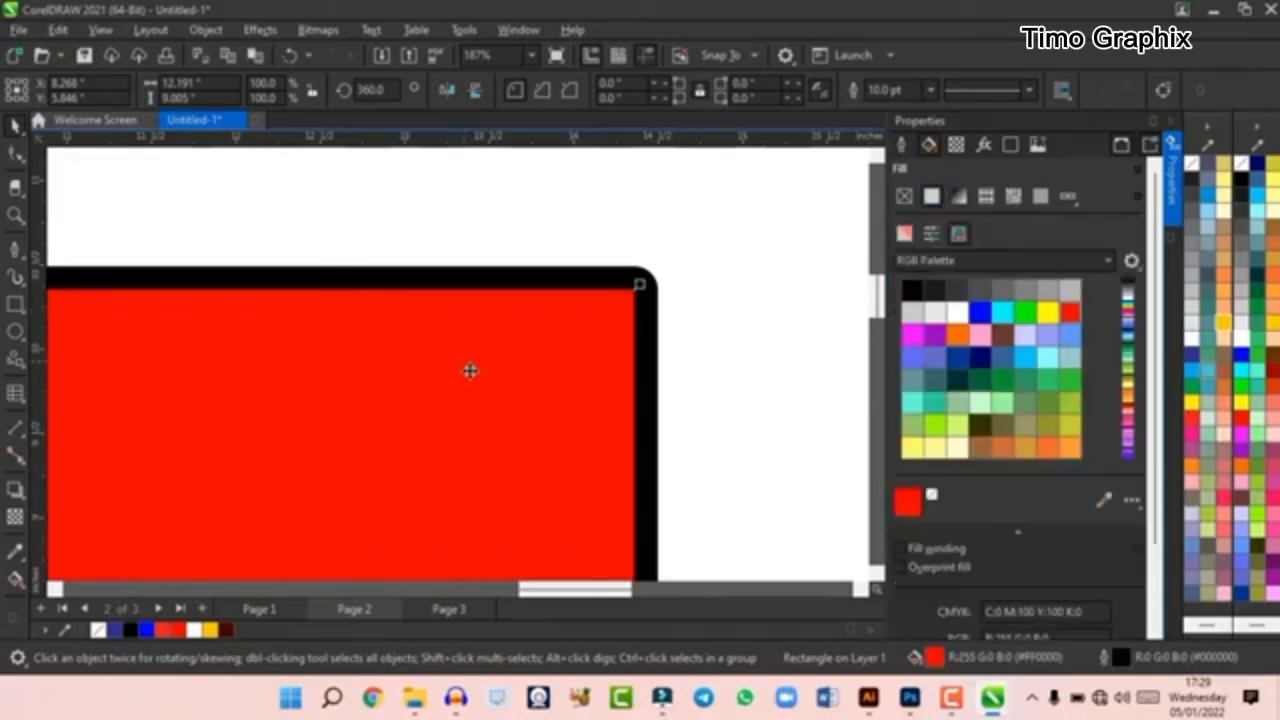
pyautogui.scroll(-10, 566, 346)
pyautogui.scroll(3, 486, 423)
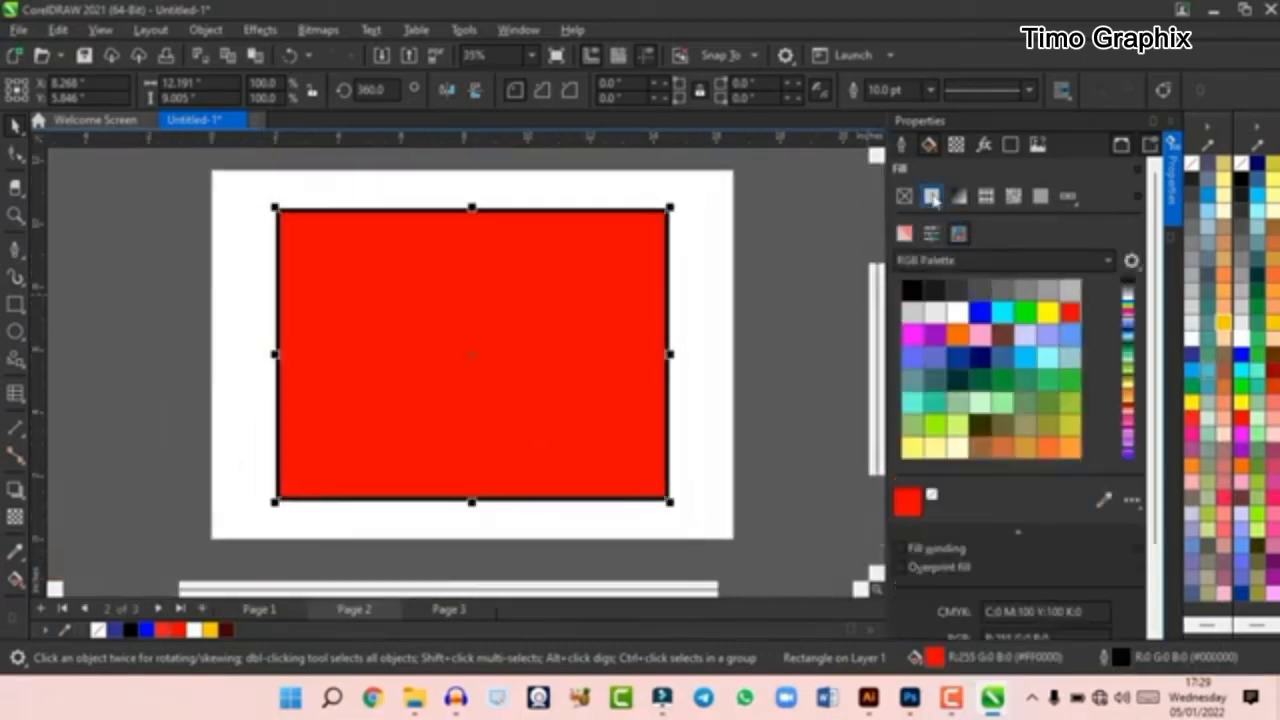
pyautogui.click(959, 198)
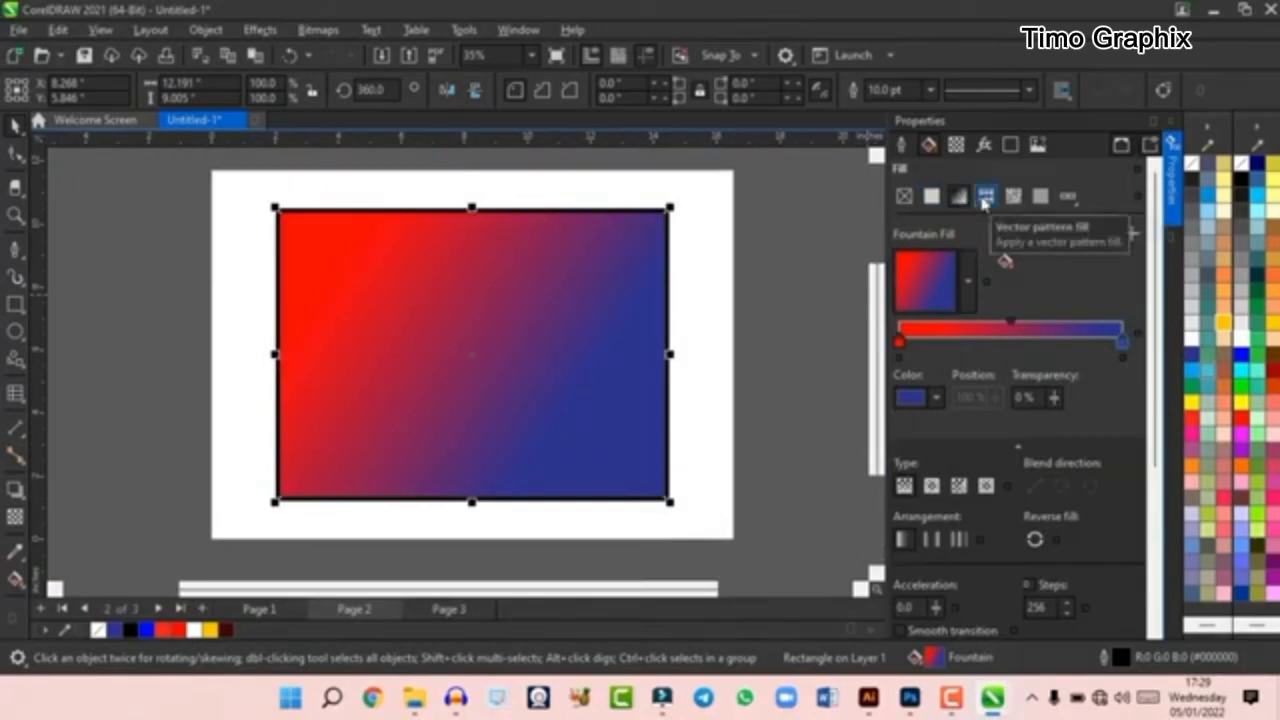
pyautogui.click(985, 198)
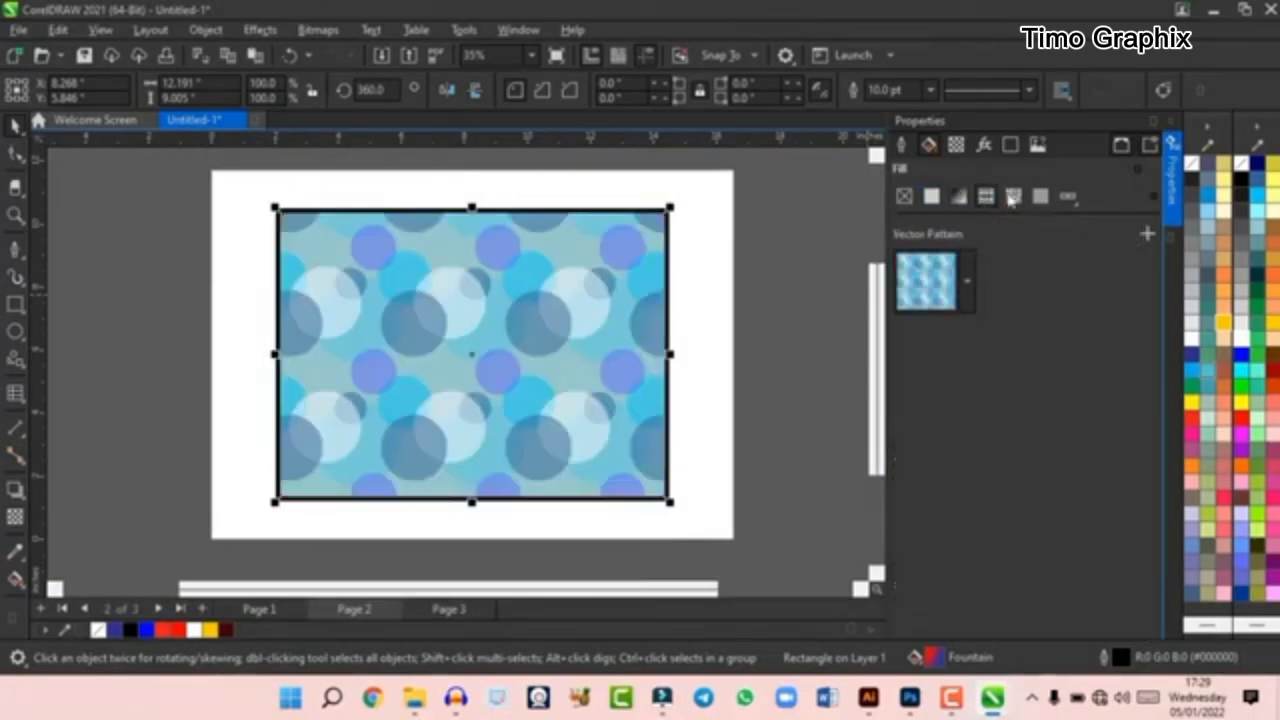
# - Try the yellow-and-black striped vector pattern and the green grass bitmap pattern as the rectangle's fill
pyautogui.click(967, 280)
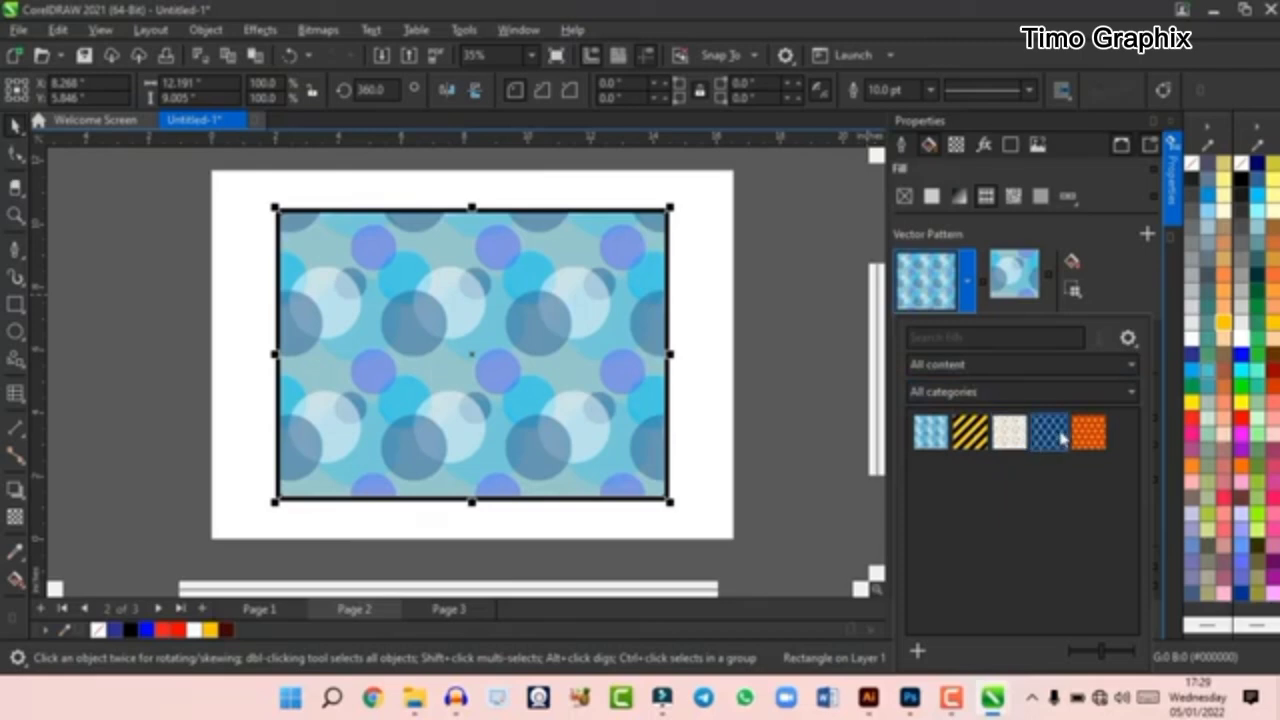
pyautogui.click(972, 440)
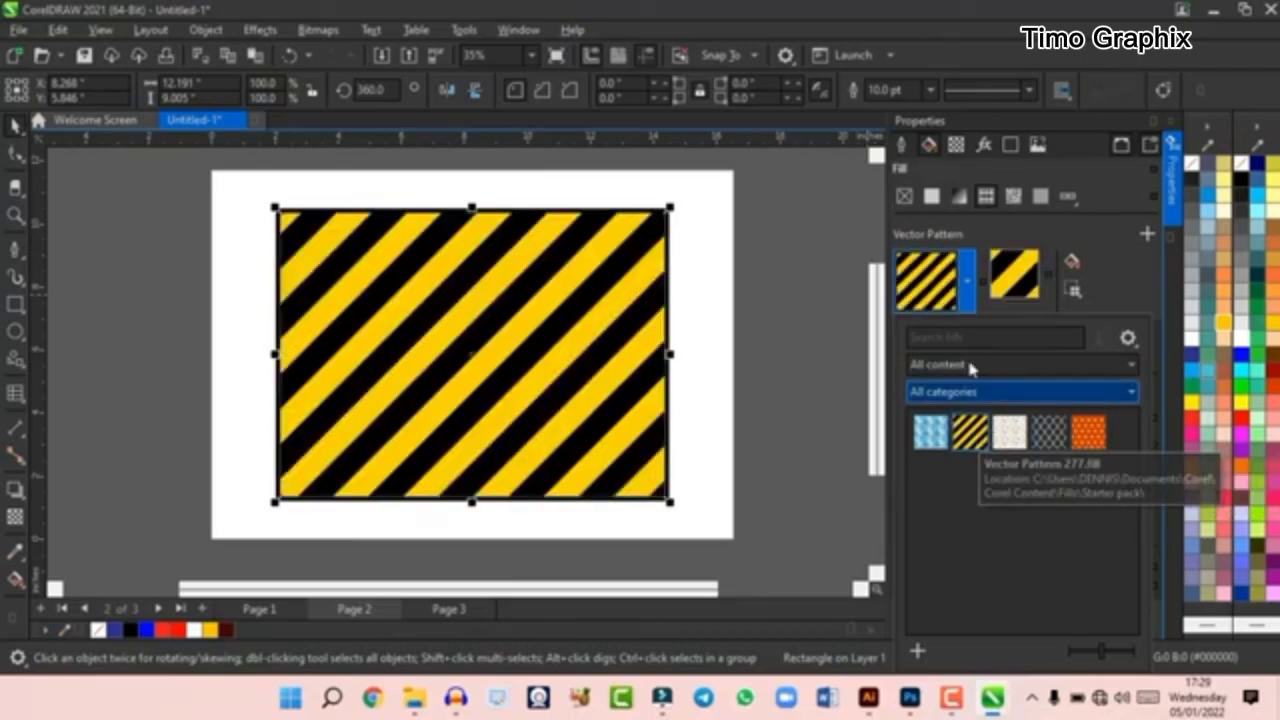
pyautogui.click(1015, 203)
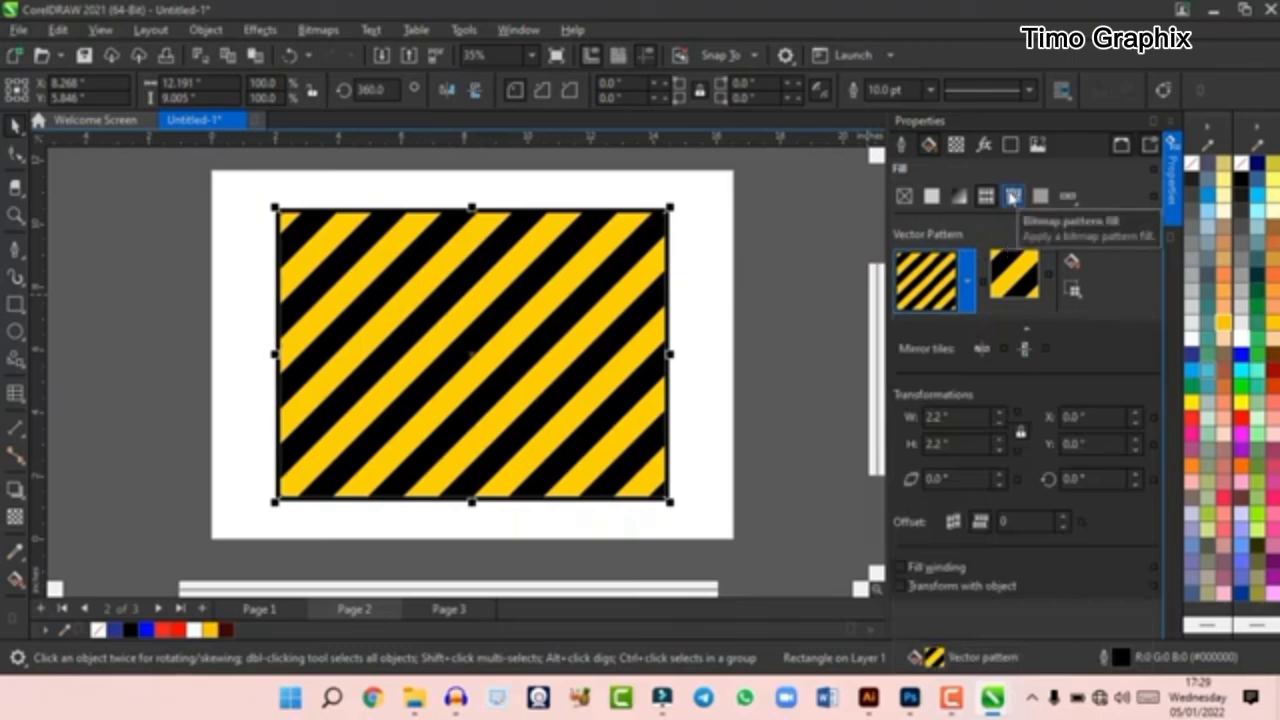
pyautogui.click(1013, 198)
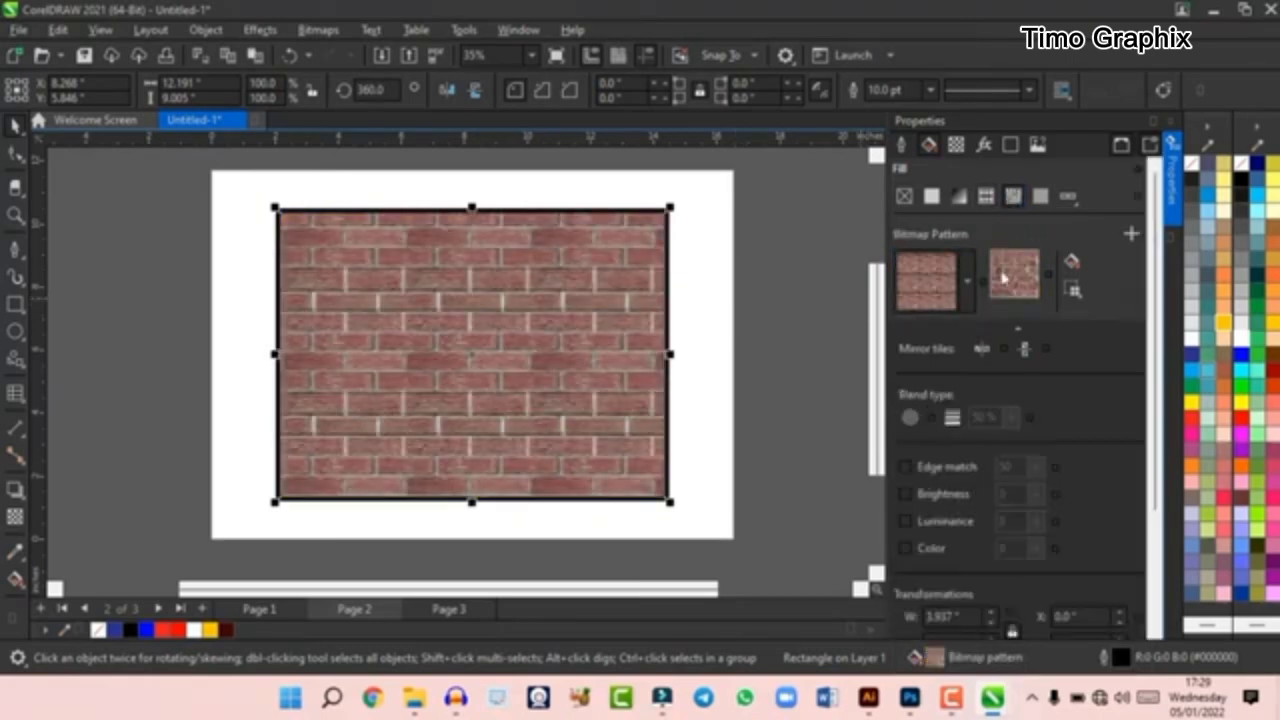
pyautogui.click(970, 287)
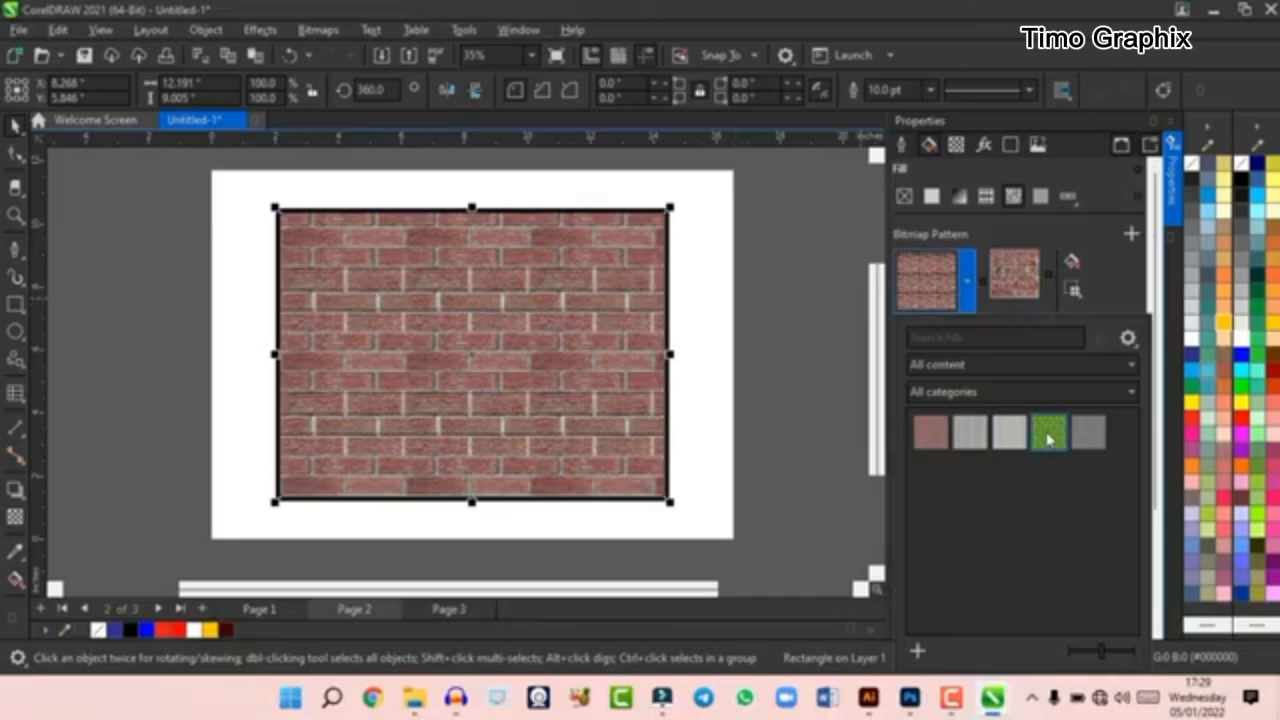
pyautogui.click(1048, 434)
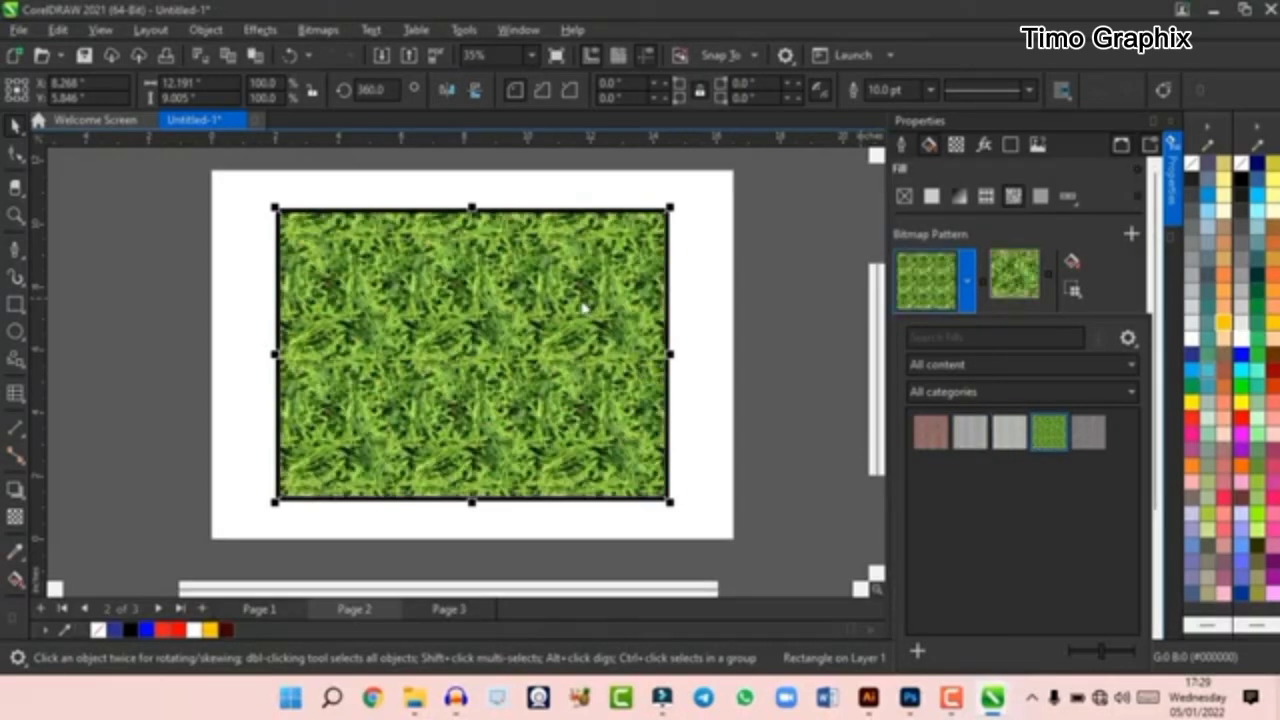
# - Apply a hatch fill to the rectangle with dark blue lines on a light blue background
pyautogui.click(1036, 200)
pyautogui.click(1040, 198)
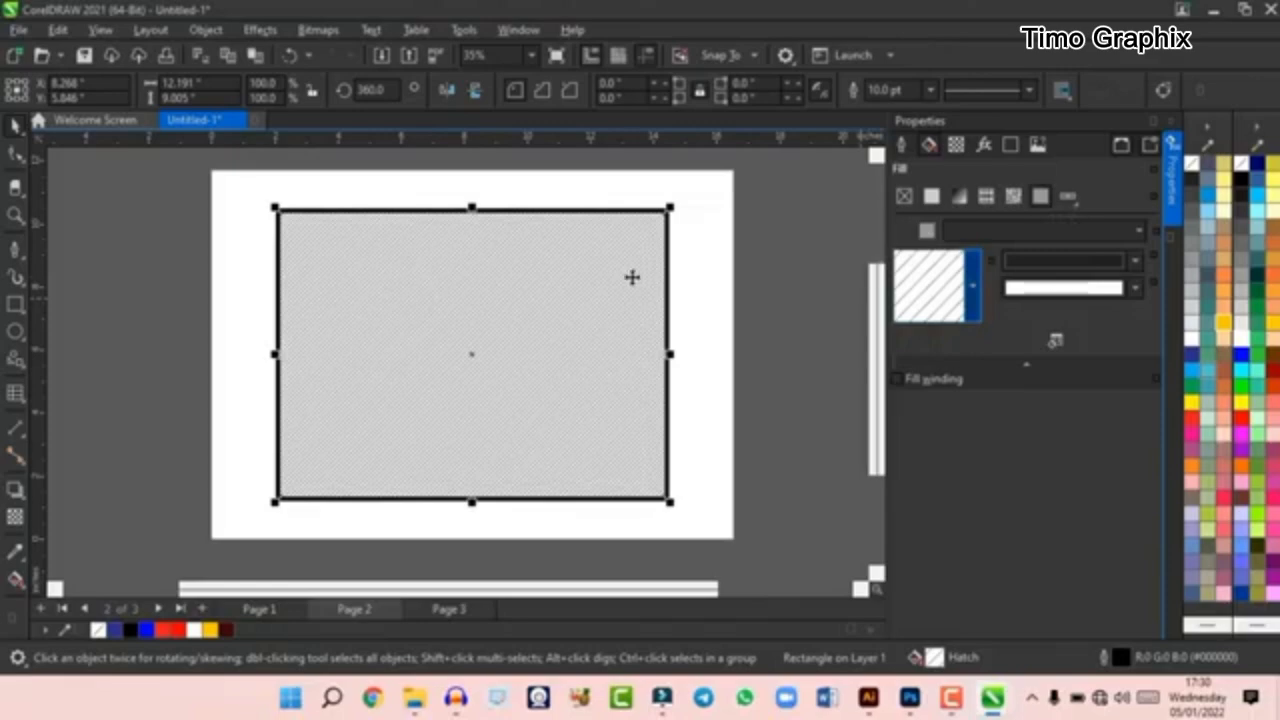
pyautogui.scroll(3, 632, 277)
pyautogui.scroll(-4, 586, 280)
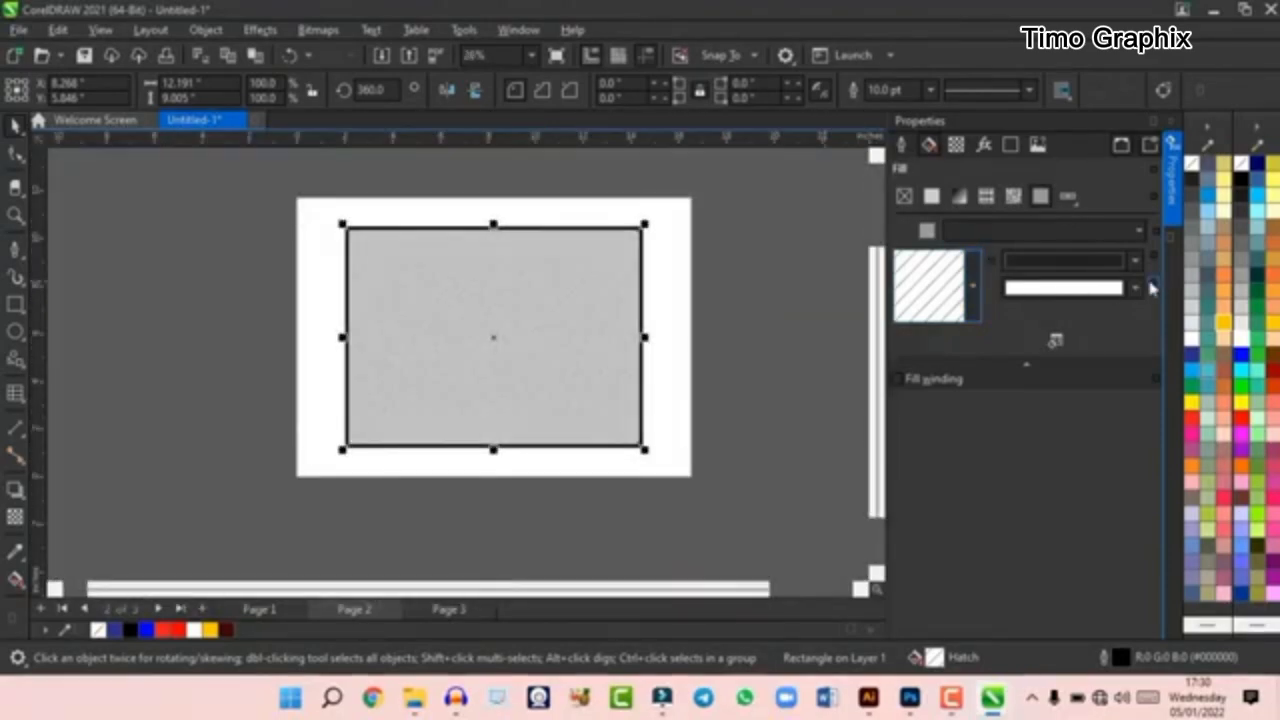
pyautogui.click(1134, 260)
pyautogui.click(1104, 380)
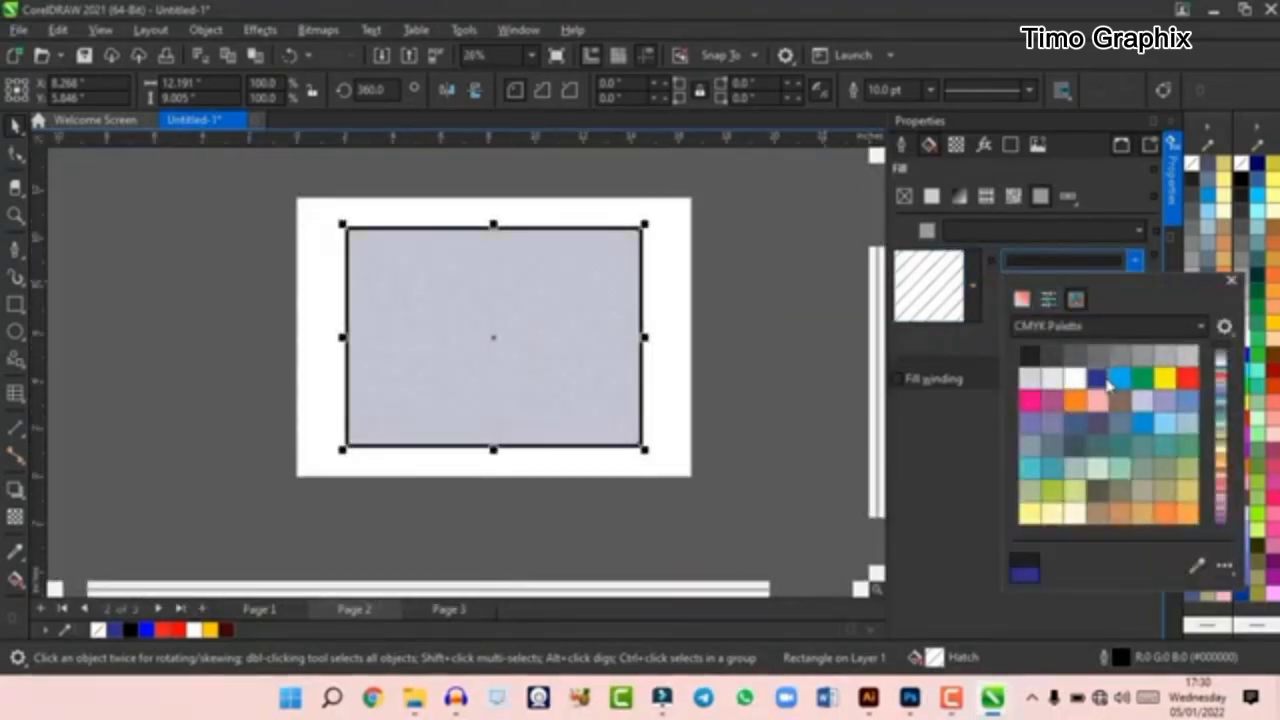
pyautogui.click(1134, 260)
pyautogui.click(1135, 288)
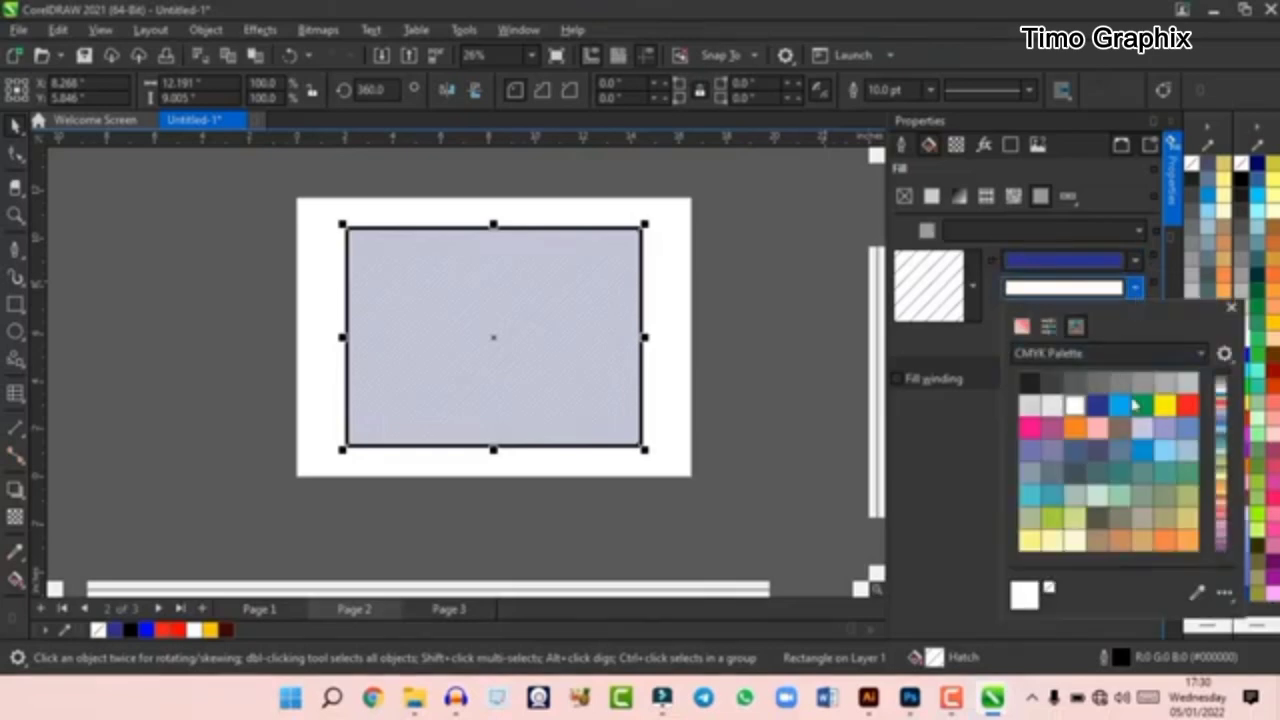
pyautogui.click(1128, 403)
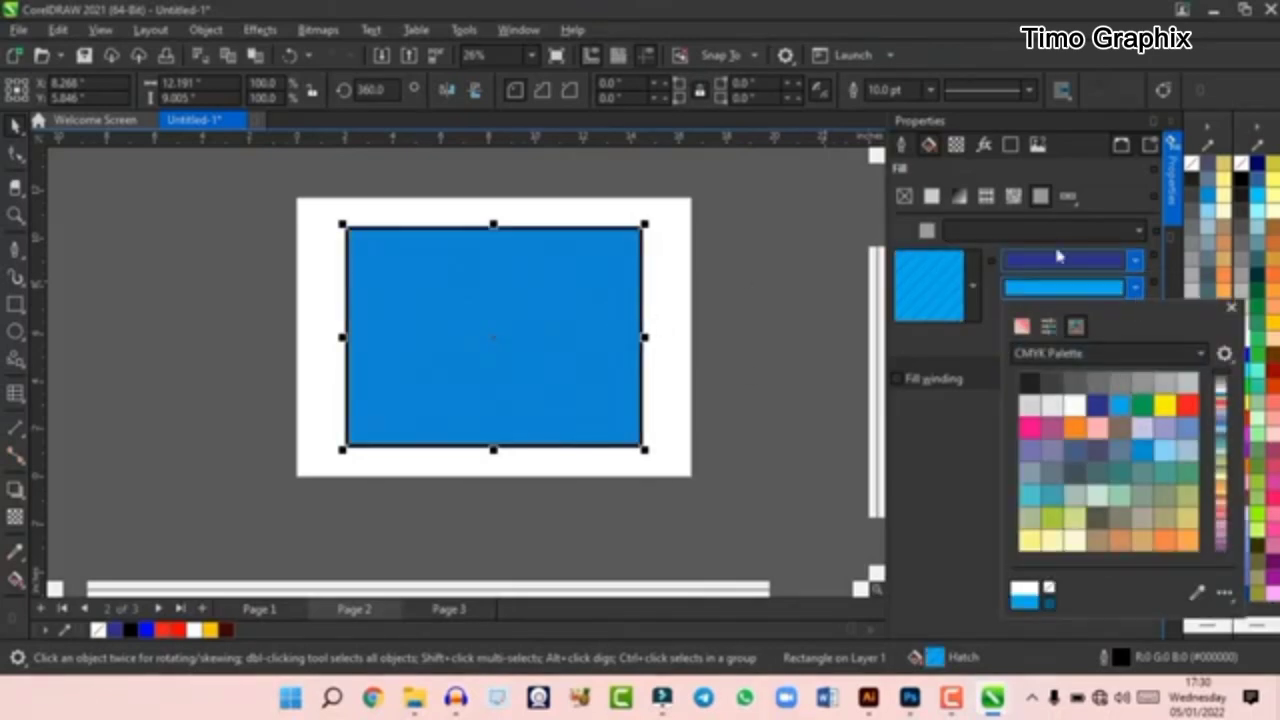
pyautogui.click(1151, 268)
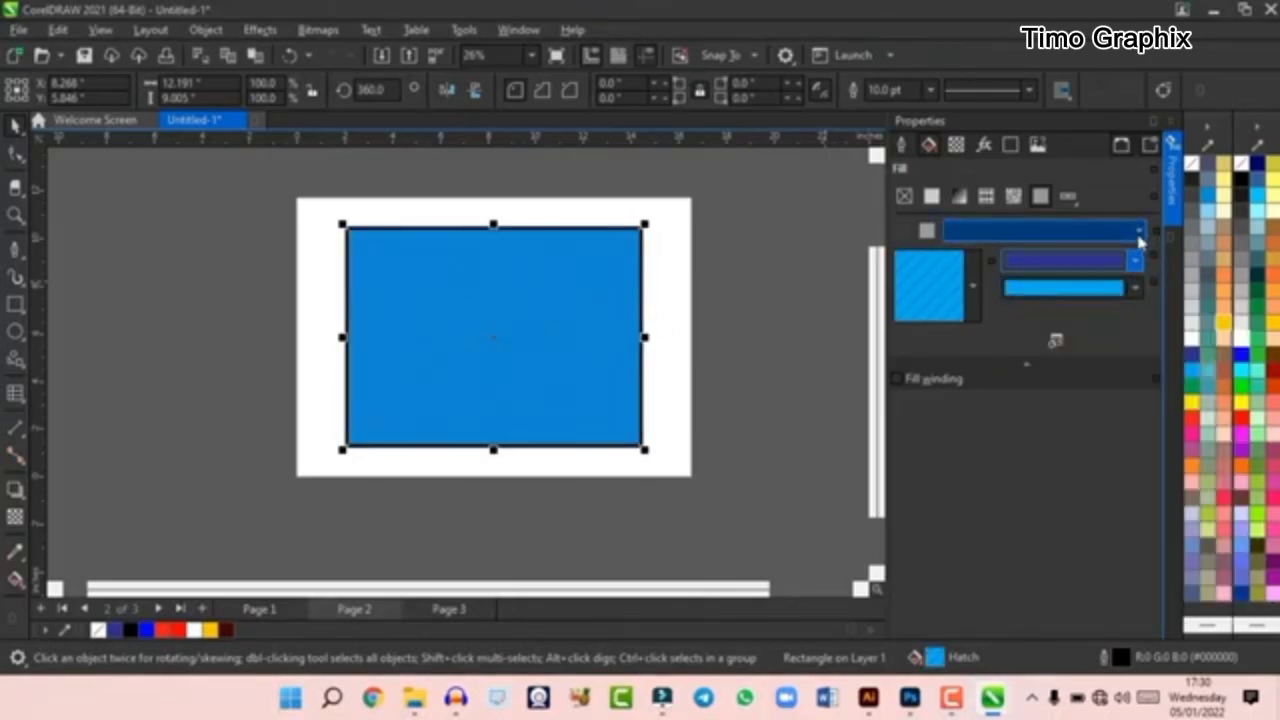
# - Remove the rectangle's fill, apply a uniform dark blue fill, and browse the CMYK Palette swatches
pyautogui.click(1067, 196)
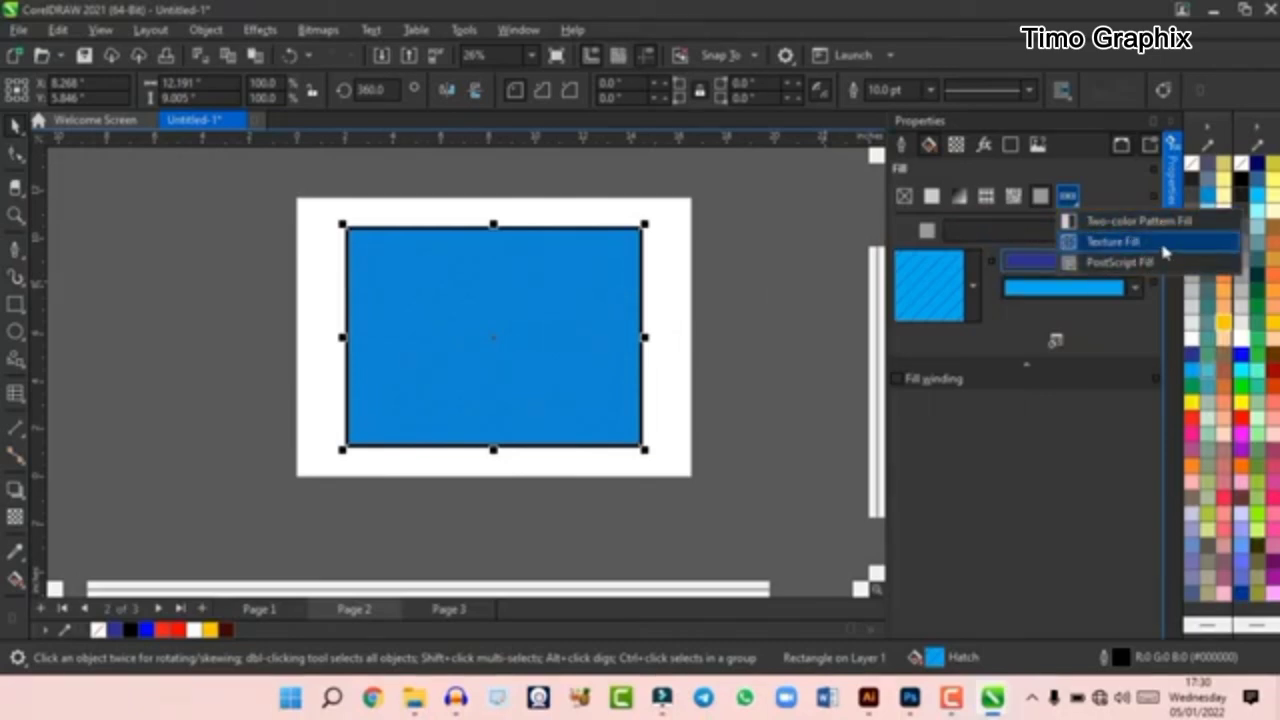
pyautogui.click(903, 197)
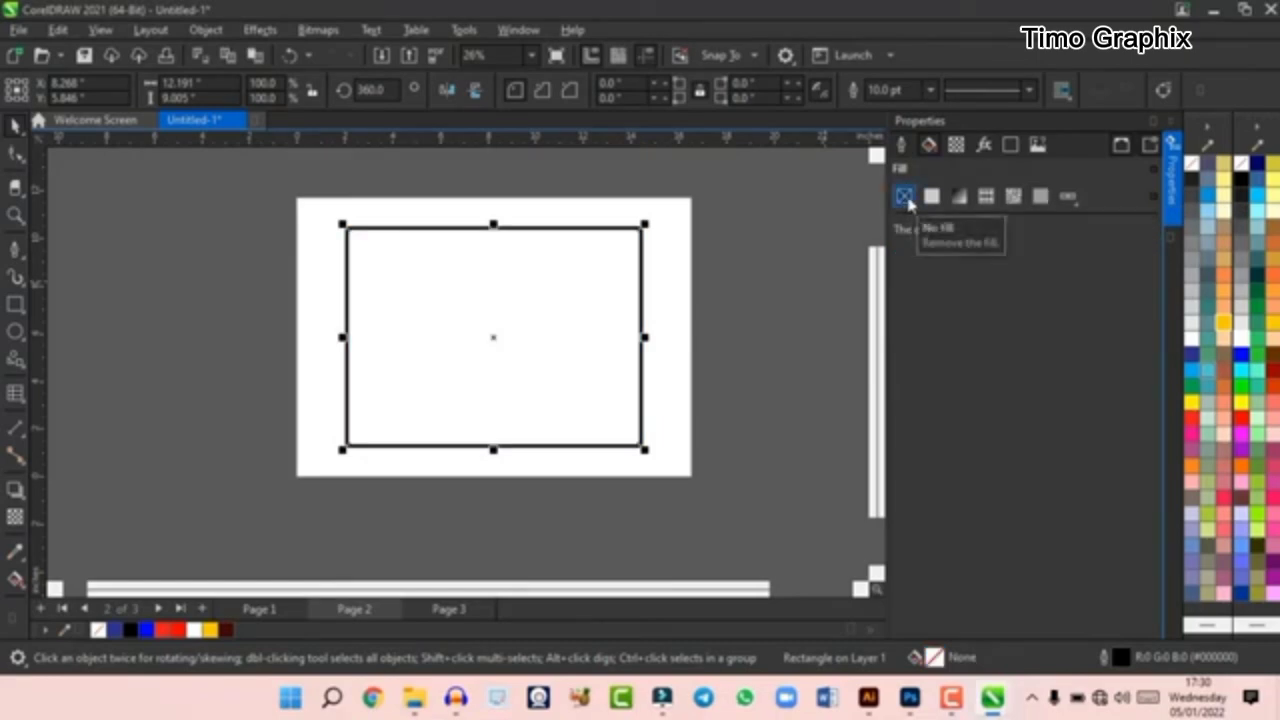
pyautogui.hotkey('ctrl', 'z')
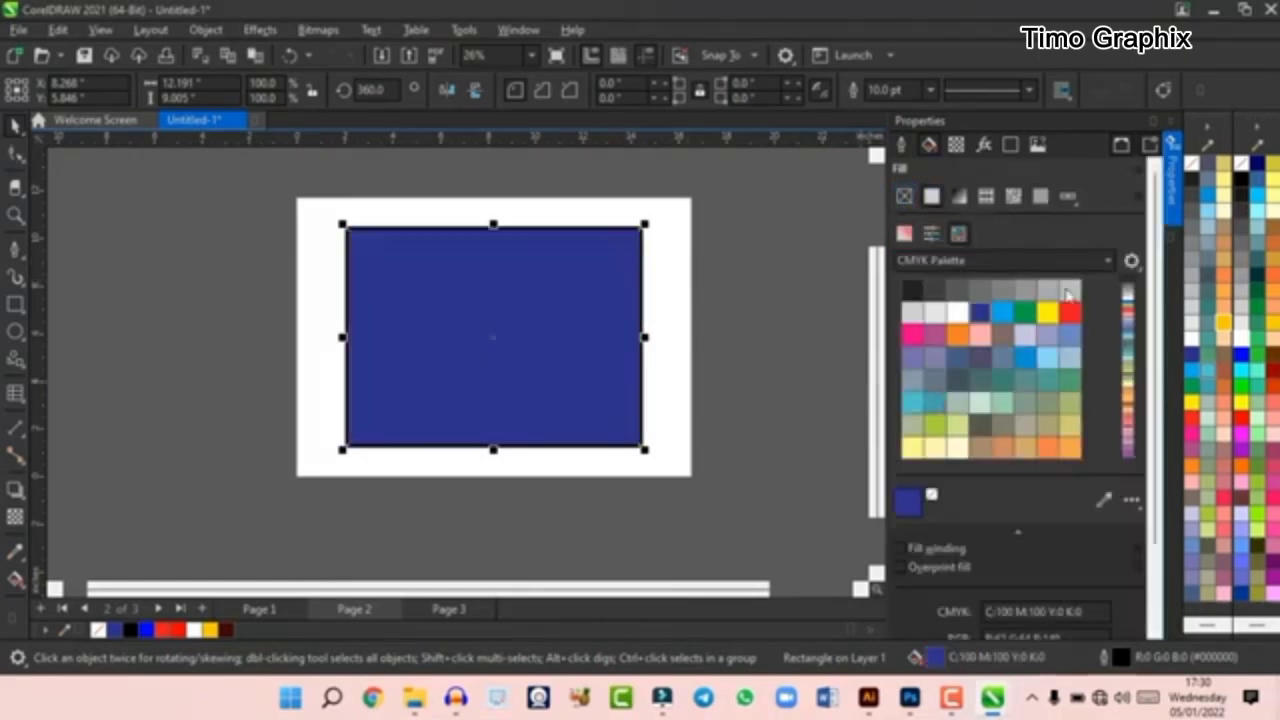
pyautogui.click(1104, 261)
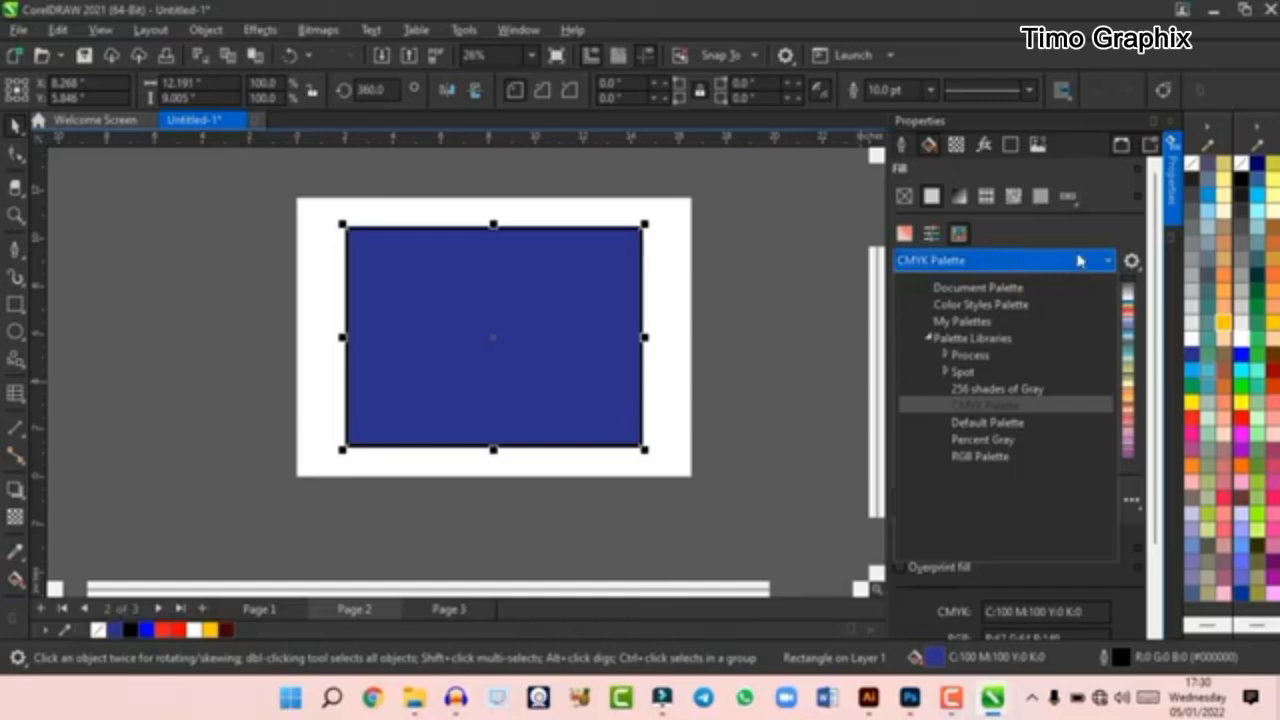
pyautogui.click(1079, 261)
pyautogui.scroll(-5, 1022, 433)
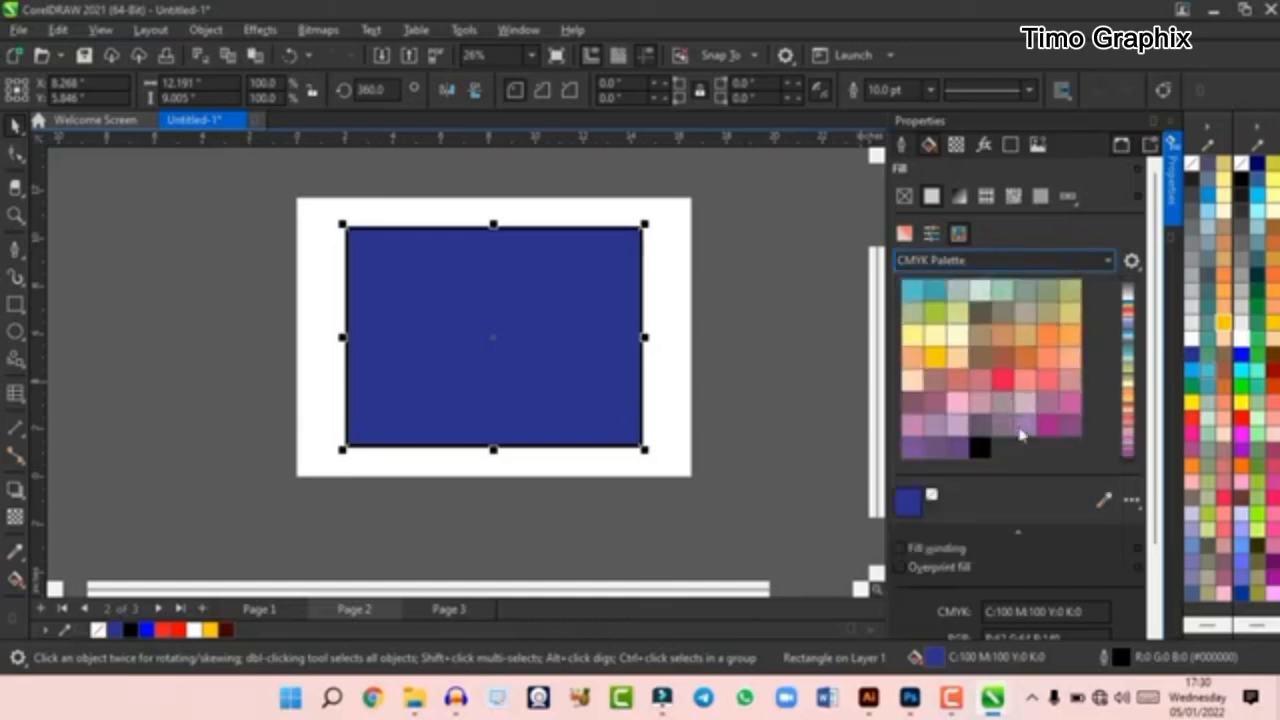
# - Apply a uniform transparency of 50 to the rectangle and replace it with a fountain transparency
pyautogui.click(957, 146)
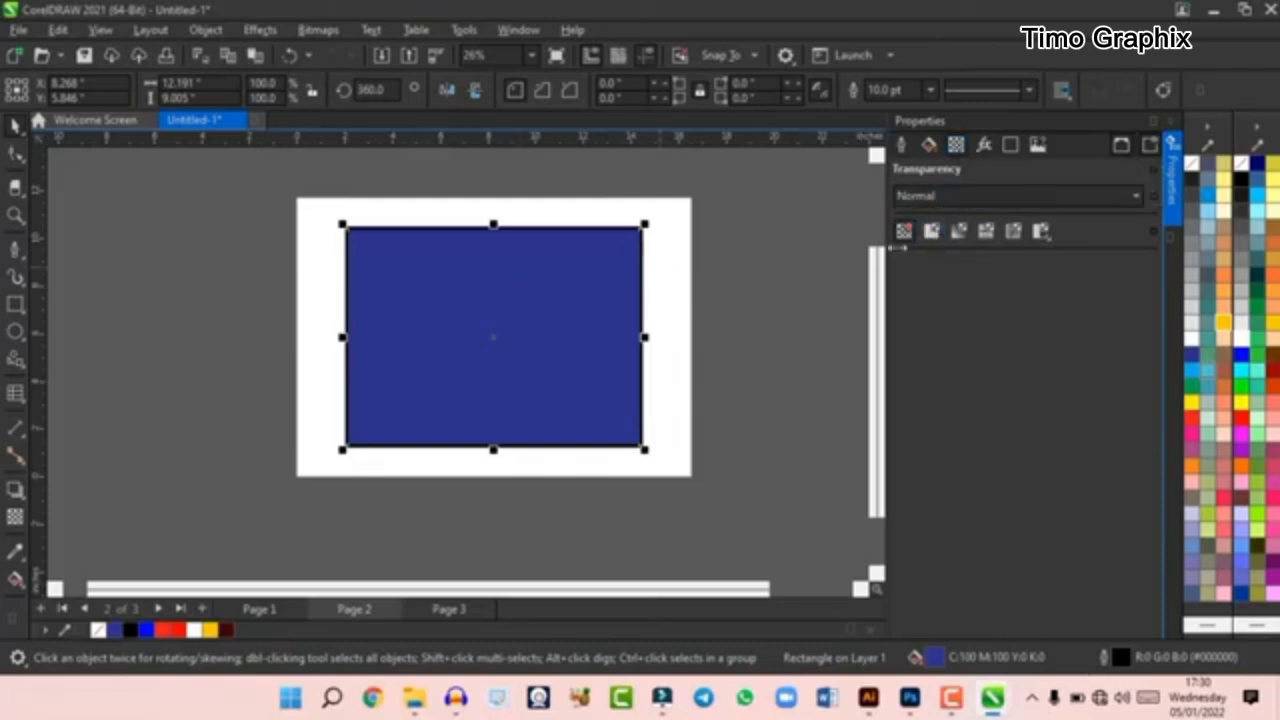
pyautogui.click(932, 230)
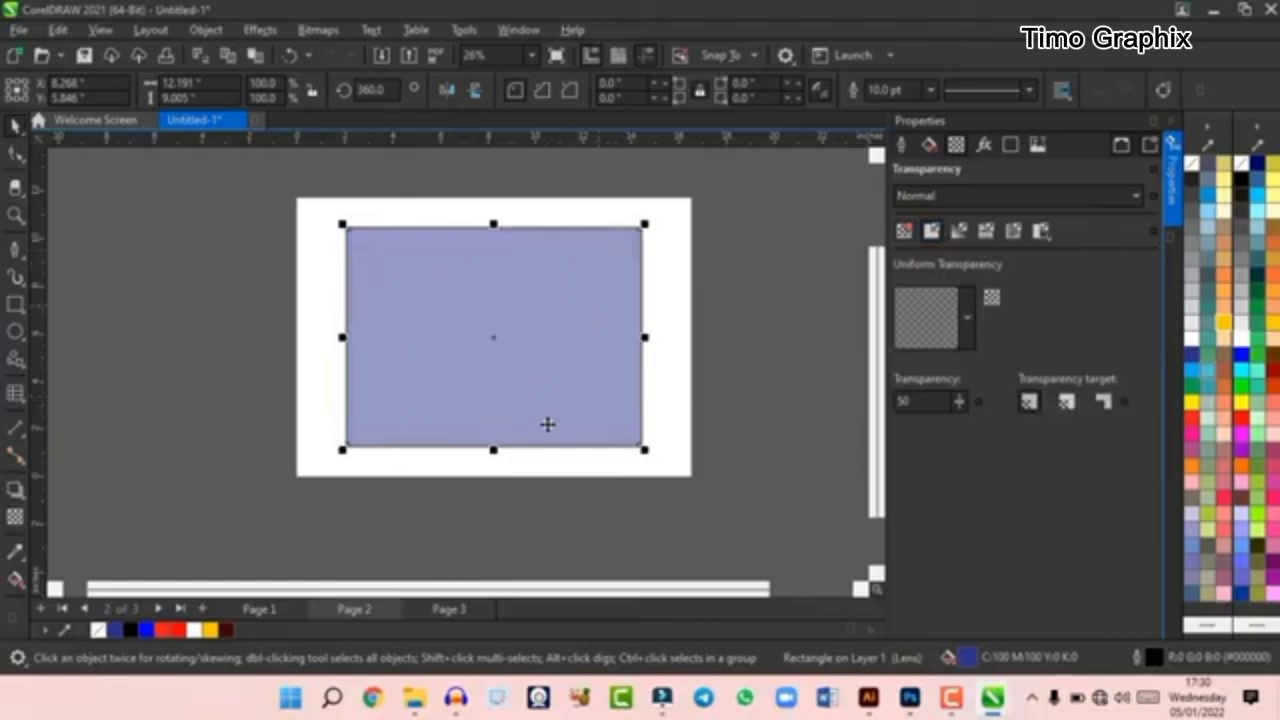
pyautogui.click(953, 237)
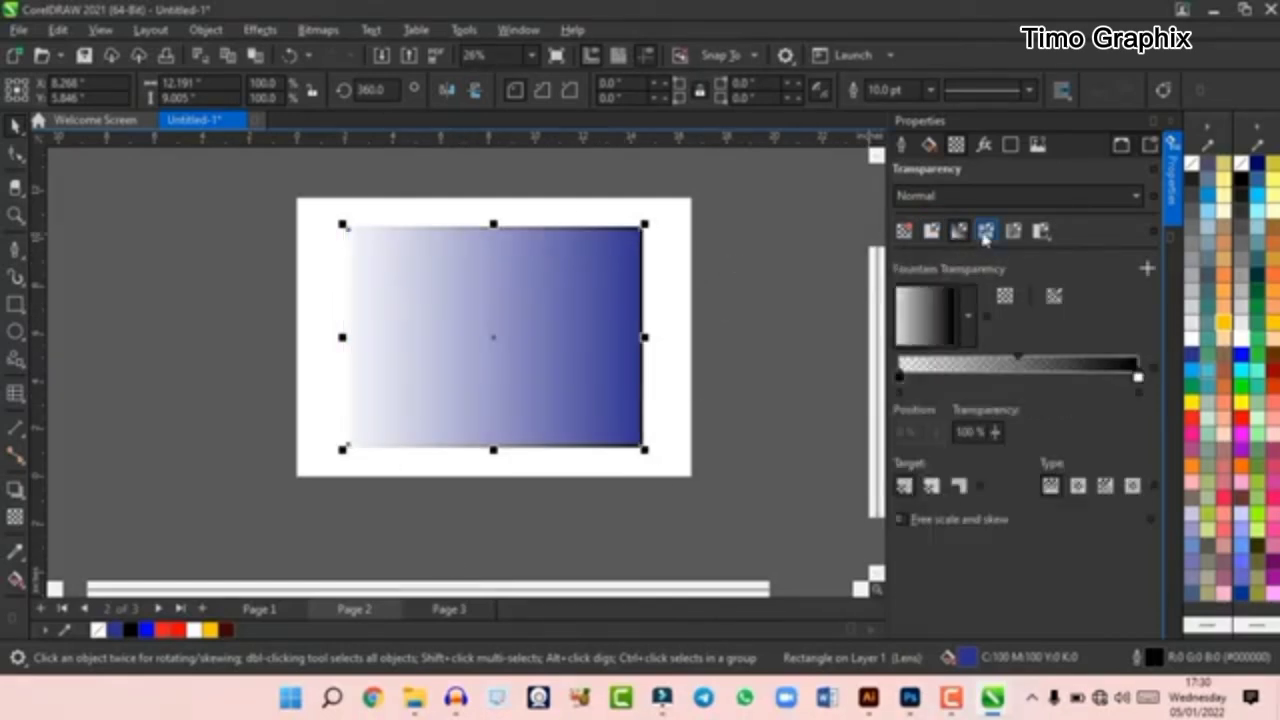
# - Cycle the rectangle's transparency through the striped vector pattern, the bitmap pattern and a dotted pattern
pyautogui.click(985, 233)
pyautogui.scroll(2, 512, 355)
pyautogui.scroll(-2, 514, 352)
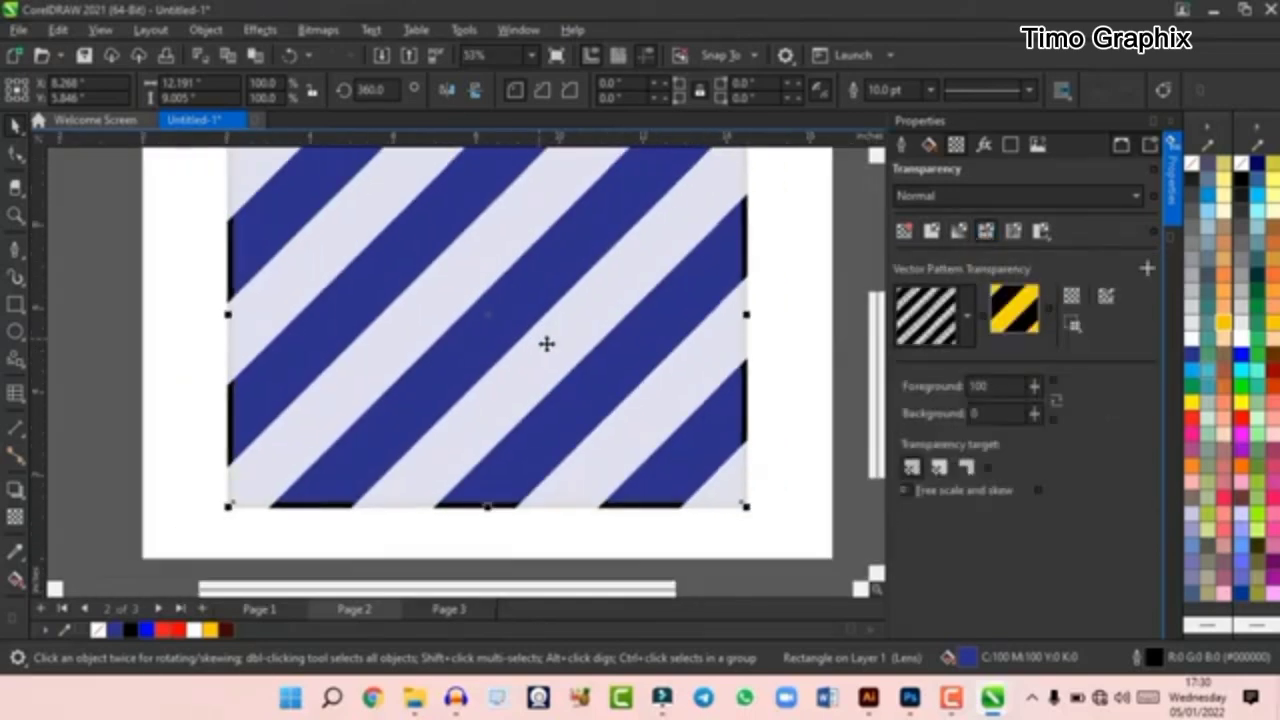
pyautogui.click(1014, 231)
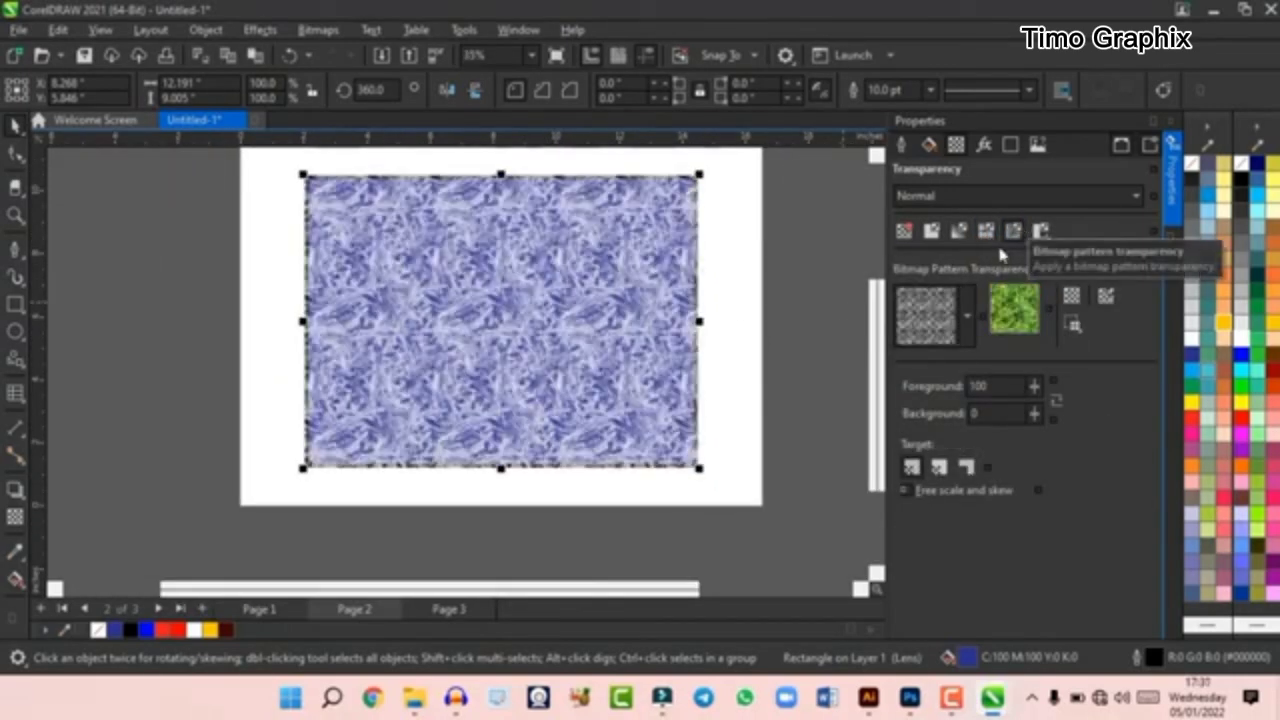
pyautogui.click(1040, 231)
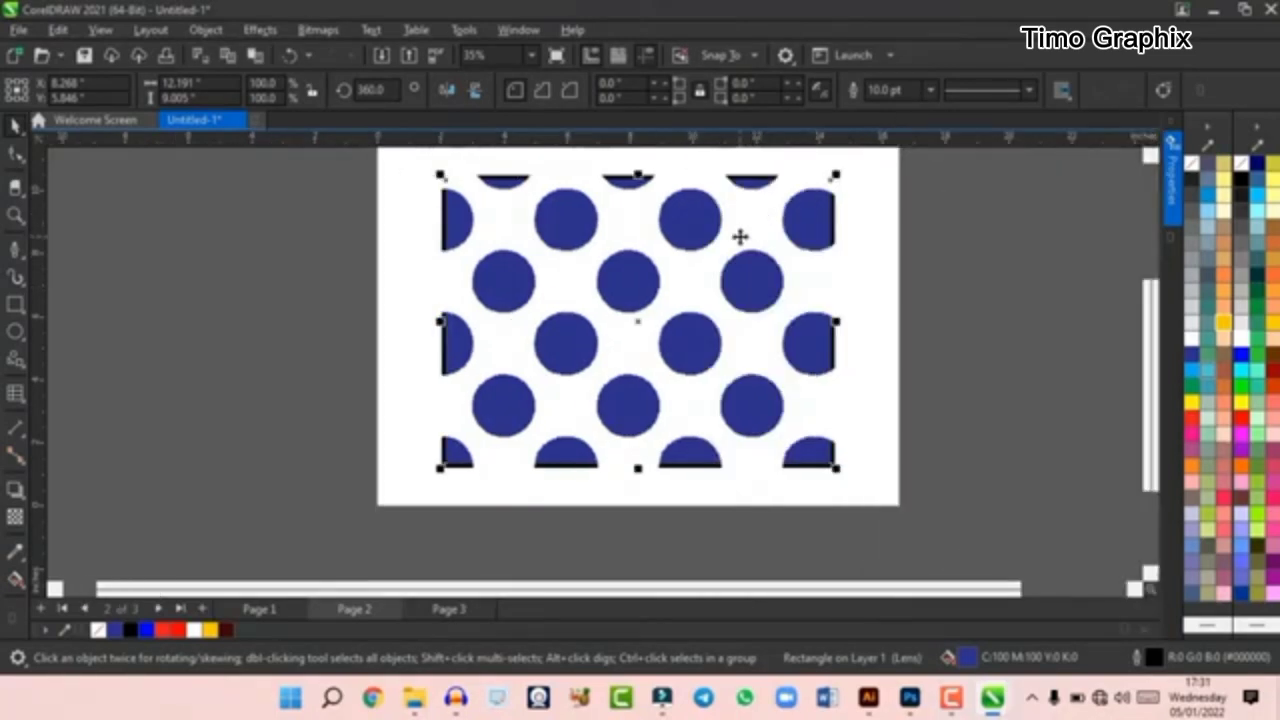
# - Delete the rectangle from page 2 and paste the monitor photo from page 1 in its place
pyautogui.press('Delete')
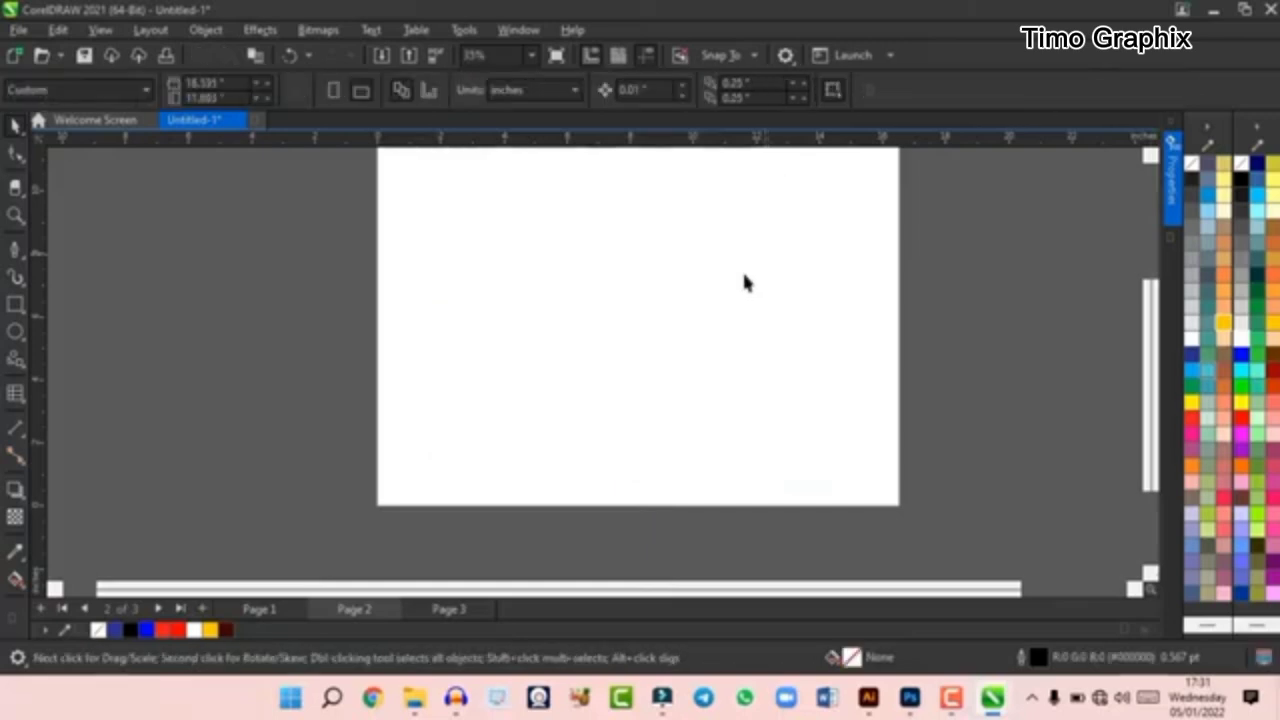
pyautogui.scroll(-1, 714, 291)
pyautogui.click(266, 611)
pyautogui.click(776, 330)
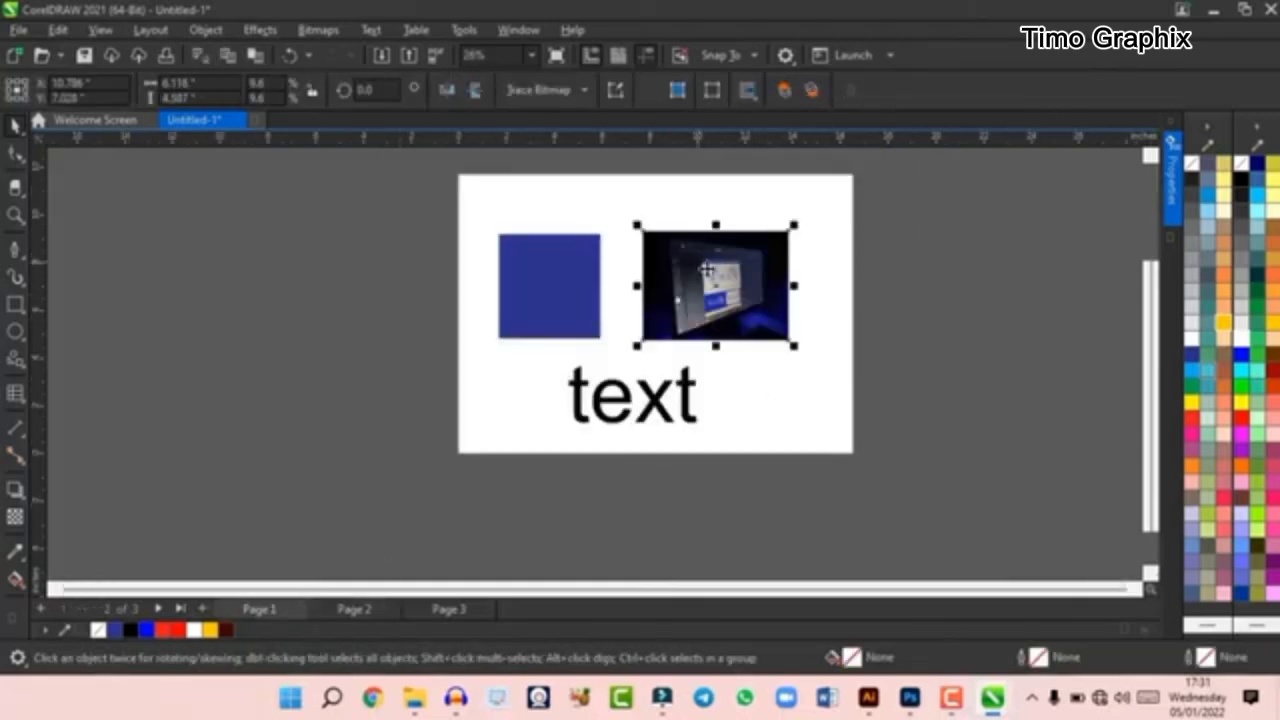
pyautogui.press('Delete')
pyautogui.click(350, 601)
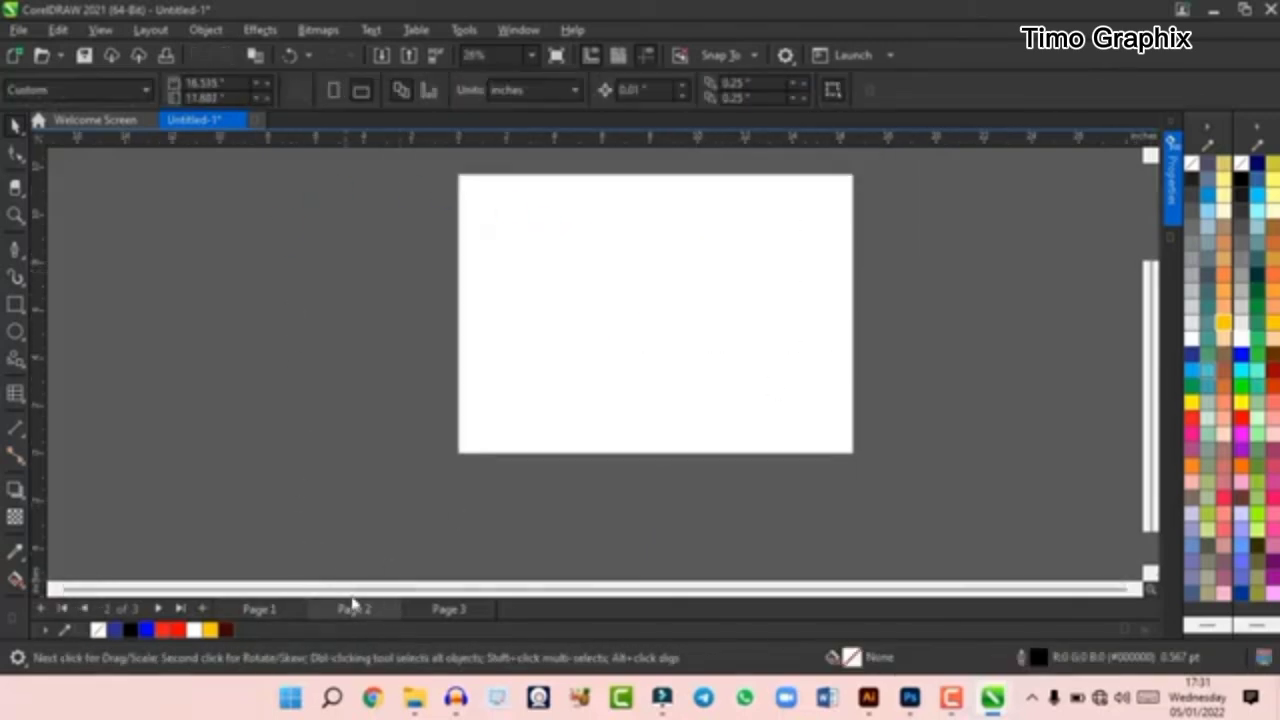
pyautogui.hotkey('ctrl', 'v')
# - Enlarge the pasted photo to about 13.4 by 10 inches, centred on page 2
pyautogui.scroll(1, 614, 306)
pyautogui.moveTo(643, 366); pyautogui.dragTo(440, 470)
pyautogui.moveTo(825, 222); pyautogui.dragTo(884, 186)
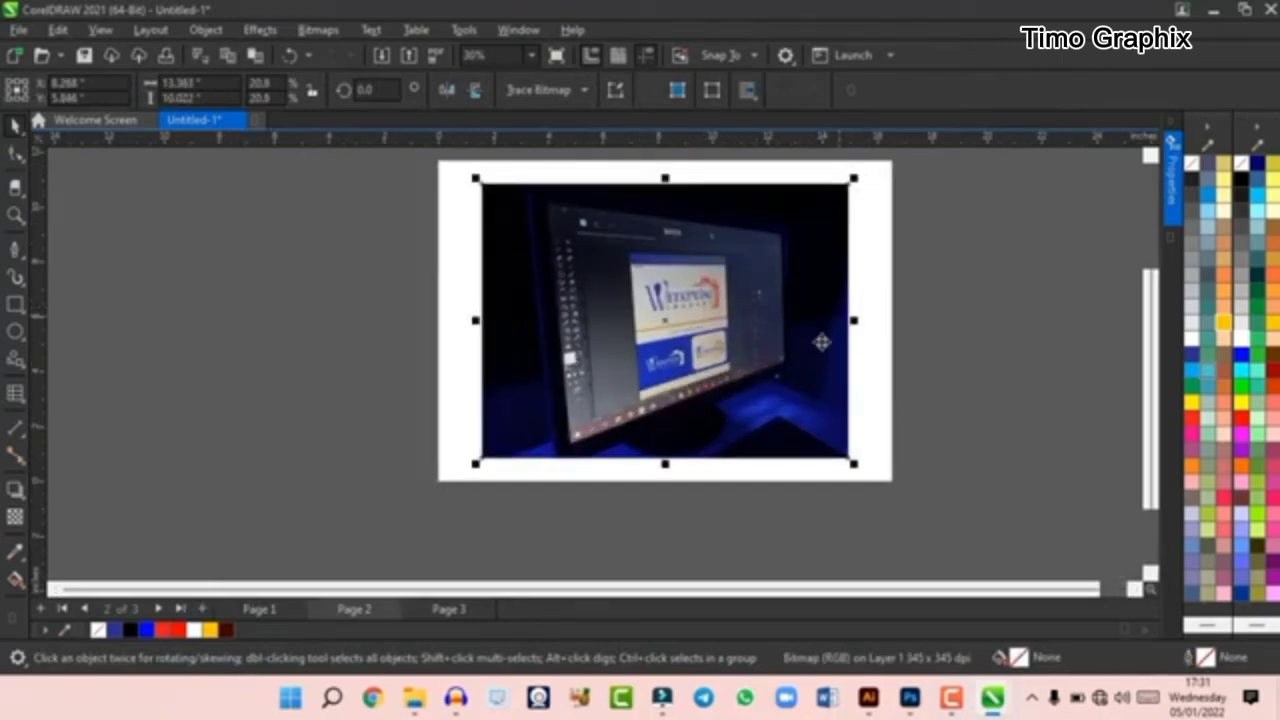
pyautogui.scroll(-2, 787, 361)
pyautogui.scroll(3, 745, 356)
pyautogui.scroll(-3, 676, 362)
pyautogui.scroll(3, 757, 269)
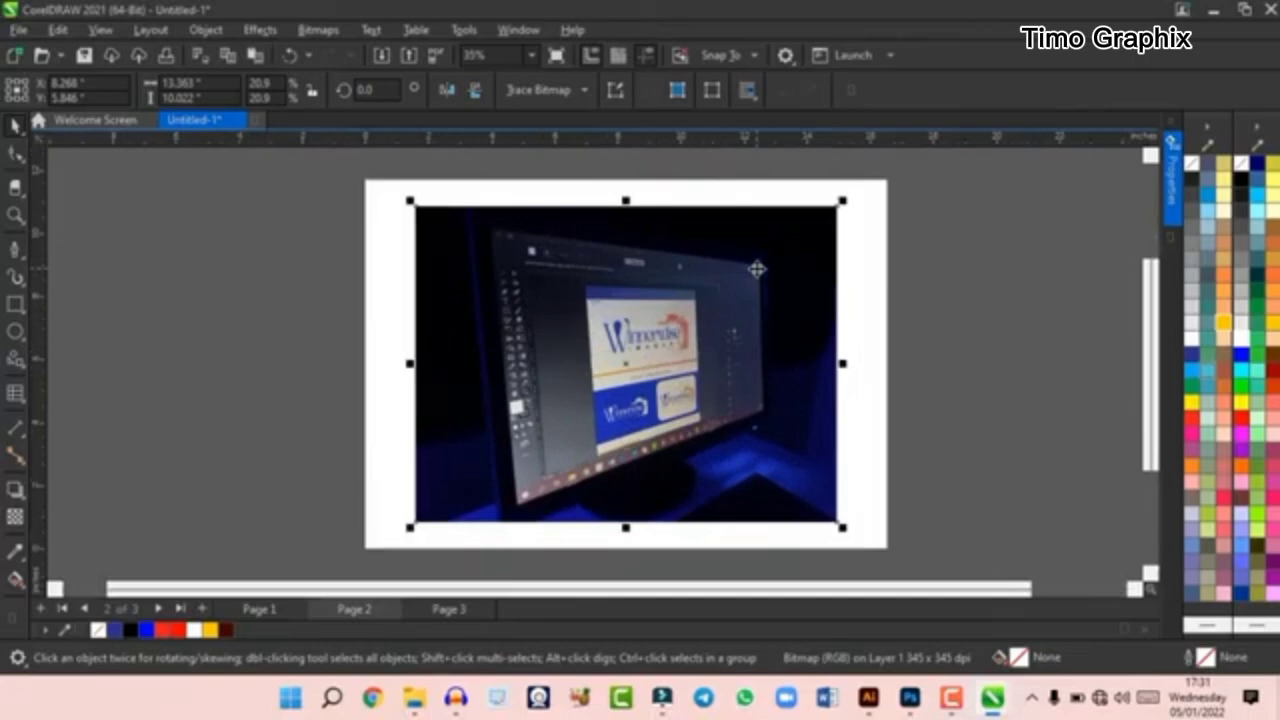
# - Try skewing the photo and rotating it by about 30 degrees, undoing each change
pyautogui.click(630, 293)
pyautogui.click(620, 295)
pyautogui.click(765, 322)
pyautogui.moveTo(846, 366); pyautogui.dragTo(854, 340)
pyautogui.hotkey('ctrl', 'z')
pyautogui.moveTo(848, 203); pyautogui.dragTo(738, 135)
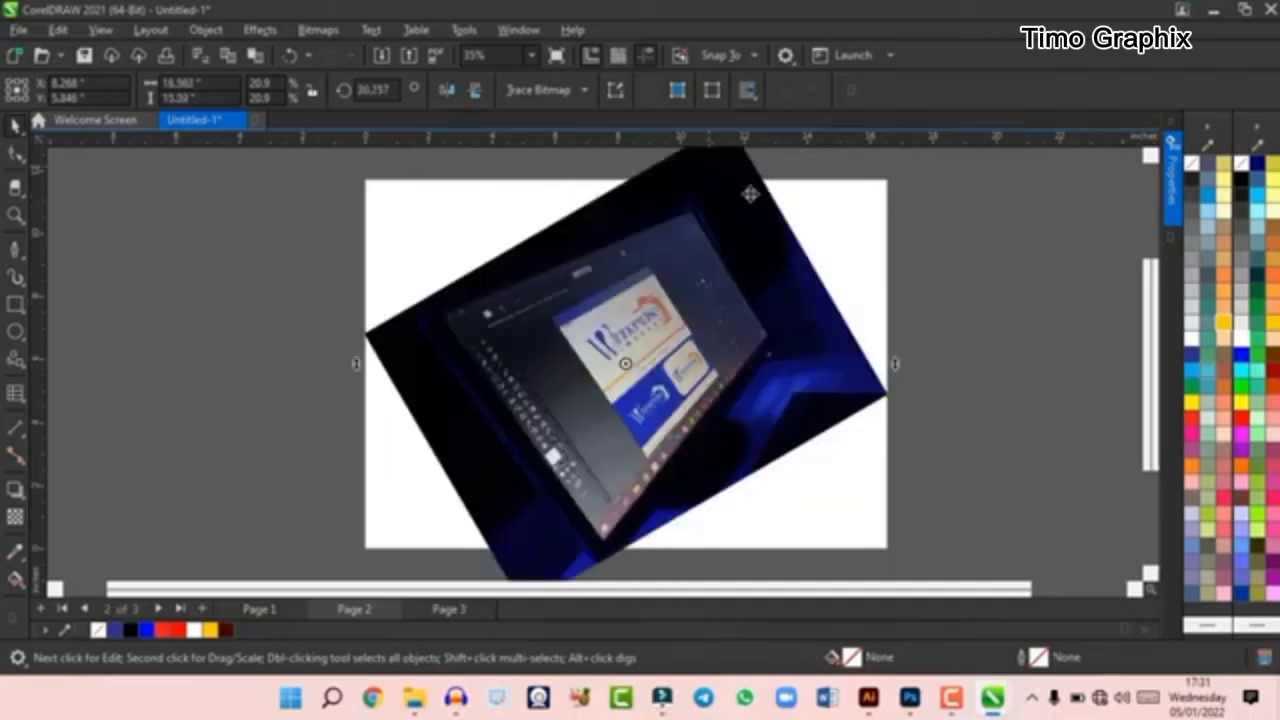
pyautogui.hotkey('ctrl', 'z')
pyautogui.click(760, 325)
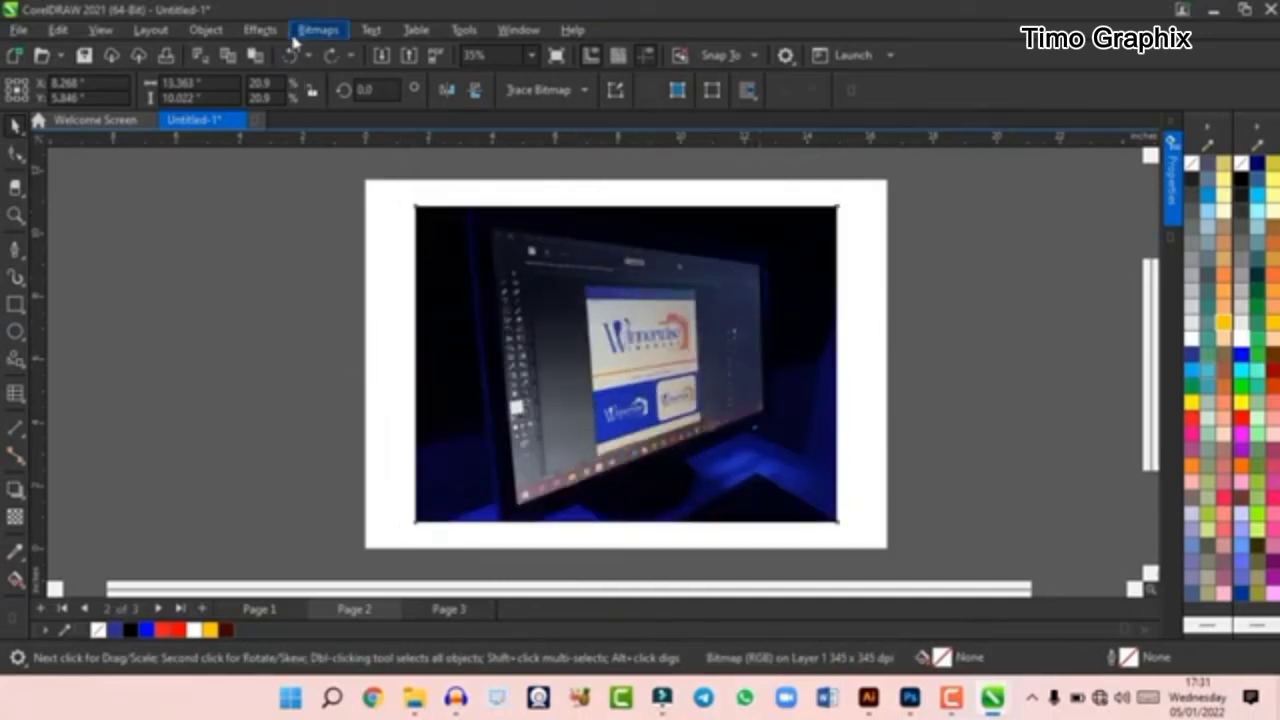
# - Convert the photo to a bitmap at 300 dpi in RGB Color (24-bit) mode
pyautogui.click(599, 268)
pyautogui.click(318, 30)
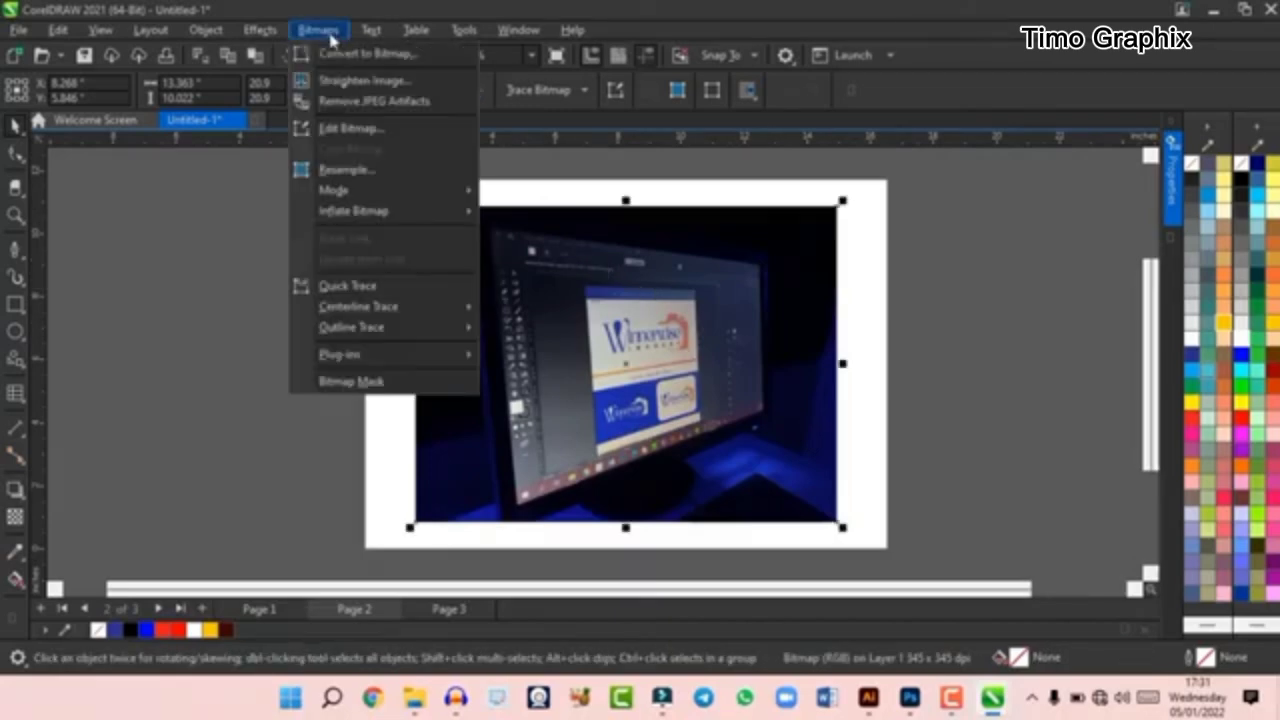
pyautogui.click(366, 56)
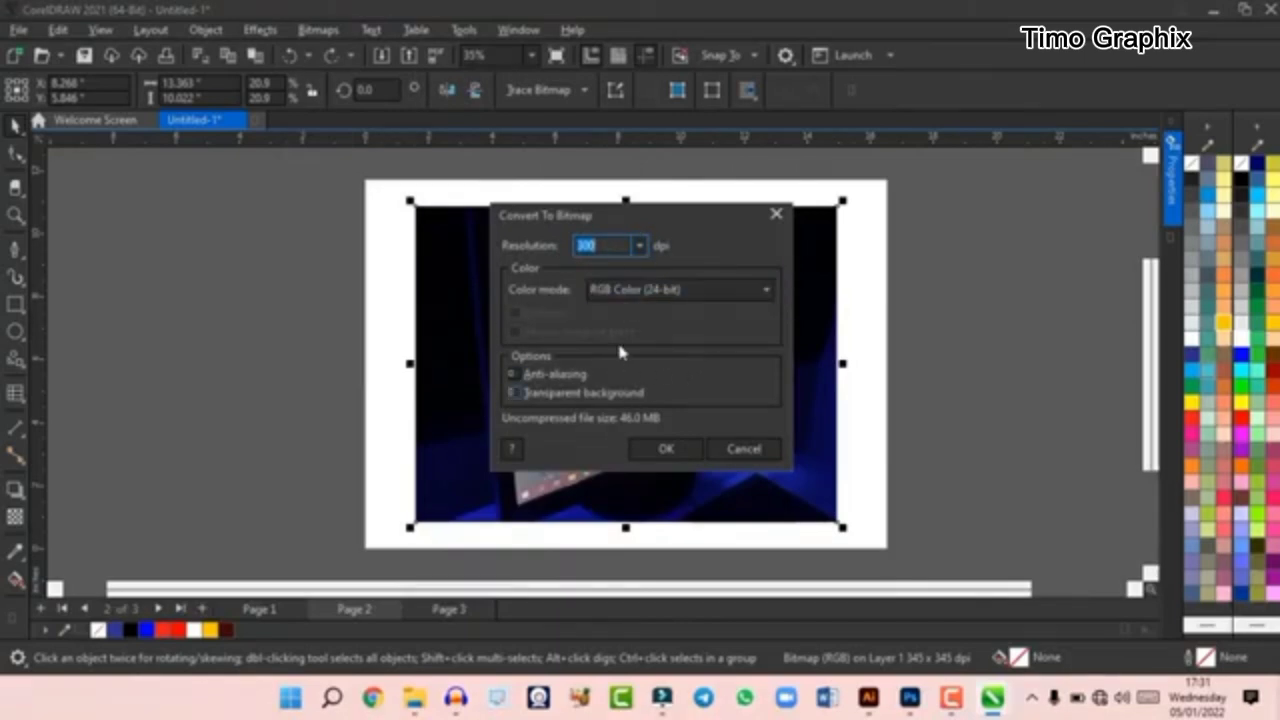
pyautogui.click(692, 300)
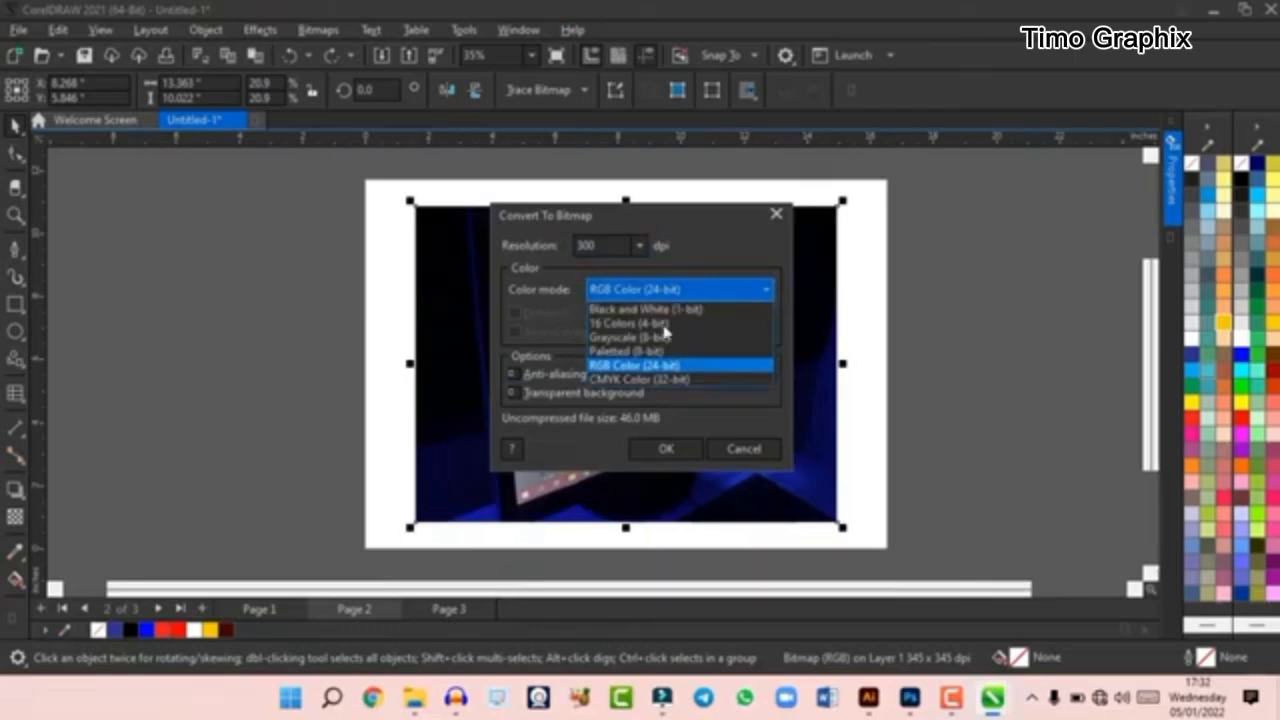
pyautogui.click(694, 289)
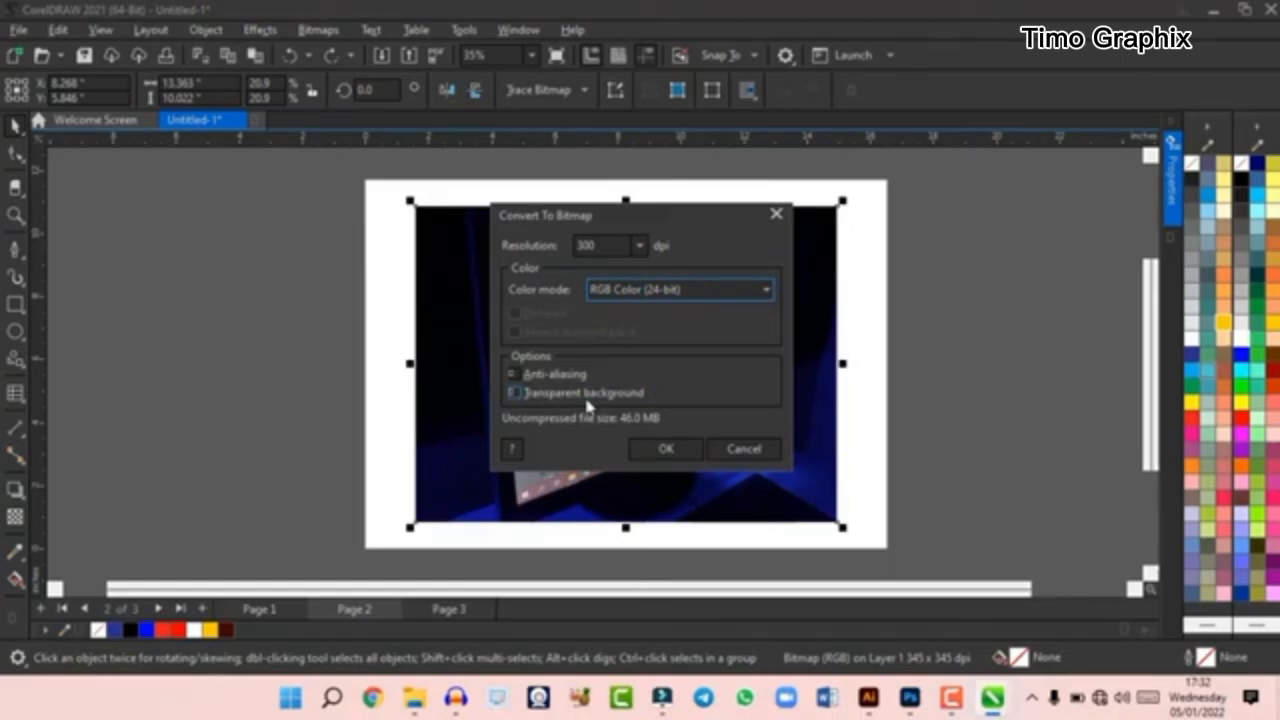
pyautogui.click(666, 449)
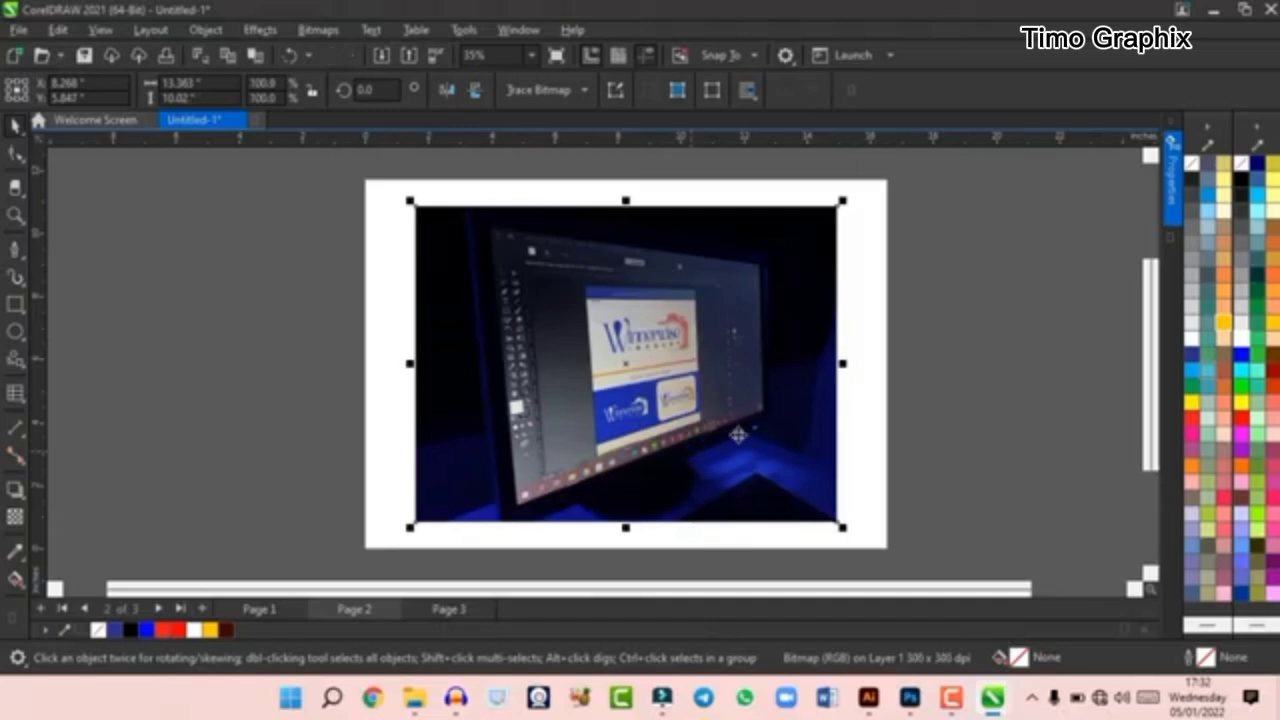
# - Try correcting the photo's lens distortion to 19.8 in Straighten Image, leaving without applying it
pyautogui.scroll(-1, 713, 420)
pyautogui.scroll(1, 713, 420)
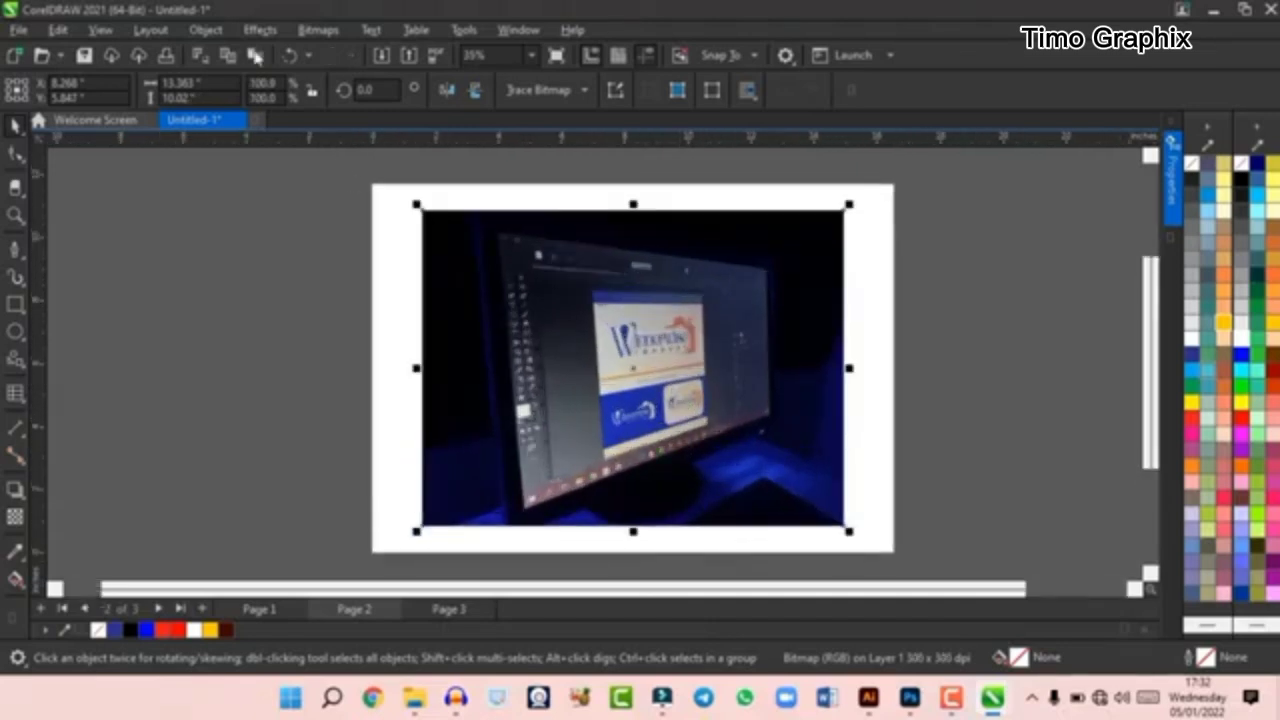
pyautogui.click(316, 30)
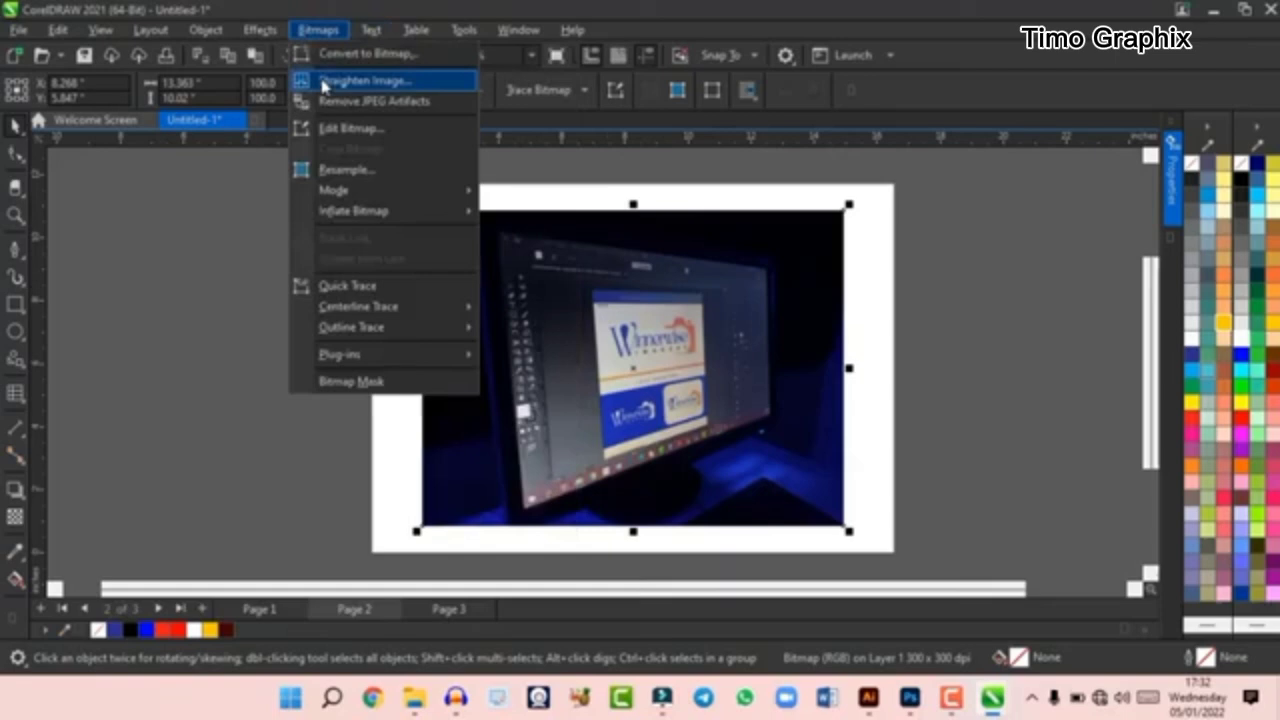
pyautogui.click(382, 84)
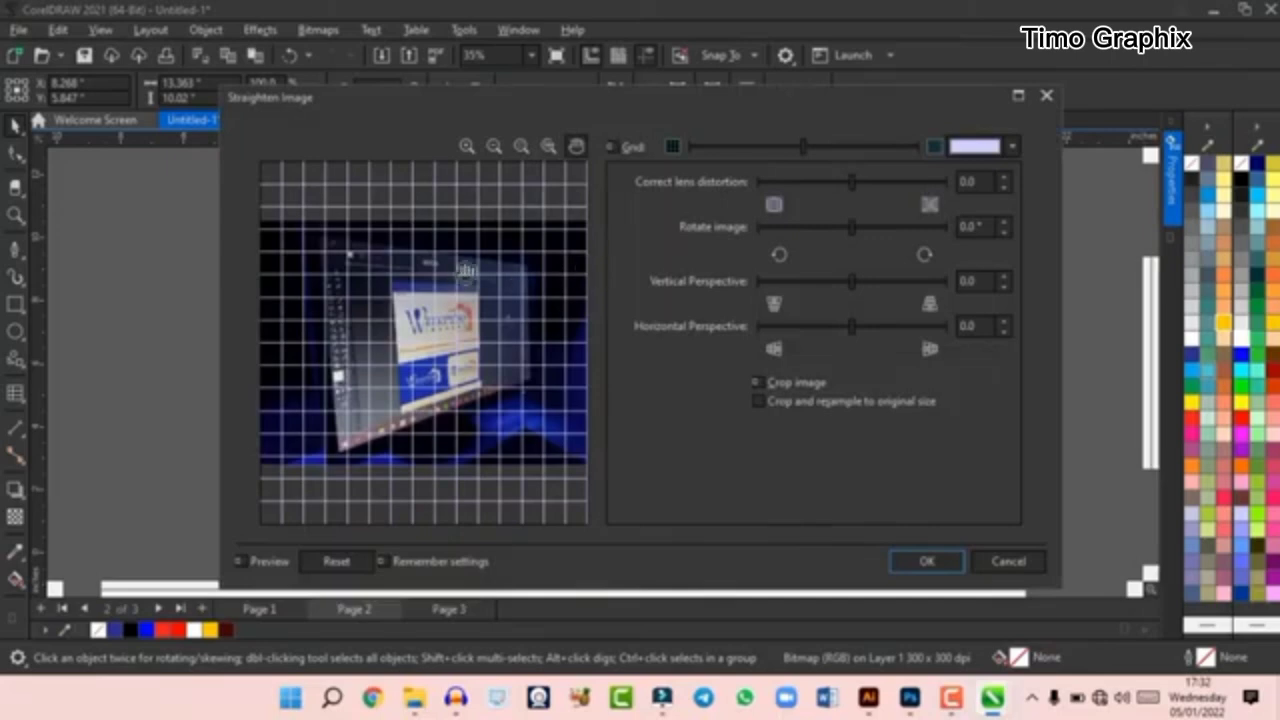
pyautogui.scroll(1, 483, 326)
pyautogui.moveTo(508, 311)
pyautogui.mouseDown()
pyautogui.moveTo(508, 334)
pyautogui.moveTo(511, 286)
pyautogui.moveTo(510, 311)
pyautogui.mouseUp()
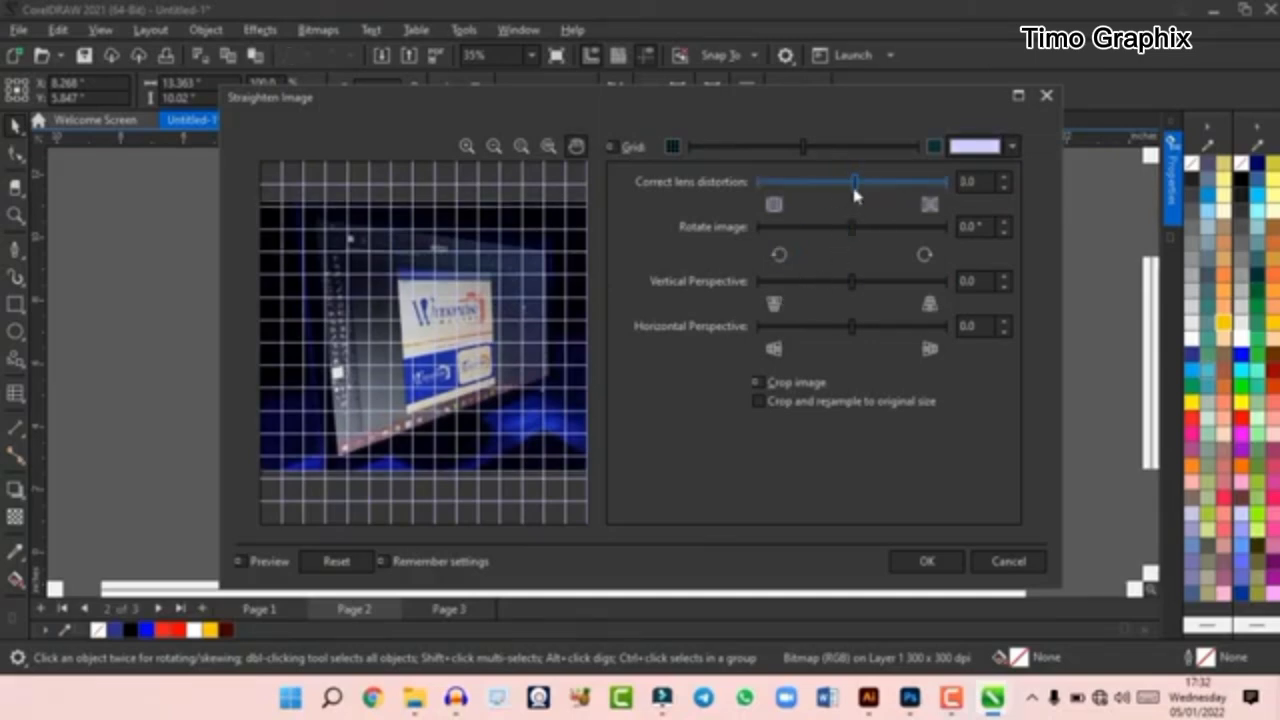
pyautogui.moveTo(854, 188); pyautogui.dragTo(870, 183)
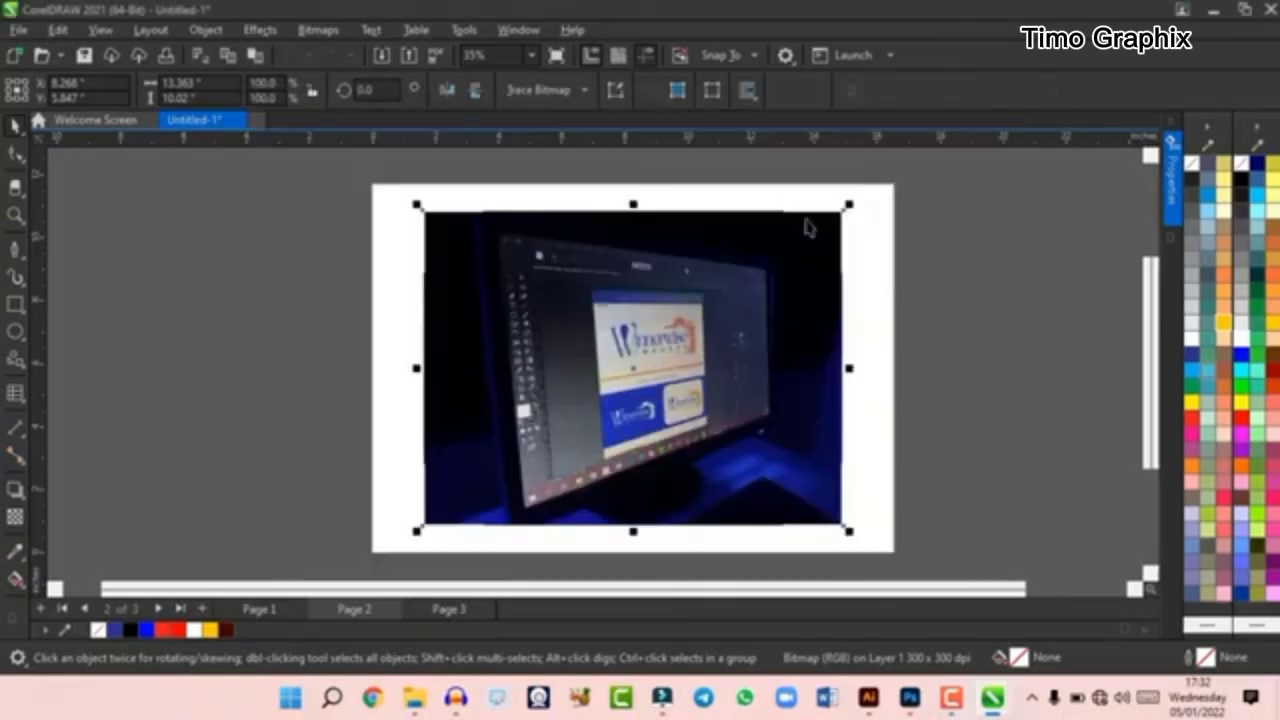
pyautogui.click(1046, 95)
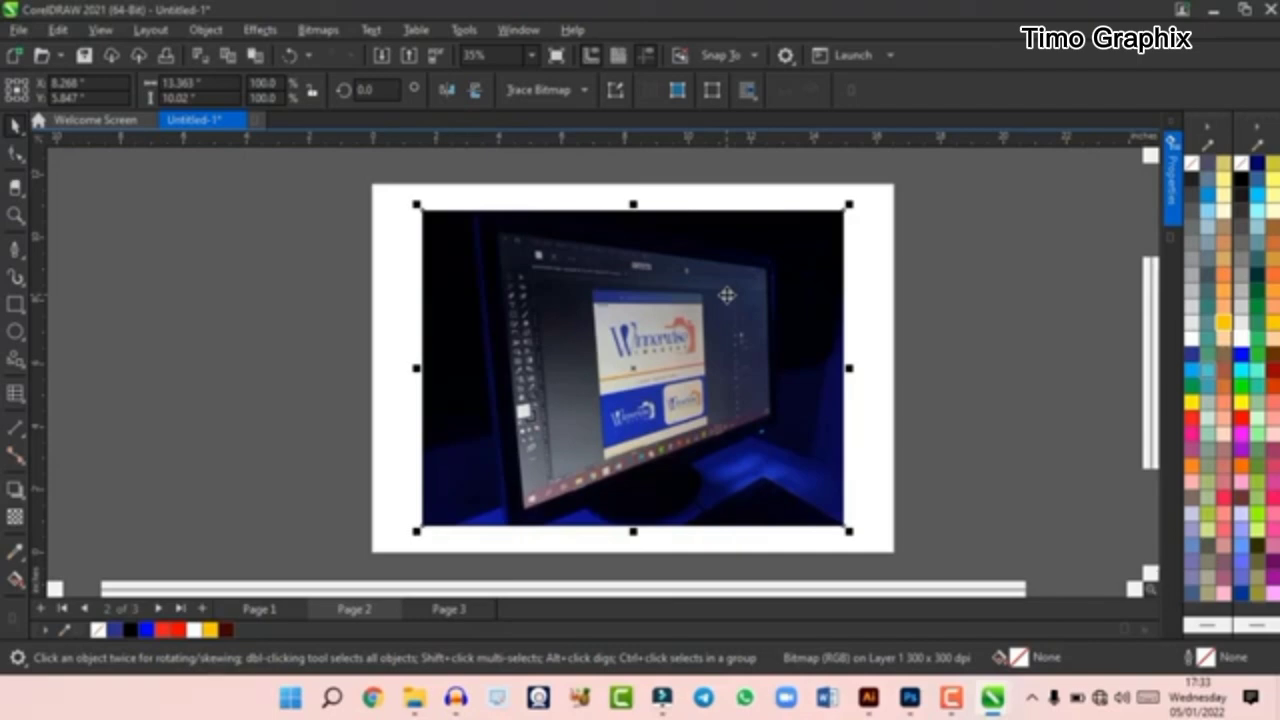
# - Try converting the photo to Grayscale (8-bit) mode, and undo the conversion
pyautogui.click(335, 36)
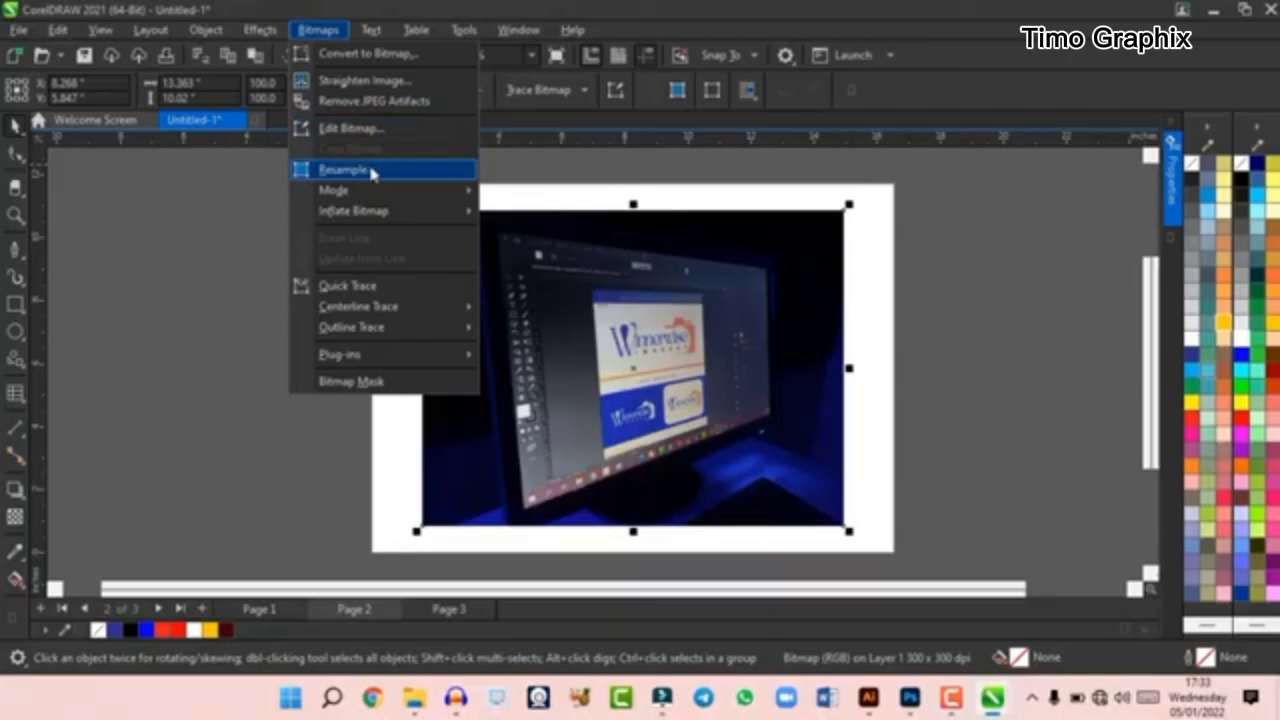
pyautogui.moveTo(378, 197)
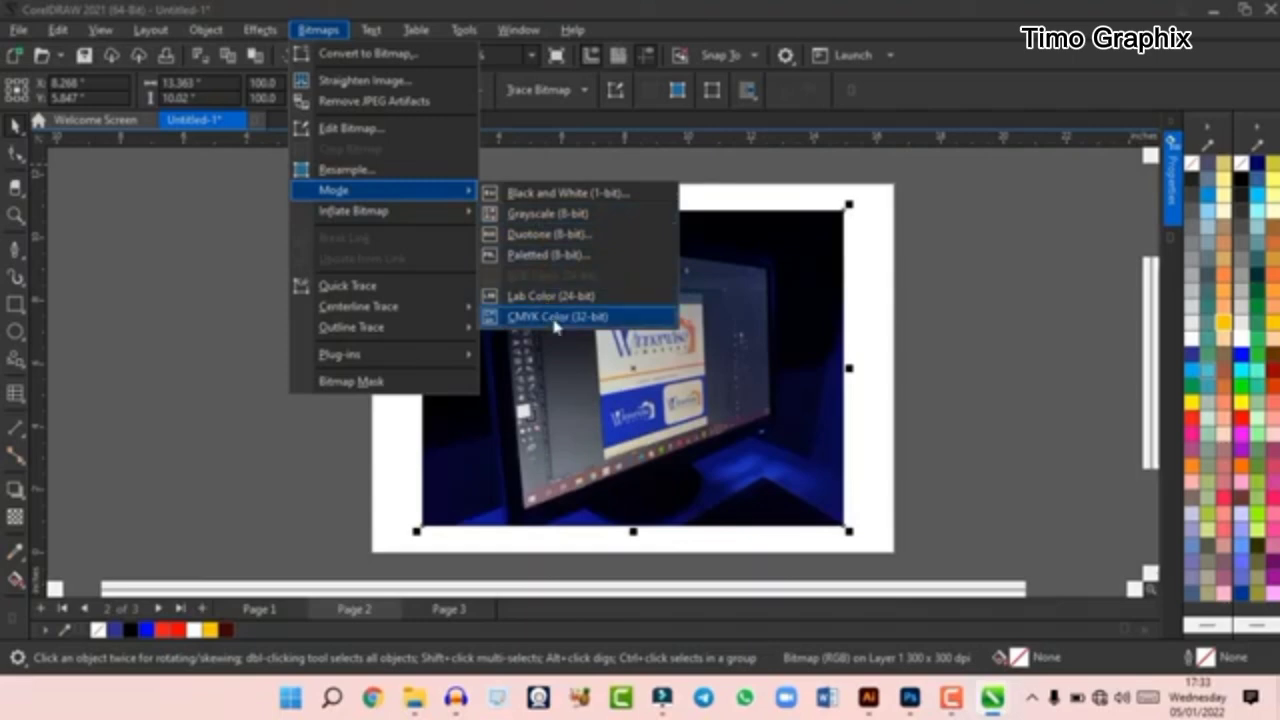
pyautogui.click(545, 216)
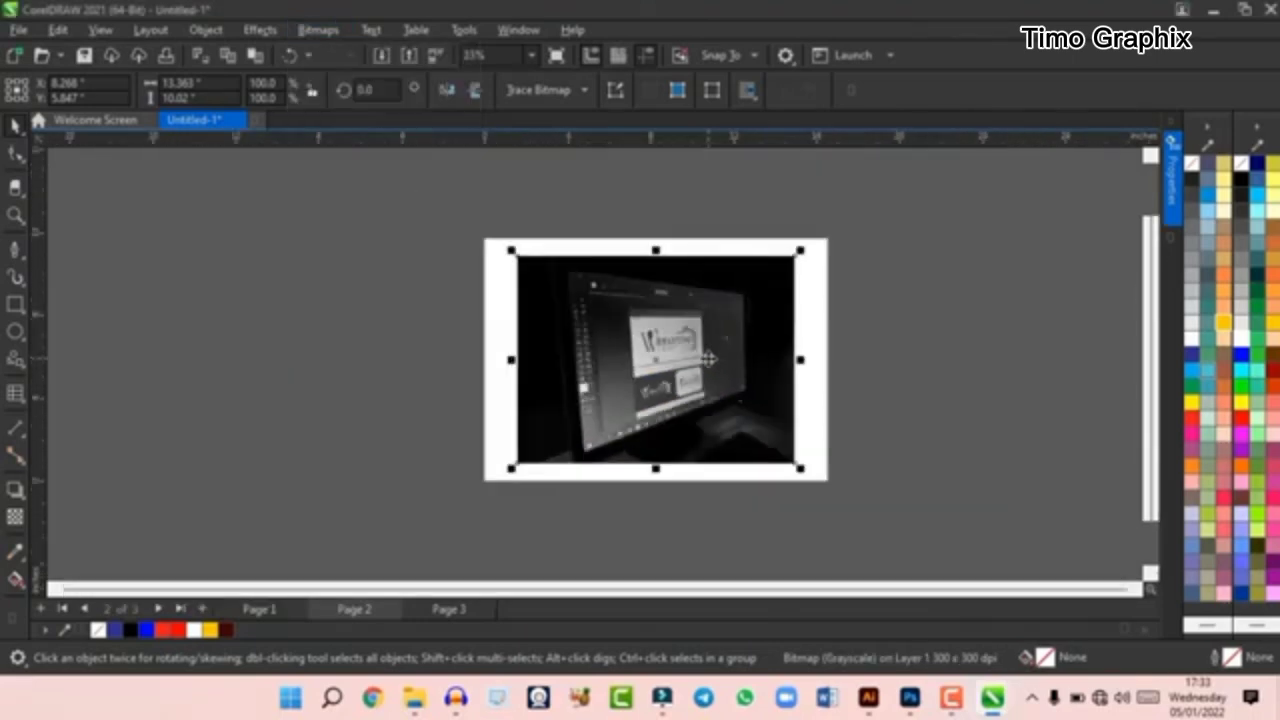
pyautogui.click(291, 56)
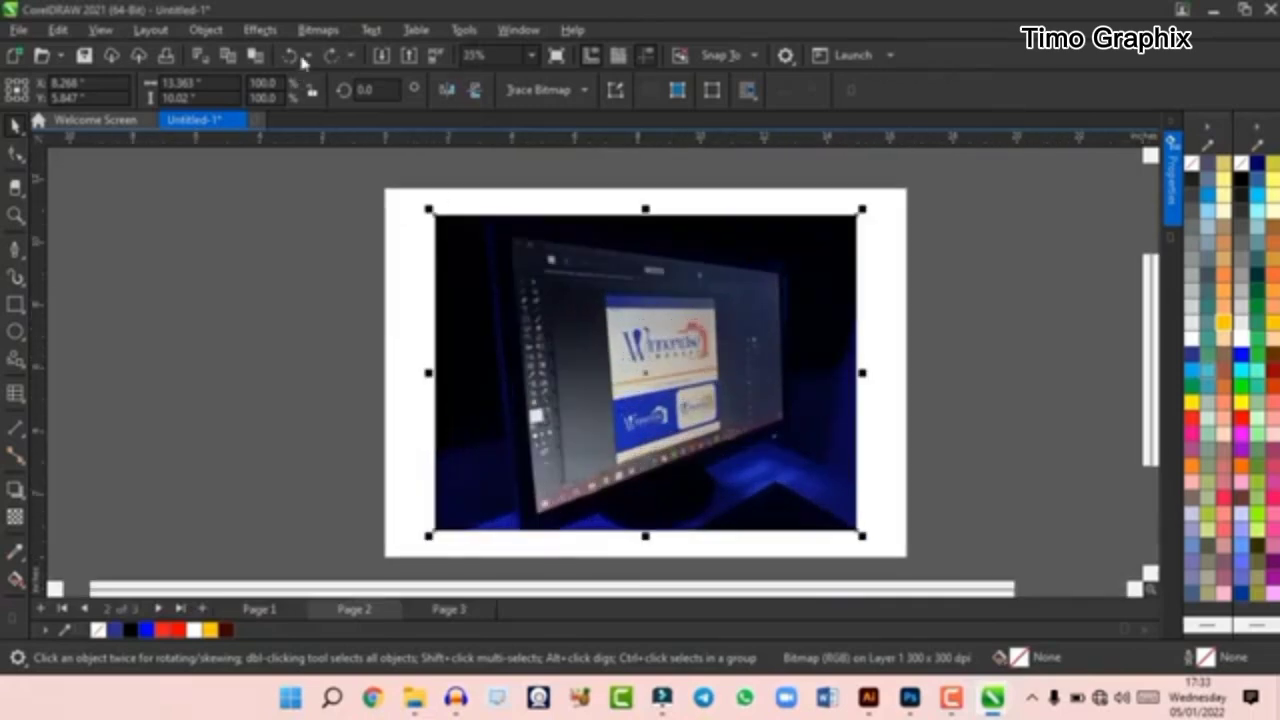
# - Preview the photo's Black and White (1-bit) conversion with the Line Art and Floyd-Steinberg methods, and cancel it
pyautogui.click(318, 29)
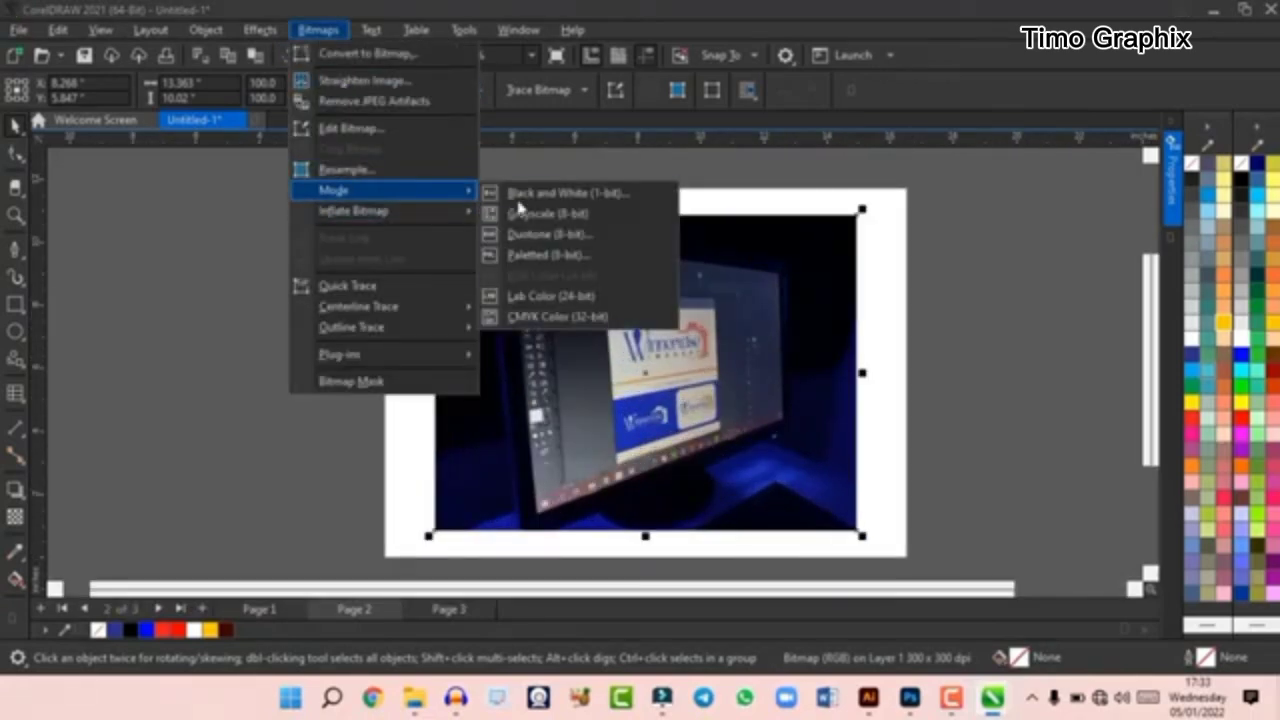
pyautogui.click(593, 203)
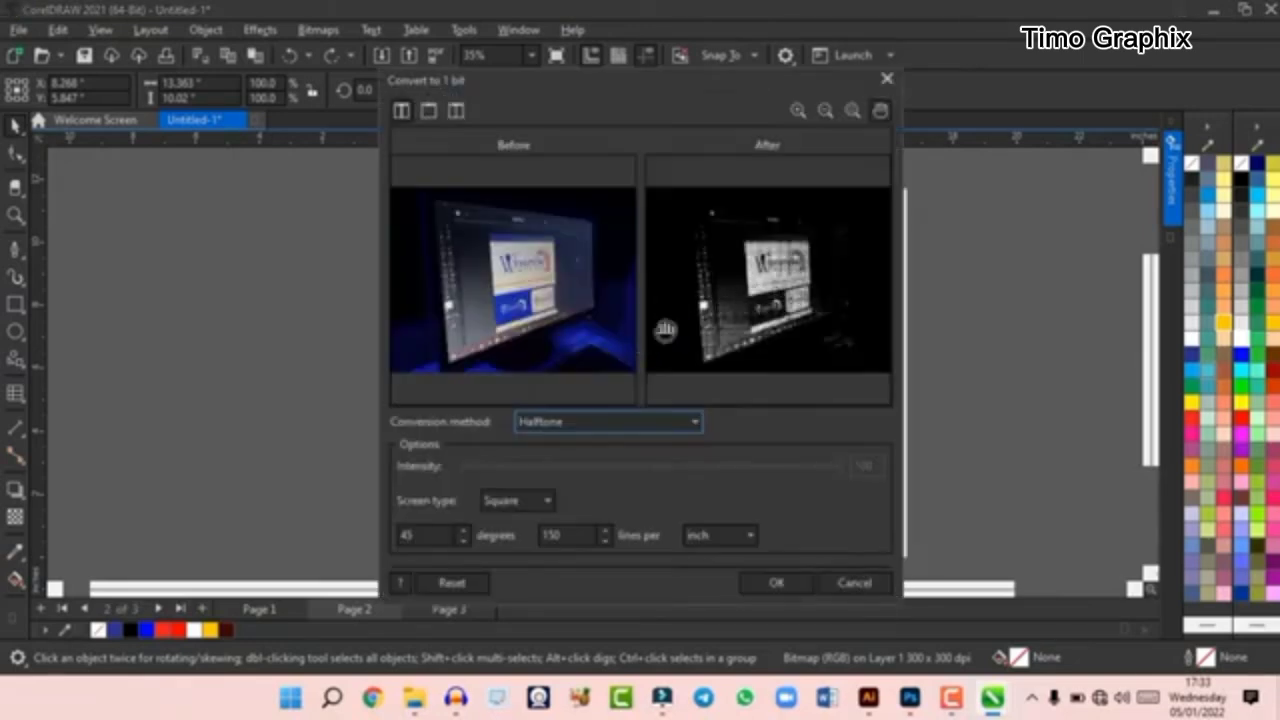
pyautogui.click(620, 421)
pyautogui.click(601, 446)
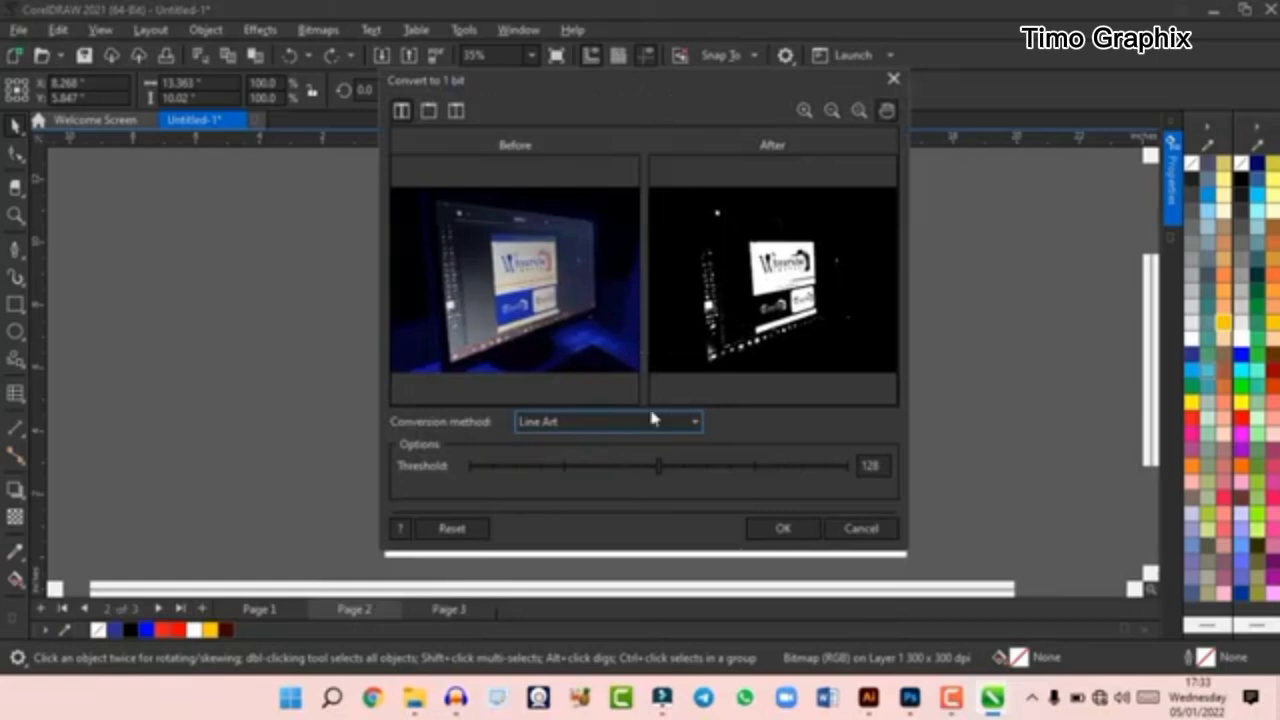
pyautogui.click(630, 424)
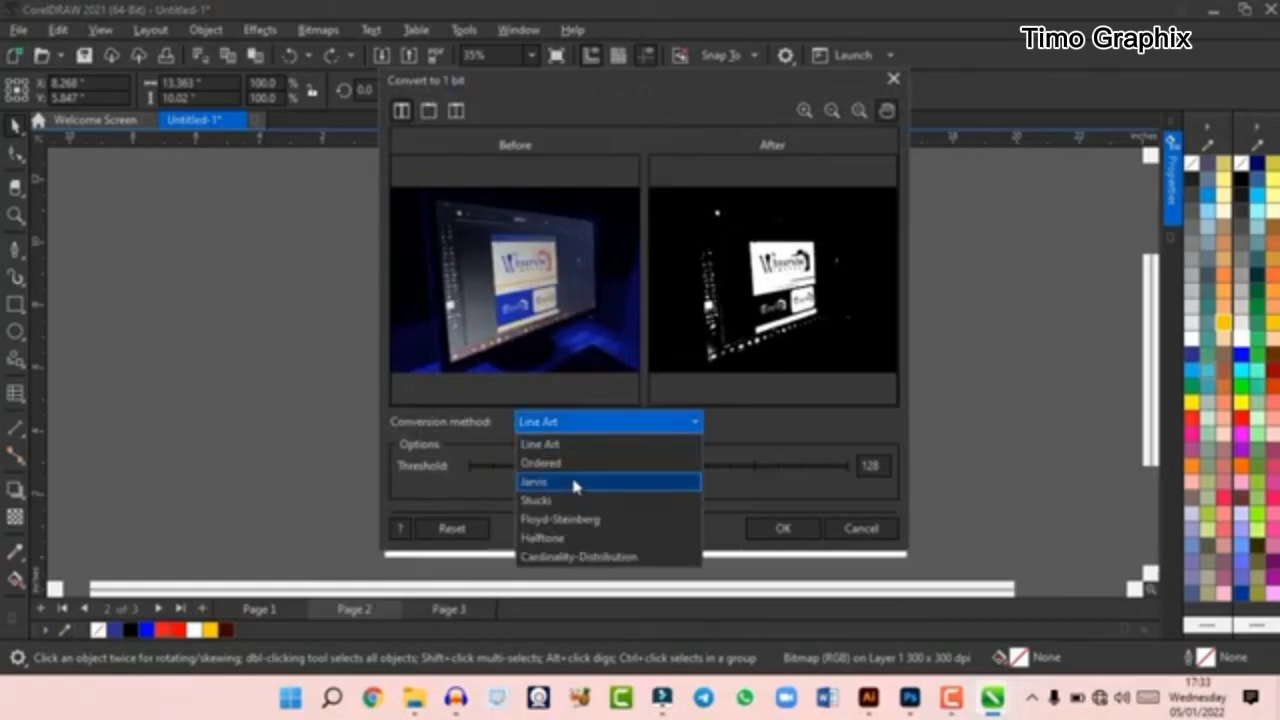
pyautogui.click(576, 520)
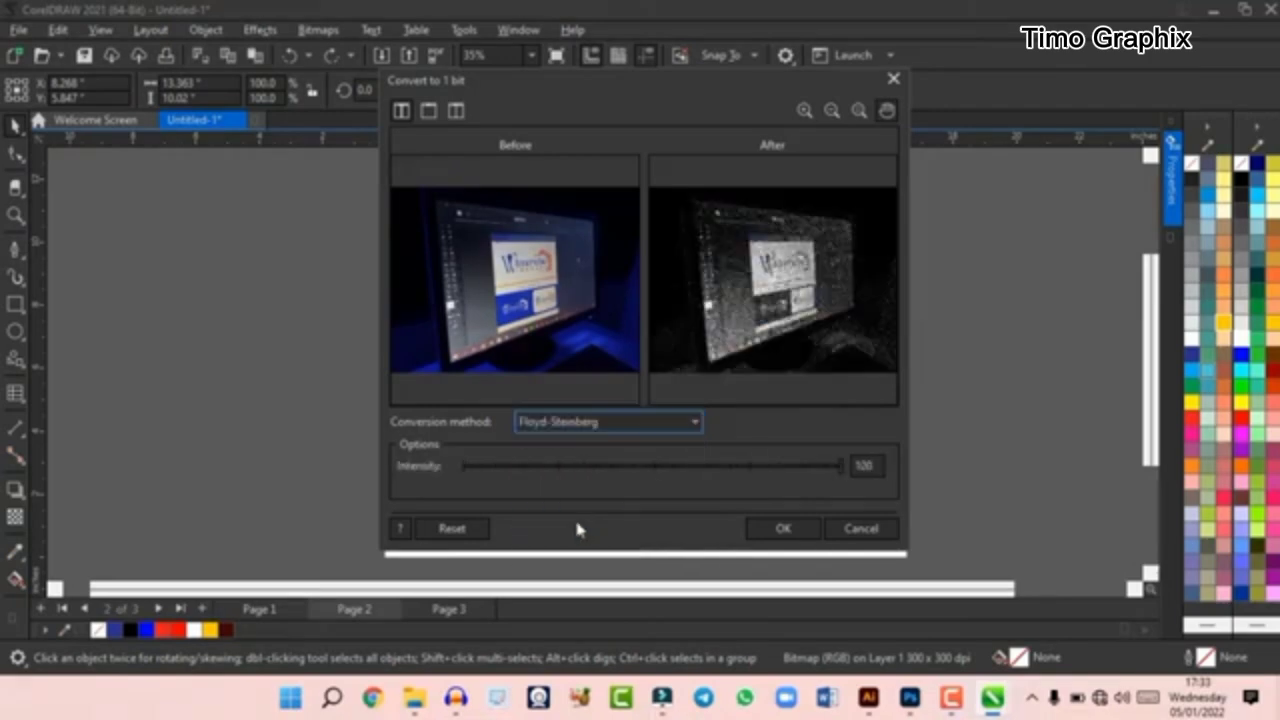
pyautogui.click(873, 533)
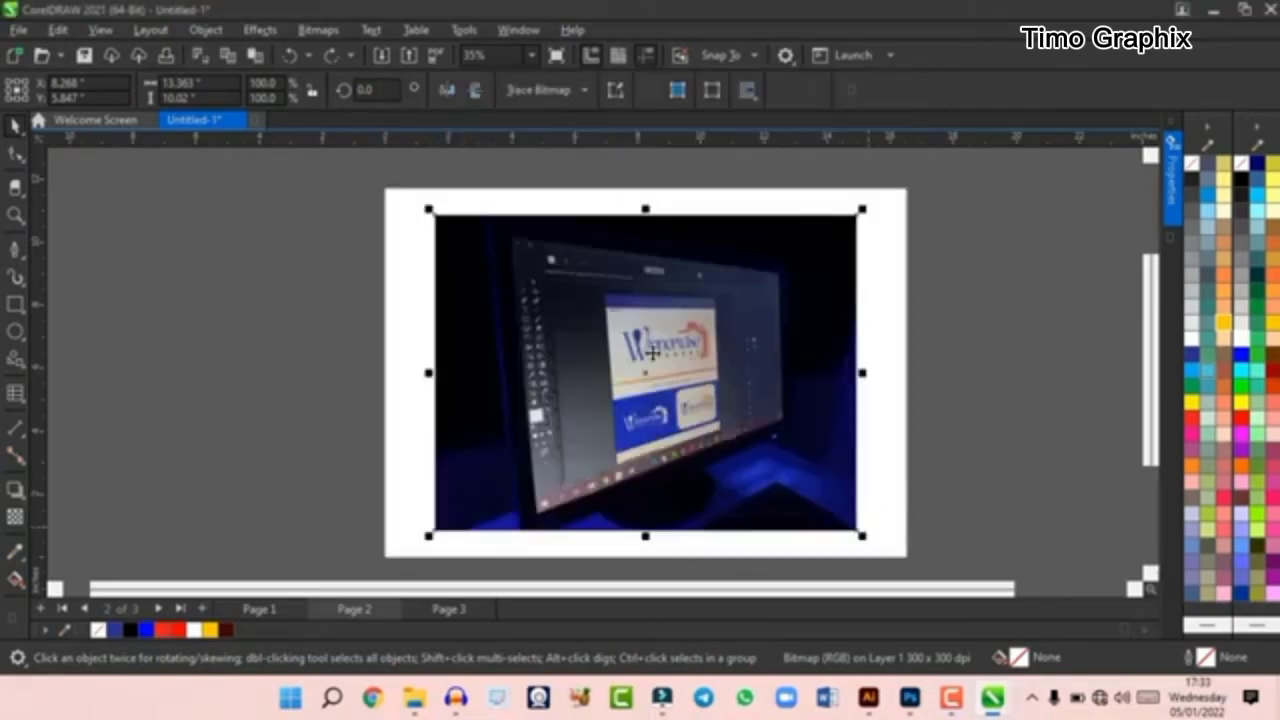
pyautogui.click(314, 30)
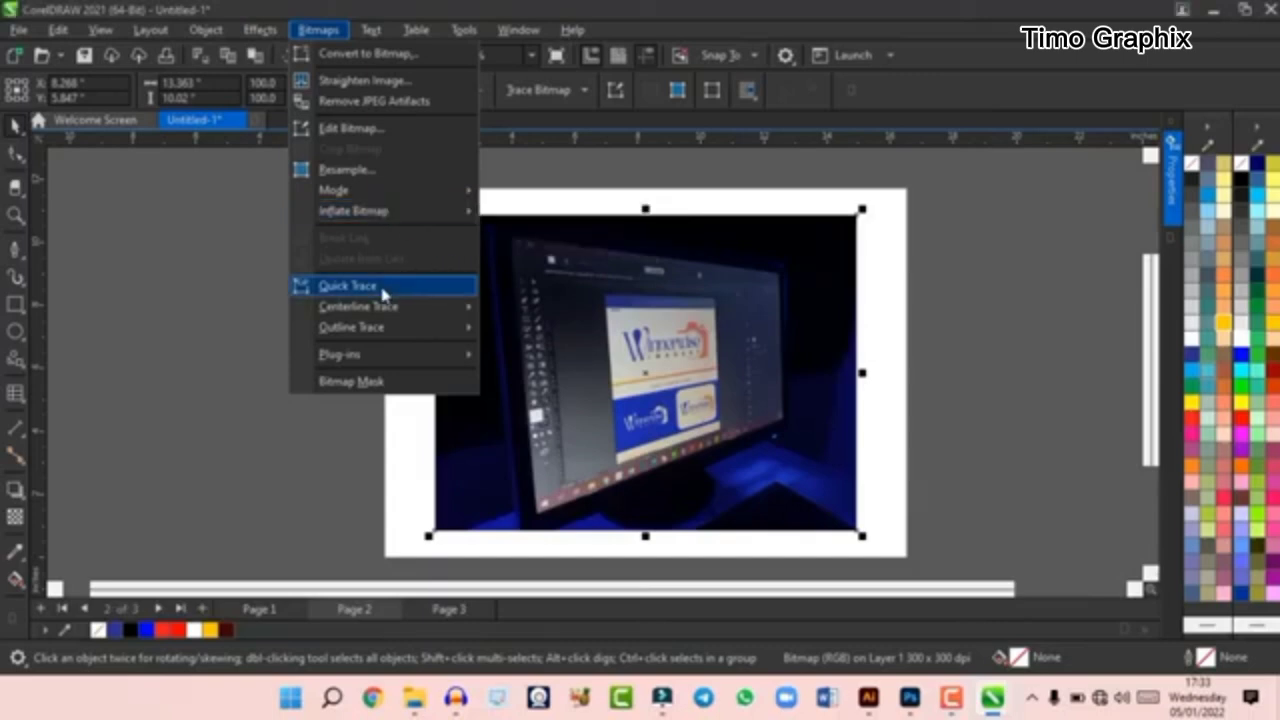
pyautogui.moveTo(392, 311)
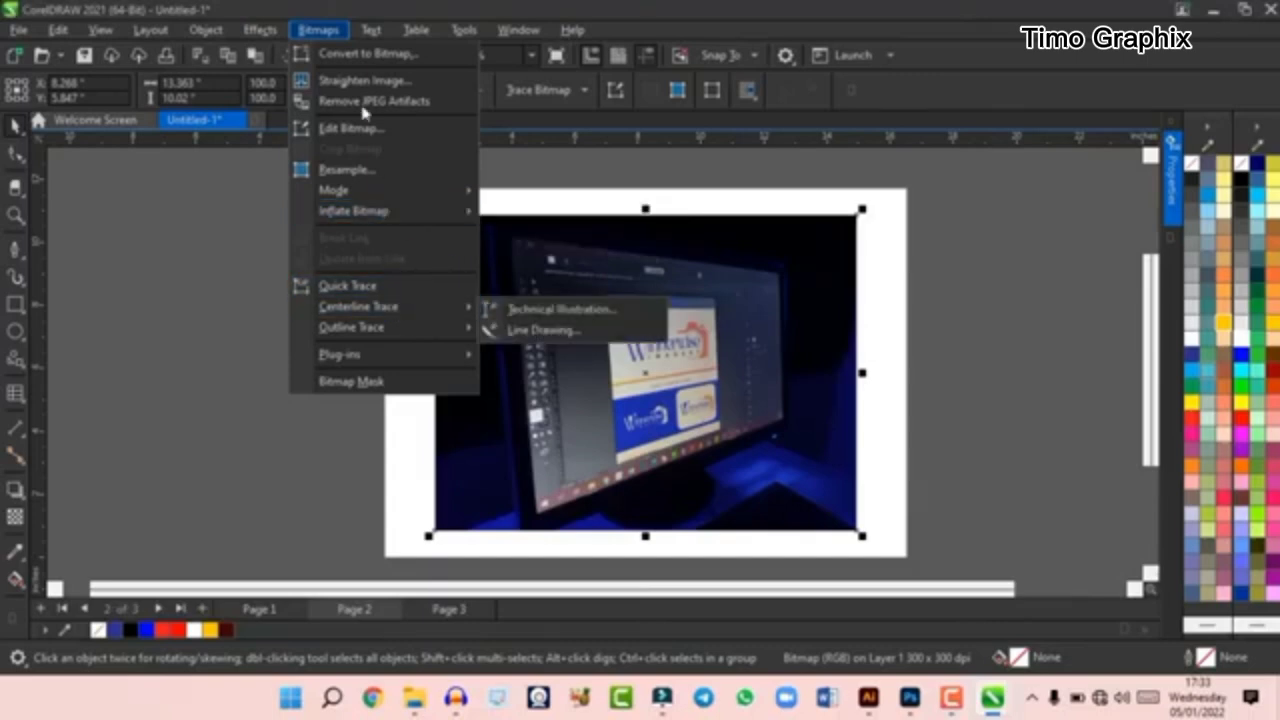
pyautogui.click(316, 30)
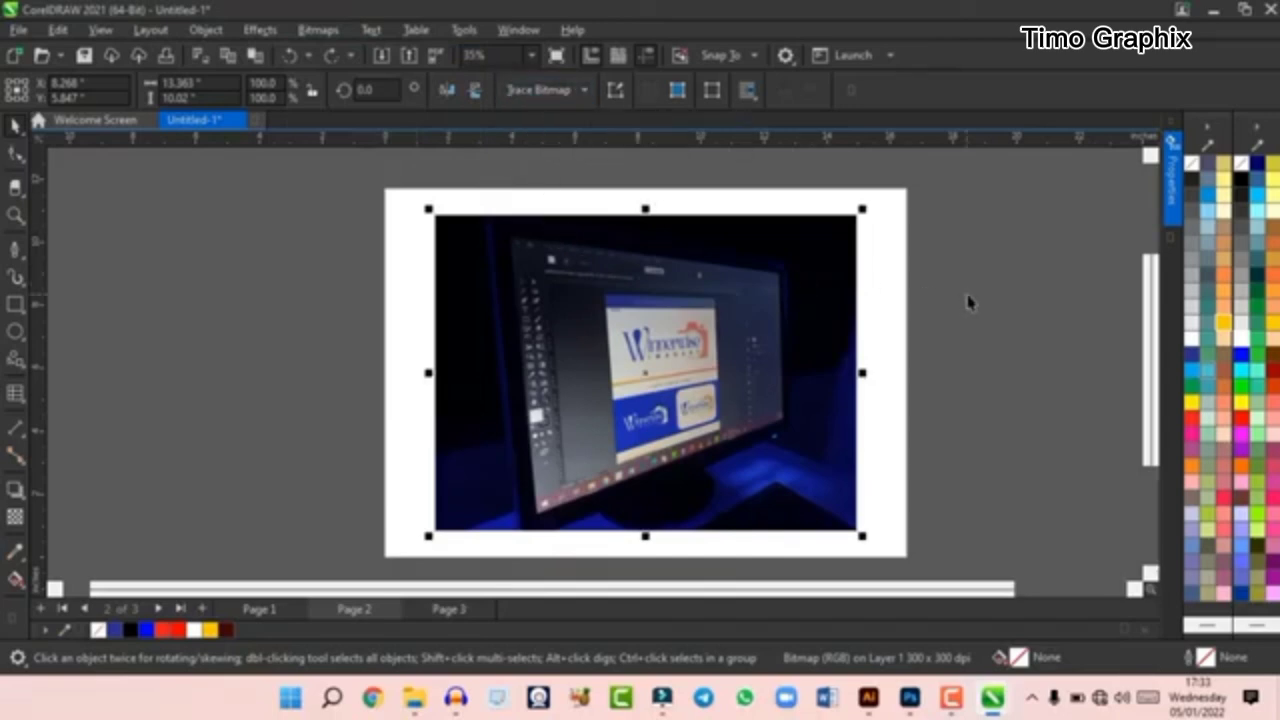
pyautogui.press('Escape')
pyautogui.click(512, 290)
# - Convert the photo on page 2 into vector objects with Quick Trace
pyautogui.click(571, 92)
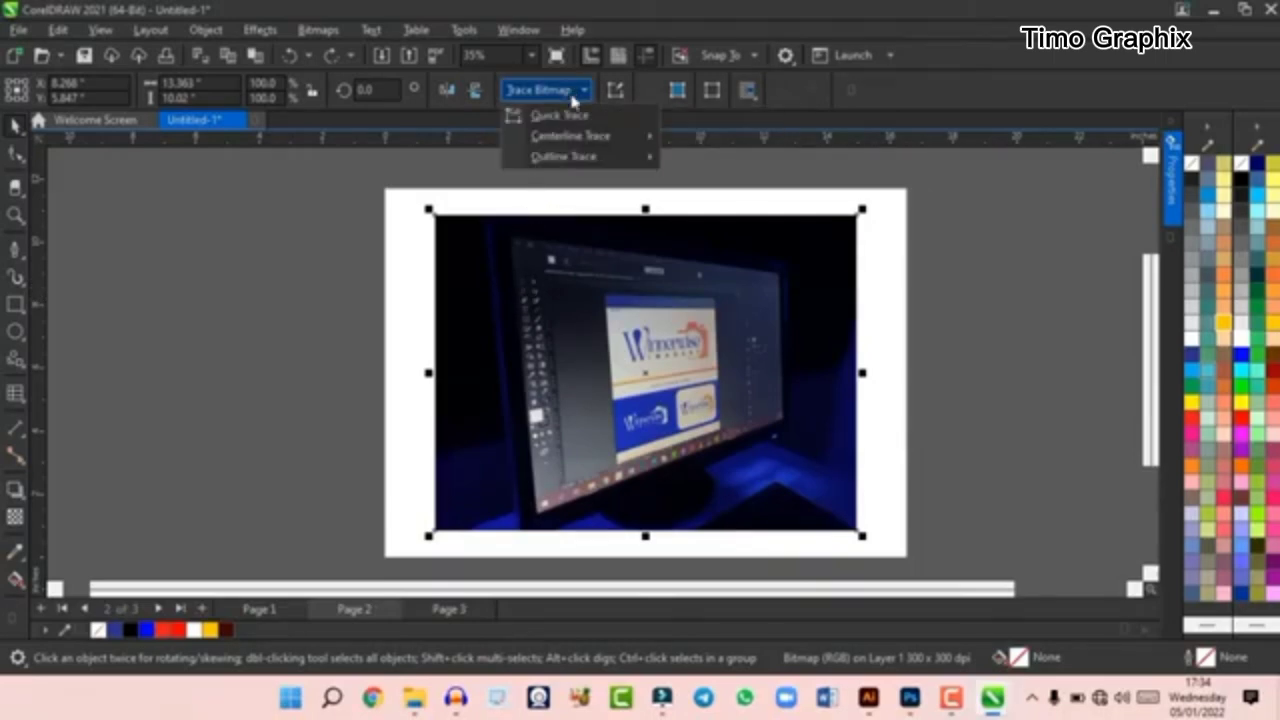
pyautogui.click(598, 118)
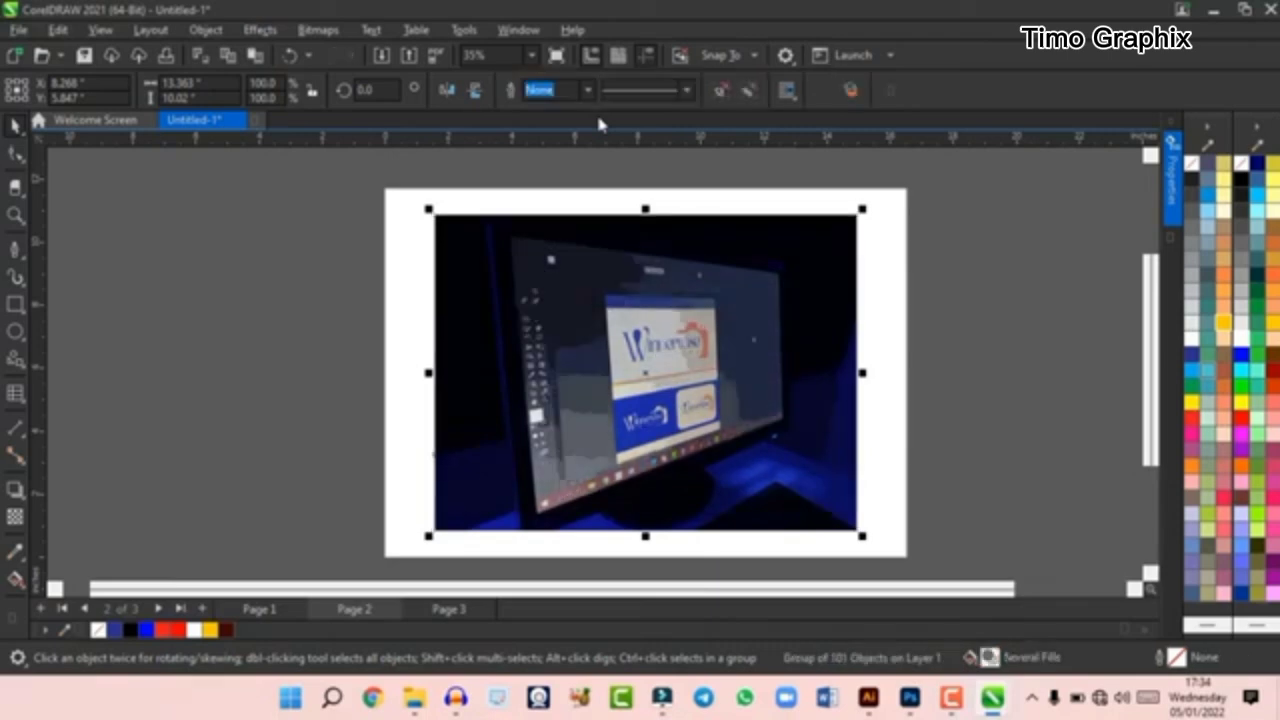
pyautogui.scroll(2, 630, 335)
pyautogui.scroll(-2, 630, 332)
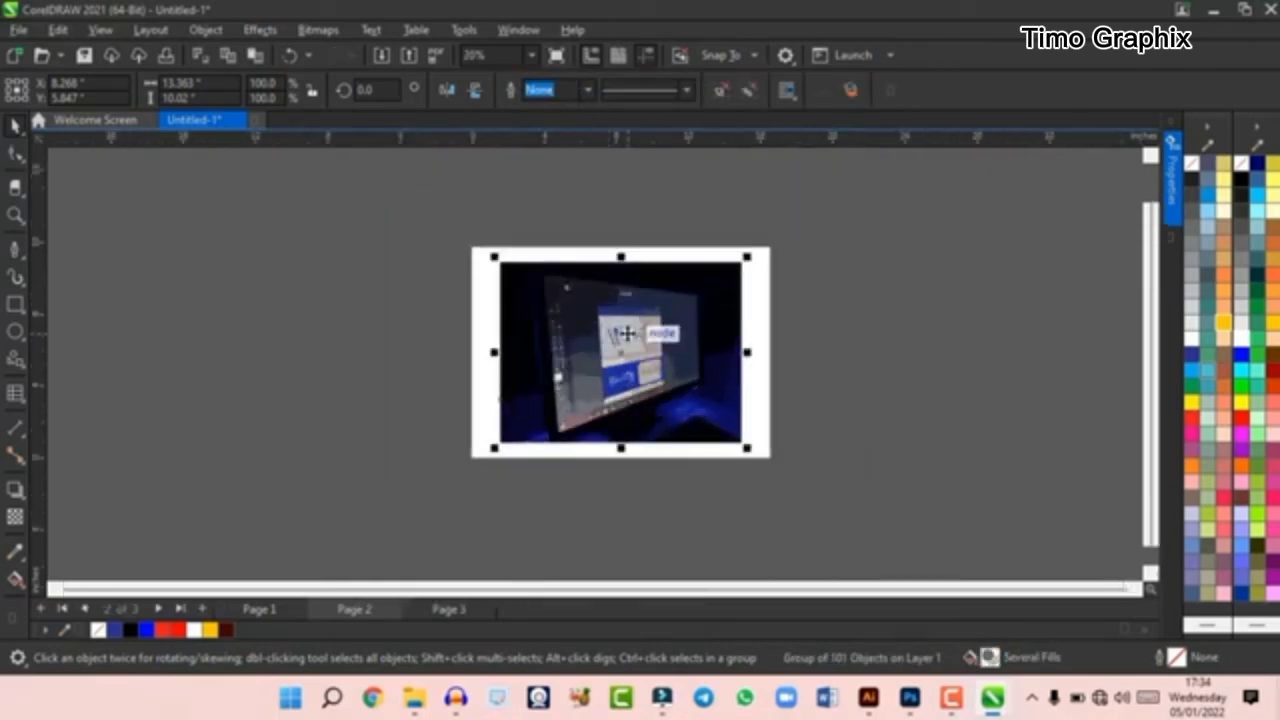
pyautogui.scroll(5, 633, 335)
pyautogui.scroll(-3, 677, 343)
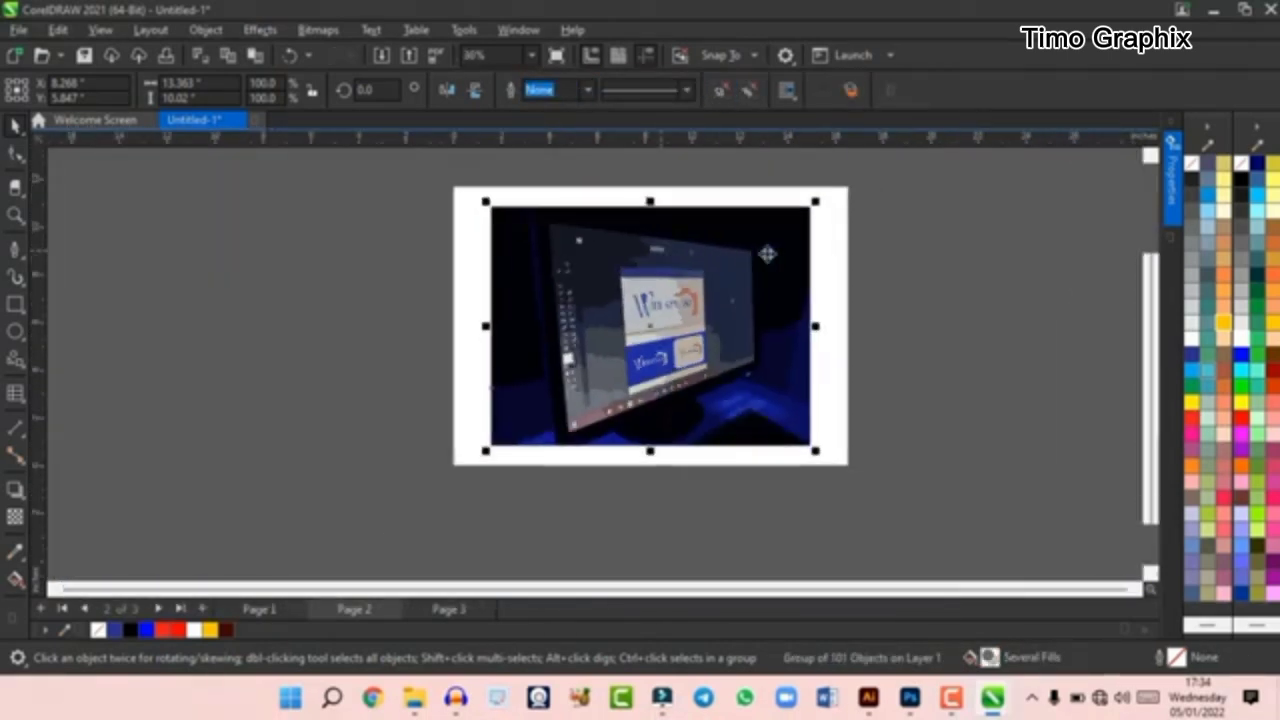
pyautogui.scroll(-2, 705, 210)
# - Ungroup the traced vector artwork and move several of its pieces apart
pyautogui.click(818, 281)
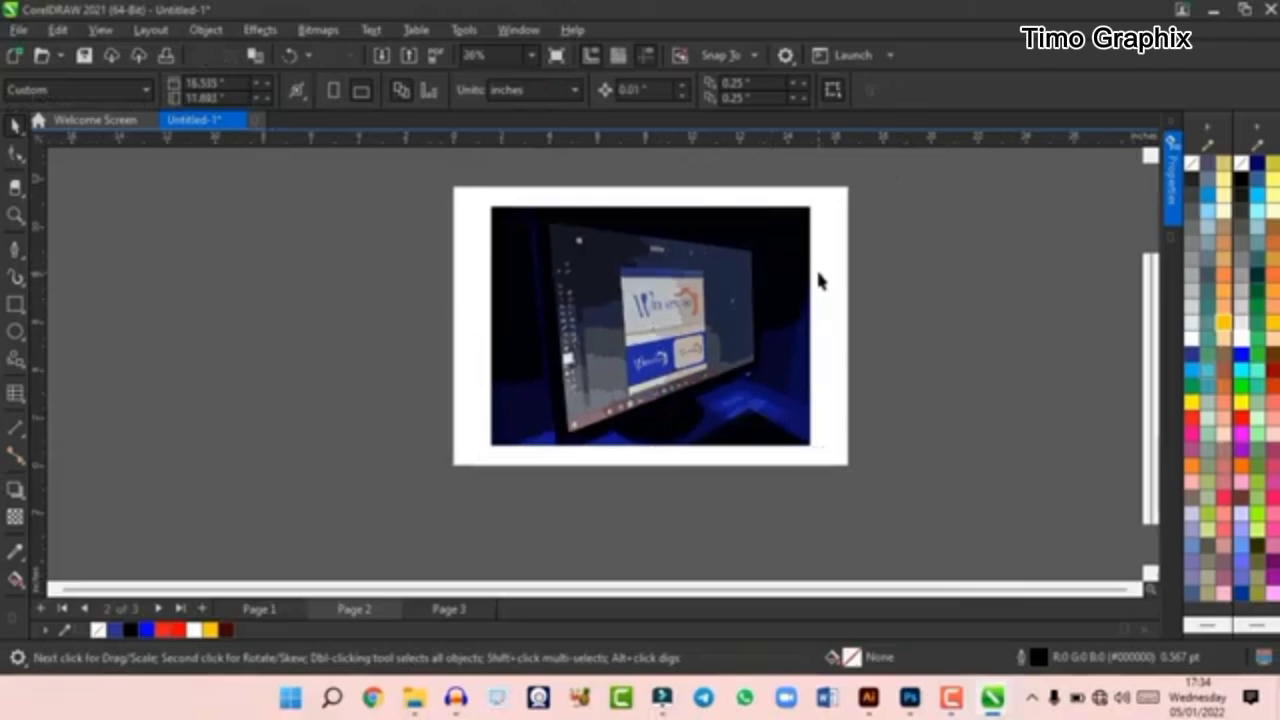
pyautogui.click(710, 284)
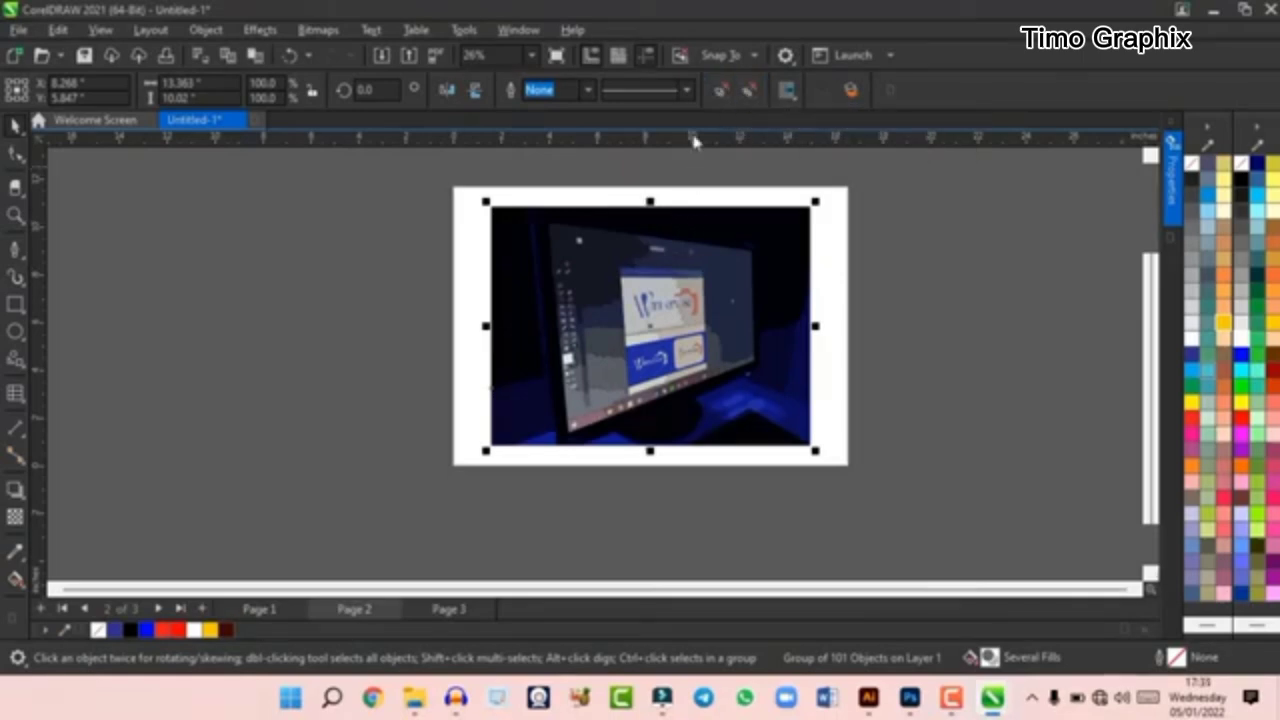
pyautogui.click(714, 92)
pyautogui.moveTo(723, 296); pyautogui.dragTo(875, 264)
pyautogui.click(613, 339)
pyautogui.moveTo(638, 369); pyautogui.dragTo(538, 378)
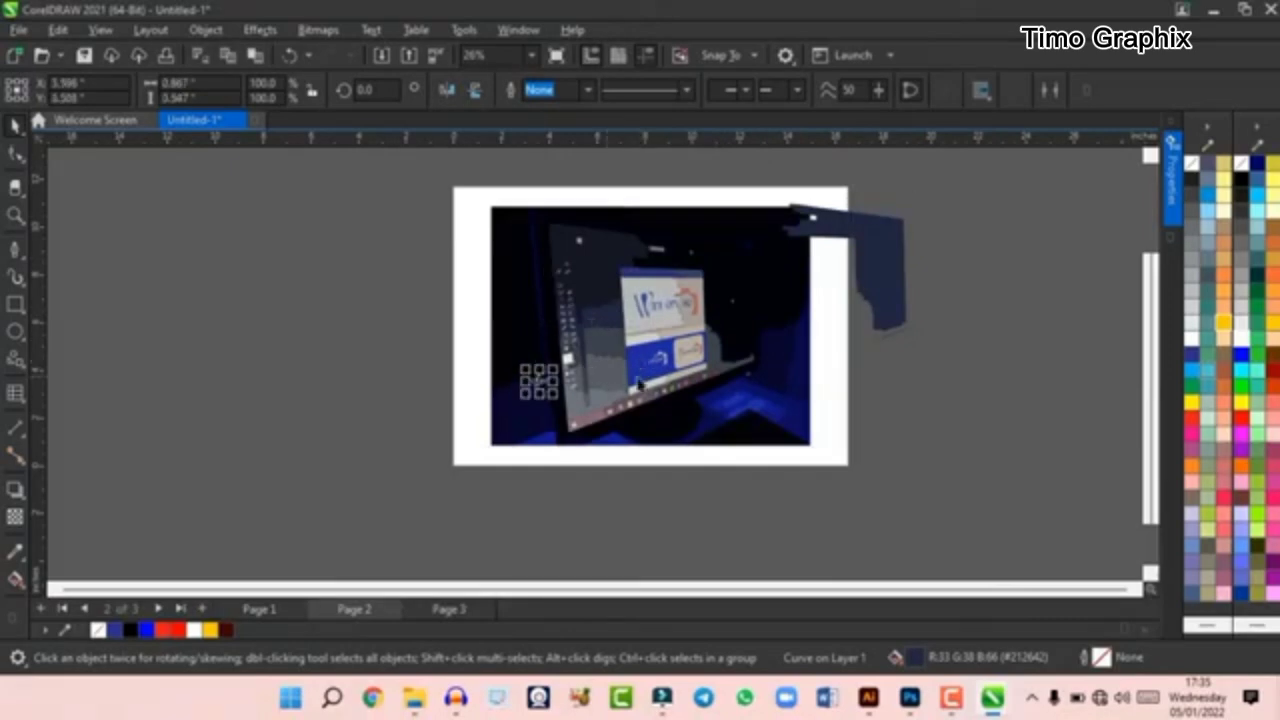
pyautogui.moveTo(700, 390); pyautogui.dragTo(496, 410)
pyautogui.click(803, 440)
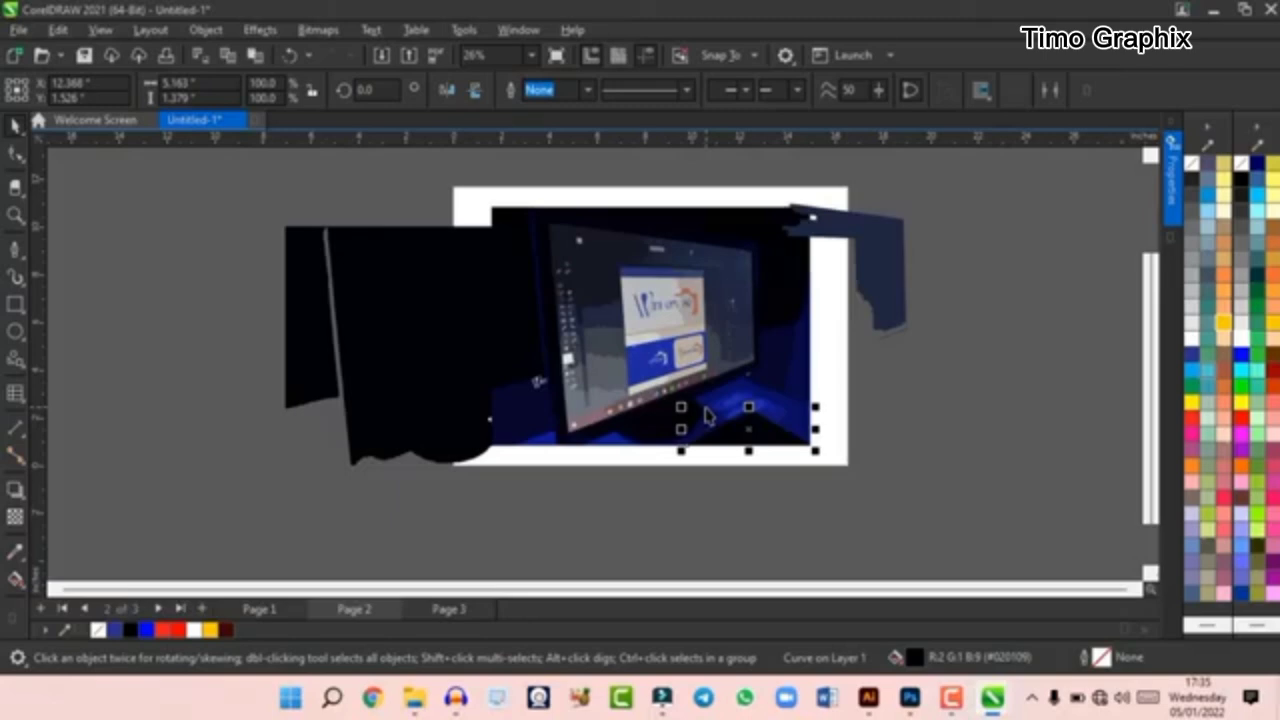
# - Undo the piece moves and the ungrouping, and delete the traced group from above the photo
pyautogui.hotkey('ctrl', 'z')
pyautogui.hotkey('ctrl', 'z')
pyautogui.hotkey('ctrl', 'z')
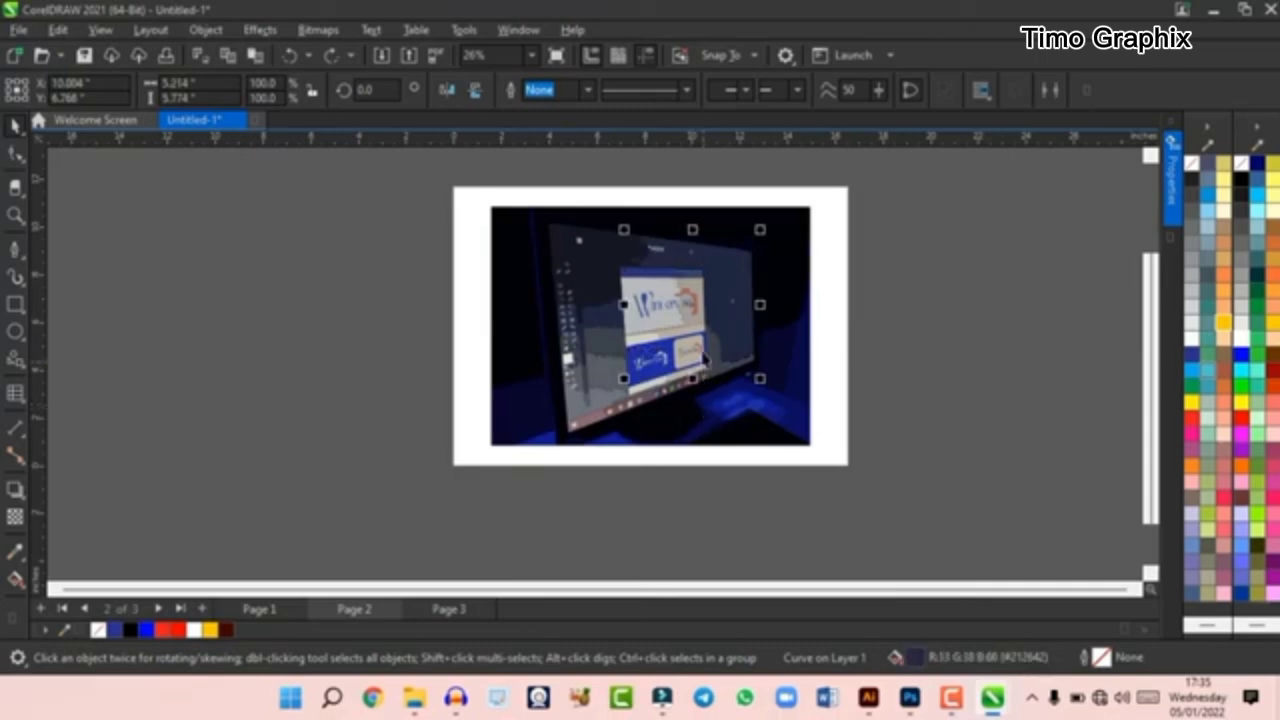
pyautogui.scroll(-1, 735, 306)
pyautogui.scroll(1, 733, 303)
pyautogui.scroll(1, 733, 303)
pyautogui.hotkey('ctrl', 'z')
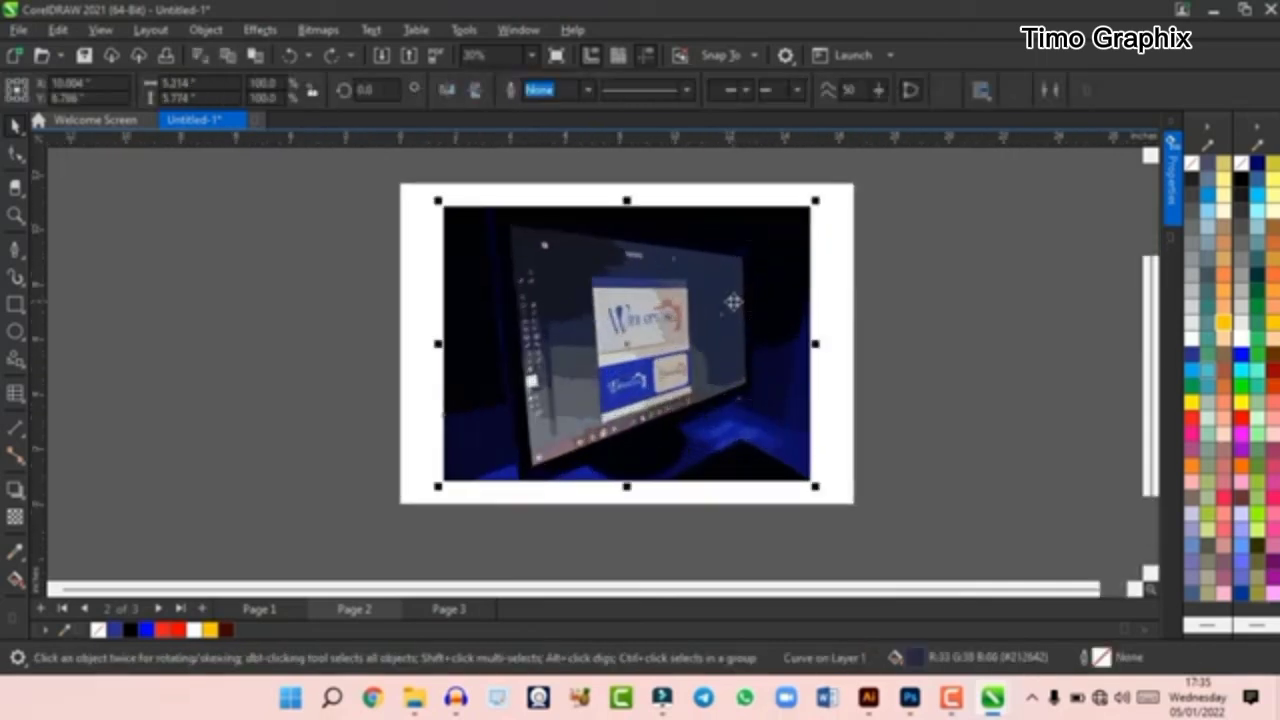
pyautogui.press('Delete')
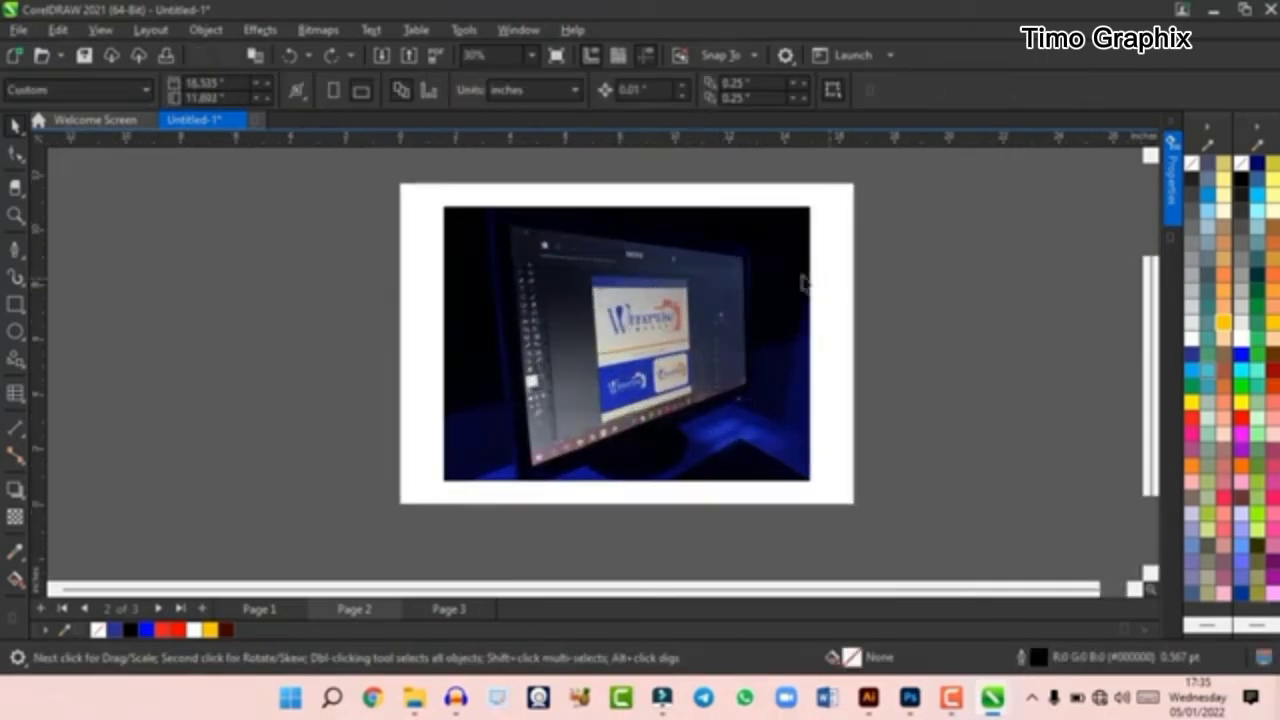
pyautogui.click(550, 279)
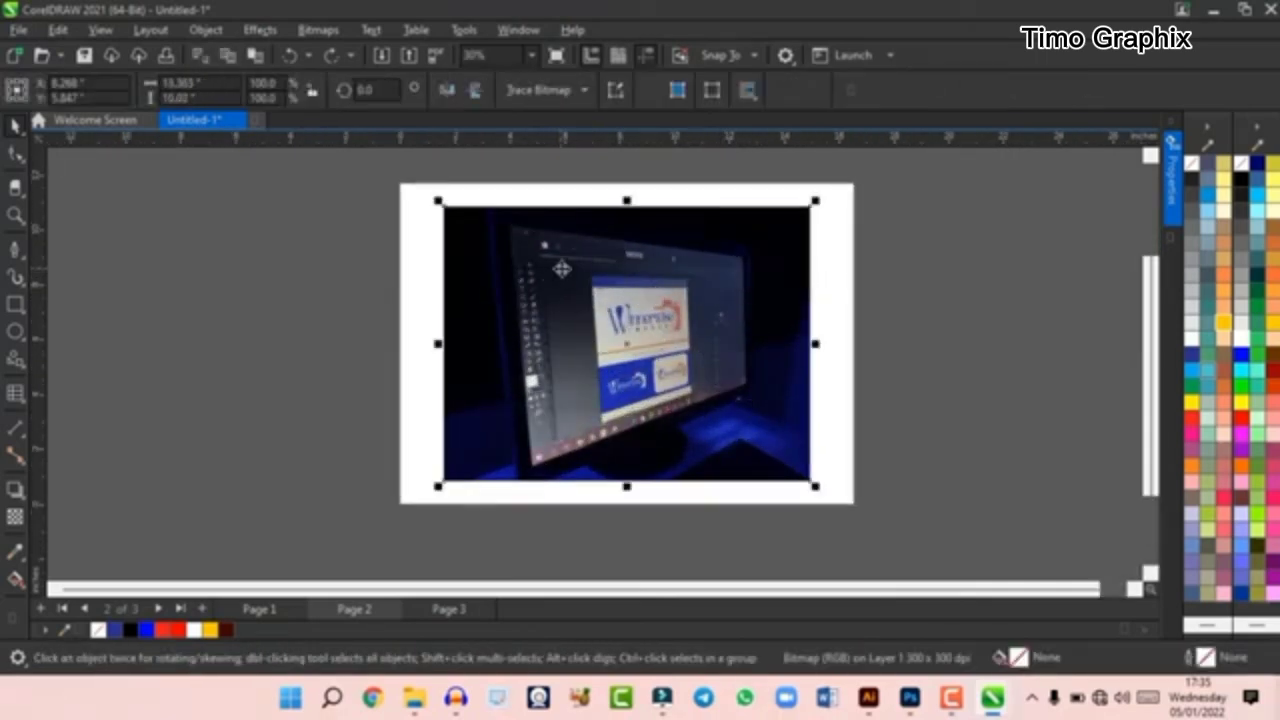
pyautogui.click(582, 92)
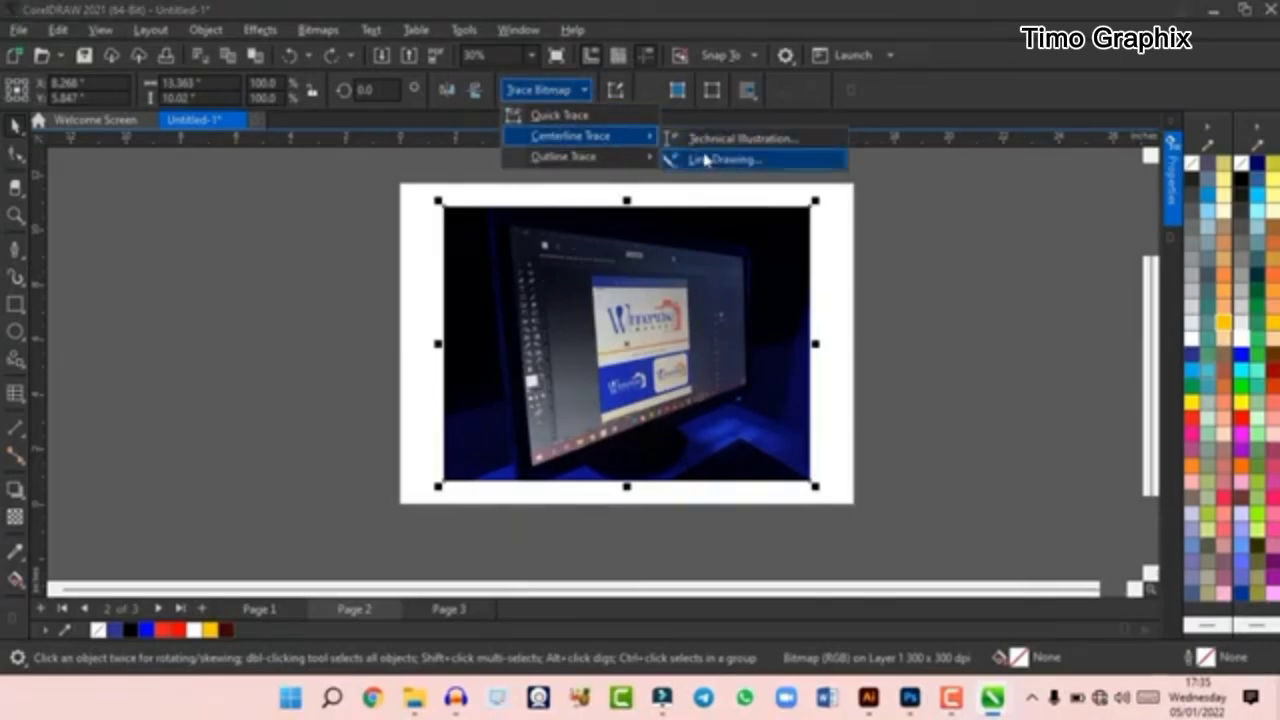
pyautogui.moveTo(605, 165)
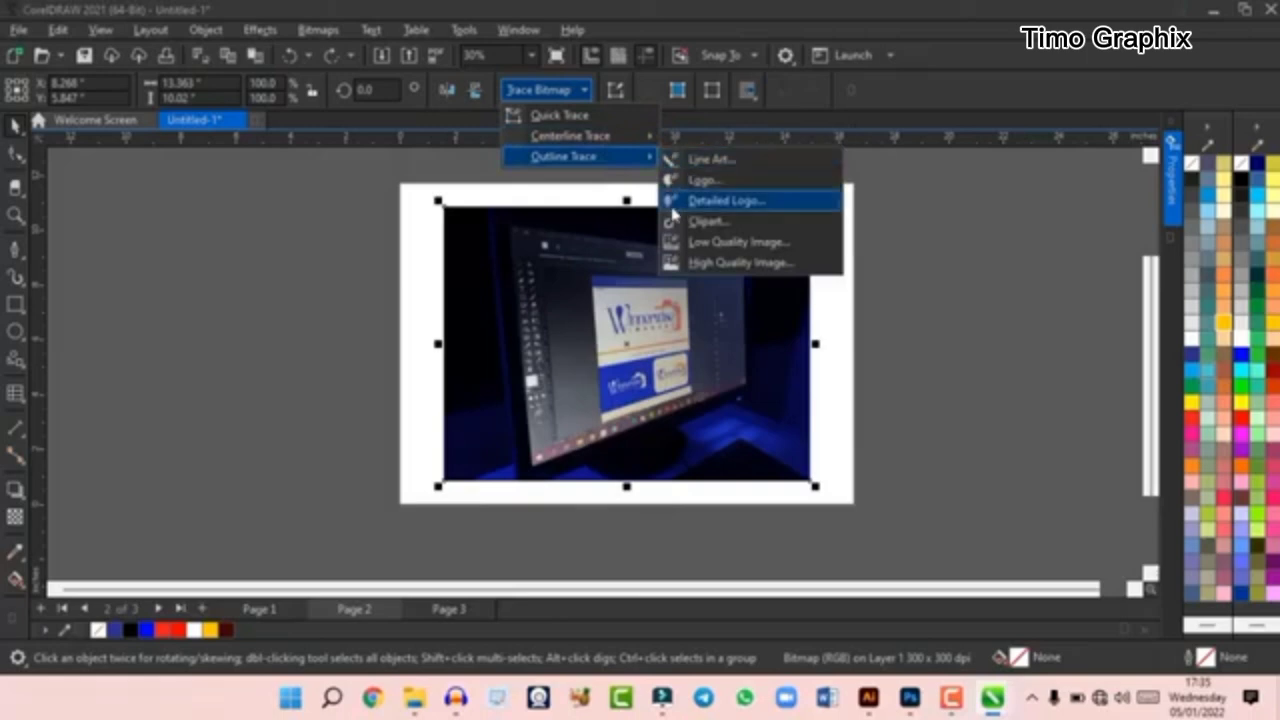
pyautogui.click(580, 282)
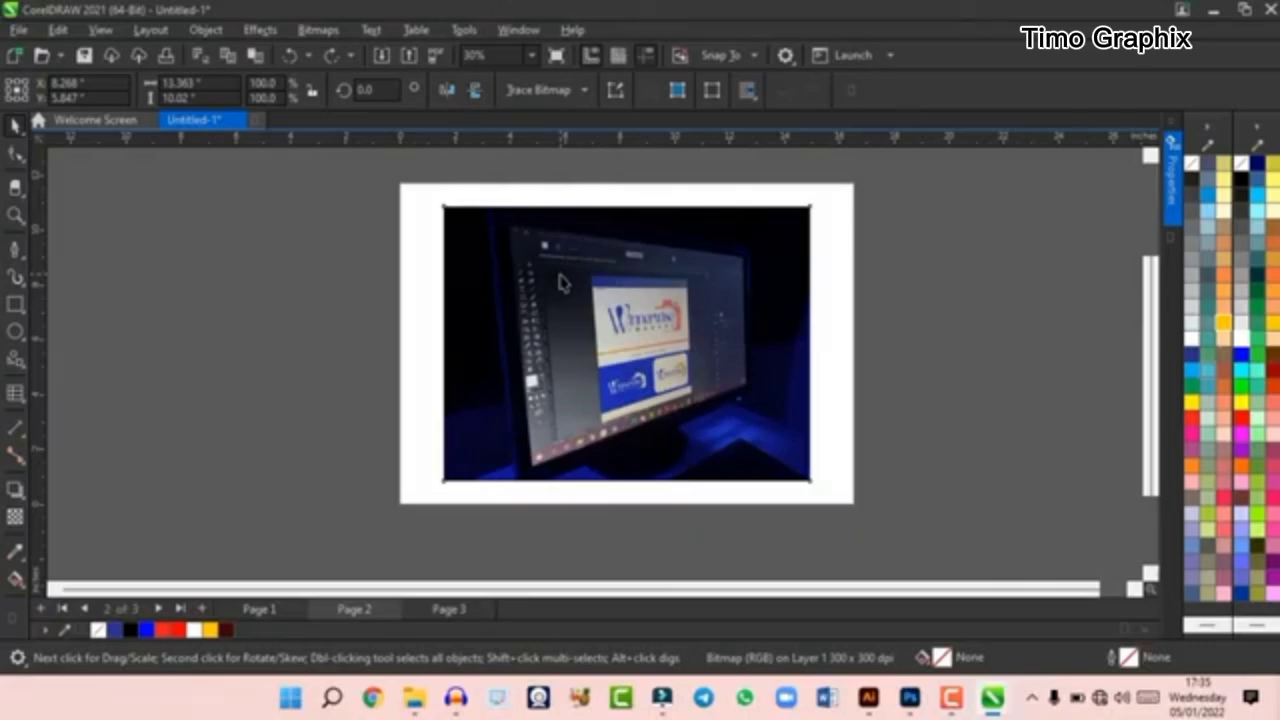
# - Delete the photo from page 2 and add the artistic text "dfjodshiodshhdsio" in its place
pyautogui.press('Delete')
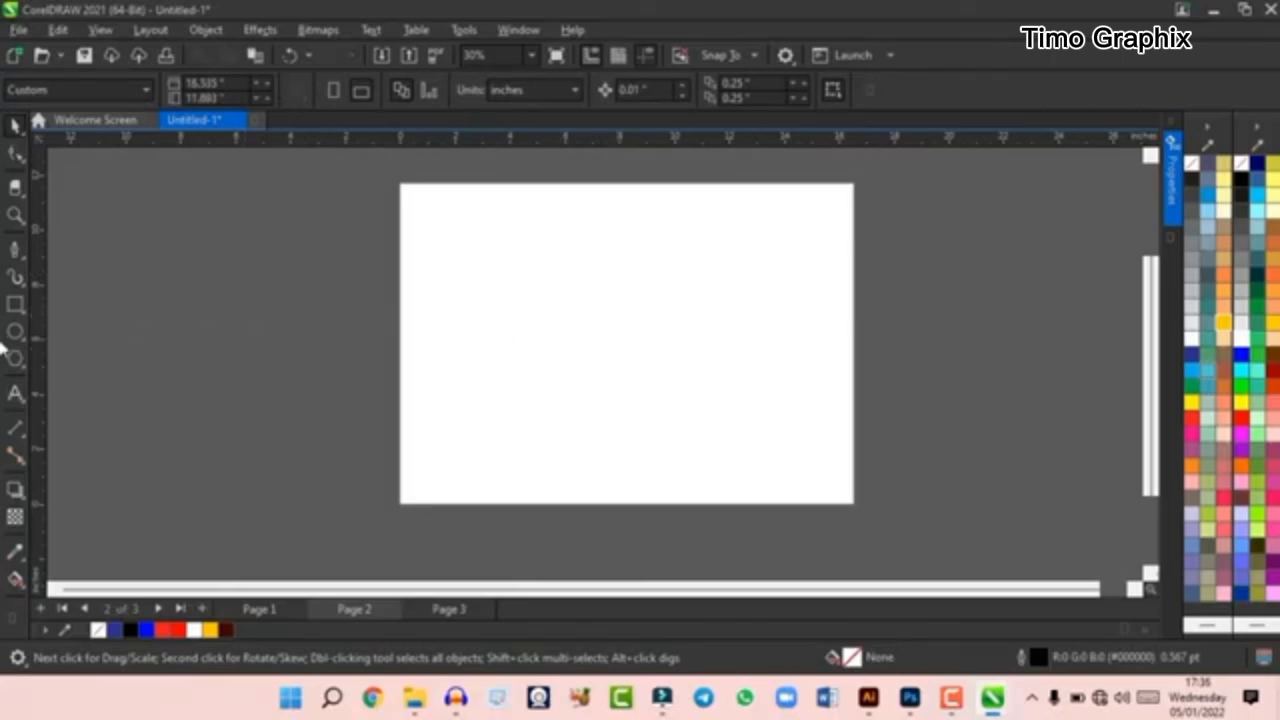
pyautogui.click(15, 392)
pyautogui.click(500, 302)
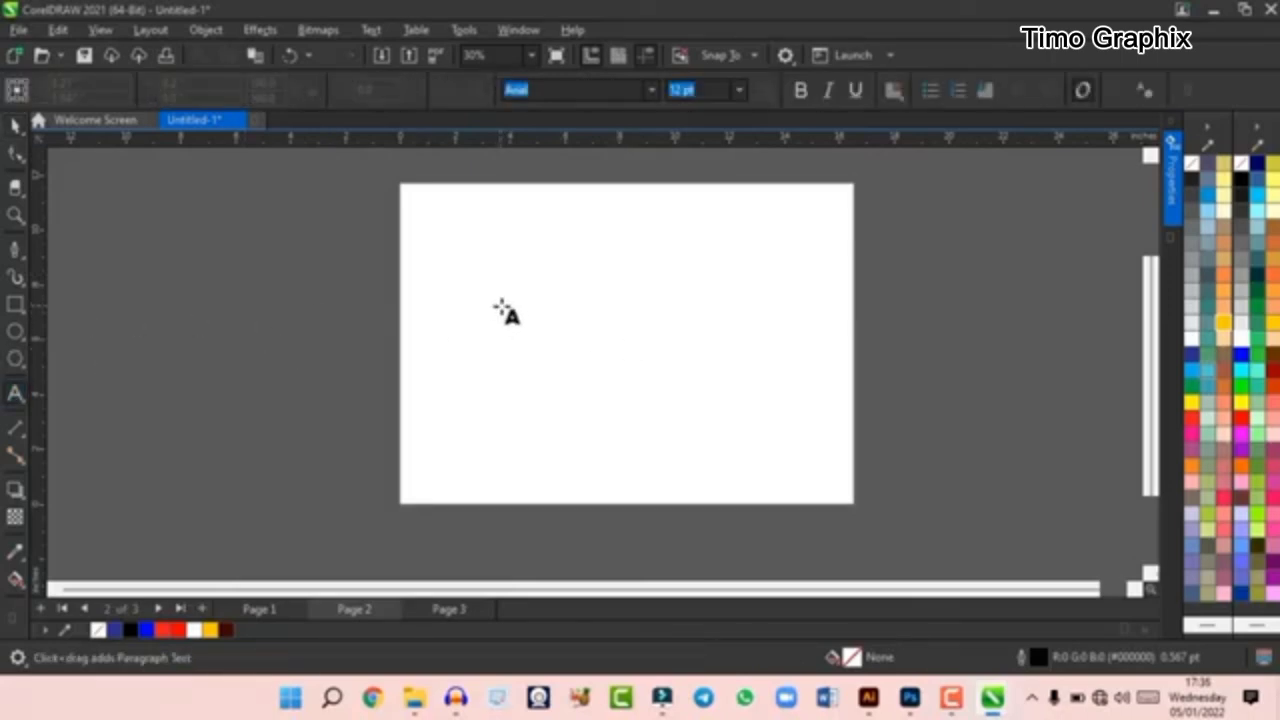
pyautogui.write('dfjoshsdsnmdsa')
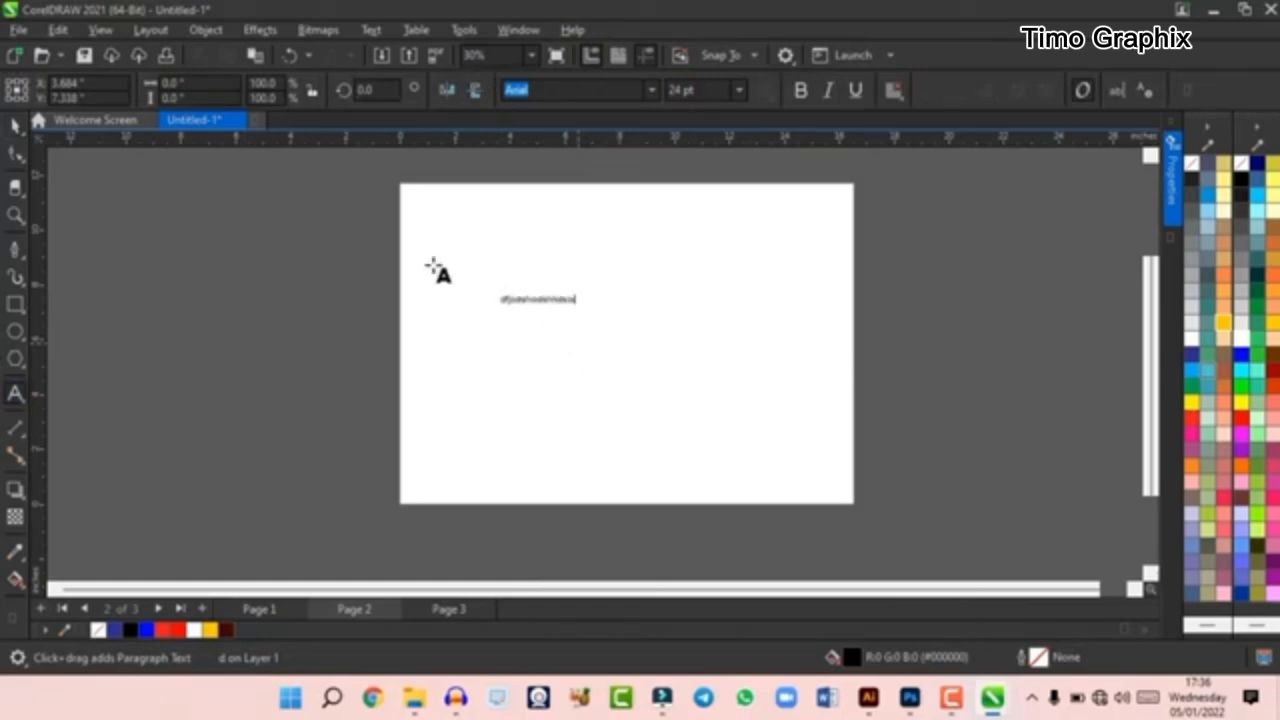
pyautogui.click(15, 125)
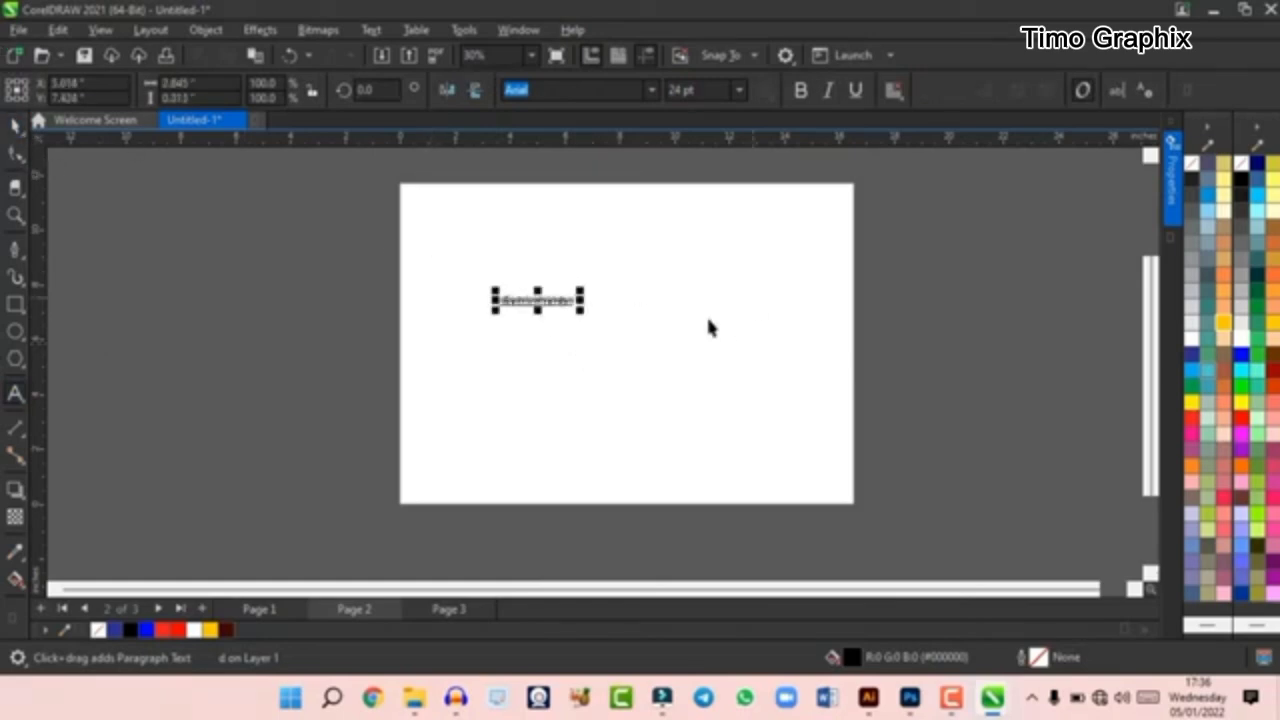
# - Enlarge the text to about 12.3 in wide, set its font to bold Futura Md BT, and move it within the page
pyautogui.moveTo(581, 291); pyautogui.dragTo(683, 318)
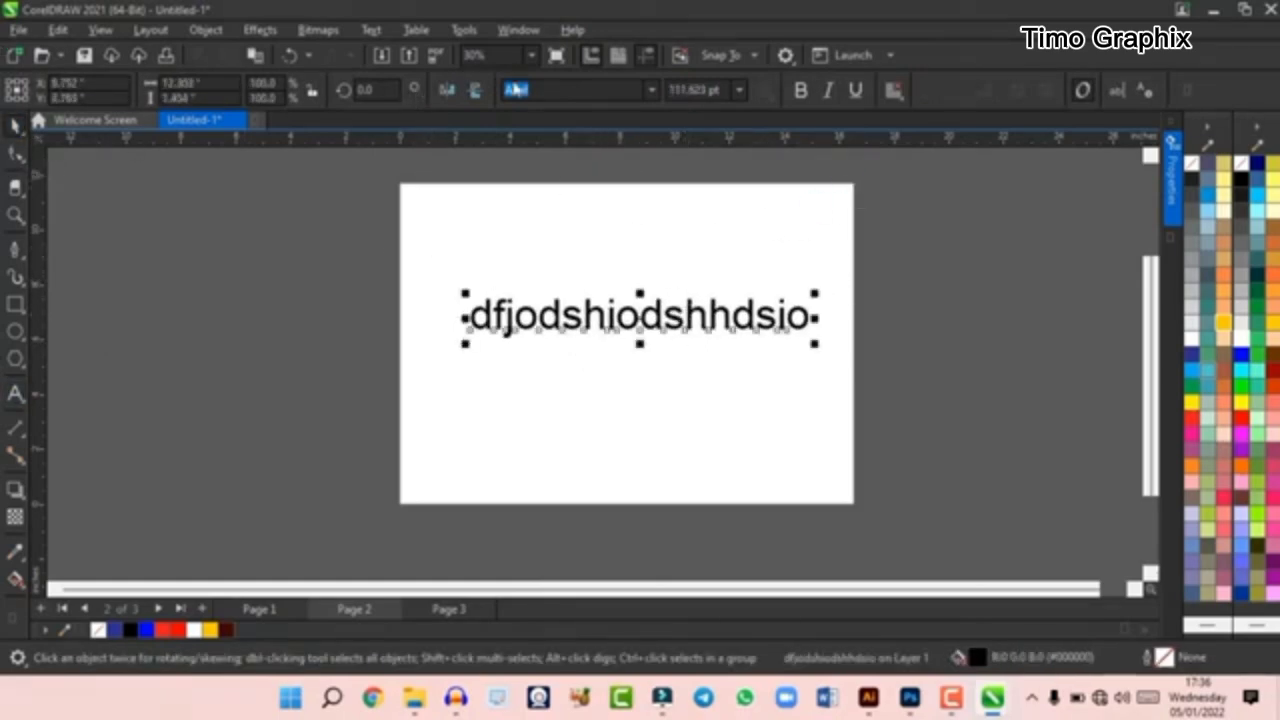
pyautogui.click(652, 90)
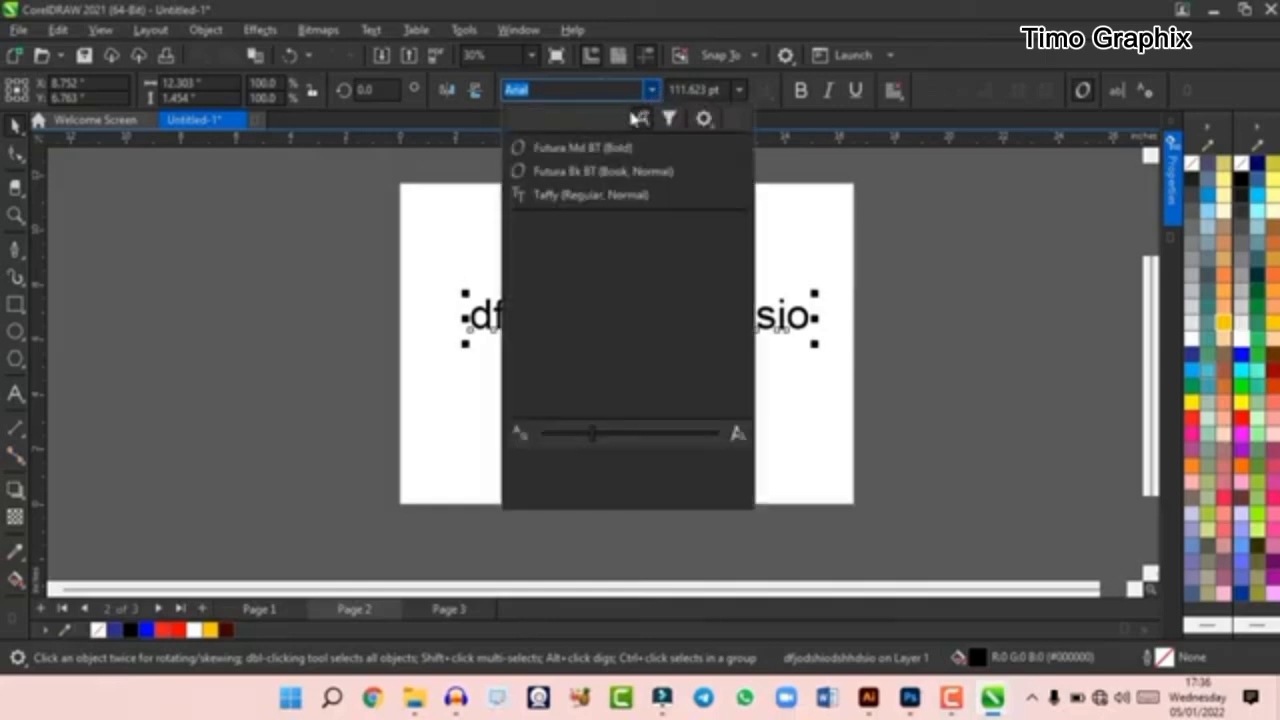
pyautogui.click(580, 145)
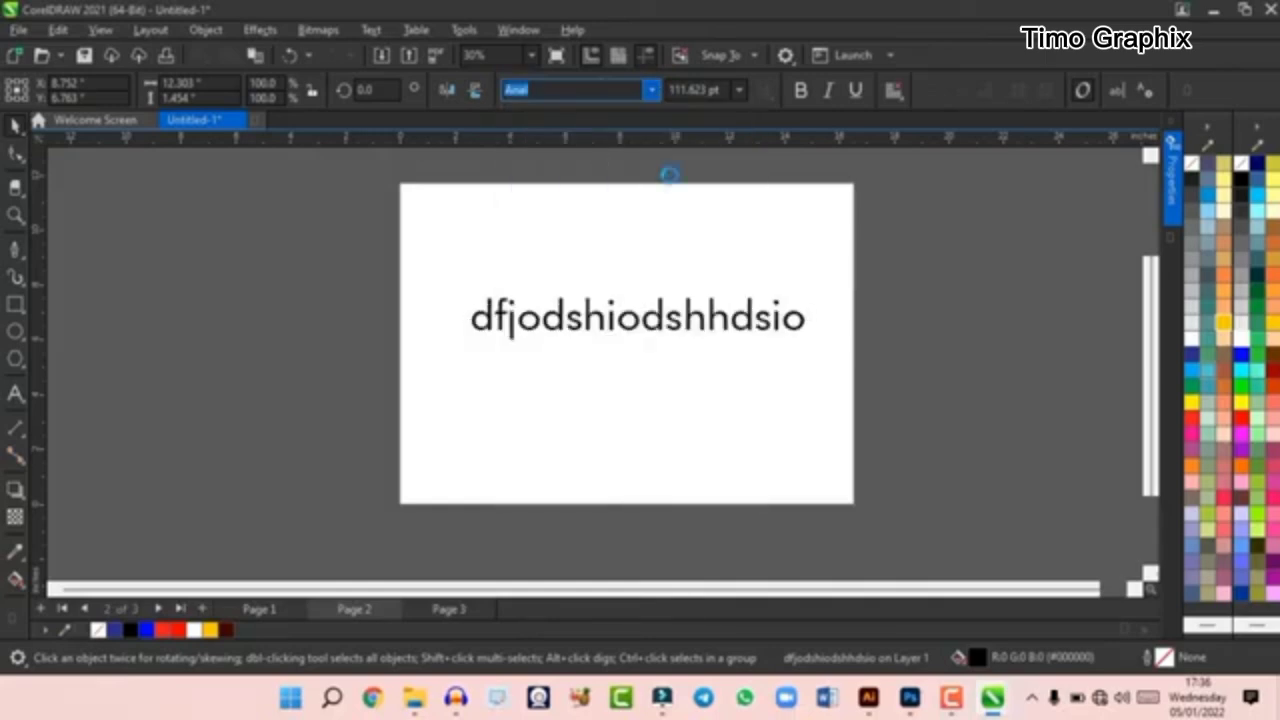
pyautogui.click(666, 353)
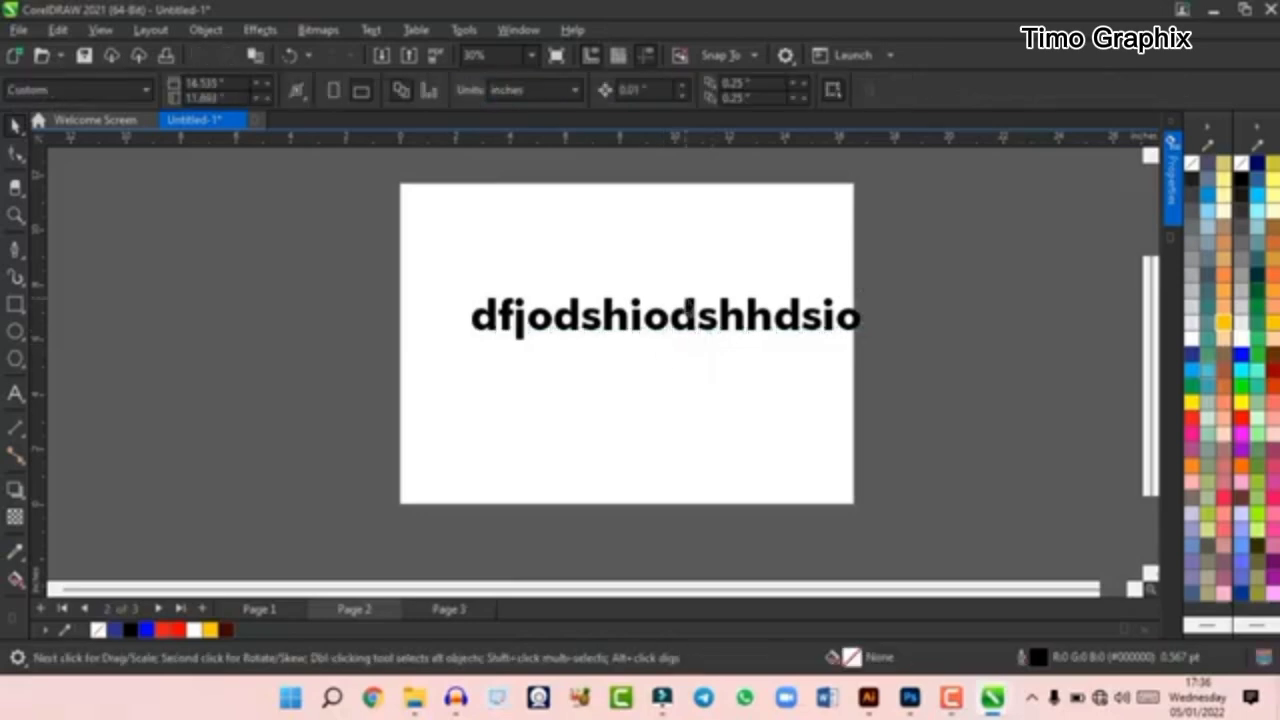
pyautogui.moveTo(691, 314); pyautogui.dragTo(663, 313)
pyautogui.scroll(1, 647, 347)
pyautogui.press('Escape')
pyautogui.click(648, 340)
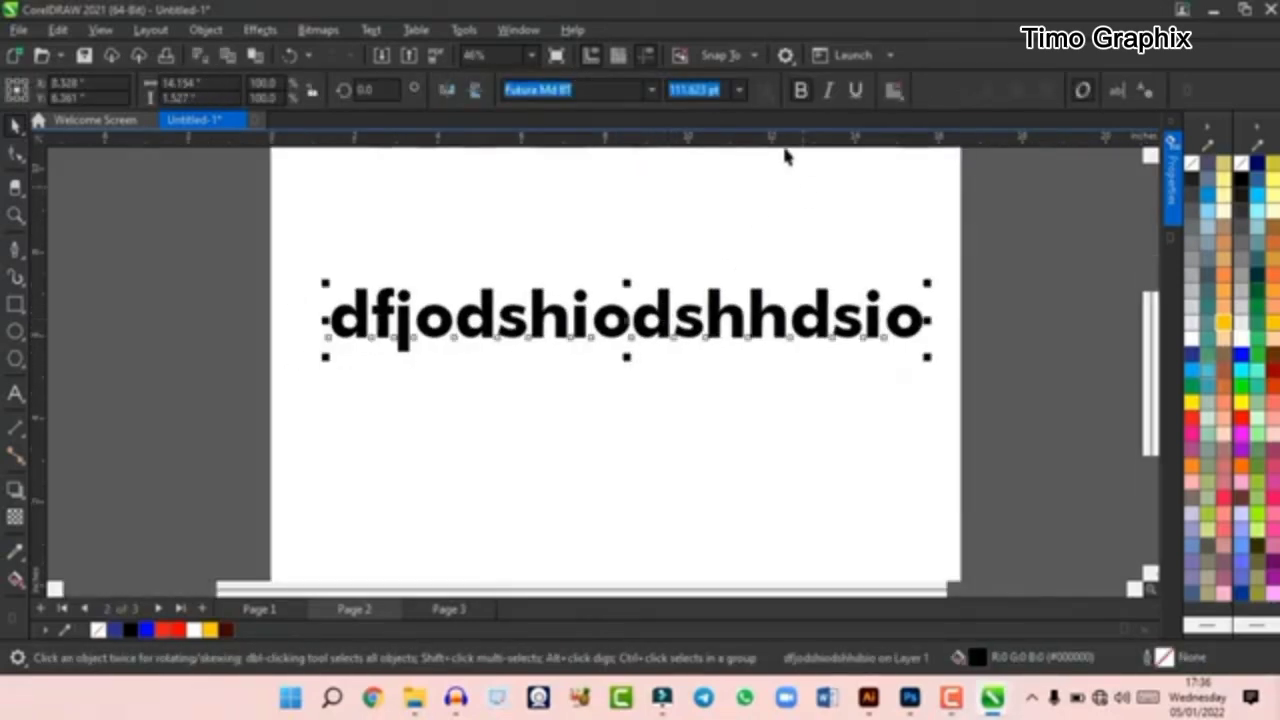
# - Toggle bold, italic and underline formatting on the selected text and switch each one back
pyautogui.click(802, 93)
pyautogui.click(802, 93)
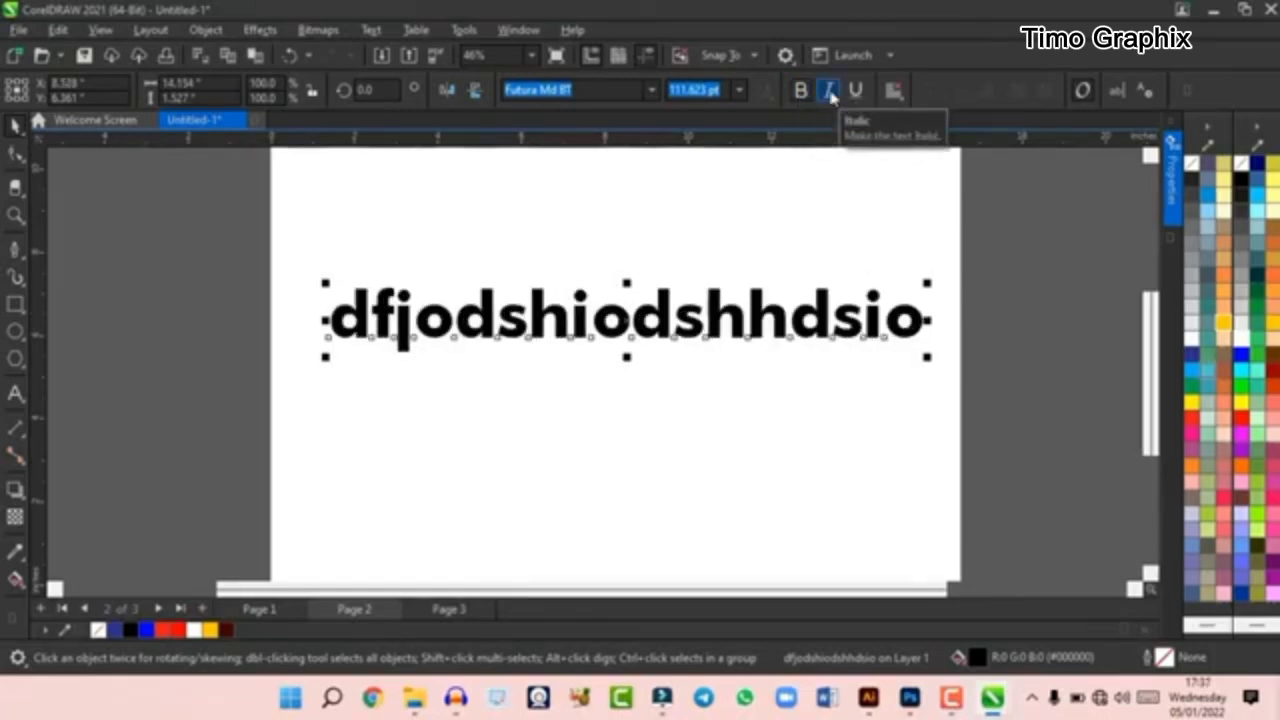
pyautogui.click(831, 95)
pyautogui.click(840, 96)
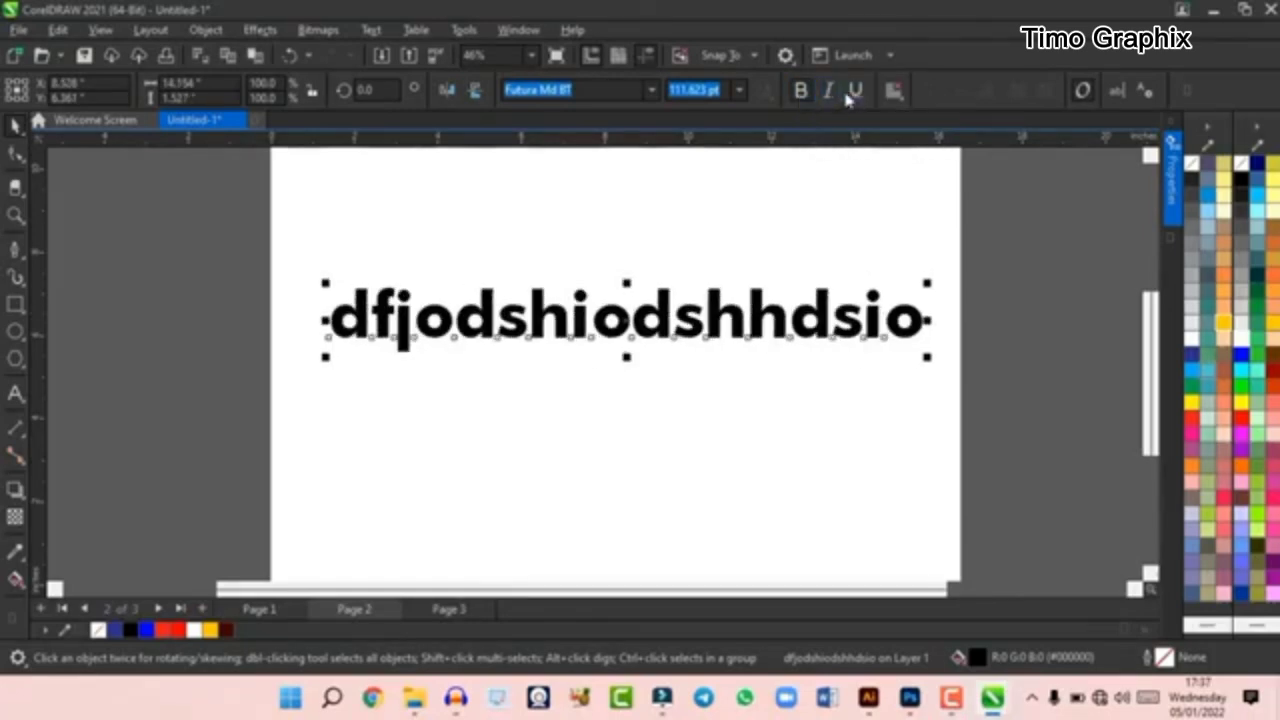
pyautogui.click(854, 92)
pyautogui.click(852, 93)
# - Set the text's font size to 100 pt and rotate it by 90 degrees
pyautogui.click(739, 90)
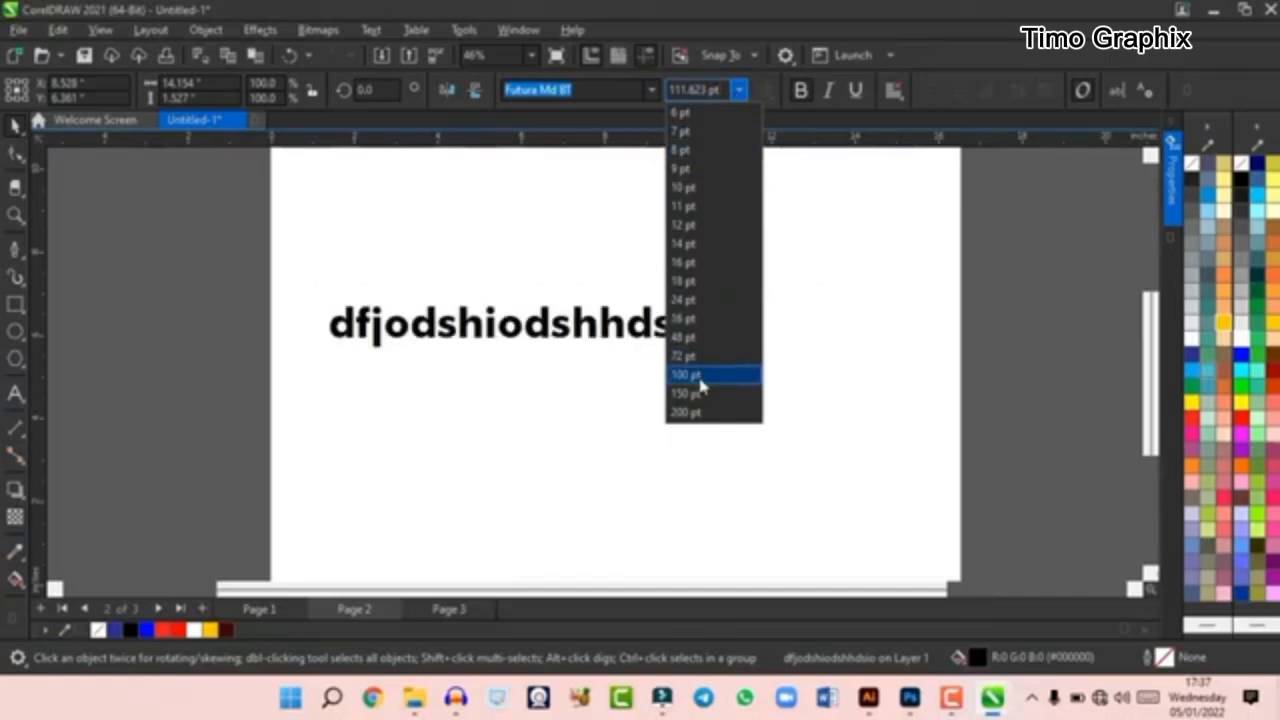
pyautogui.press('Escape')
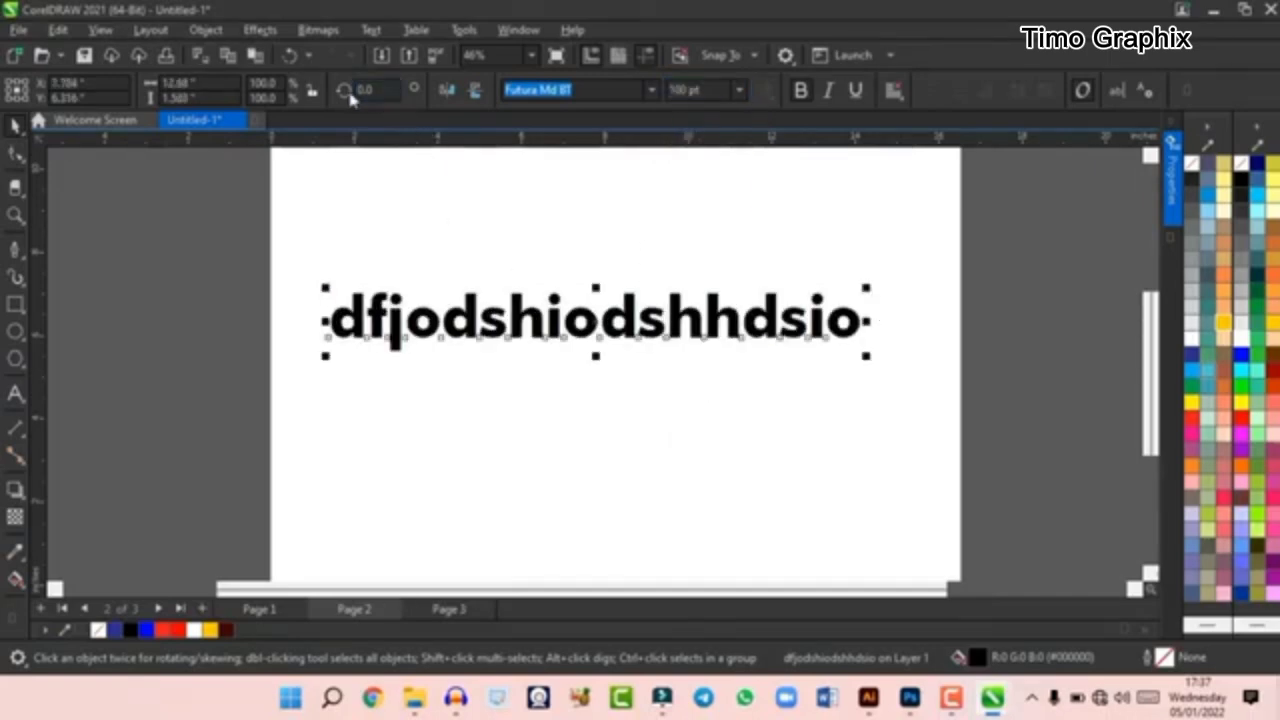
pyautogui.click(364, 90)
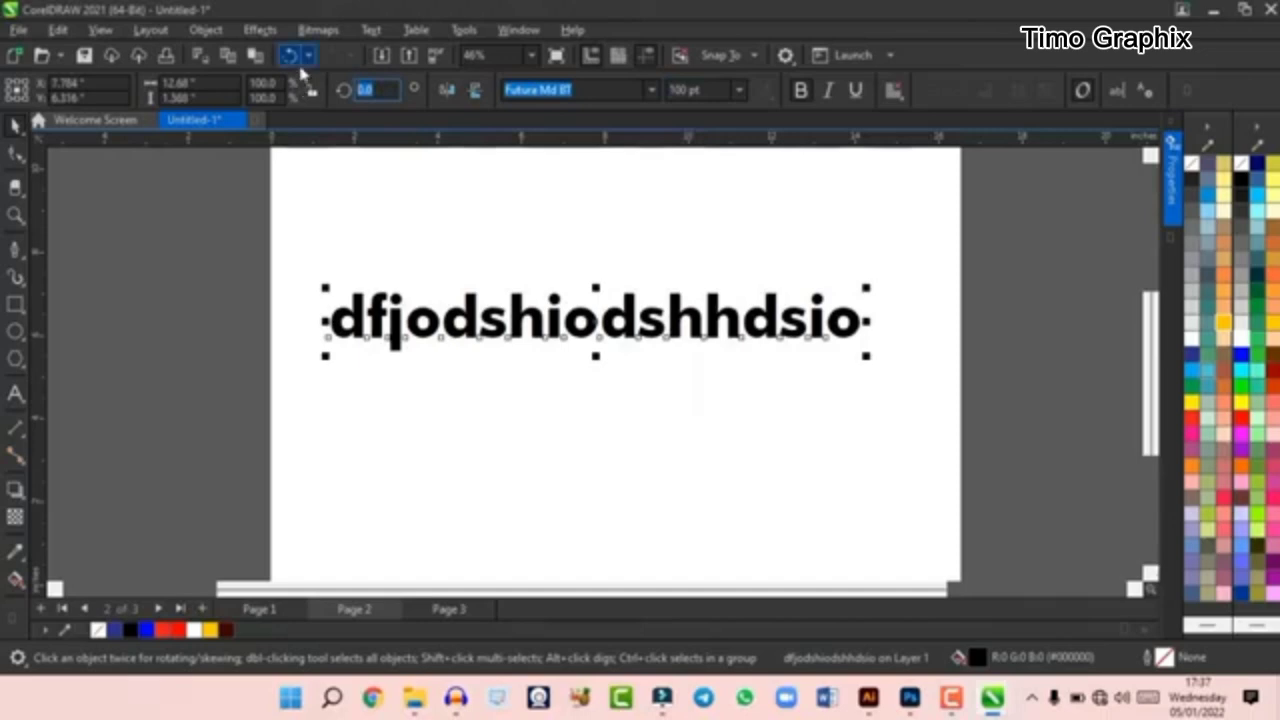
pyautogui.write('90')
pyautogui.press('Return')
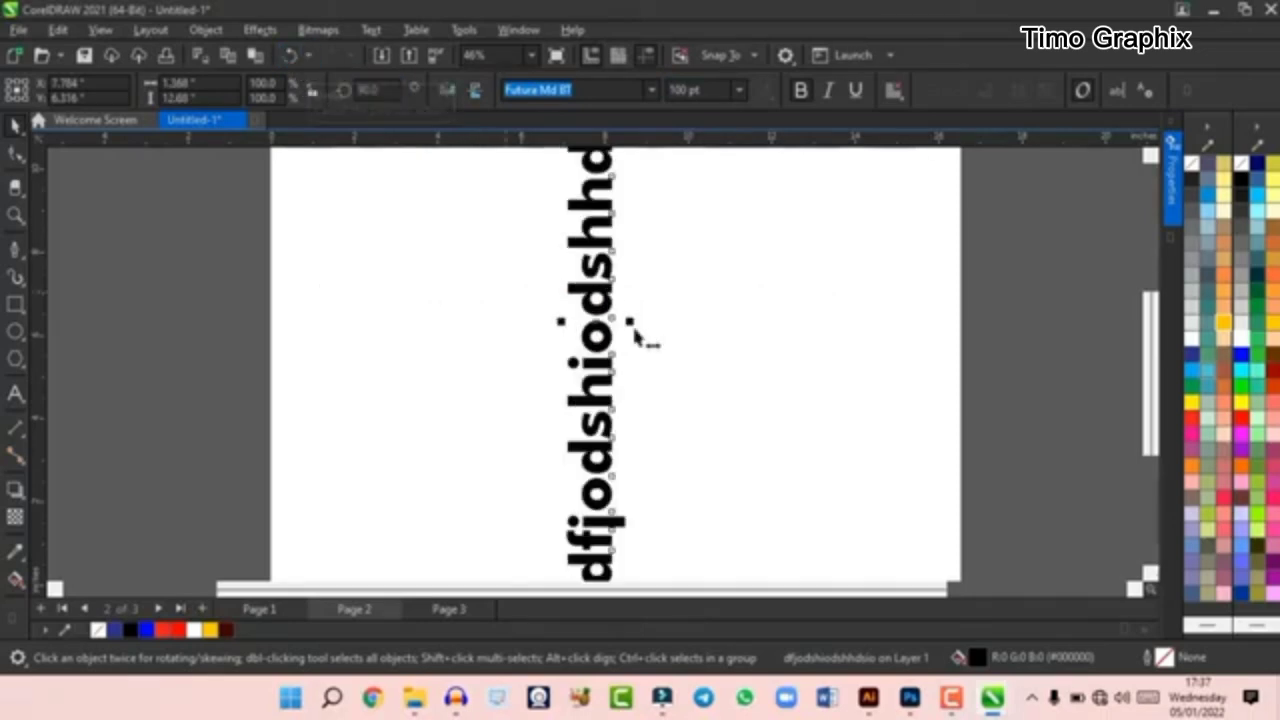
# - Undo the 90-degree rotation, and try rotating the text freehand before undoing that rotation as well
pyautogui.hotkey('ctrl', 'z')
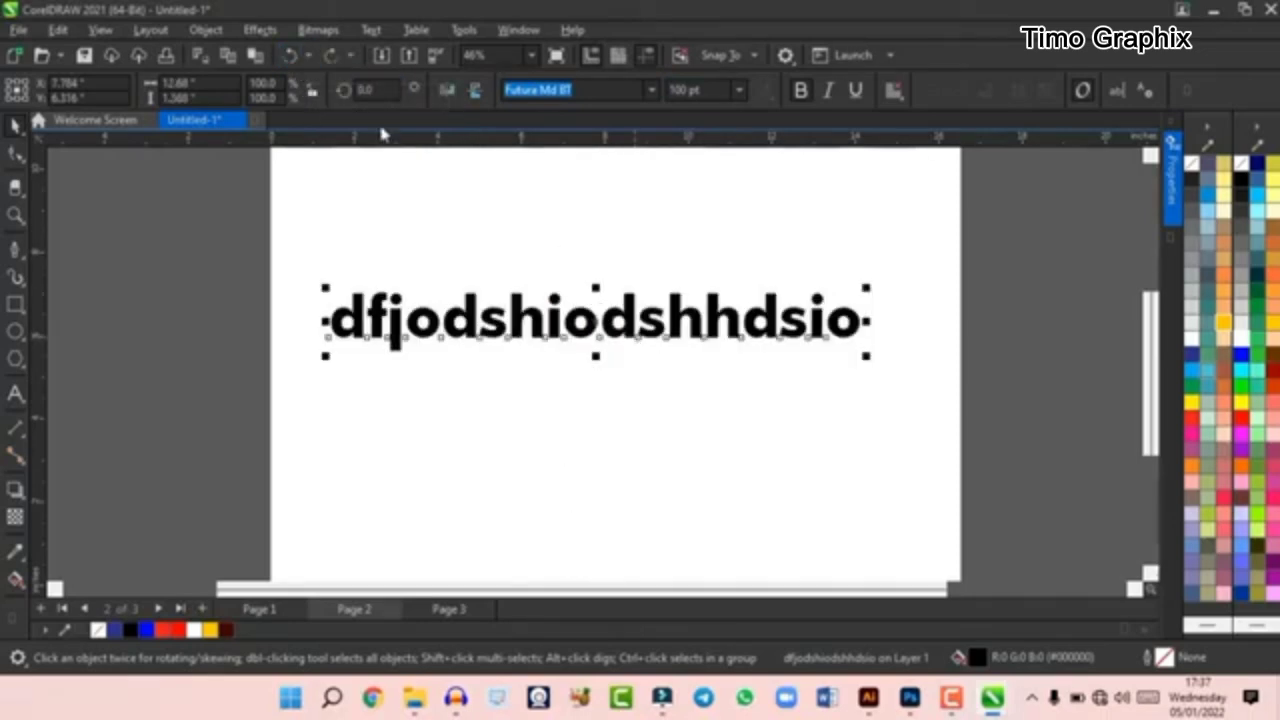
pyautogui.click(793, 336)
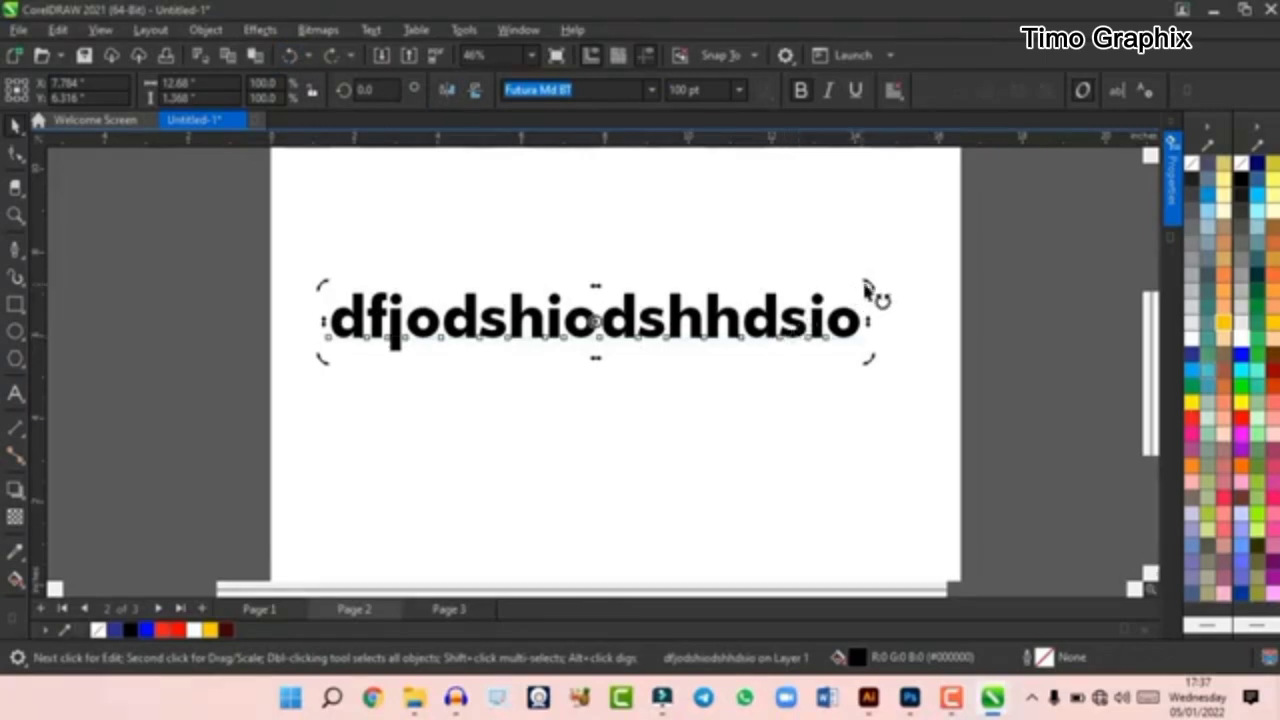
pyautogui.scroll(-2, 869, 289)
pyautogui.moveTo(862, 316); pyautogui.dragTo(764, 370)
pyautogui.hotkey('ctrl', 'z')
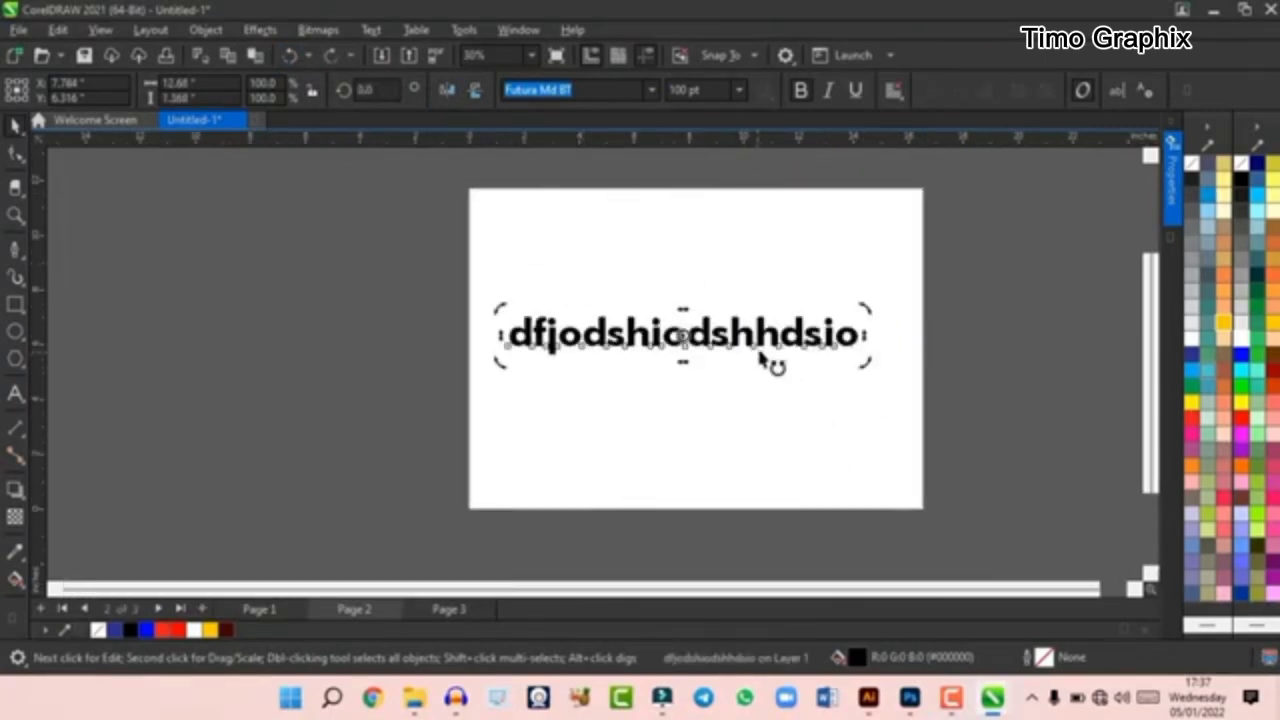
pyautogui.scroll(1, 786, 336)
pyautogui.click(784, 345)
pyautogui.scroll(1, 790, 340)
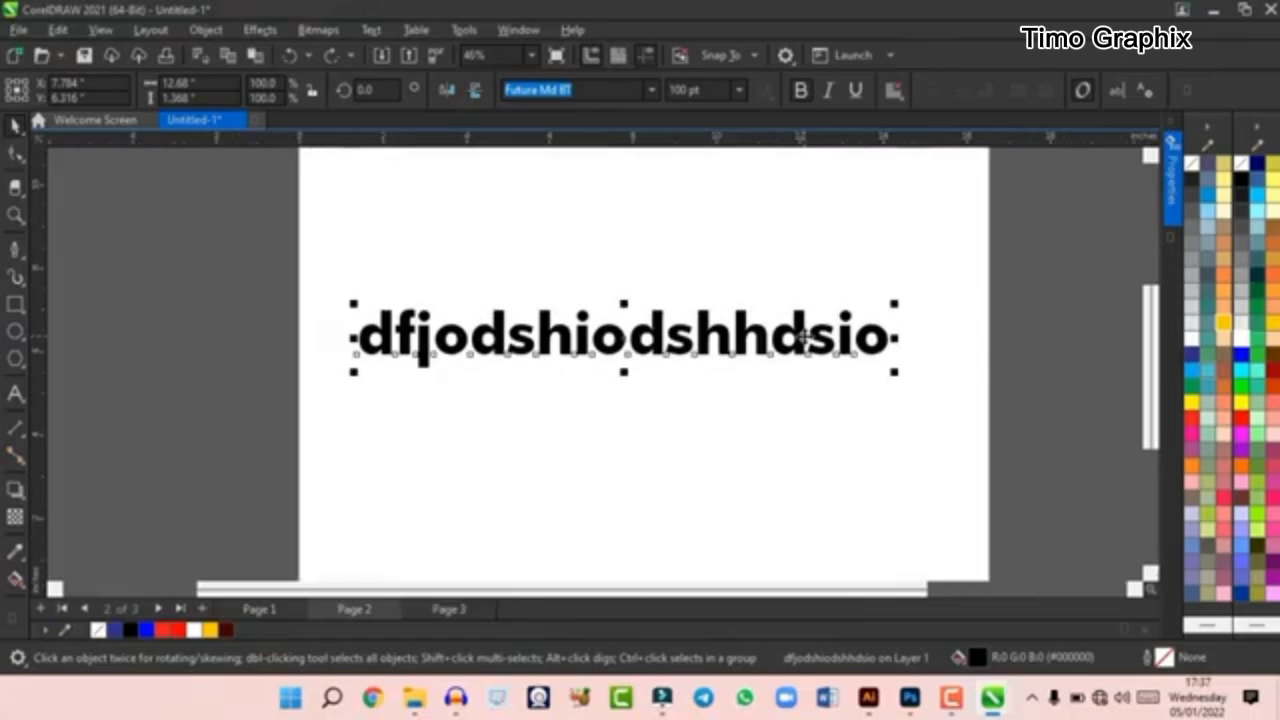
# - Set the text's horizontal alignment to Center and add the lines "i0tr09eruterger" and "erigerif" below it
pyautogui.click(893, 91)
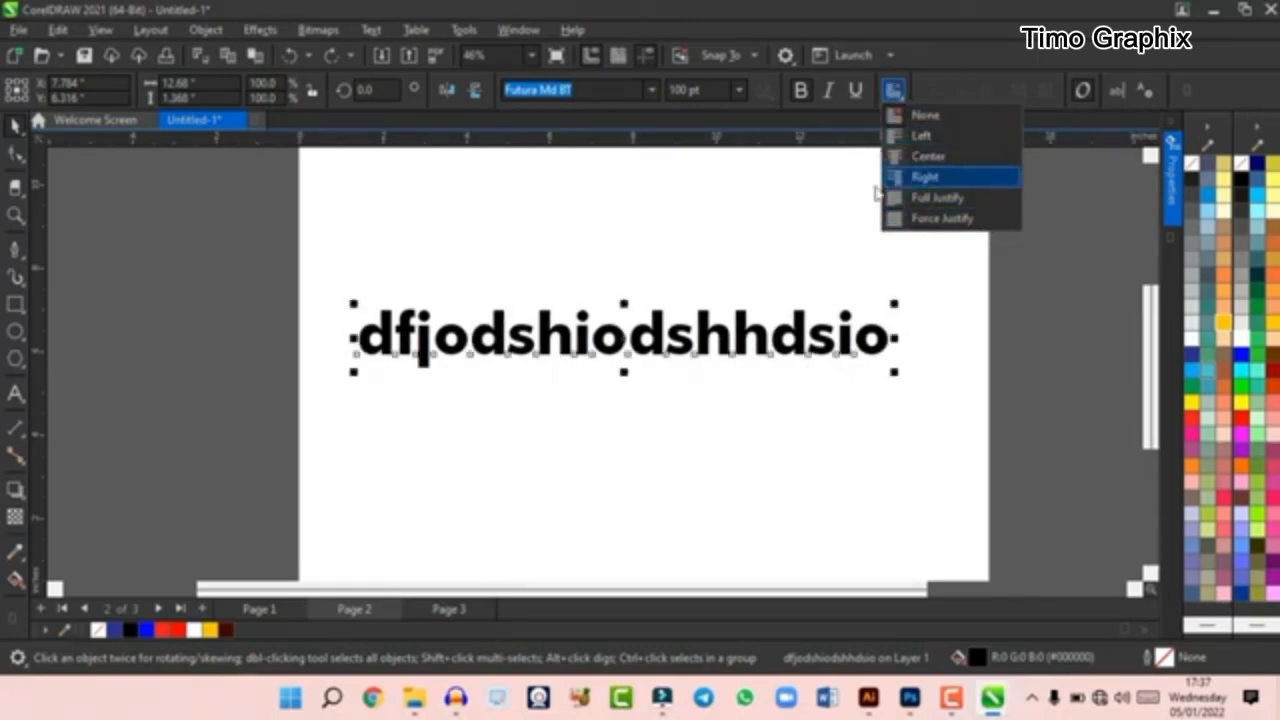
pyautogui.click(912, 176)
pyautogui.doubleClick(885, 342)
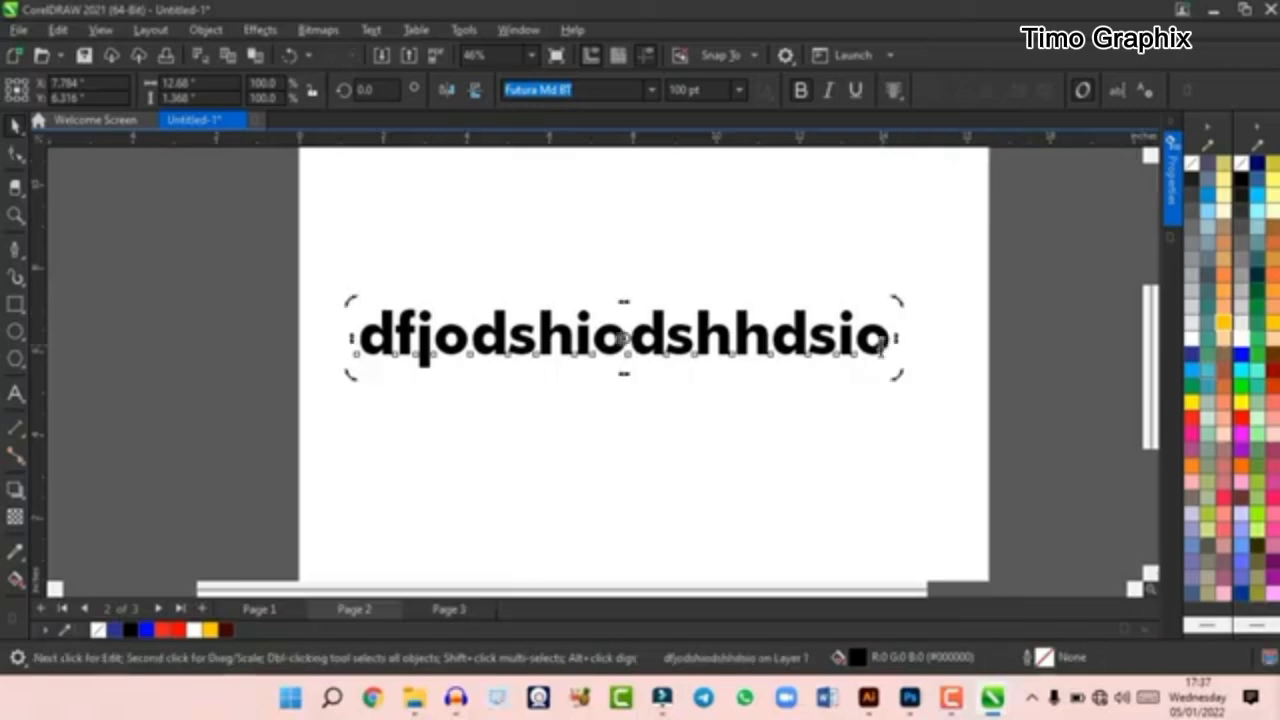
pyautogui.press('Return')
pyautogui.write('i0tr09eruterger')
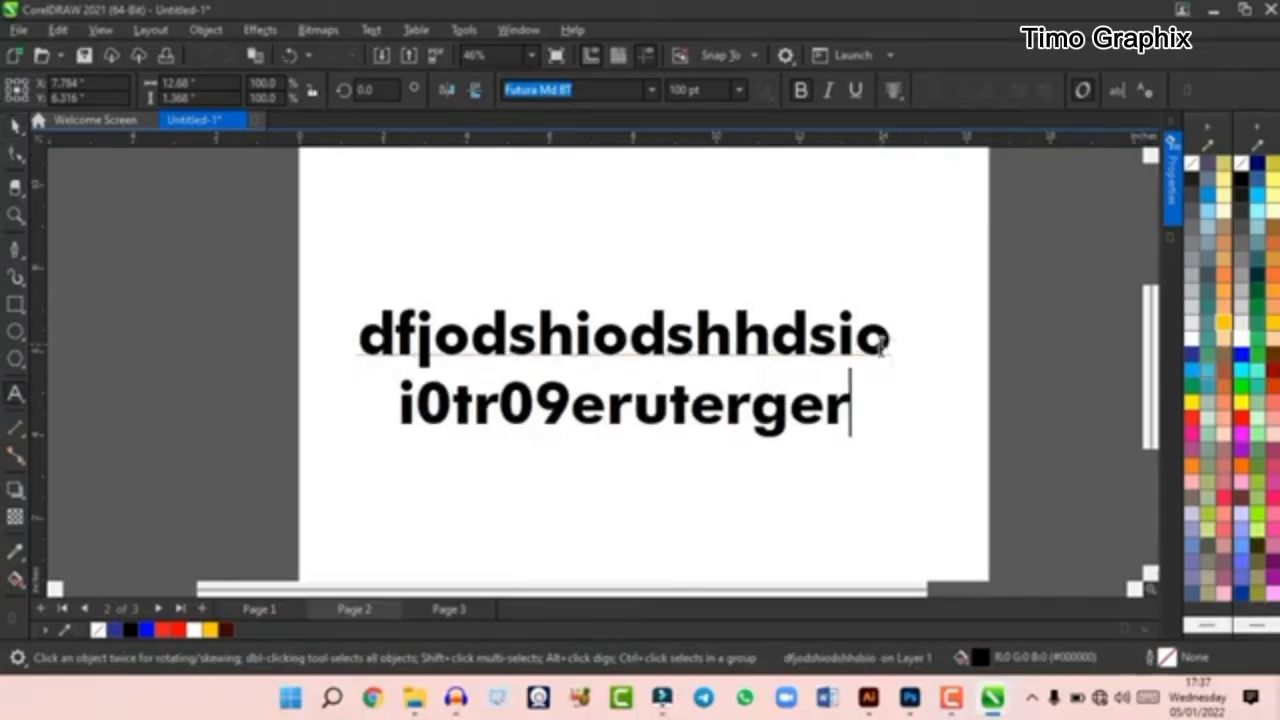
pyautogui.press('Return')
pyautogui.write('erigerif')
# - Undo the added text lines, the alignment change and the 100 pt font size
pyautogui.hotkey('ctrl', 'z')
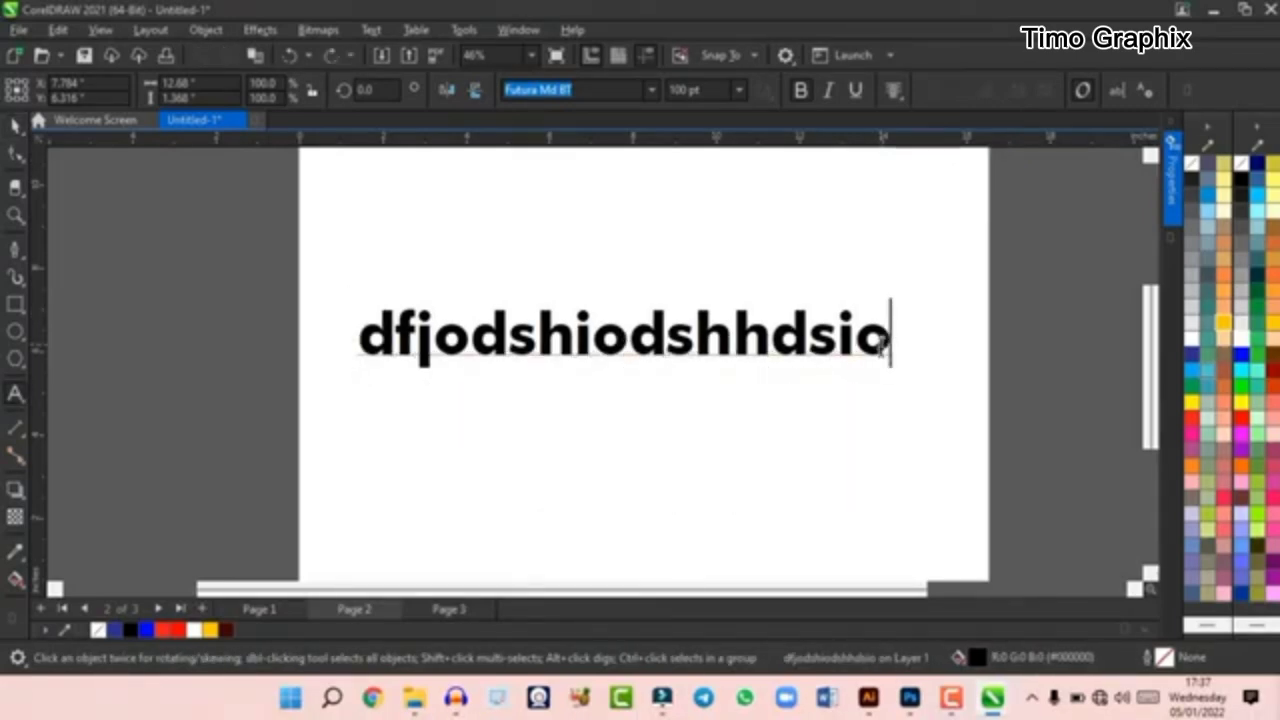
pyautogui.hotkey('ctrl', 'z')
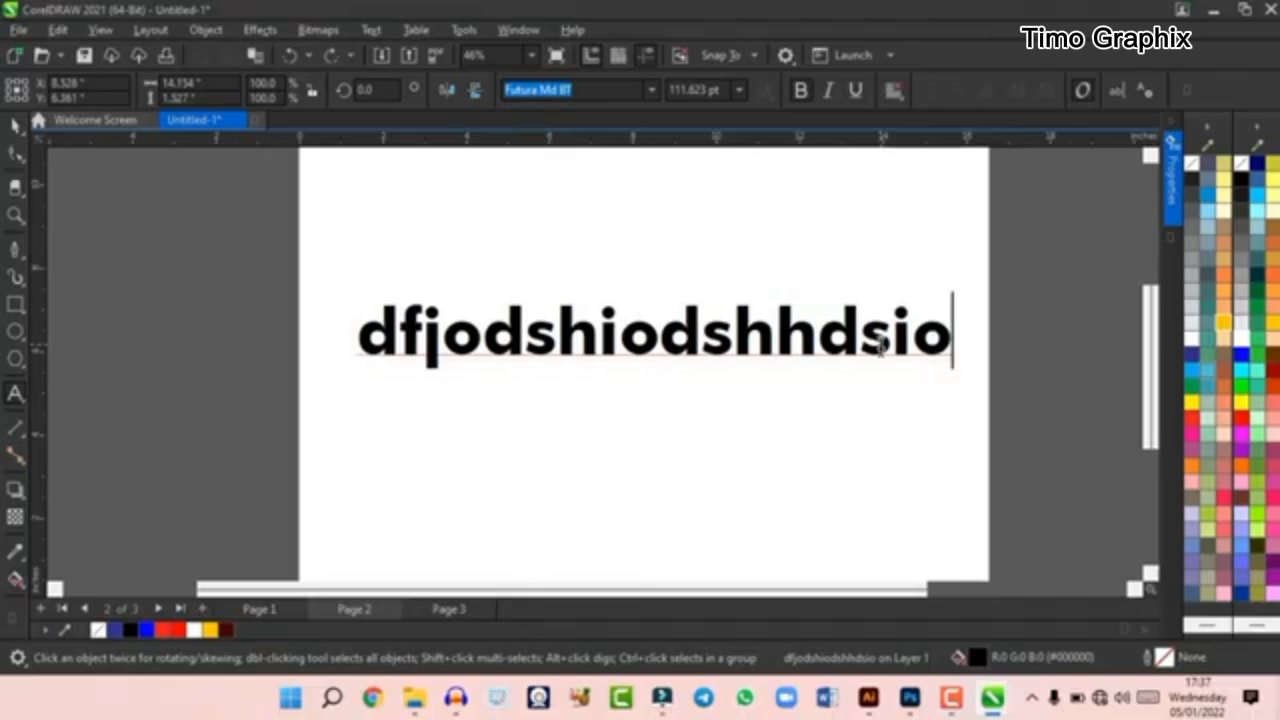
pyautogui.hotkey('ctrl', 'z')
pyautogui.hotkey('ctrl', 'z')
pyautogui.hotkey('ctrl', 'z')
pyautogui.hotkey('ctrl', 'z')
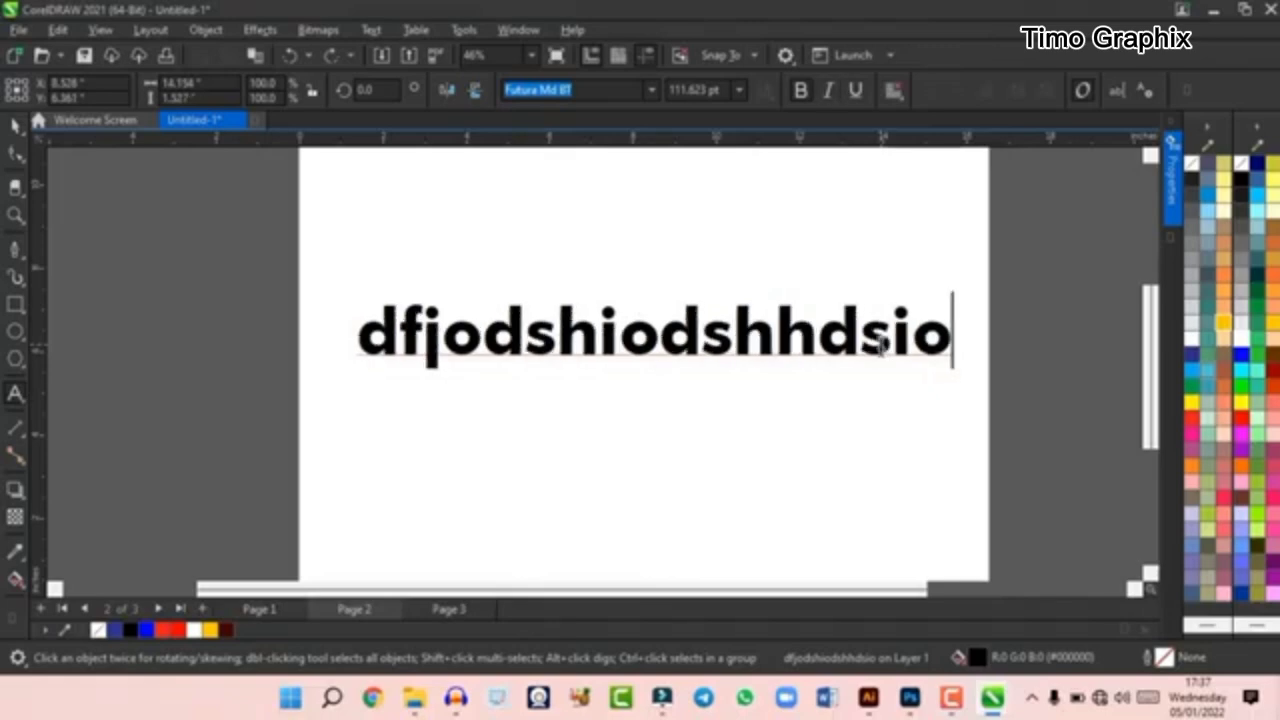
# - Split the text into two lines after "dfjodshio" and break it apart into separately selectable text objects
pyautogui.click(14, 128)
pyautogui.doubleClick(666, 342)
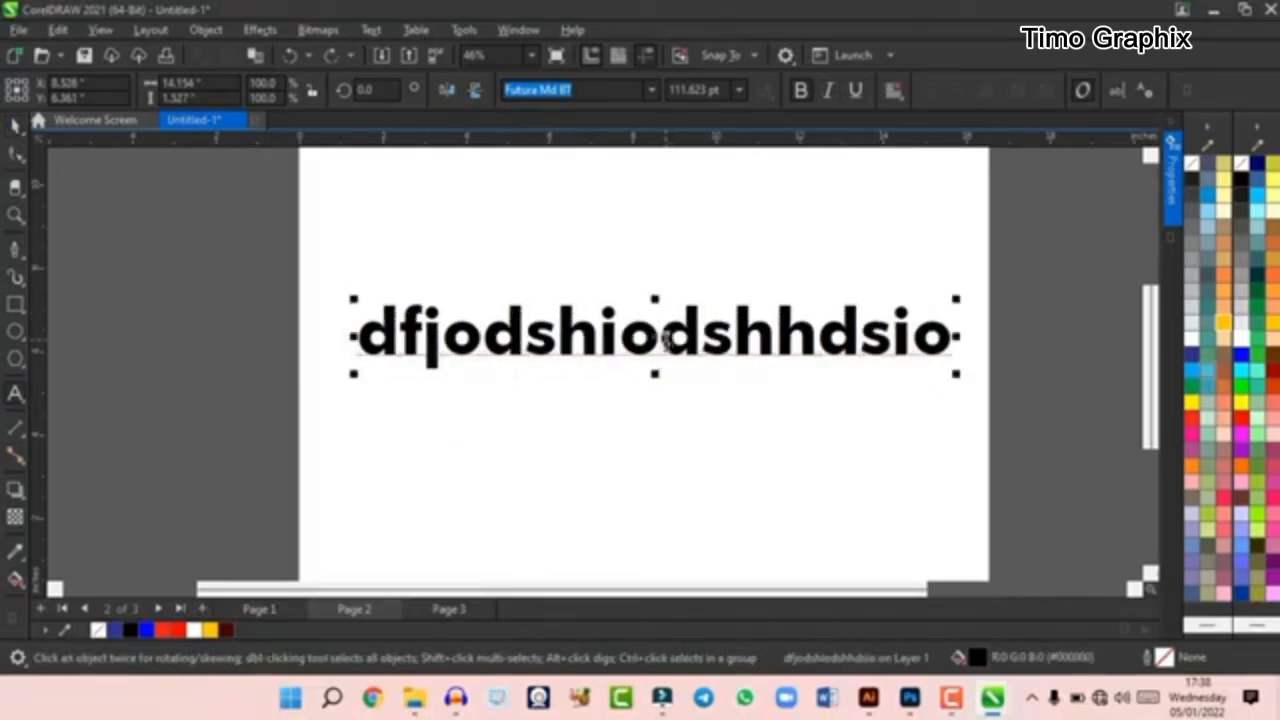
pyautogui.press('Return')
pyautogui.hotkey('ctrl', 'k')
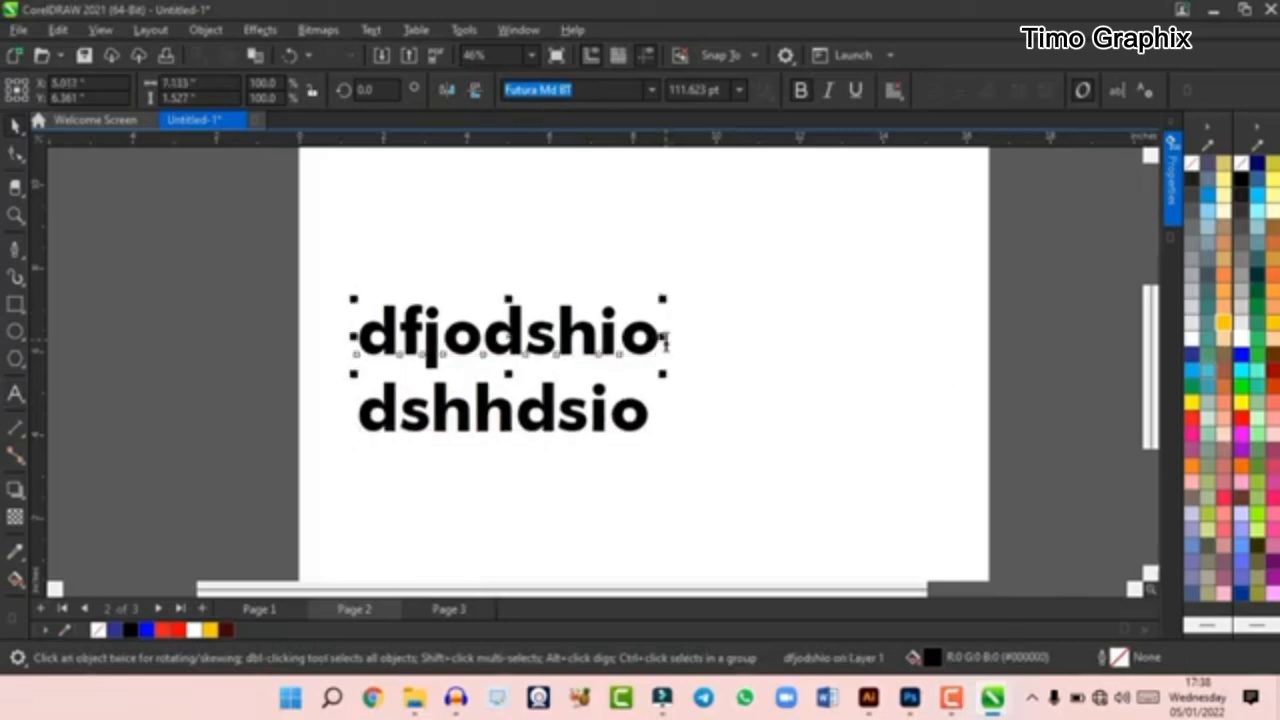
pyautogui.click(560, 408)
pyautogui.click(560, 350)
pyautogui.click(545, 422)
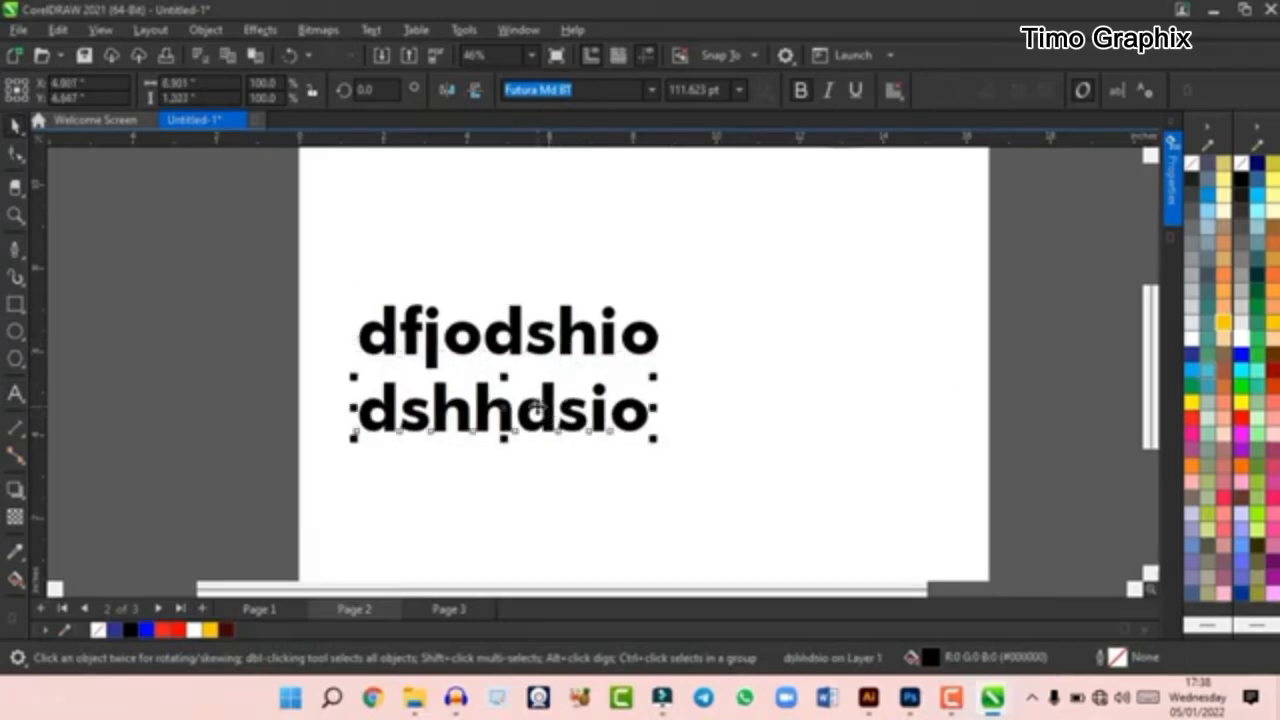
# - Undo the break-apart and delete the two-line text from the page
pyautogui.hotkey('ctrl', 'z')
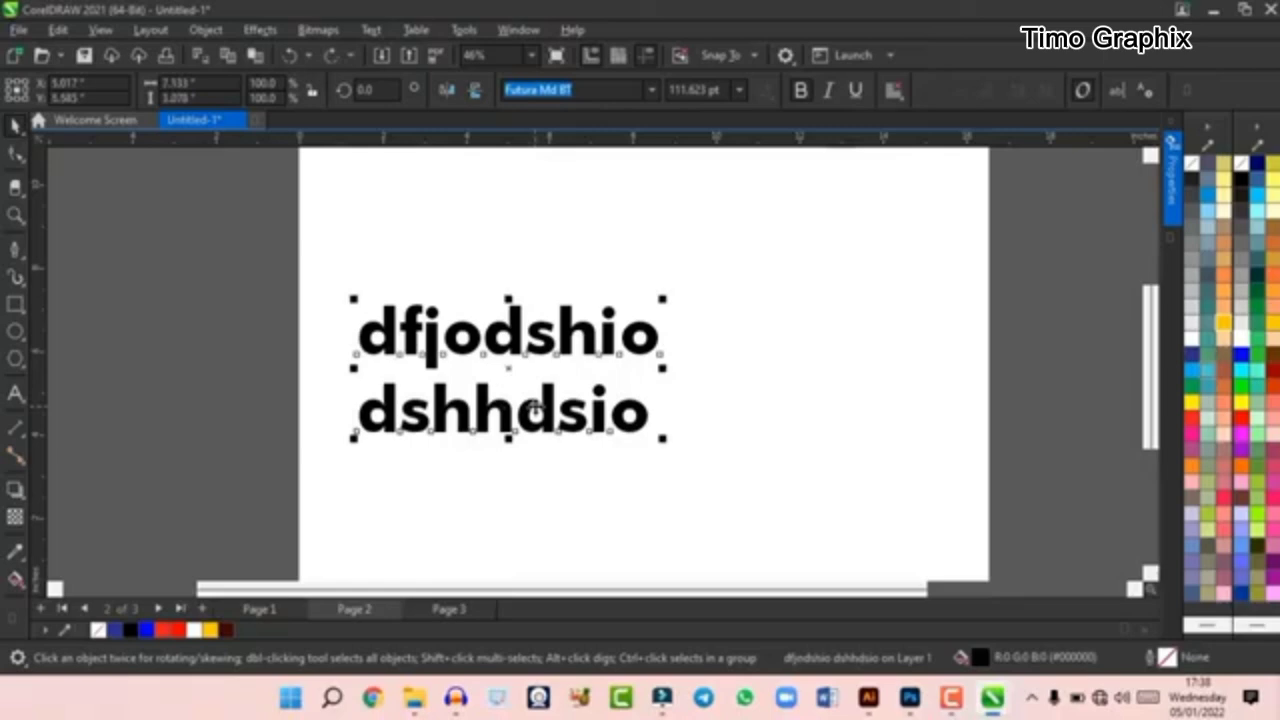
pyautogui.click(540, 408)
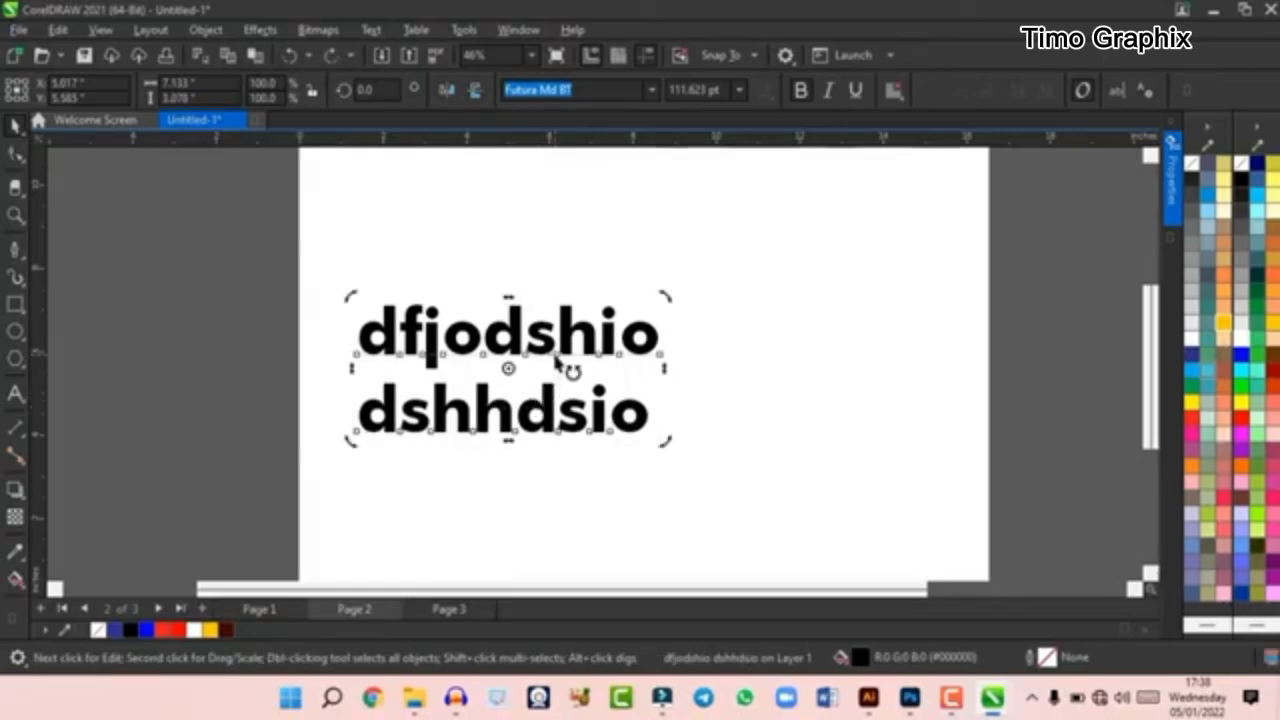
pyautogui.press('Delete')
# - Draw a paragraph text frame about 9.27 by 9.54 in on page 2 and enter a short line of random letters in it
pyautogui.click(14, 395)
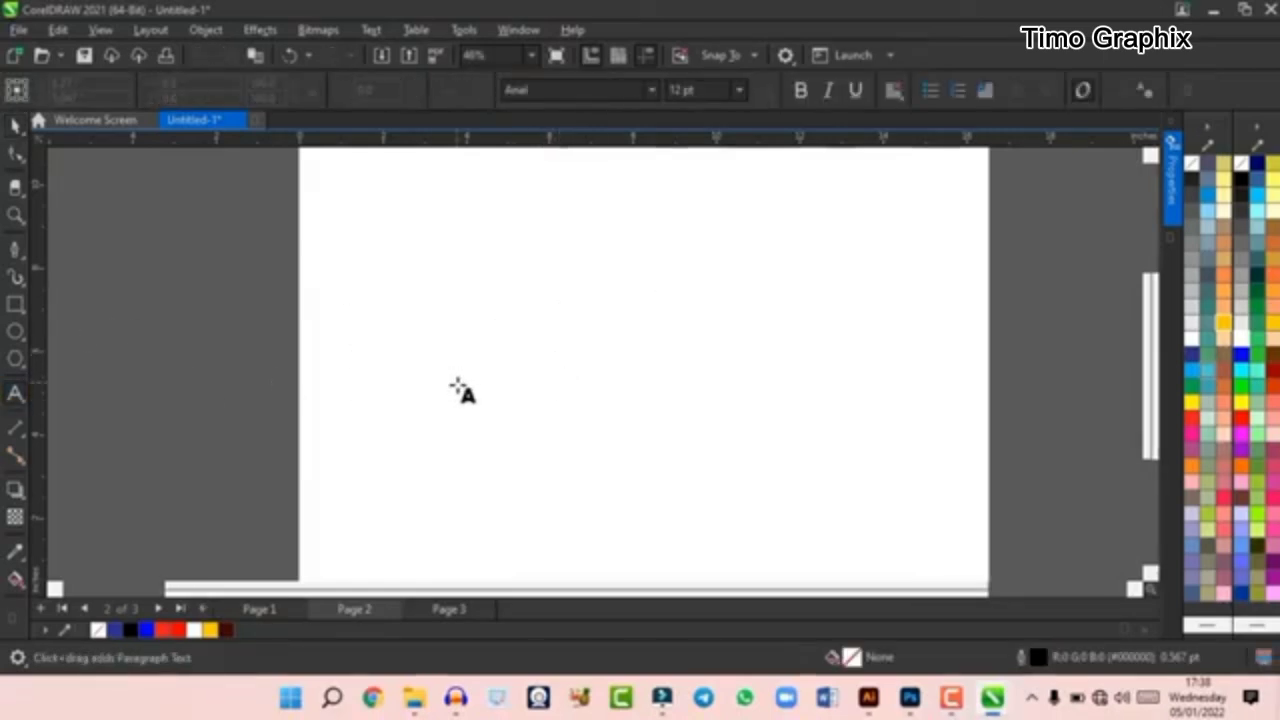
pyautogui.scroll(-1, 460, 391)
pyautogui.moveTo(451, 249); pyautogui.dragTo(692, 498)
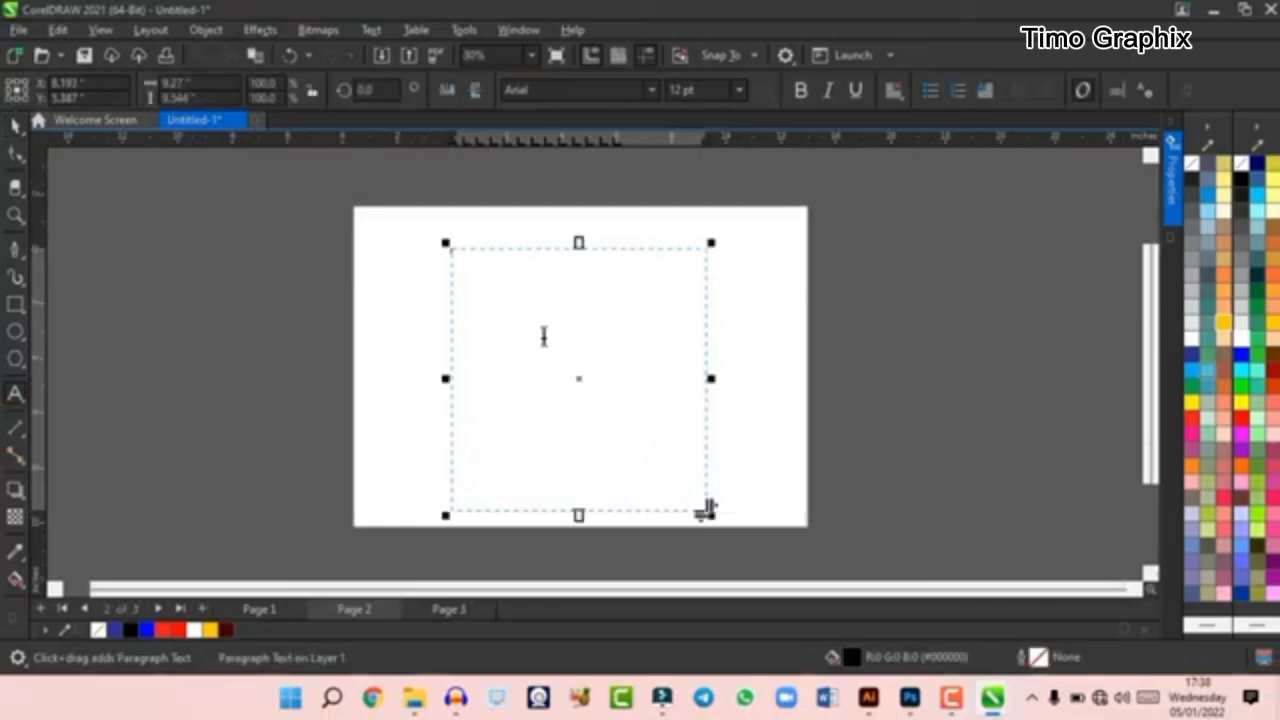
pyautogui.scroll(1, 543, 337)
pyautogui.scroll(-1, 645, 282)
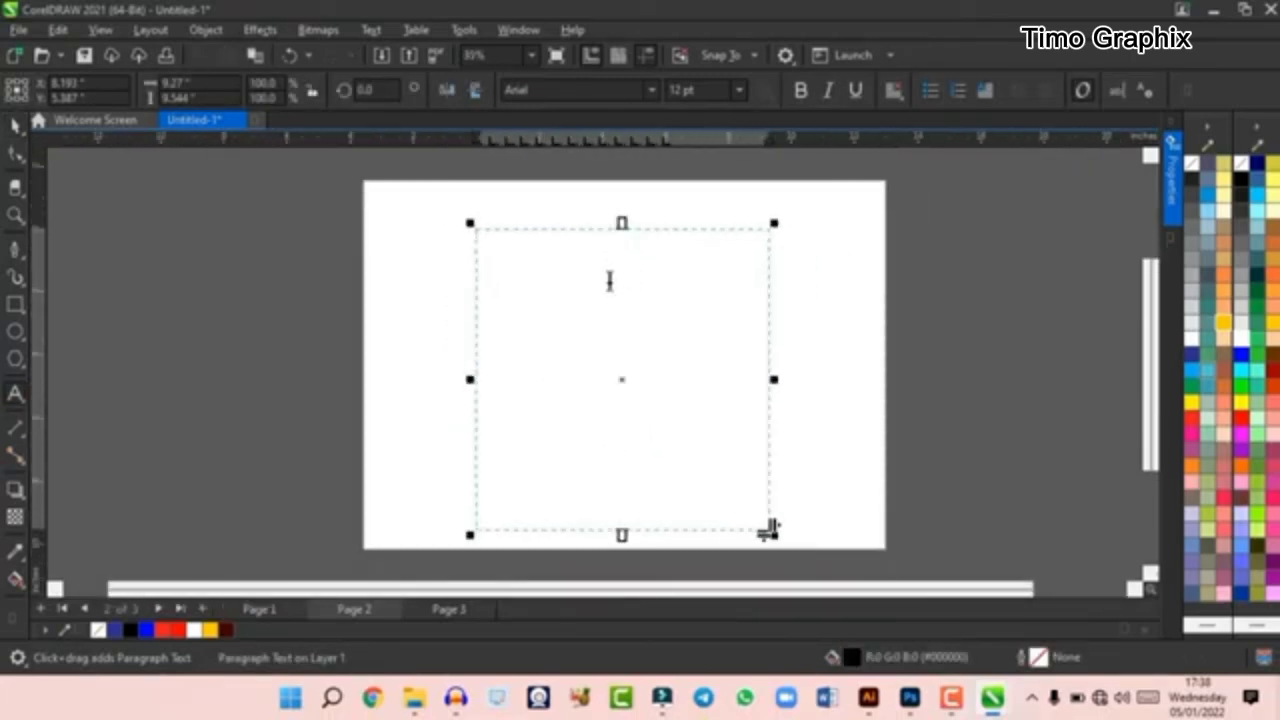
pyautogui.click(610, 257)
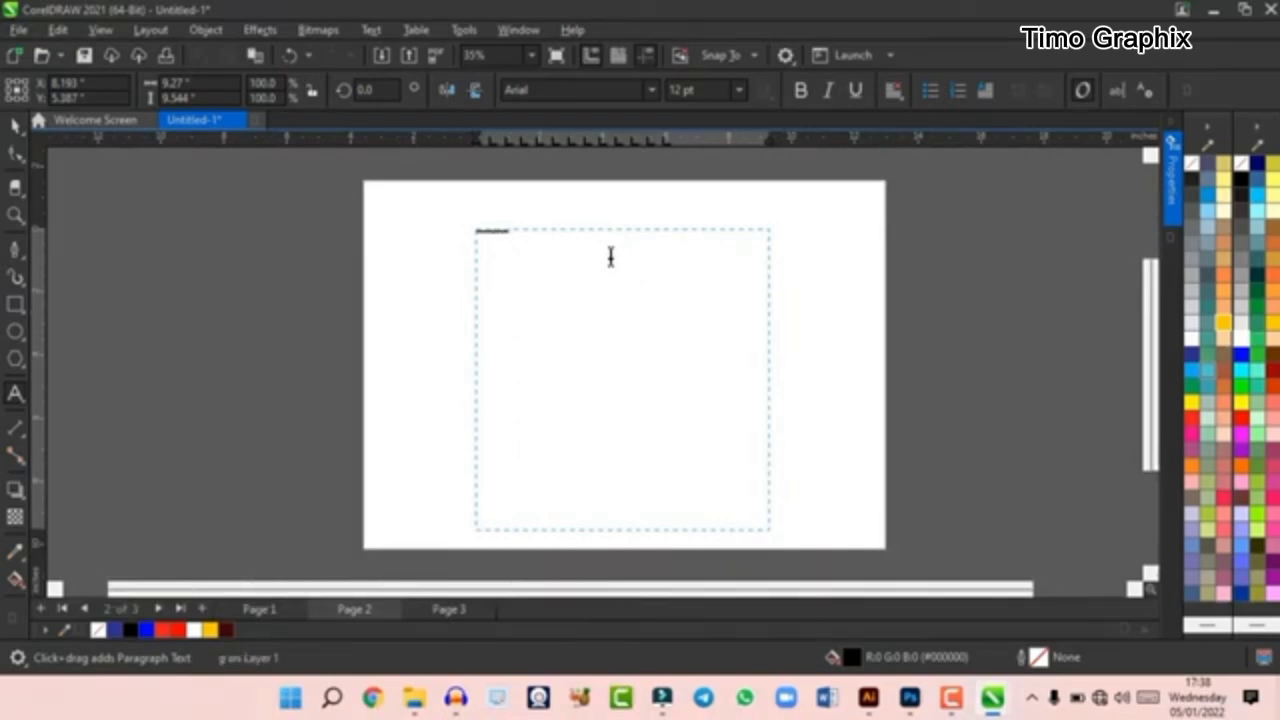
pyautogui.scroll(4, 598, 254)
pyautogui.scroll(4, 400, 220)
pyautogui.scroll(-2, 460, 238)
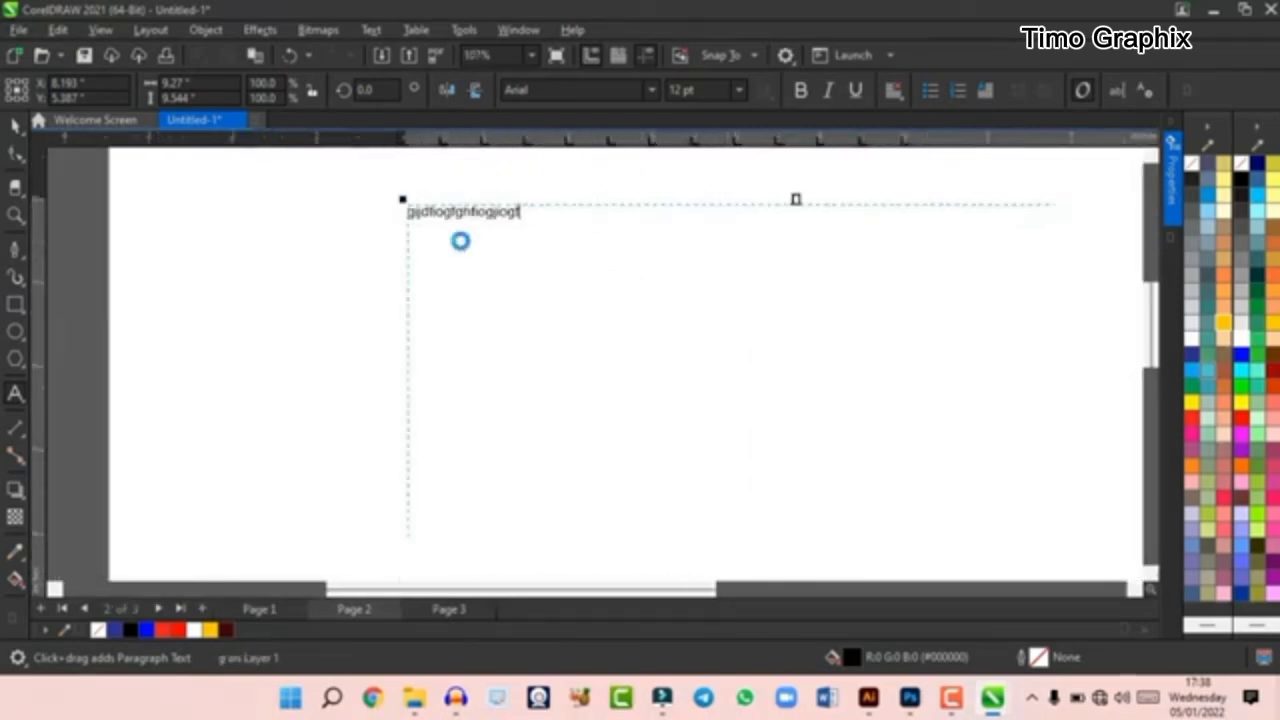
# - Center-align all the text in the paragraph text frame
pyautogui.hotkey('ctrl', 'a')
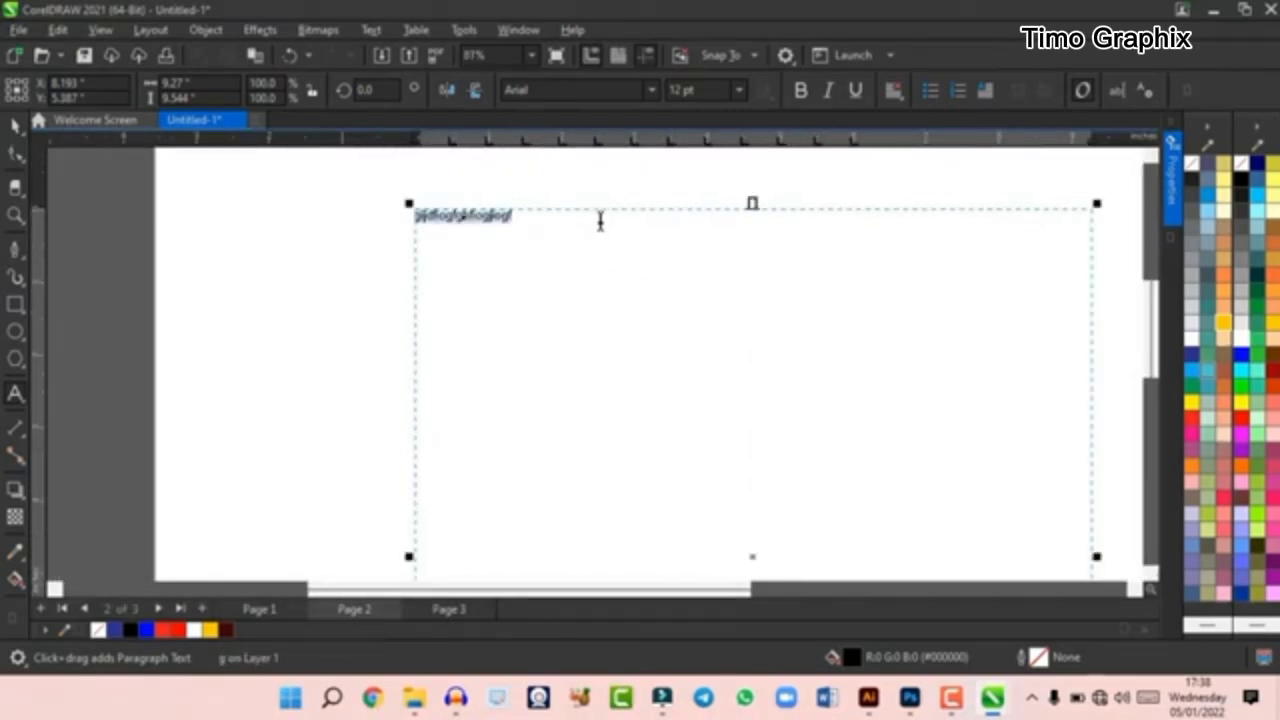
pyautogui.click(894, 89)
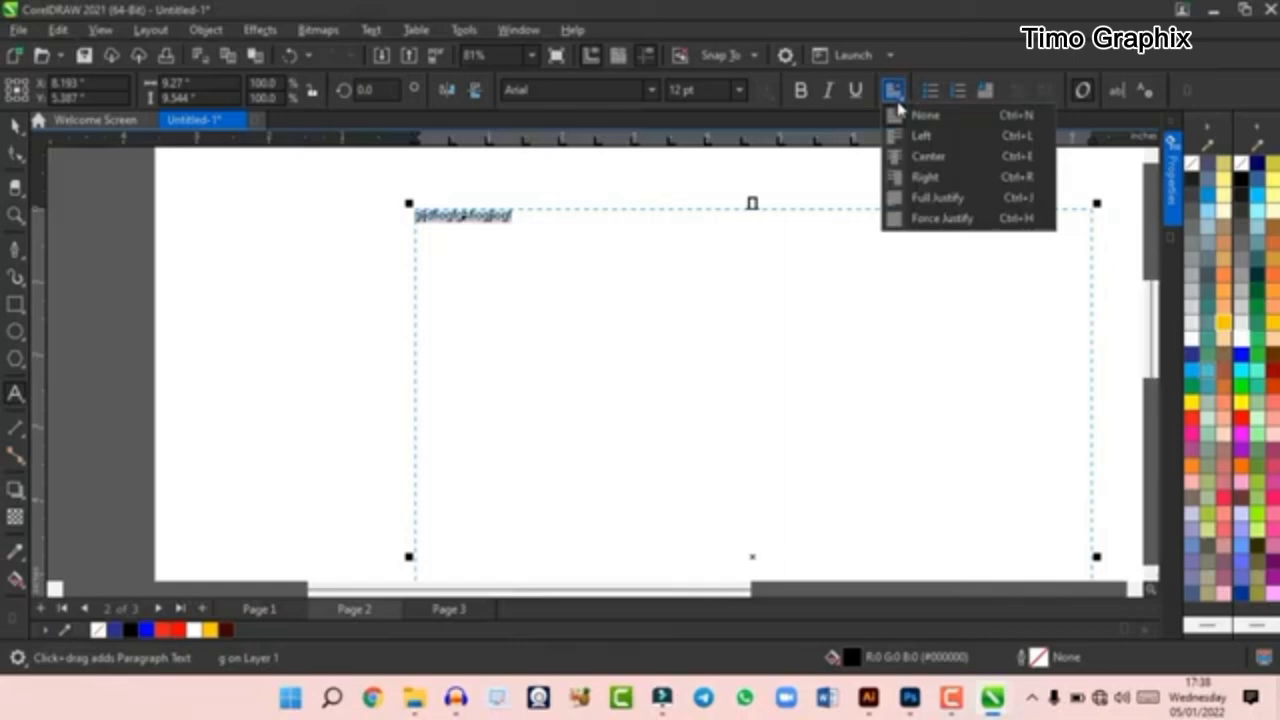
pyautogui.click(925, 157)
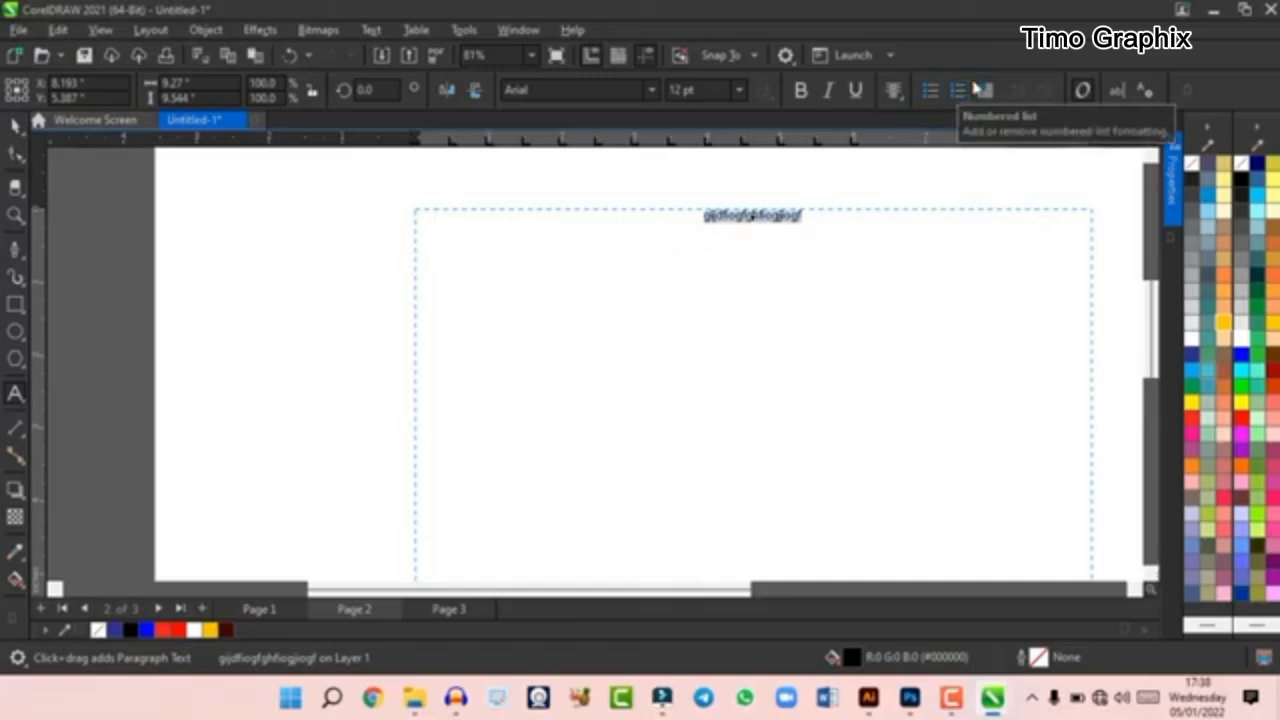
# - Try a drop cap on the centered paragraph text and undo it
pyautogui.click(984, 90)
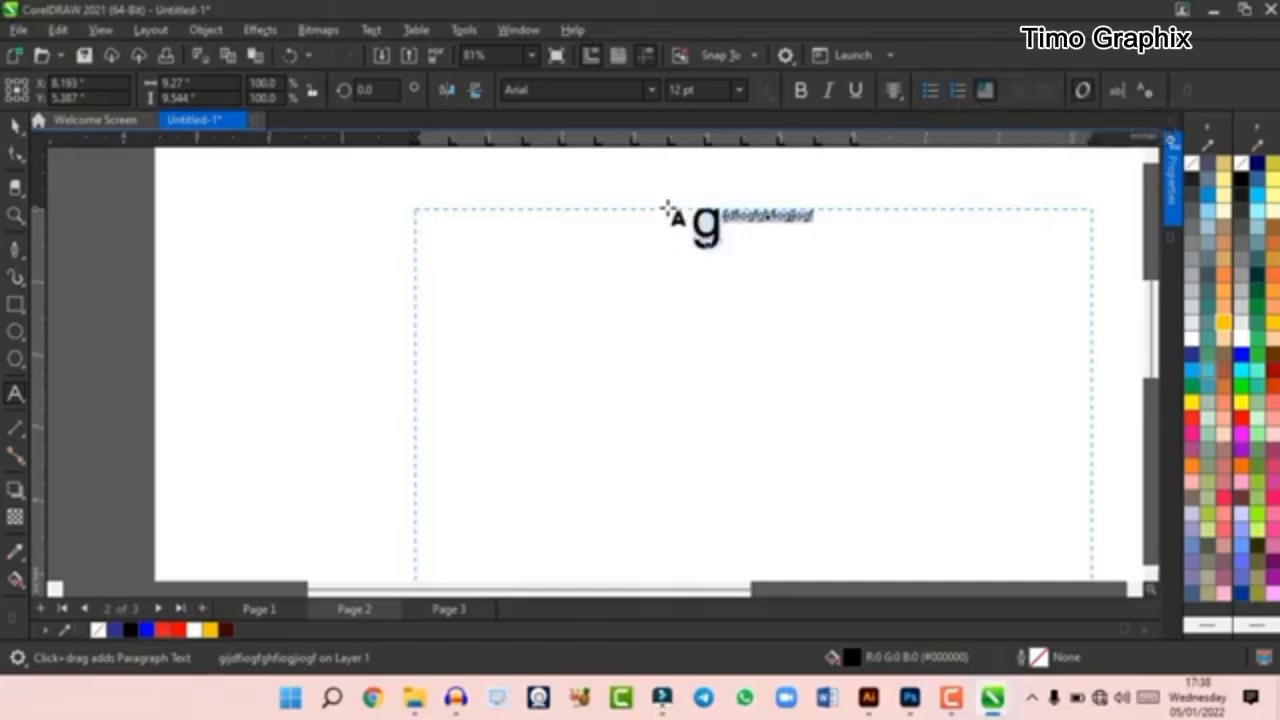
pyautogui.scroll(1, 730, 208)
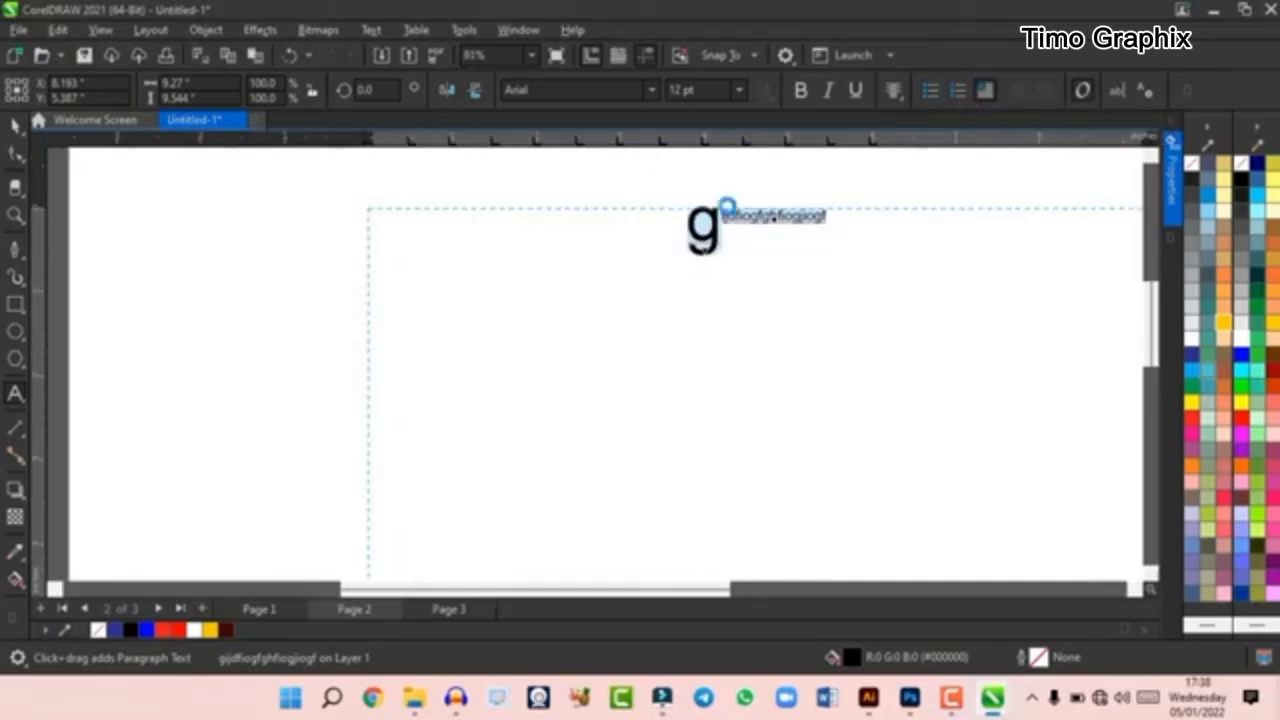
pyautogui.hotkey('ctrl', 'z')
# - Leave text editing with the Pick tool, keeping the whole paragraph text frame selected as an object
pyautogui.click(14, 128)
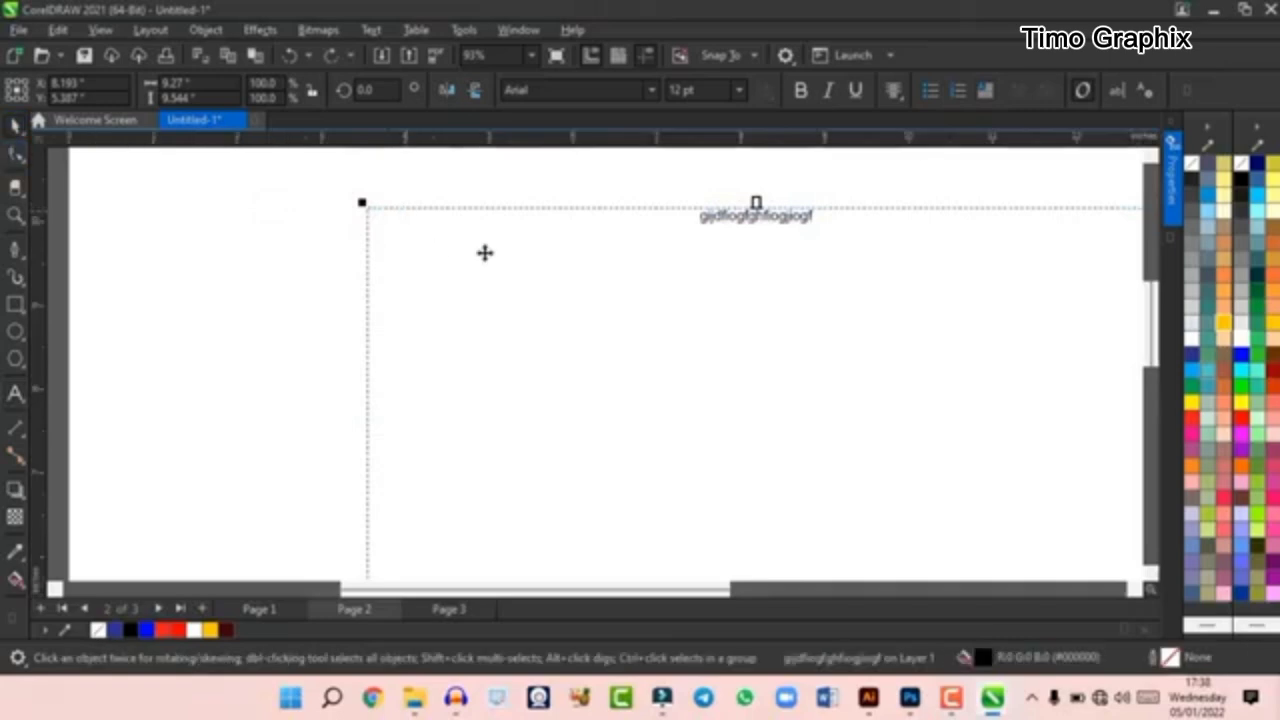
pyautogui.scroll(-3, 540, 231)
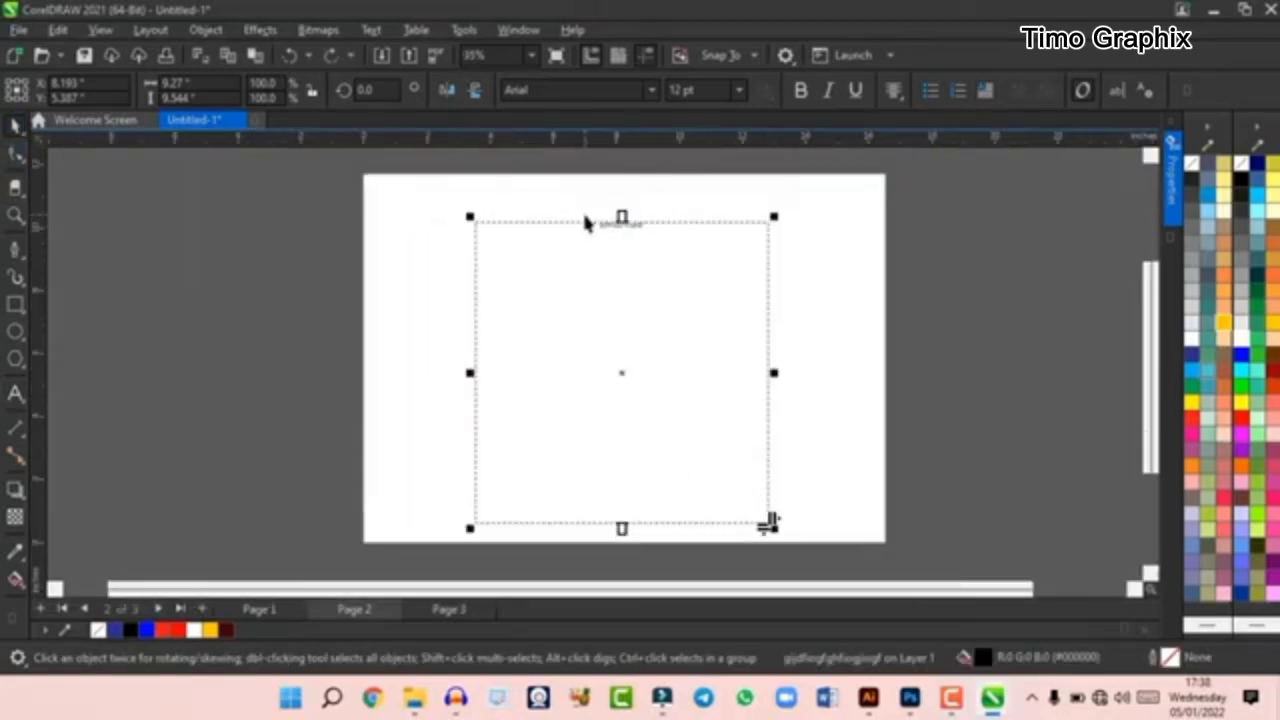